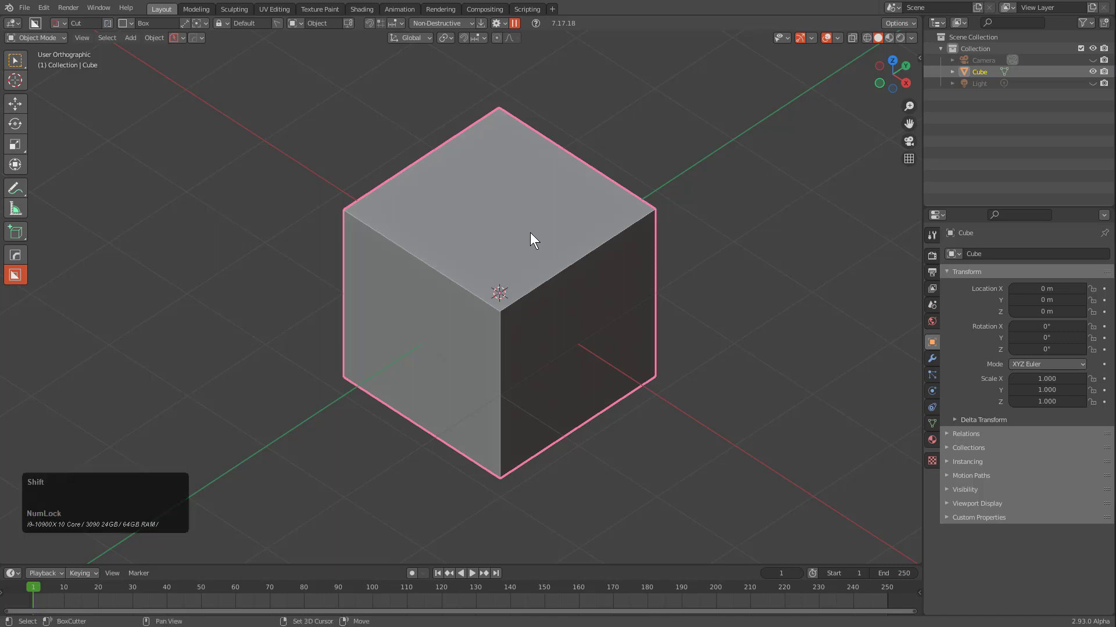
Step: Set the cutter's object orientation method to Local
key(v)
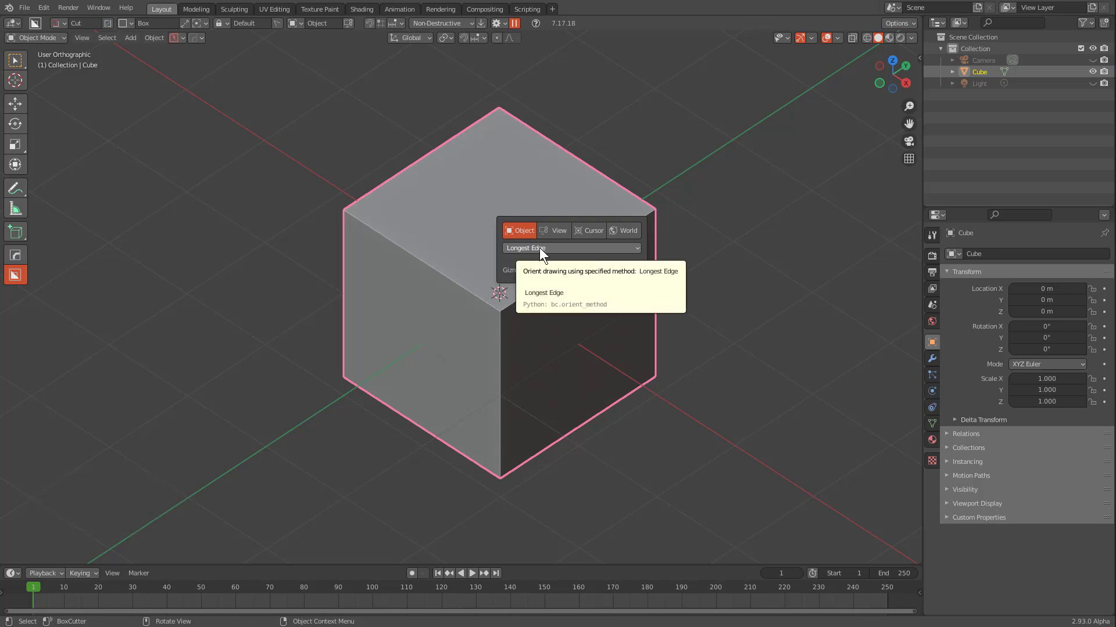
click(539, 248)
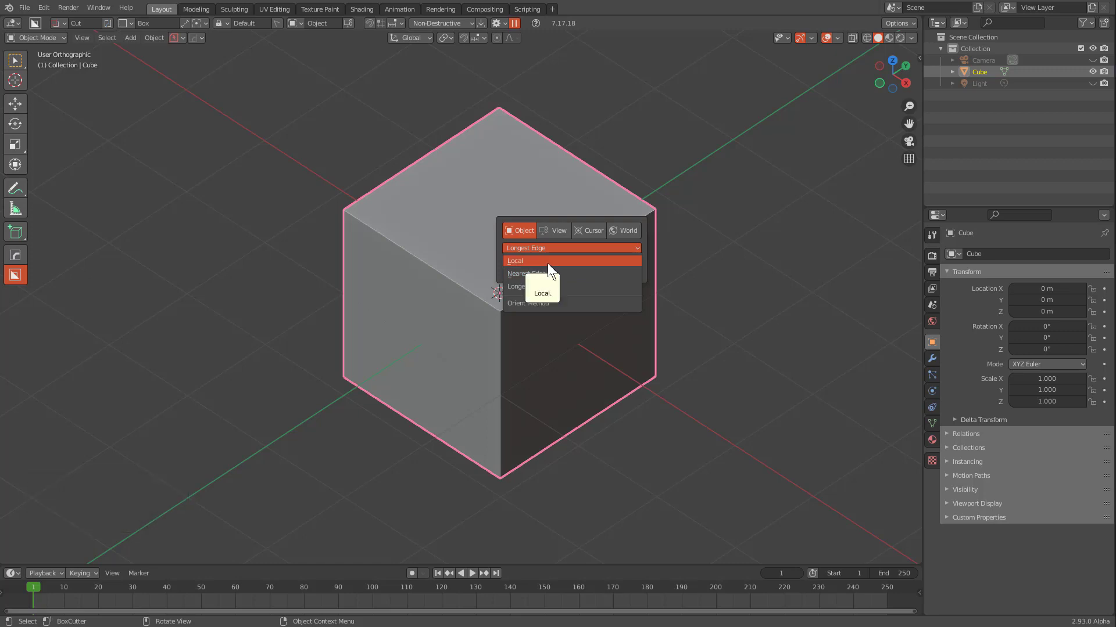
click(550, 262)
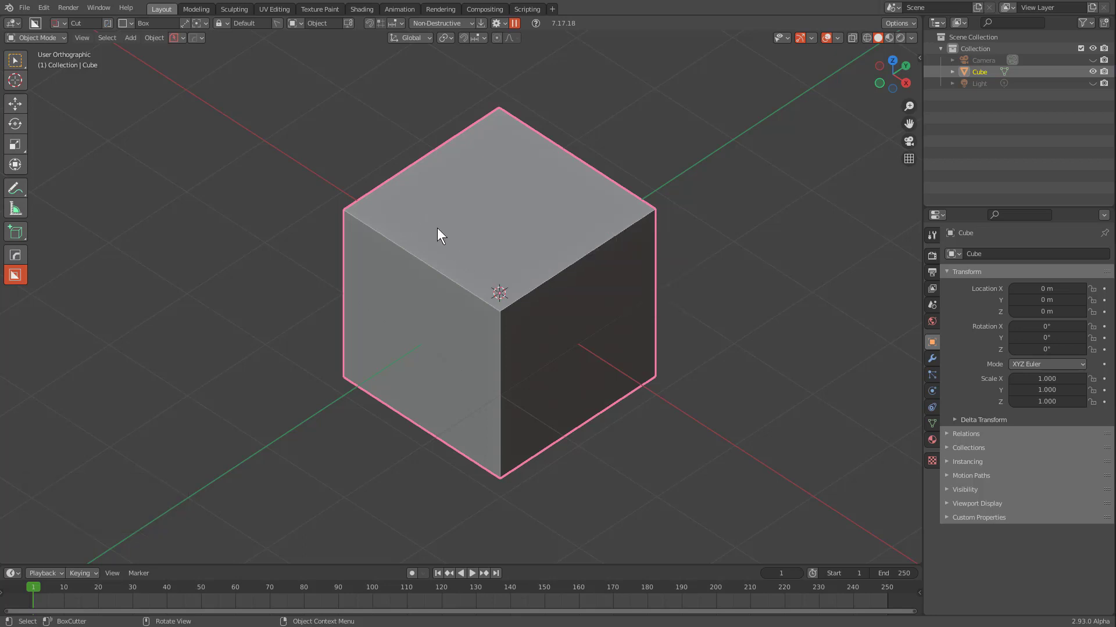
Step: Enable snapping for the cutting tool and look over its snap options
click(292, 22)
click(368, 25)
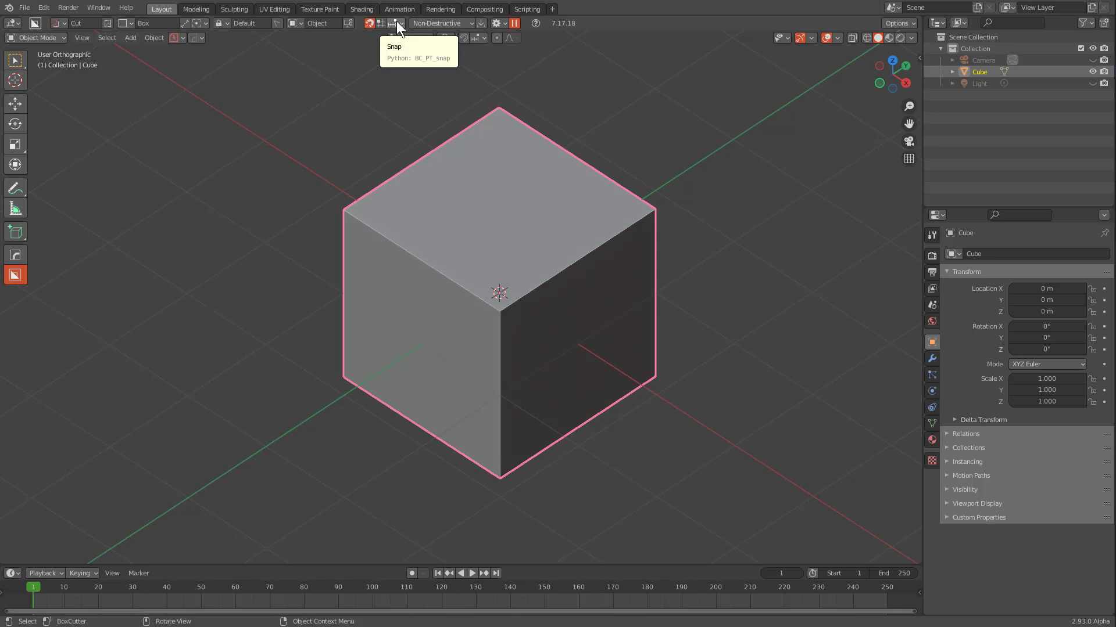
click(395, 23)
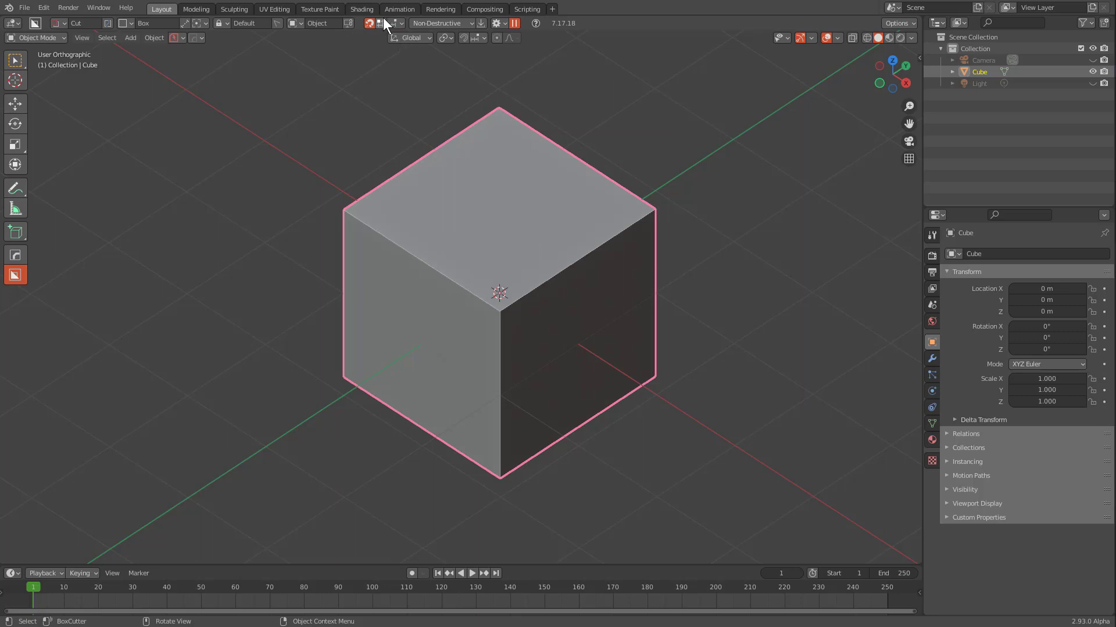
Step: Cut a centred square opening from the middle of the cube's side face, extruding it about 2.015, and check the far side before applying
scroll(412, 252, up, 1)
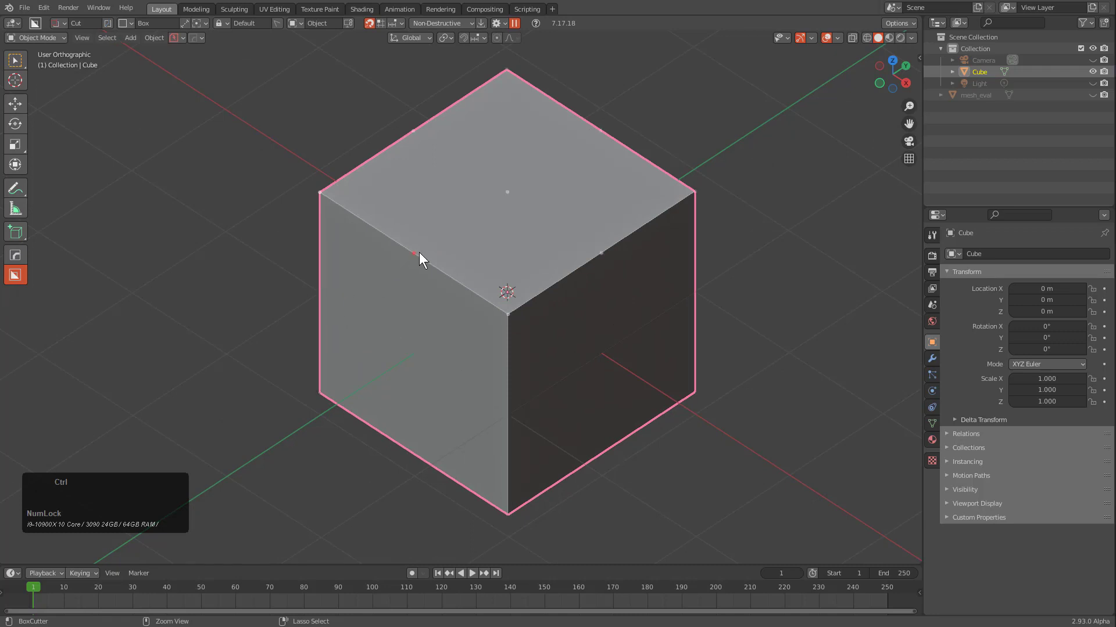
mouse_move(416, 353)
mouse_down()
mouse_move(462, 413)
mouse_move(439, 409)
mouse_move(473, 447)
mouse_move(448, 423)
mouse_move(457, 428)
mouse_move(435, 382)
mouse_move(452, 419)
mouse_move(493, 459)
mouse_move(503, 440)
mouse_move(492, 425)
mouse_move(505, 435)
mouse_move(492, 419)
mouse_move(504, 427)
mouse_move(480, 391)
mouse_move(501, 388)
mouse_move(484, 375)
mouse_move(492, 381)
mouse_up()
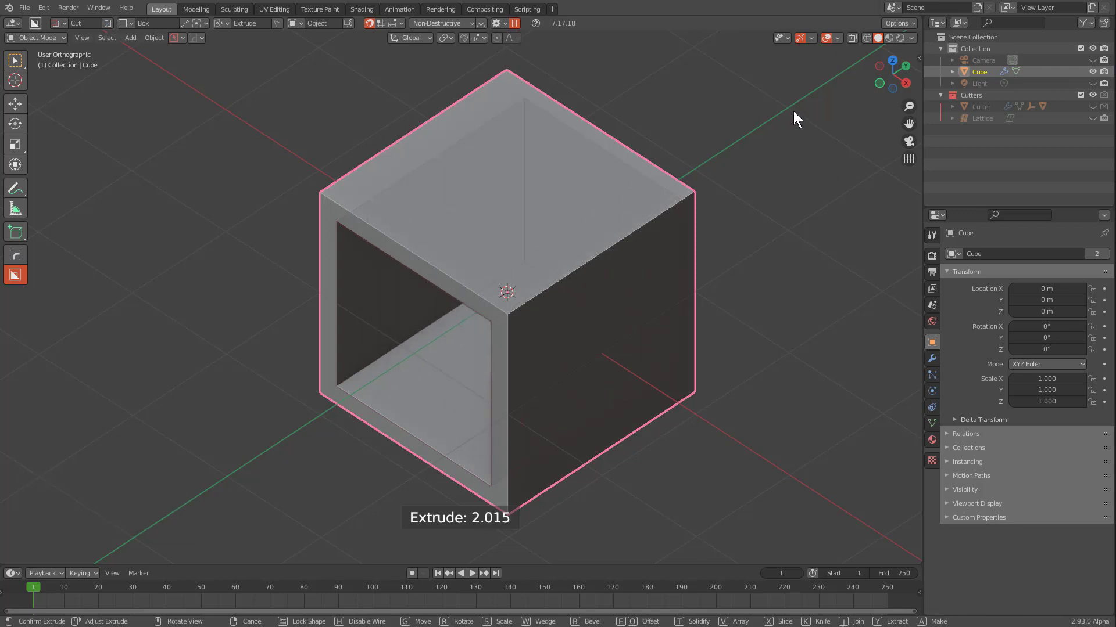
key(Tab)
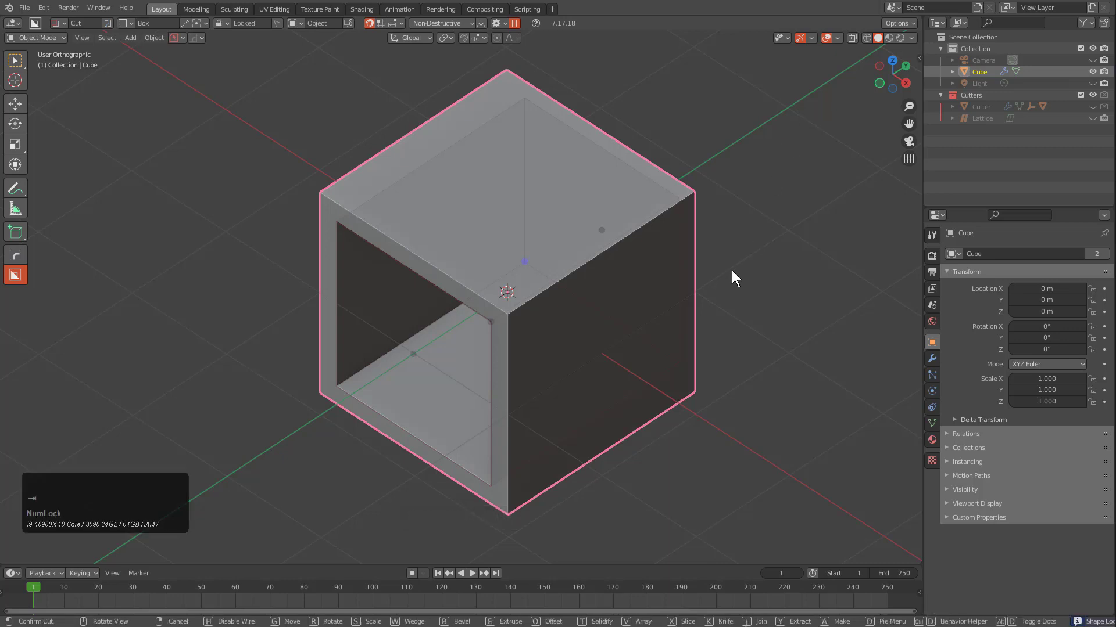
middle_drag(713, 289, 561, 304)
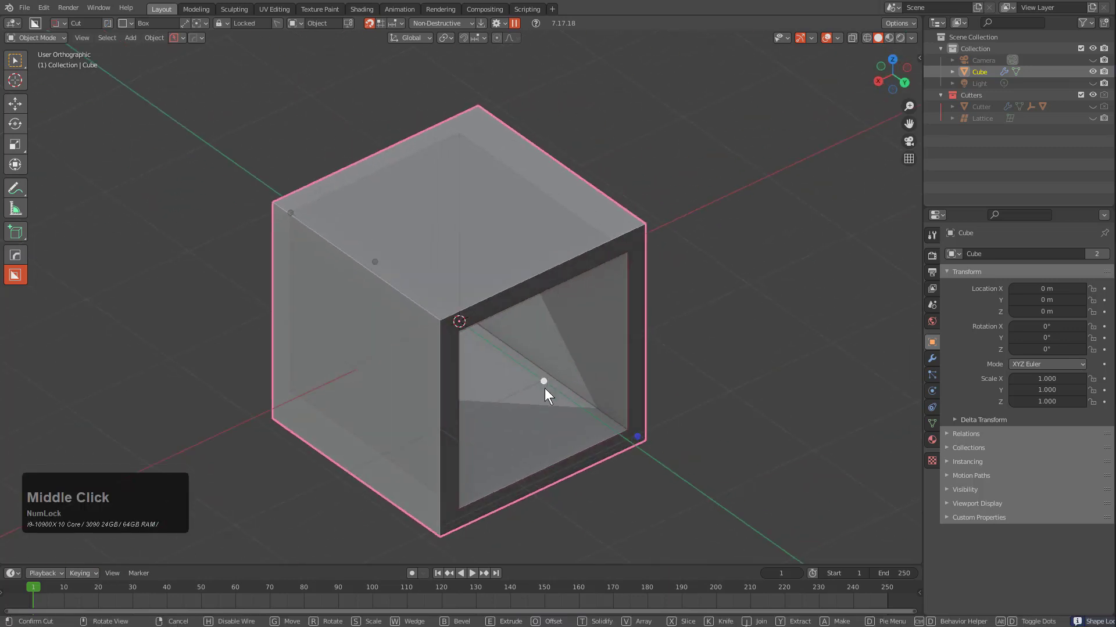
click(533, 290)
middle_drag(494, 306, 435, 278)
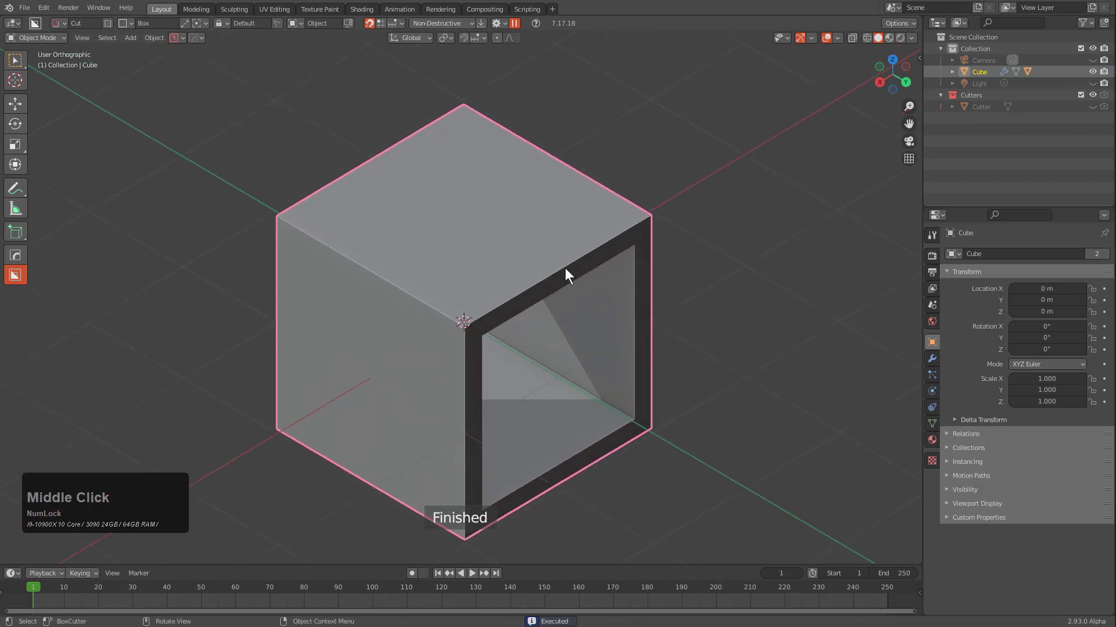
Step: Cut a rectangular notch centred on the top edge above the far opening, extruding it down through the cube by about 2.015
key(ctrl)
mouse_move(557, 269)
mouse_down()
mouse_move(520, 313)
mouse_move(536, 289)
mouse_move(521, 308)
mouse_move(557, 285)
mouse_move(517, 301)
mouse_move(531, 300)
mouse_move(504, 315)
mouse_move(508, 327)
mouse_up()
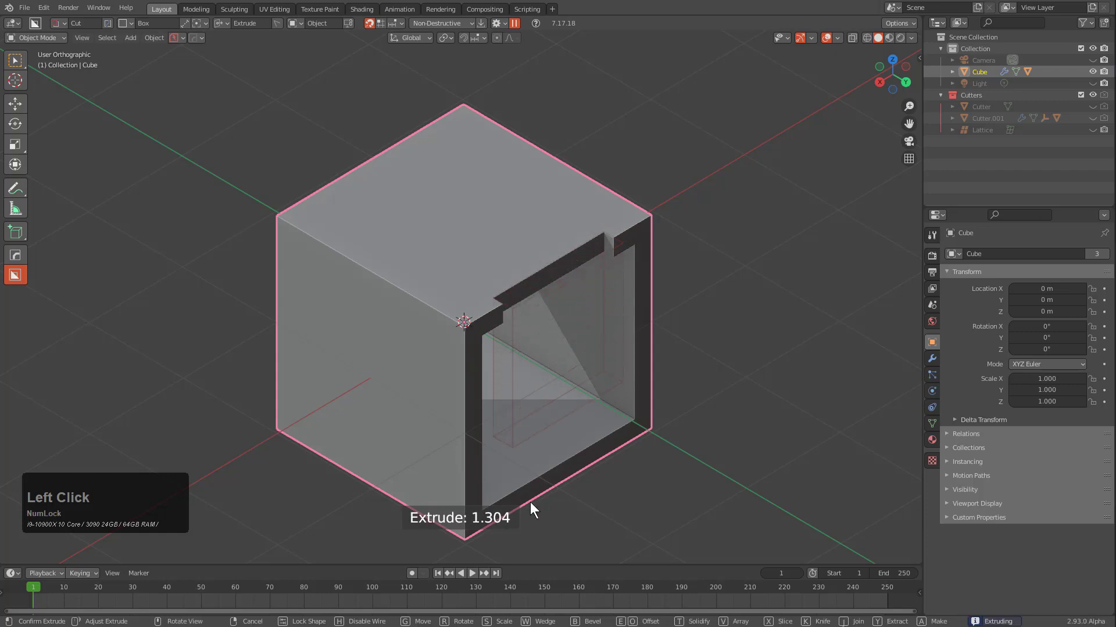
scroll(563, 527, down, 1)
click(560, 545)
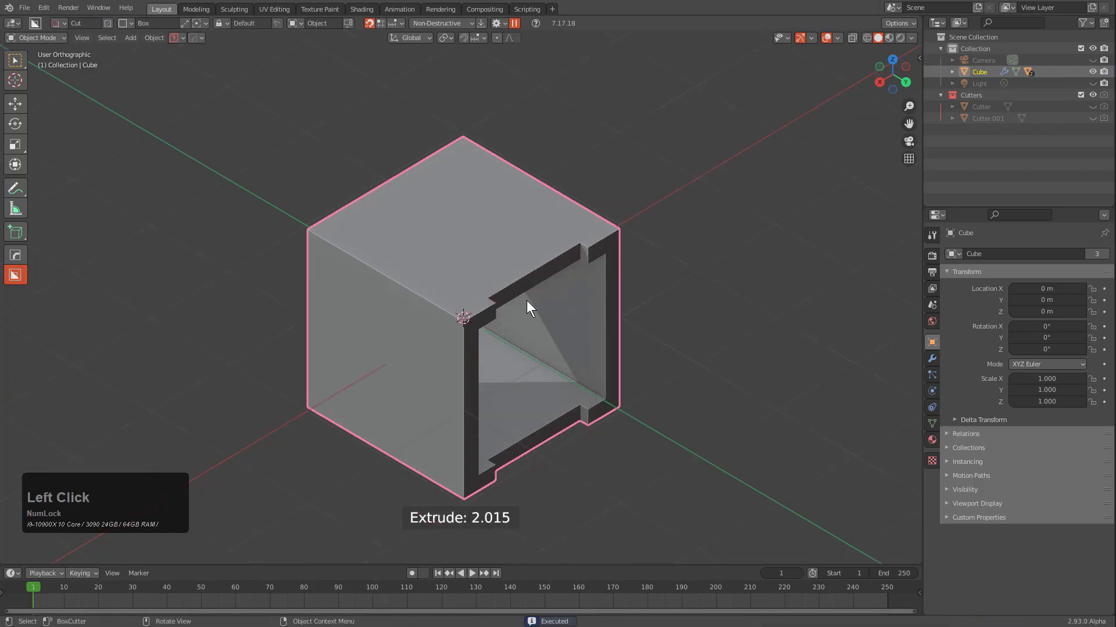
Step: Draw a Circle (64) cut centred on the cube's top corner beside the first opening, extrude it about 0.844 and lock the shape
scroll(493, 222, up, 1)
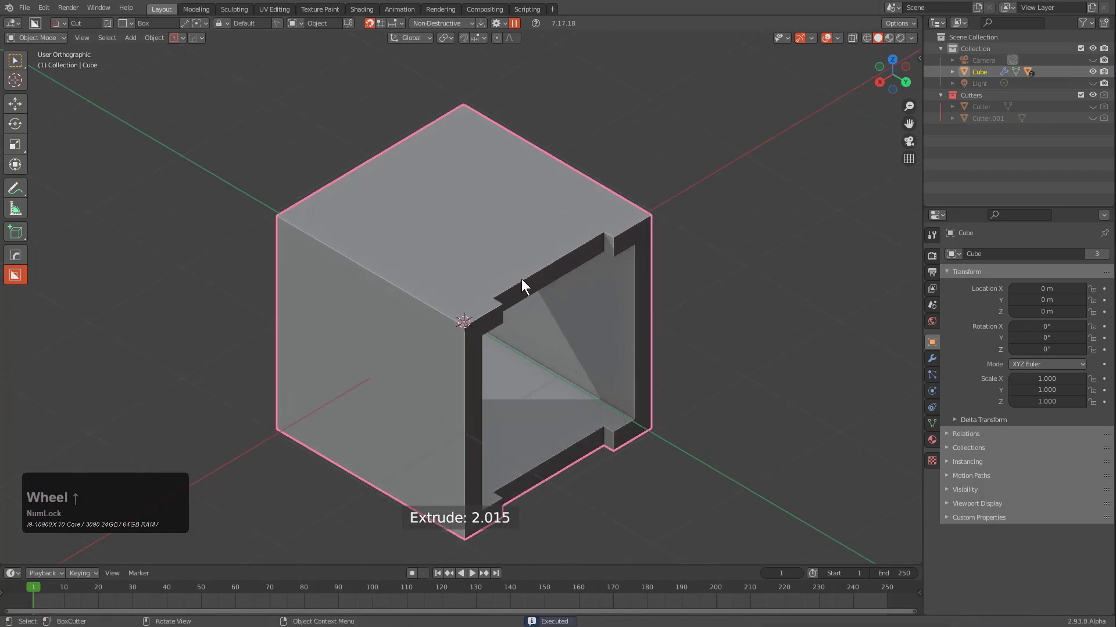
scroll(521, 279, up, 1)
key(ctrl)
key(ctrl)
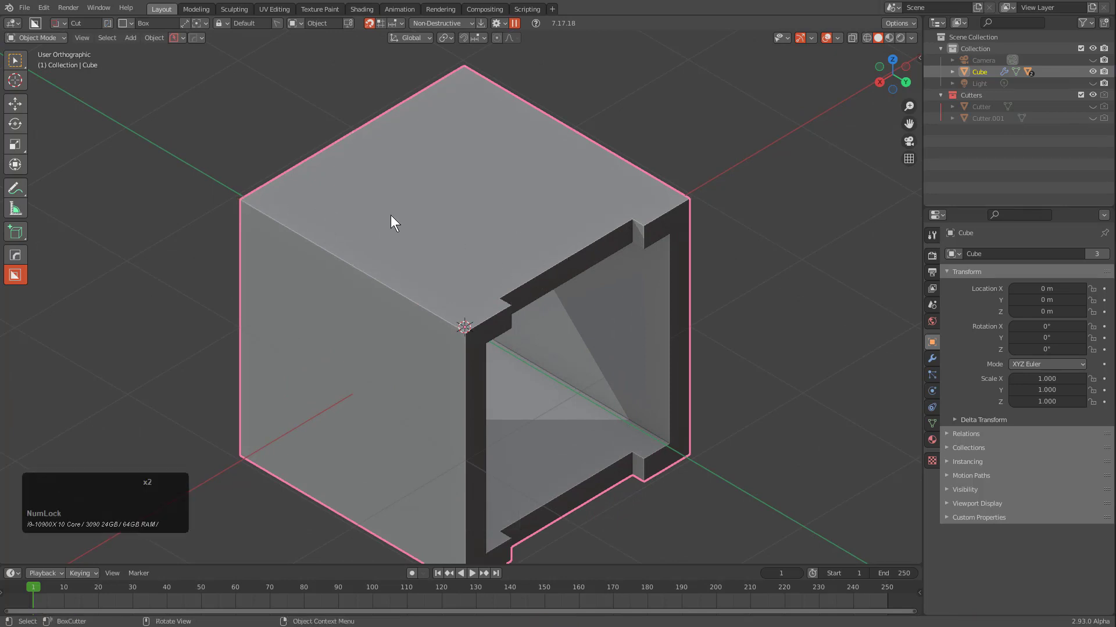
key(d)
click(326, 258)
middle_drag(325, 258, 469, 287)
shift+middle_drag(530, 305, 516, 245)
scroll(534, 235, up, 2)
key(ctrl)
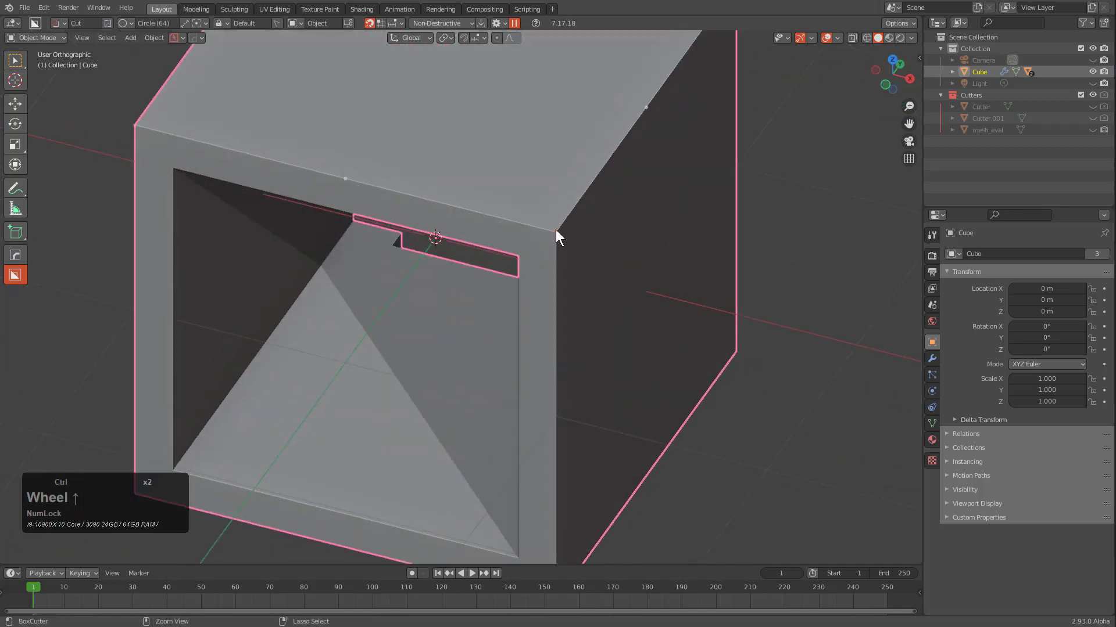
mouse_move(555, 229)
mouse_down()
mouse_move(609, 295)
mouse_move(613, 322)
mouse_up()
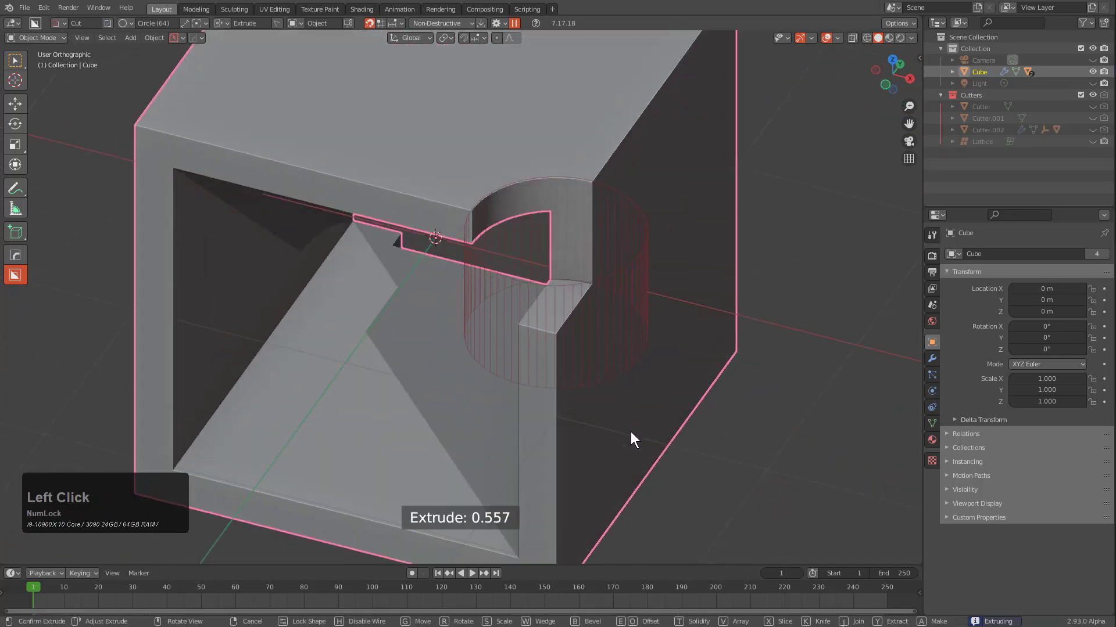
shift+scroll(639, 487, down, 2)
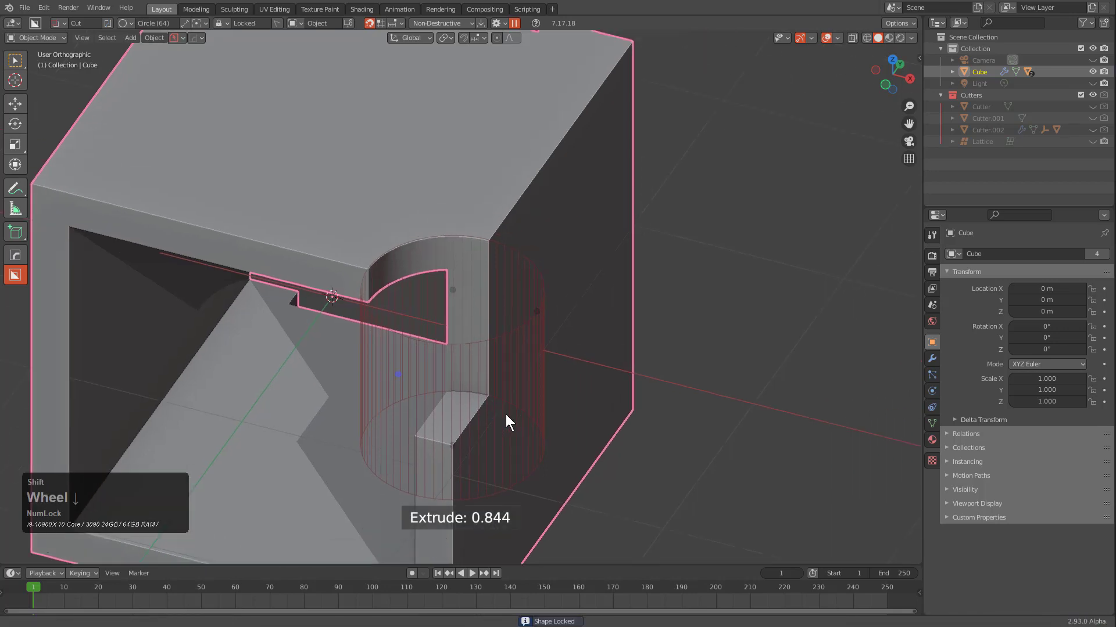
Step: Examine how the circular cutter's top edge sits relative to the cube's top face, up close and from several angles
scroll(507, 383, up, 3)
middle_drag(508, 356, 529, 317)
scroll(552, 299, up, 2)
middle_drag(577, 287, 588, 264)
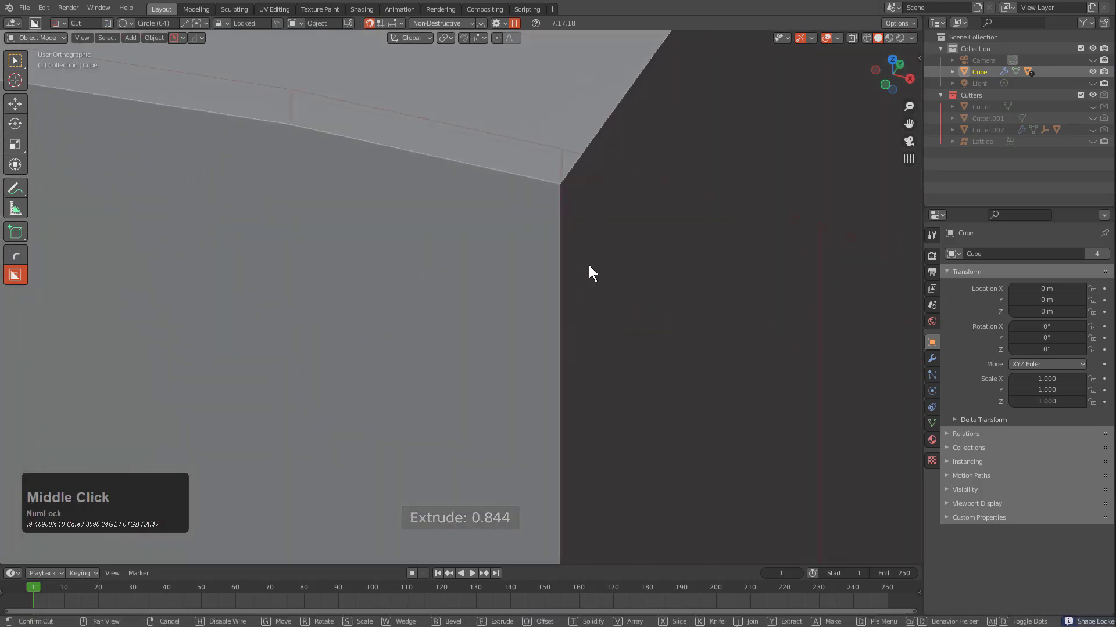
scroll(581, 348, up, 8)
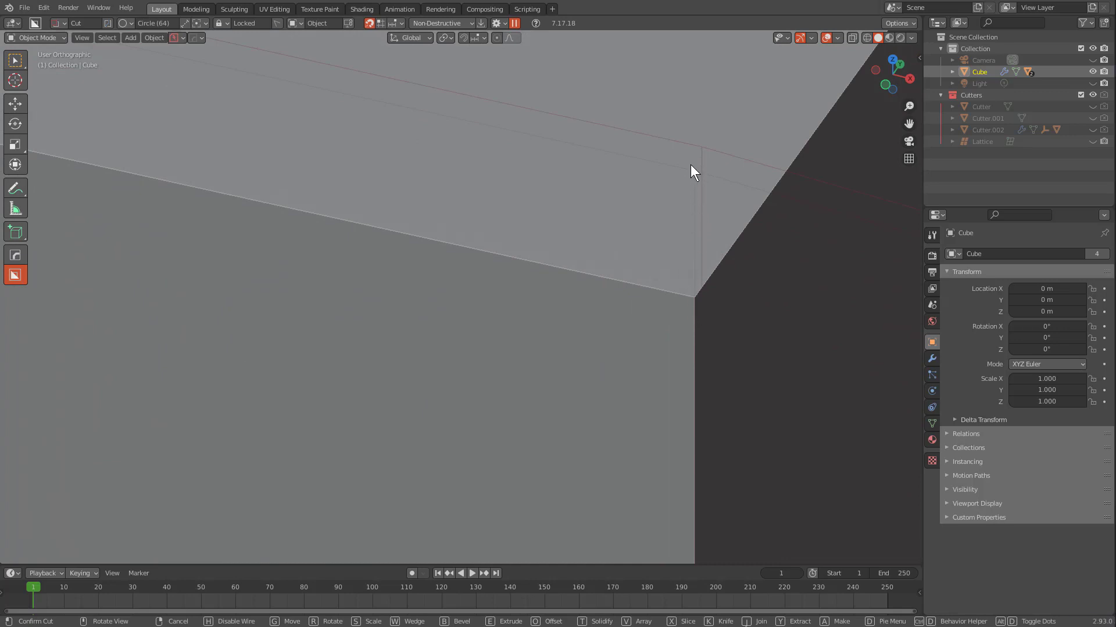
scroll(674, 314, down, 6)
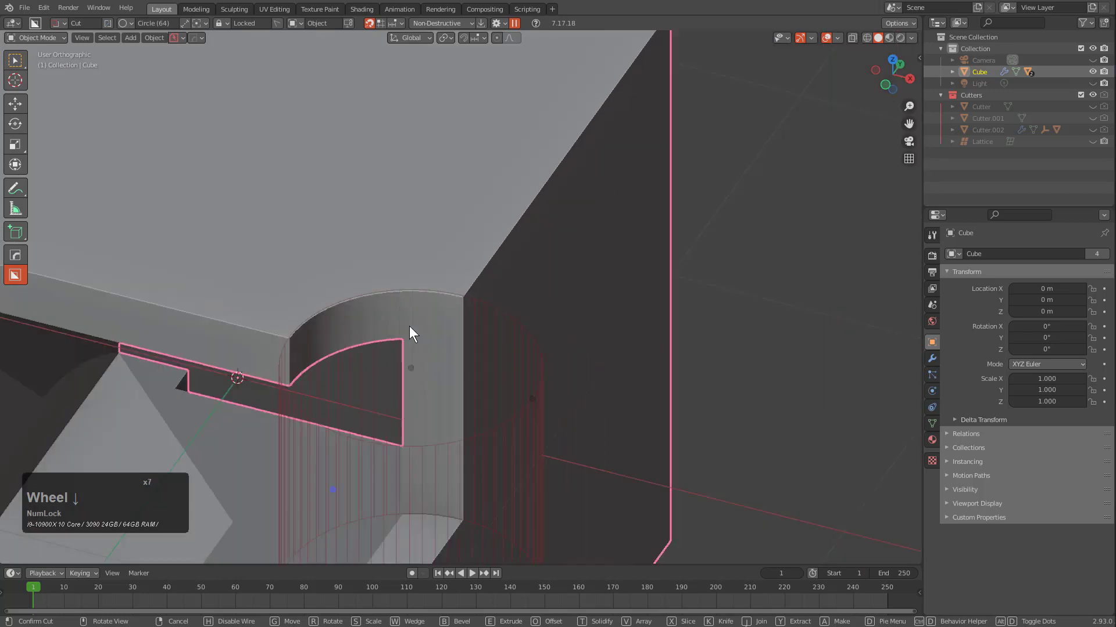
shift+middle_drag(411, 333, 646, 287)
scroll(301, 304, up, 4)
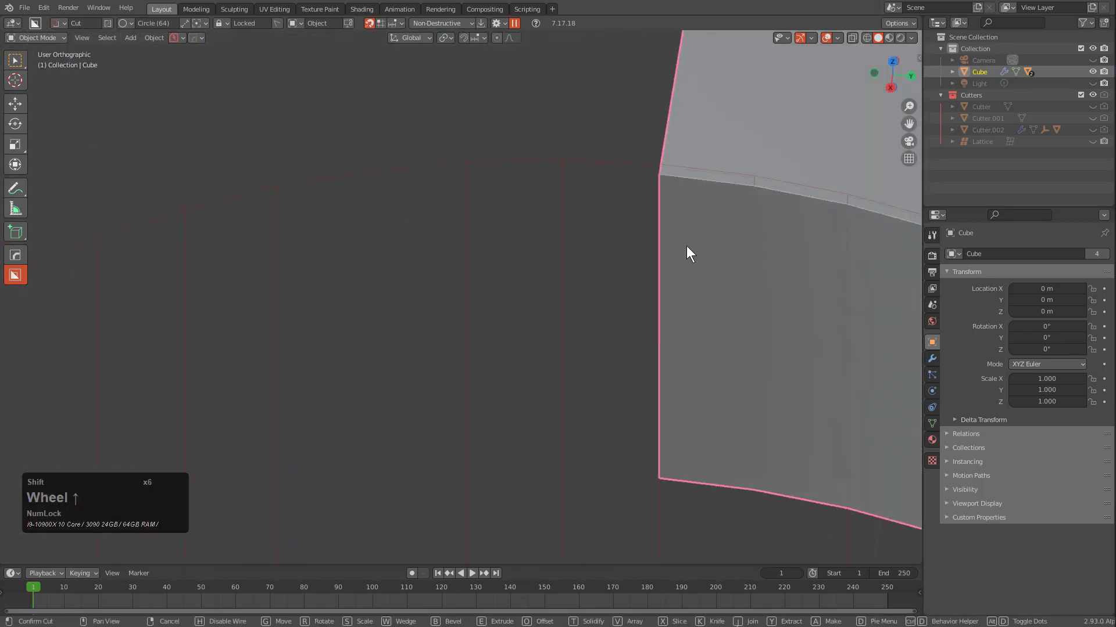
scroll(518, 330, up, 1)
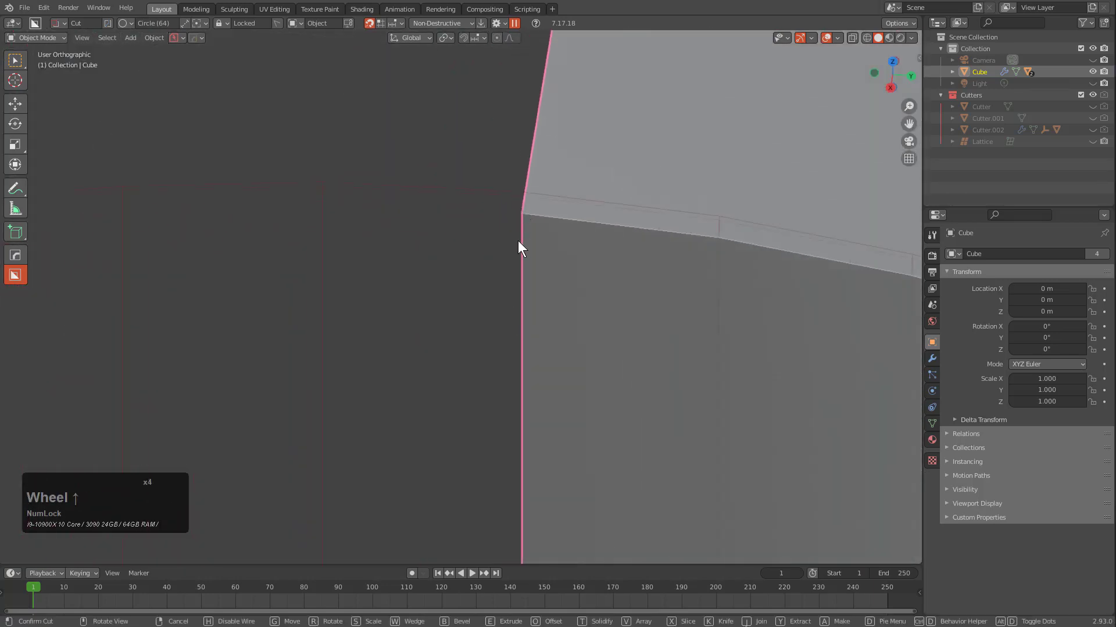
scroll(517, 252, down, 10)
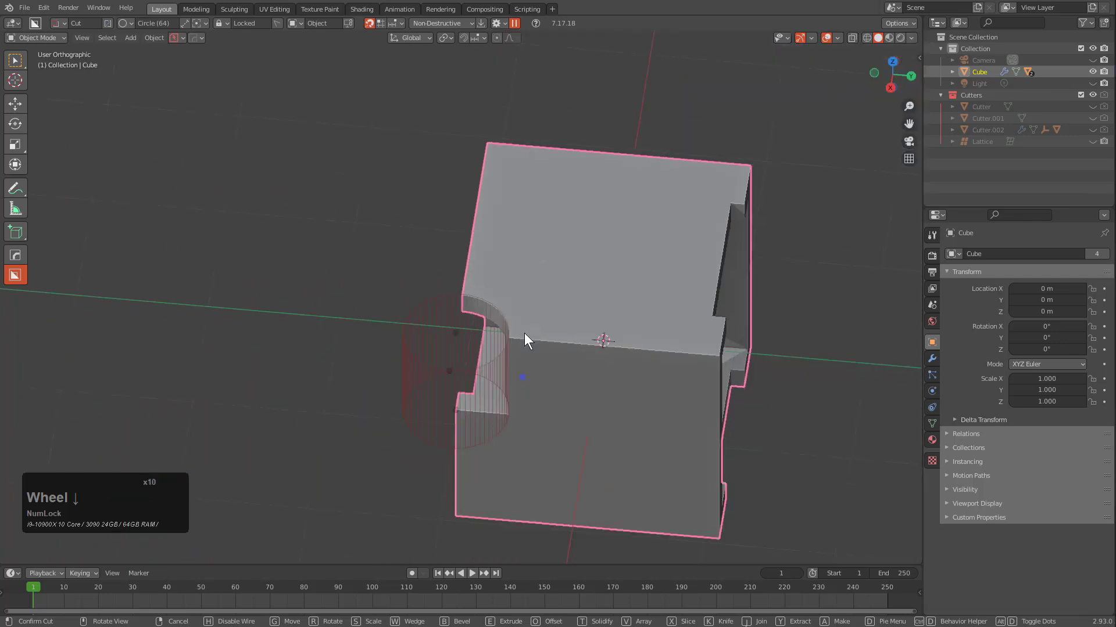
middle_drag(525, 334, 605, 322)
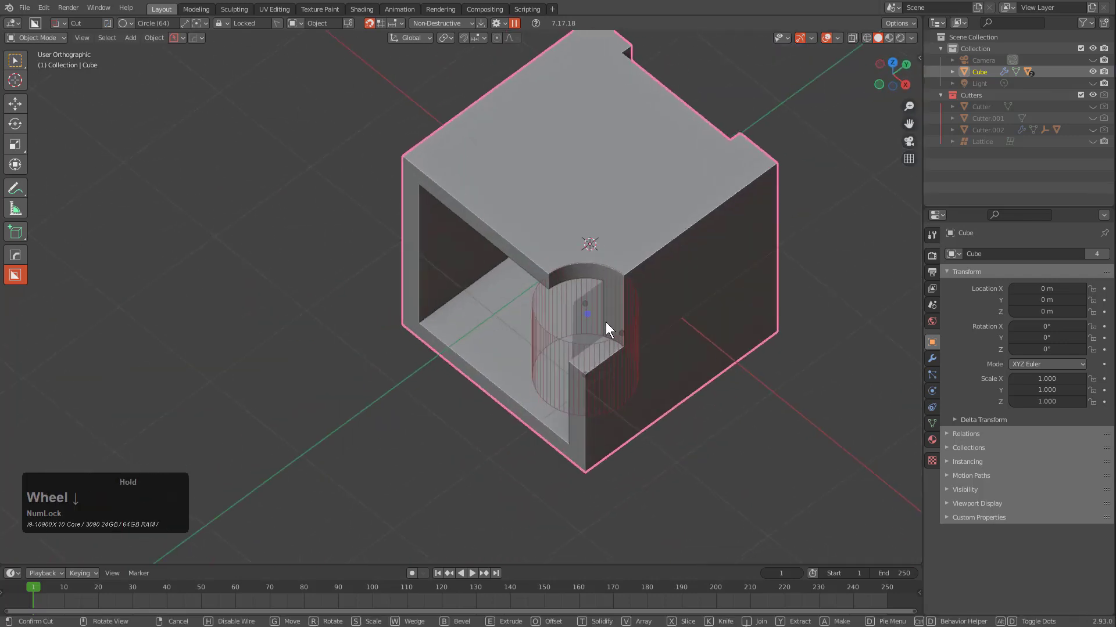
Step: Apply the circular cut at the cube's corner
click(613, 263)
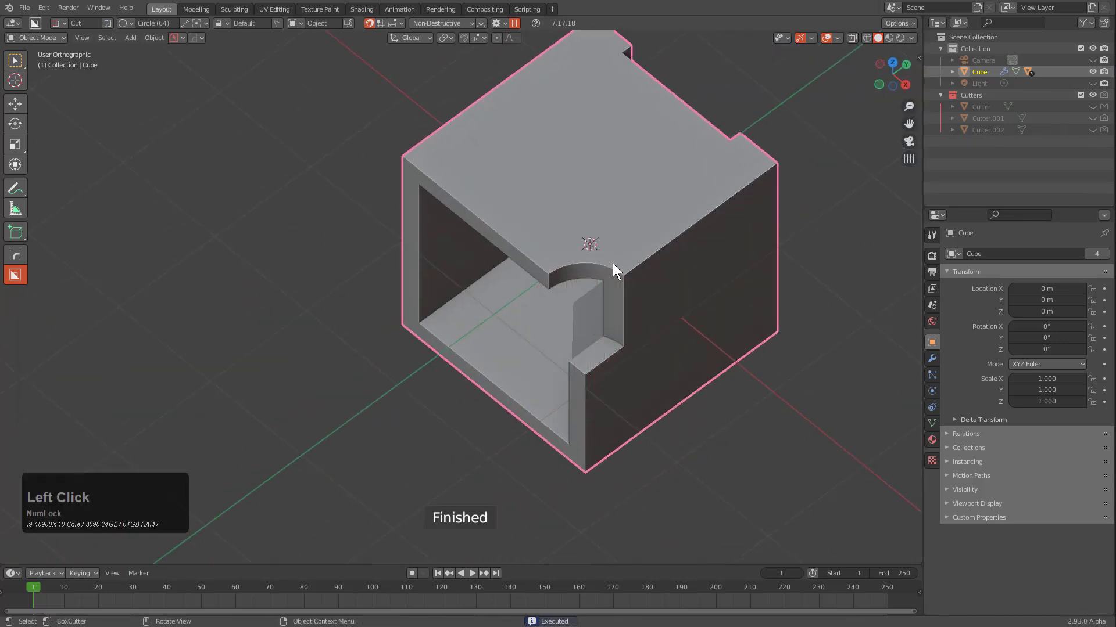
shift+middle_drag(611, 263, 581, 277)
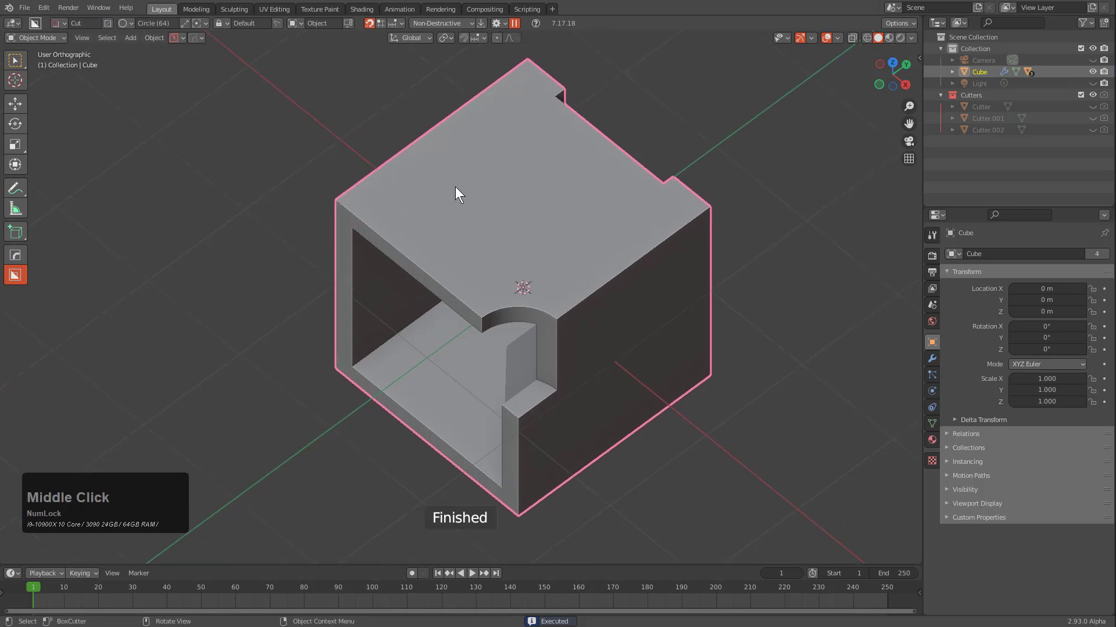
Step: Enable grid snapping and try different grid sizes on the top face, including 0.30 and 0.01
click(380, 24)
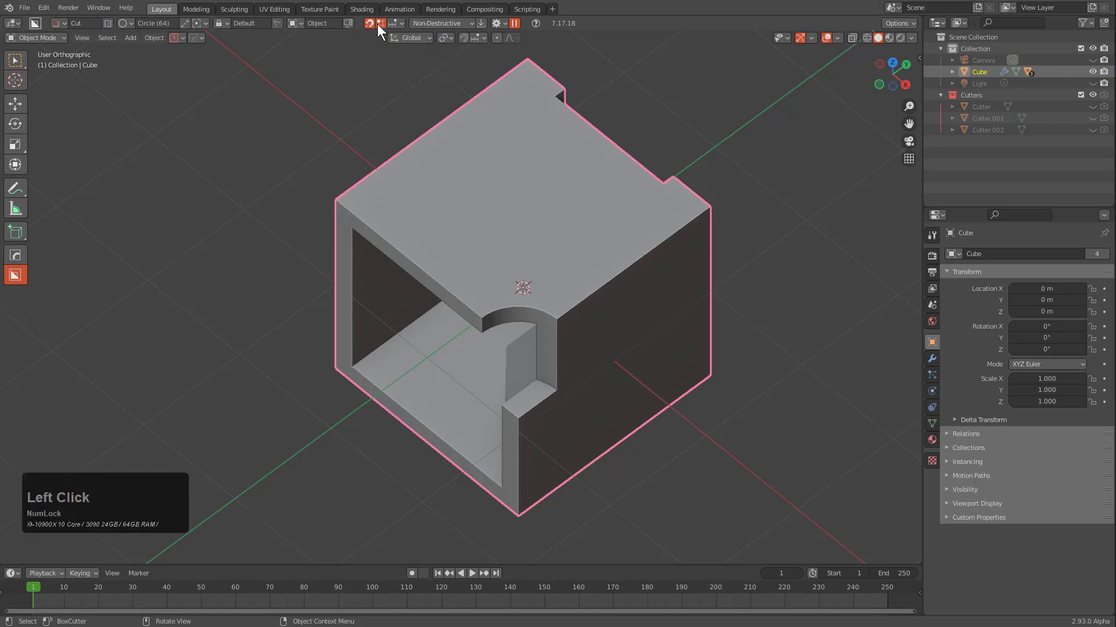
key(ctrl)
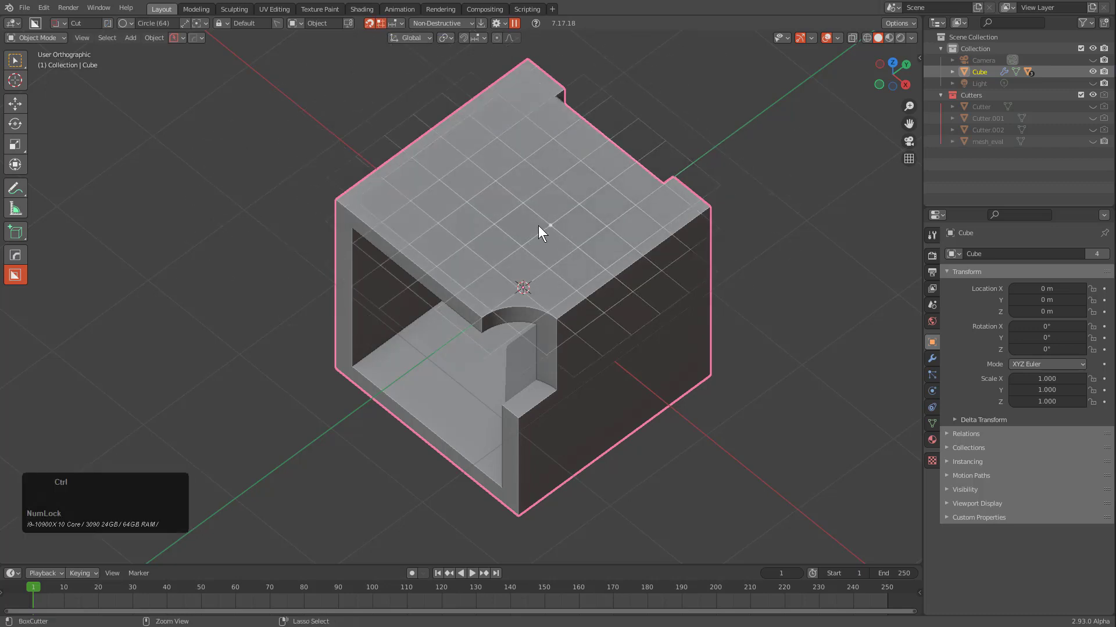
ctrl+scroll(418, 203, down, 1)
ctrl+scroll(423, 196, up, 1)
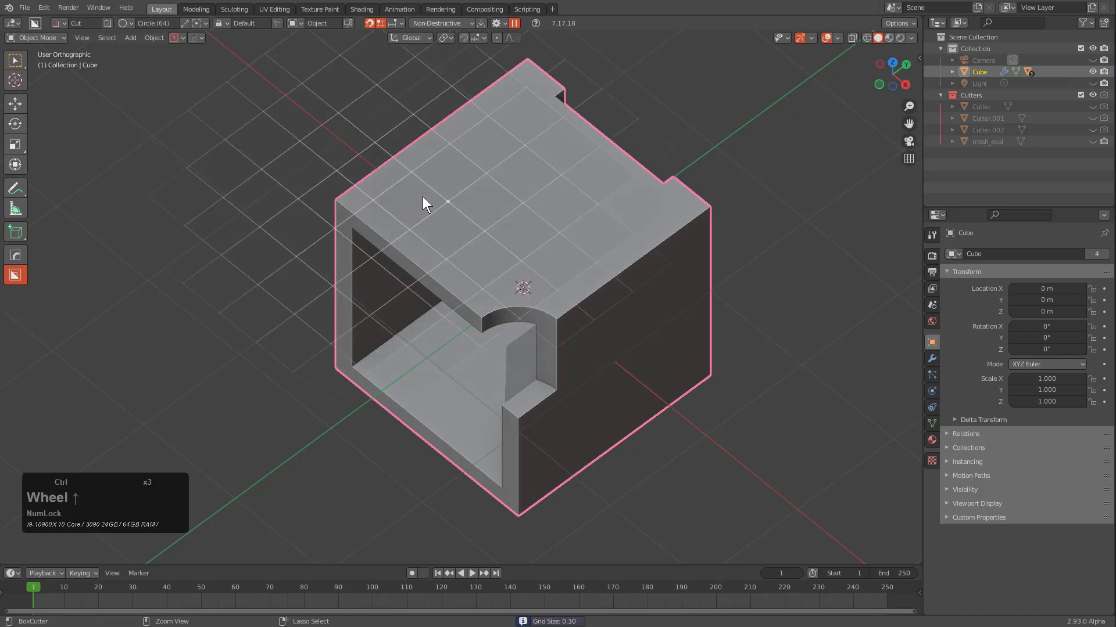
ctrl+scroll(451, 186, down, 4)
ctrl+scroll(510, 138, down, 3)
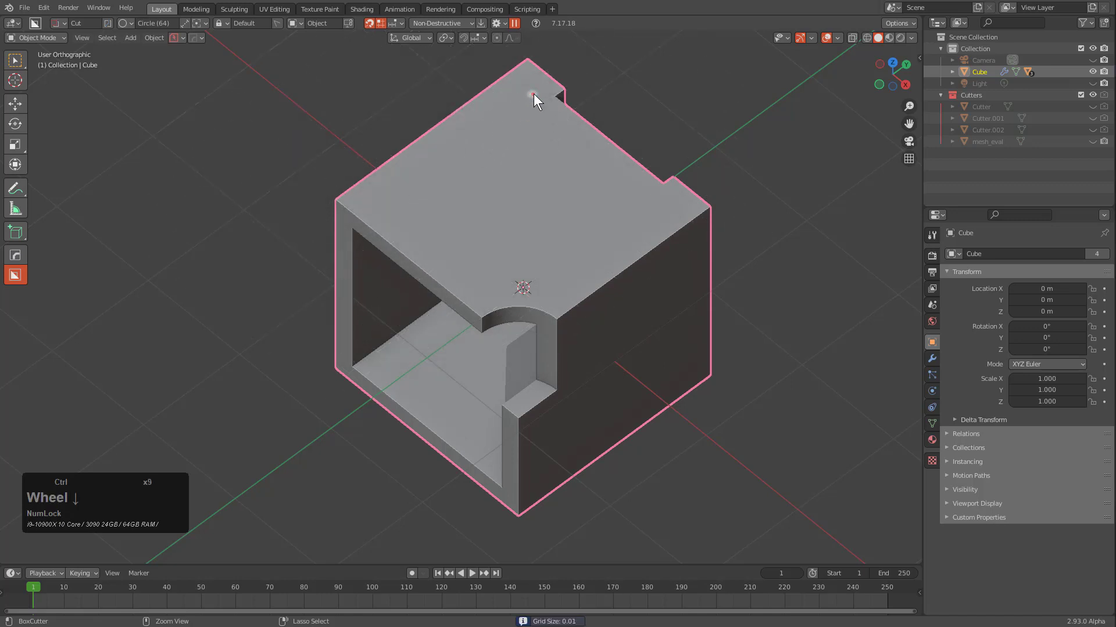
ctrl+scroll(537, 104, up, 3)
ctrl+click(523, 162)
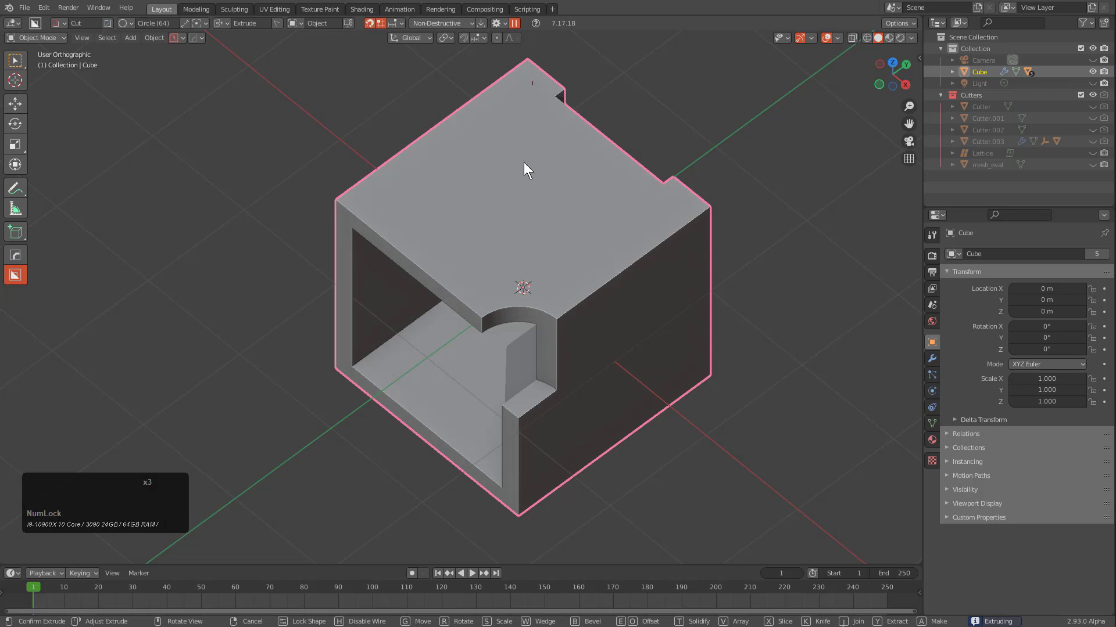
ctrl+scroll(521, 168, down, 6)
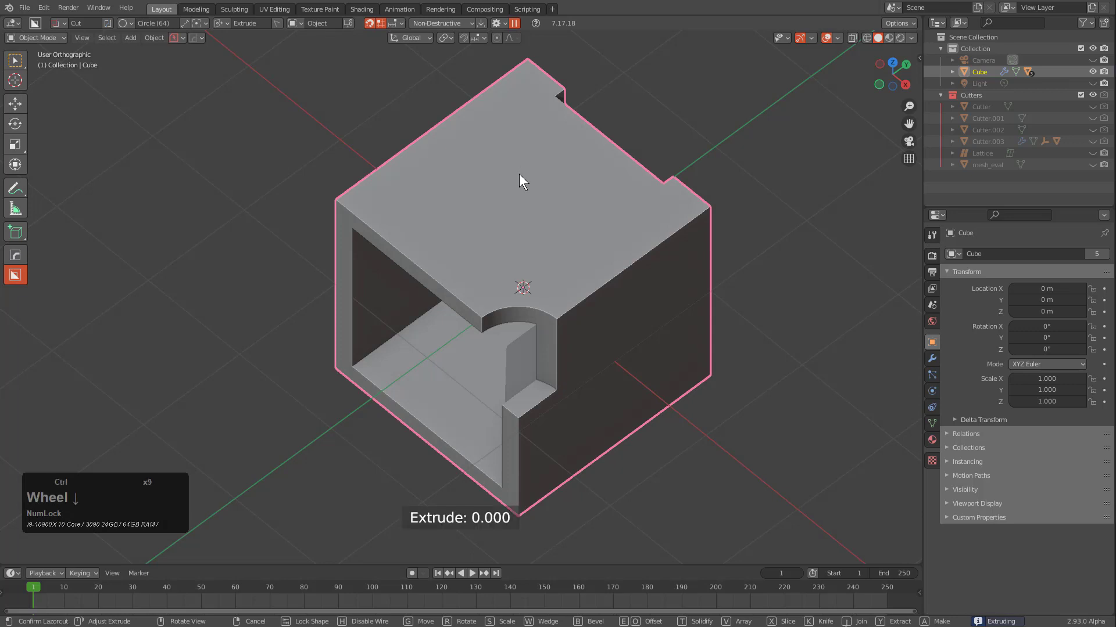
scroll(520, 192, down, 5)
right_click(482, 247)
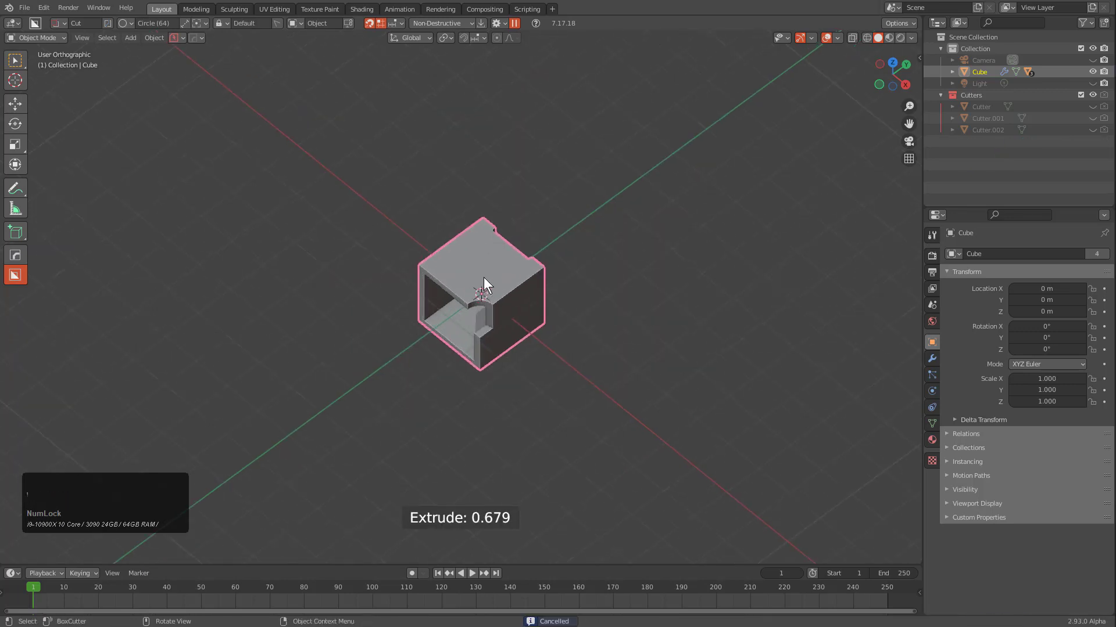
Step: Resize the snapping grid to 0.30 over the top face and make it finer beside the cube
scroll(483, 276, up, 1)
ctrl+scroll(483, 272, down, 10)
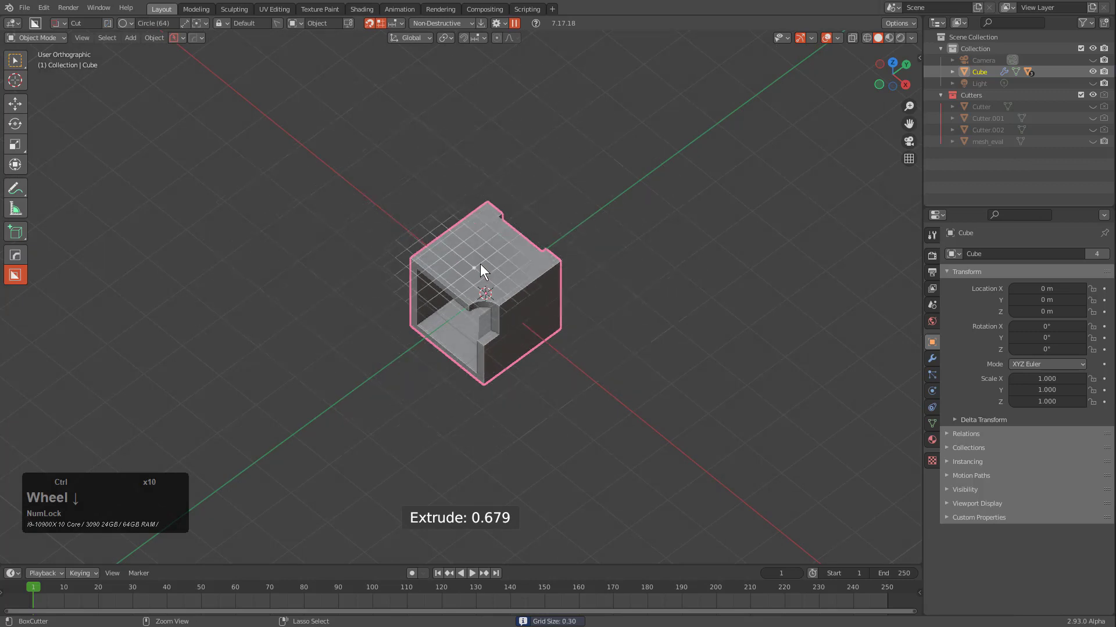
scroll(479, 256, up, 4)
ctrl+scroll(511, 255, down, 4)
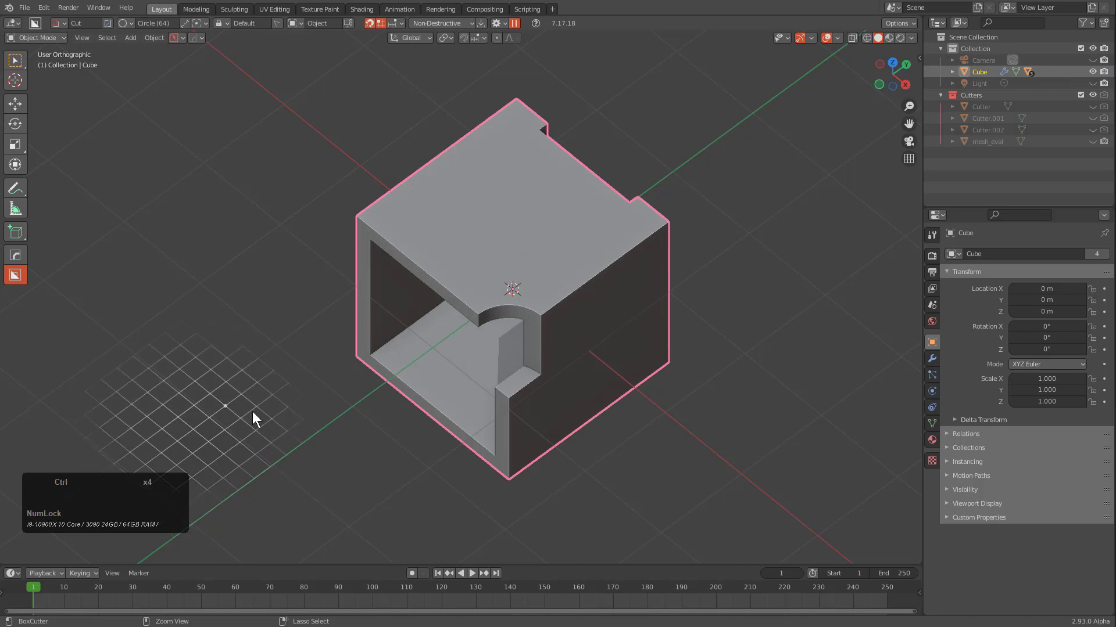
Step: Switch the cutter to Box and make a grid-snapped cut about 0.11 deep from outside the cube across the top face's corner
key(d)
click(194, 419)
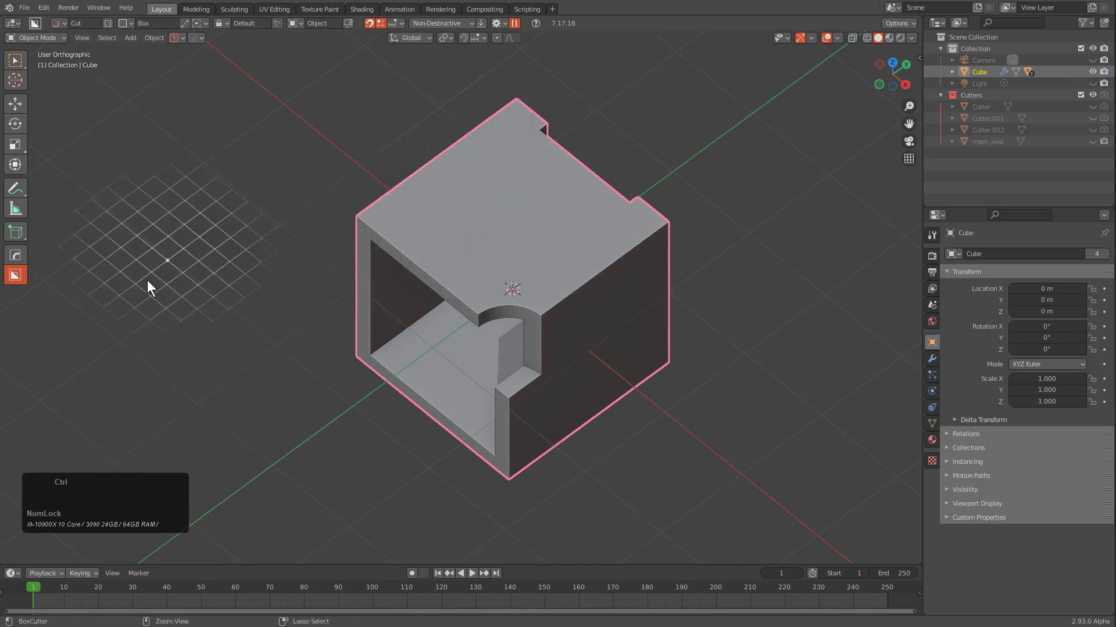
mouse_move(103, 305)
ctrl+mouse_down()
mouse_move(330, 302)
mouse_move(547, 197)
ctrl+mouse_up()
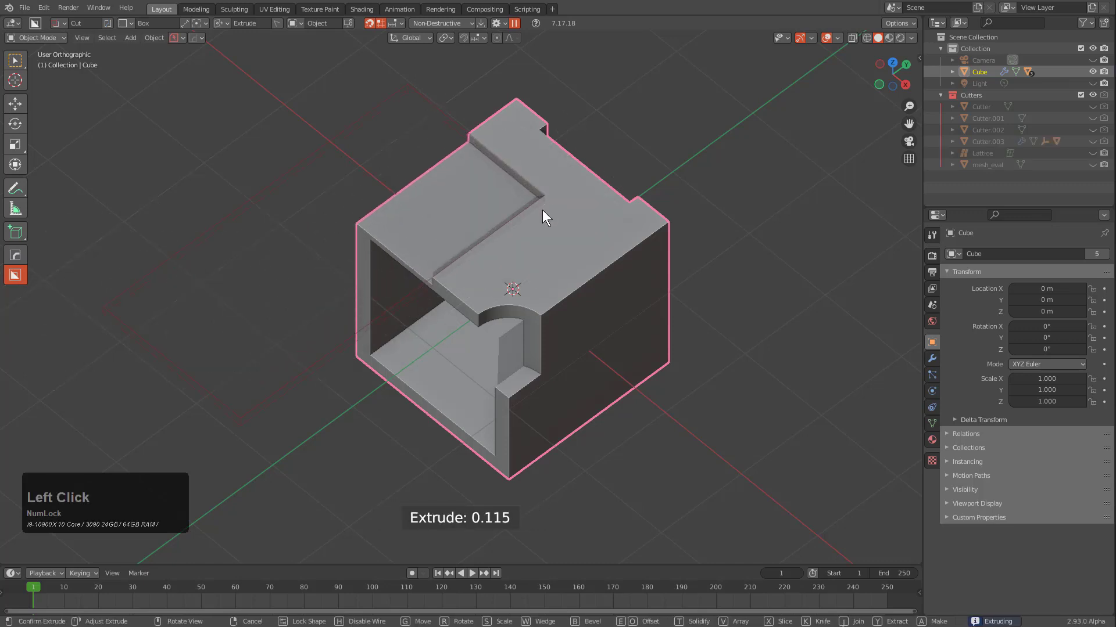
click(545, 209)
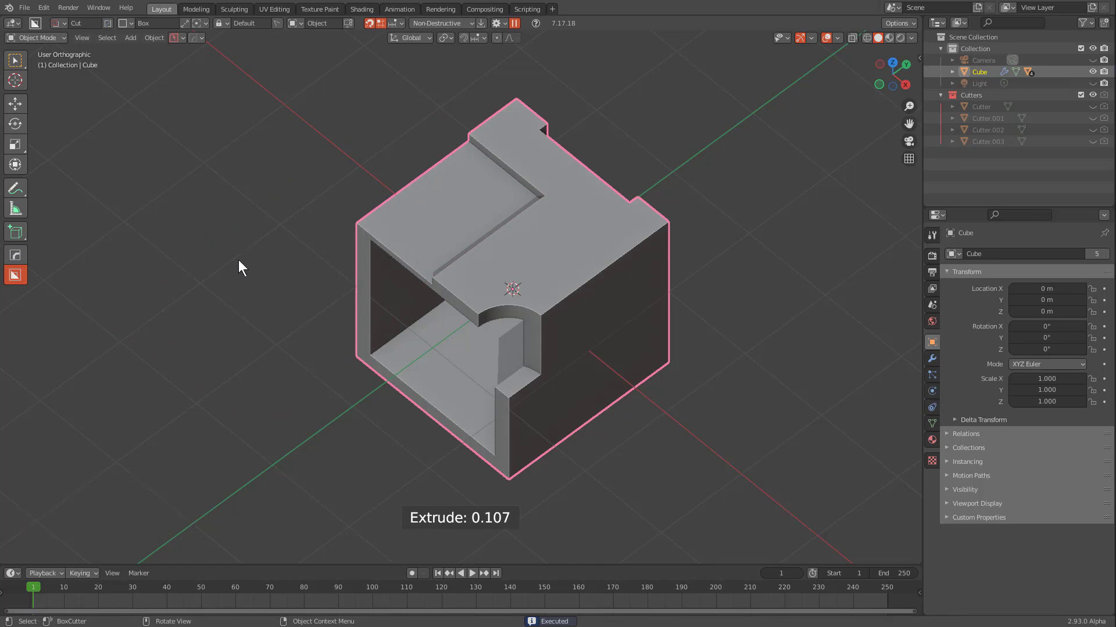
Step: Cut a second grid-snapped box from outside the cube into the recessed area, extruded down about 1.91
middle_drag(381, 225, 467, 232)
key(ctrl)
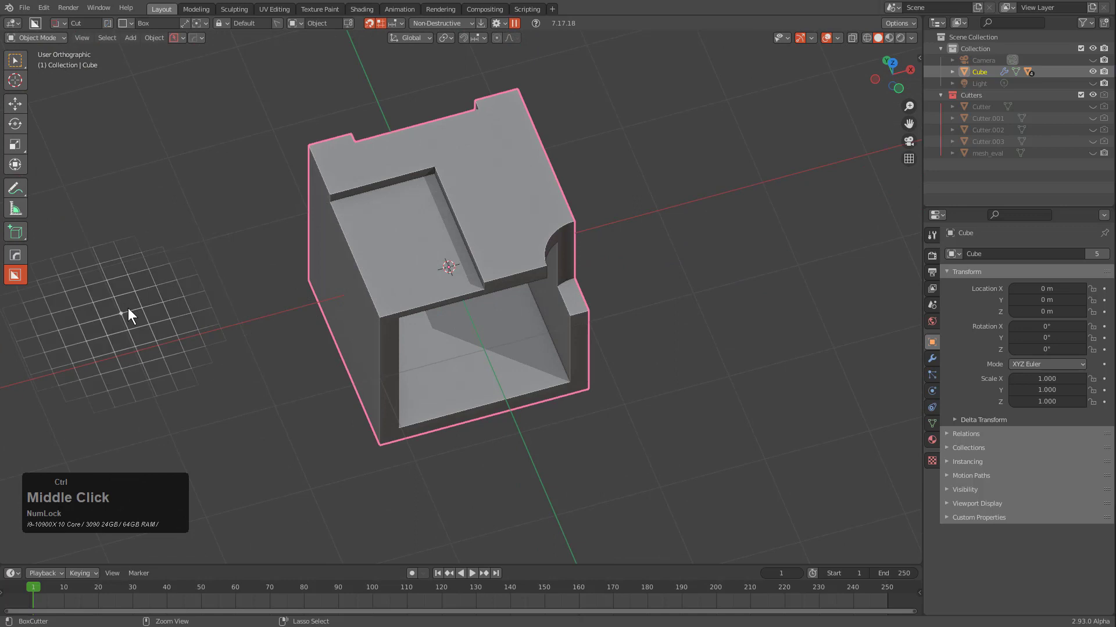
mouse_move(125, 308)
mouse_down()
mouse_move(466, 284)
mouse_move(448, 294)
mouse_up()
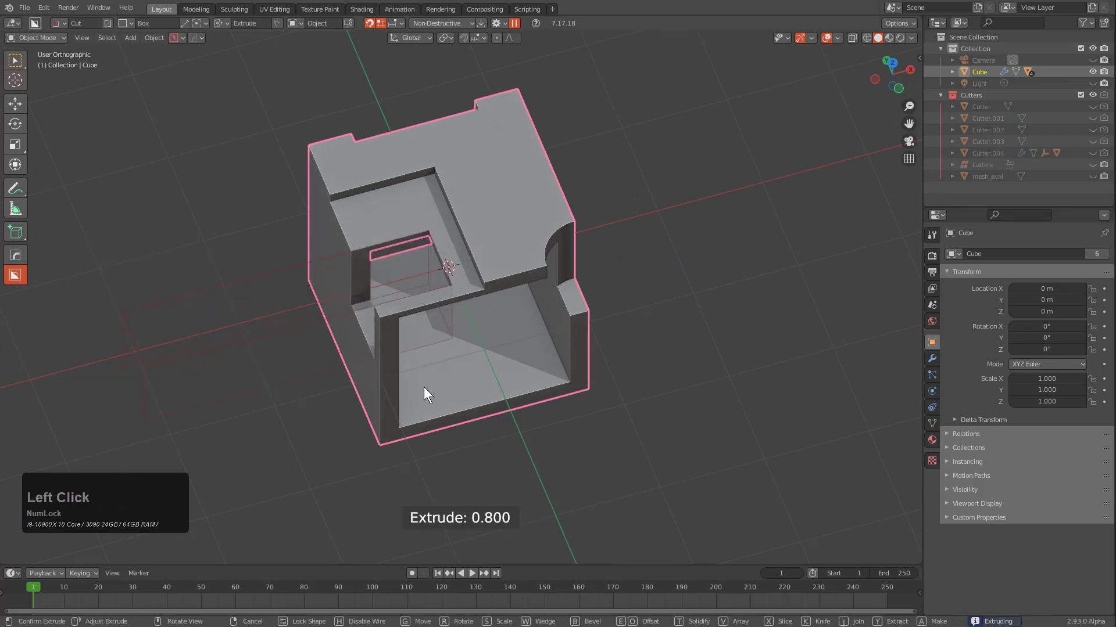
click(393, 507)
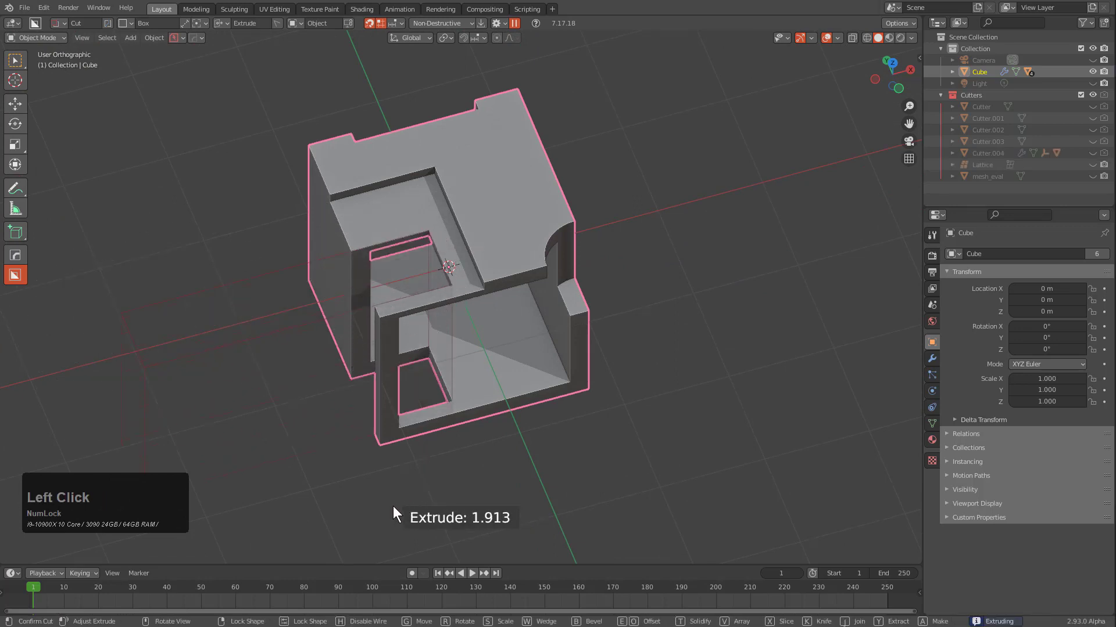
Step: Cut a small grid-snapped slot about 0.08 deep in the top face near the edge opposite the recess
key(ctrl)
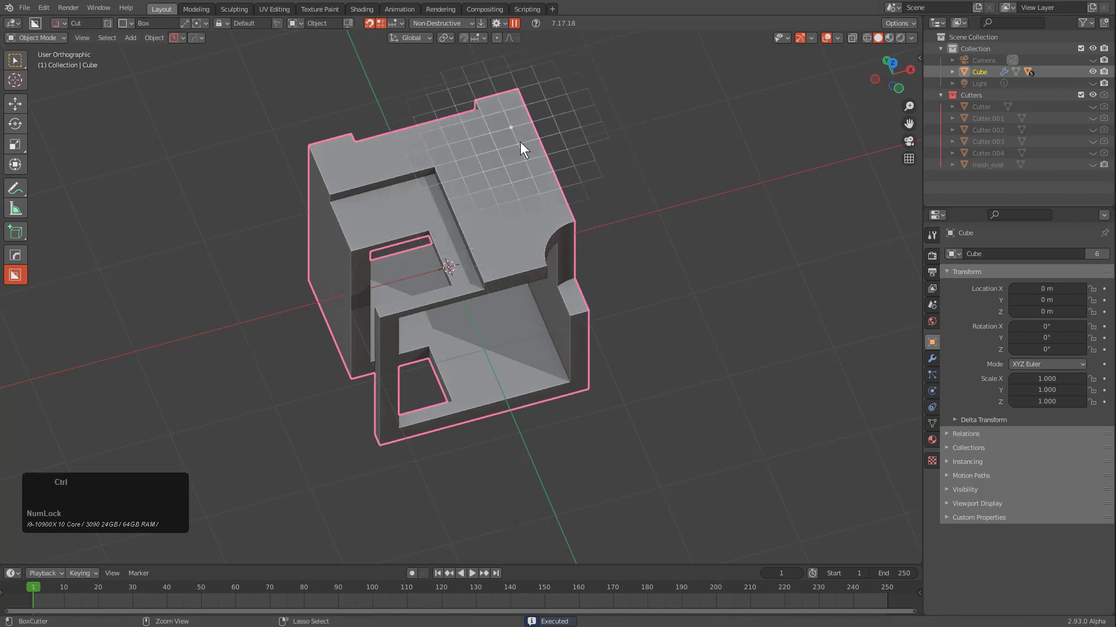
middle_drag(523, 144, 554, 308)
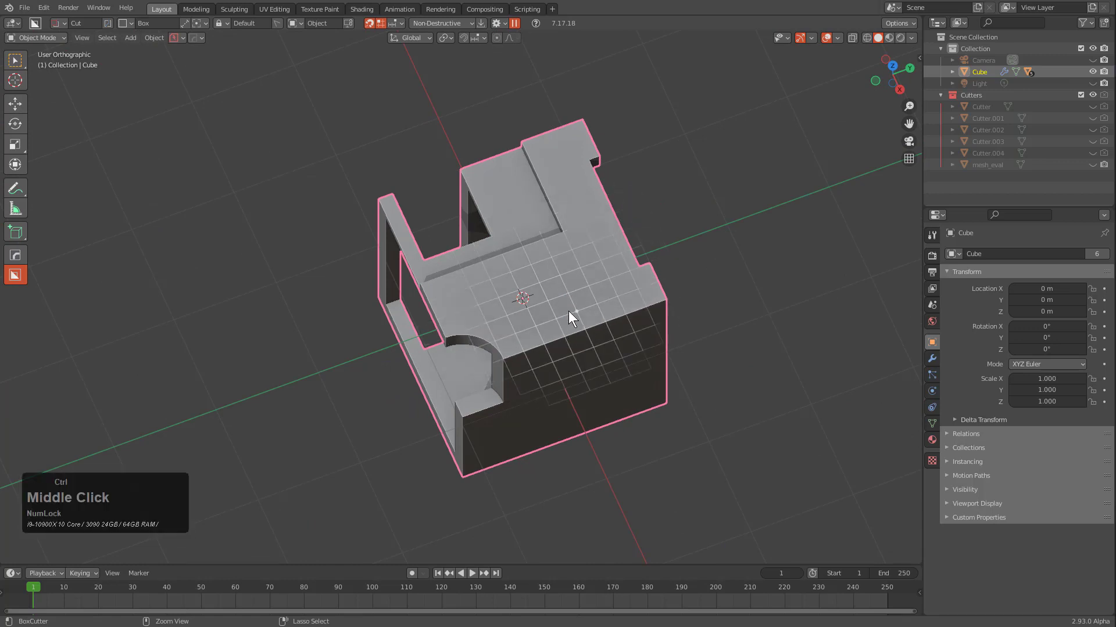
mouse_move(574, 310)
mouse_down()
mouse_move(602, 309)
mouse_move(587, 316)
mouse_up()
ctrl+click(587, 316)
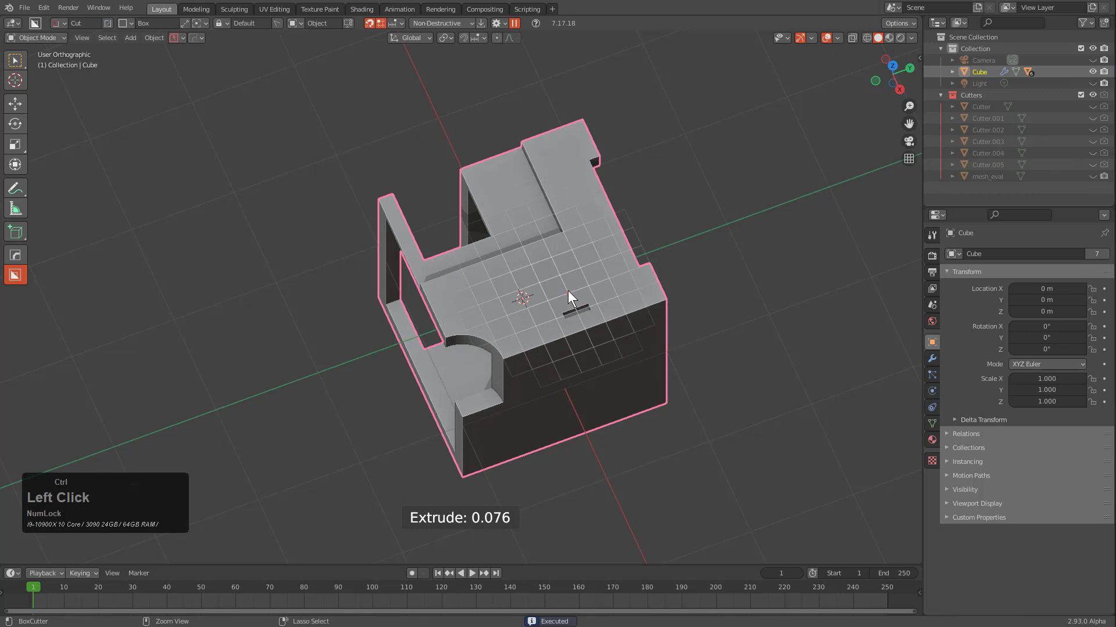
Step: Repeat the slot cut at four more grid points on the top face, three in line with the first and one offset beside them
ctrl+click(568, 291)
ctrl+click(559, 275)
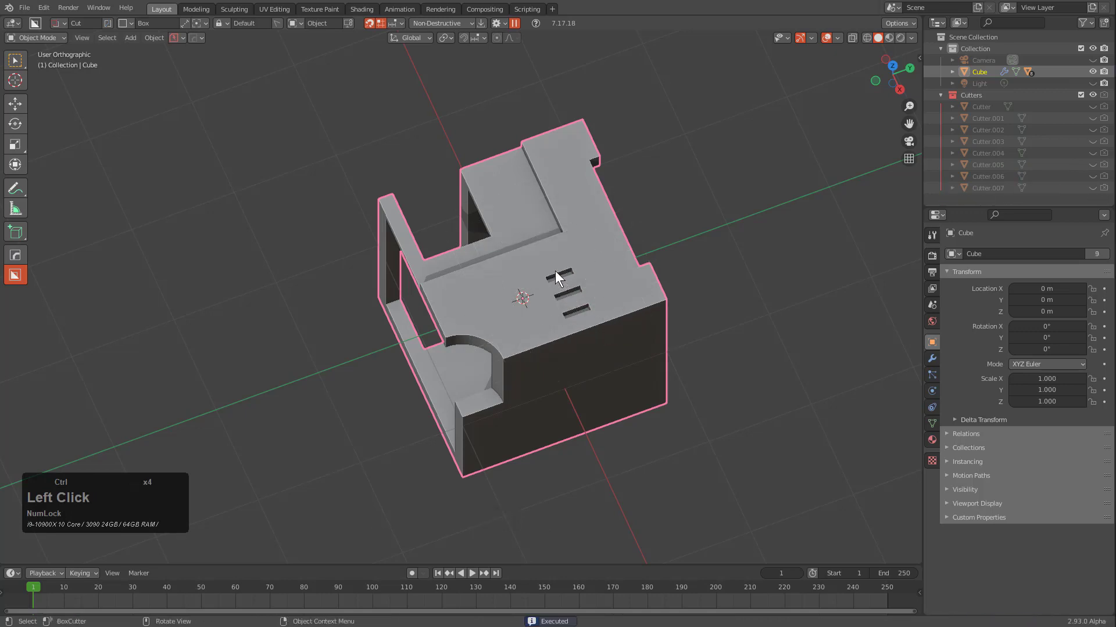
ctrl+click(550, 256)
ctrl+click(512, 271)
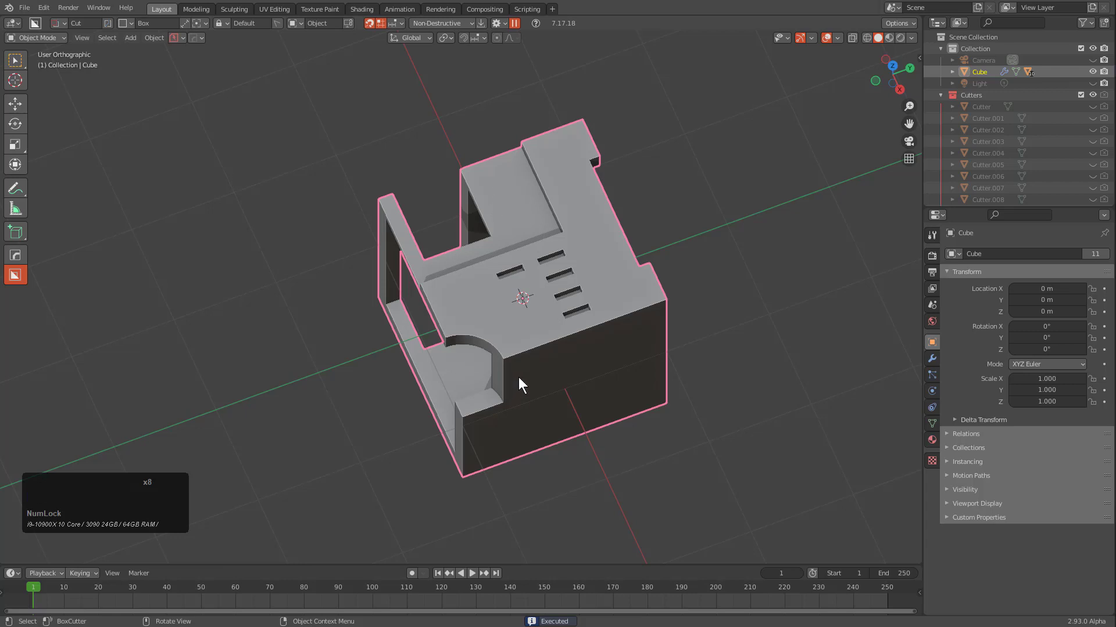
middle_drag(578, 337, 580, 319)
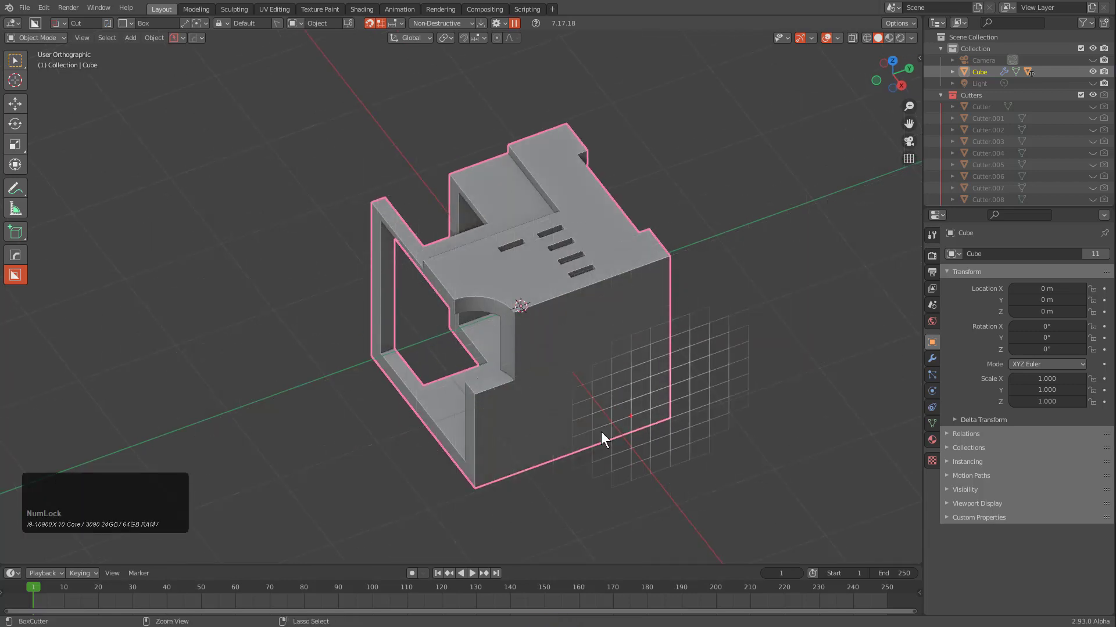
scroll(552, 337, down, 3)
middle_drag(565, 336, 528, 339)
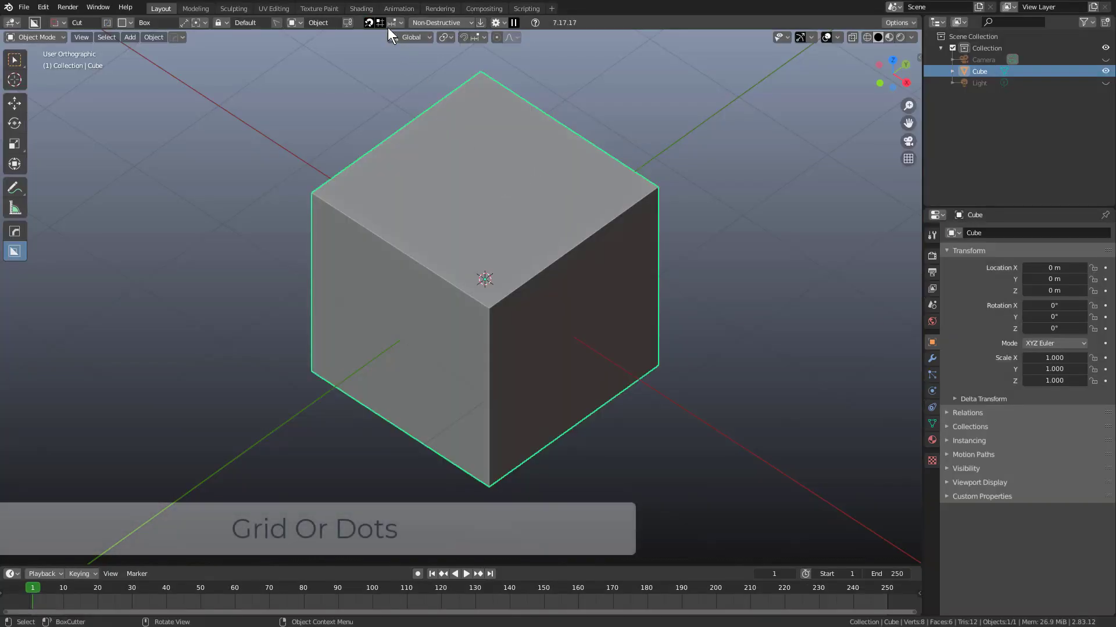
Step: Check the snapping options and preview the snapping grid and dots on the plain cube's top face
click(391, 23)
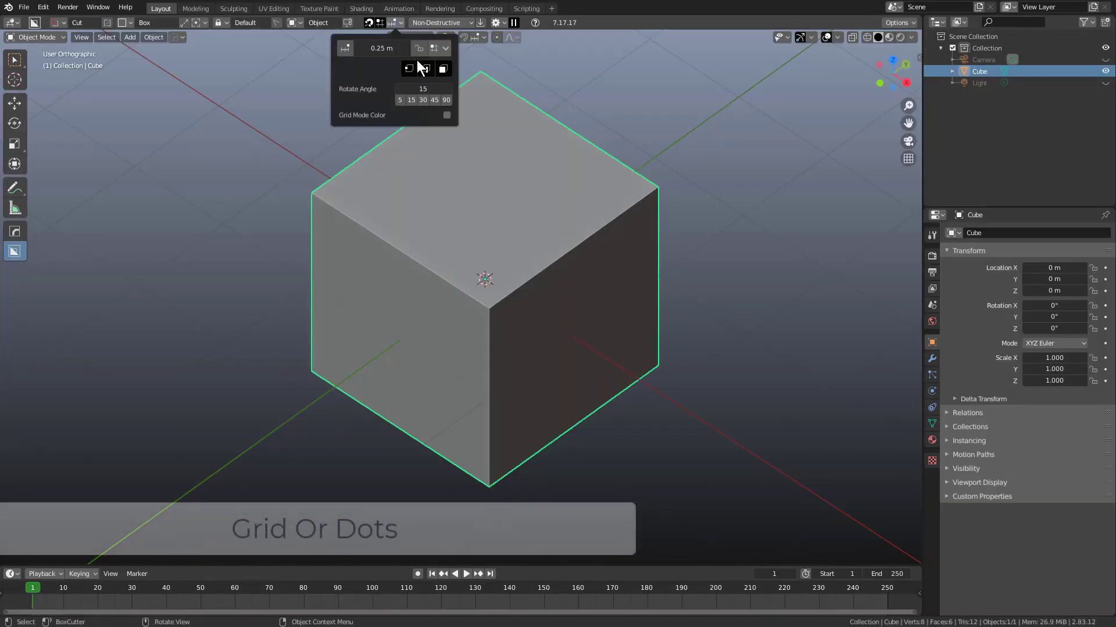
middle_drag(539, 264, 511, 250)
key(ctrl)
key(ctrl)
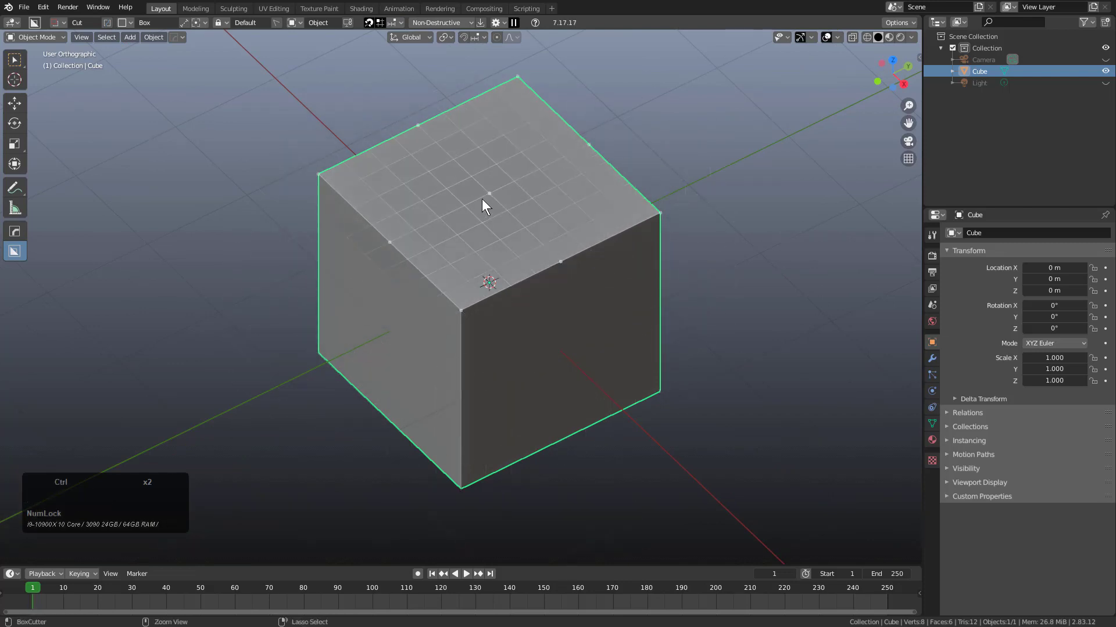
middle_drag(496, 208, 500, 225)
Step: Knife random crossing lines over the cube's visible faces in Edit Mode and return to Object Mode
key(Tab)
scroll(500, 225, down, 1)
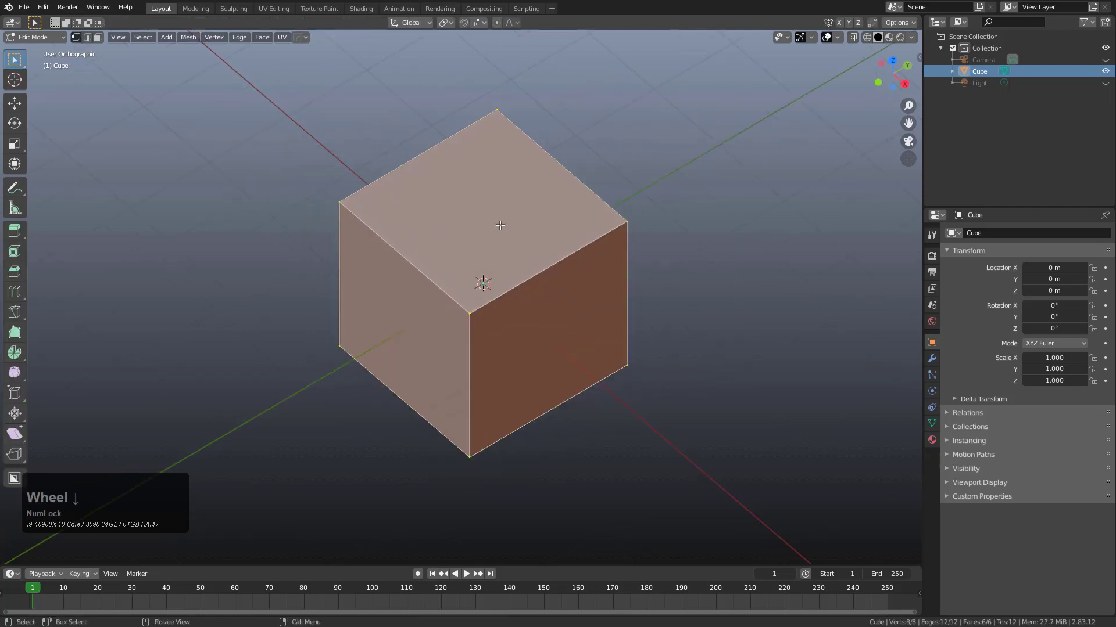
key(alt+a)
scroll(492, 222, down, 1)
key(l)
key(k)
click(392, 152)
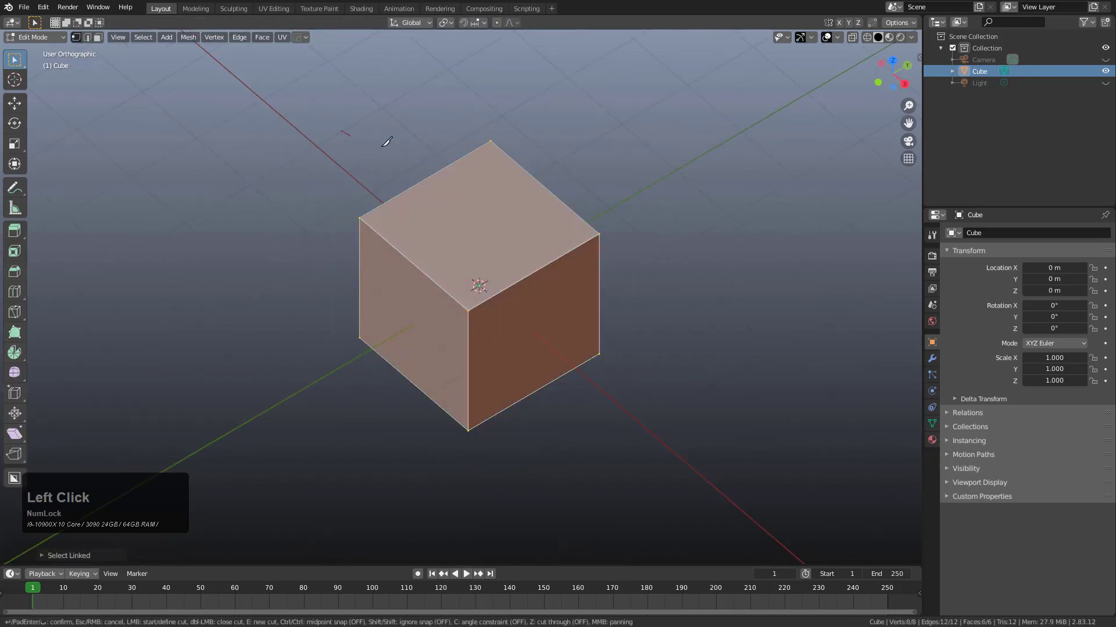
click(767, 403)
click(407, 125)
click(553, 523)
click(290, 202)
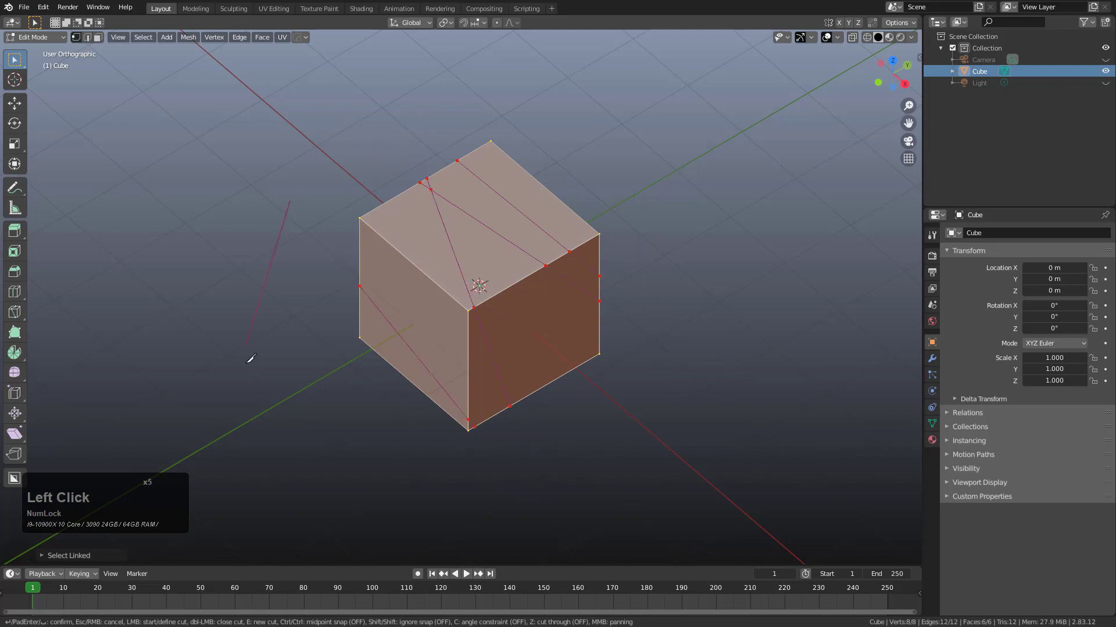
click(672, 168)
click(383, 495)
click(418, 130)
click(603, 208)
click(185, 228)
click(683, 333)
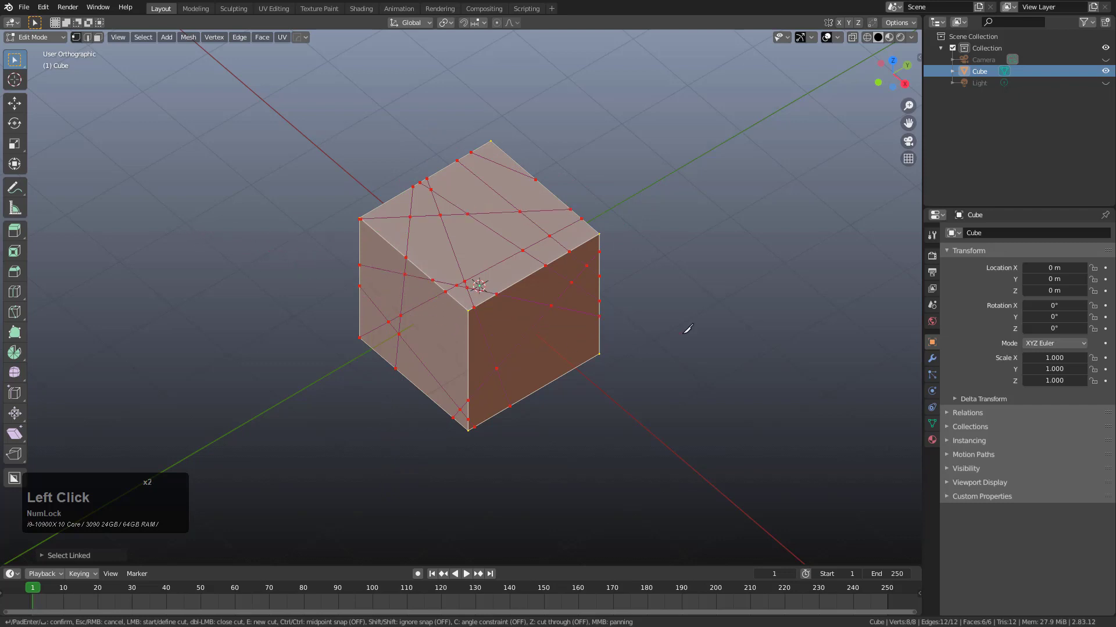
key(KP_Enter)
scroll(533, 202, up, 4)
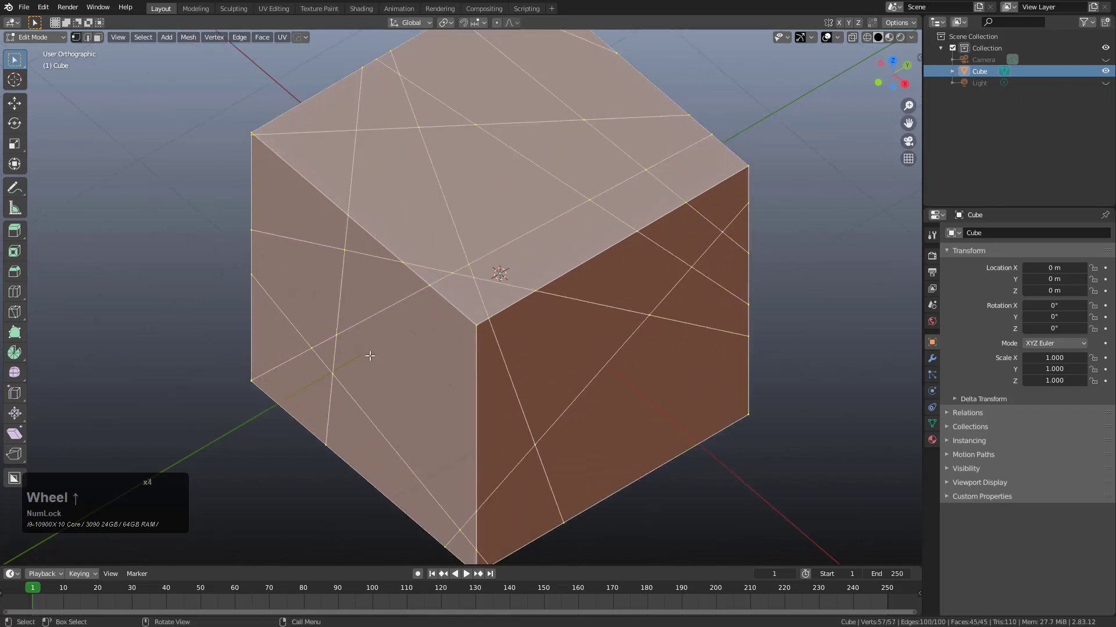
scroll(370, 355, down, 3)
key(Tab)
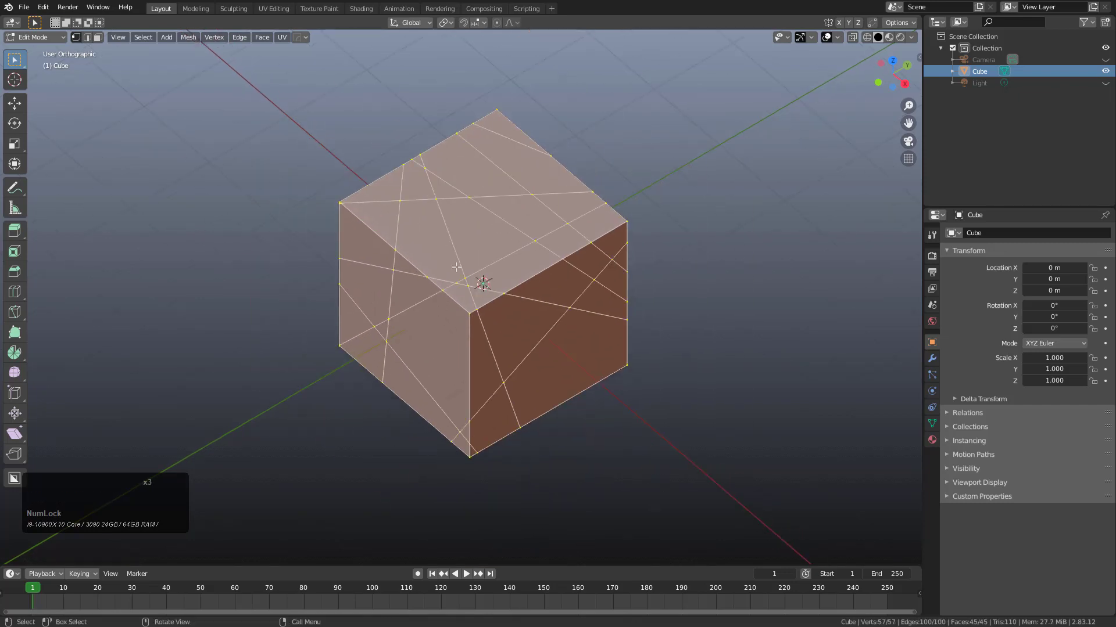
Step: Compare snapping on the knife-cut top face with the grid switched off and back on
scroll(483, 257, up, 2)
scroll(484, 260, down, 1)
shift+middle_drag(483, 259, 479, 284)
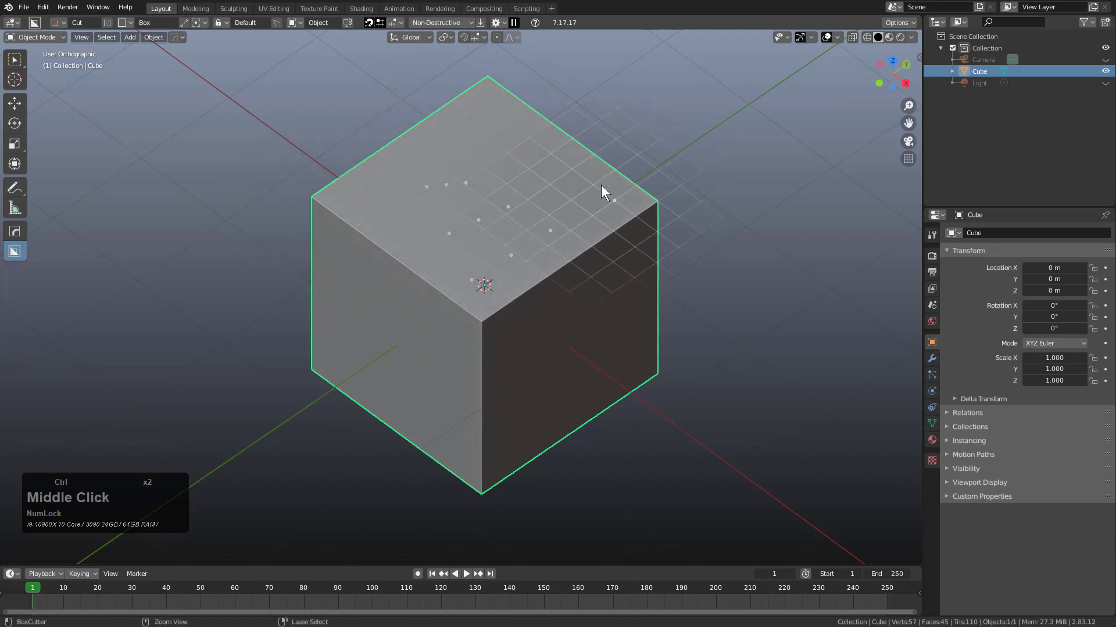
click(378, 22)
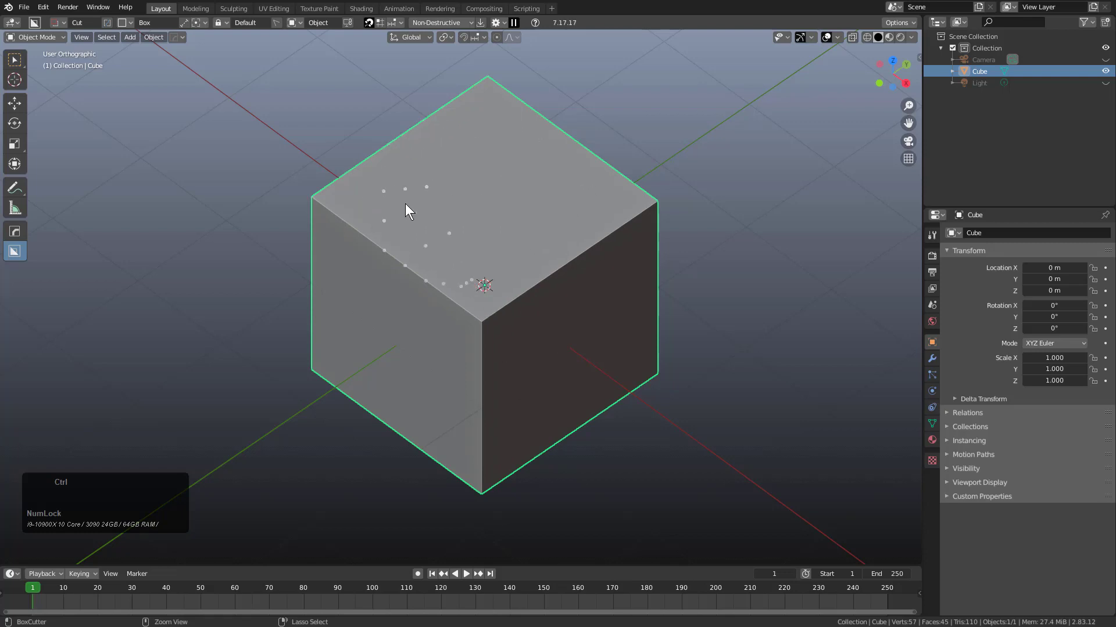
click(382, 23)
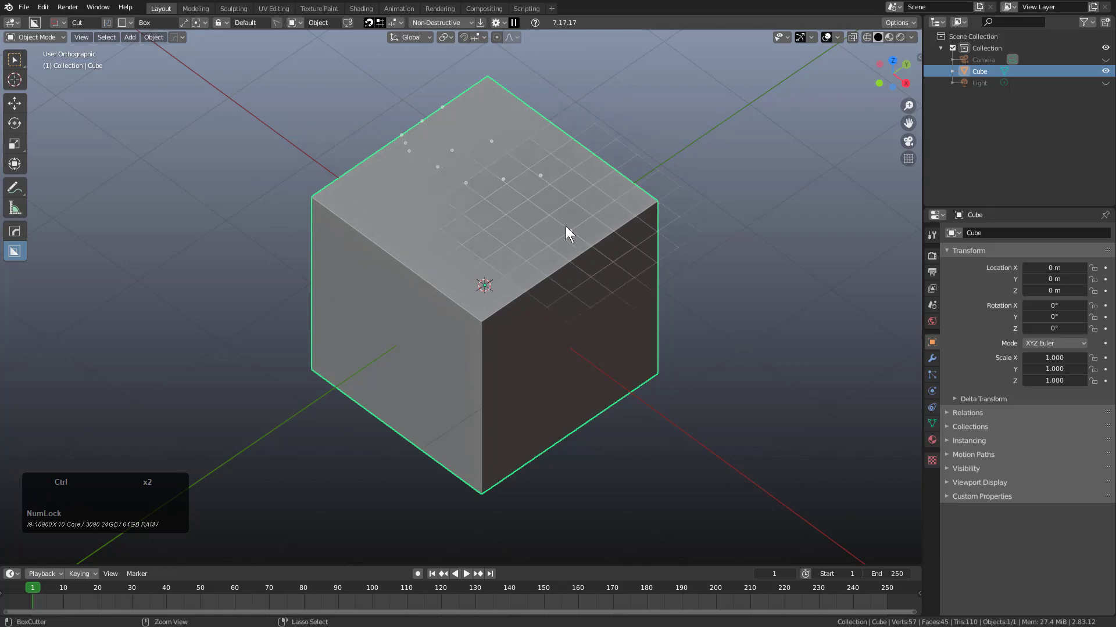
ctrl+drag(496, 140, 468, 196)
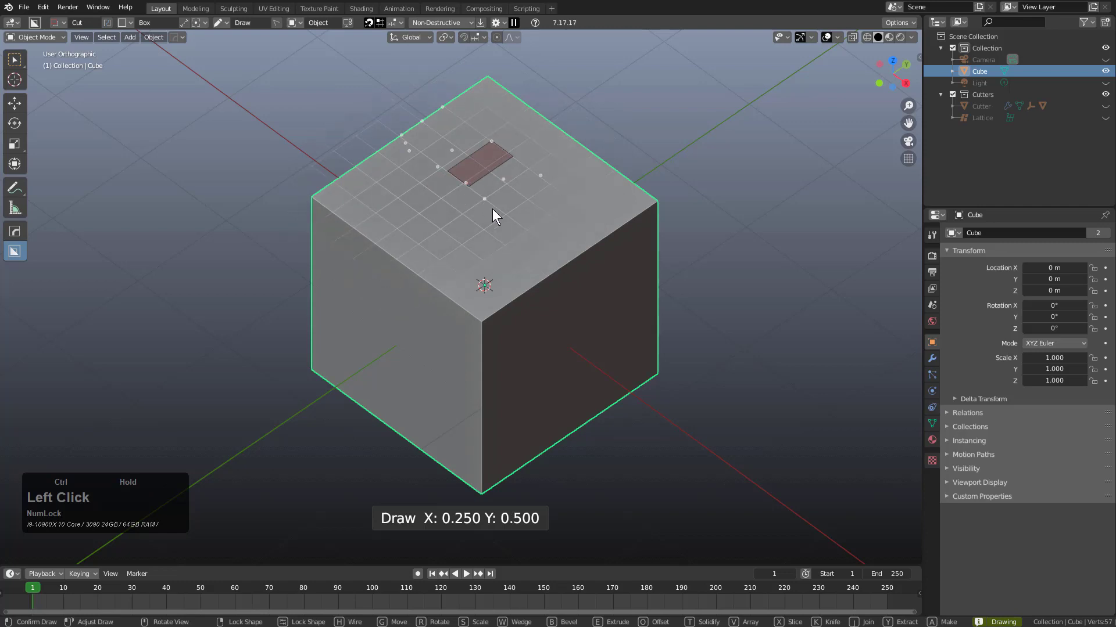
ctrl+drag(493, 210, 407, 204)
right_click(415, 216)
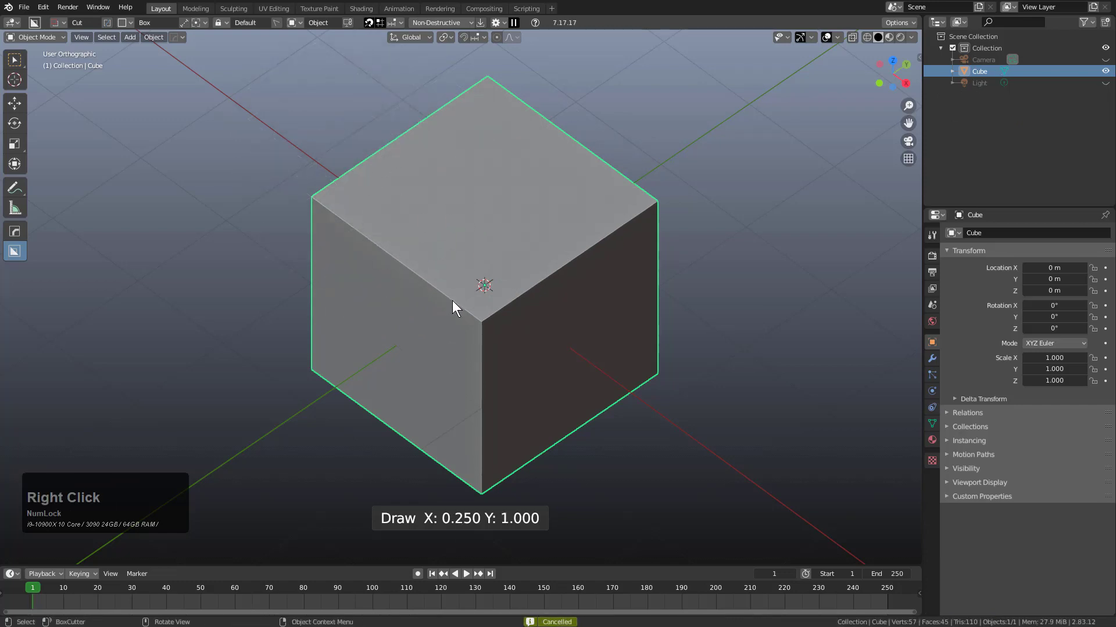
Step: Try to cut a grid-snapped box from the top face's front corner down through the full height of the cube
key(ctrl)
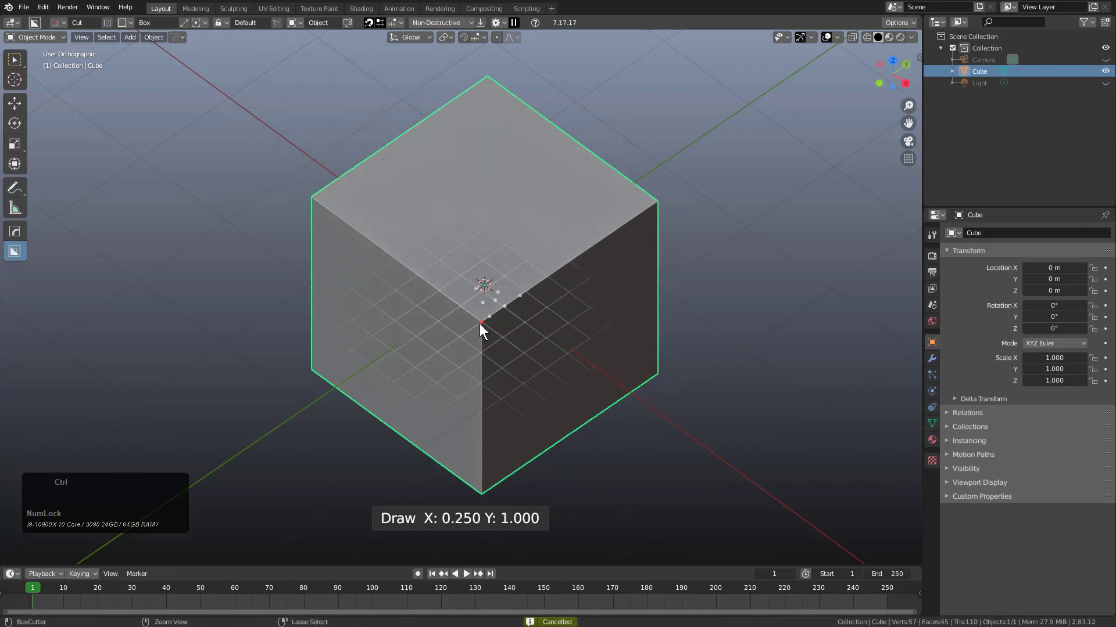
ctrl+drag(479, 323, 485, 232)
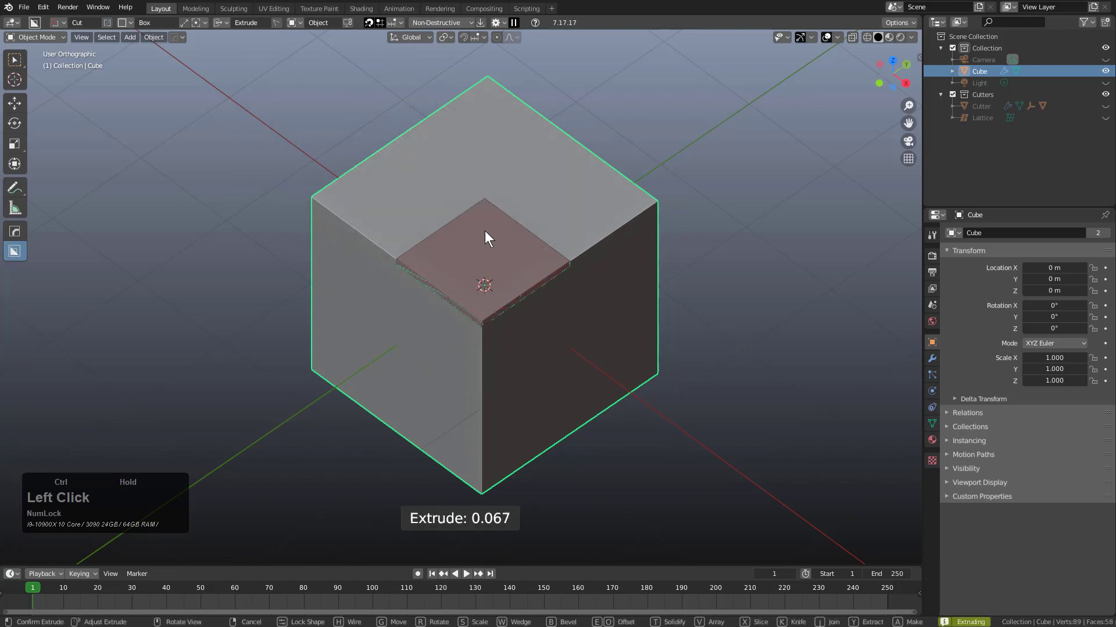
click(509, 431)
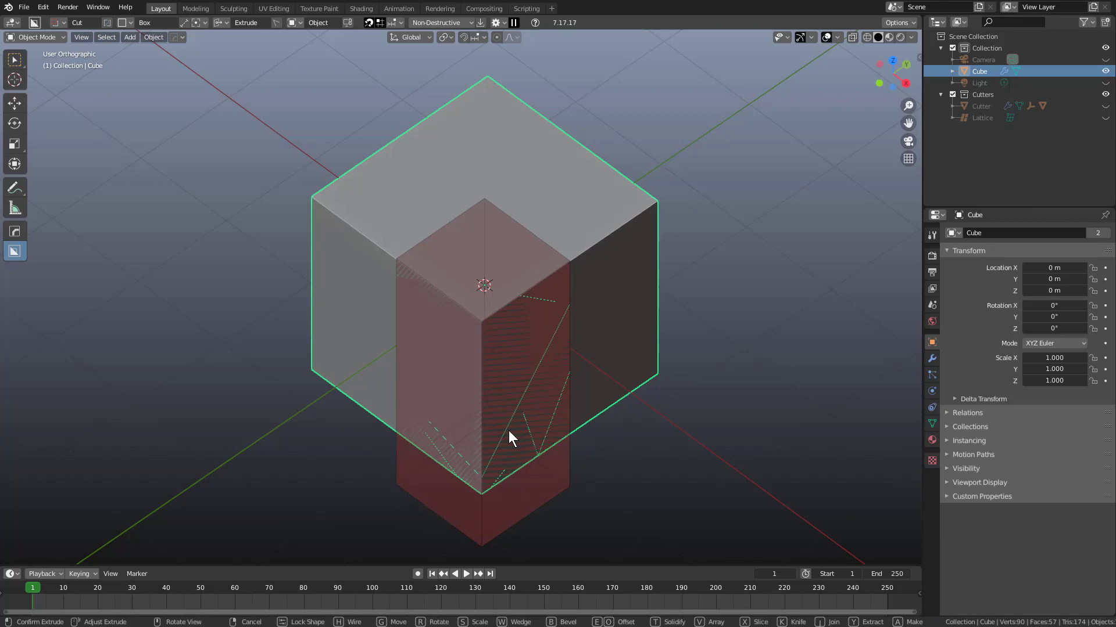
click(508, 430)
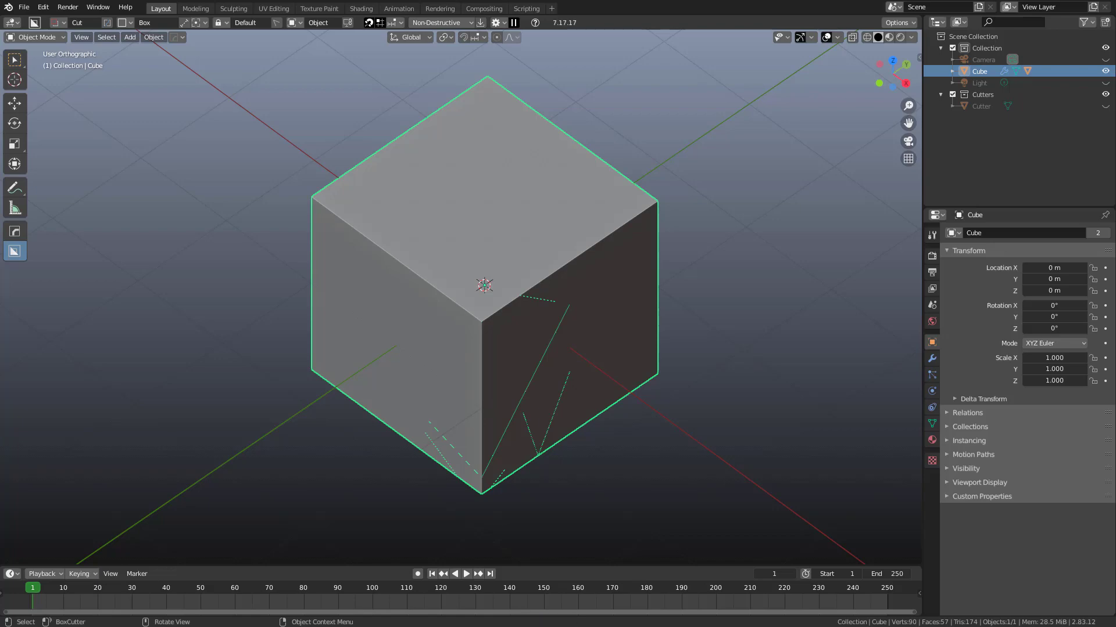
click(692, 40)
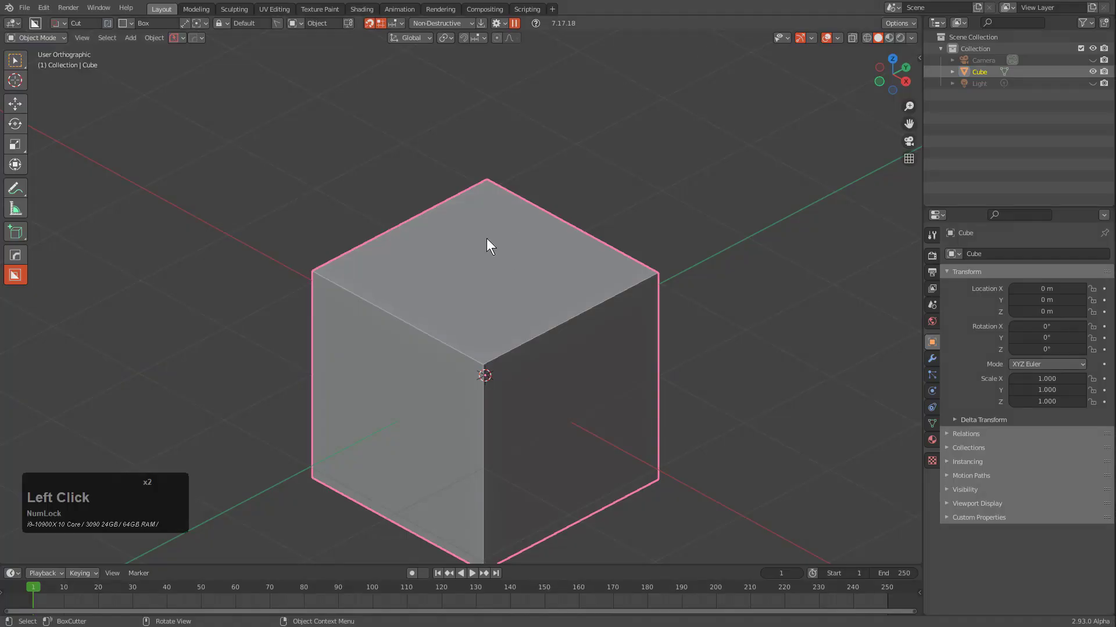
Step: Check the snapping options for the fresh, uncut cube and begin previewing snapping on it
scroll(508, 319, down, 2)
middle_drag(508, 319, 504, 284)
scroll(523, 288, up, 1)
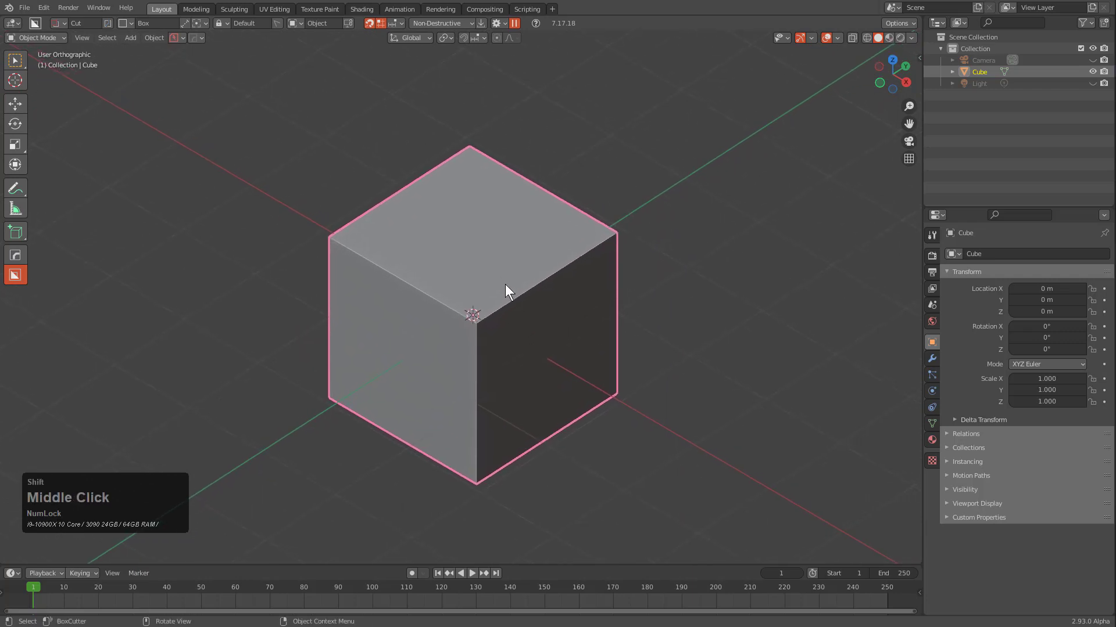
click(389, 21)
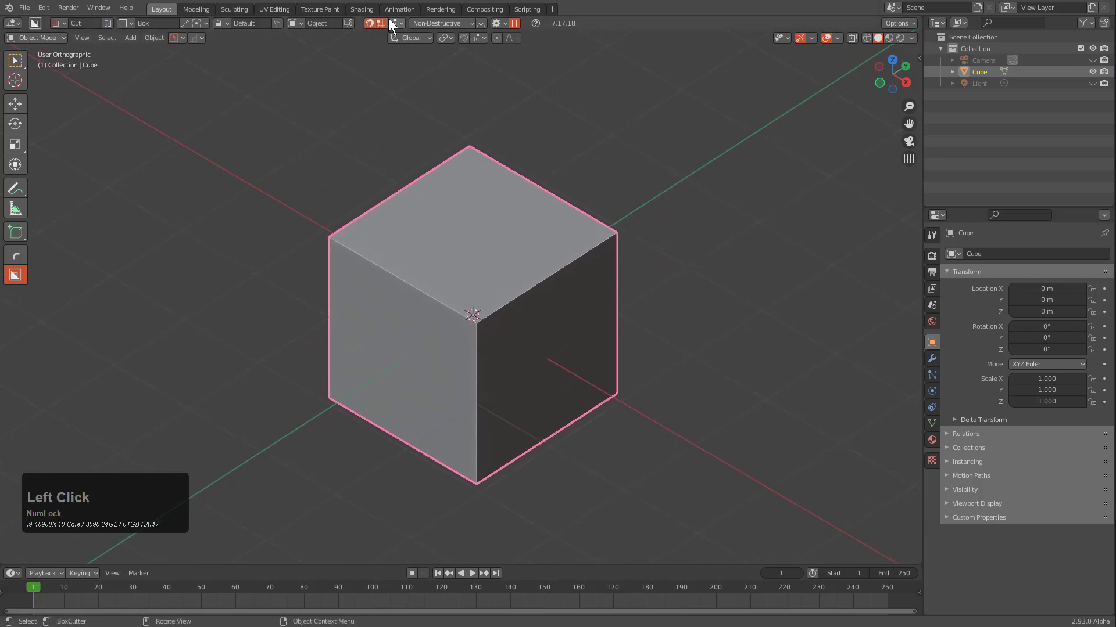
click(391, 22)
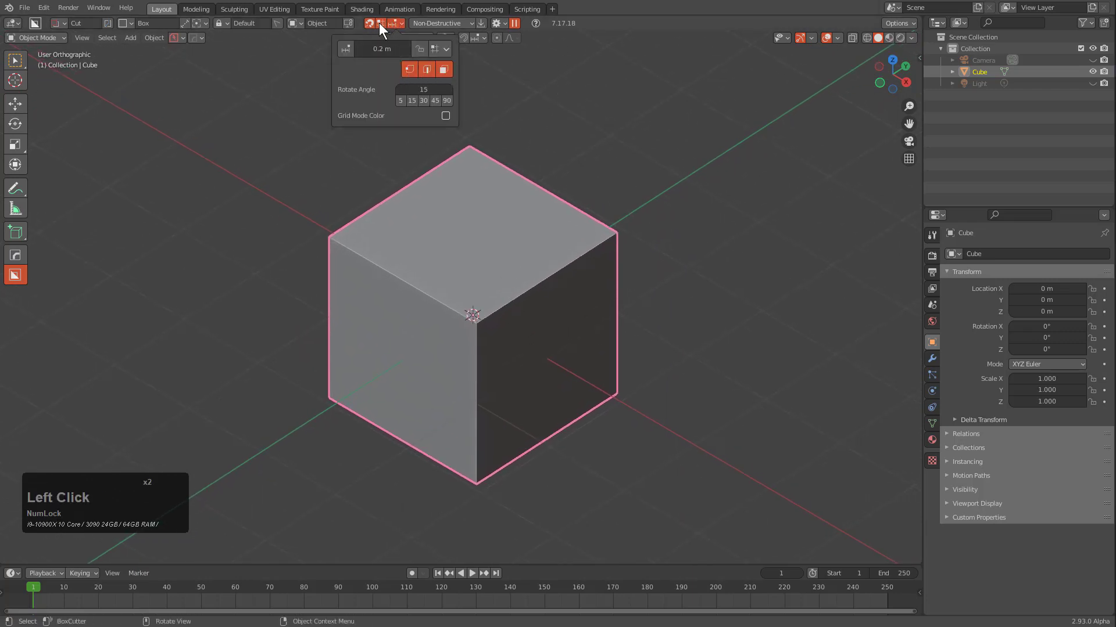
middle_drag(470, 304, 464, 305)
key(ctrl)
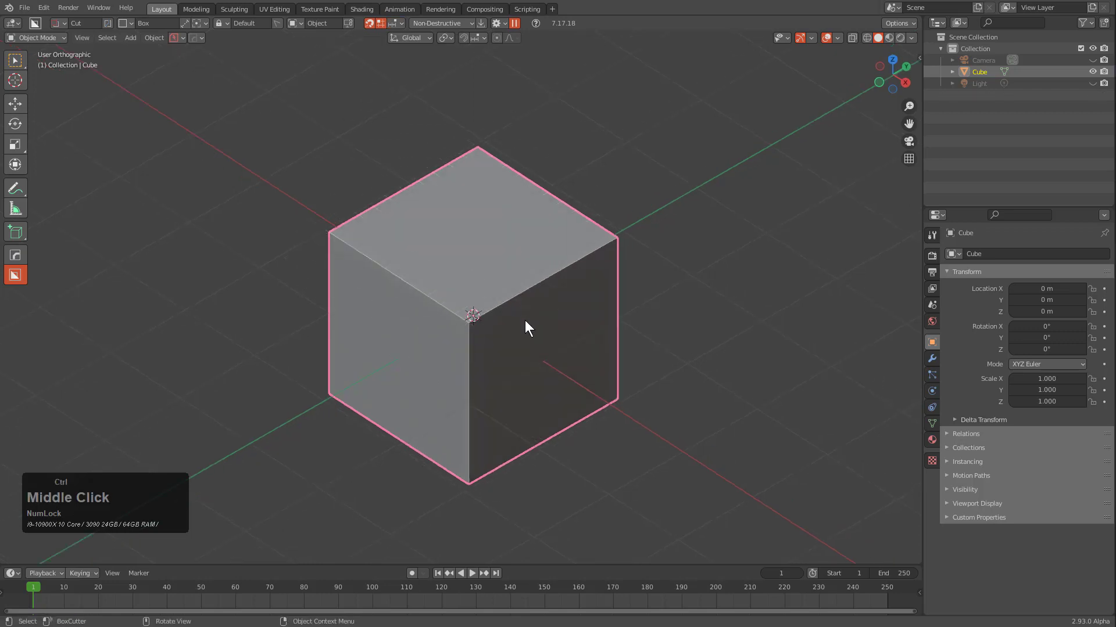
Step: Preview the snapping grid at sizes 0.40 and 0.20 on the cube's side face, and compare it with dots only on the top face
key(ctrl)
ctrl+scroll(541, 348, down, 2)
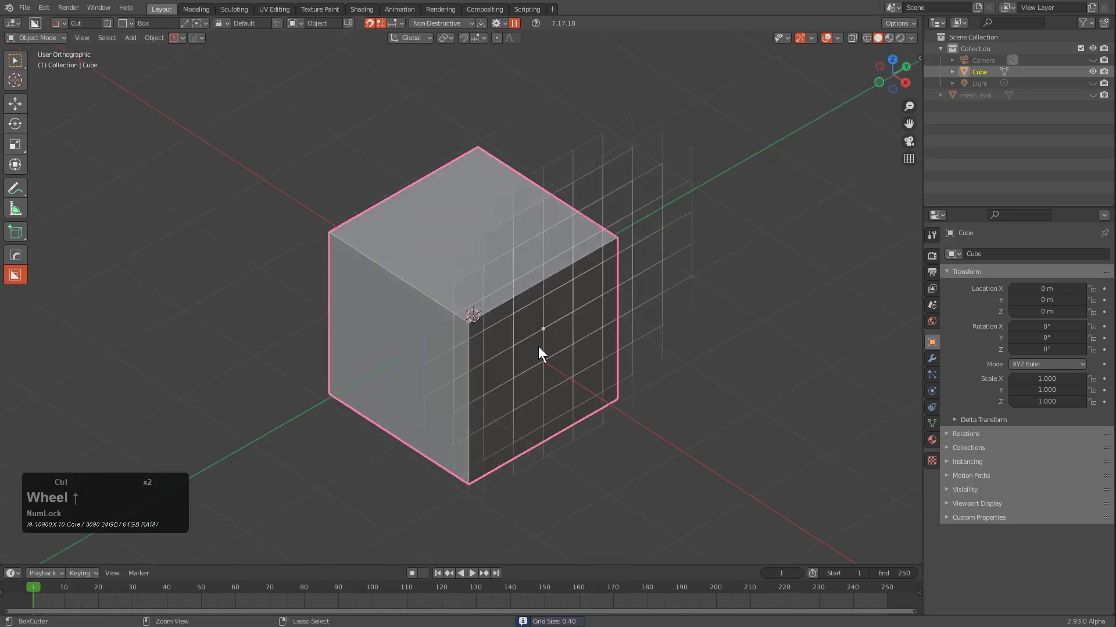
ctrl+scroll(500, 325, down, 1)
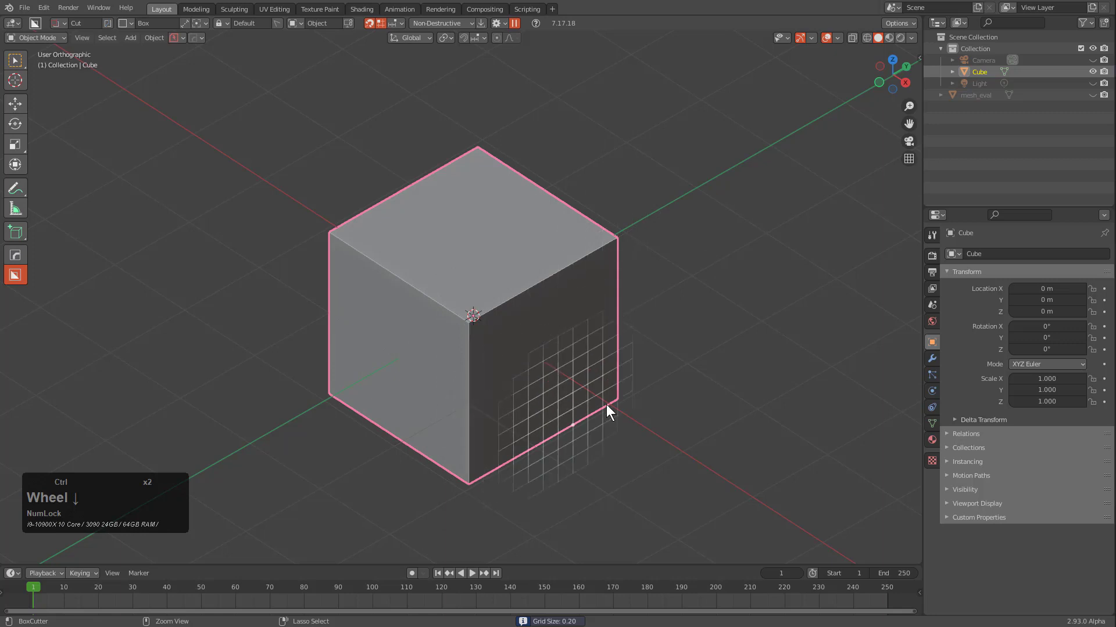
click(381, 23)
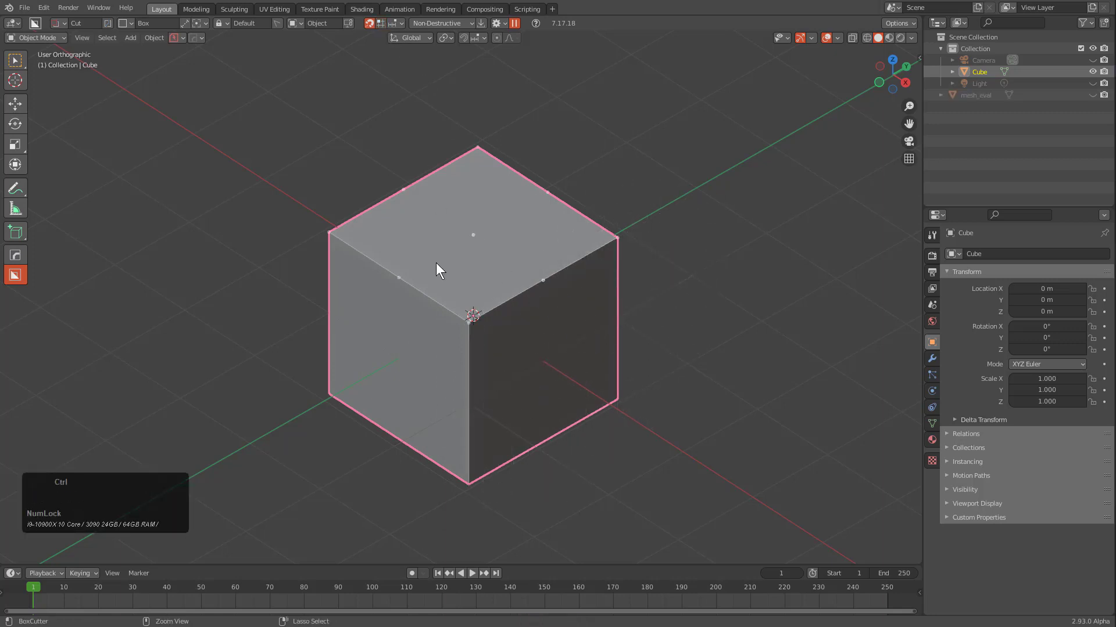
click(381, 23)
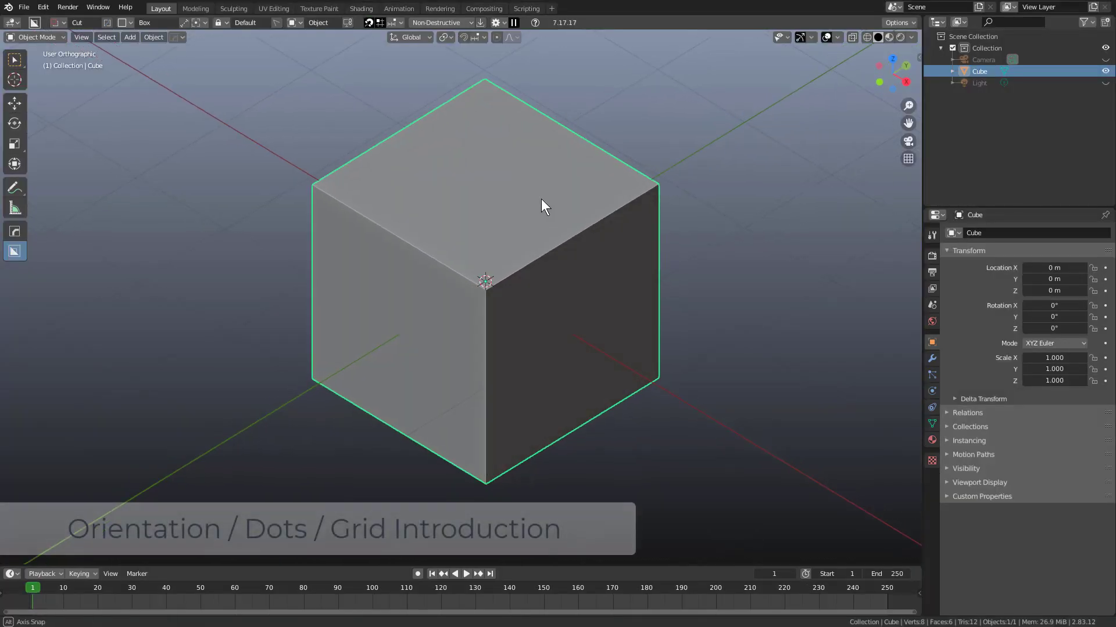
Step: In Edit Mode, join two opposite corner vertices of the cube's top face with a diagonal edge, and return to Object Mode
middle_drag(541, 198, 530, 250)
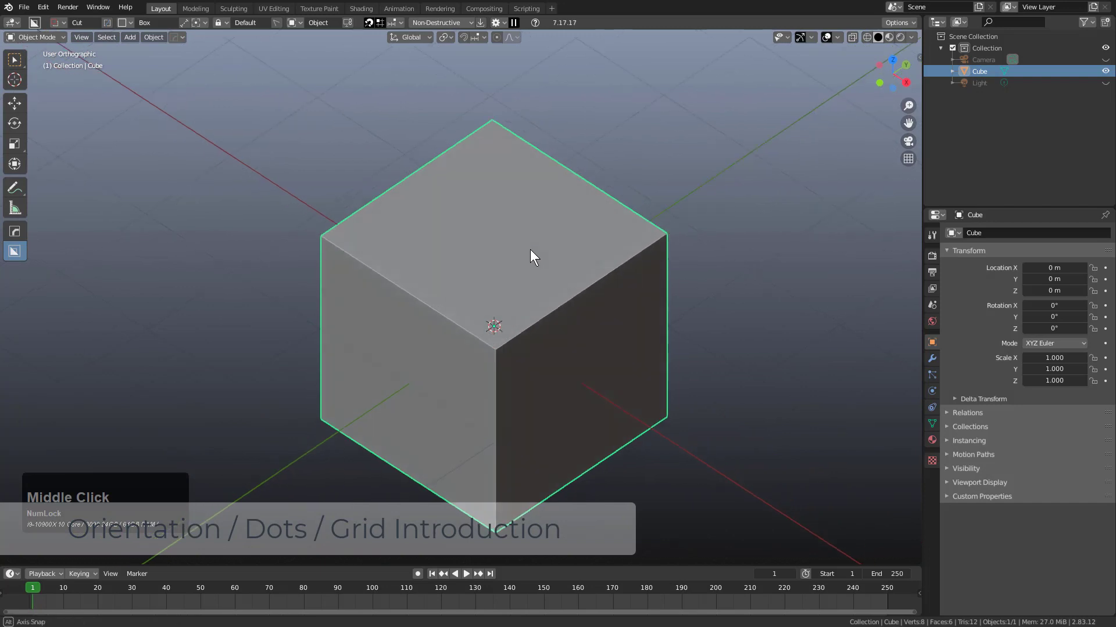
key(Tab)
click(319, 239)
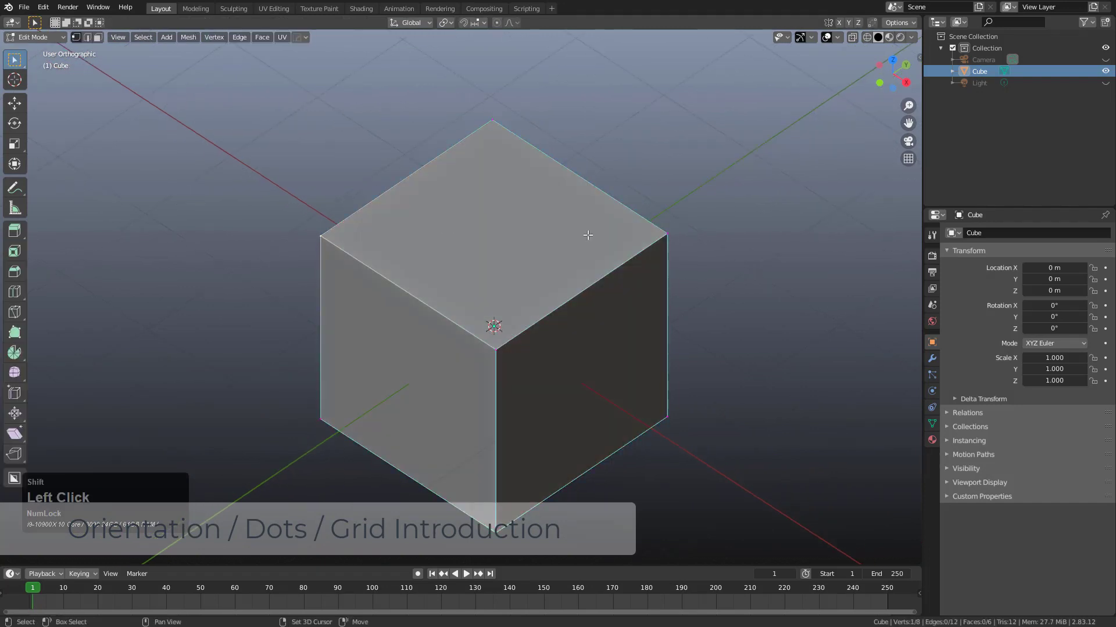
shift+click(668, 234)
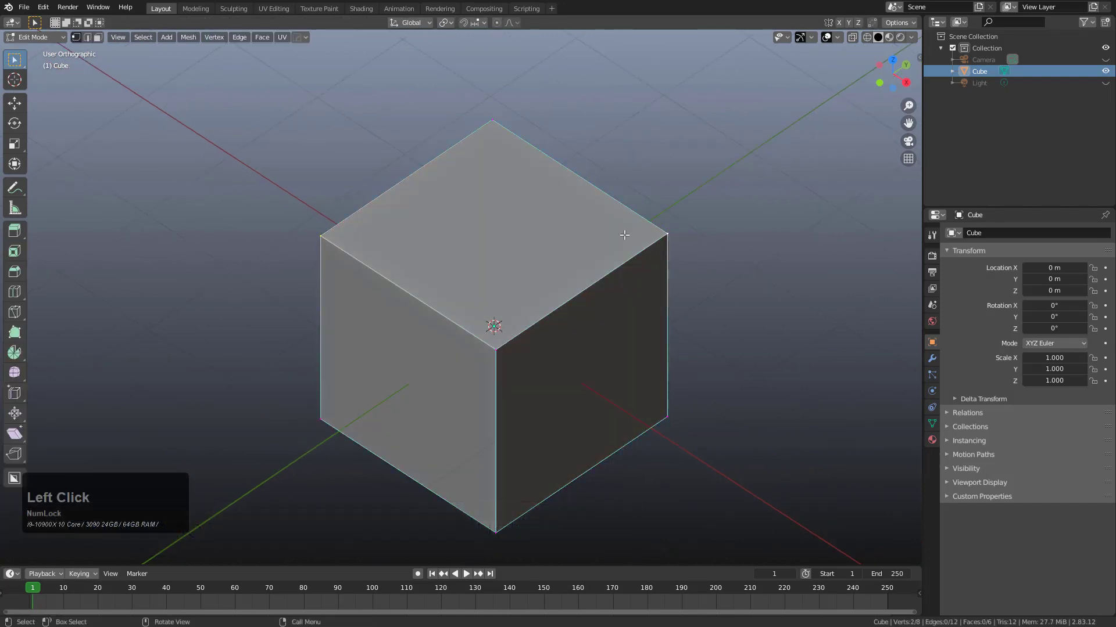
key(j)
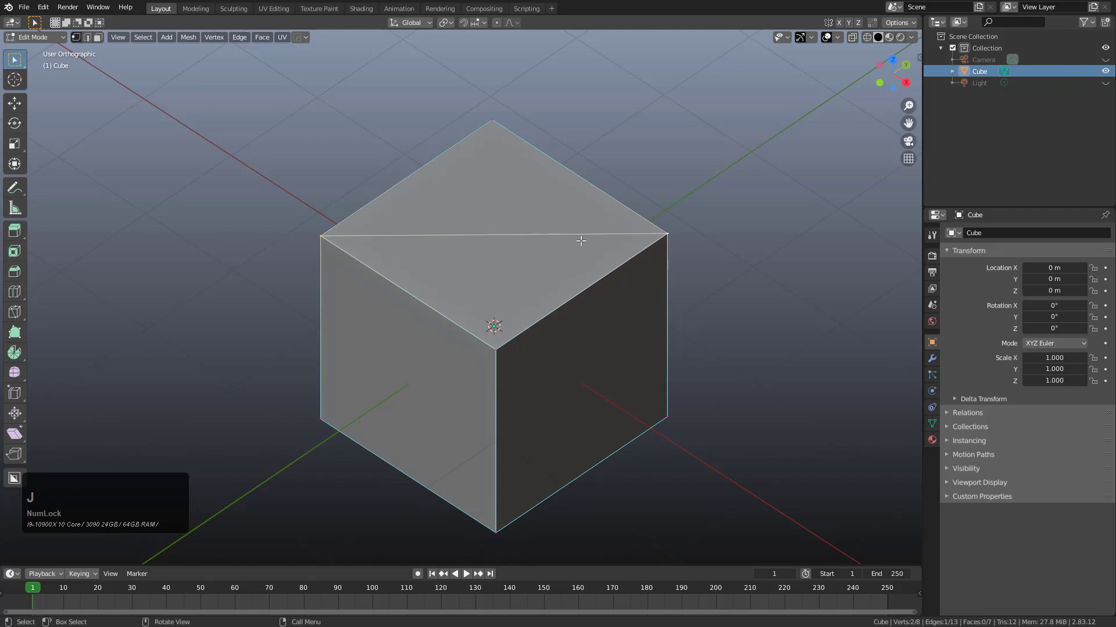
key(Tab)
Step: Set BoxCutter's object orientation to Nearest Edge and try a box cut about 0.54 deep on the cube's top face
click(292, 23)
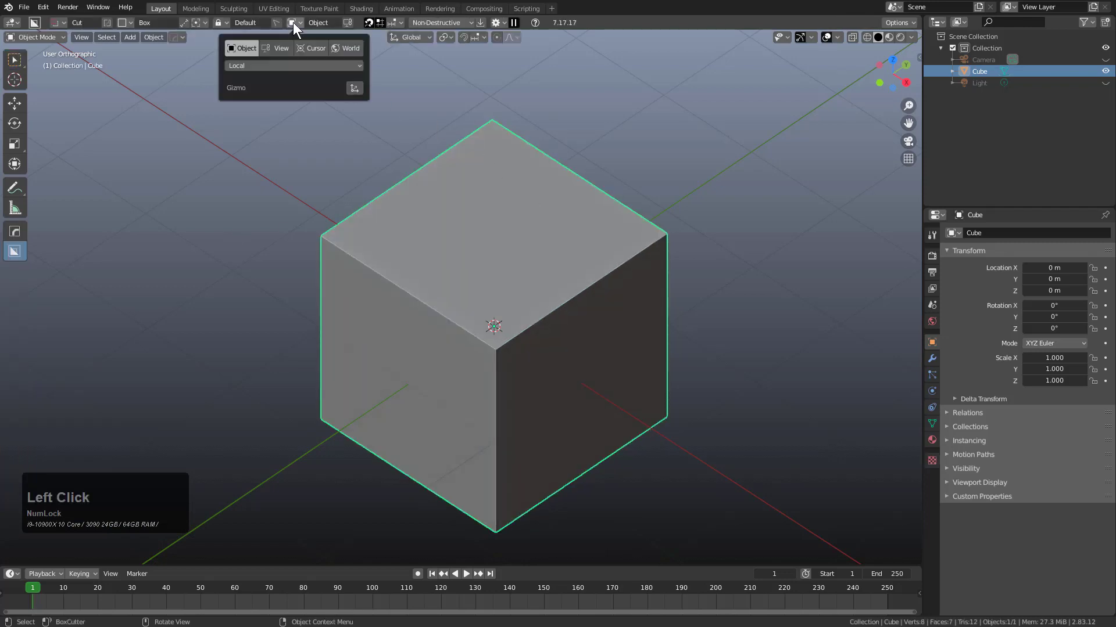
click(292, 65)
click(276, 91)
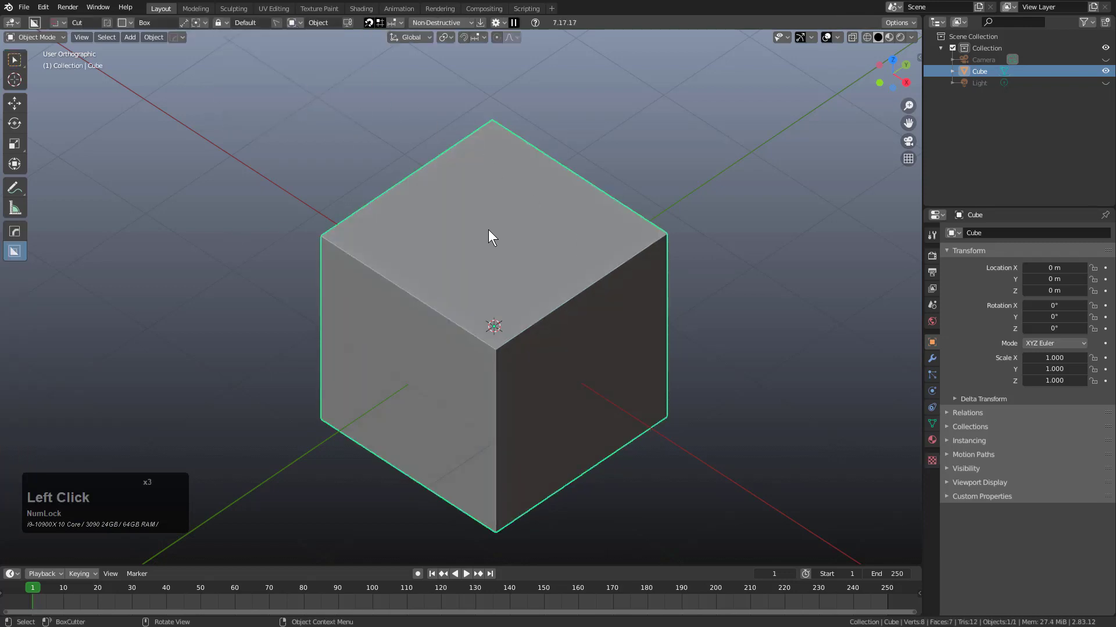
drag(488, 229, 559, 243)
right_click(513, 255)
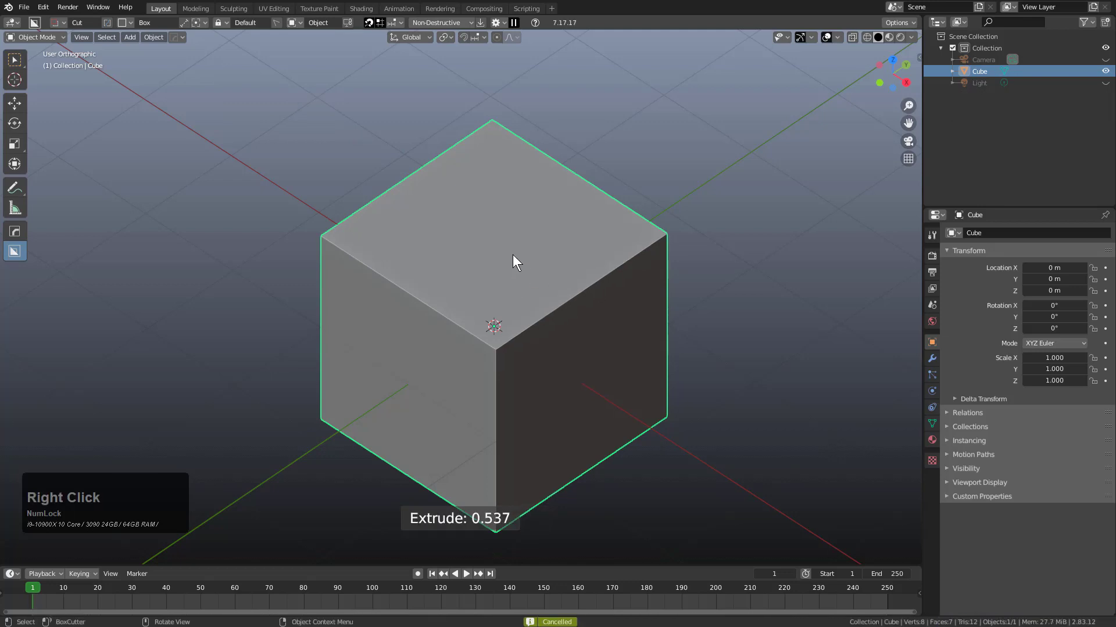
Step: Enable the wireframe overlay in the viewport
key(v)
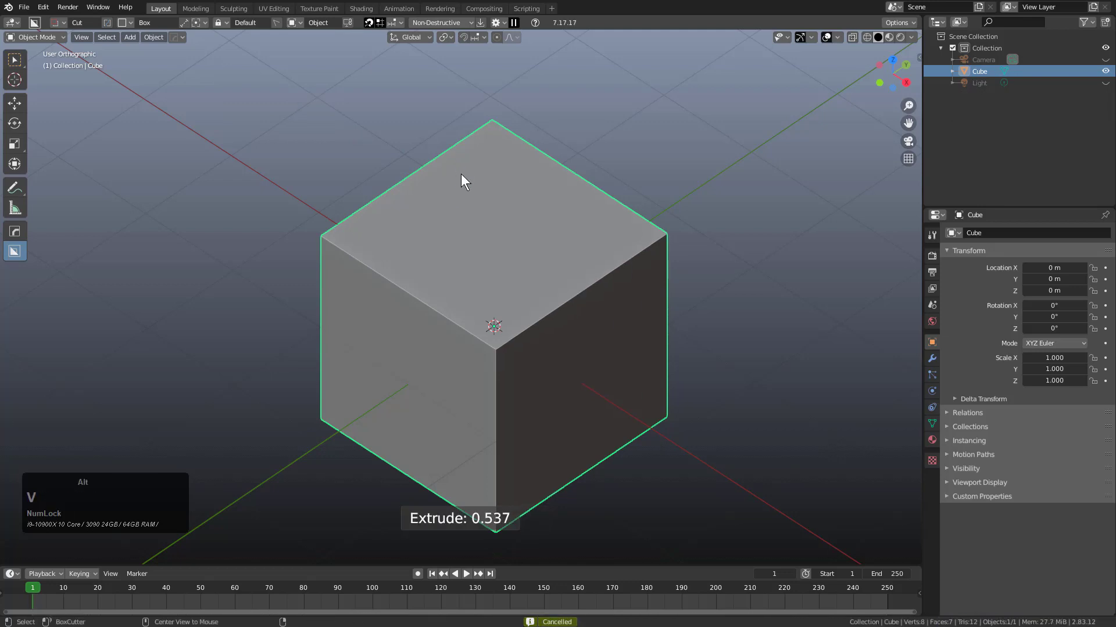
key(alt+v)
click(390, 200)
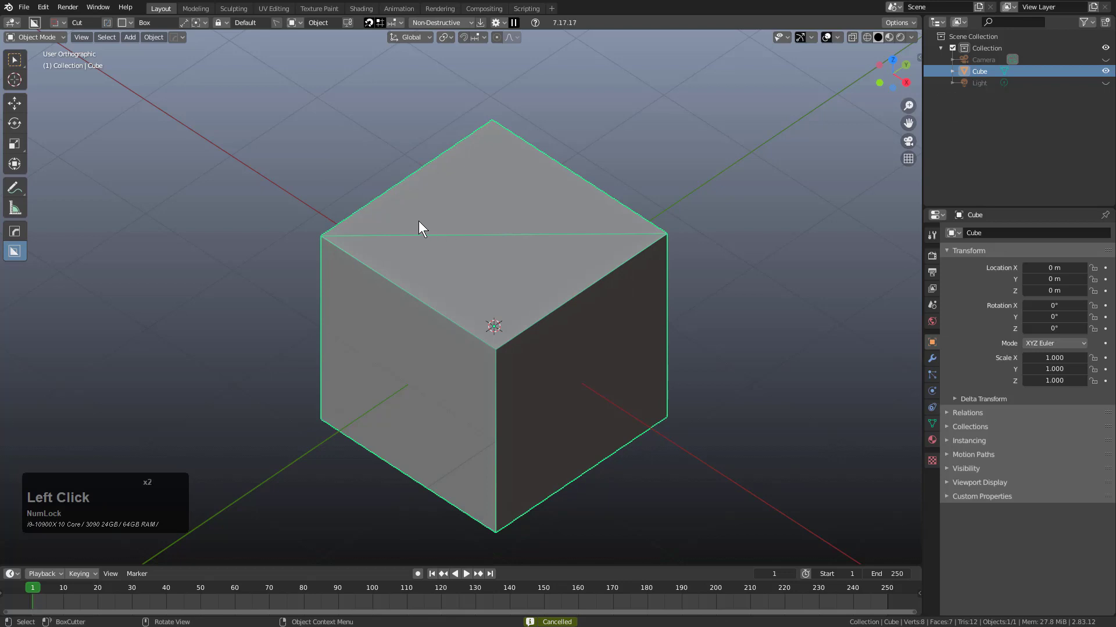
Step: Try box cuts aligned to the top face's diagonal, about 0.28 deep, and to its front-left edge, about 2.24 deep
mouse_move(418, 221)
mouse_down()
mouse_move(590, 243)
mouse_move(585, 252)
mouse_up()
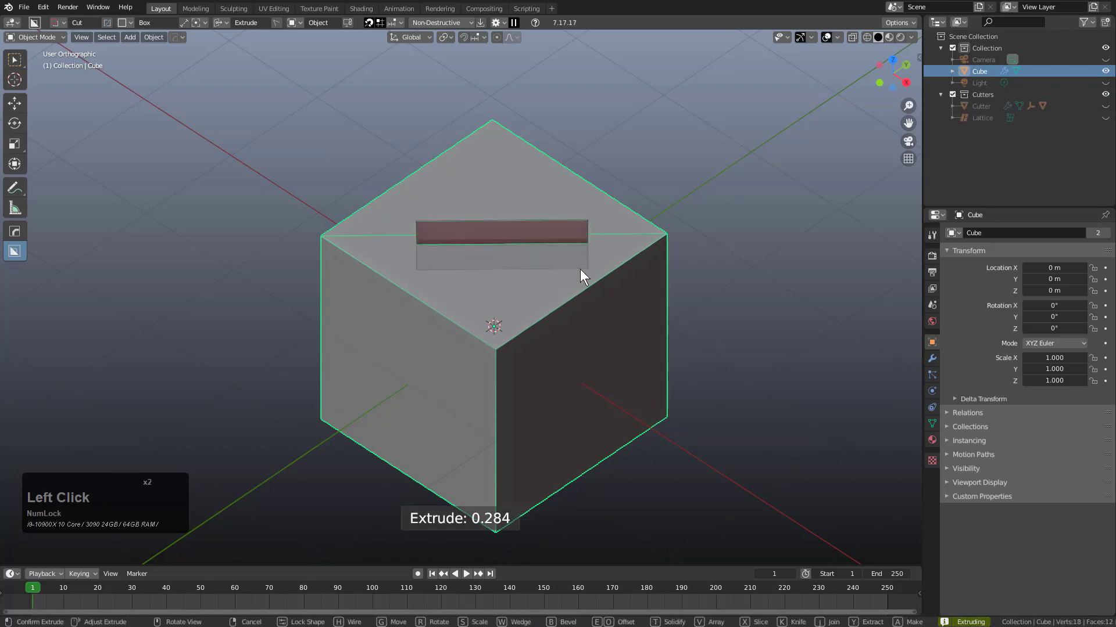
right_click(579, 269)
drag(414, 272, 423, 317)
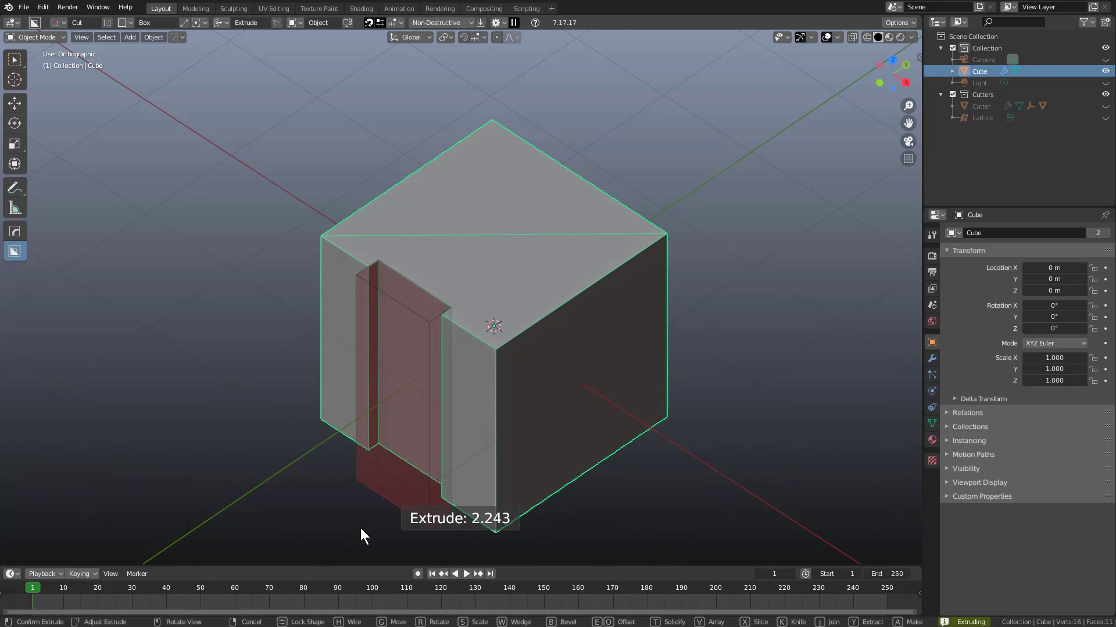
right_click(360, 528)
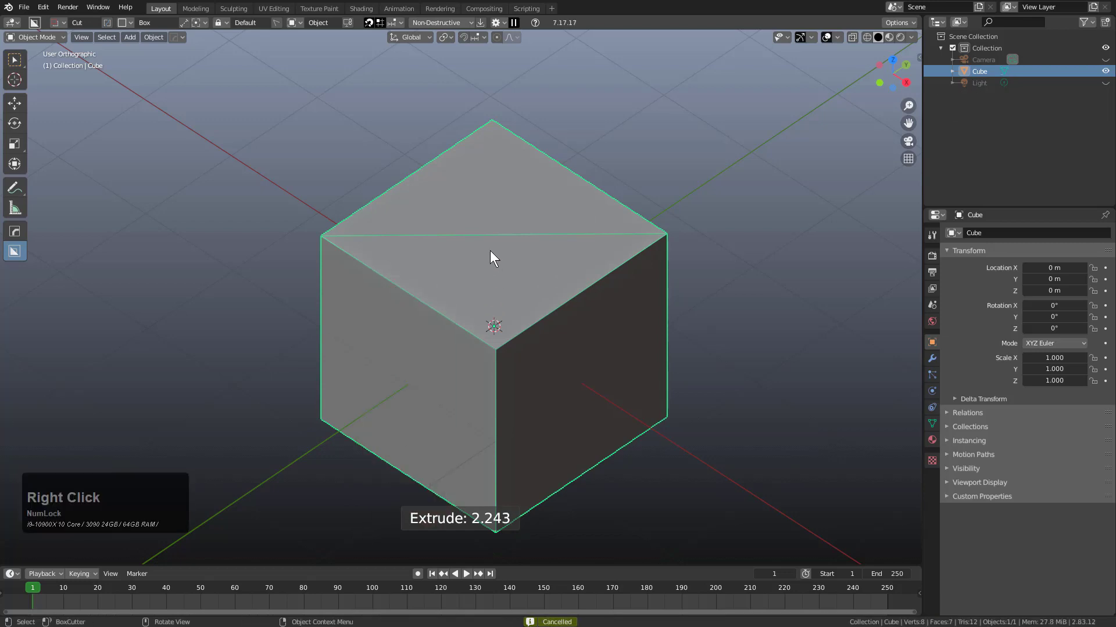
Step: Try grid-snapped box cuts from the midpoint of the diagonal, using first the far triangle and then the near one for alignment
key(ctrl)
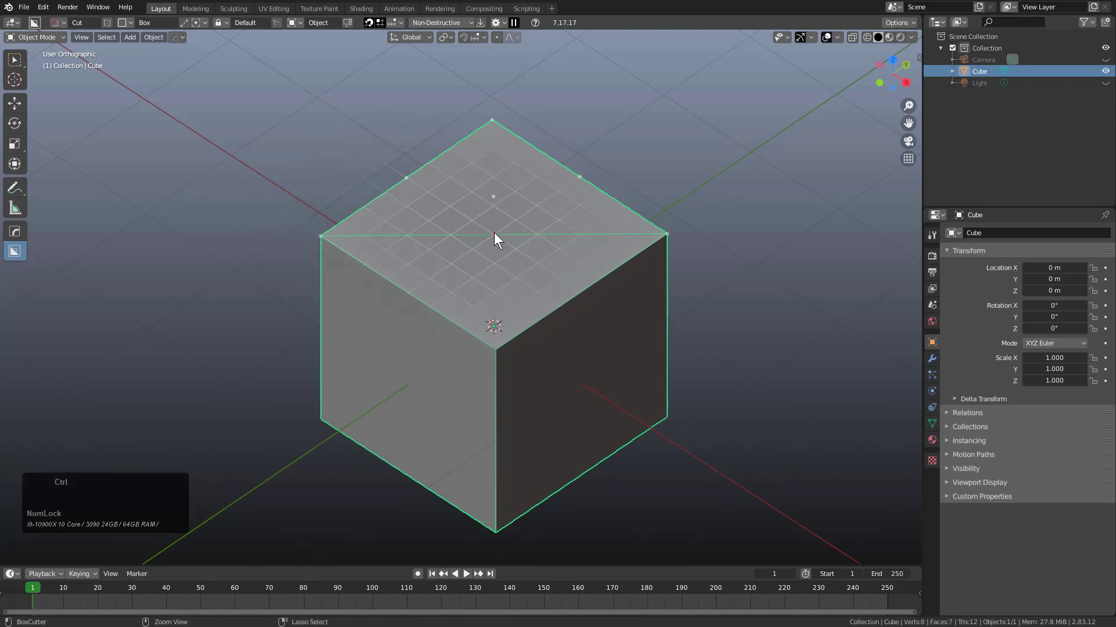
mouse_move(494, 234)
mouse_down()
mouse_move(527, 277)
mouse_move(506, 291)
mouse_move(510, 305)
mouse_up()
right_click(507, 337)
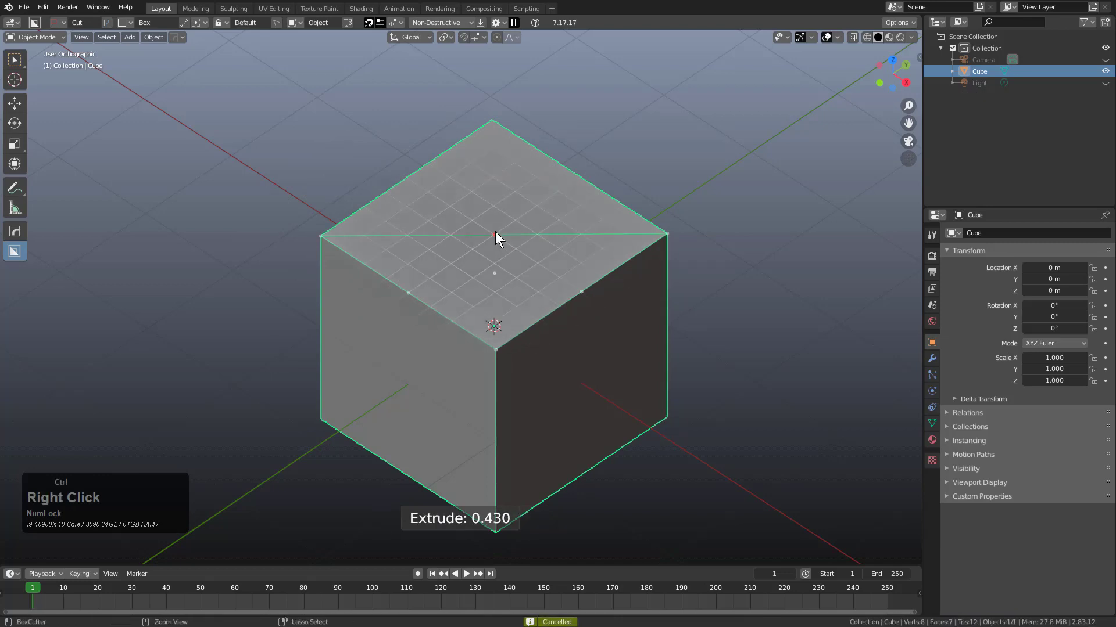
mouse_move(494, 234)
mouse_down()
mouse_move(541, 232)
mouse_move(580, 247)
mouse_up()
right_click(566, 276)
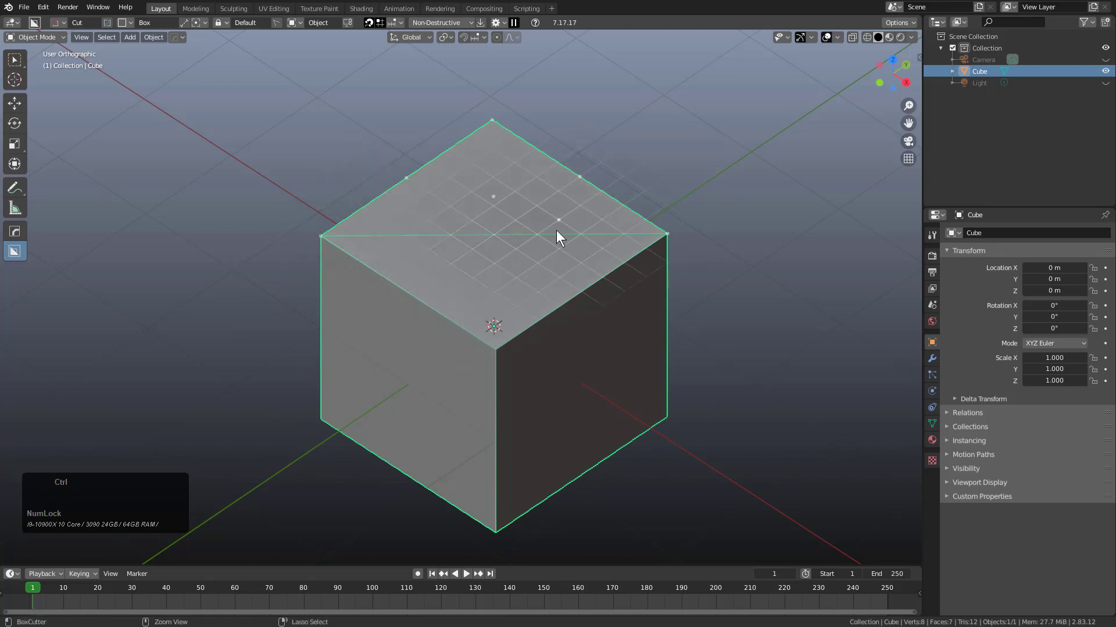
Step: Delete the cube and add a plane in its place
scroll(558, 244, down, 3)
middle_drag(558, 260, 501, 333)
key(x)
click(594, 309)
key(shift+a)
click(580, 239)
Step: In Edit Mode, move the plane's far edge along Y to stretch the plane into a long strip
key(Tab)
key(2)
click(465, 299)
key(g)
key(y)
click(472, 158)
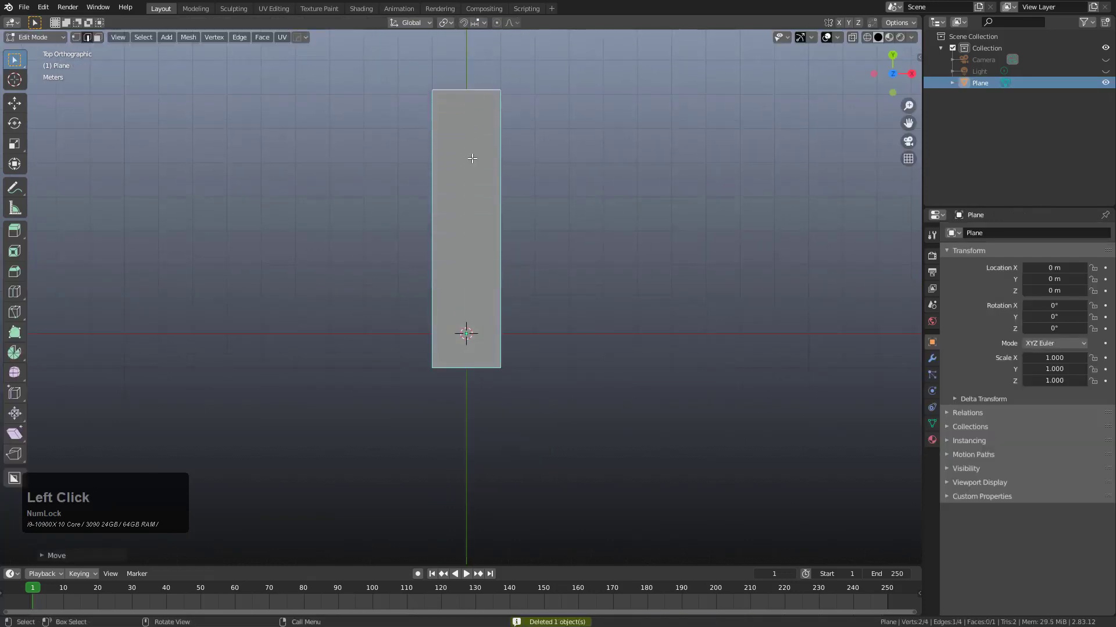
Step: Move the strip's lower-left corner vertex outward along X to give the plane a long slanted side
key(1)
click(434, 369)
key(g)
key(x)
click(311, 344)
Step: Knife a diagonal line across the plane from the slanted edge to the straight right edge, and return to Object Mode
key(alt+a)
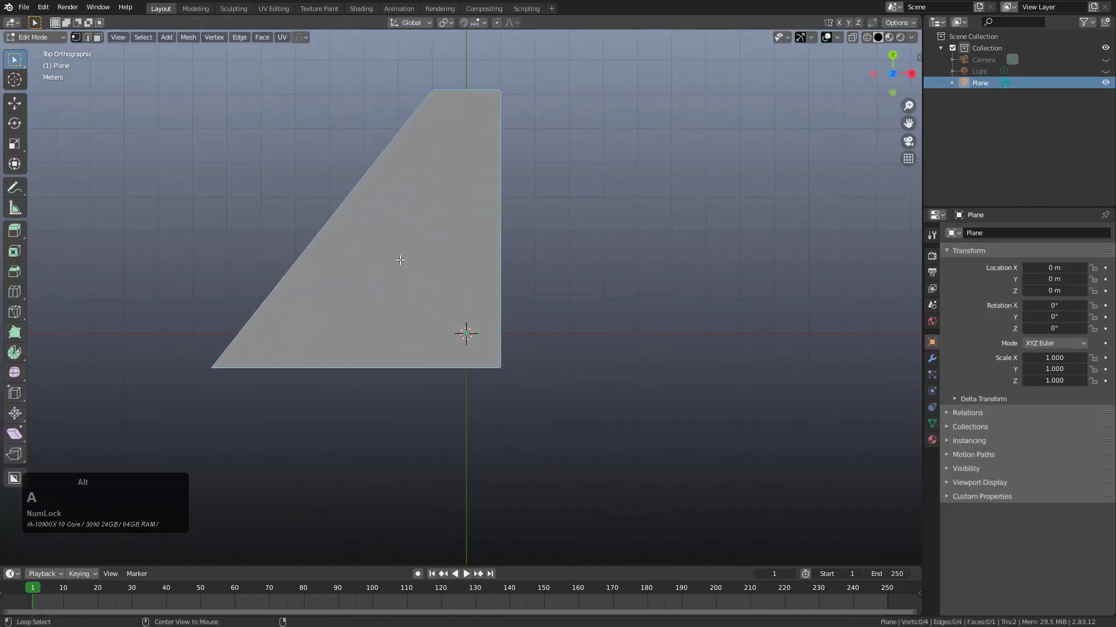
key(k)
click(356, 185)
click(501, 293)
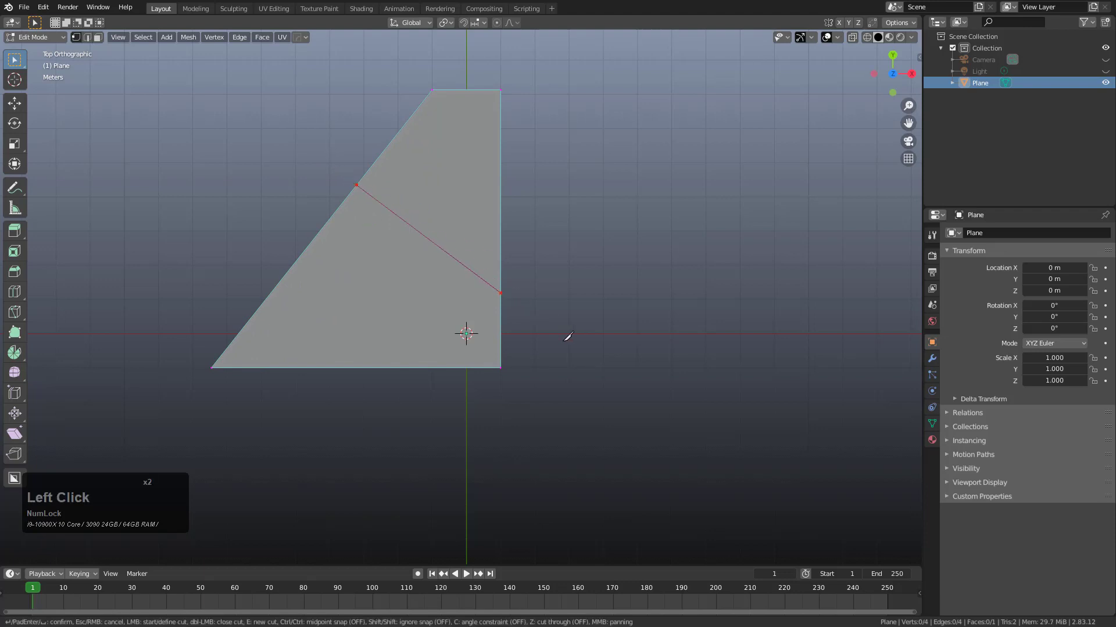
key(KP_Enter)
shift+middle_drag(465, 331, 535, 364)
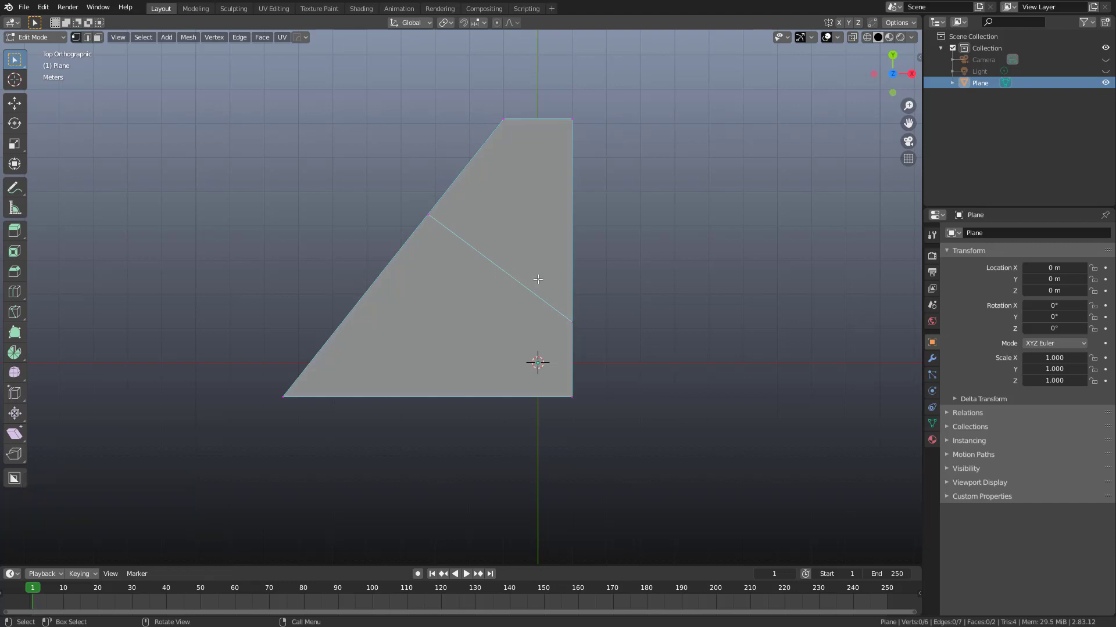
key(Tab)
scroll(539, 267, up, 2)
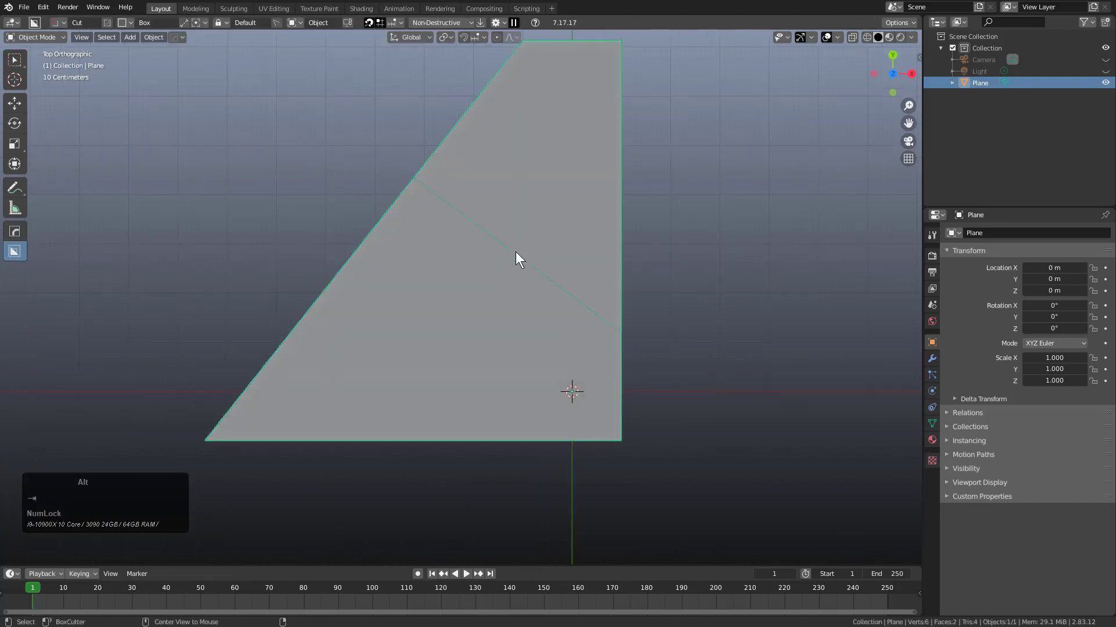
Step: Switch the wireframe overlay off and back on for the plane
key(v)
click(485, 251)
shift+middle_drag(515, 239, 507, 260)
key(v)
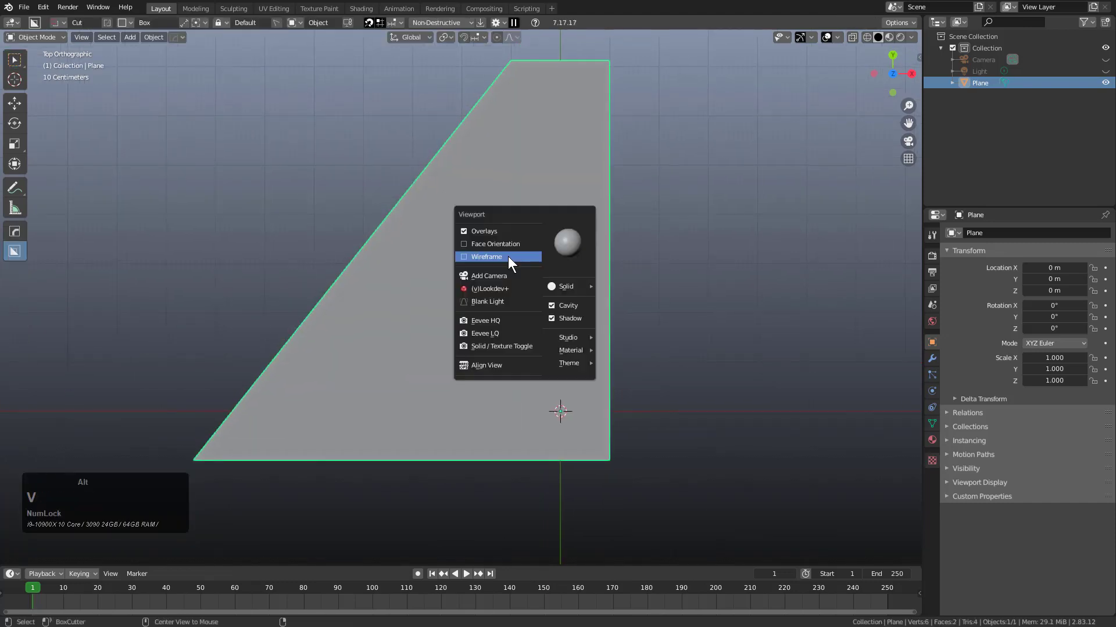
click(500, 257)
key(a)
click(528, 285)
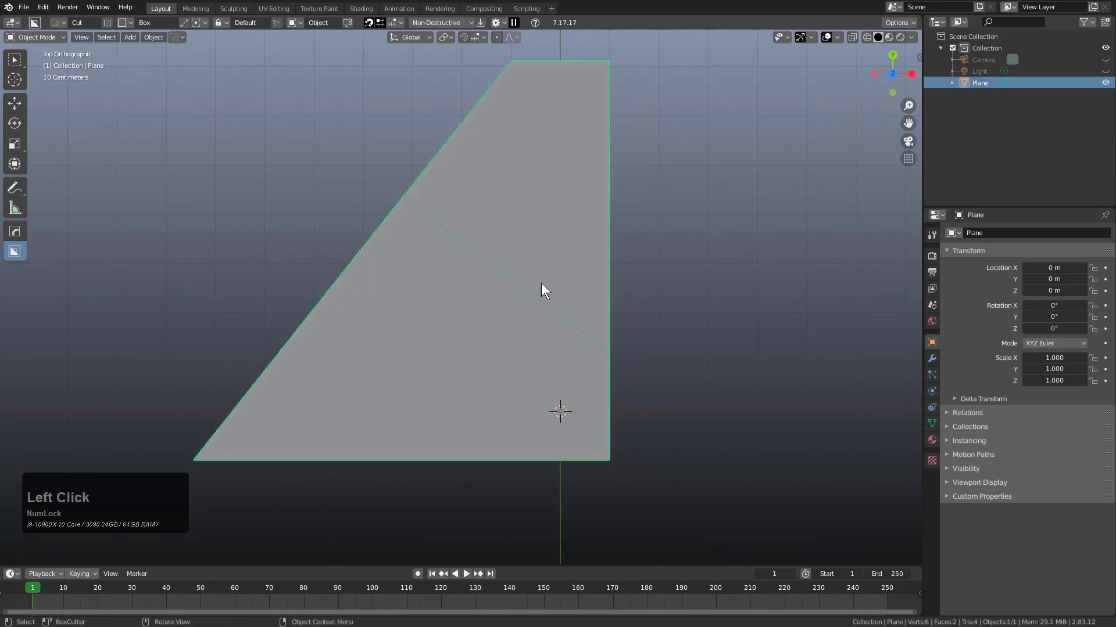
Step: Try Nearest Edge boxes on the plane, about 0.43 by 2.12 near the knife line and 0.71 by 4.23 along the slanted edge
key(d)
mouse_move(473, 247)
mouse_down()
mouse_move(529, 288)
mouse_move(549, 321)
mouse_up()
right_click(503, 393)
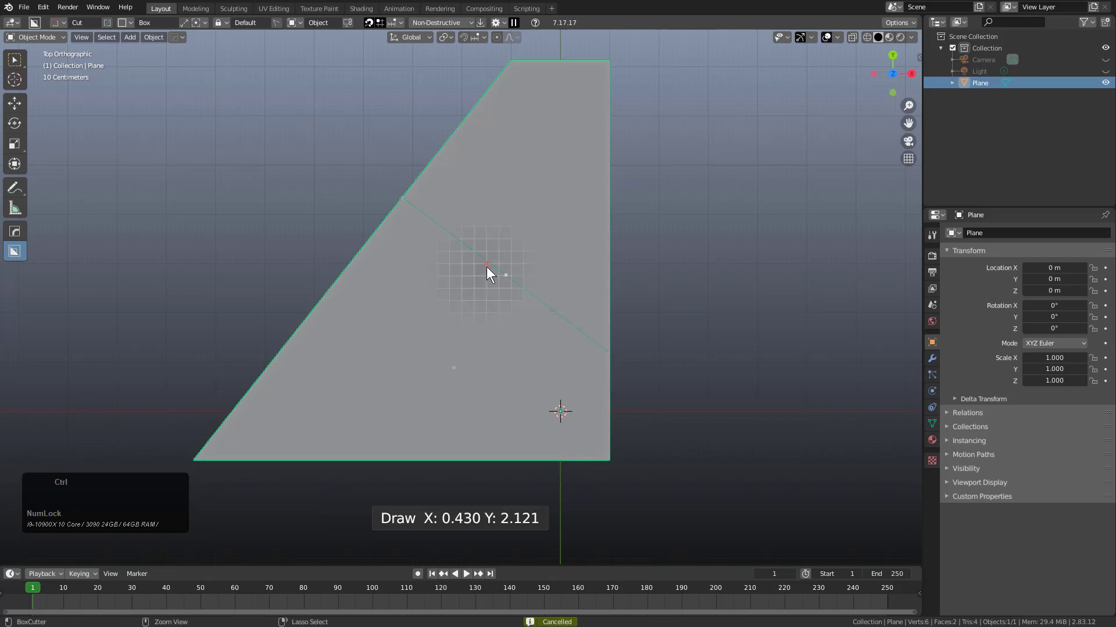
drag(424, 188, 294, 313)
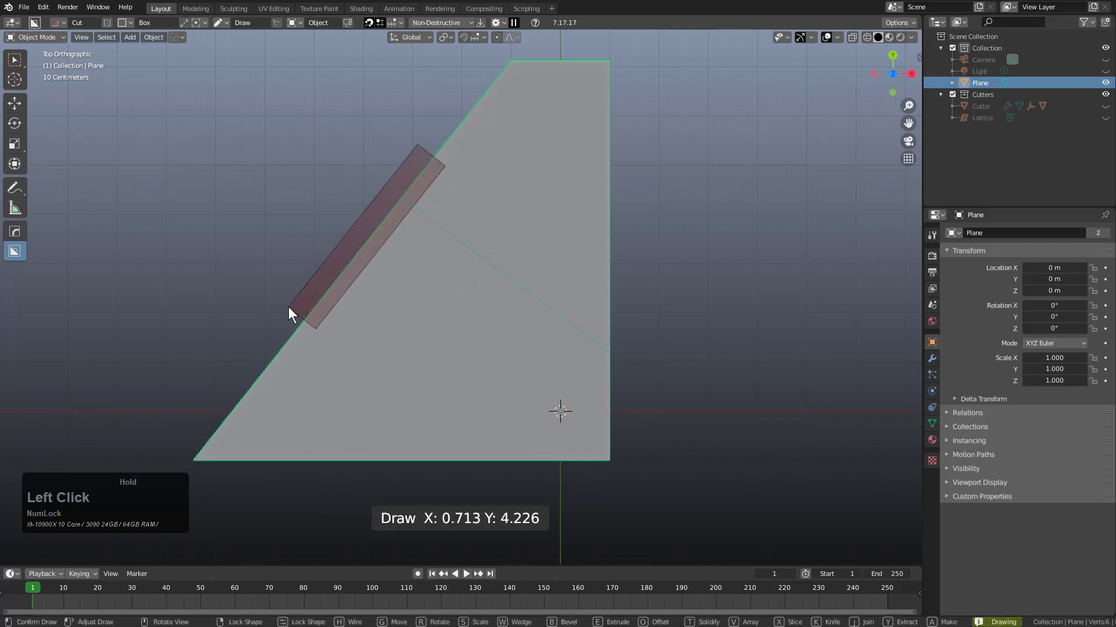
right_click(277, 381)
Step: Switch the object orientation to each face's longest edge and try boxes about 3.69 by 2.87 and 2.64 by 2.88 across the slanted side
key(v)
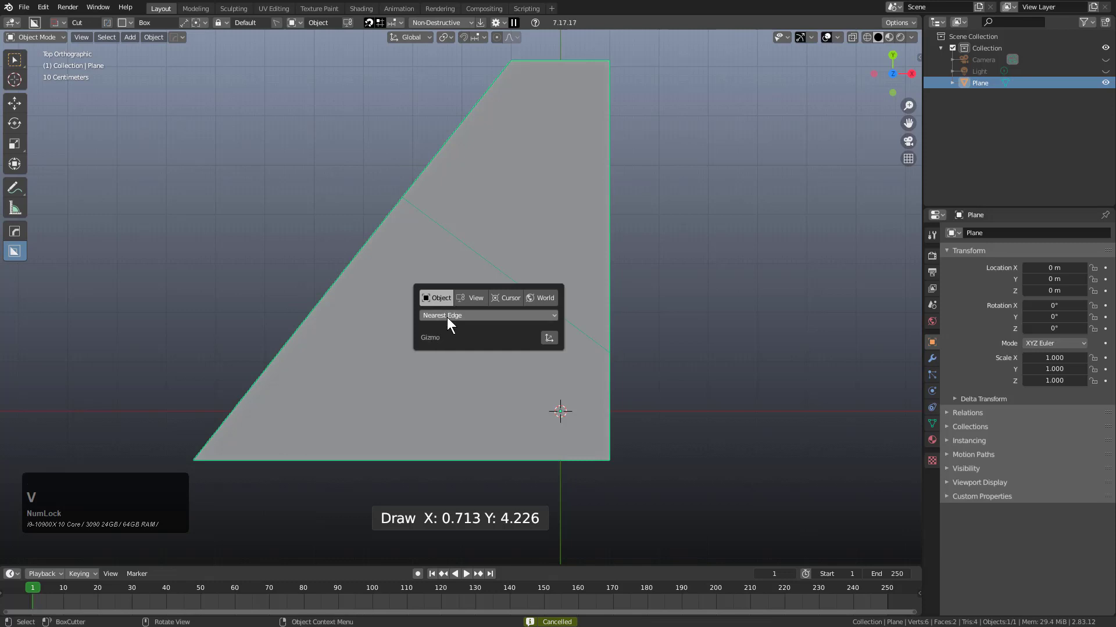
click(448, 319)
click(451, 356)
drag(453, 150, 271, 296)
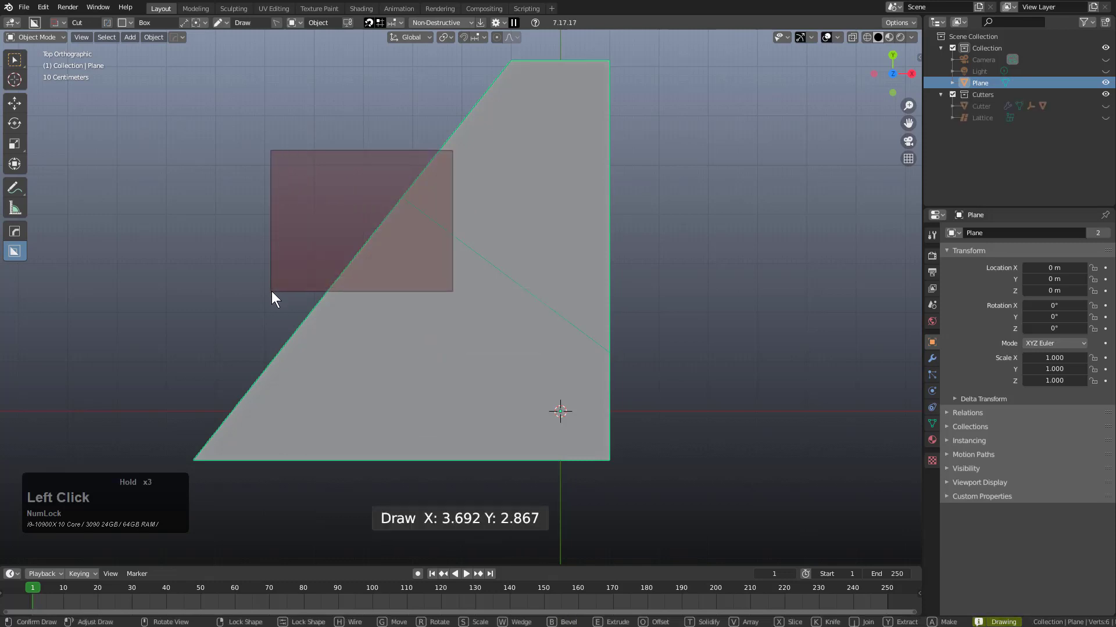
right_click(272, 296)
drag(390, 248, 257, 376)
right_click(258, 376)
Step: In Edit Mode, slide the knife line's vertex along the slanted edge up near its upper end, and return to Object Mode
key(Tab)
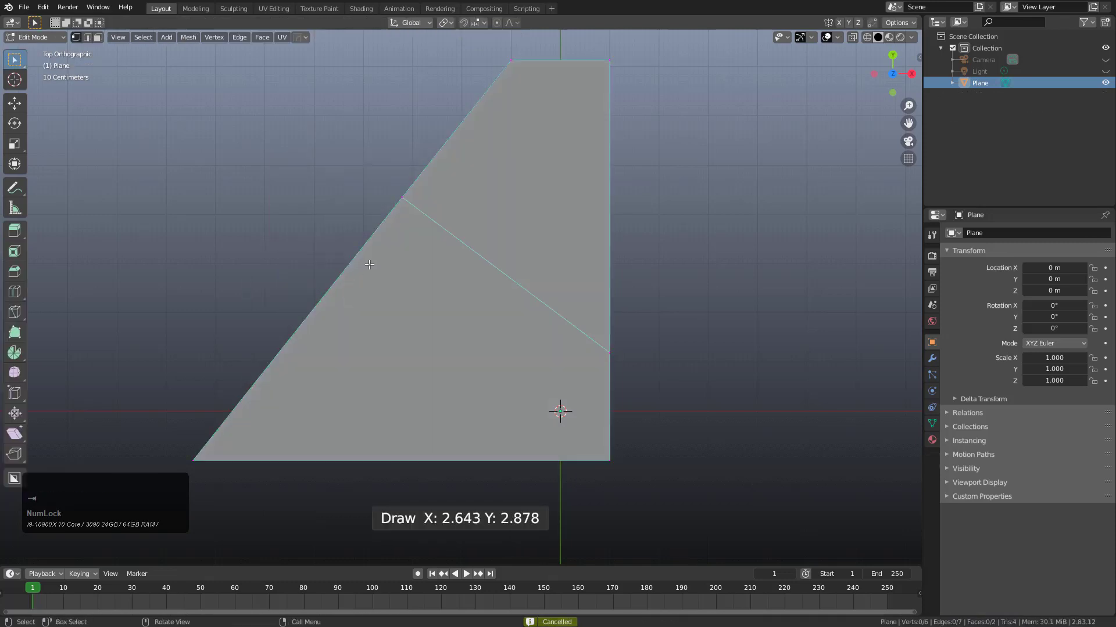
click(405, 198)
key(g)
right_click(417, 186)
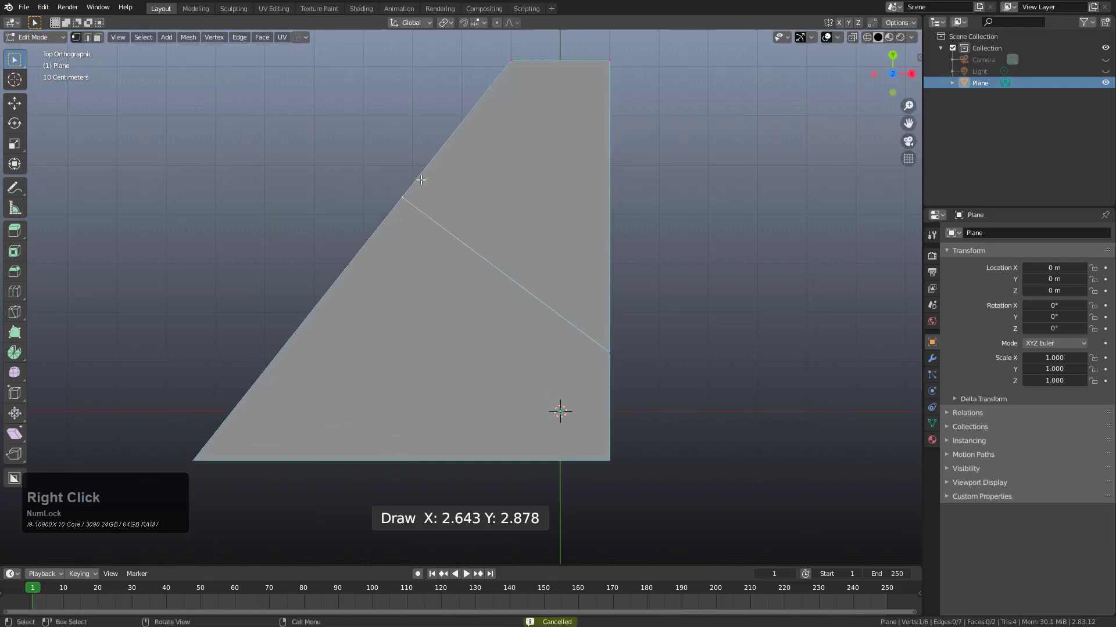
key(g)
key(g)
click(487, 90)
key(Tab)
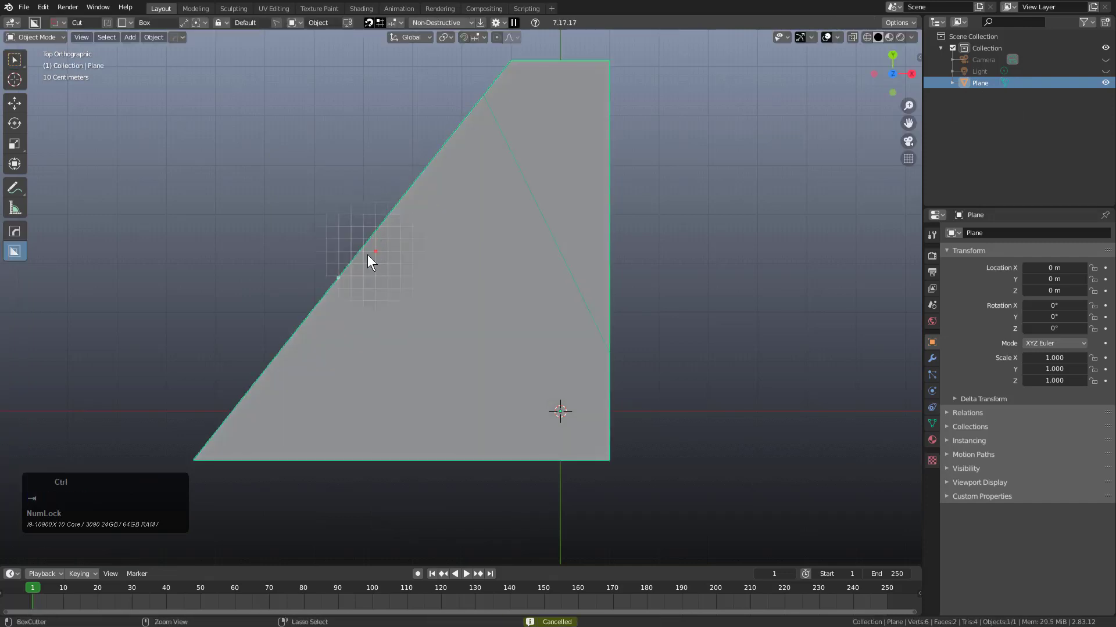
Step: Try boxes along the lengthened slanted edge, one about 1.25 by 4.16 and another extruded about 1.09
drag(406, 196, 236, 311)
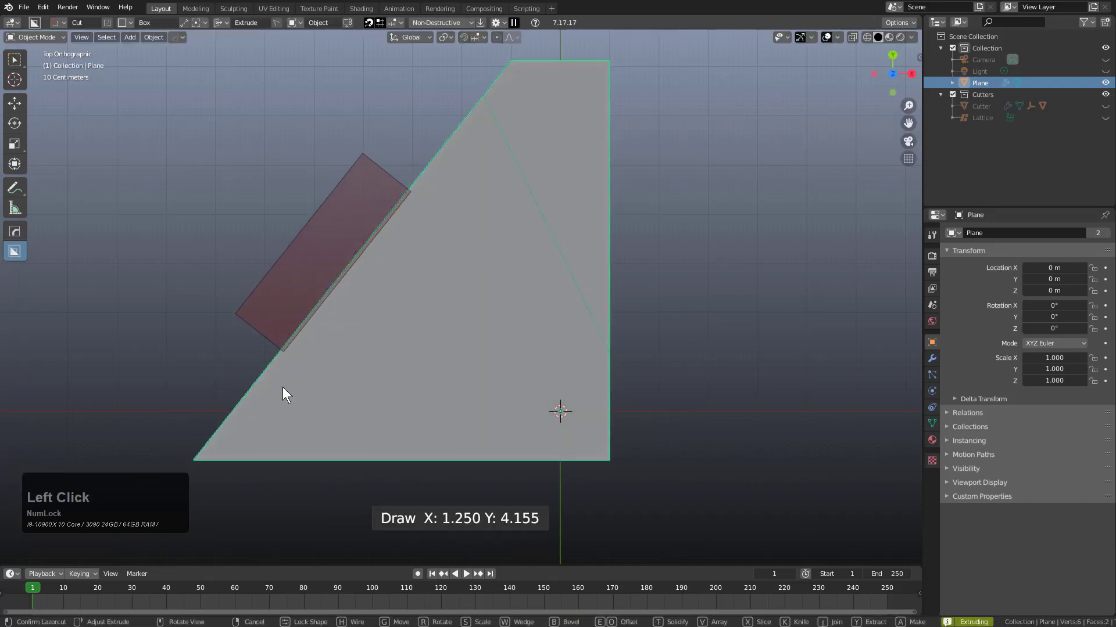
right_click(337, 406)
drag(421, 186, 217, 320)
mouse_move(228, 329)
middle_down()
mouse_move(308, 257)
mouse_move(317, 273)
middle_up()
right_click(376, 413)
click(324, 242)
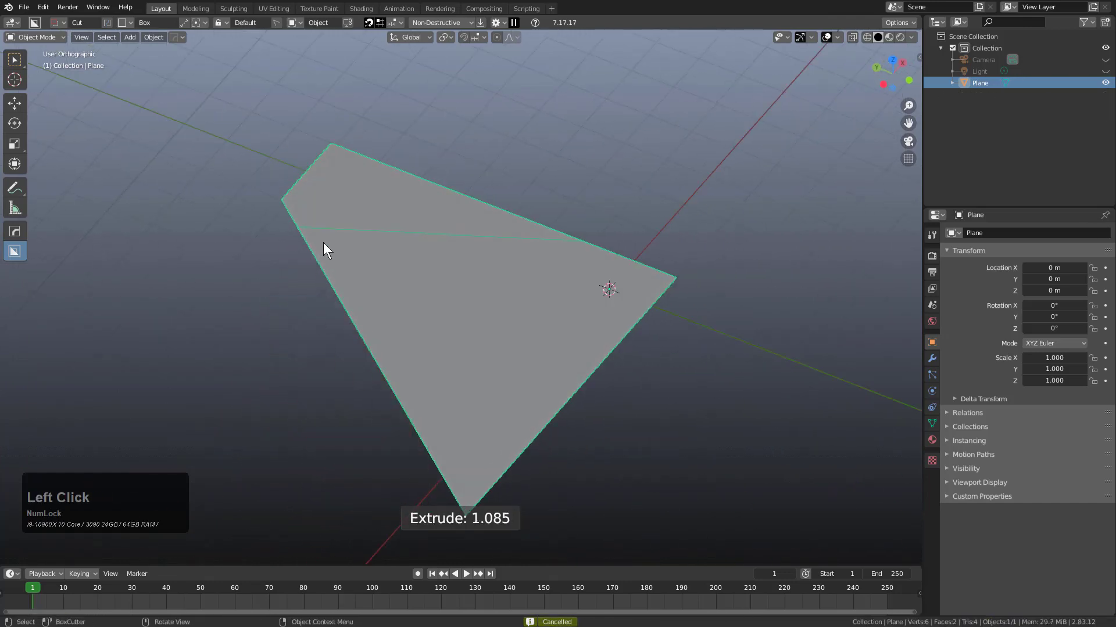
Step: Try two more boxes along the plane's slanted edge, extruding the one near its lower end about 0.66
drag(323, 242, 332, 359)
right_click(352, 430)
drag(400, 372, 408, 505)
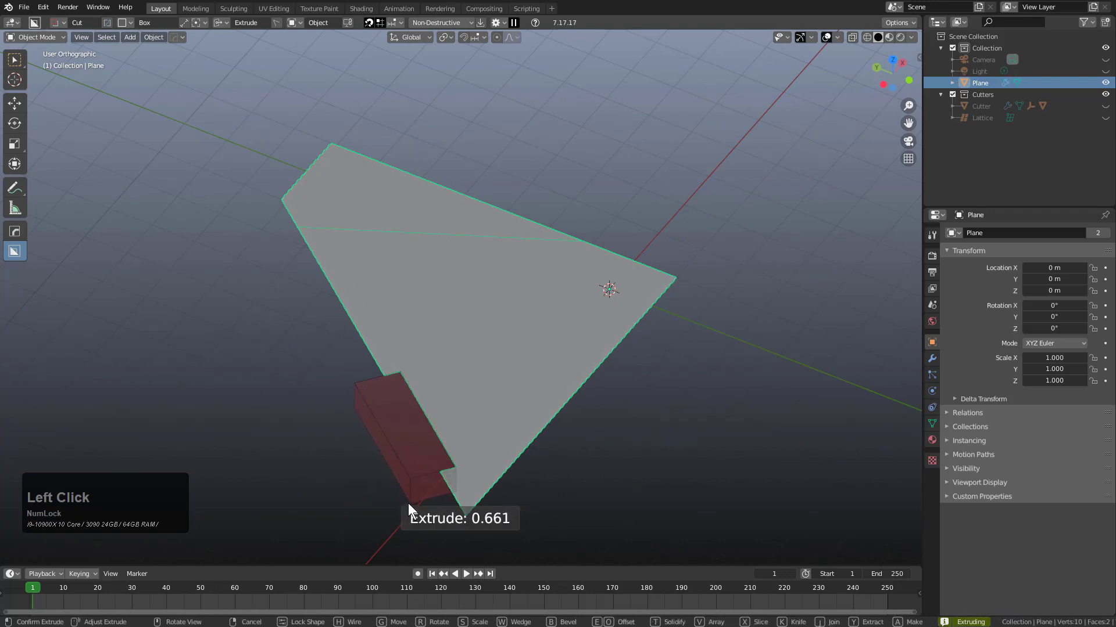
right_click(400, 501)
alt+middle_drag(465, 372, 379, 439)
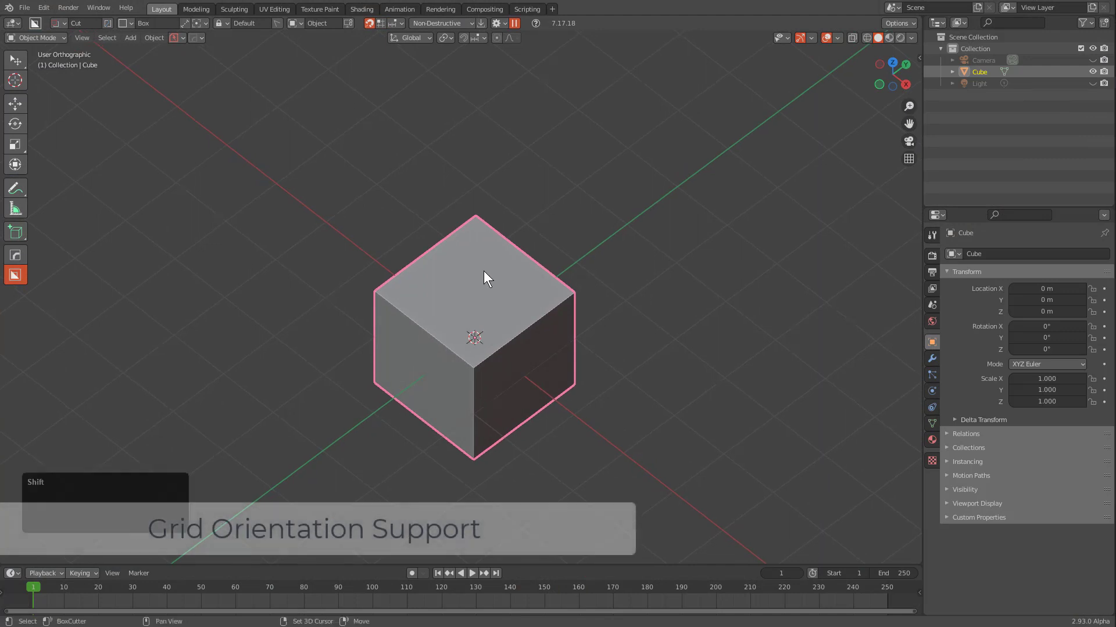
Step: In Edit Mode, connect two opposite corners of the cube's top face with a diagonal edge, and return to Object Mode
shift+middle_drag(483, 271, 497, 237)
scroll(462, 235, up, 1)
key(Tab)
click(381, 251)
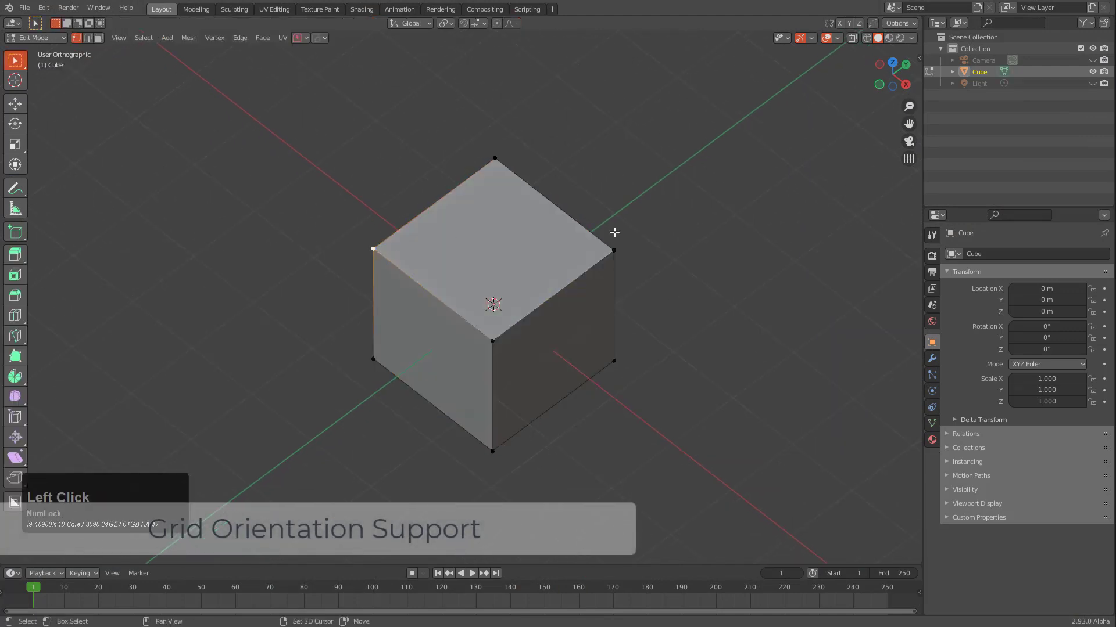
shift+click(610, 249)
key(Tab)
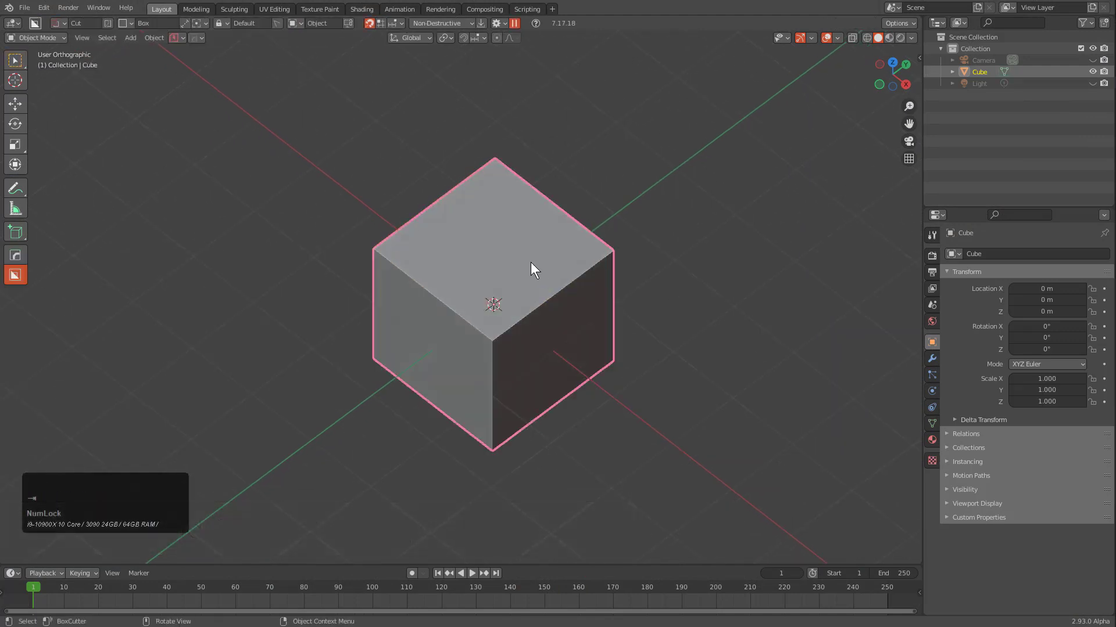
Step: Set the object orientation to Nearest Edge and enable grid snapping
key(v)
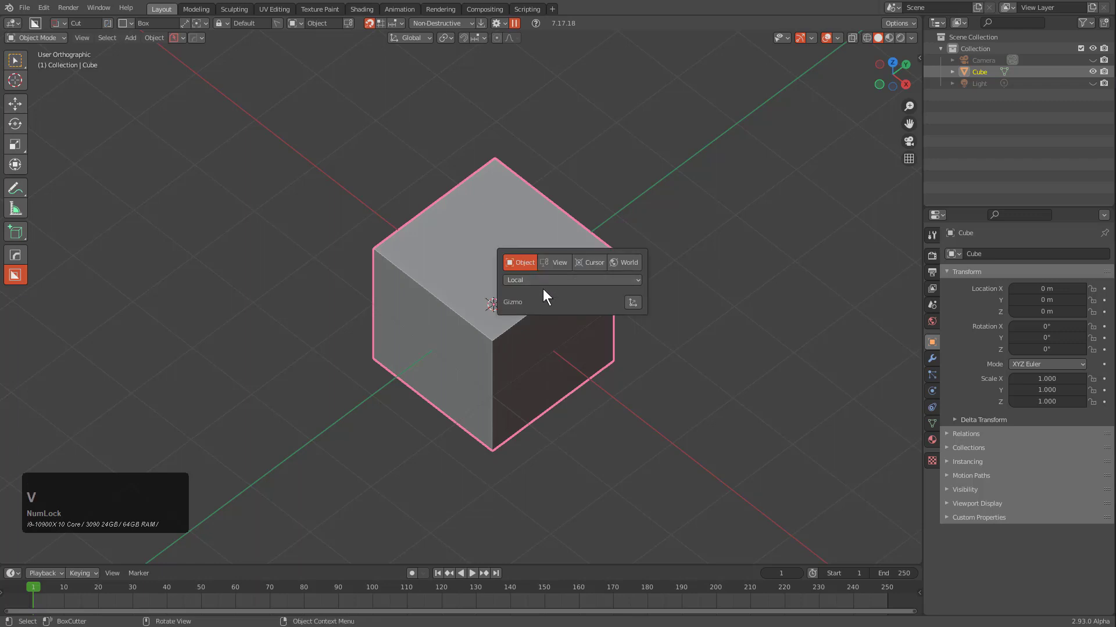
click(539, 283)
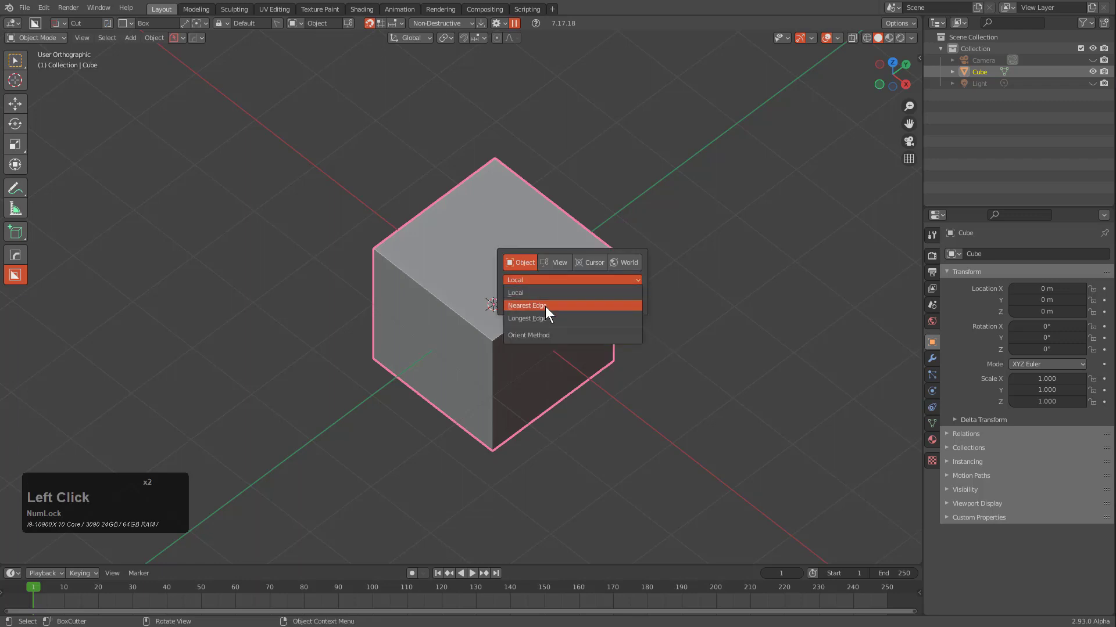
click(545, 306)
click(382, 24)
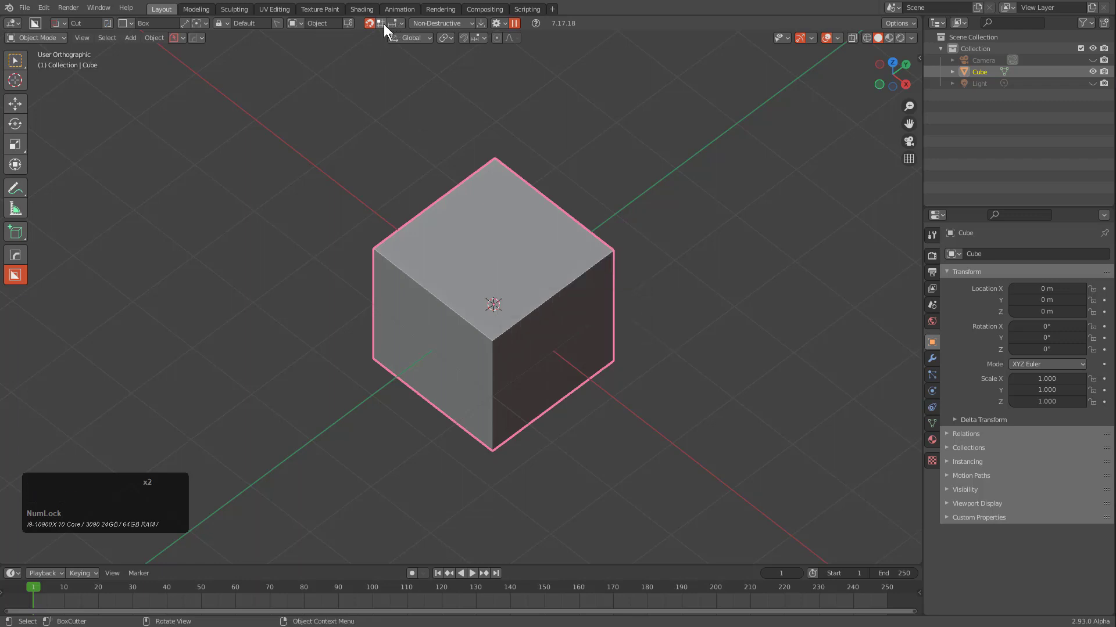
Step: Preview how the snapping grid orients near the edges of the cube's top and side faces
scroll(502, 306, up, 2)
scroll(503, 302, up, 1)
key(ctrl)
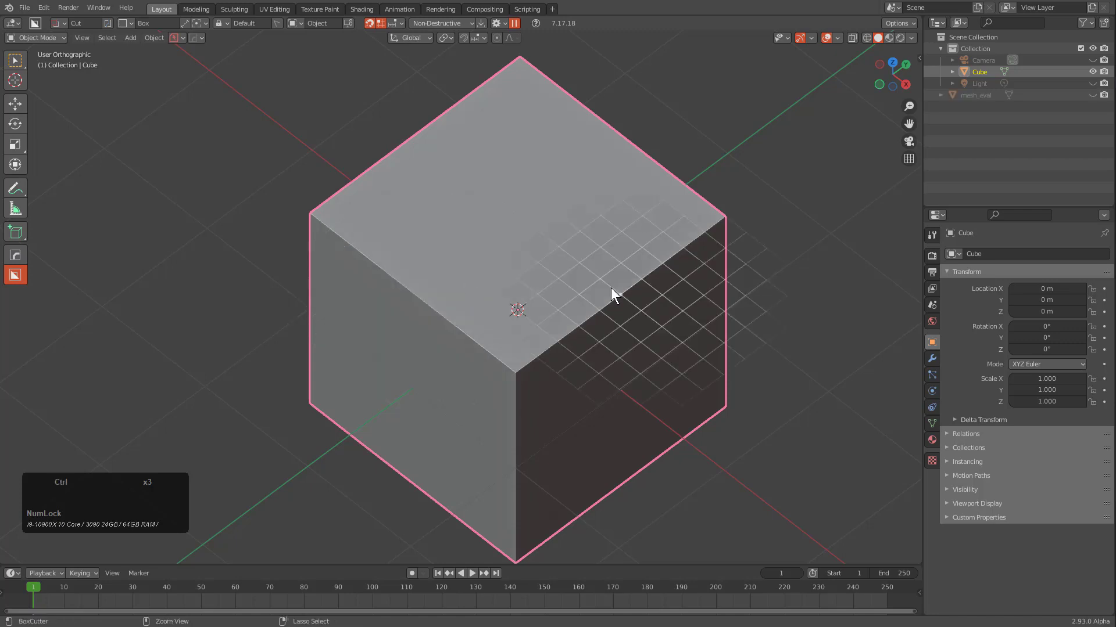
key(ctrl)
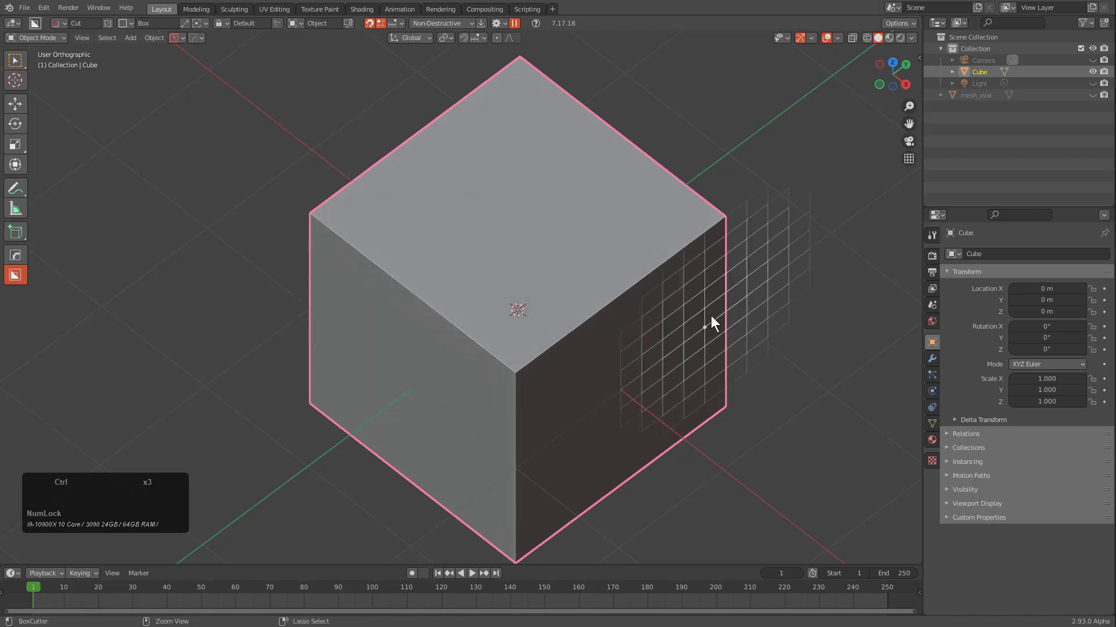
key(ctrl)
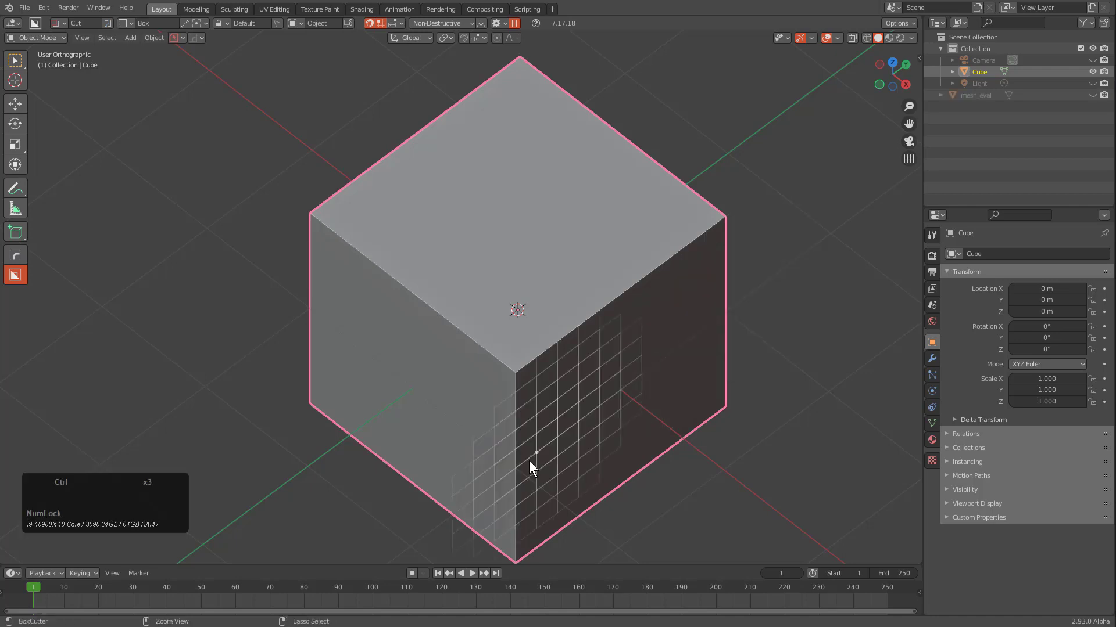
key(ctrl)
Step: Turn on the Wireframe overlay for the viewport
key(v)
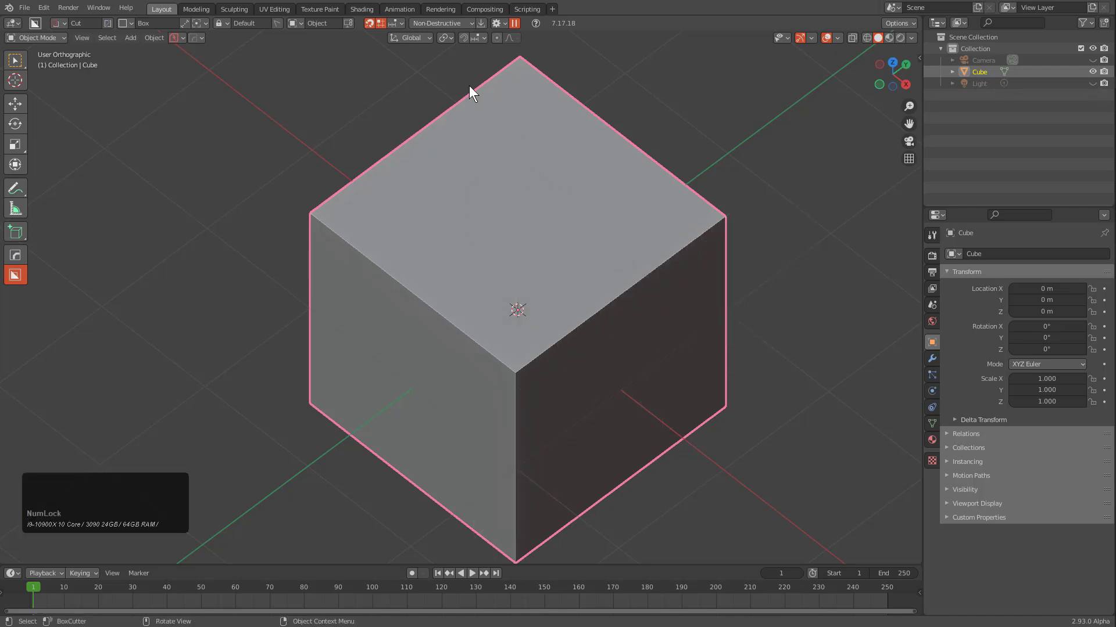
key(v)
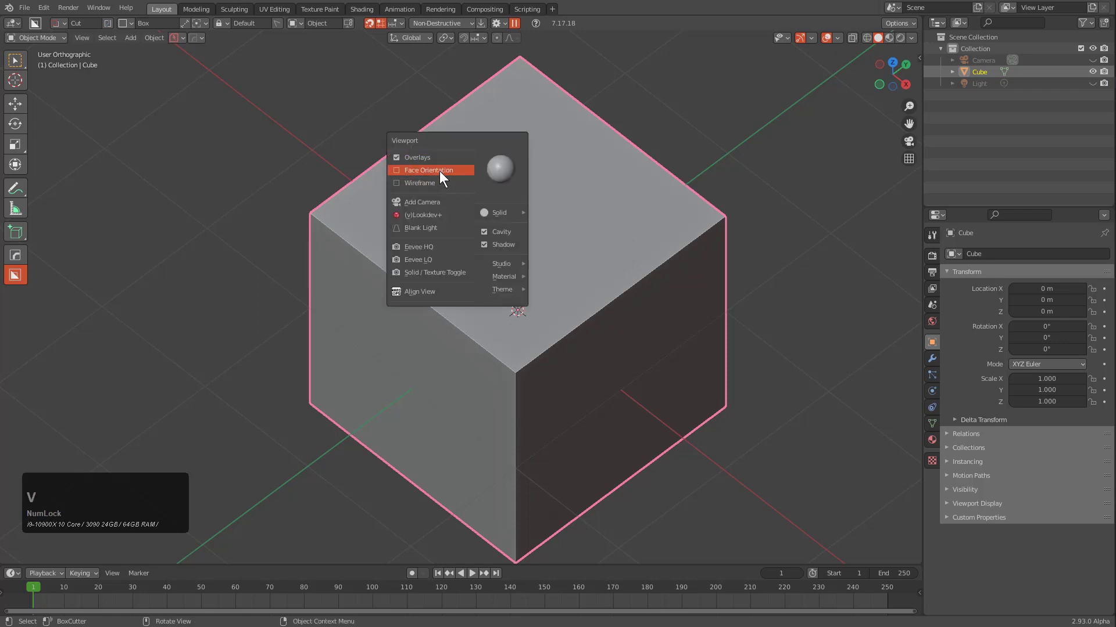
click(440, 182)
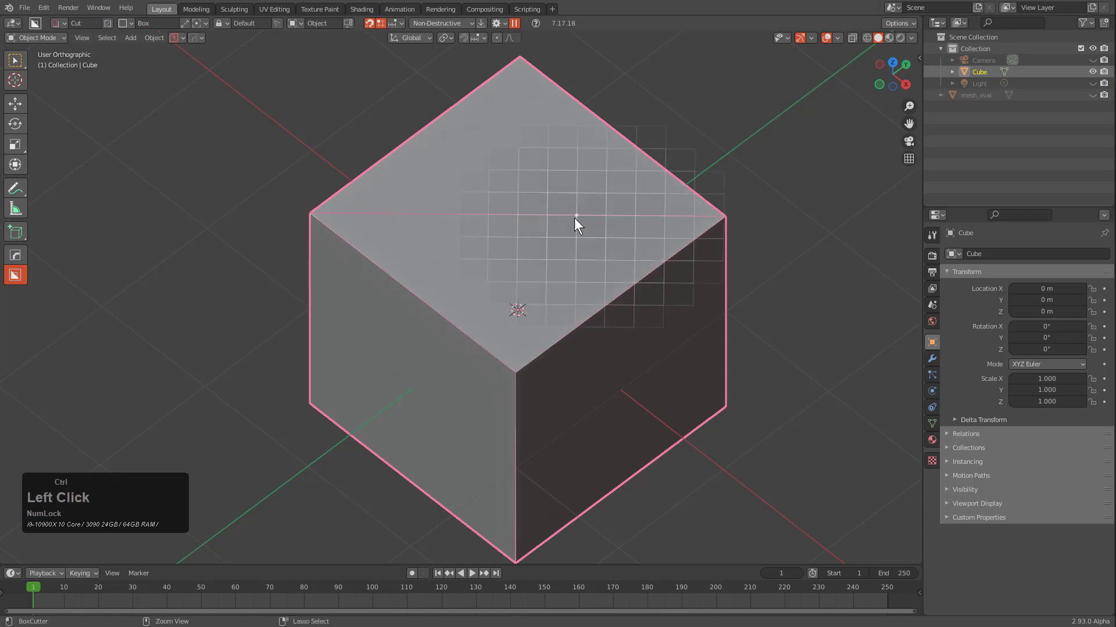
Step: Align the snapping grid to the top face's diagonal and cut a narrow slot centred on it, with rounded ends and a bevel about 0.1 wide
key(ctrl)
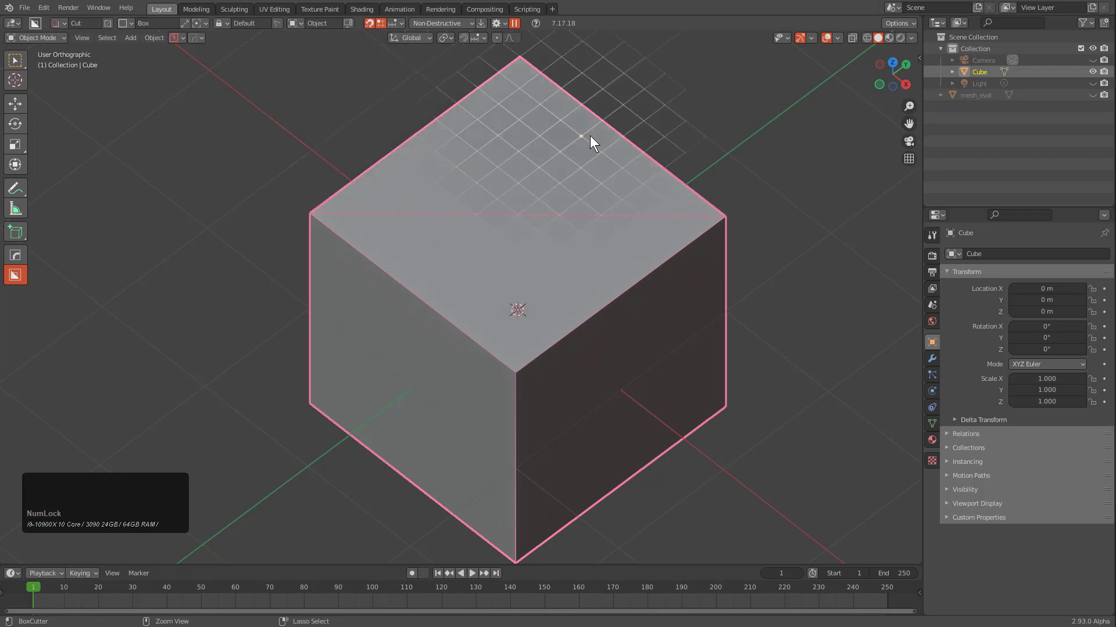
key(ctrl)
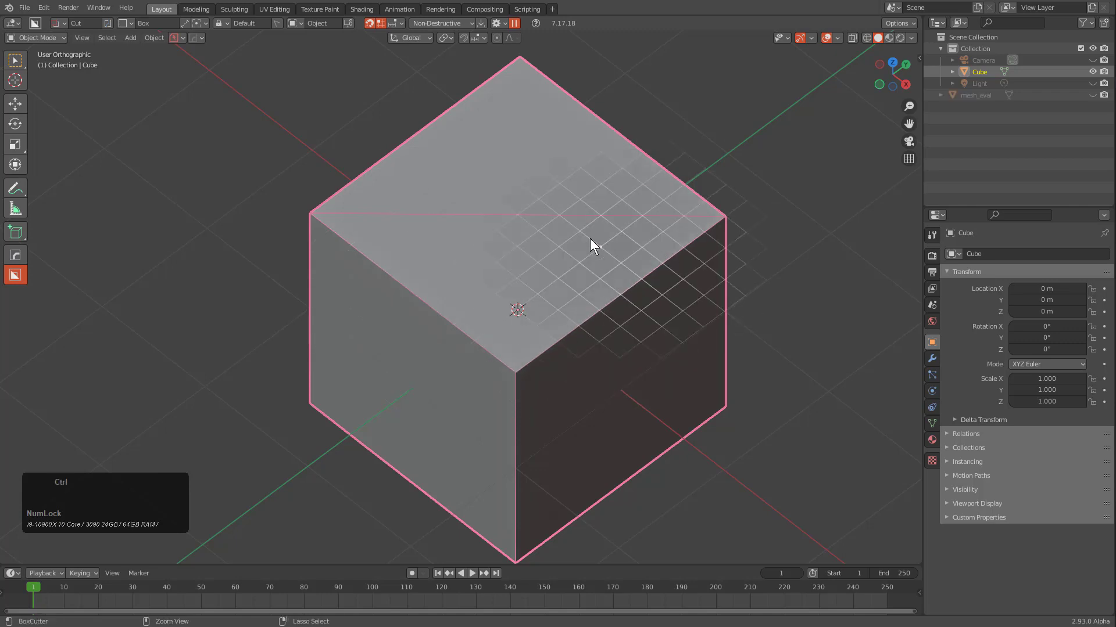
key(ctrl)
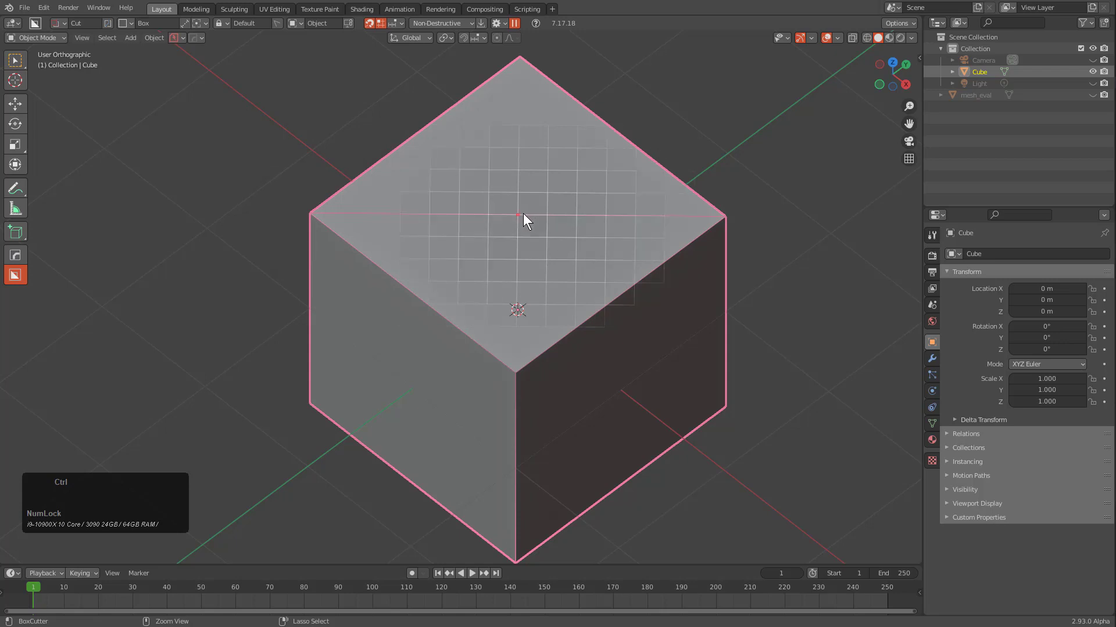
mouse_move(515, 213)
mouse_down()
mouse_move(644, 229)
mouse_move(635, 259)
mouse_up()
key(b)
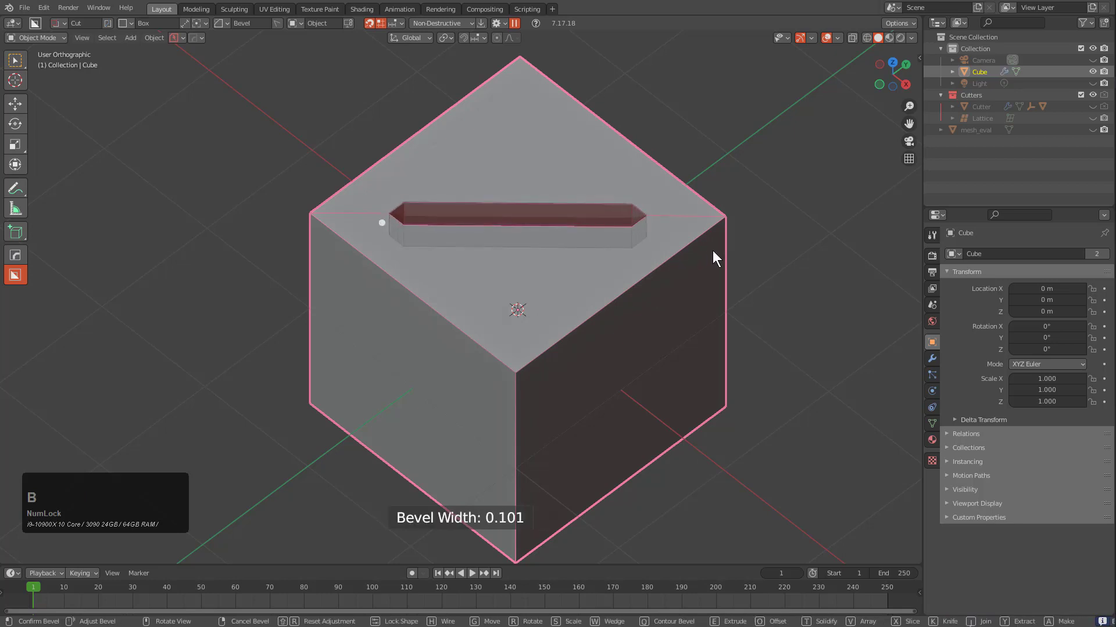
scroll(713, 250, up, 6)
scroll(713, 250, up, 1)
click(712, 250)
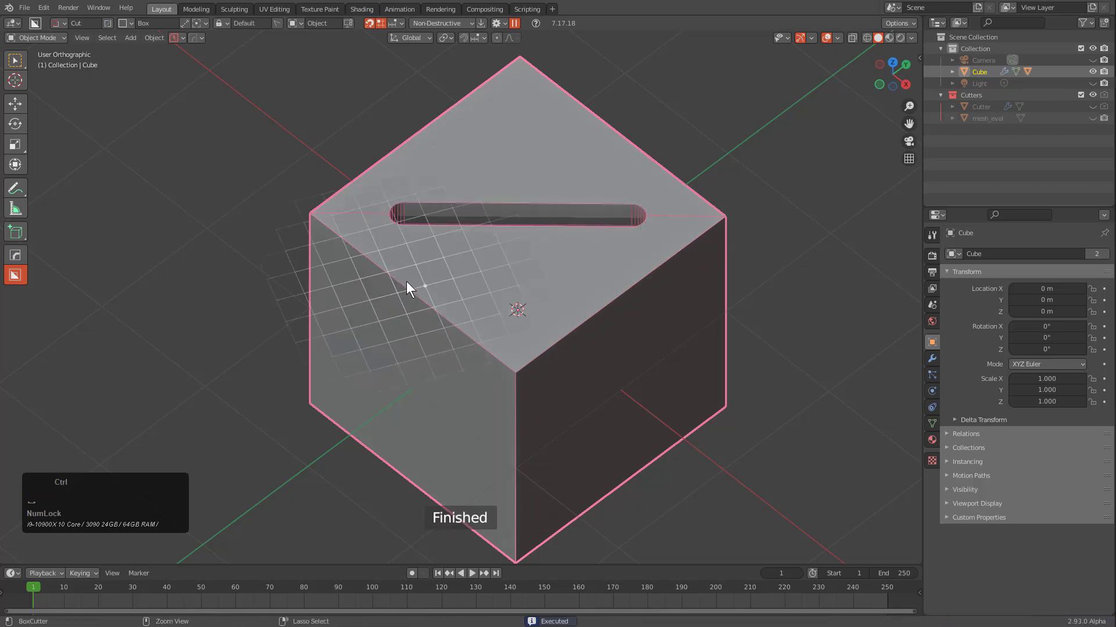
Step: Align the grid to the top face's front-left edge and cut a centred notch, extruded about 2.02 through the cube's height
key(ctrl)
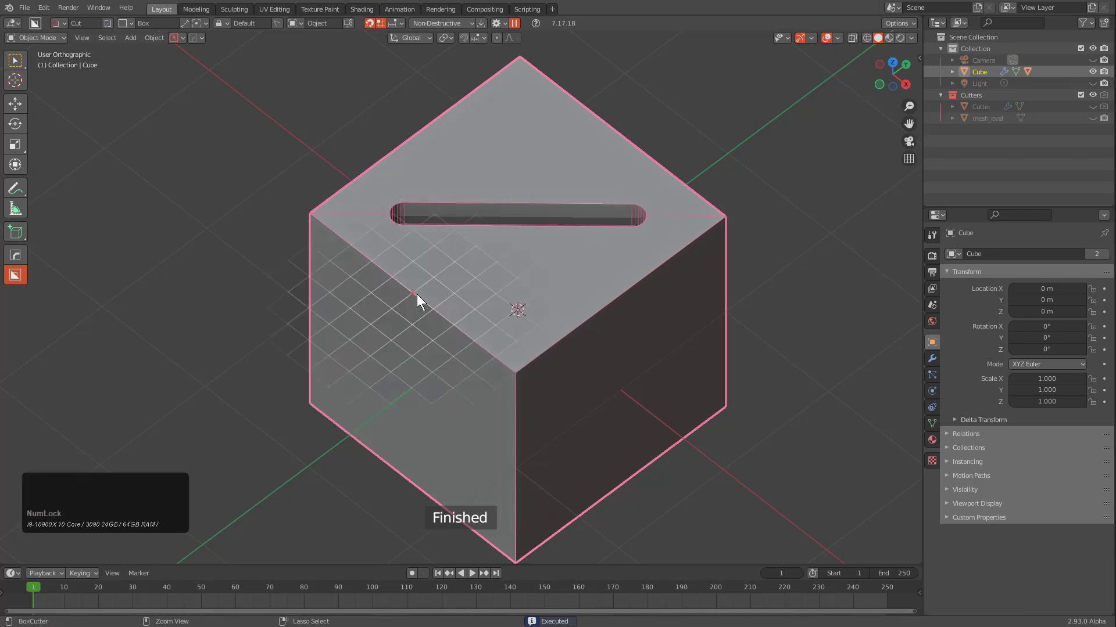
drag(411, 291, 478, 361)
click(119, 427)
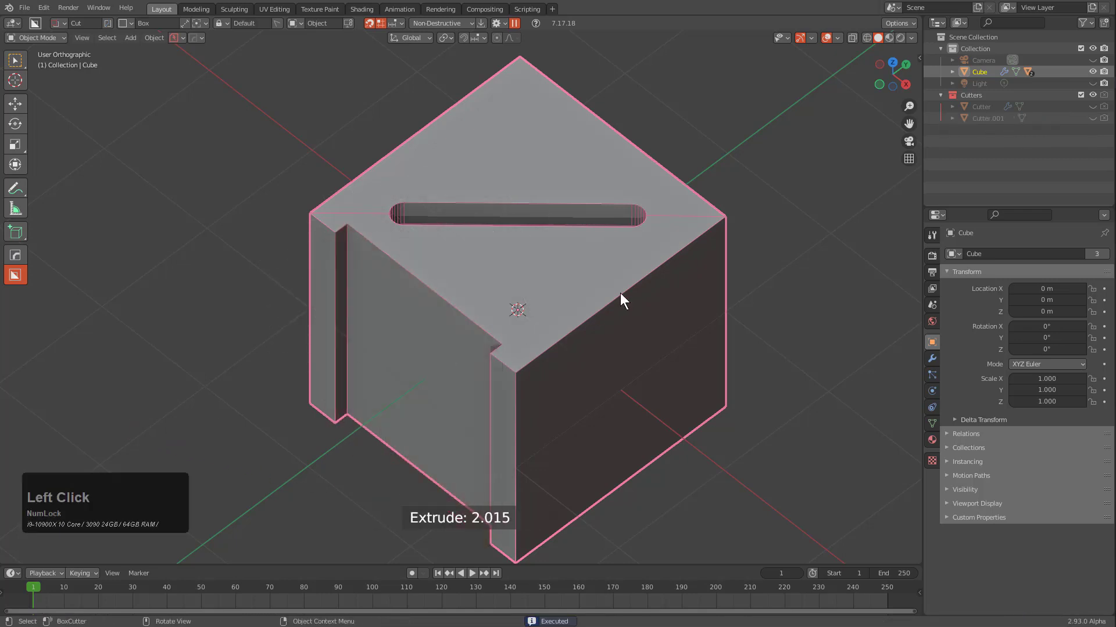
Step: Align the grid to the top face's front-right edge and cut a centred notch through the cube's full height
key(ctrl)
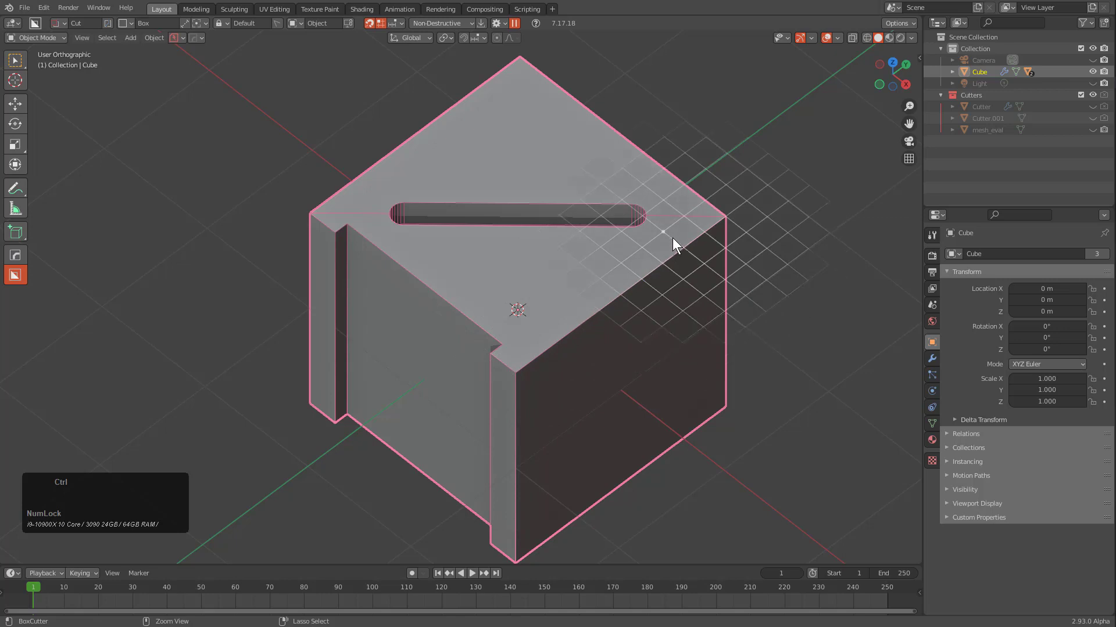
ctrl+drag(665, 235, 598, 367)
scroll(642, 444, down, 2)
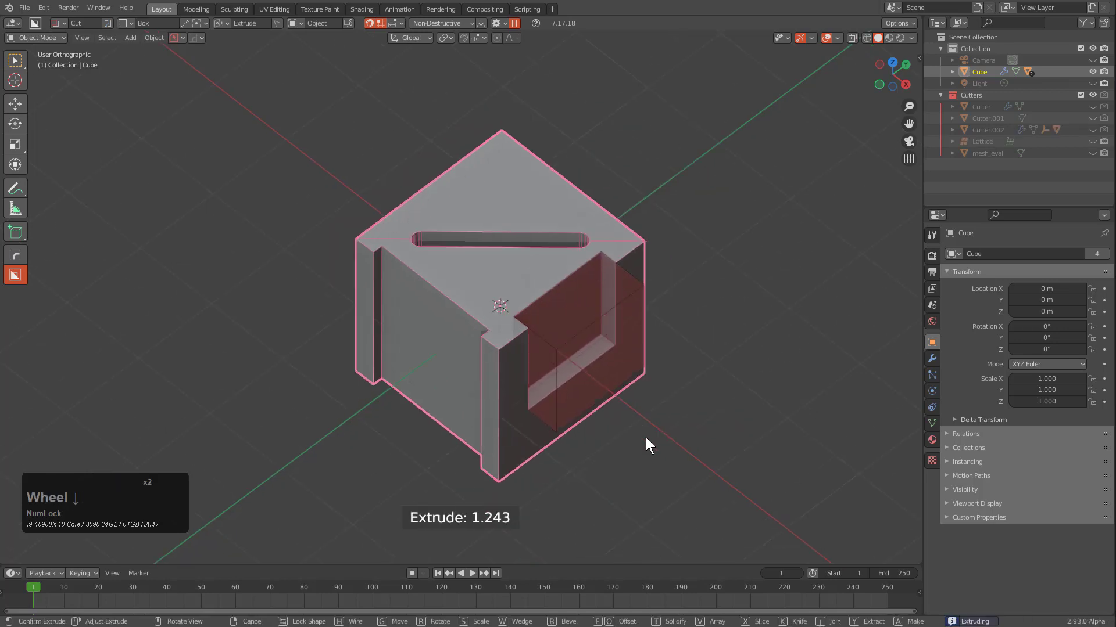
click(660, 524)
scroll(605, 266, up, 2)
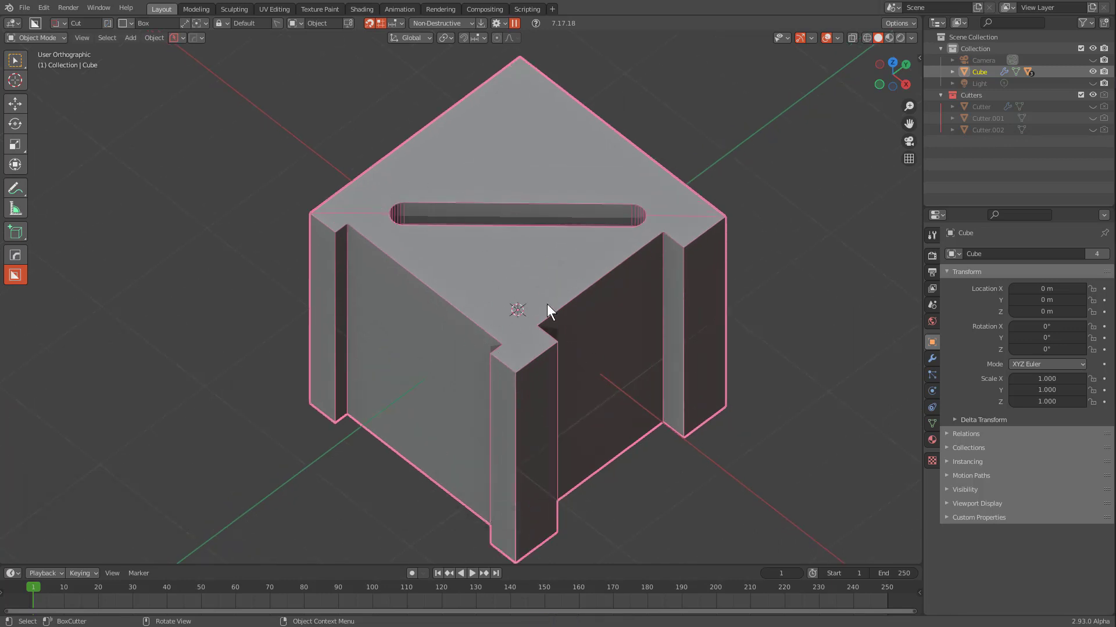
Step: Cut a shallow box pocket into the cube's front top corner, with a single-segment bevel on its corners
key(ctrl)
key(ctrl)
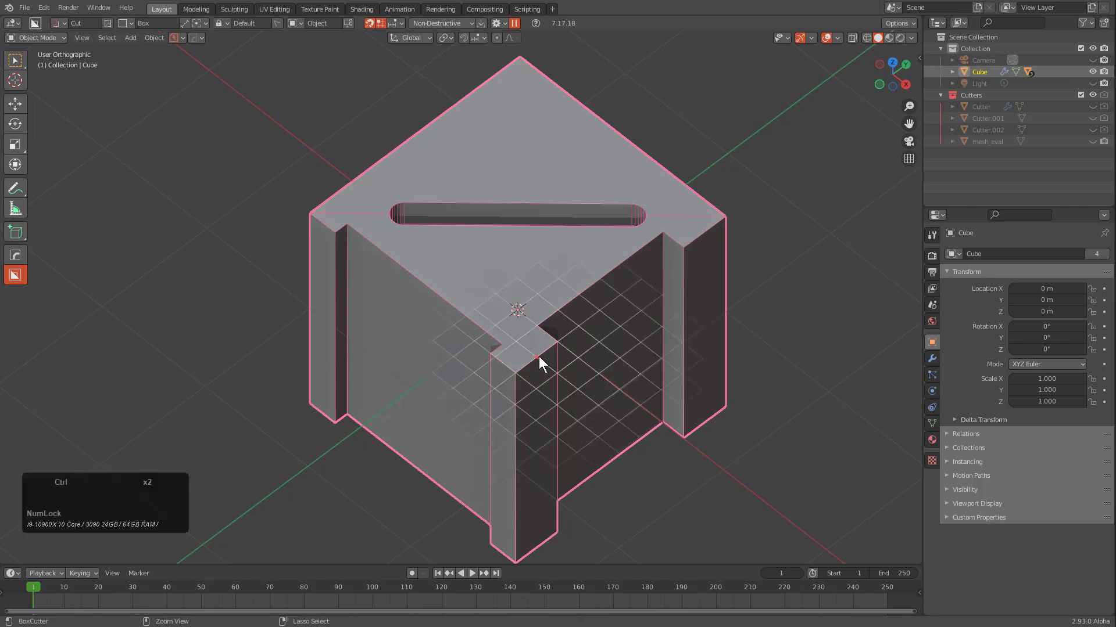
drag(519, 277, 510, 436)
key(b)
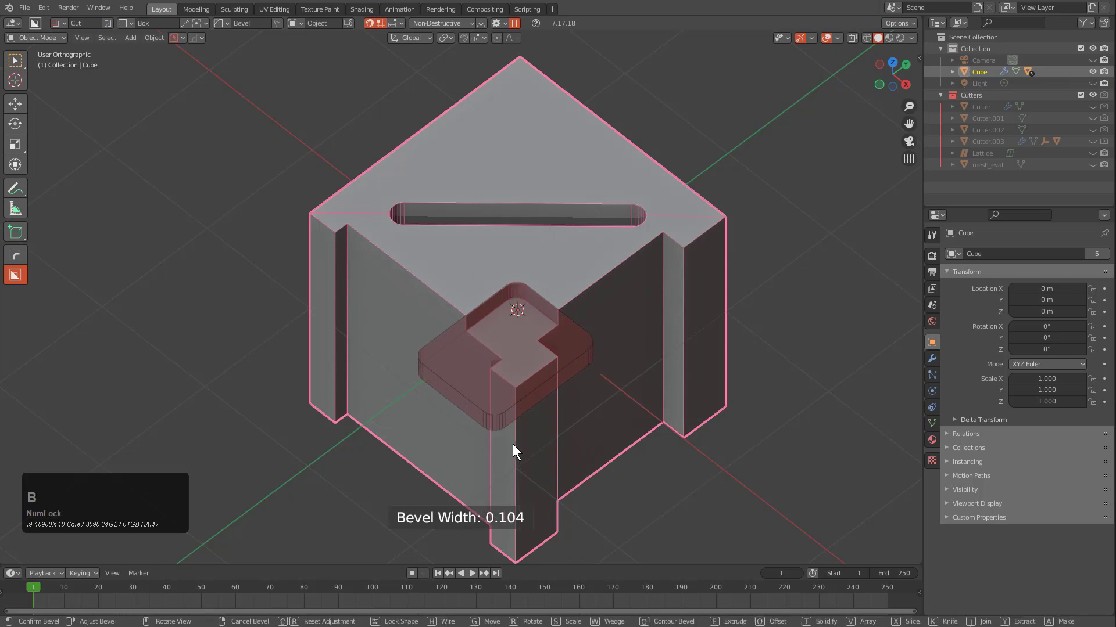
scroll(517, 440, down, 1)
click(498, 428)
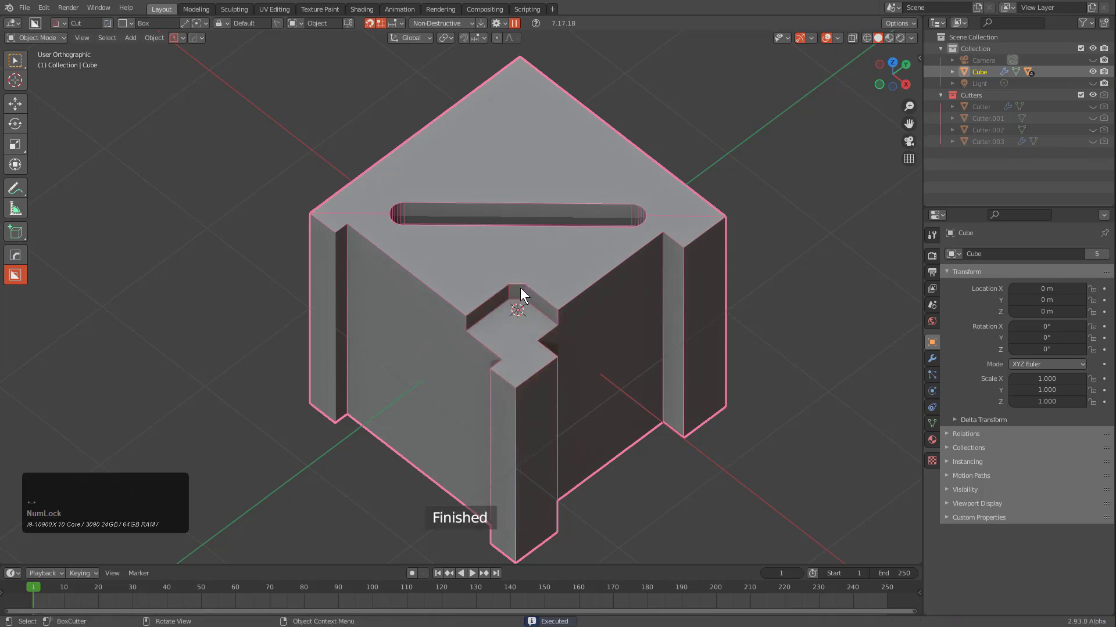
Step: Align the grid to the pocket's short chamfered edge and cut a small box just behind it, extruded about 0.06
key(ctrl)
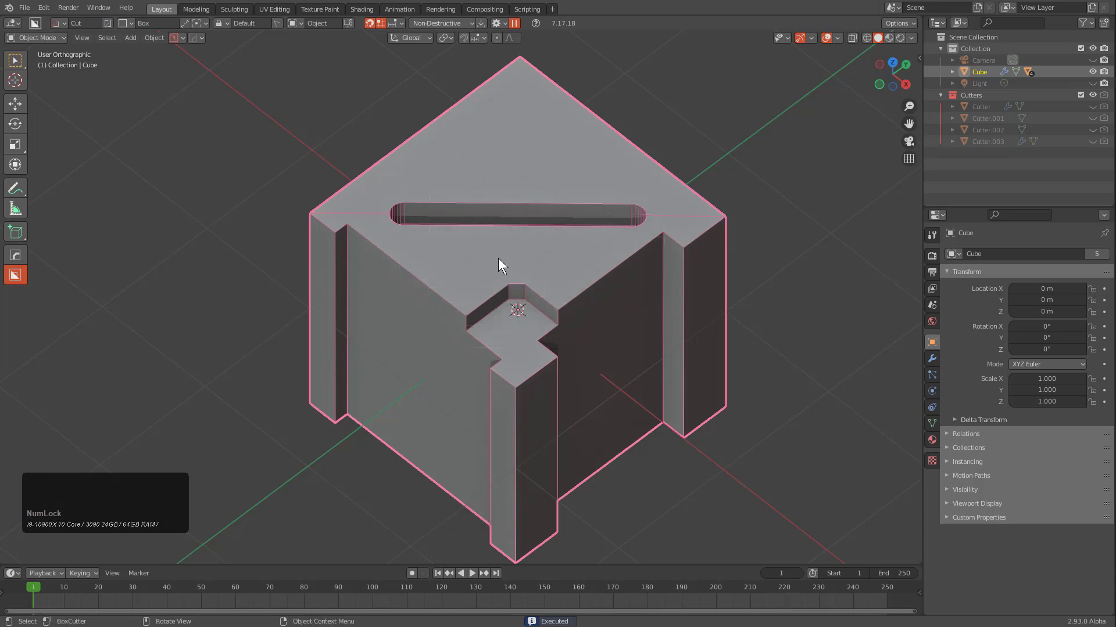
key(ctrl)
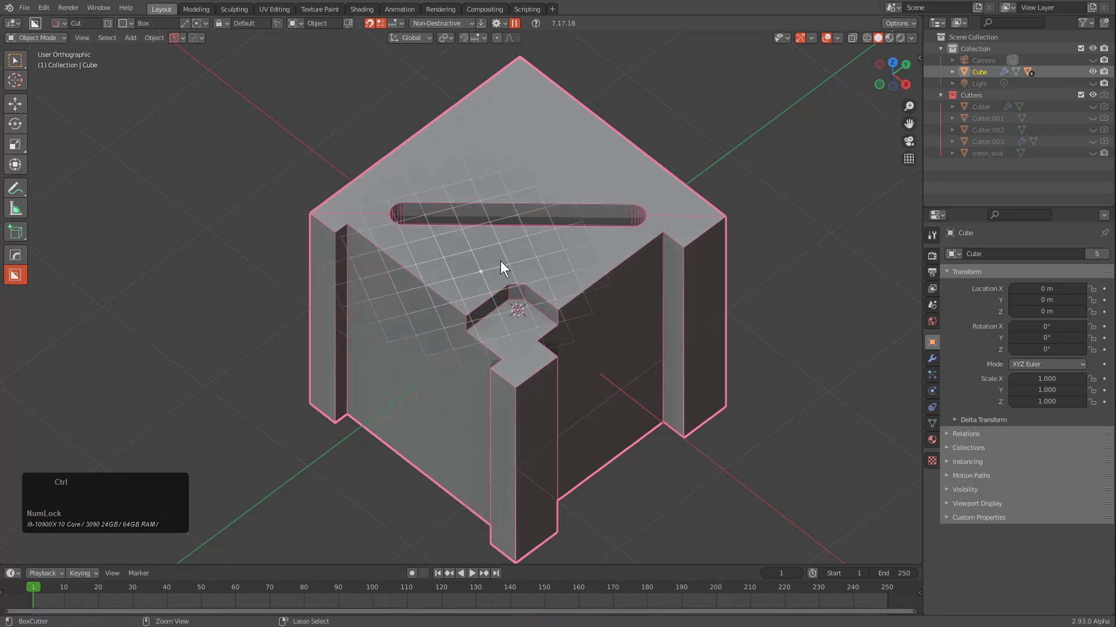
key(ctrl)
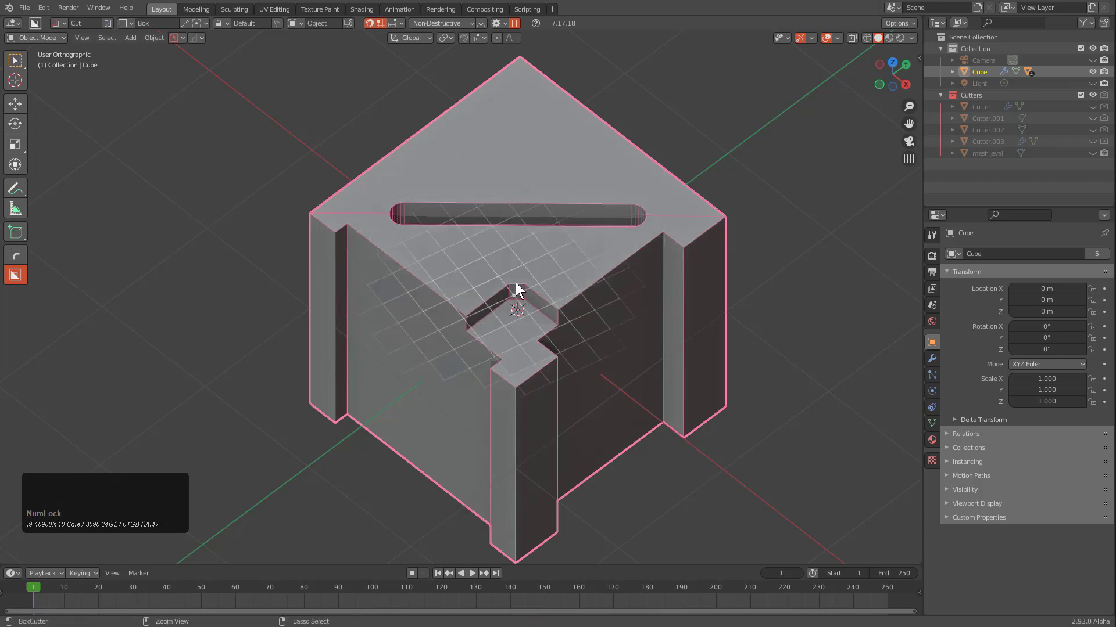
scroll(542, 294, up, 6)
shift+middle_drag(620, 254, 537, 295)
scroll(557, 298, up, 4)
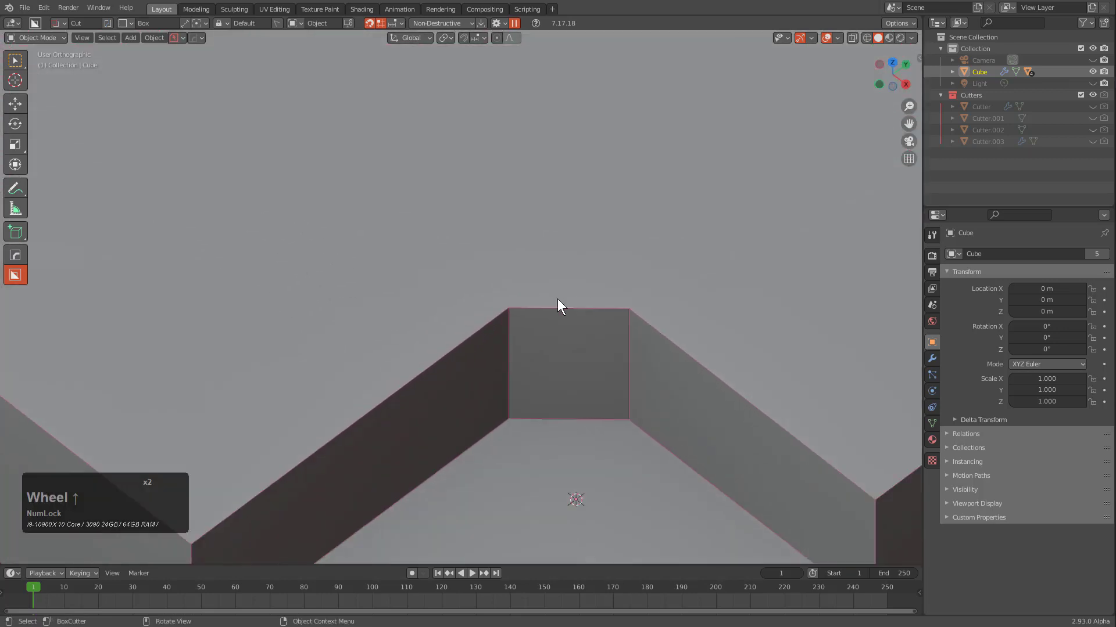
key(ctrl)
key(ctrl)
key(ctrl)
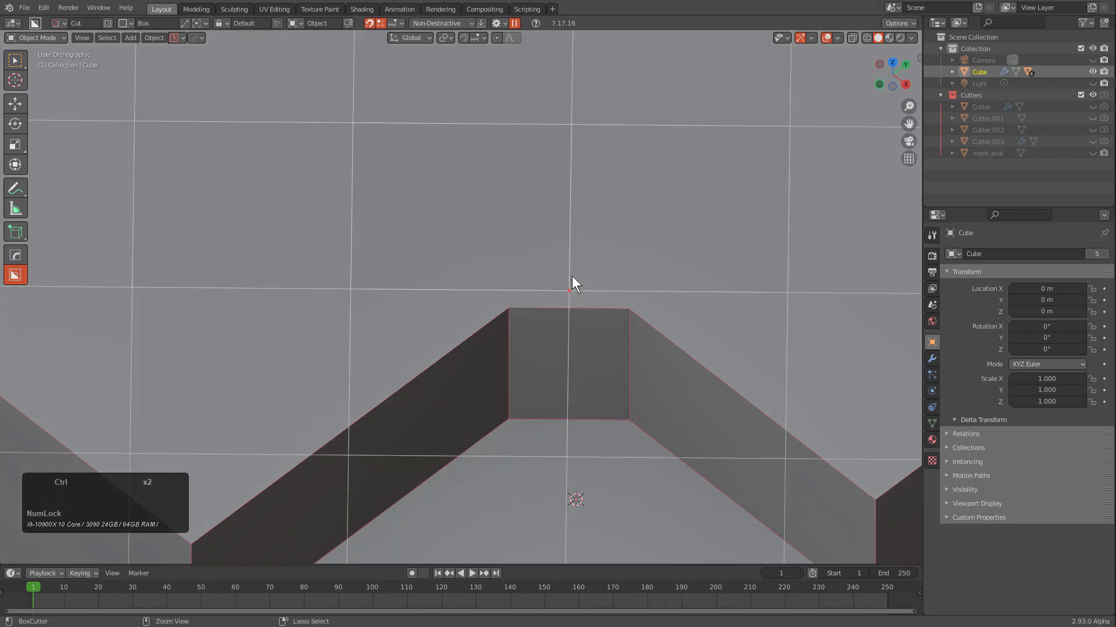
ctrl+scroll(572, 265, down, 2)
mouse_move(515, 286)
ctrl+mouse_down()
mouse_move(634, 185)
mouse_move(619, 158)
ctrl+mouse_up()
click(611, 223)
Step: Align the grid to the pocket's long front-left edge and cut a 0.050 by 0.300 slot beside it, extruded about 0.15
scroll(563, 261, down, 6)
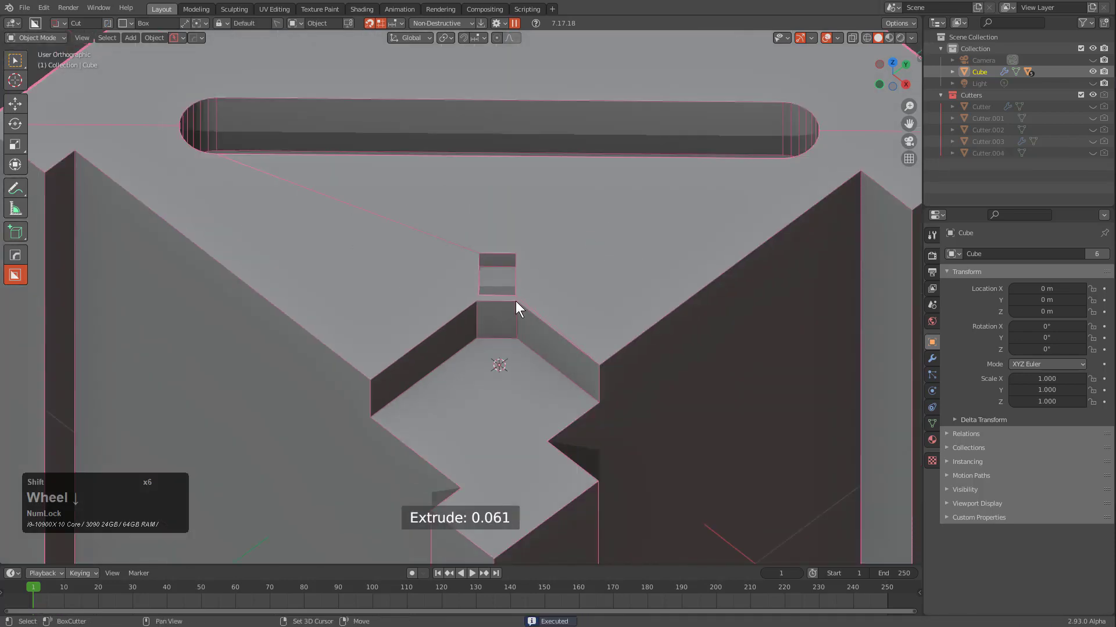
shift+middle_drag(558, 327, 549, 248)
scroll(489, 204, up, 2)
middle_drag(489, 203, 527, 255)
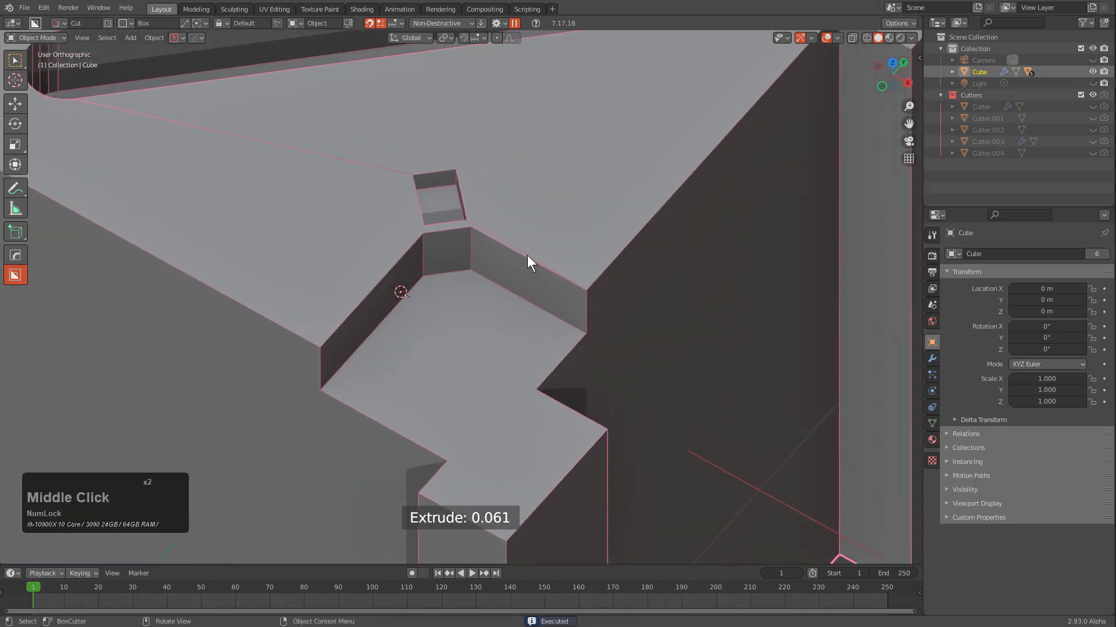
scroll(530, 239, up, 2)
key(ctrl)
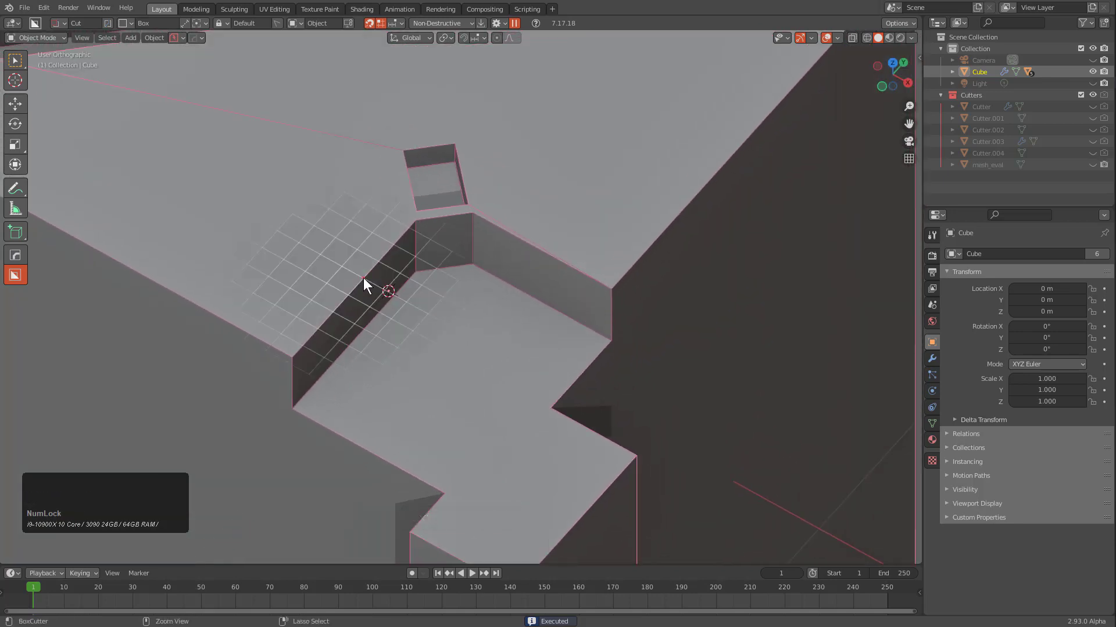
drag(284, 332, 364, 224)
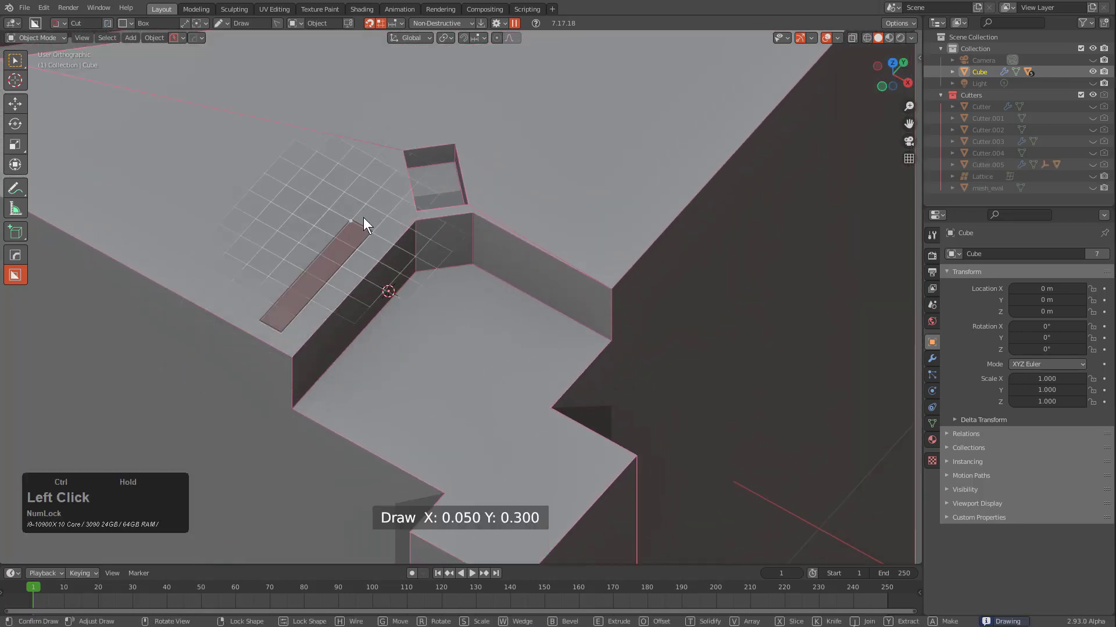
click(385, 267)
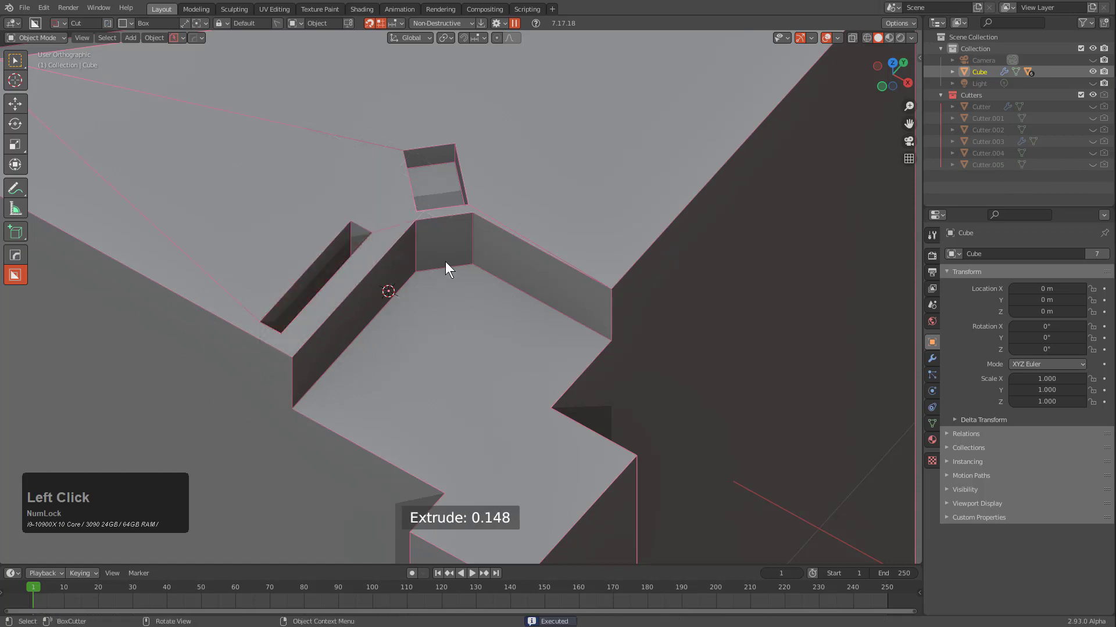
Step: Reduce the snapping grid to 0.04 and cut a small box into the pocket's short chamfered wall, extruded about 0.32
key(ctrl)
ctrl+scroll(436, 237, down, 1)
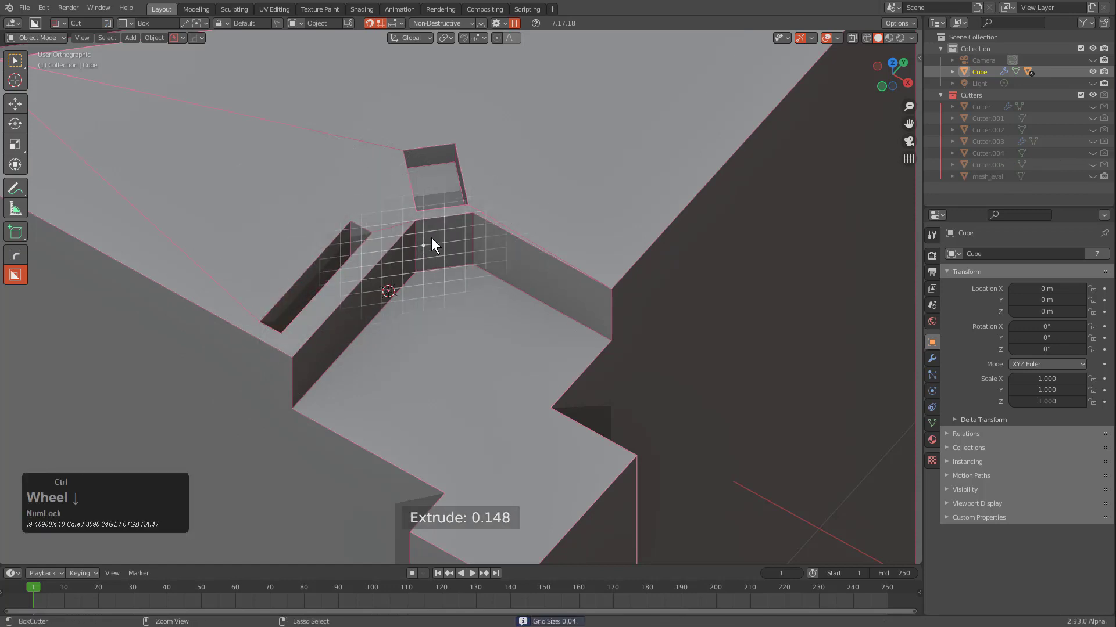
ctrl+drag(429, 232, 458, 252)
click(391, 114)
scroll(413, 195, down, 2)
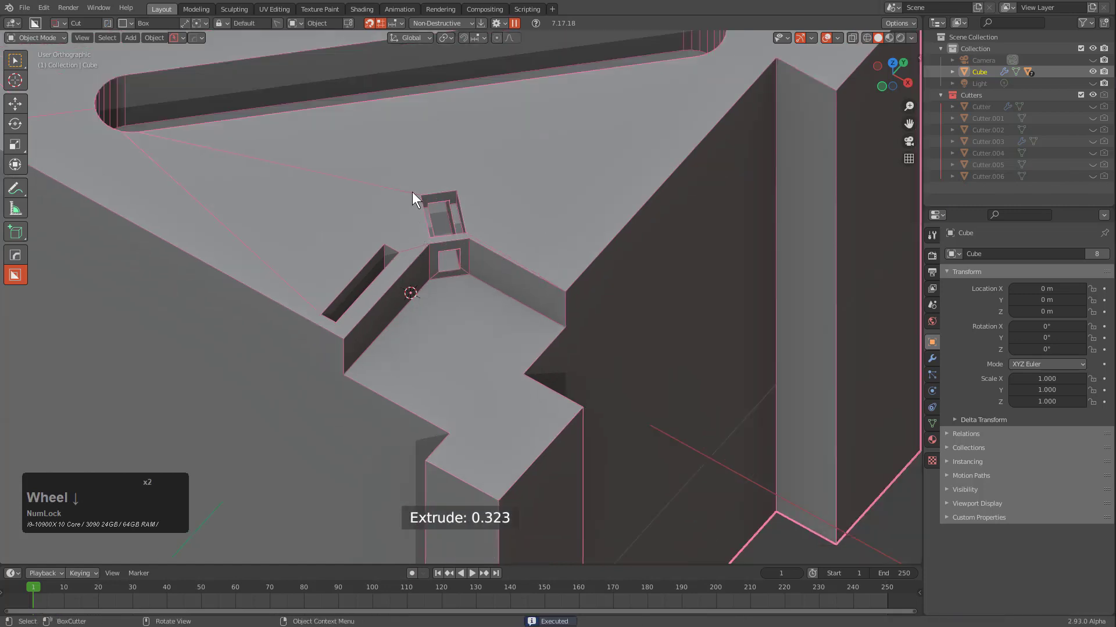
Step: Cut a narrow shallow slot between the end of the long rounded slot and the top face's right corner, parallel to the rounded slot
shift+middle_drag(494, 380, 475, 298)
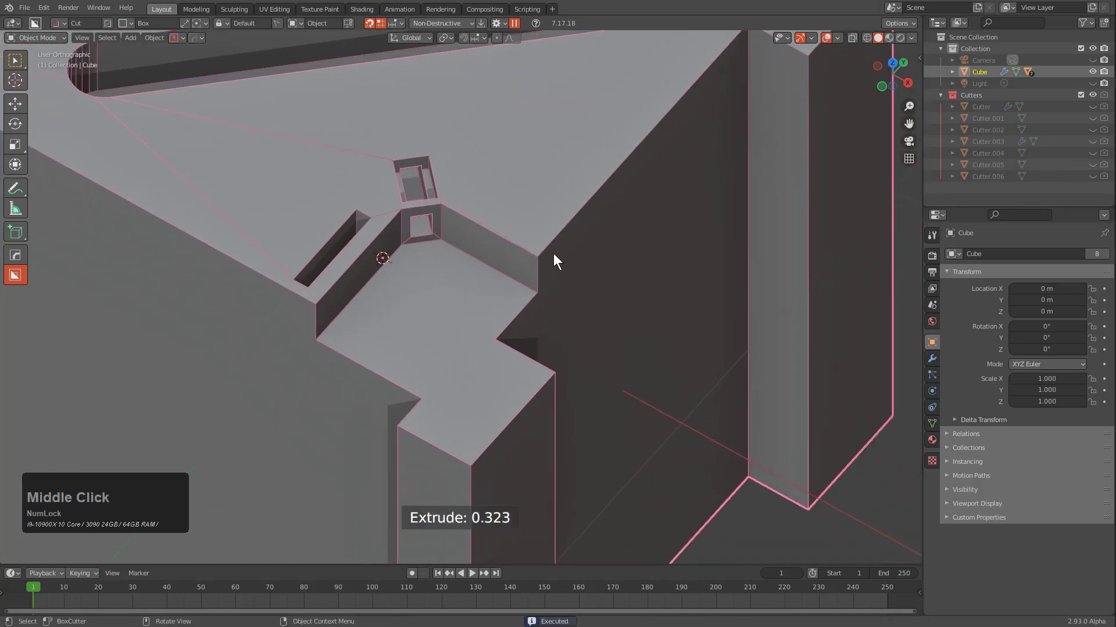
scroll(508, 257, down, 1)
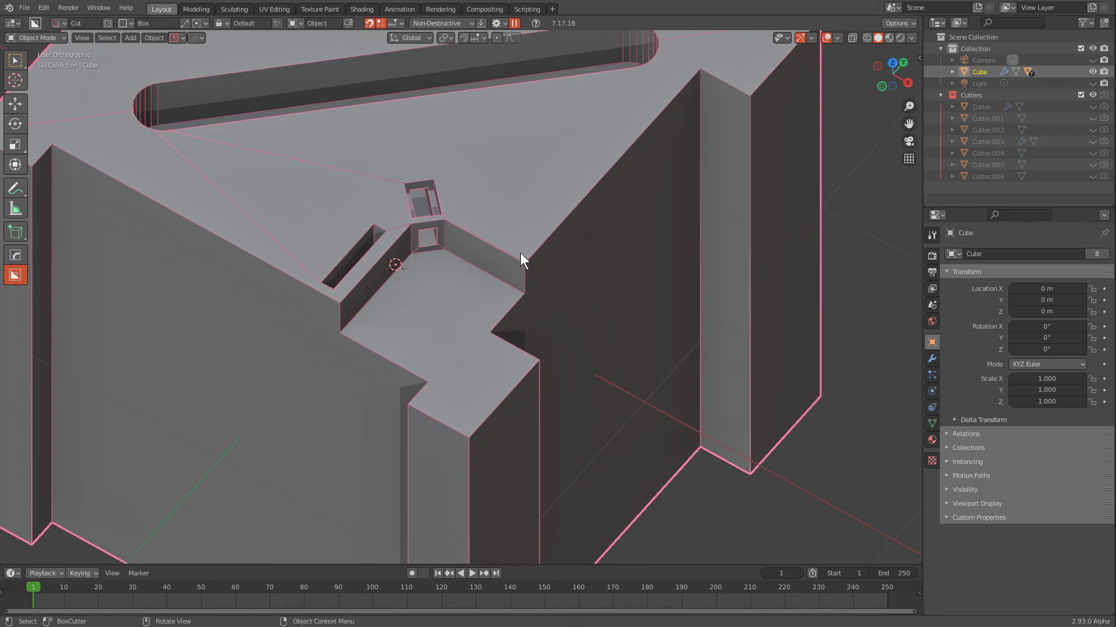
middle_drag(520, 252, 546, 293)
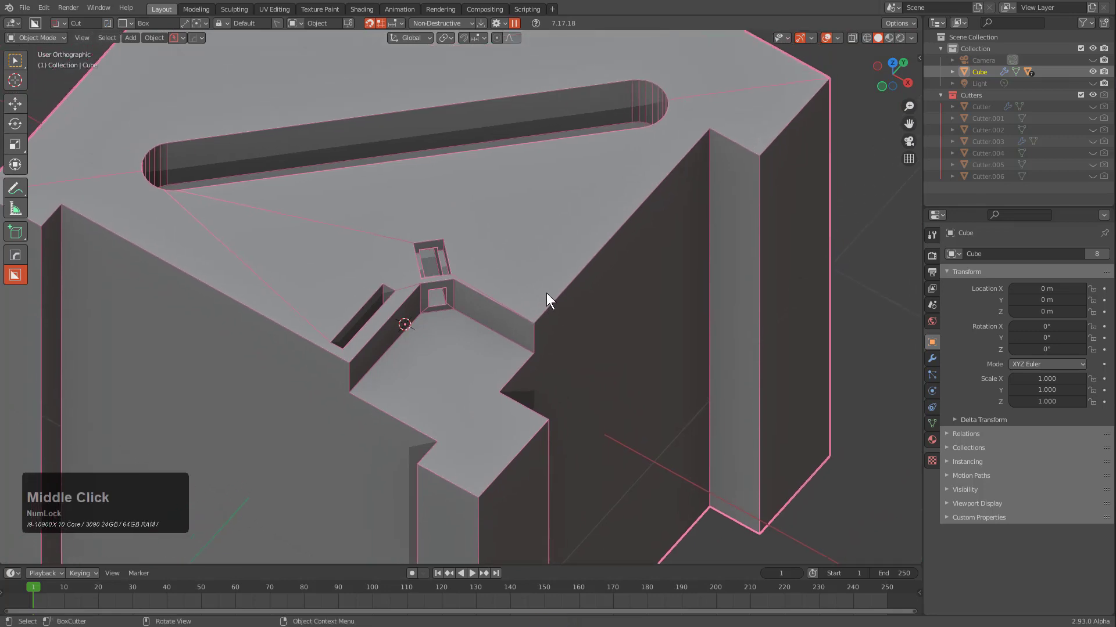
ctrl+middle_drag(723, 103, 619, 194)
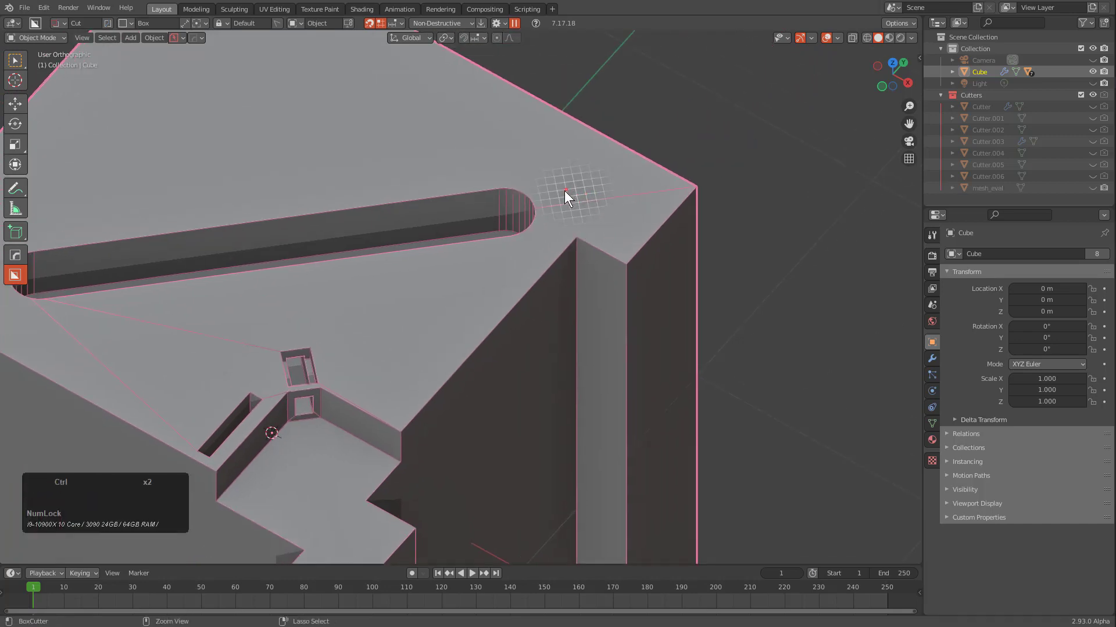
ctrl+drag(567, 197, 660, 194)
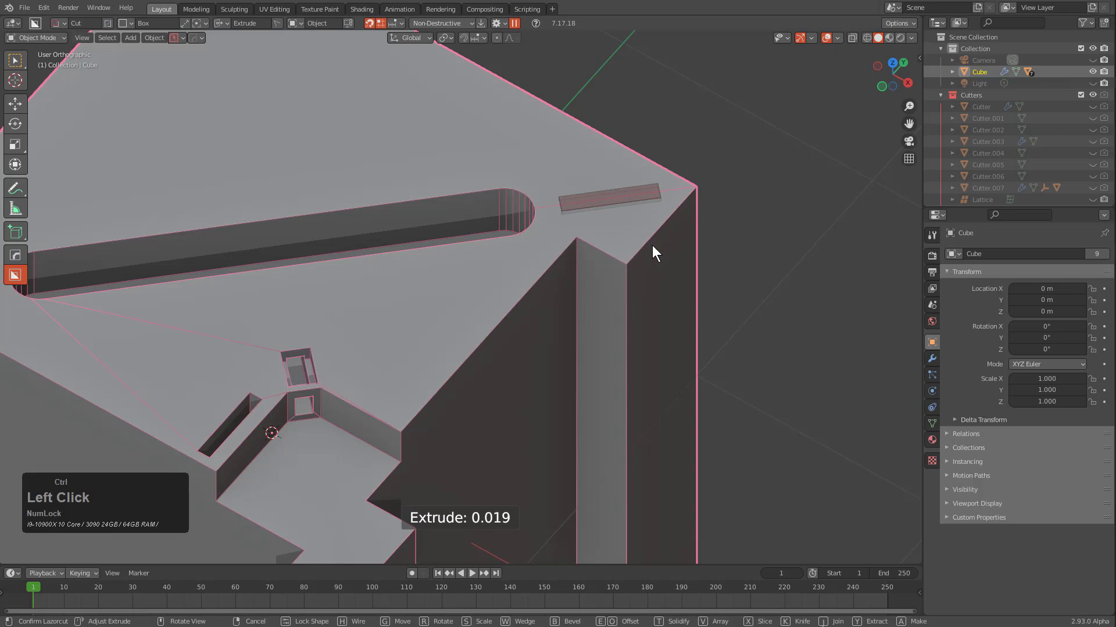
click(641, 302)
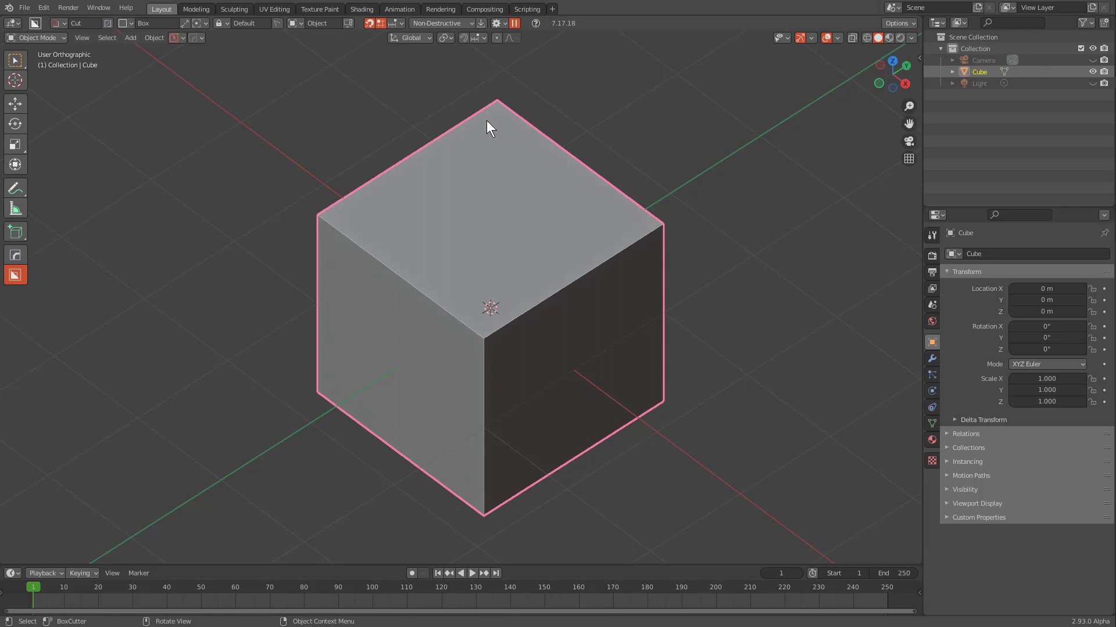
Step: In Edit Mode, connect the left and right corner vertices of the fresh cube's top face with a diagonal edge
key(Tab)
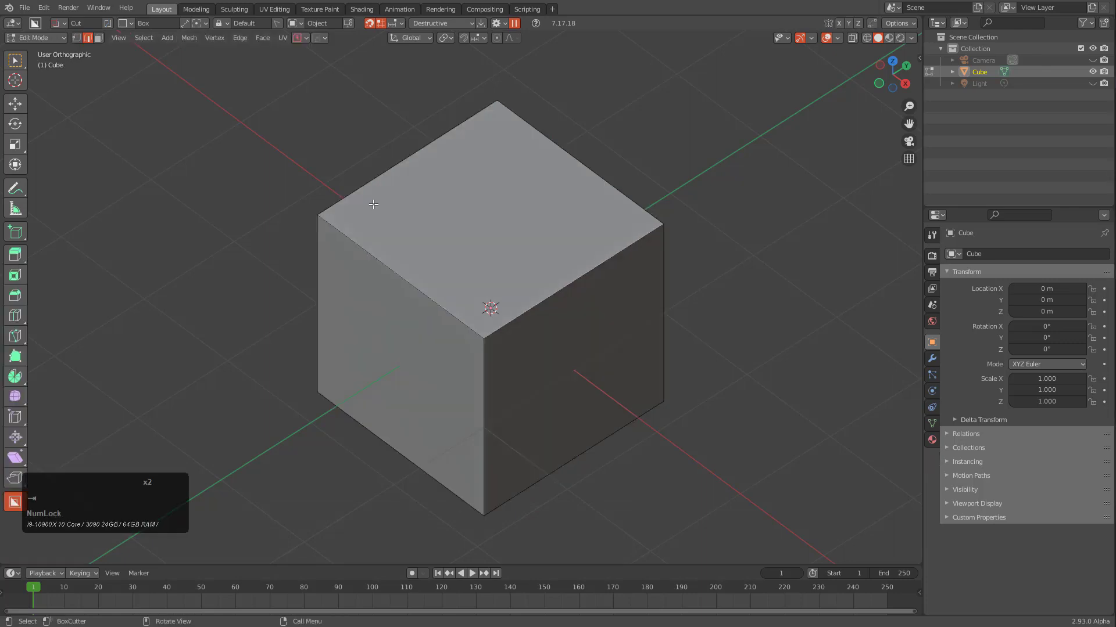
key(1)
click(324, 213)
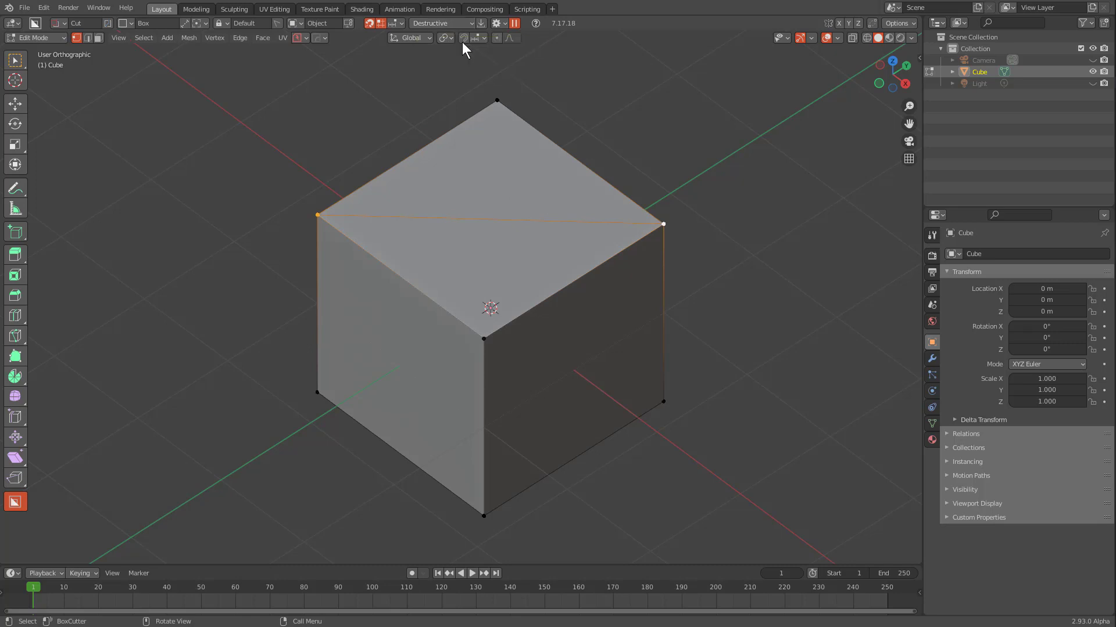
Step: Set BoxCutter's object orient method to Nearest Edge and deselect the cube's vertices
click(296, 24)
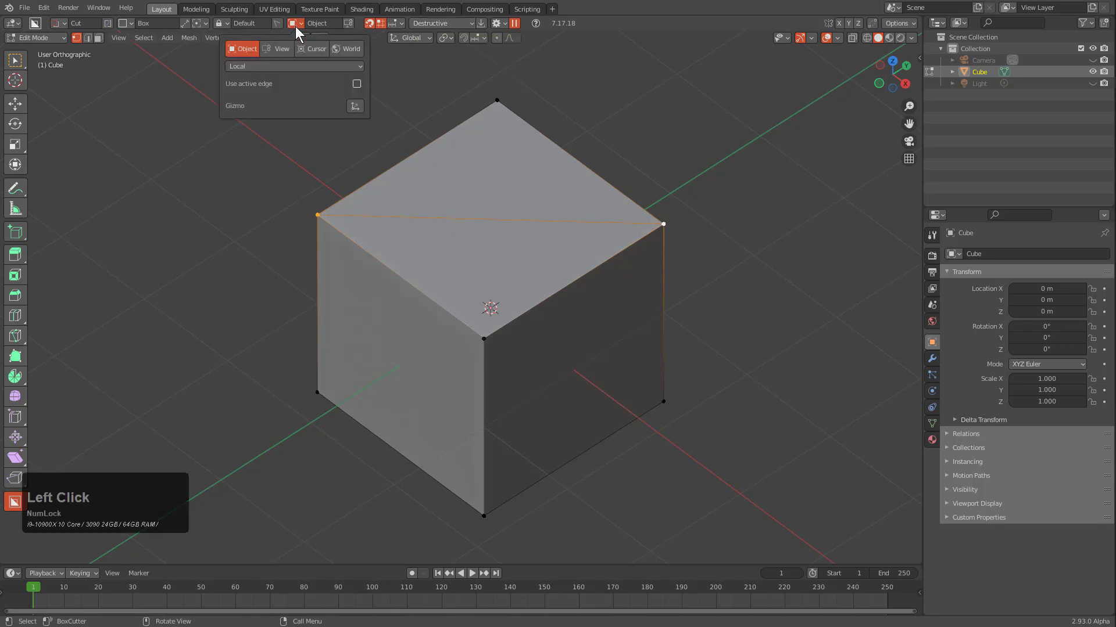
click(271, 68)
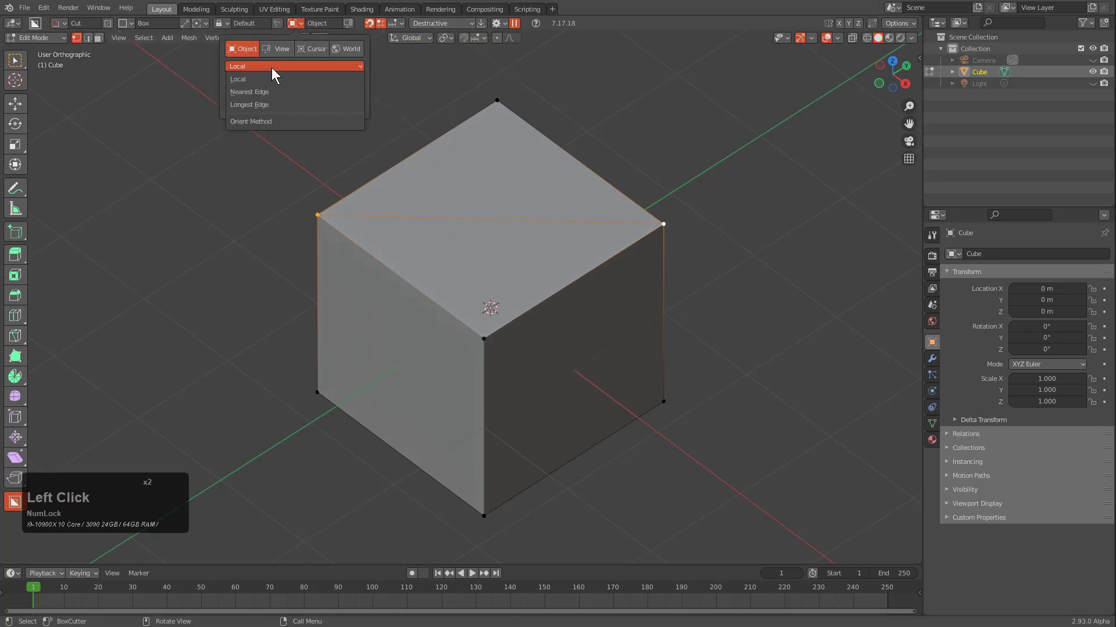
click(257, 89)
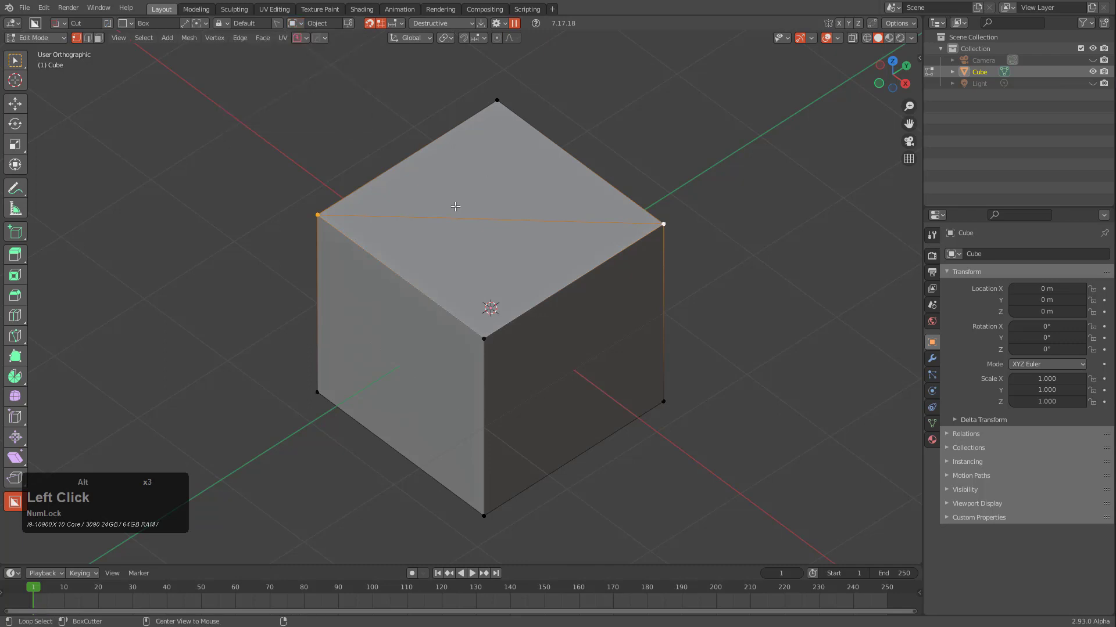
key(a)
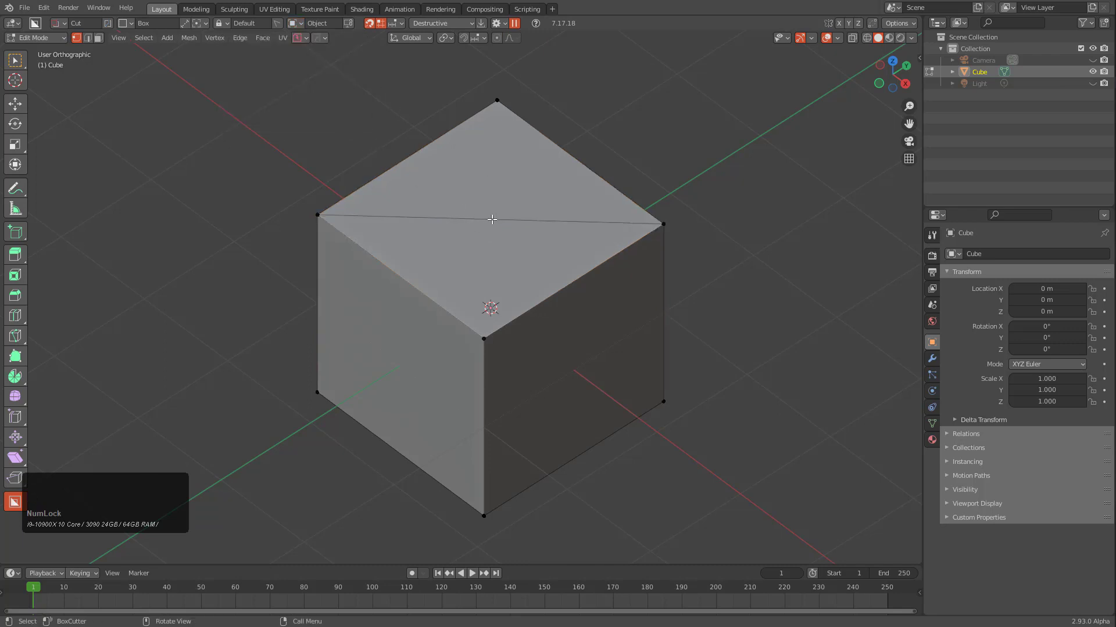
Step: Examine how the snapping grid aligns near the top face's diagonal edge, switching between Object Mode and Edit Mode
key(Tab)
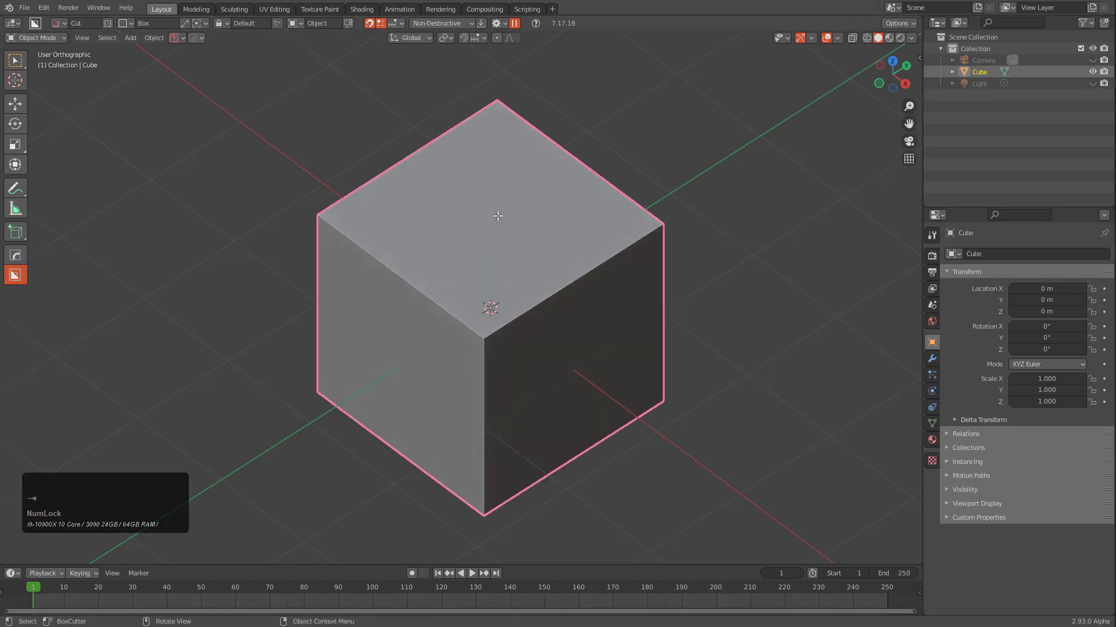
ctrl+click(493, 219)
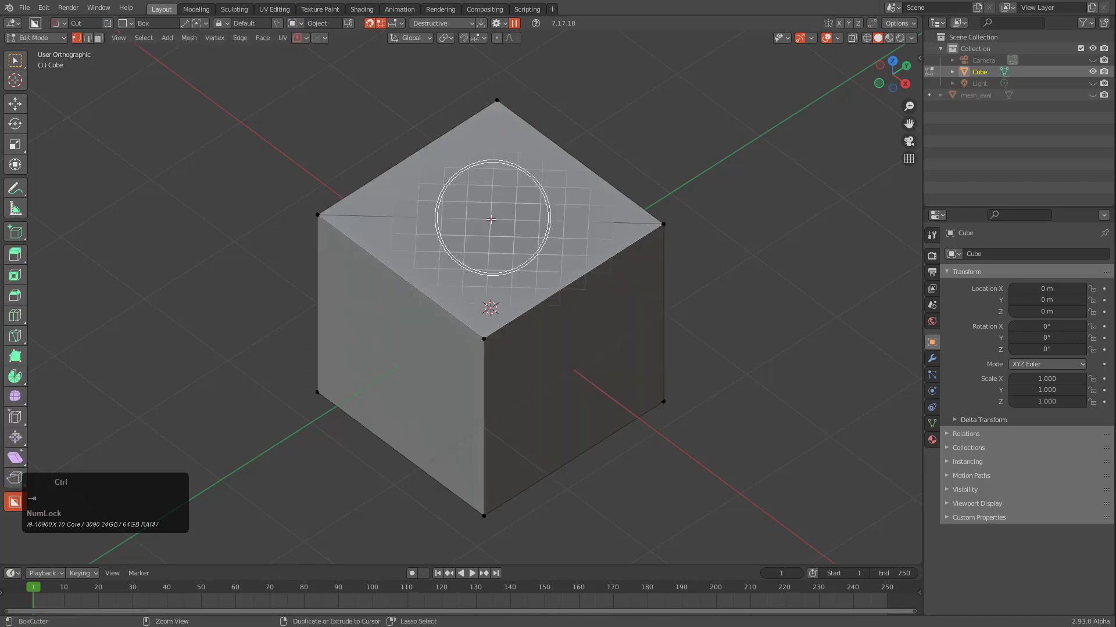
key(ctrl)
key(ctrl)
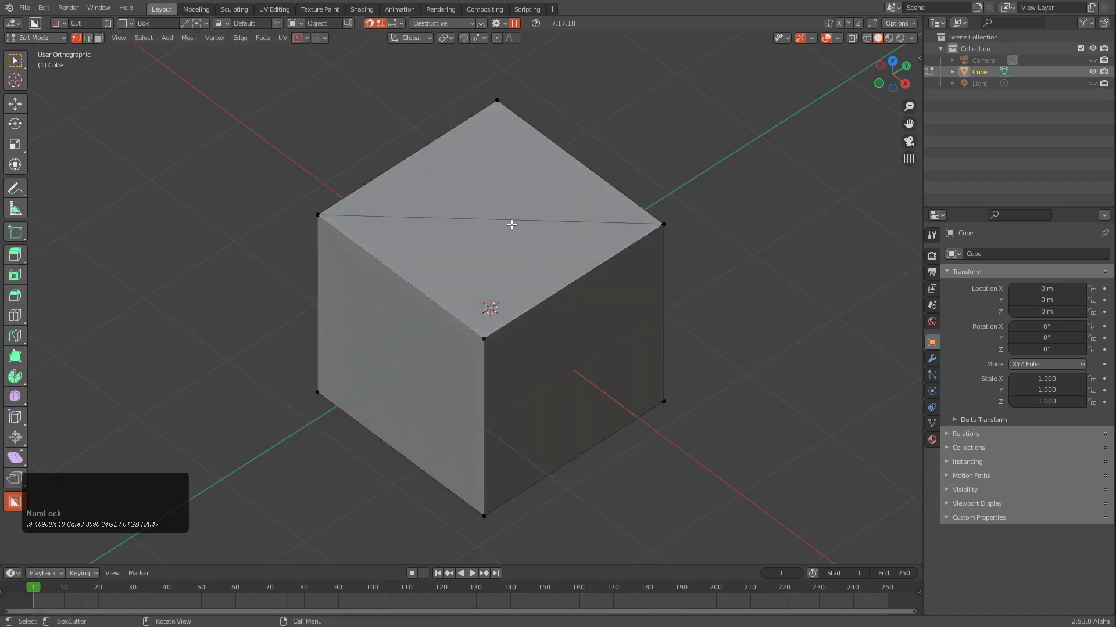
key(ctrl)
key(ctrl)
key(ctrl)
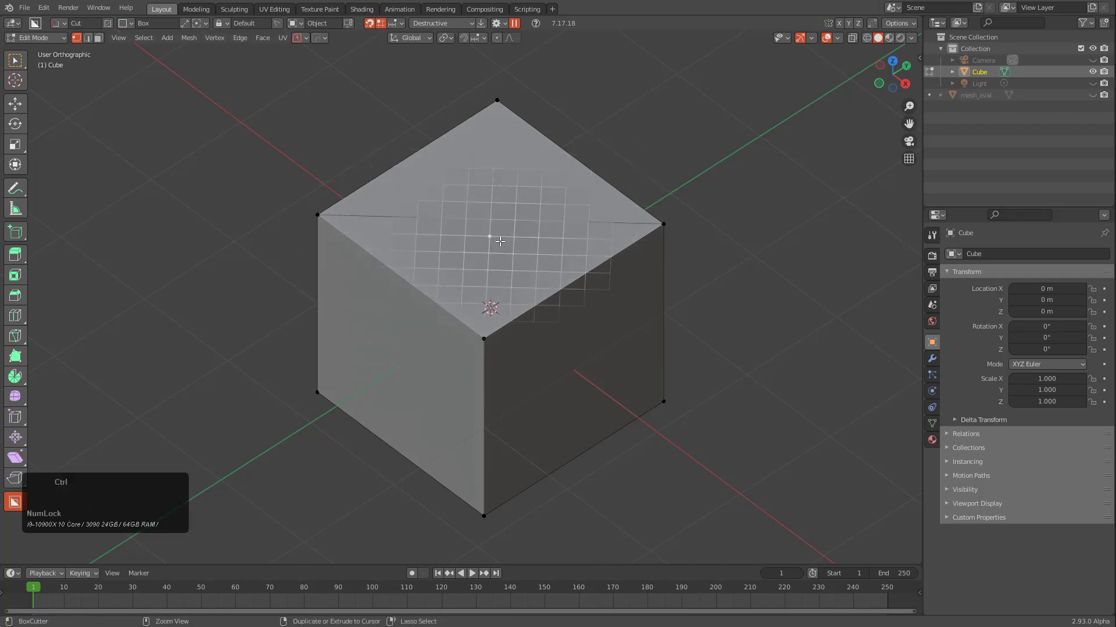
Step: Cut a recessed slot along the middle of the top face's diagonal edge, with multi-segment rounded ends
mouse_move(420, 206)
ctrl+mouse_down()
mouse_move(578, 235)
mouse_move(570, 251)
ctrl+mouse_up()
key(b)
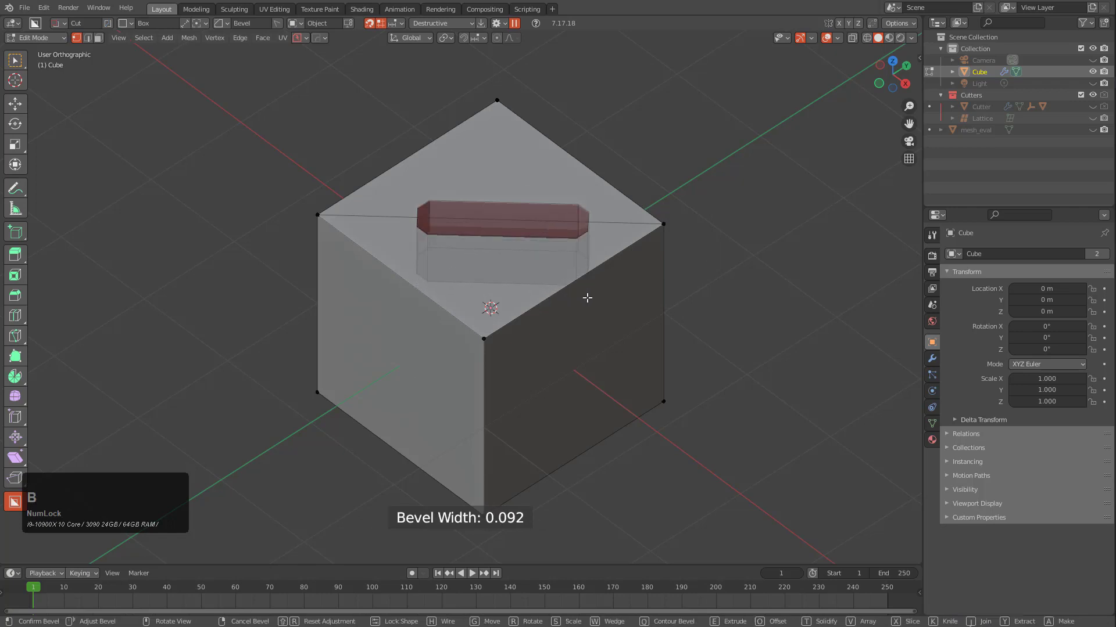
scroll(624, 295, up, 3)
click(624, 295)
Step: Cut a notch through the cube's left top corner in line with the diagonal, with a rounded bevel about 0.2 wide
middle_drag(514, 251, 485, 252)
scroll(485, 252, up, 2)
key(alt+a)
key(ctrl)
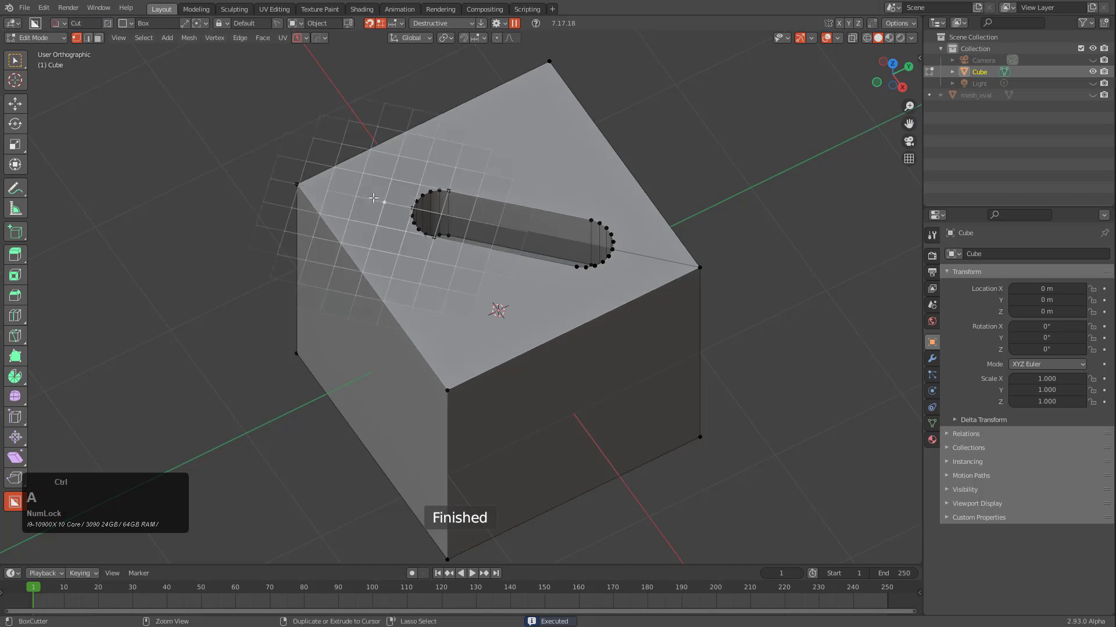
mouse_move(377, 216)
mouse_down()
mouse_move(249, 155)
mouse_move(243, 205)
mouse_move(298, 206)
mouse_up()
key(b)
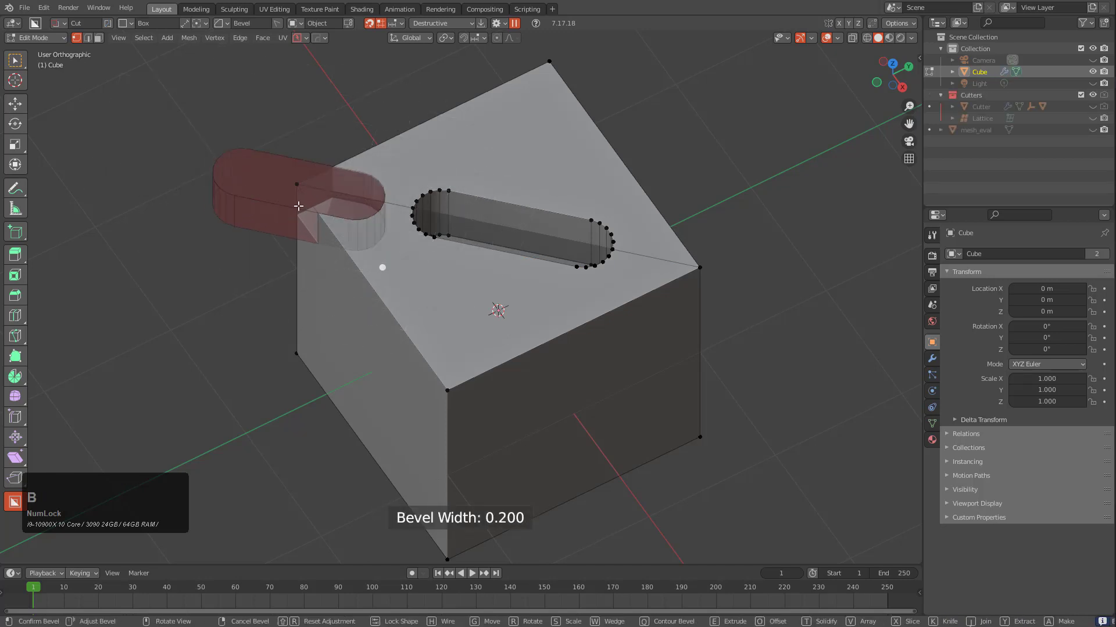
scroll(333, 209, up, 1)
click(333, 209)
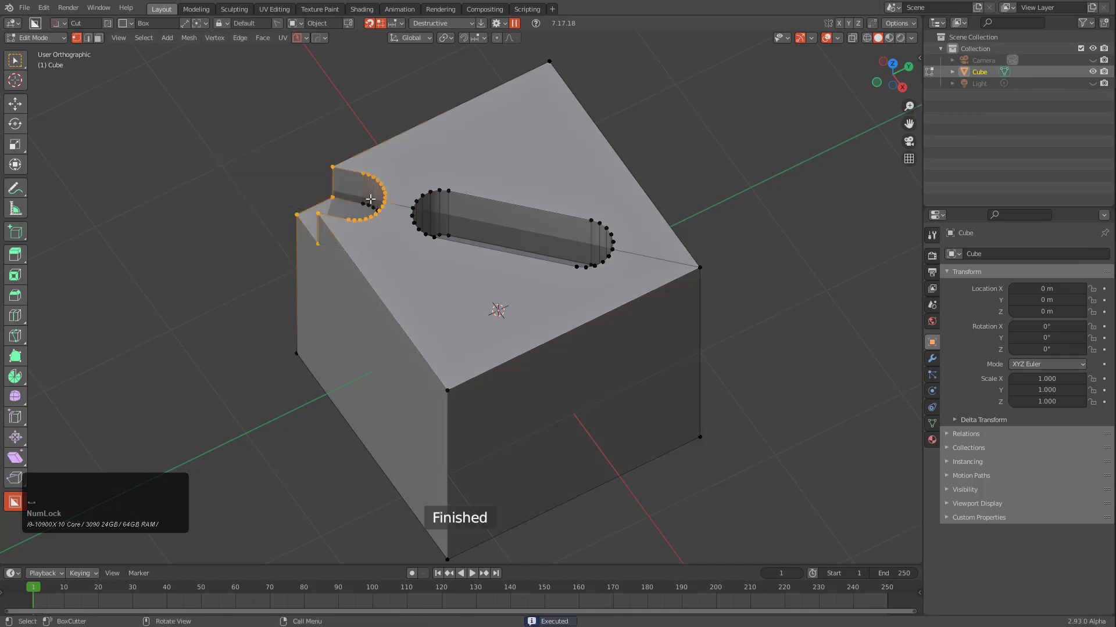
Step: Reduce the snapping grid to 0.04 and cut a small box between the rounded corner notch and the diagonal slot, extruded about 0.1
key(Tab)
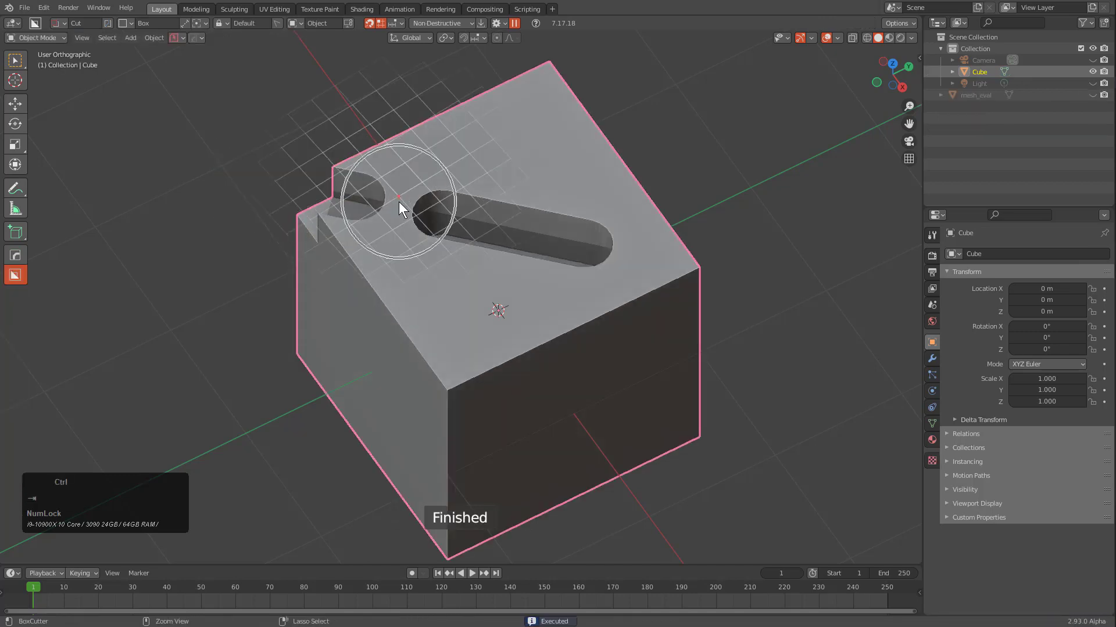
key(Tab)
scroll(384, 186, up, 1)
key(ctrl)
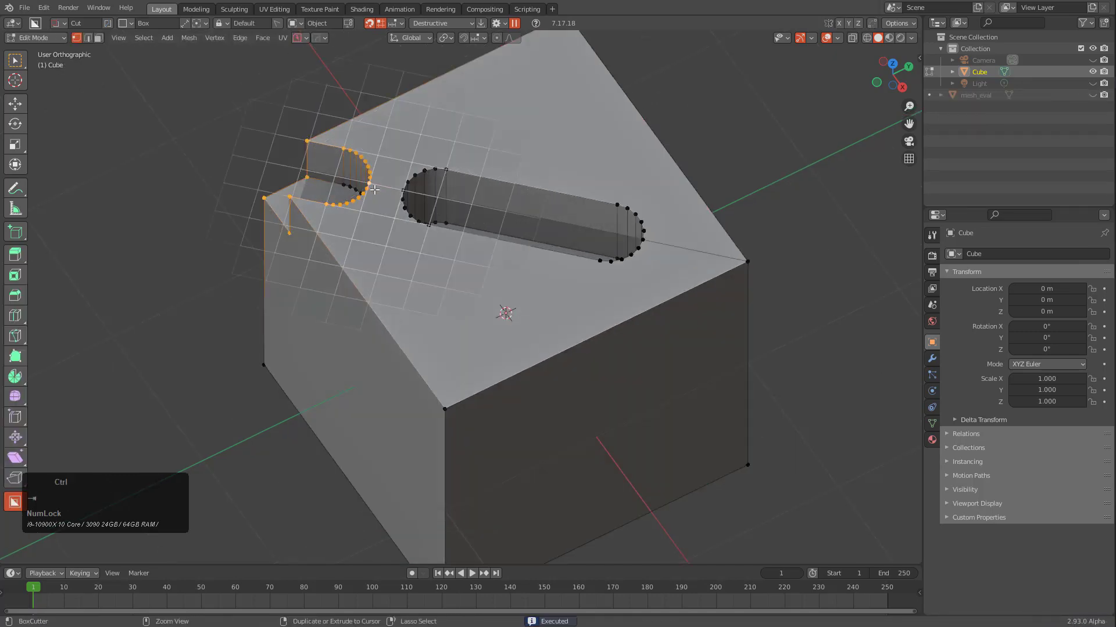
ctrl+scroll(385, 184, down, 4)
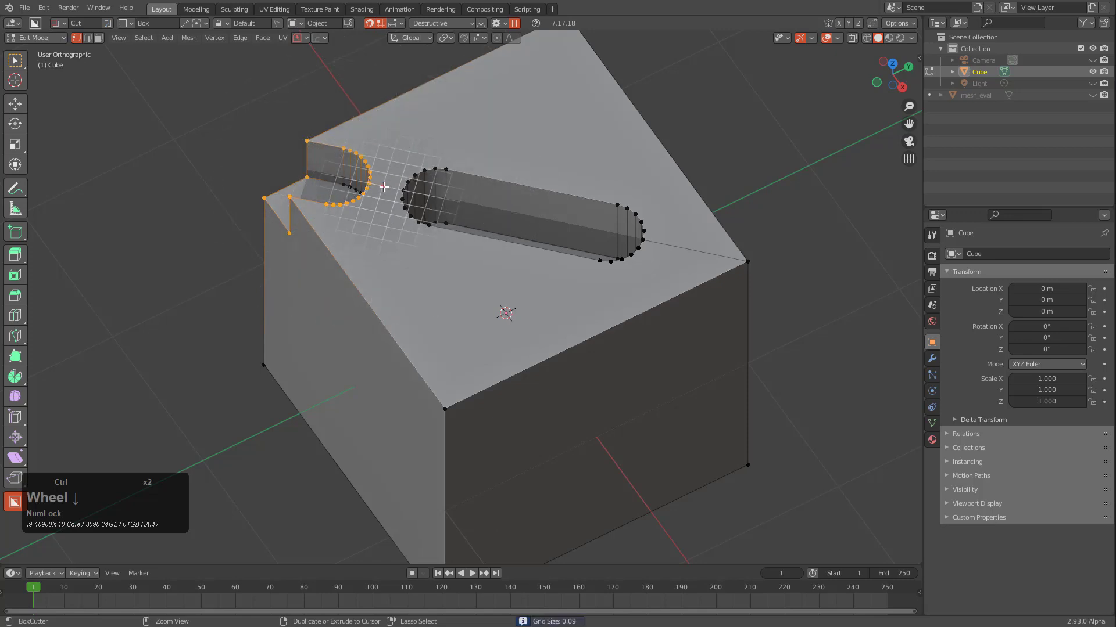
ctrl+scroll(384, 186, down, 3)
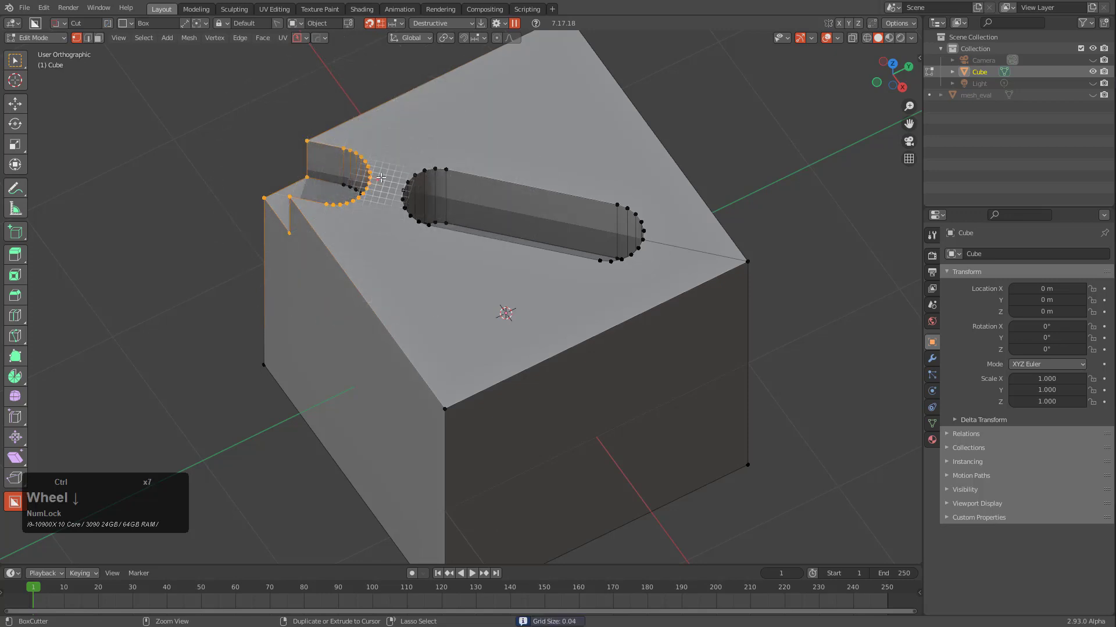
ctrl+drag(382, 177, 384, 216)
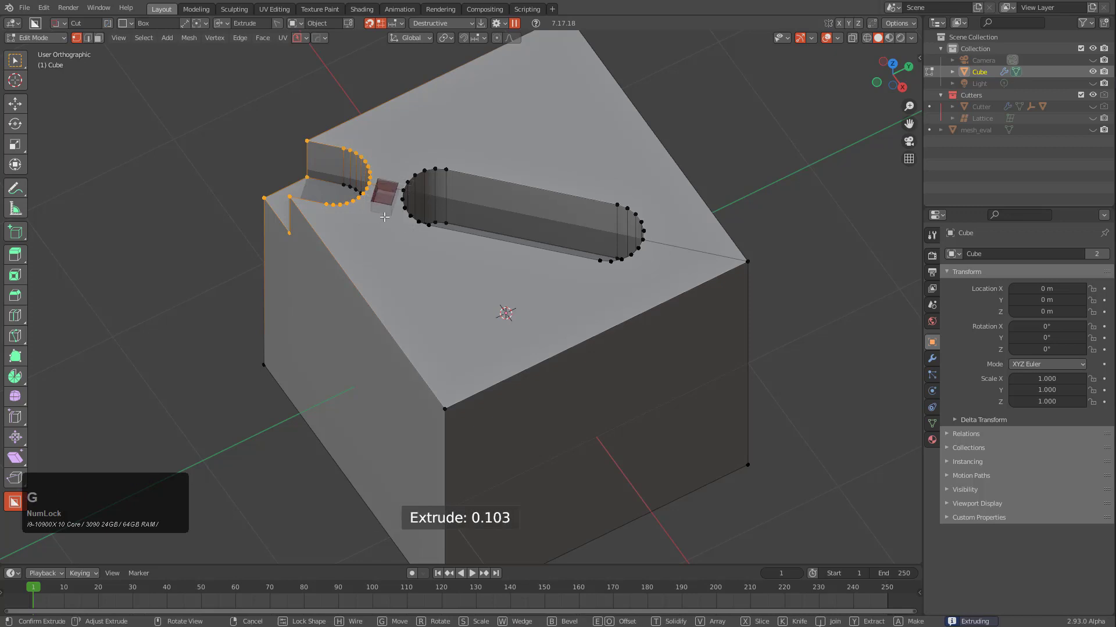
key(g)
click(389, 210)
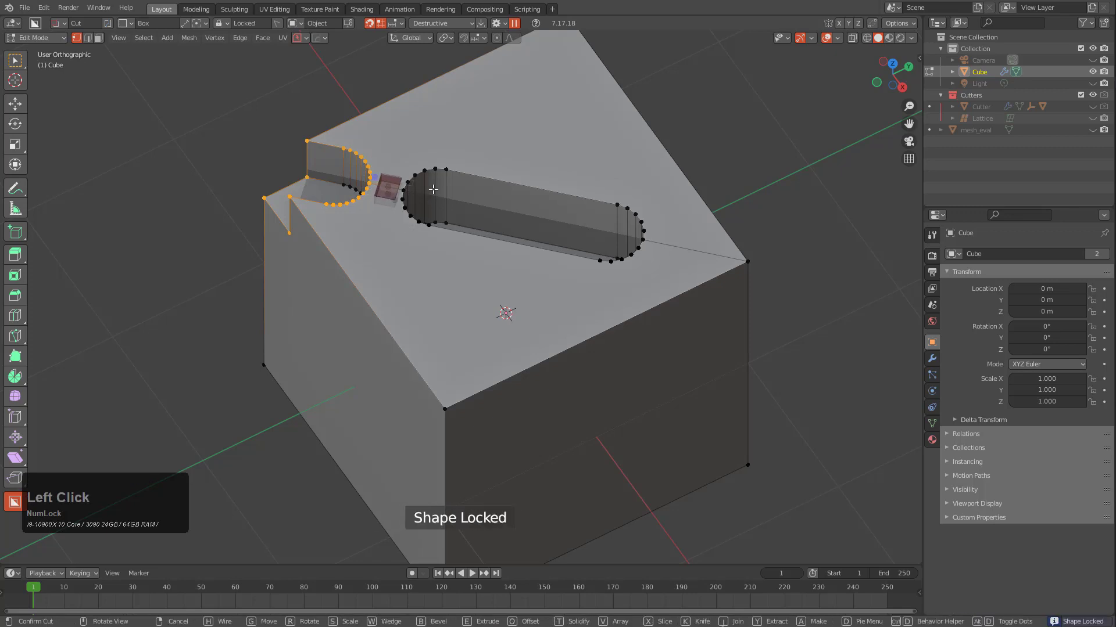
click(405, 176)
scroll(476, 241, down, 1)
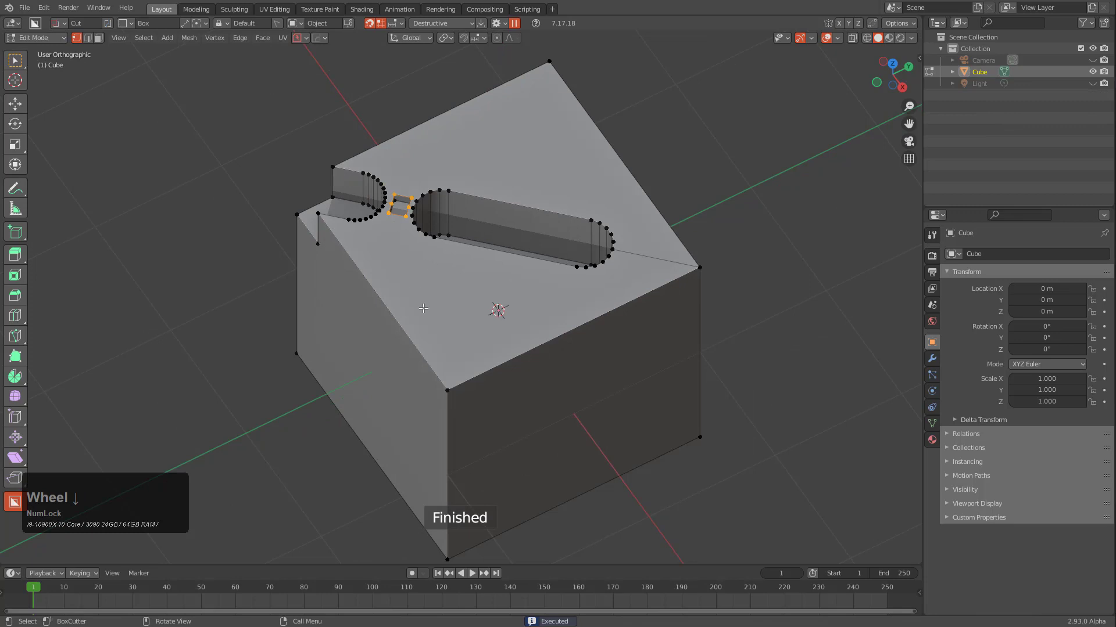
middle_drag(424, 308, 420, 285)
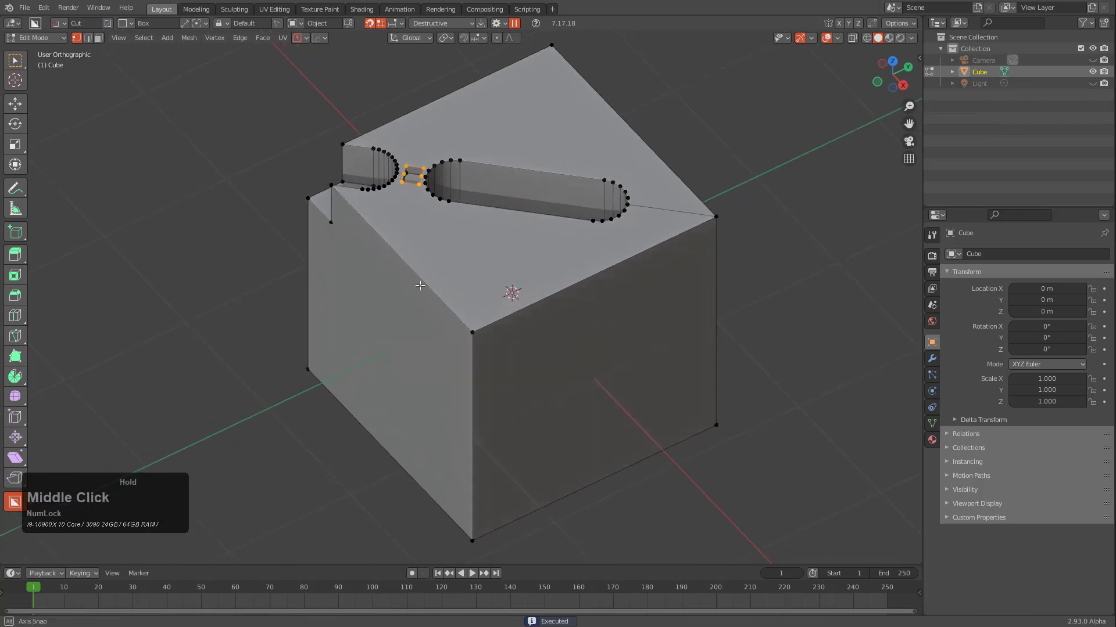
Step: Select the diagonal slot's far long edge as the active edge for alignment and set the snapping grid to 0.20
key(a)
click(296, 24)
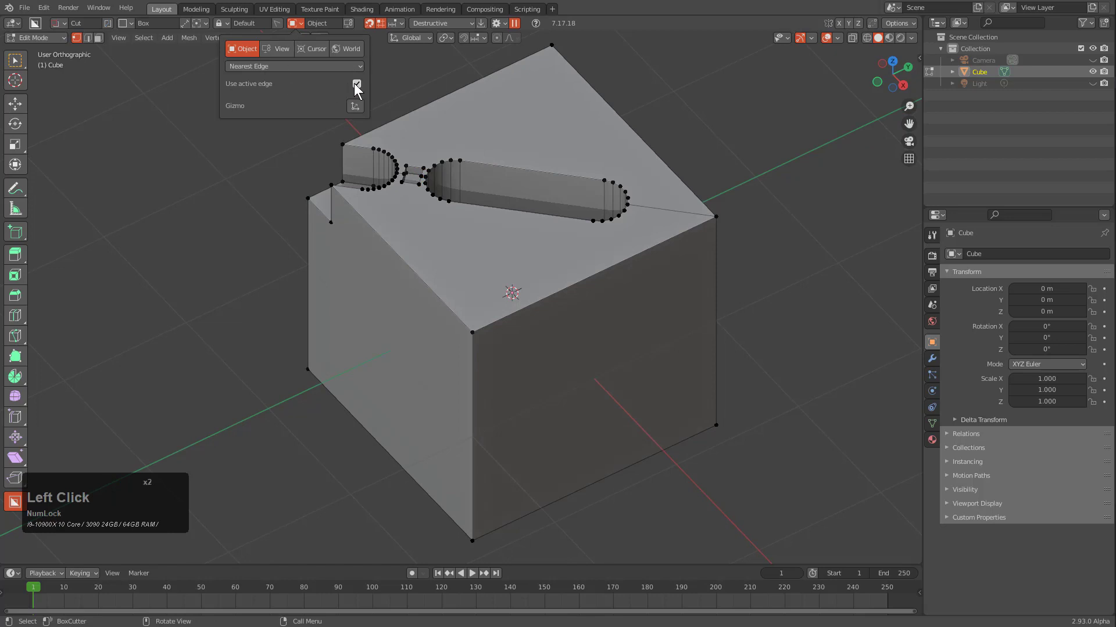
key(2)
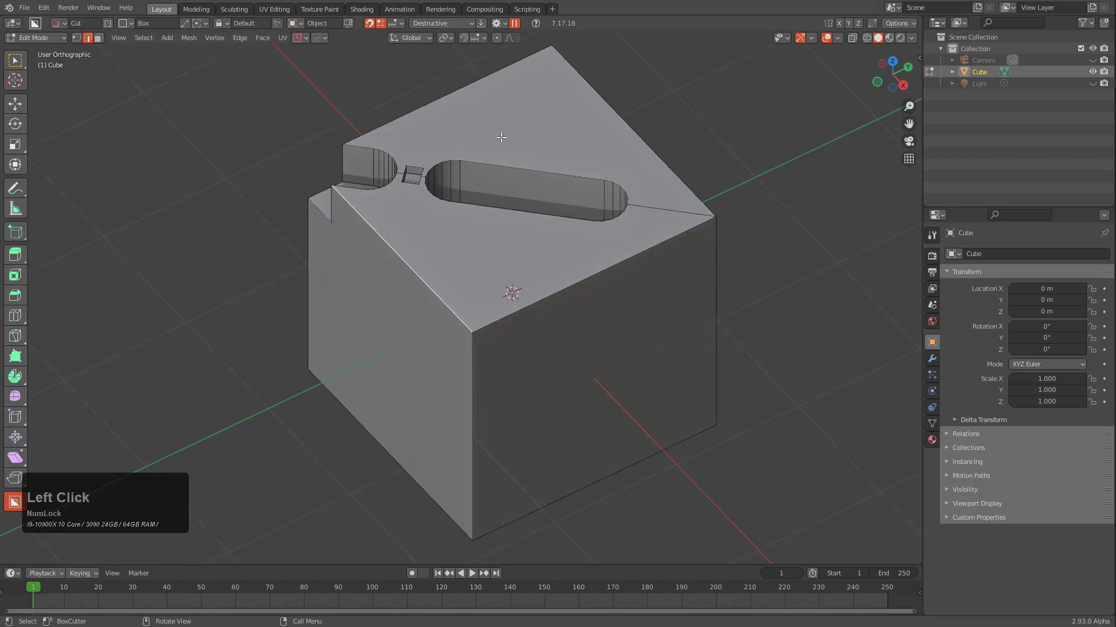
click(504, 173)
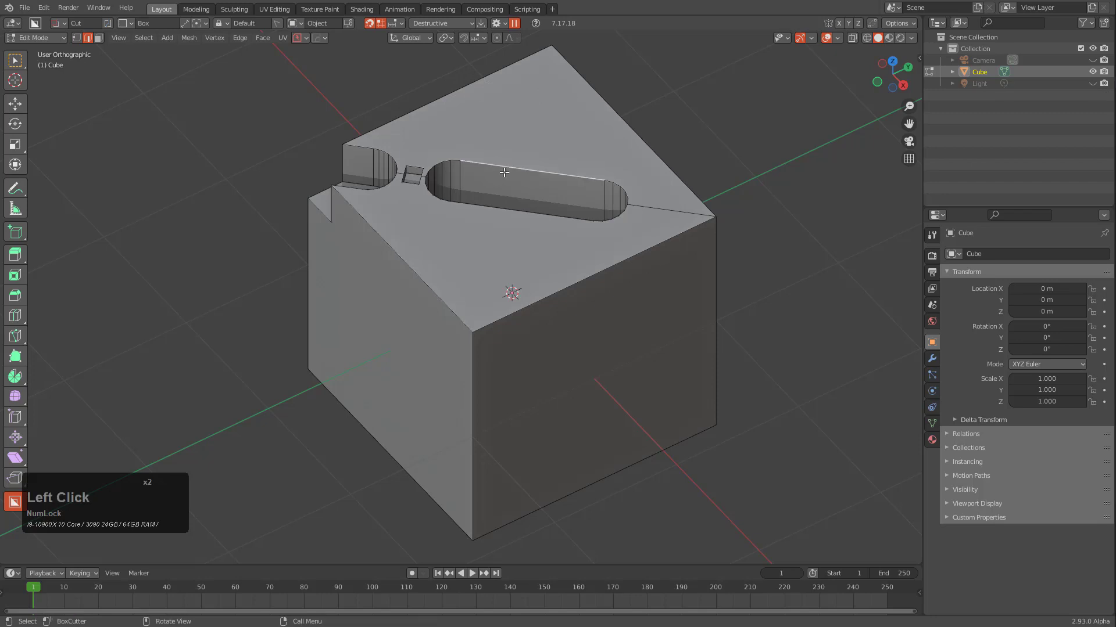
key(ctrl)
ctrl+scroll(255, 244, up, 1)
key(ctrl)
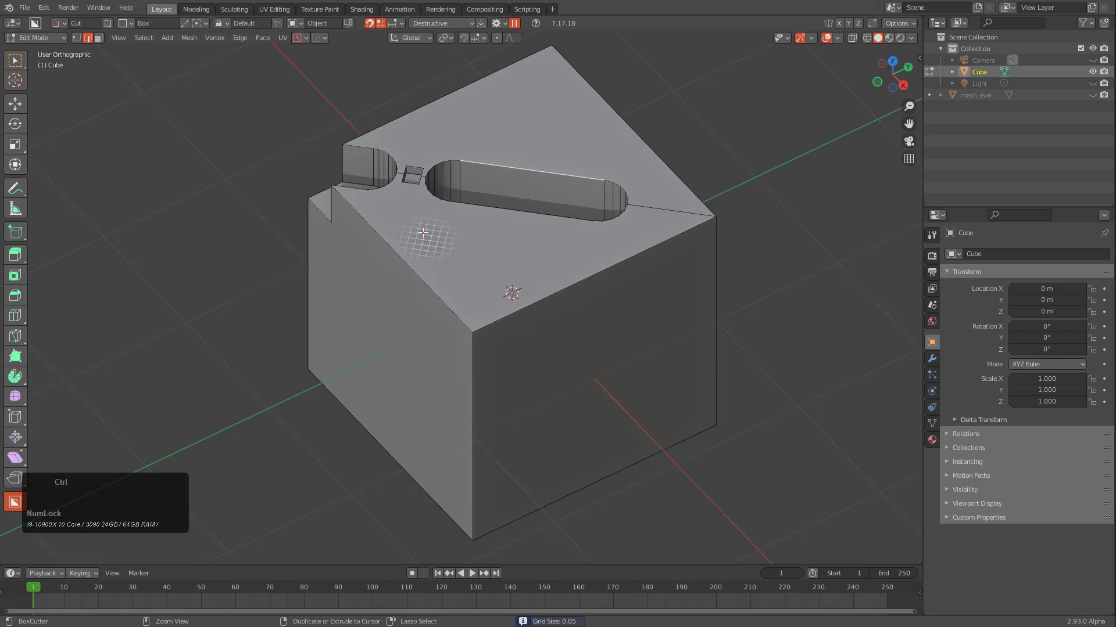
ctrl+scroll(418, 244, up, 2)
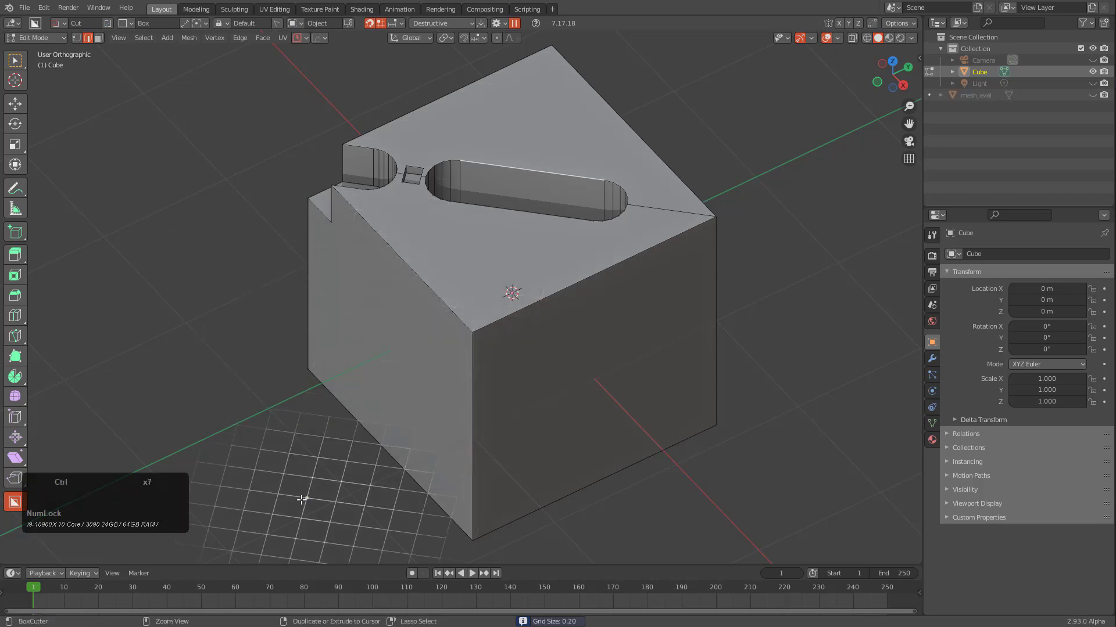
Step: Cut a large step into the top face's near corner parallel to the slot, with chamfered cutter corners about 0.066 wide
drag(302, 499, 620, 235)
key(b)
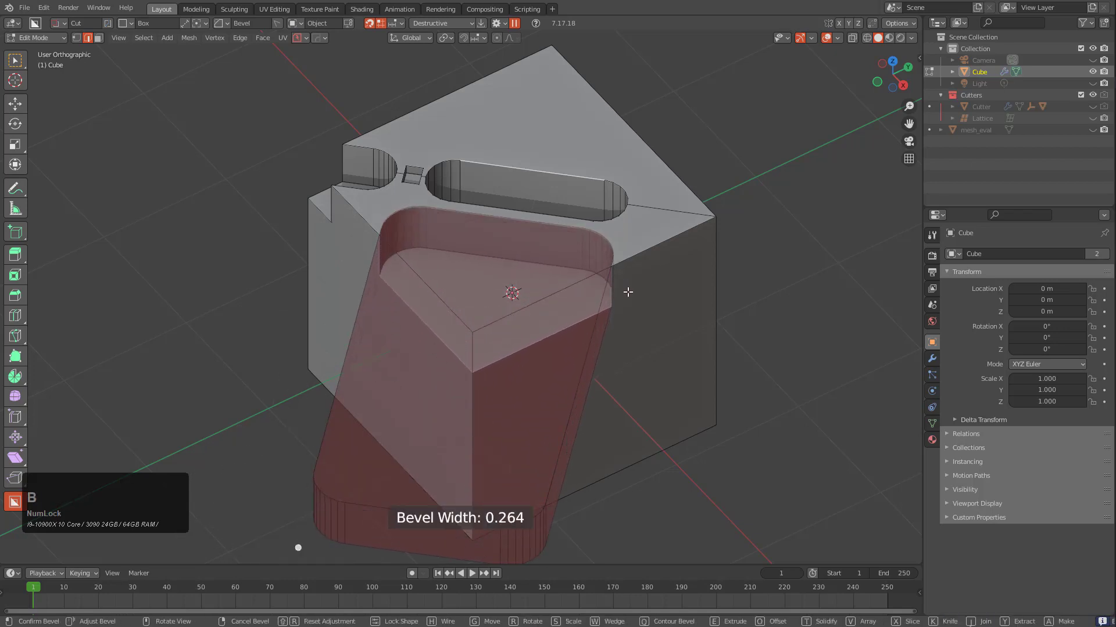
scroll(593, 287, down, 10)
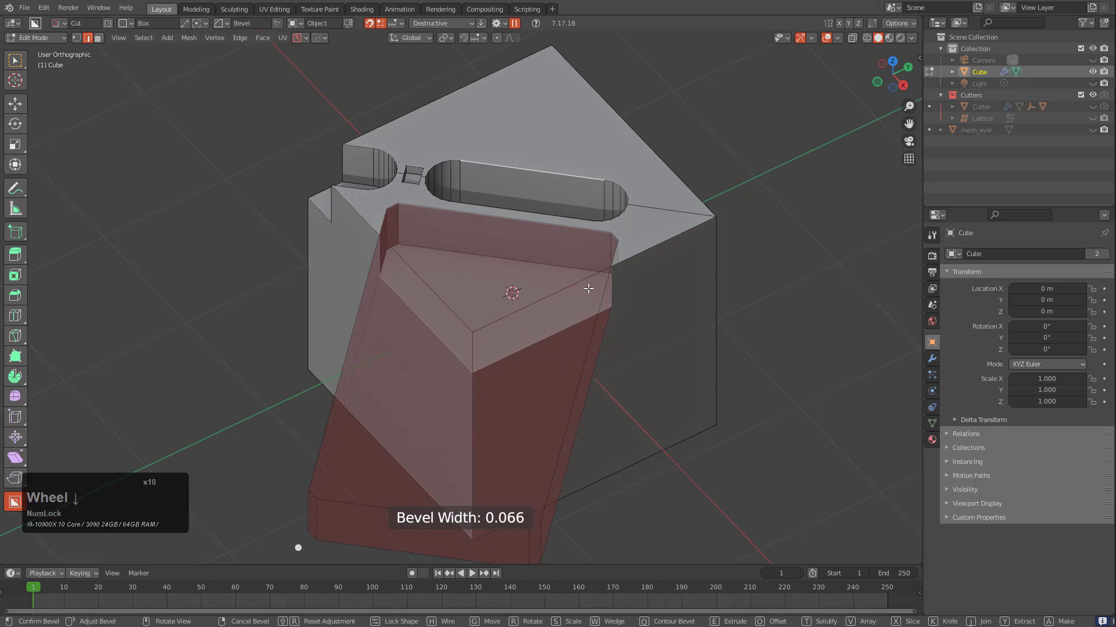
click(588, 288)
Step: Cut a recess about 0.28 deep into the top face's far corner and a full-depth notch through the far left side, about 2.015 deep
drag(501, 135, 607, 99)
click(612, 81)
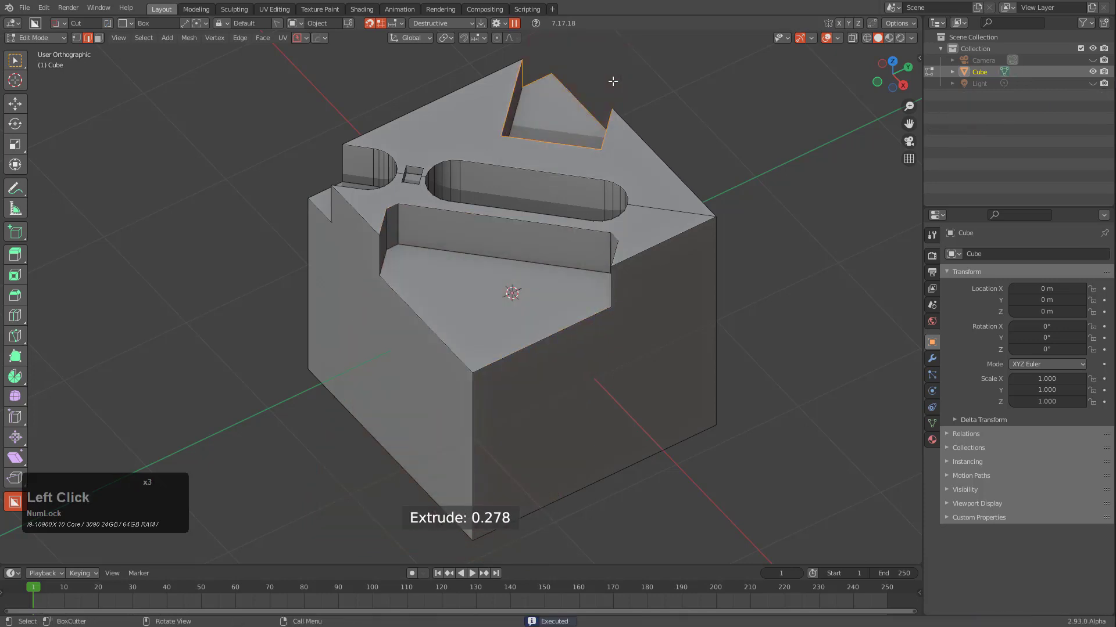
click(512, 135)
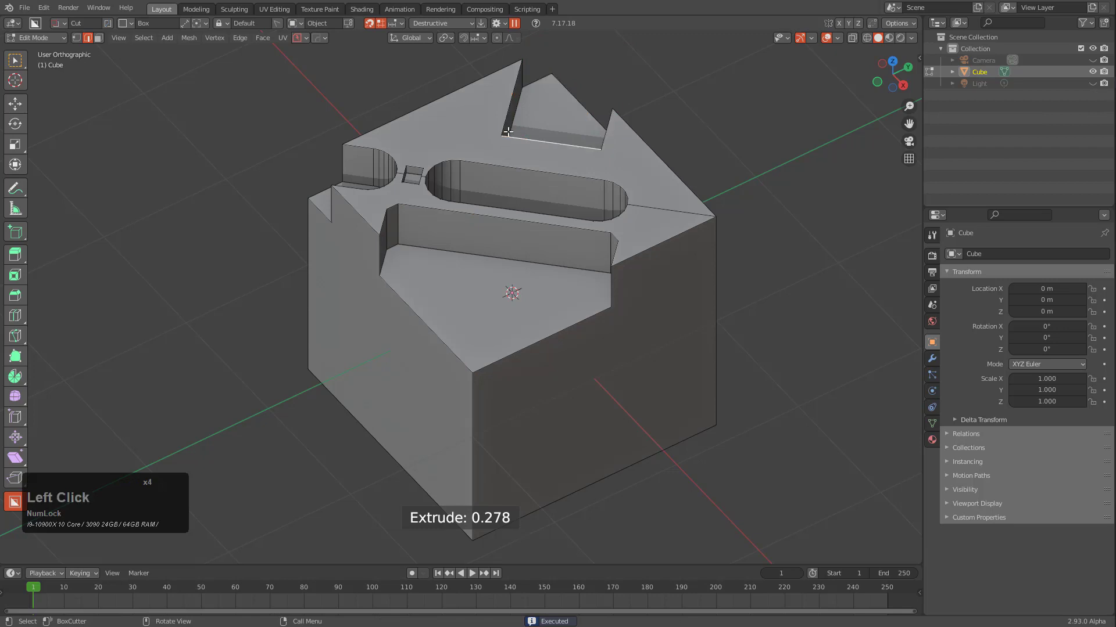
key(ctrl)
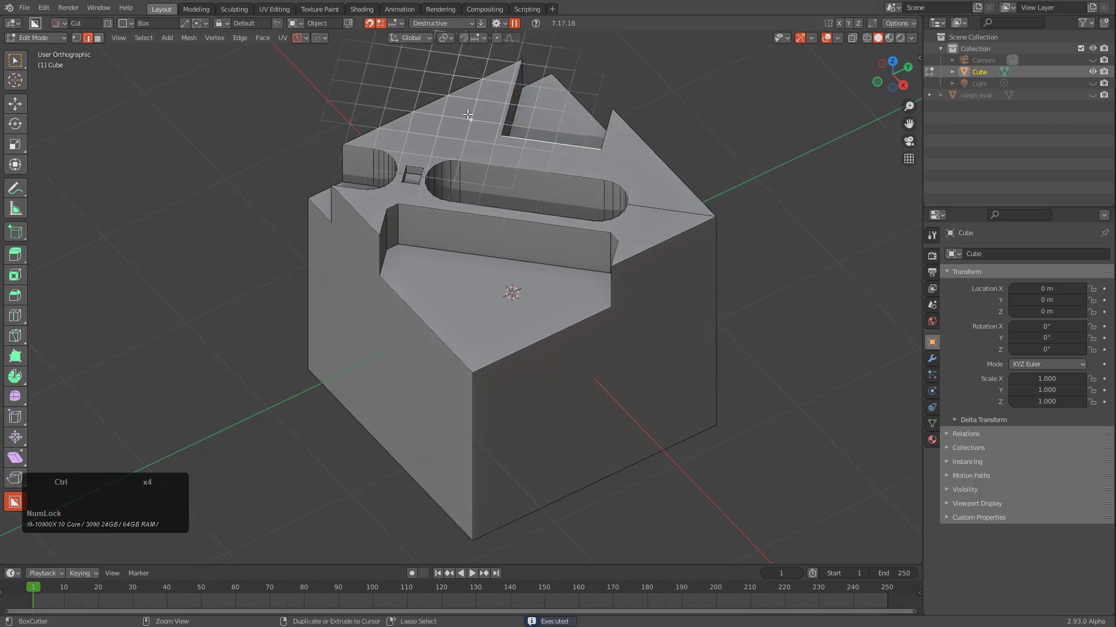
mouse_move(468, 114)
mouse_down()
mouse_move(430, 64)
mouse_move(393, 42)
mouse_up()
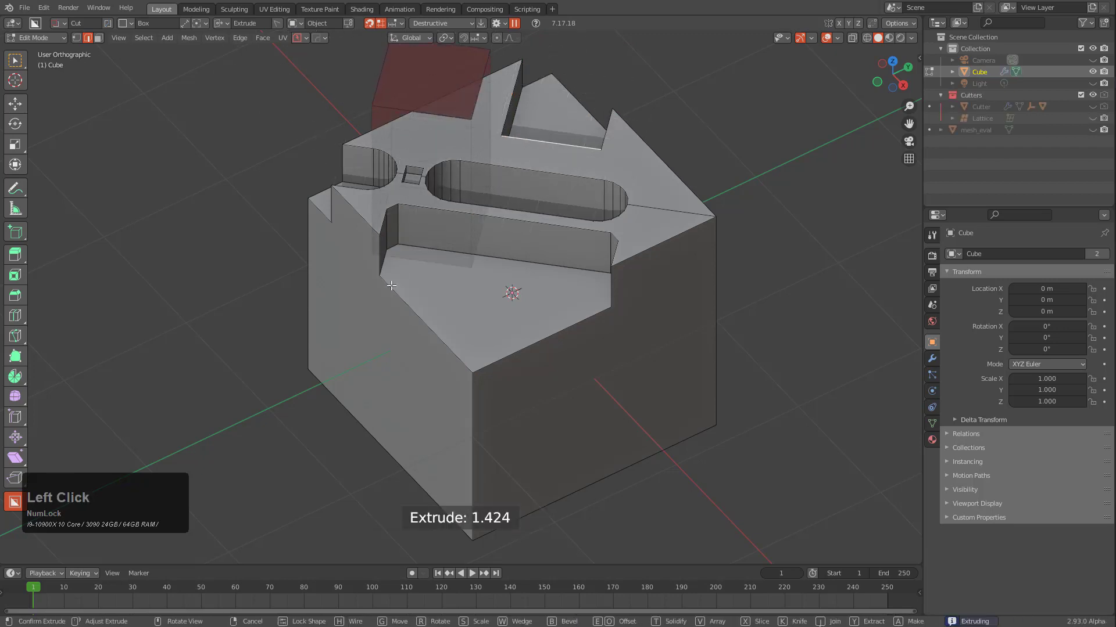
click(399, 459)
Step: Select the far recess's side edge and cut a full-depth notch through the far right side, extruded about 2.015
key(ctrl)
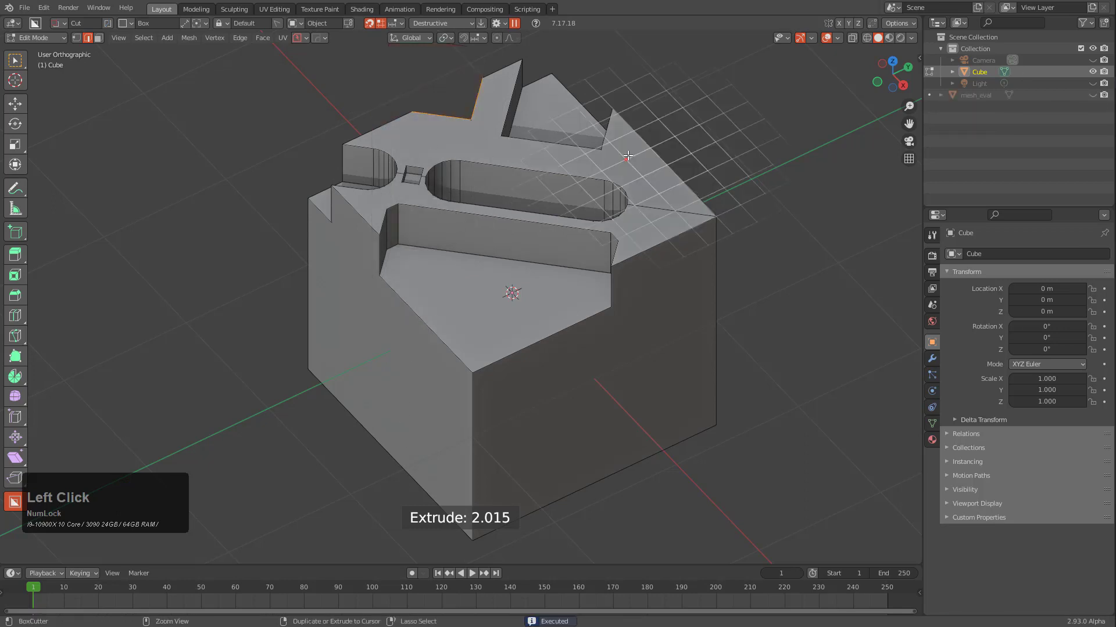
double_click(497, 132)
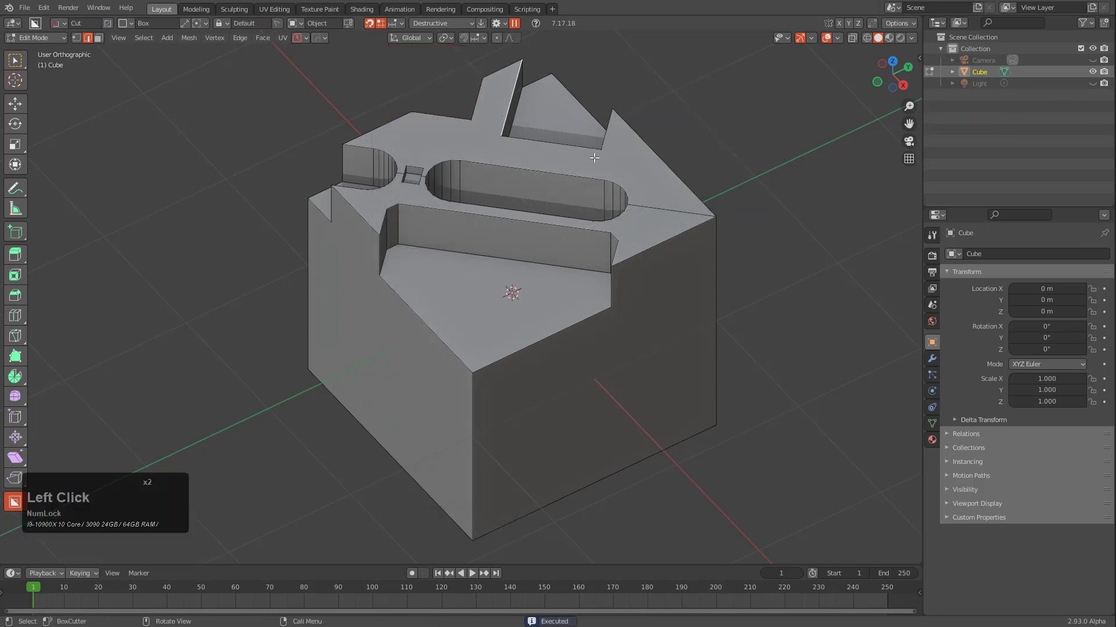
key(ctrl)
ctrl+drag(614, 158, 823, 98)
click(715, 419)
key(ctrl)
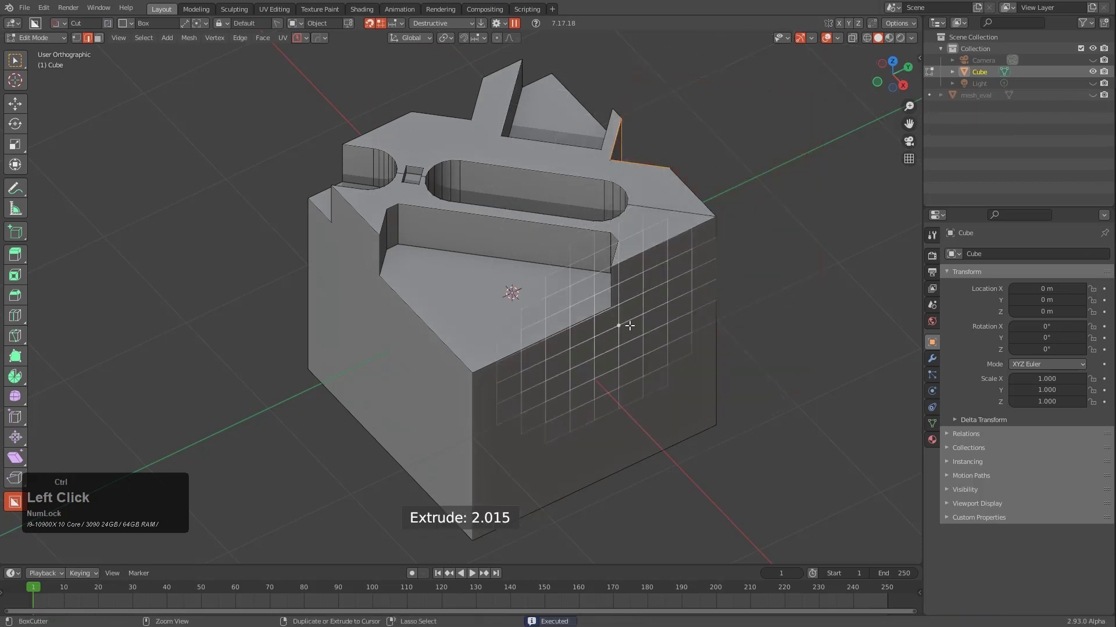
Step: Knife a diagonal edge across the upper left corner of the front-right side face and select only that edge
middle_drag(607, 404, 553, 369)
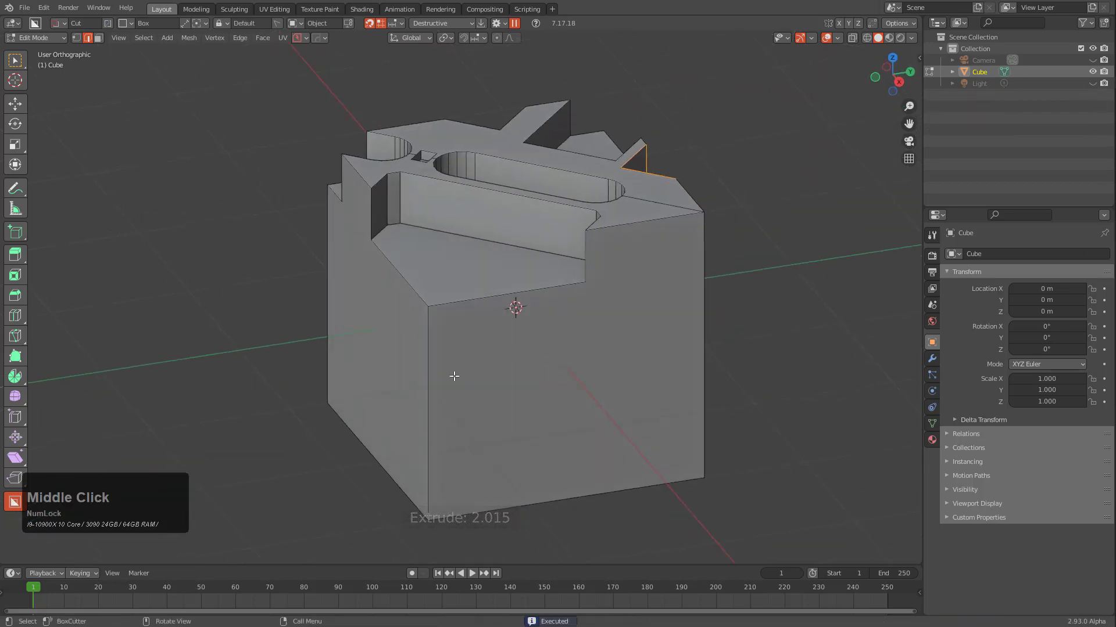
key(k)
click(428, 349)
click(470, 301)
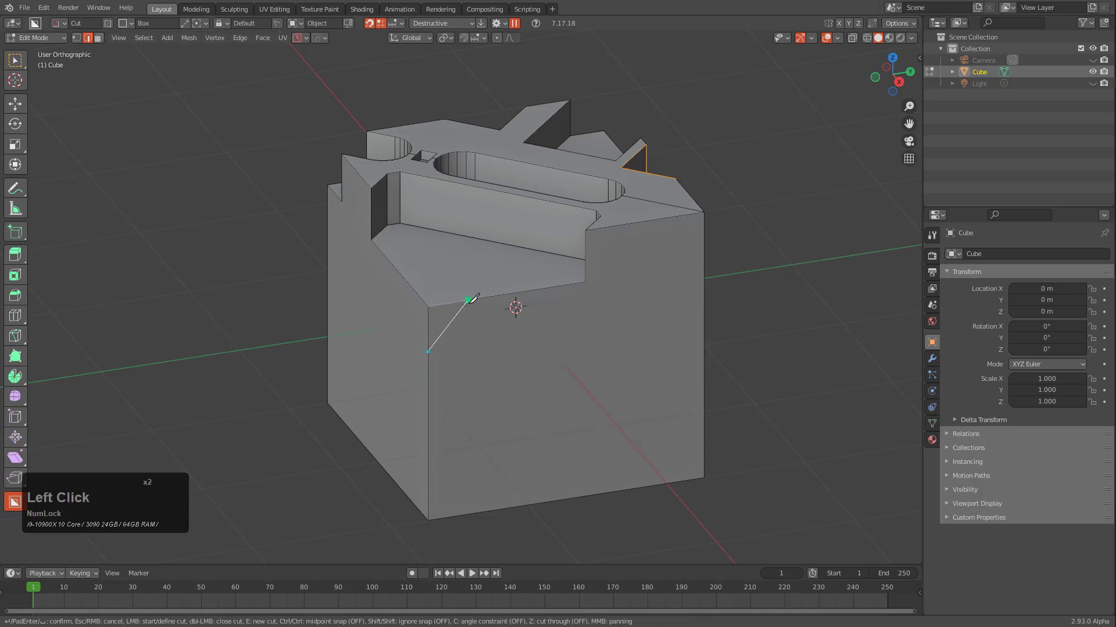
key(KP_Enter)
scroll(490, 361, up, 1)
key(alt+a)
shift+click(462, 340)
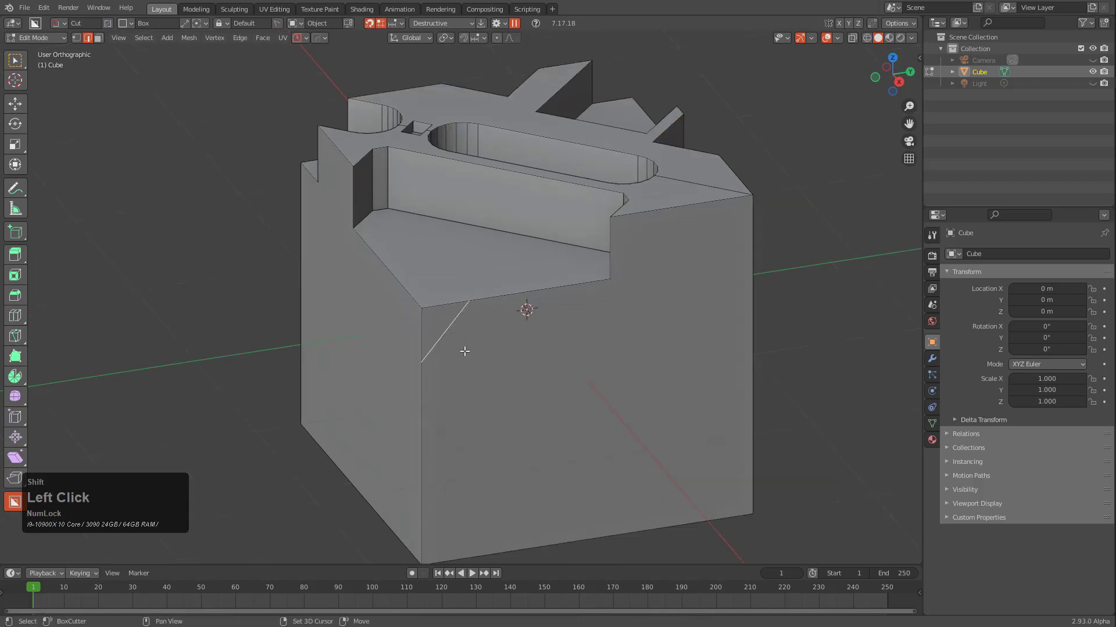
Step: Set the snapping grid to 0.10 and cut a narrow slot parallel to the knifed edge, extruded about 0.275
shift+middle_drag(465, 351, 456, 296)
key(ctrl)
ctrl+scroll(469, 279, down, 1)
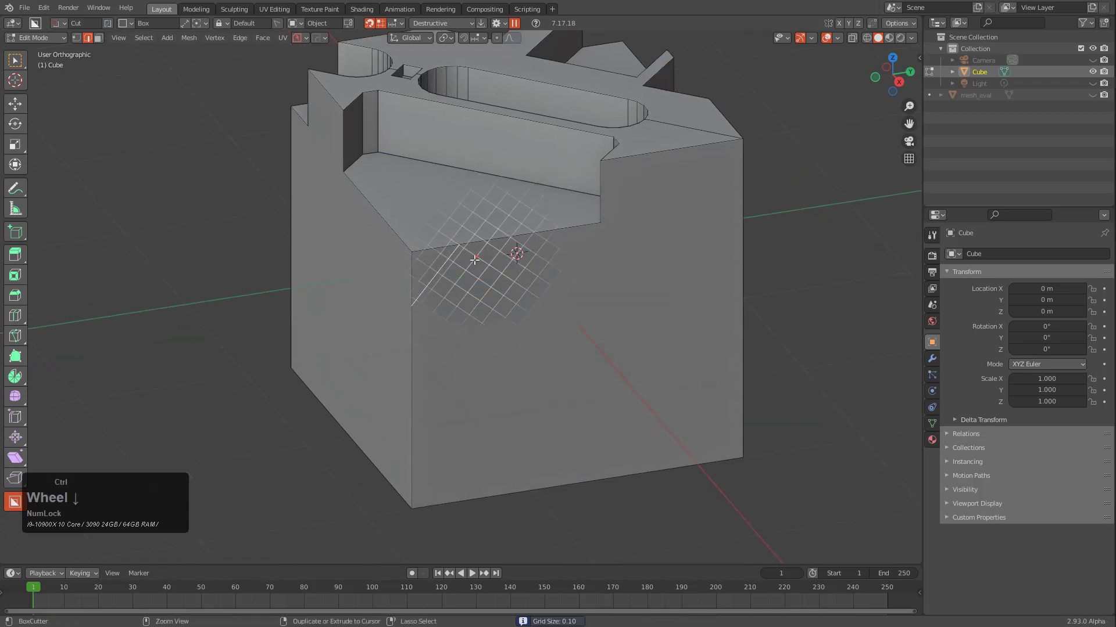
ctrl+drag(474, 260, 425, 332)
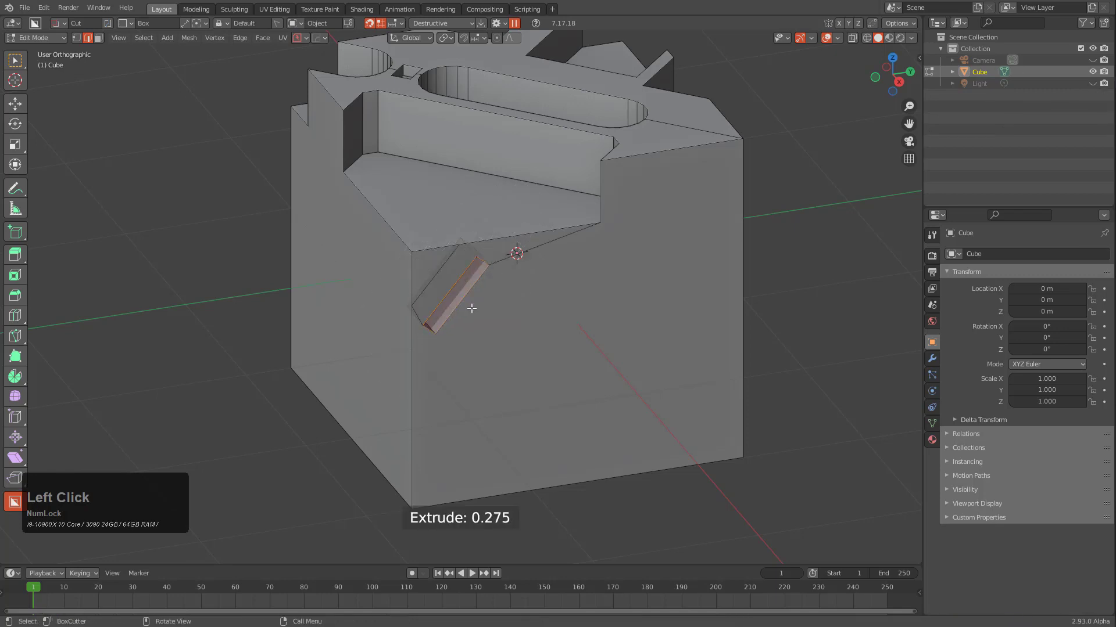
click(501, 290)
Step: Cut the second and third narrow slots beside the first, parallel to the knifed edge, extruded about 0.195 and 0.119
ctrl+drag(514, 274, 455, 347)
key(Escape)
click(437, 283)
key(ctrl)
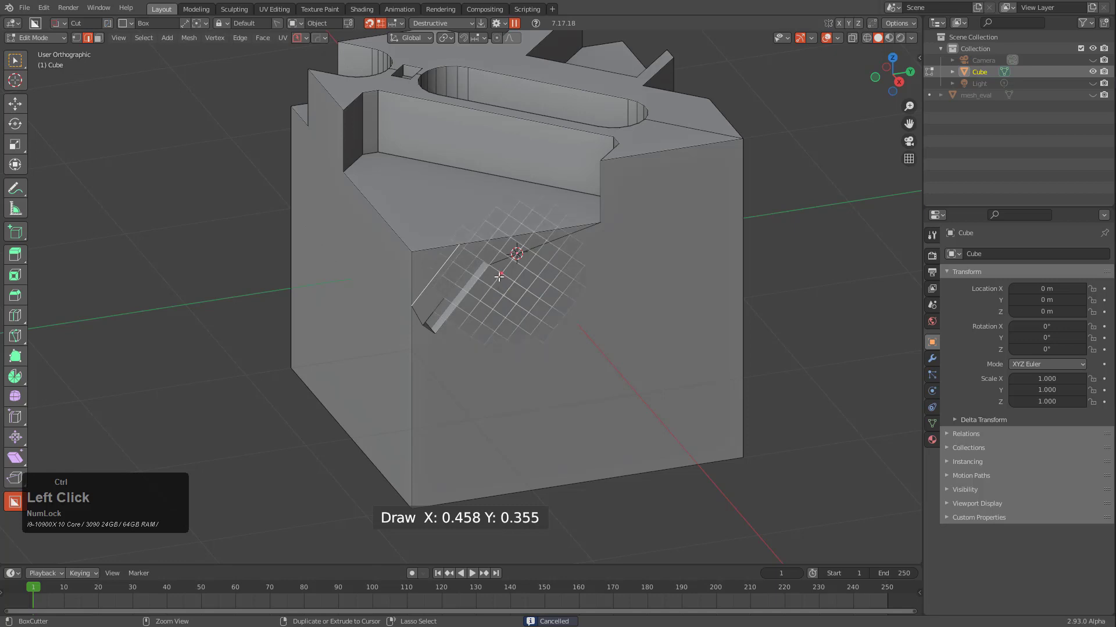
ctrl+drag(499, 277, 458, 350)
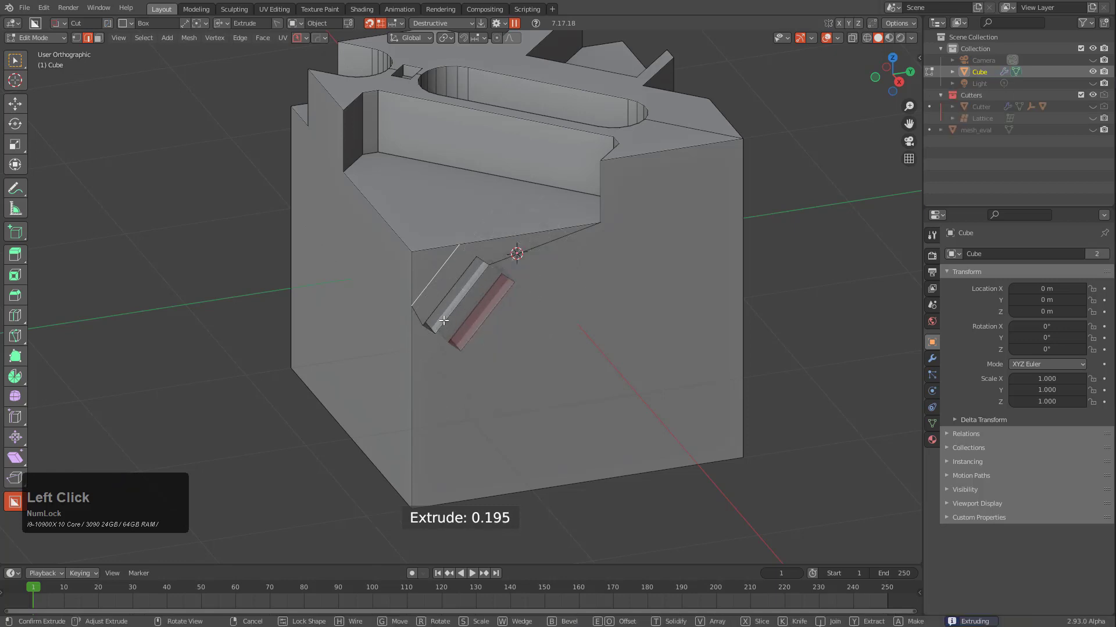
click(546, 302)
key(ctrl)
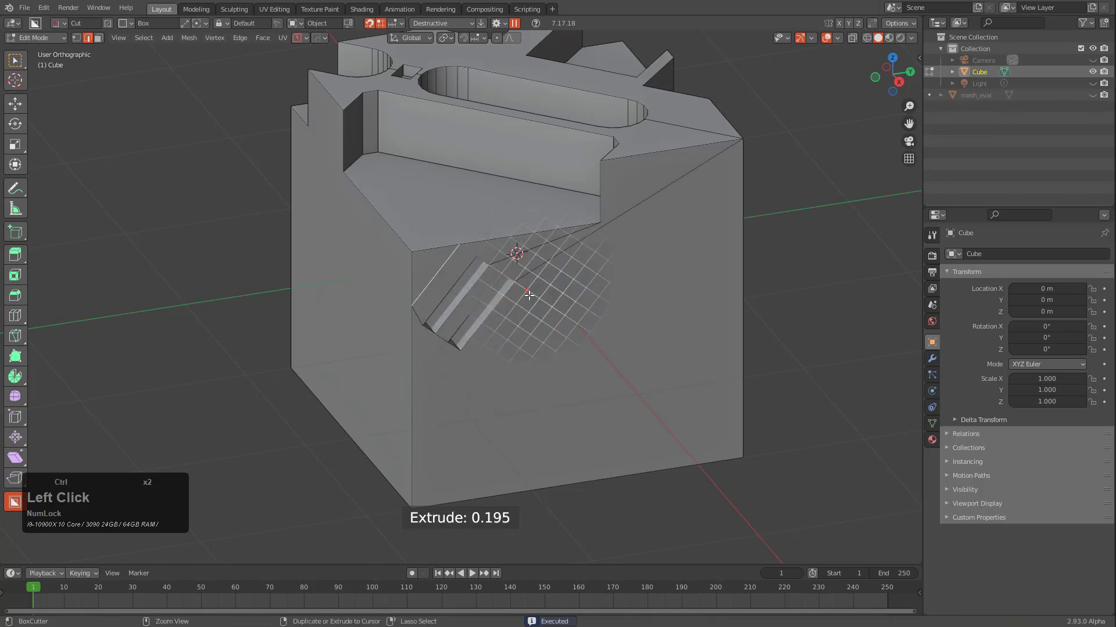
ctrl+drag(529, 295, 485, 359)
click(476, 335)
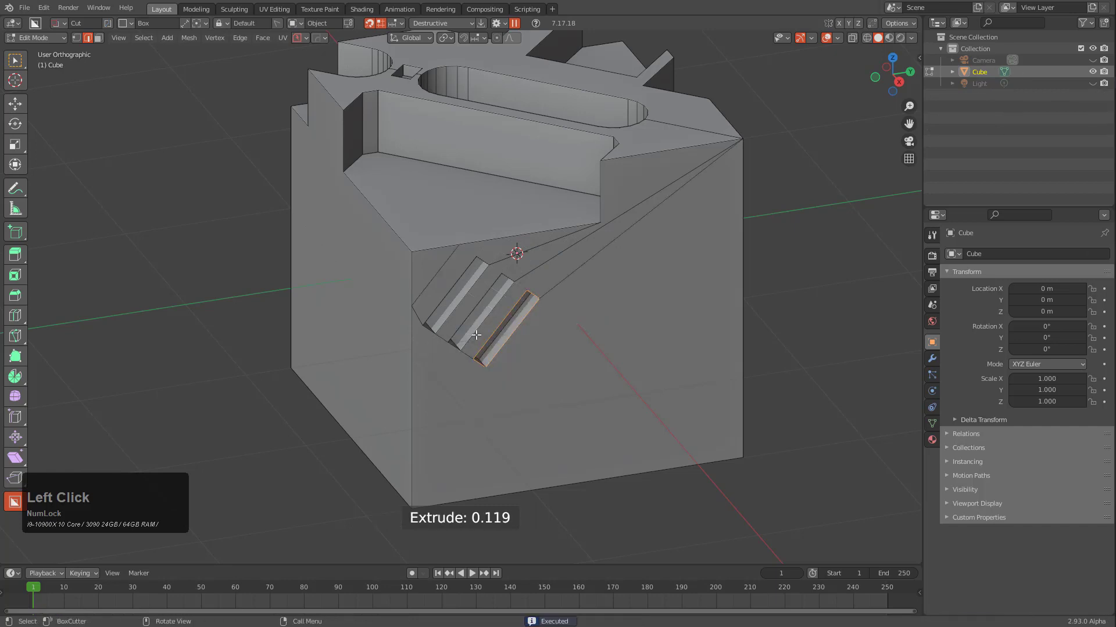
Step: Cut the fourth and fifth parallel slots in the same row, extruded about 0.193 and 0.175
key(ctrl)
ctrl+drag(553, 303, 501, 377)
click(479, 341)
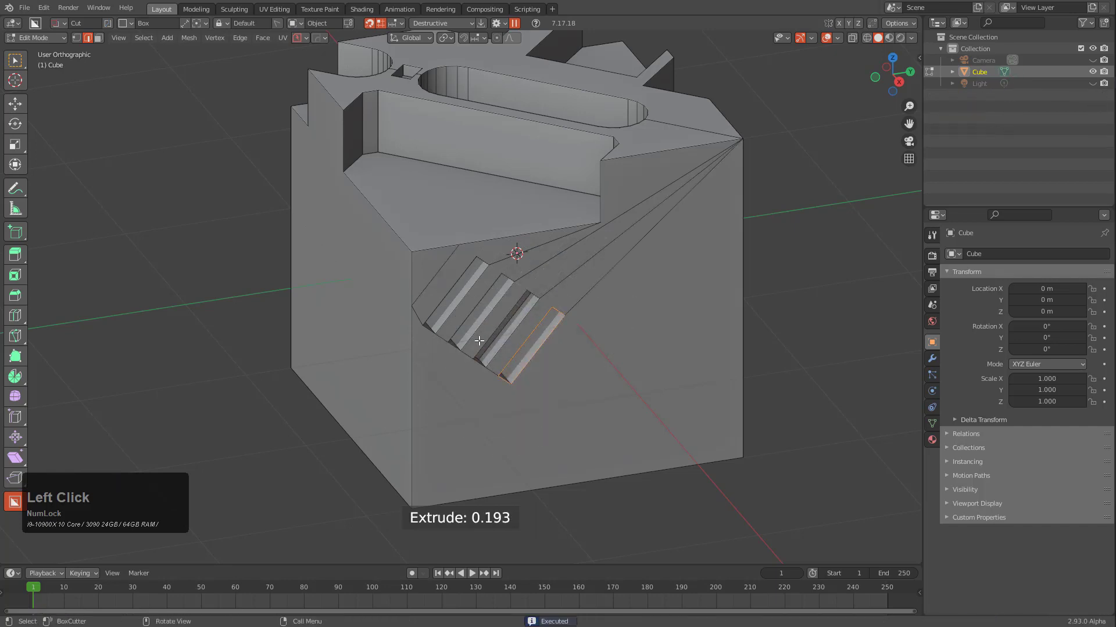
click(431, 287)
ctrl+drag(577, 331, 541, 400)
click(493, 364)
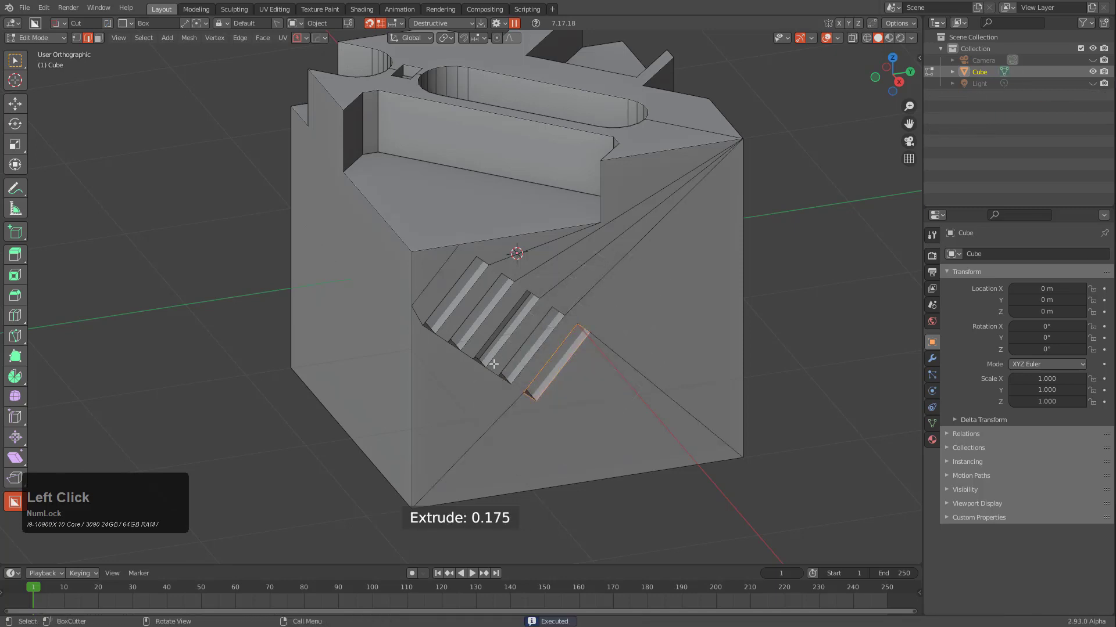
Step: Complete the vent row with a sixth and seventh parallel slot, extruded about 0.126 and 0.189
click(436, 279)
ctrl+drag(604, 345, 557, 414)
click(426, 278)
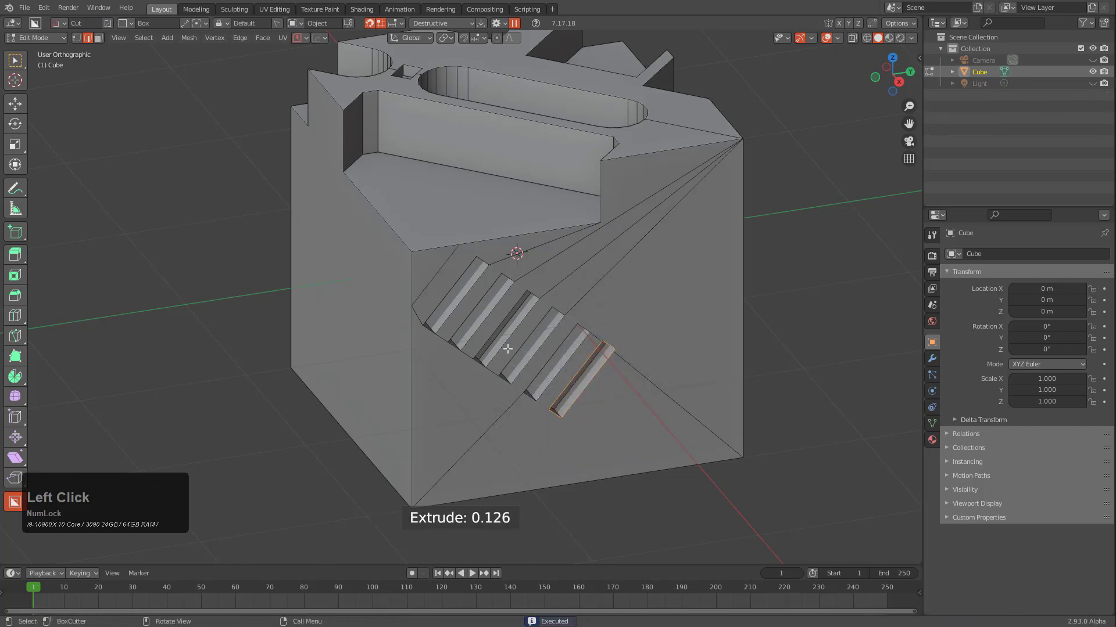
key(ctrl)
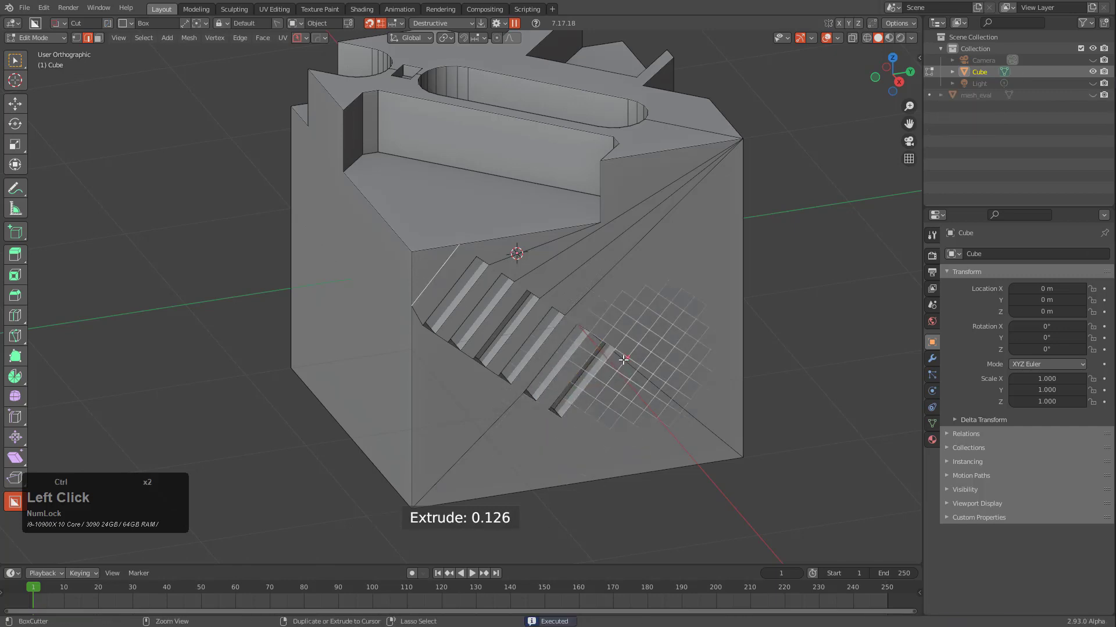
ctrl+drag(630, 355, 580, 430)
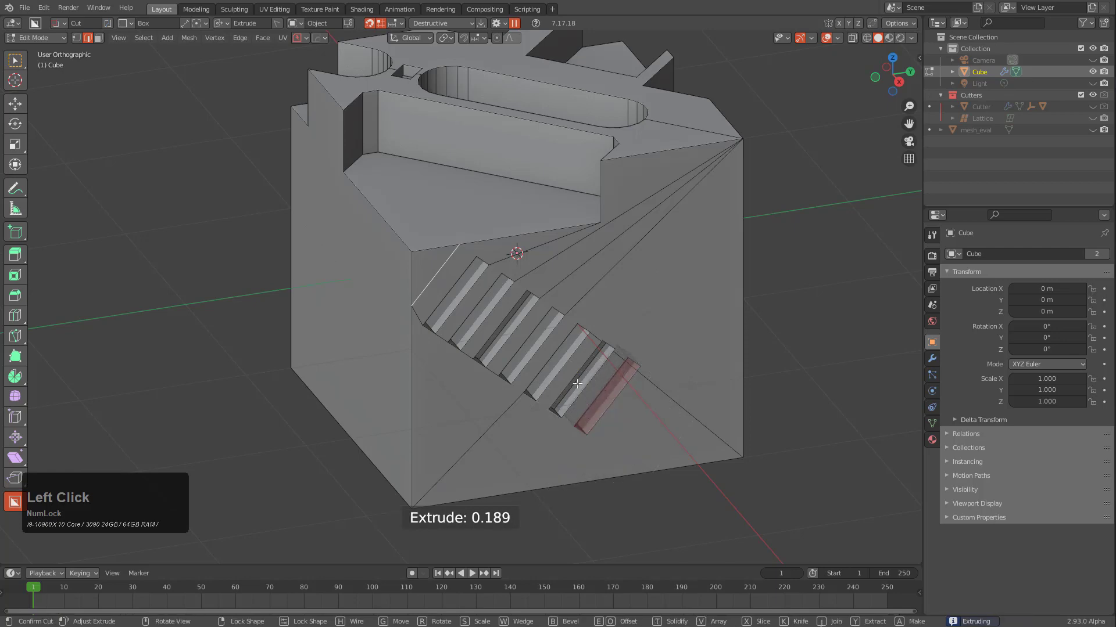
click(492, 328)
Step: Return to Object Mode, select the cube, try the Local orient method and set it back to Nearest Edge
key(Tab)
middle_drag(488, 331, 496, 199)
scroll(495, 199, down, 2)
middle_drag(417, 170, 475, 252)
scroll(480, 244, down, 1)
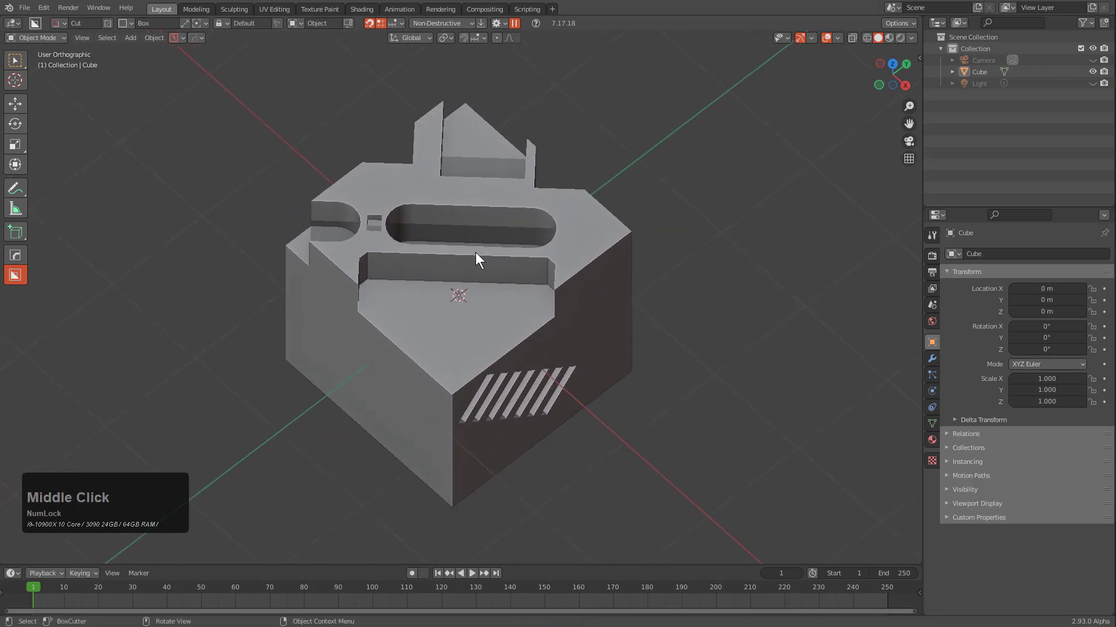
click(479, 223)
click(295, 20)
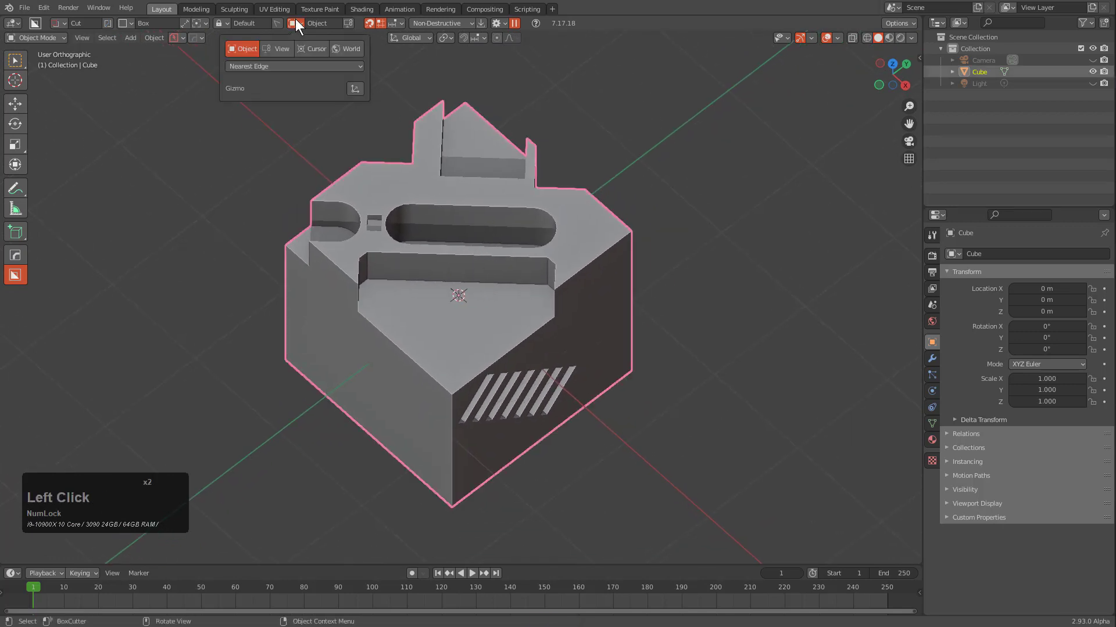
click(252, 66)
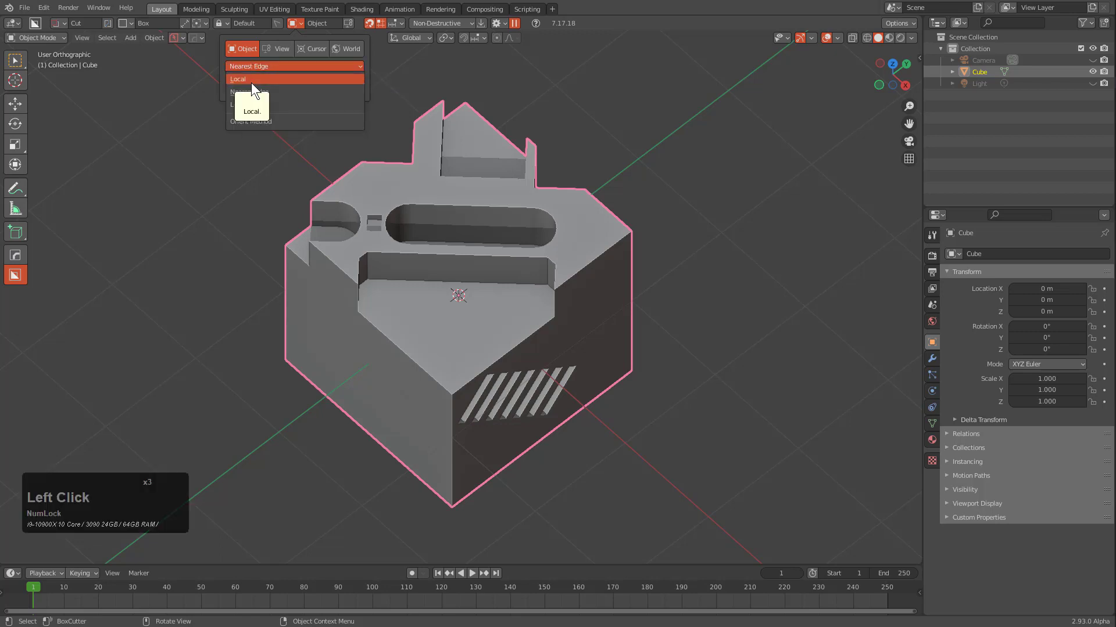
click(251, 80)
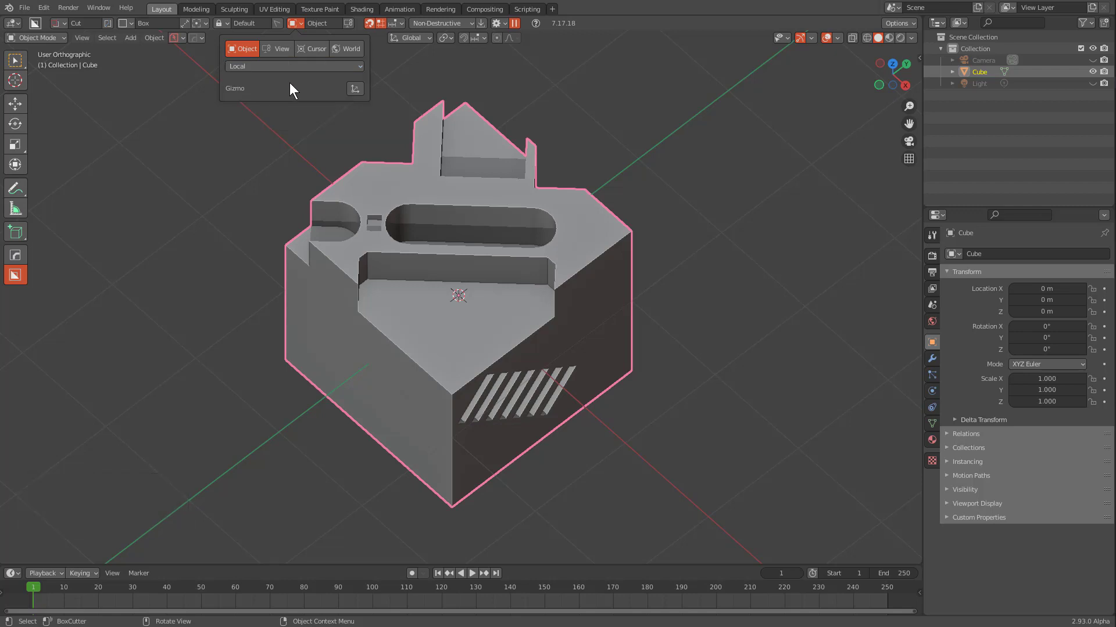
click(286, 65)
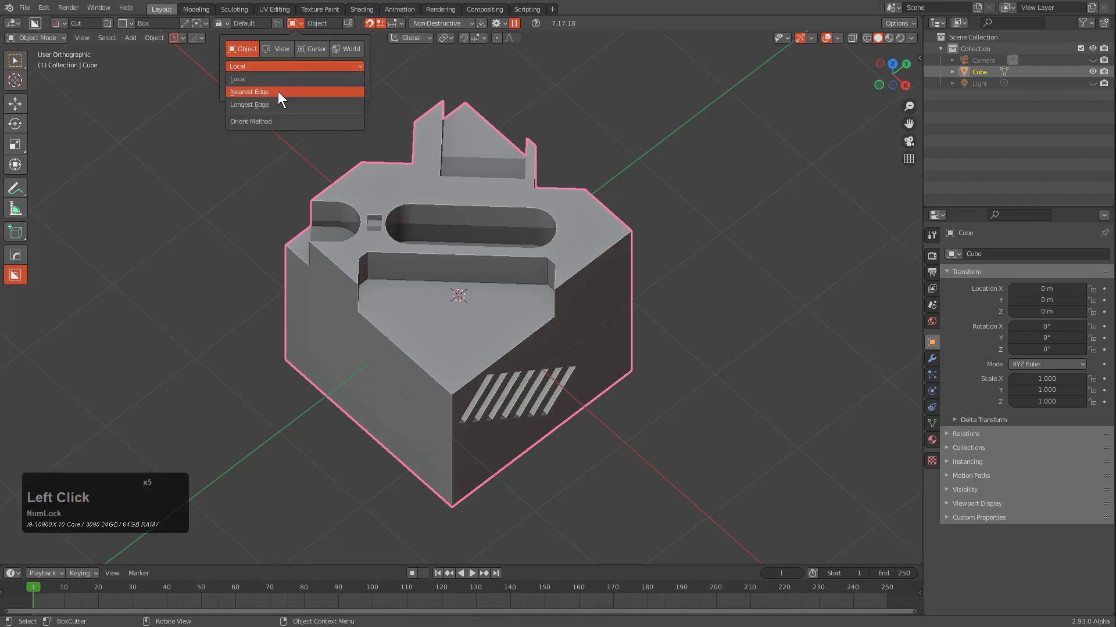
Step: Cut a long narrow slot between the large pill-shaped pocket and the upper notch, parallel to them, extruded about 0.060
key(ctrl)
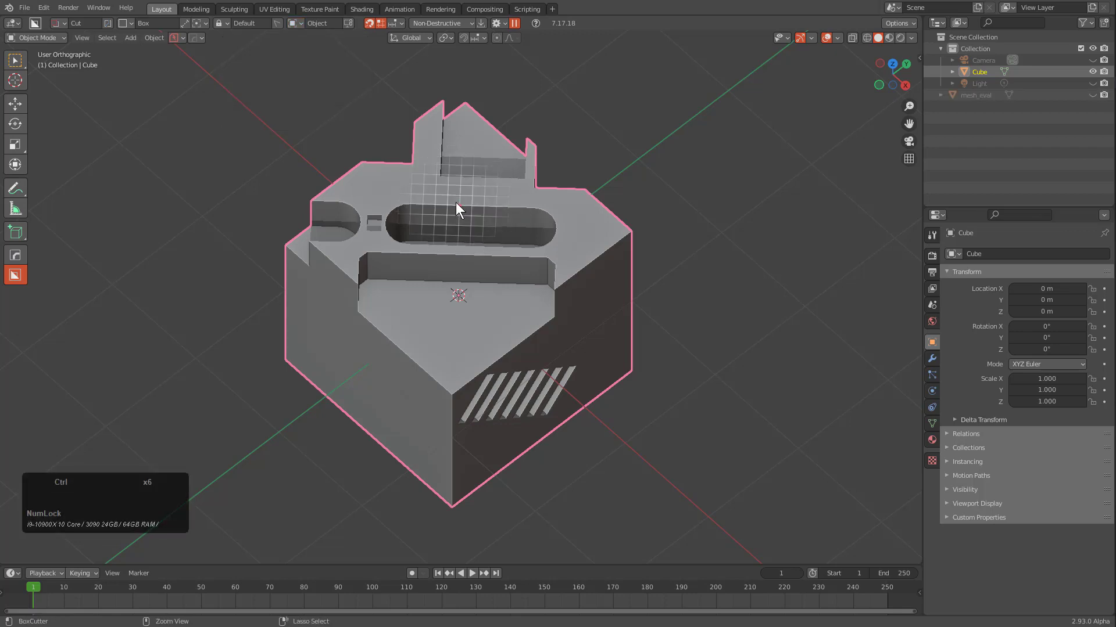
scroll(476, 221, up, 5)
middle_drag(462, 317, 386, 256)
key(ctrl)
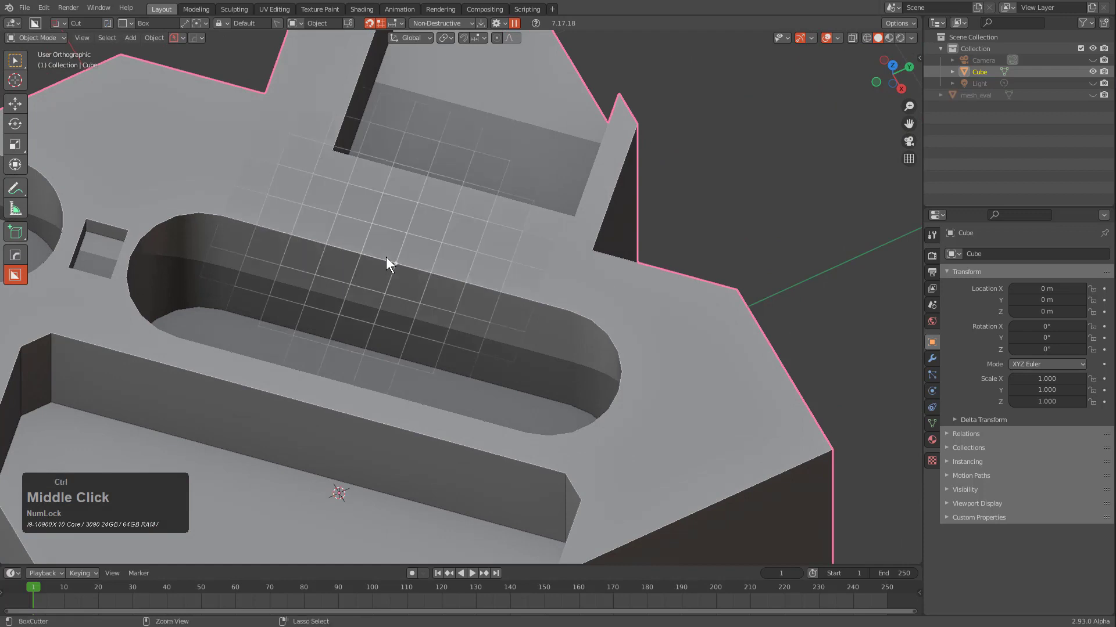
ctrl+scroll(298, 191, down, 2)
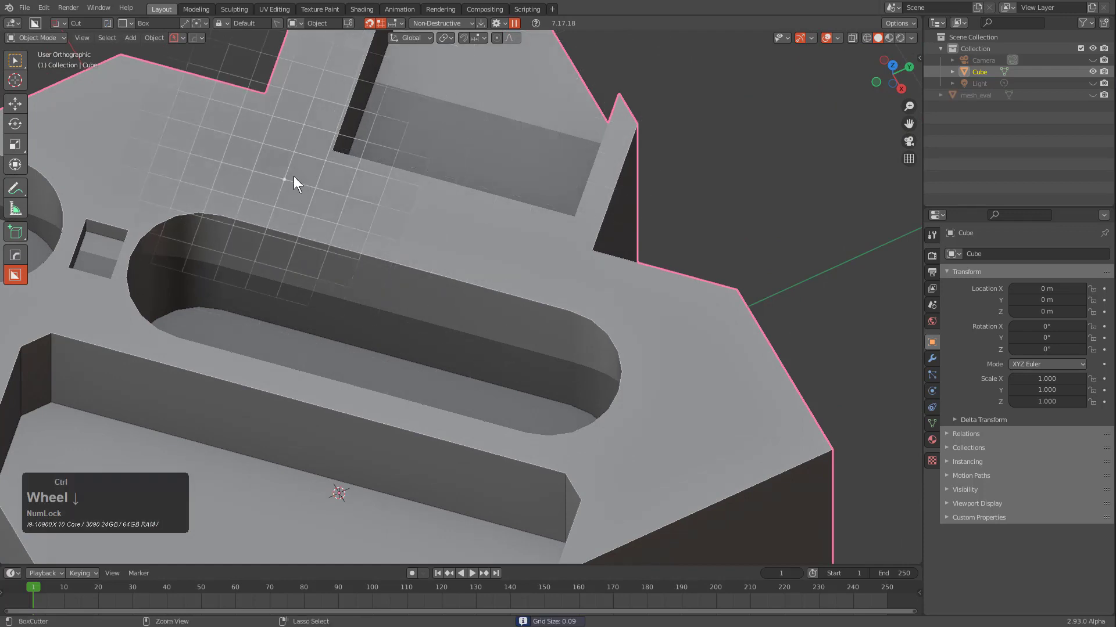
mouse_move(256, 172)
ctrl+mouse_down()
mouse_move(300, 218)
mouse_move(555, 266)
ctrl+mouse_up()
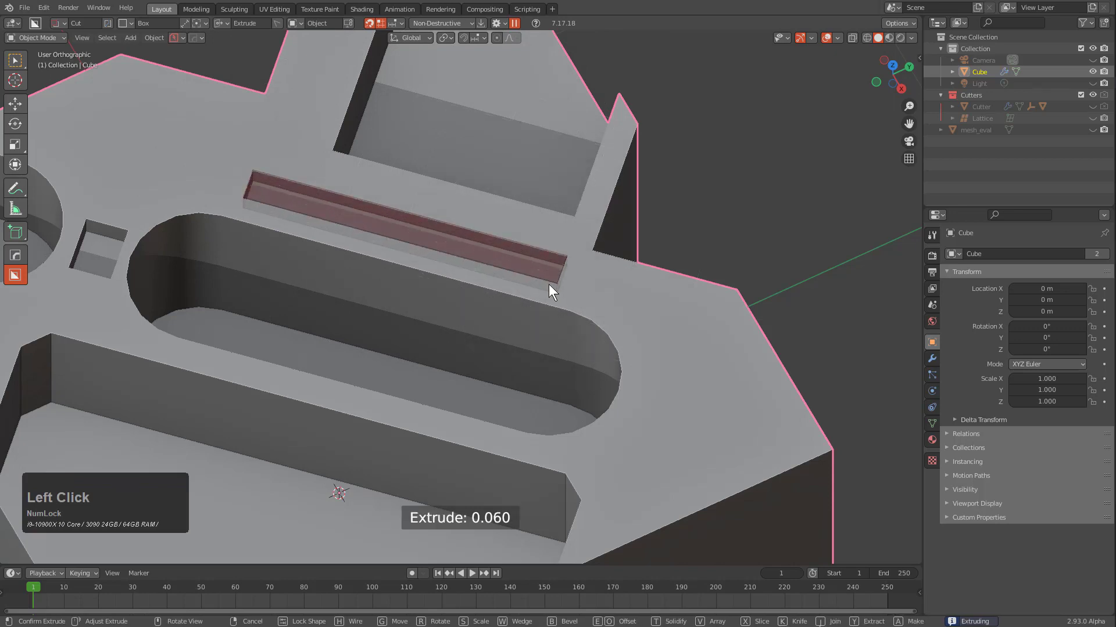
Step: Round the narrow slot's ends with a bevel of 5 segments and finish the cut
key(b)
scroll(601, 289, up, 4)
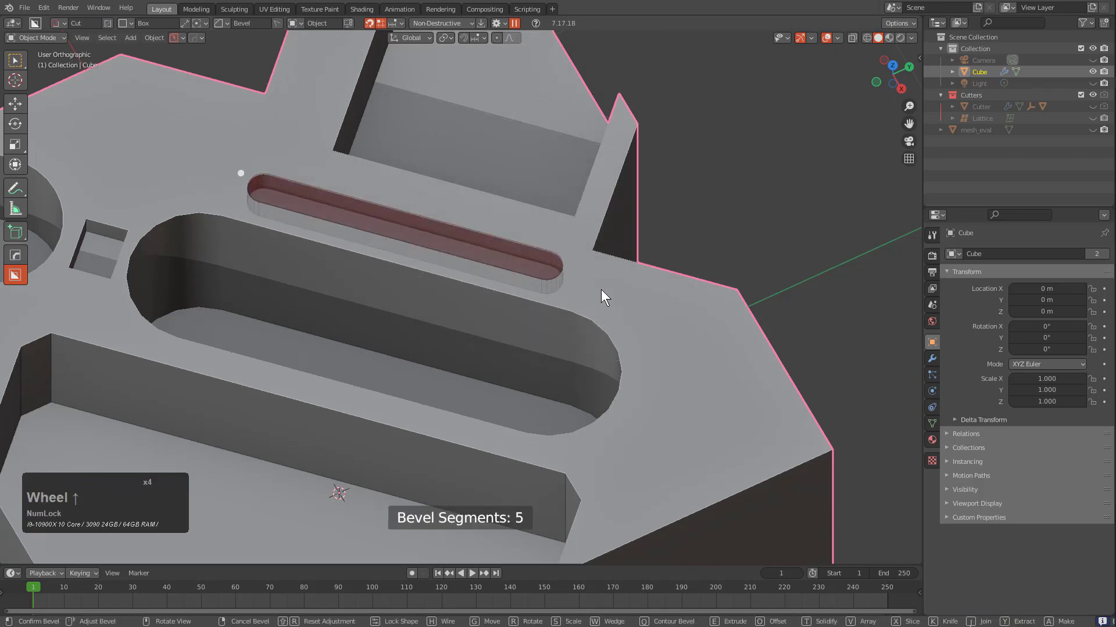
click(601, 289)
click(453, 231)
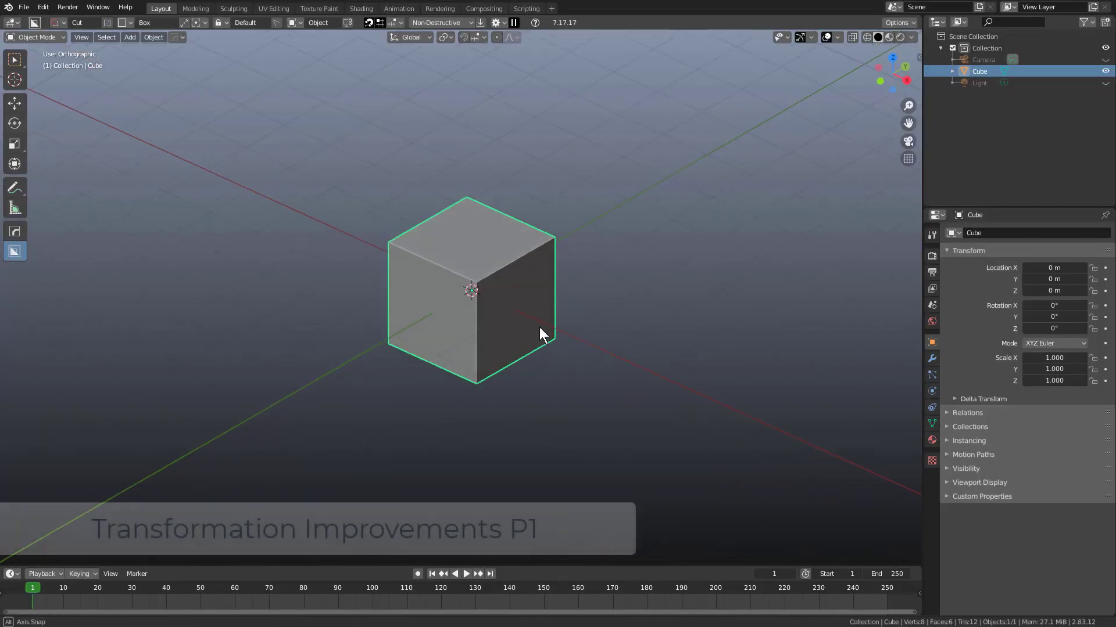
Step: Move the default cube up along Z and then freely away from the origin to about -101.25, -147.05, 151.3 m
scroll(538, 325, down, 4)
middle_drag(514, 312, 488, 391)
scroll(495, 381, down, 2)
scroll(487, 445, down, 2)
key(g)
key(z)
click(490, 154)
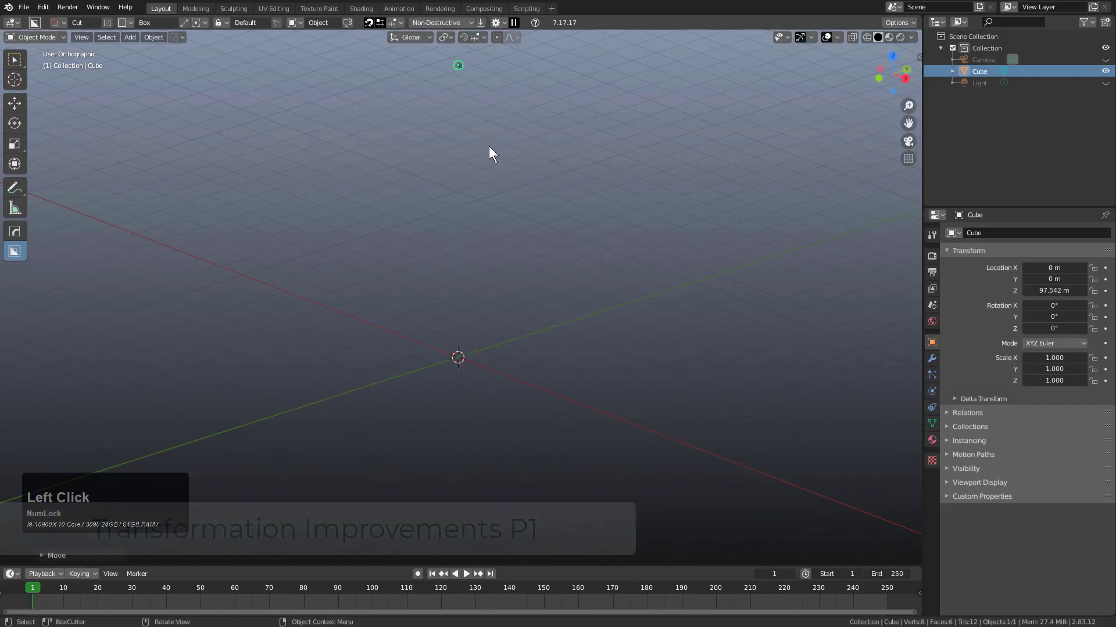
scroll(642, 329, down, 2)
key(g)
click(127, 159)
scroll(456, 241, down, 2)
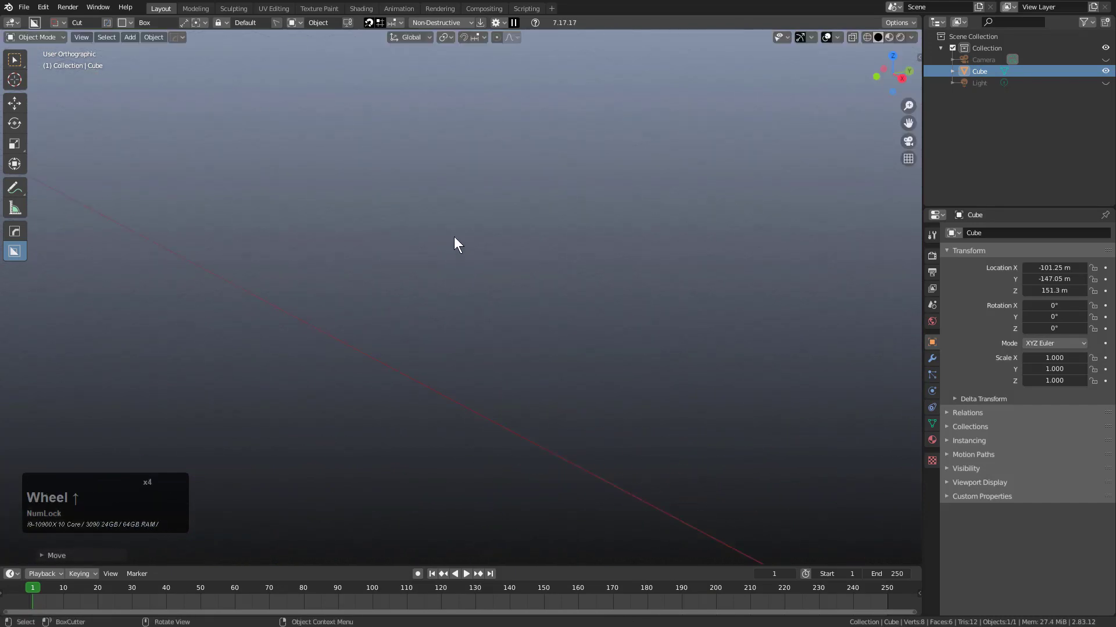
Step: Frame the cube and trackball-rotate it repeatedly into an arbitrary tilt of about -26° X, -33.1° Y and 1731° Z
key(r)
key(r)
click(625, 285)
key(KP_Decimal)
key(r)
key(r)
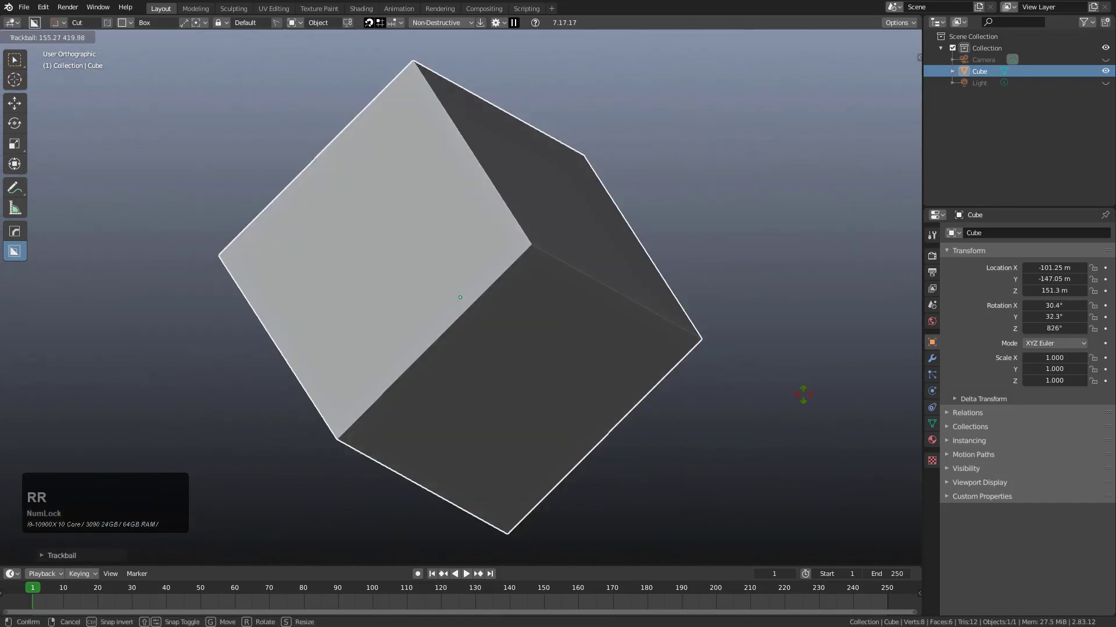
click(576, 292)
key(r)
key(r)
click(588, 305)
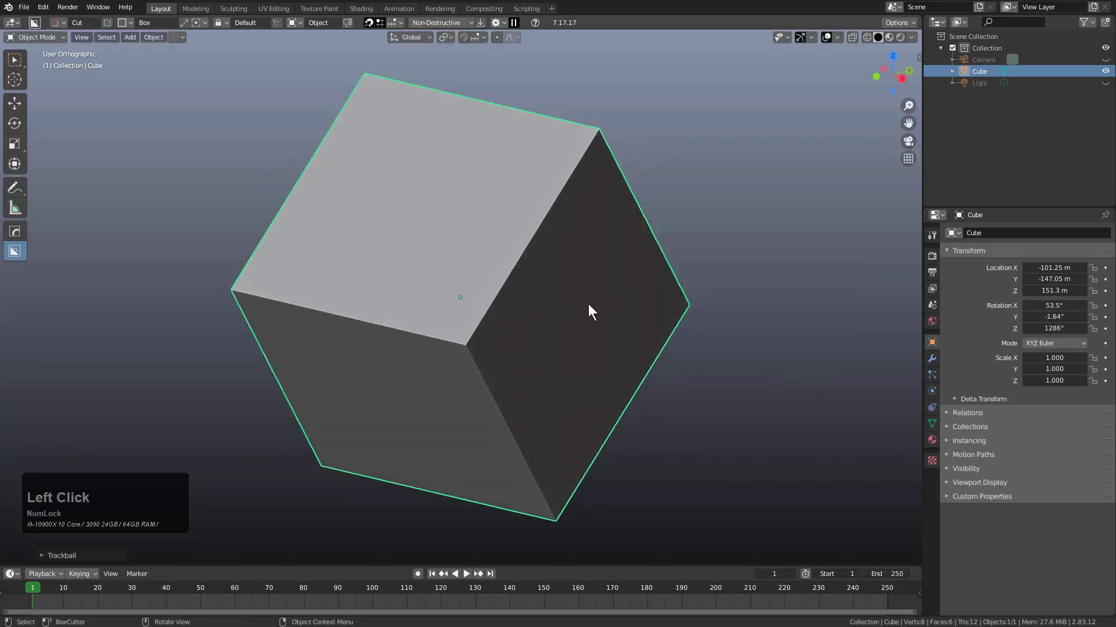
key(r)
key(r)
click(715, 368)
key(r)
key(r)
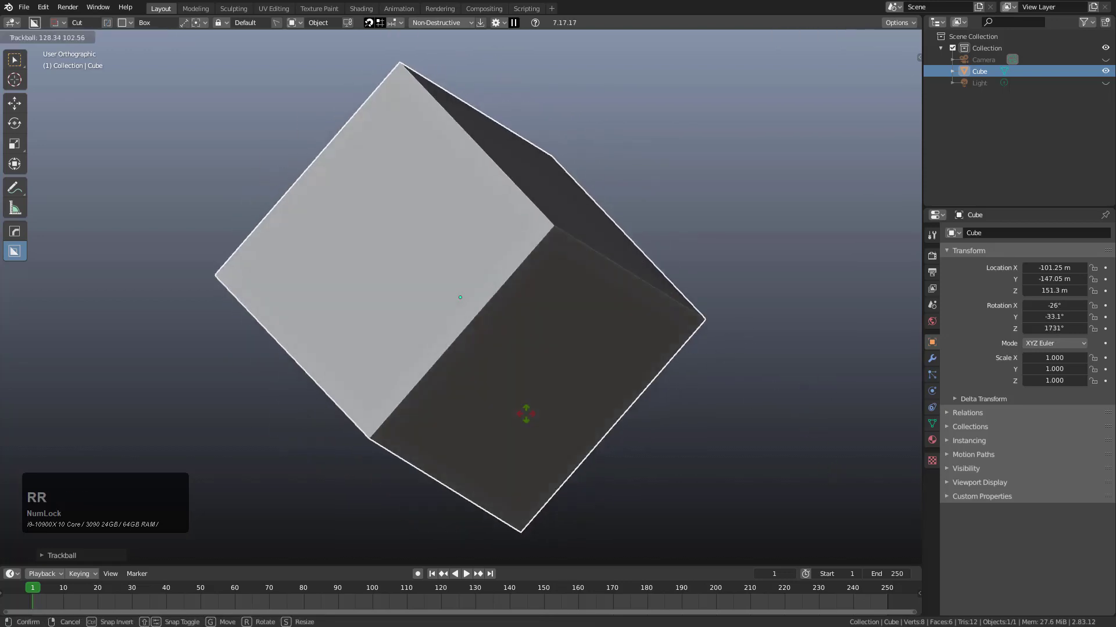
click(526, 411)
Step: Connect two opposite corner vertices of one cube face with a diagonal edge in Edit Mode, then return to Object Mode
middle_drag(525, 291, 448, 295)
key(Tab)
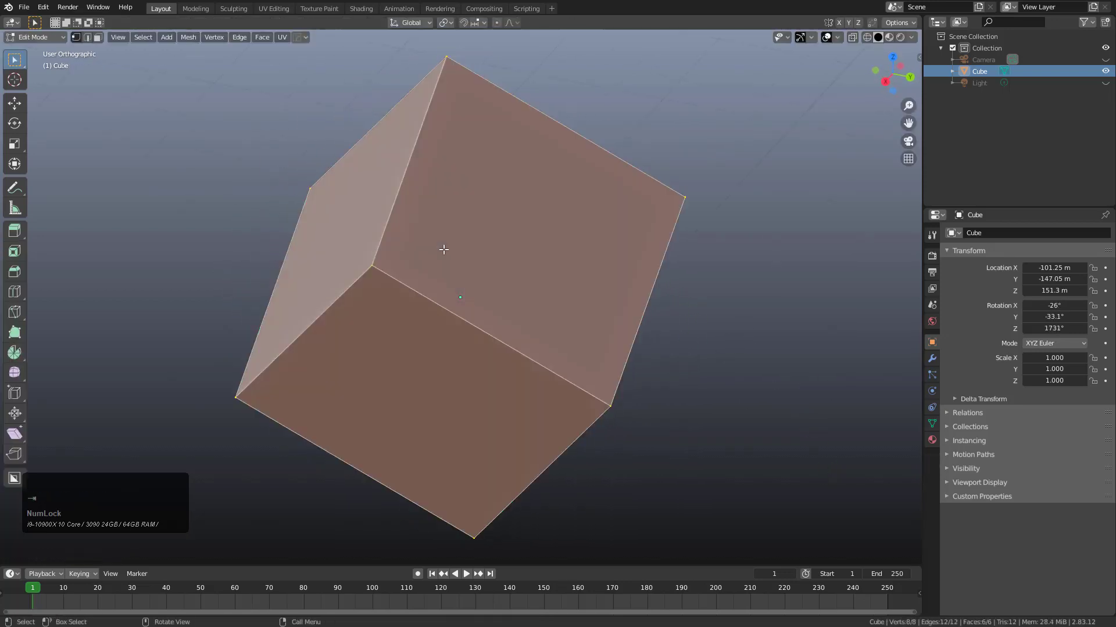
click(444, 60)
middle_drag(582, 380, 453, 263)
key(j)
key(Tab)
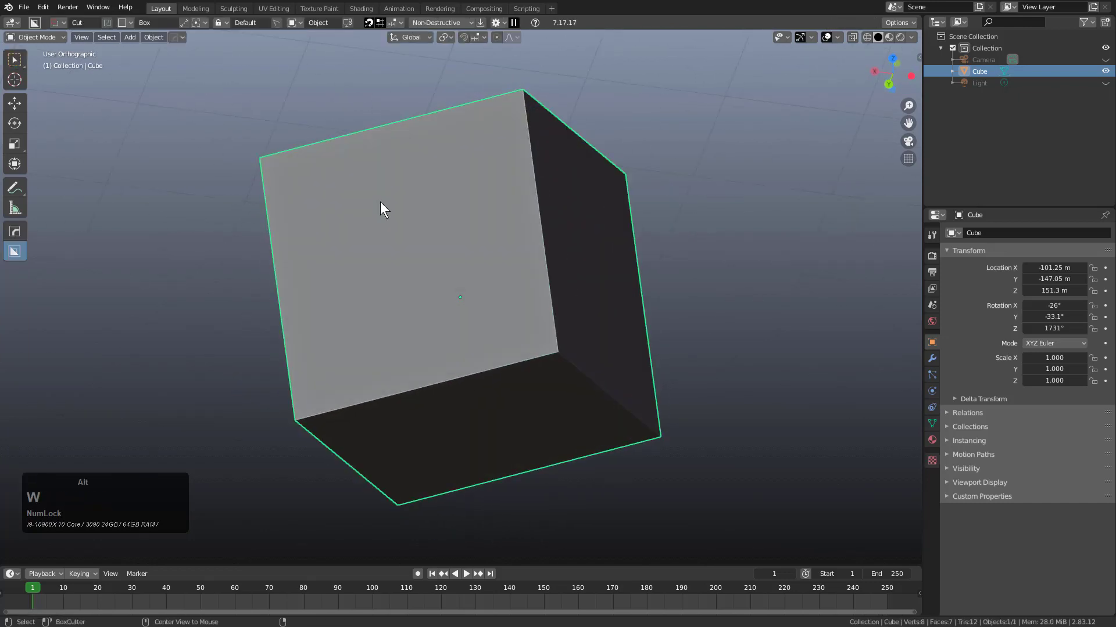
Step: Activate BoxCutter and set its object orient method to Nearest Edge
key(alt+w)
key(space)
key(alt+w)
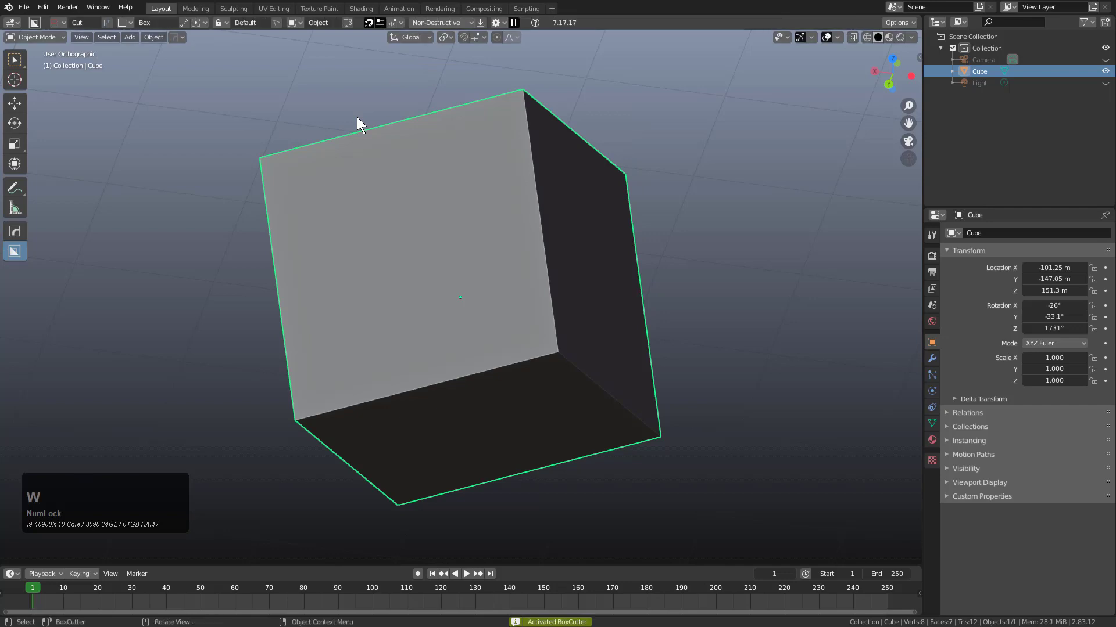
key(v)
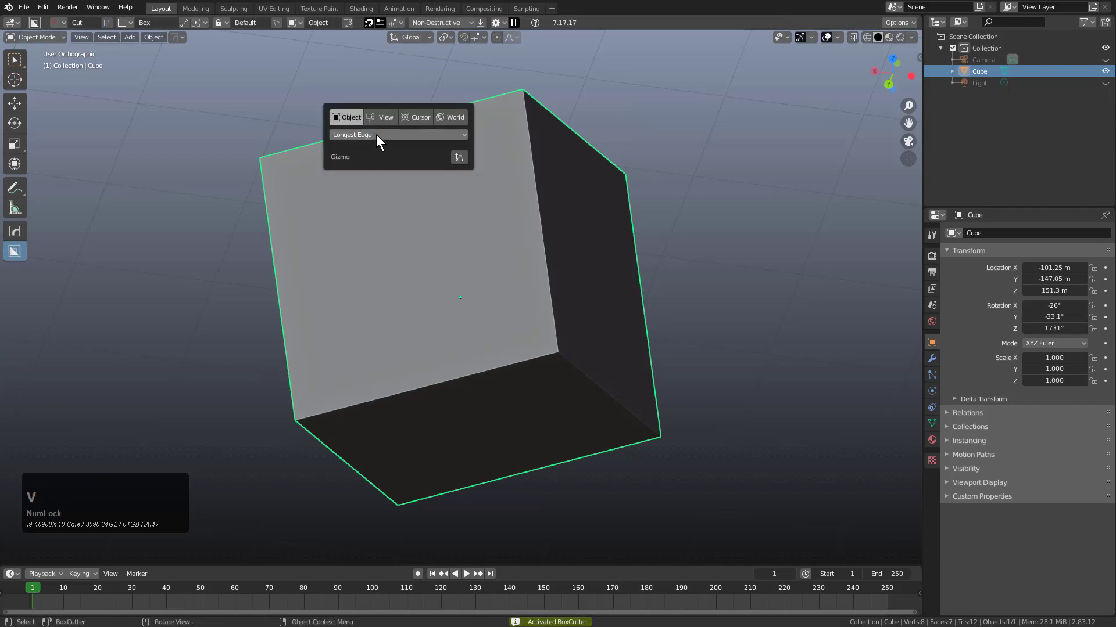
click(375, 135)
click(370, 160)
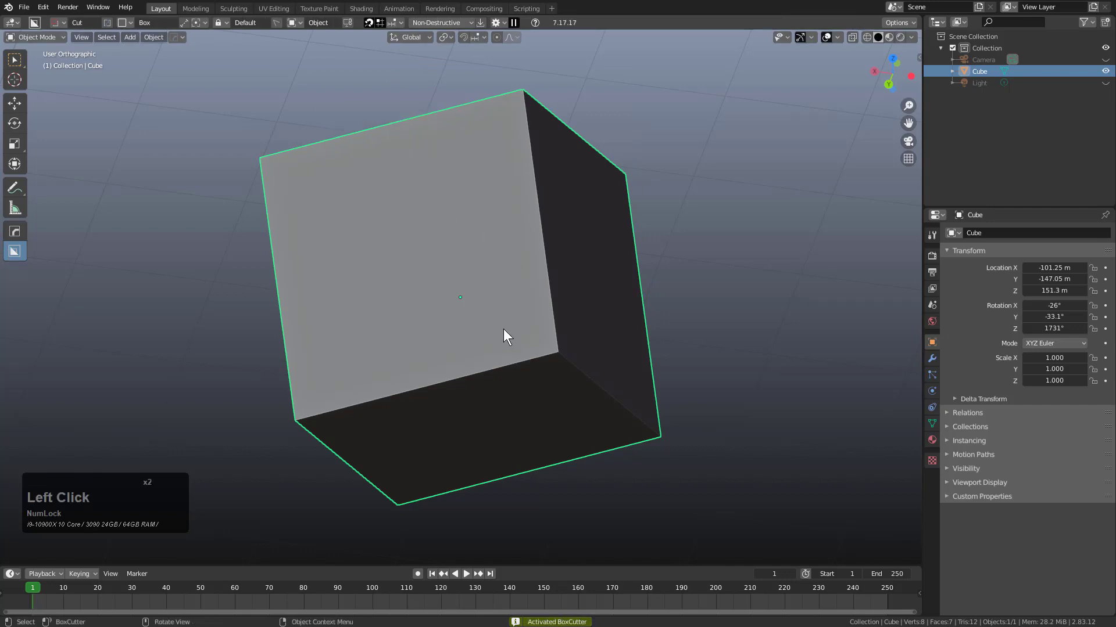
Step: Turn on the wireframe overlay in the viewport
key(ctrl)
key(v)
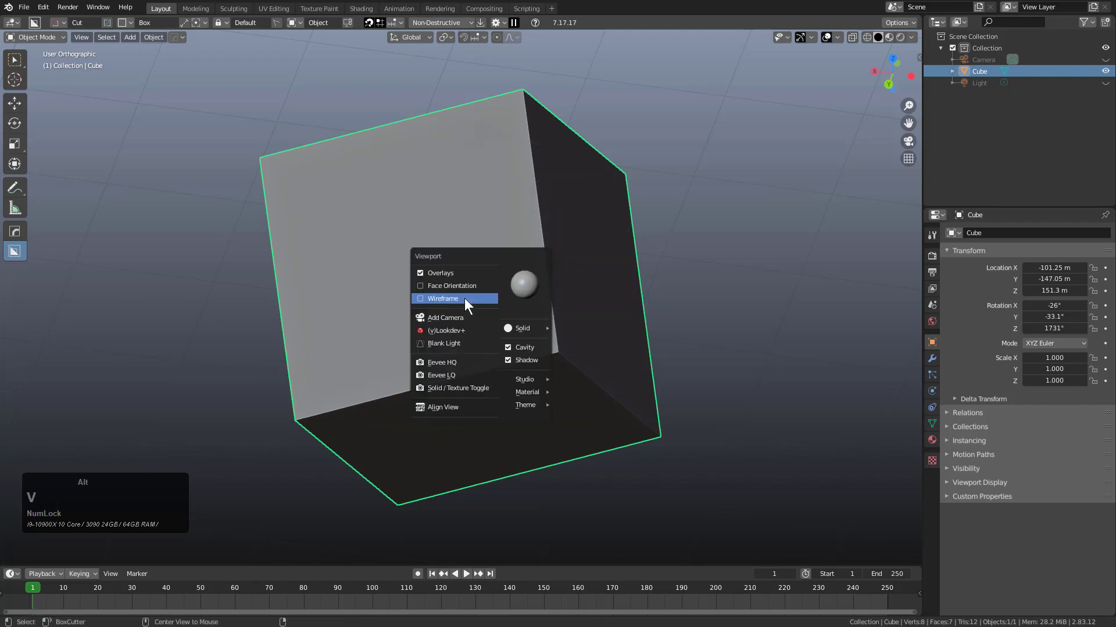
click(458, 295)
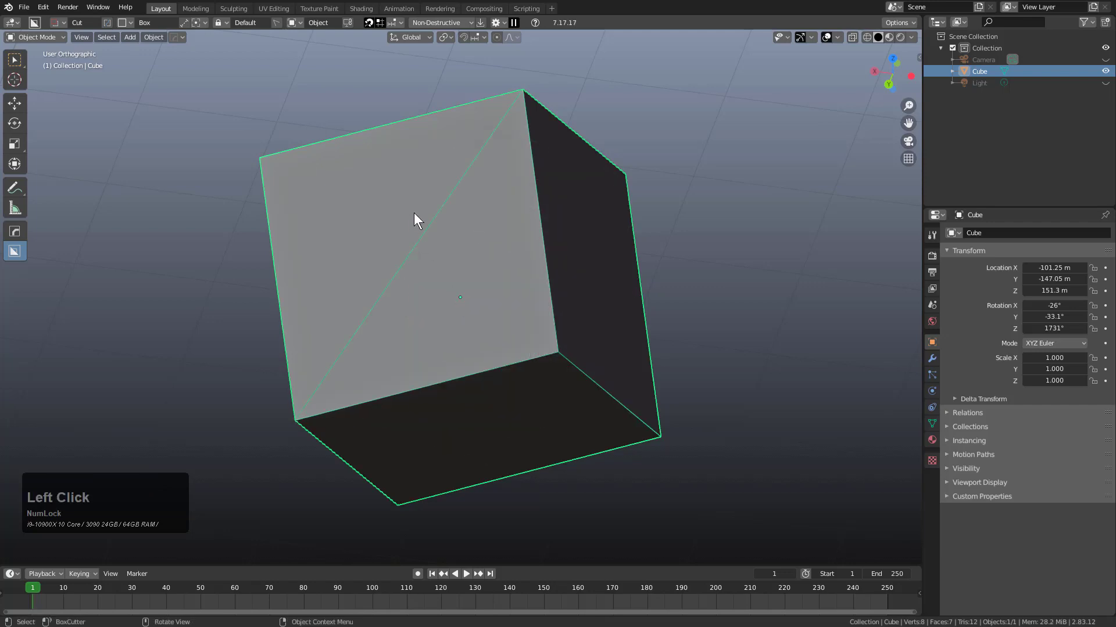
Step: Preview the snapping grid at several spots on the split face to check its alignment with the diagonal edge
key(ctrl)
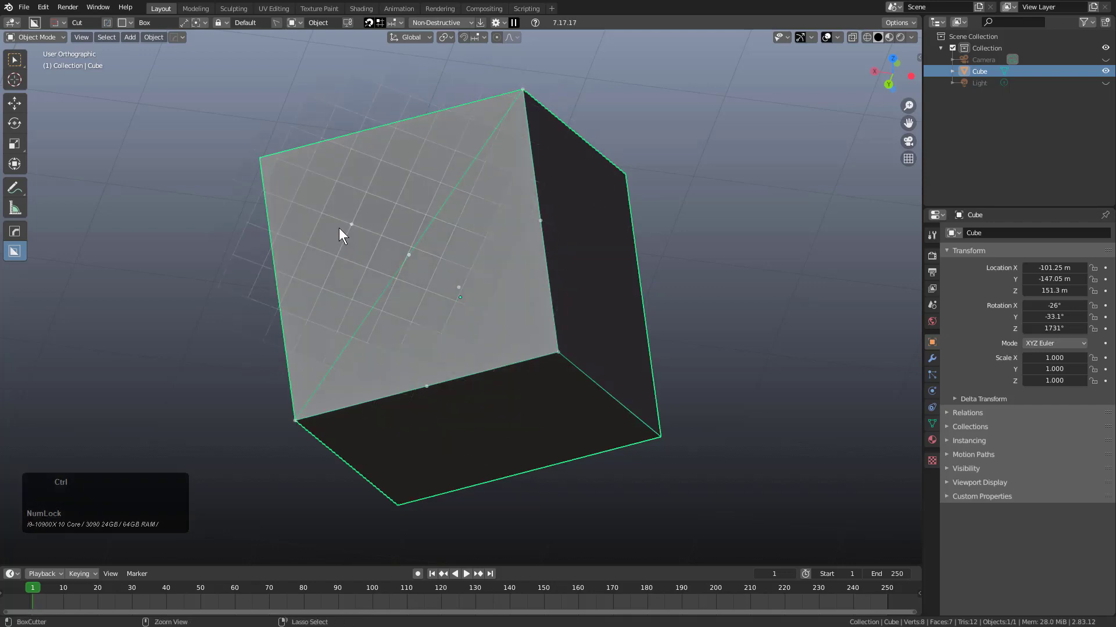
middle_drag(340, 228, 399, 248)
key(ctrl)
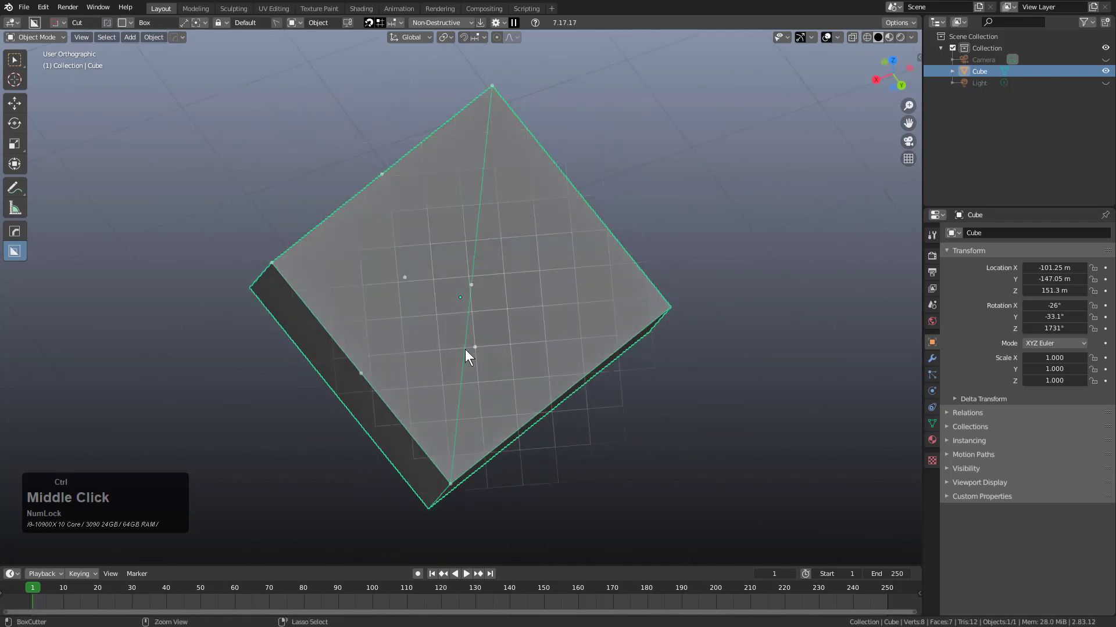
key(ctrl)
key(ctrl)
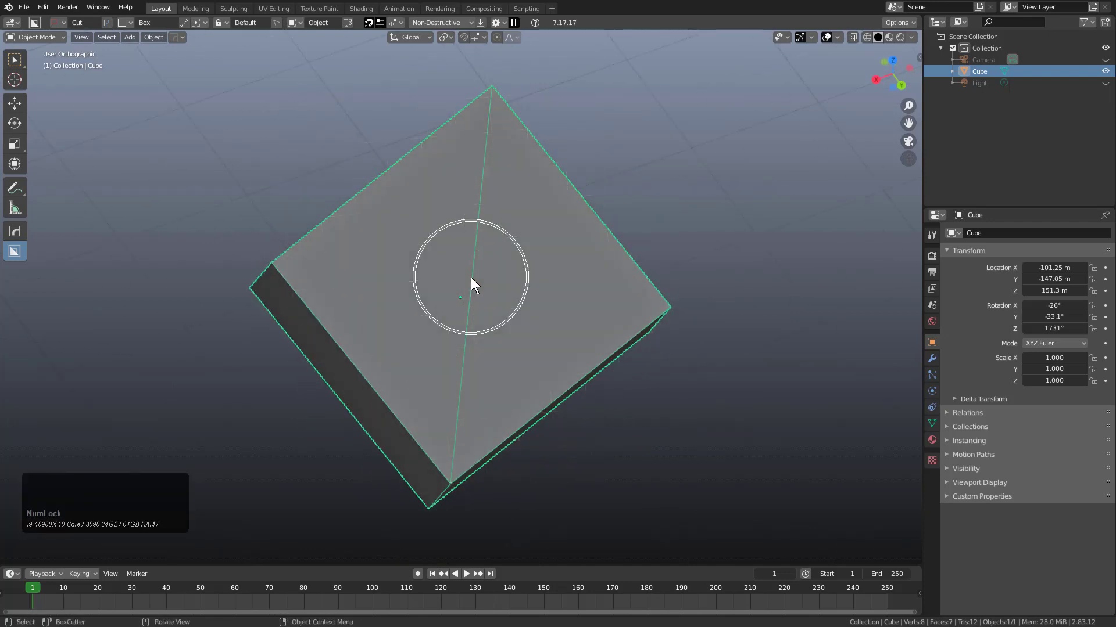
middle_drag(471, 279, 501, 228)
Step: In Edit Mode, activate BoxCutter, select the diagonal edge and examine how the snapping grid aligns to it
key(Tab)
key(ctrl)
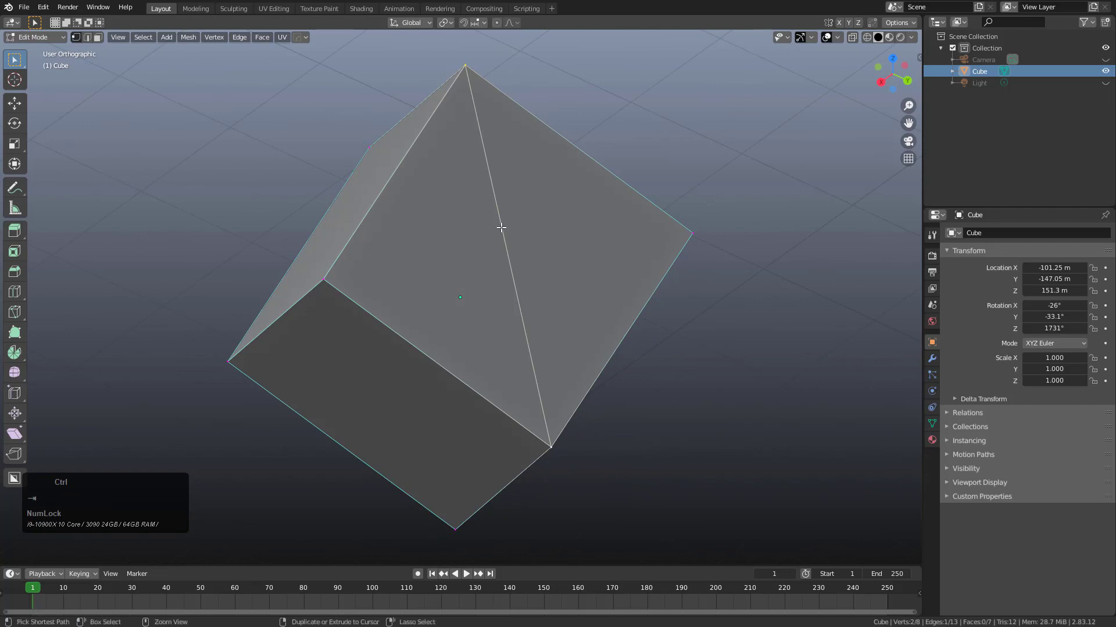
key(w)
key(ctrl)
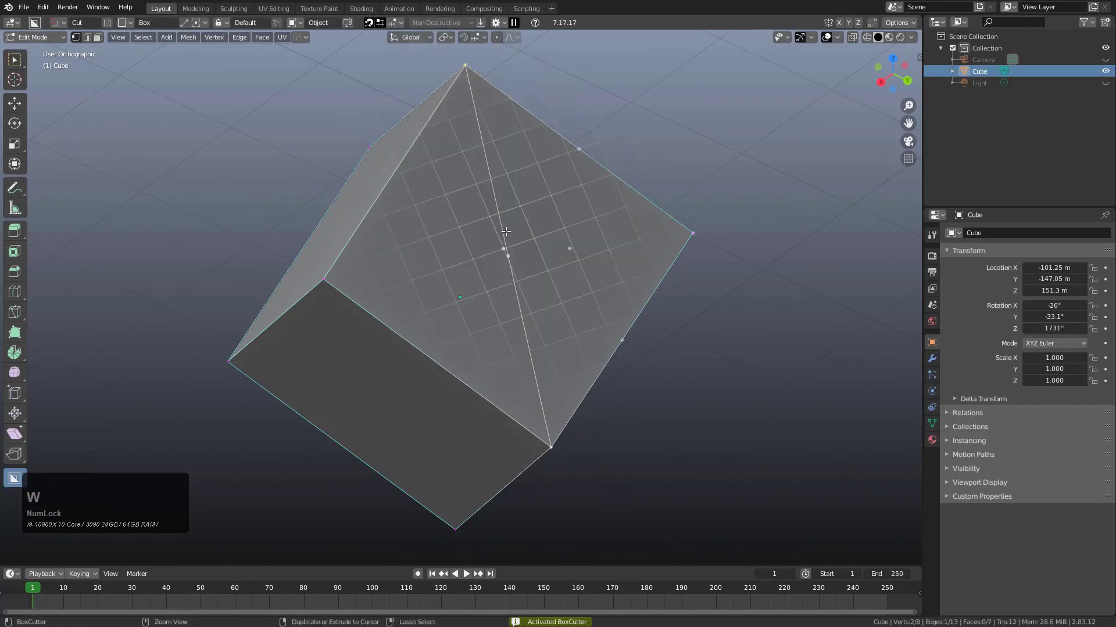
click(506, 243)
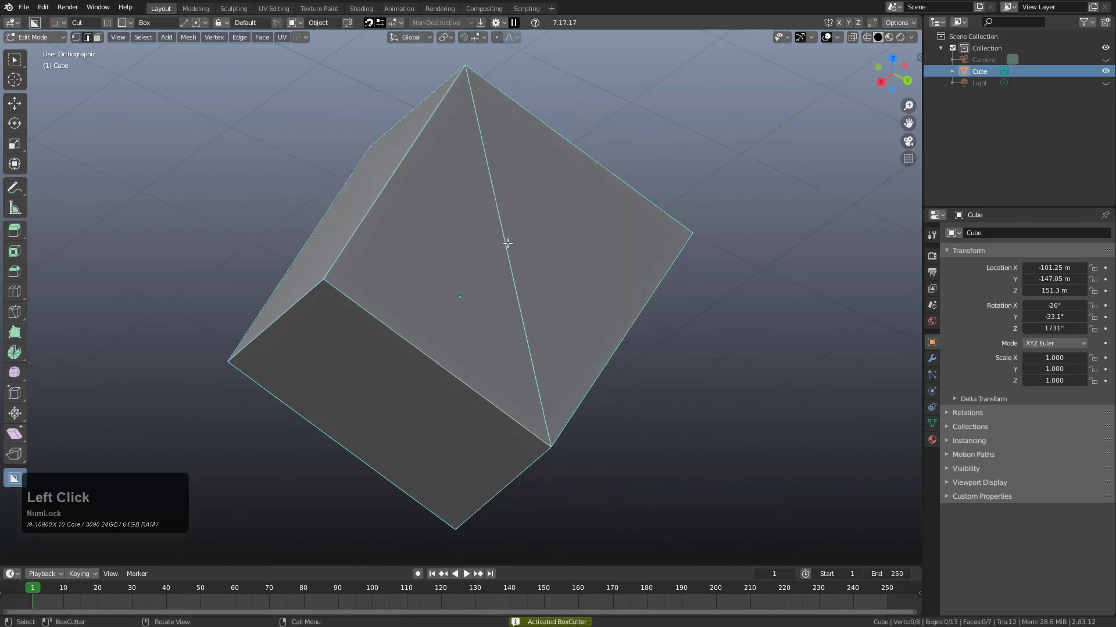
click(297, 22)
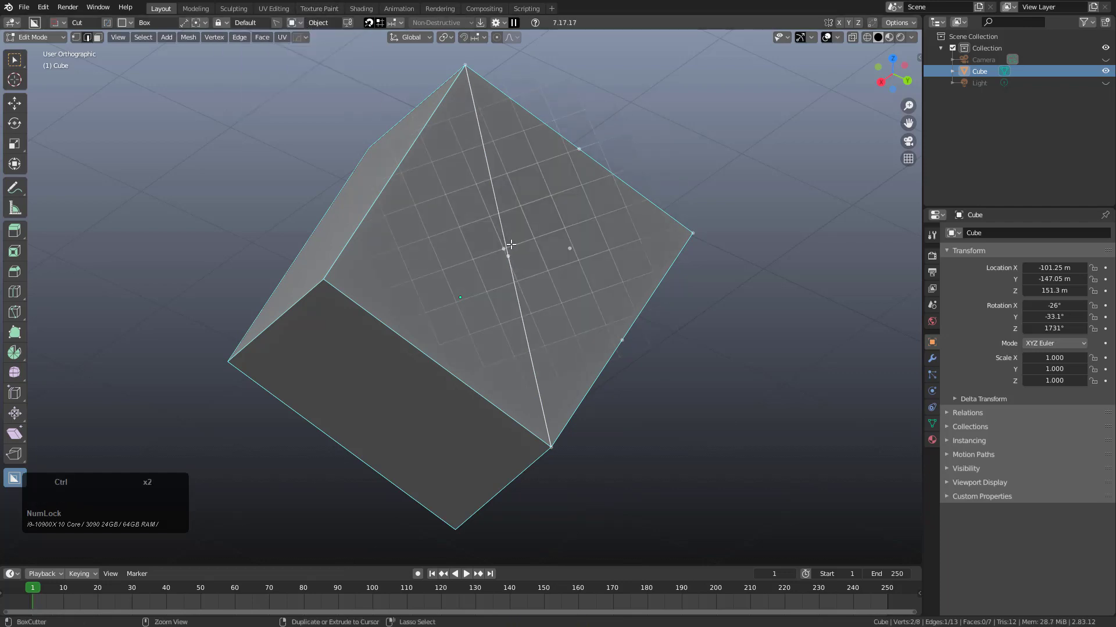
middle_drag(511, 246, 474, 253)
key(ctrl)
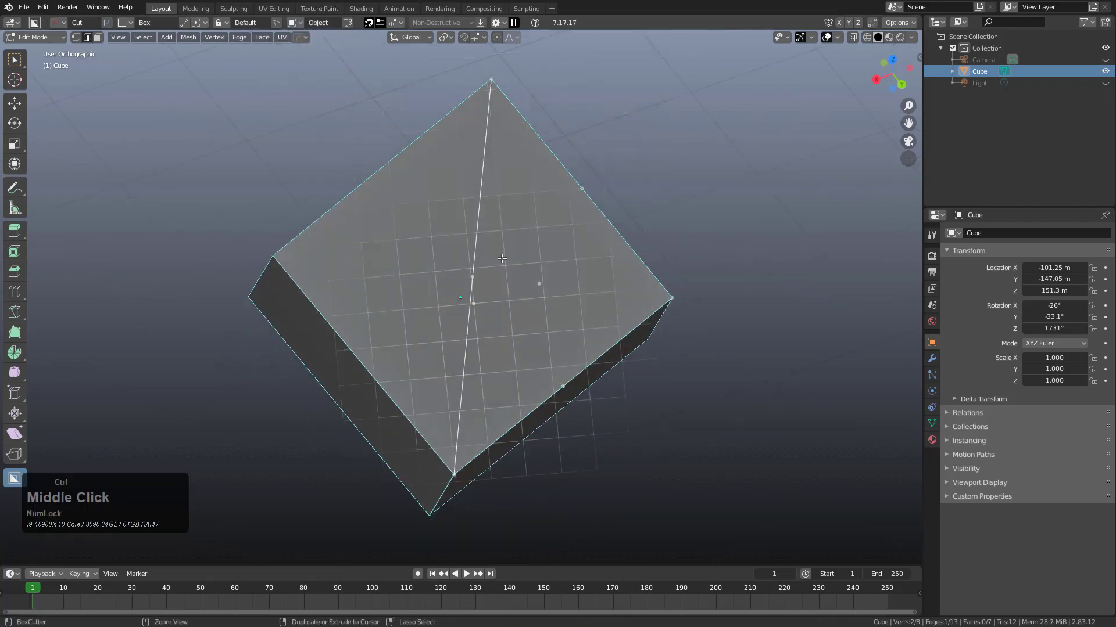
middle_drag(465, 273, 575, 289)
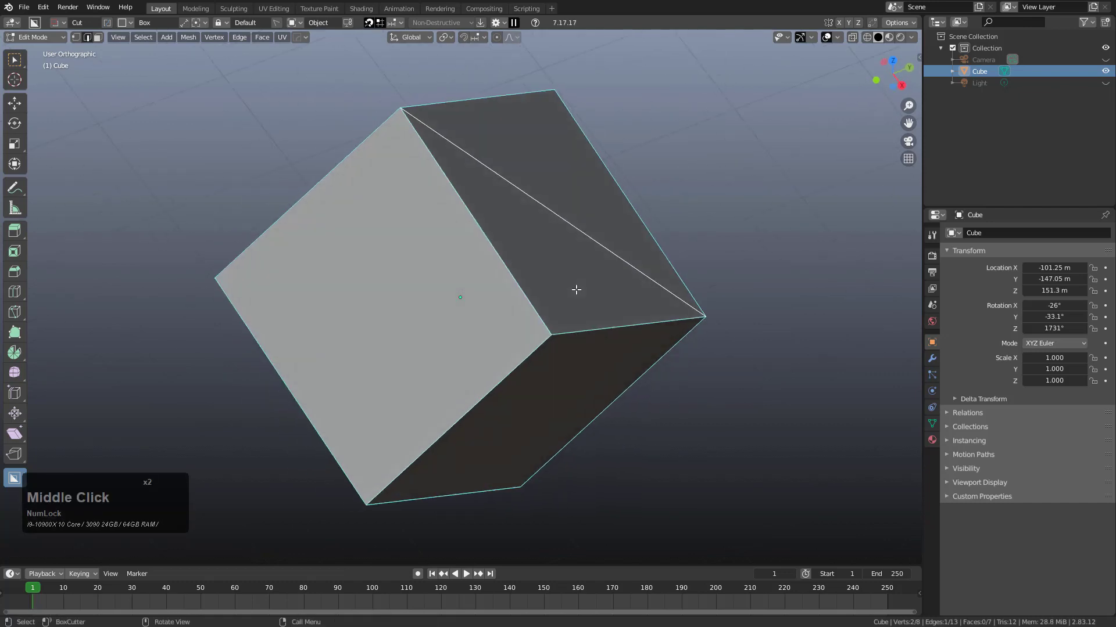
Step: Turn off the snapping grid in Object Mode and try a box cut from the bright face's centre dot, extruded about 0.953
key(Tab)
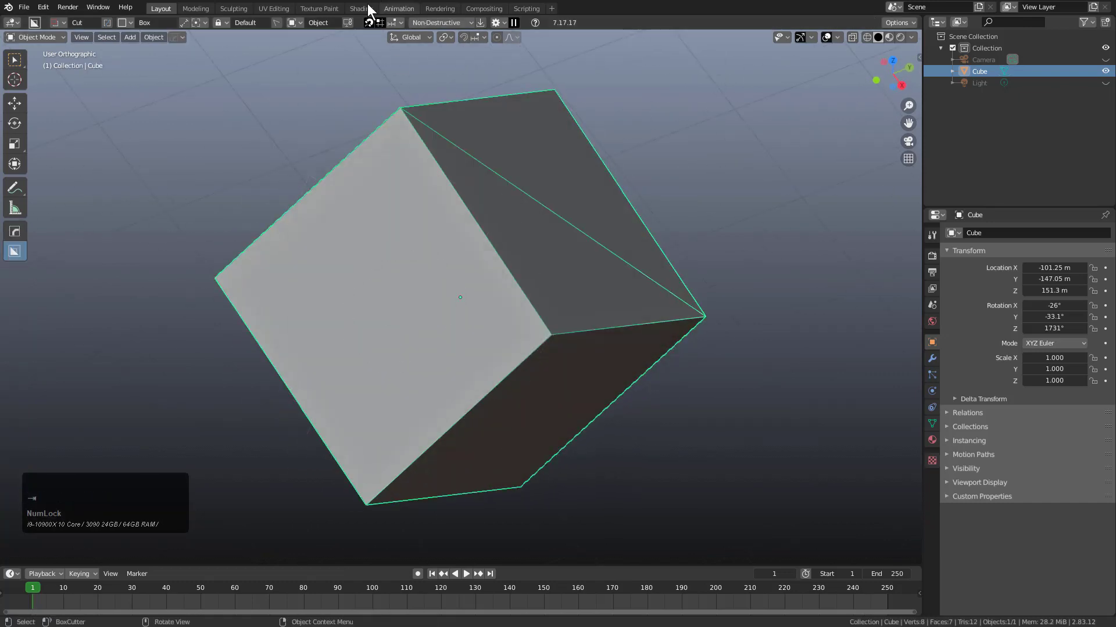
click(380, 23)
key(ctrl)
mouse_move(385, 309)
mouse_down()
mouse_move(518, 351)
mouse_move(513, 339)
mouse_up()
right_click(598, 313)
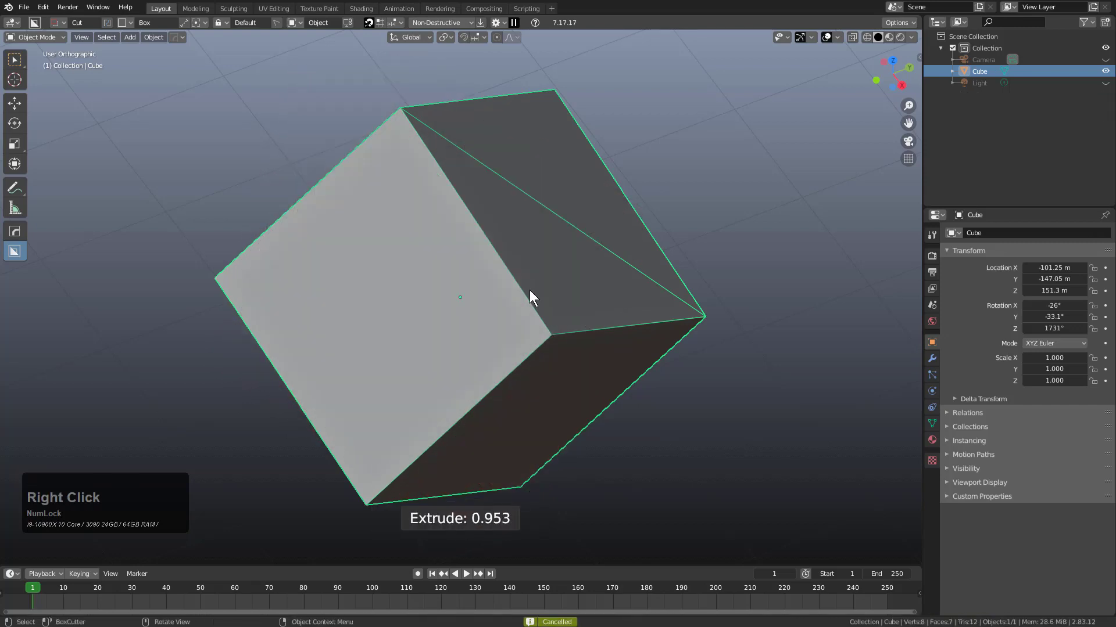
Step: Set the orient method to Local and try a centred square cut from the bright face's centre dot, extruded about 1.298
key(v)
click(521, 309)
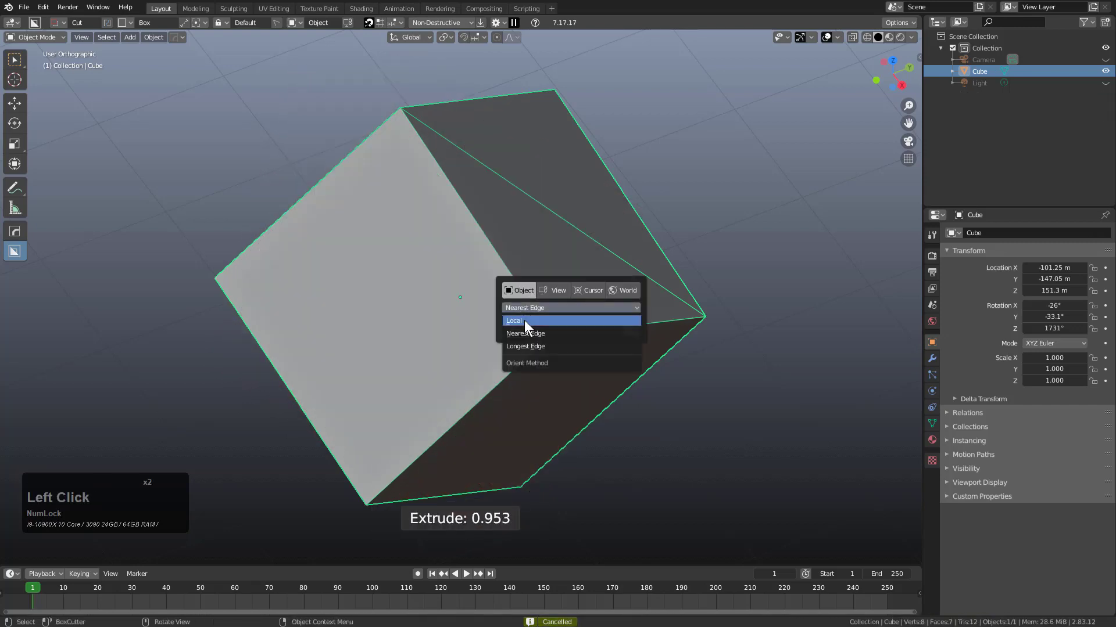
click(525, 320)
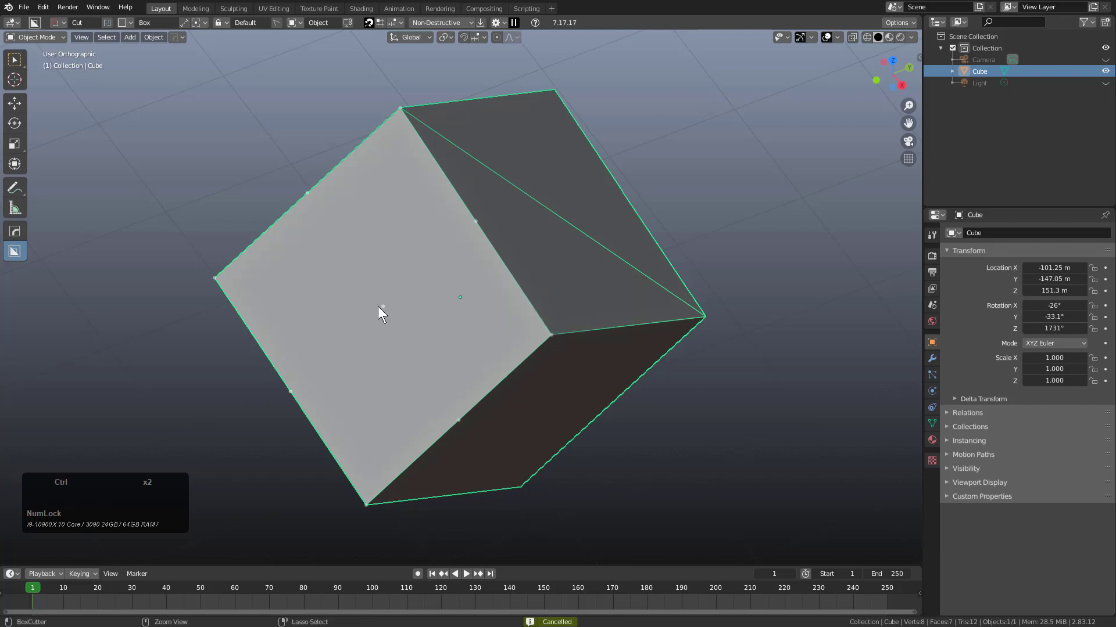
alt+shift+drag(382, 308, 540, 308)
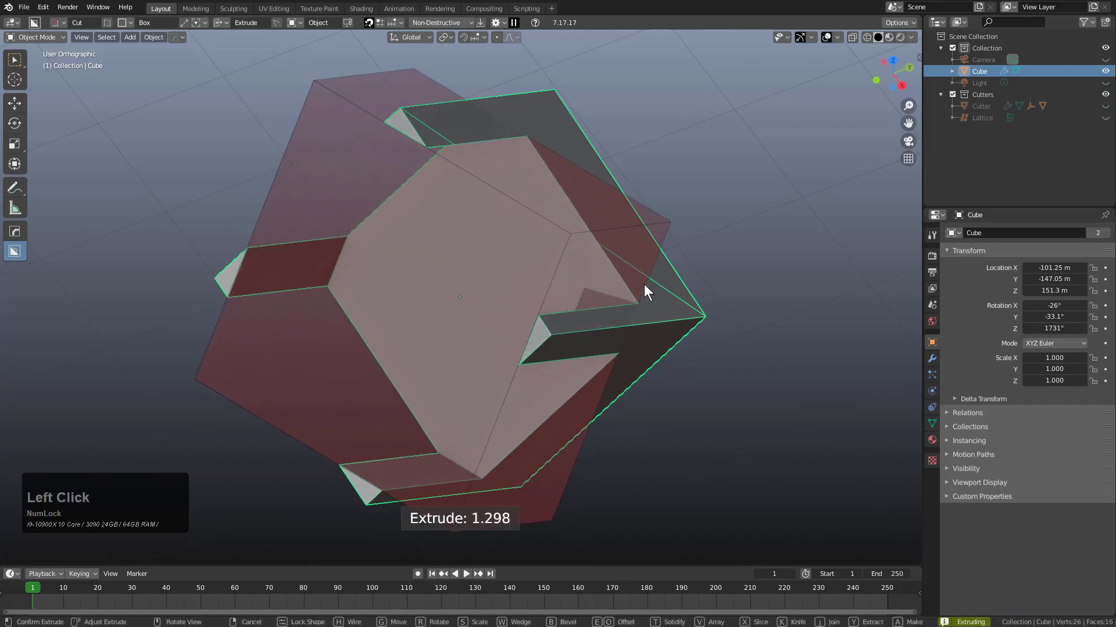
right_click(643, 284)
Step: Try another centred square cut from the face's centre dot, rotate the cutter, lock its shape and cancel it
mouse_move(590, 314)
middle_down()
mouse_move(558, 290)
mouse_move(554, 272)
middle_up()
mouse_move(493, 375)
ctrl+alt+shift+mouse_down()
mouse_move(597, 333)
mouse_move(626, 305)
ctrl+alt+shift+mouse_up()
middle_drag(583, 235, 581, 269)
key(r)
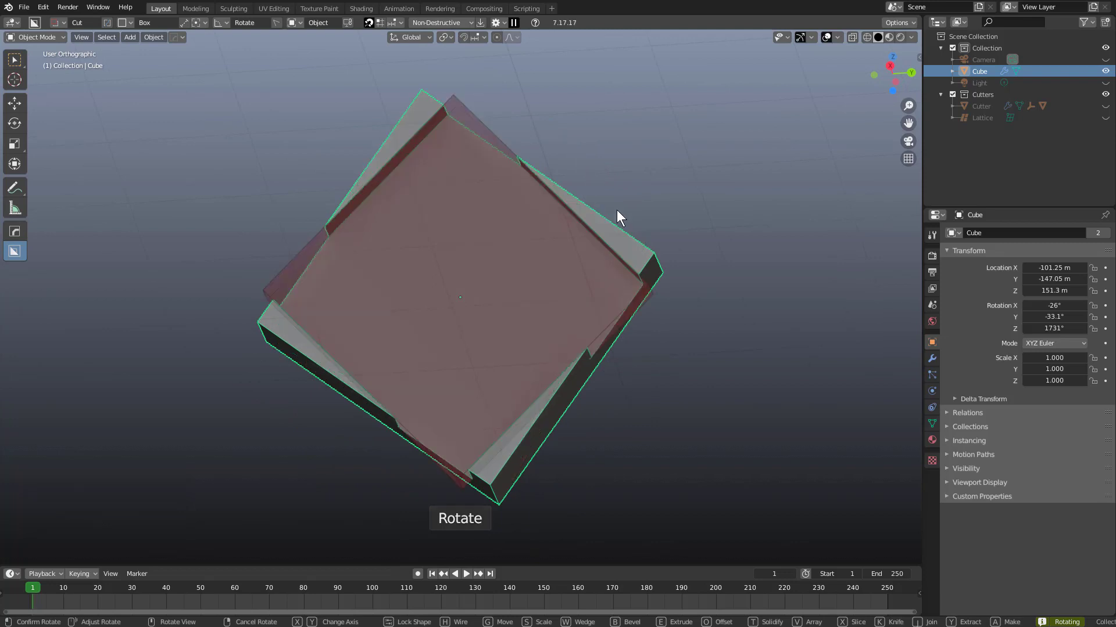
right_click(619, 282)
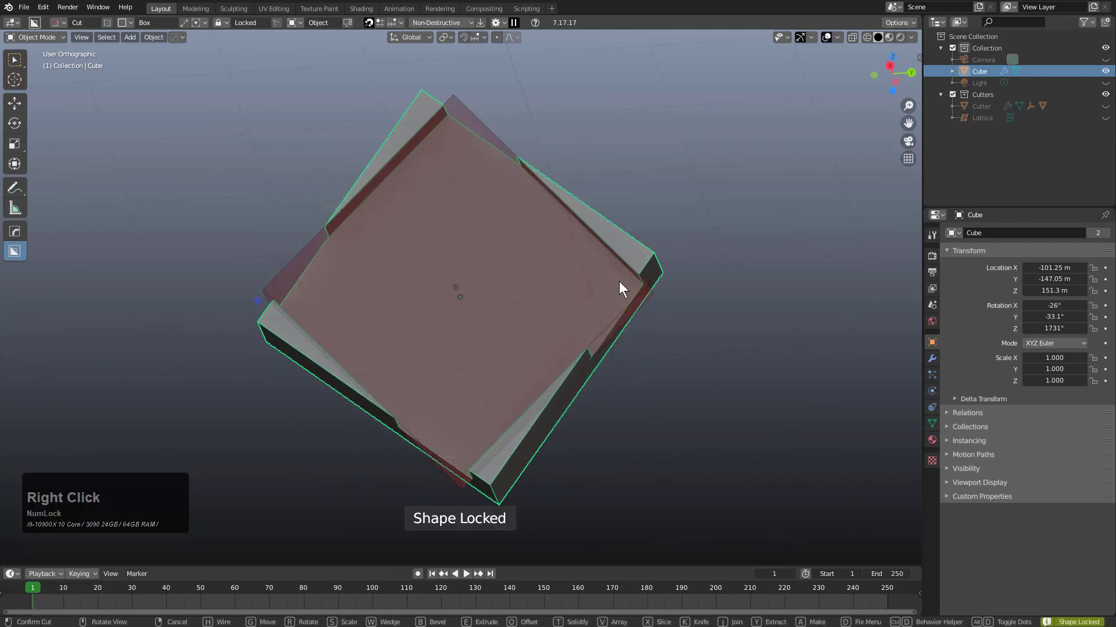
right_click(664, 183)
middle_drag(664, 184, 490, 288)
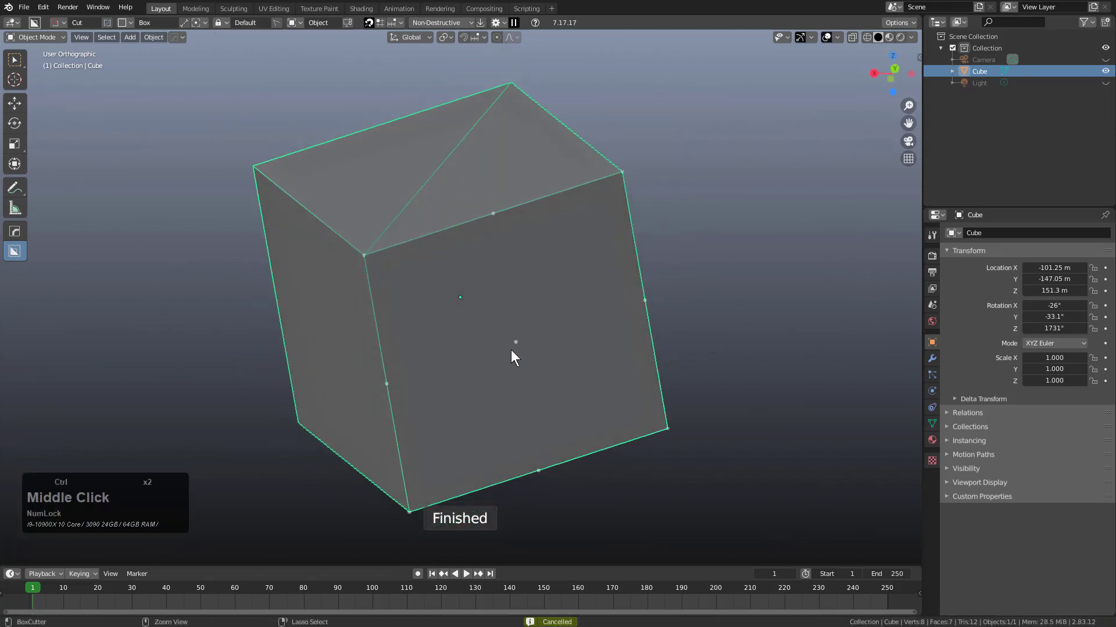
Step: Try a centred box cut from the front face's centre dot, extruded about 1.166, and cancel it
mouse_move(512, 351)
mouse_down()
mouse_move(560, 364)
mouse_move(640, 429)
mouse_up()
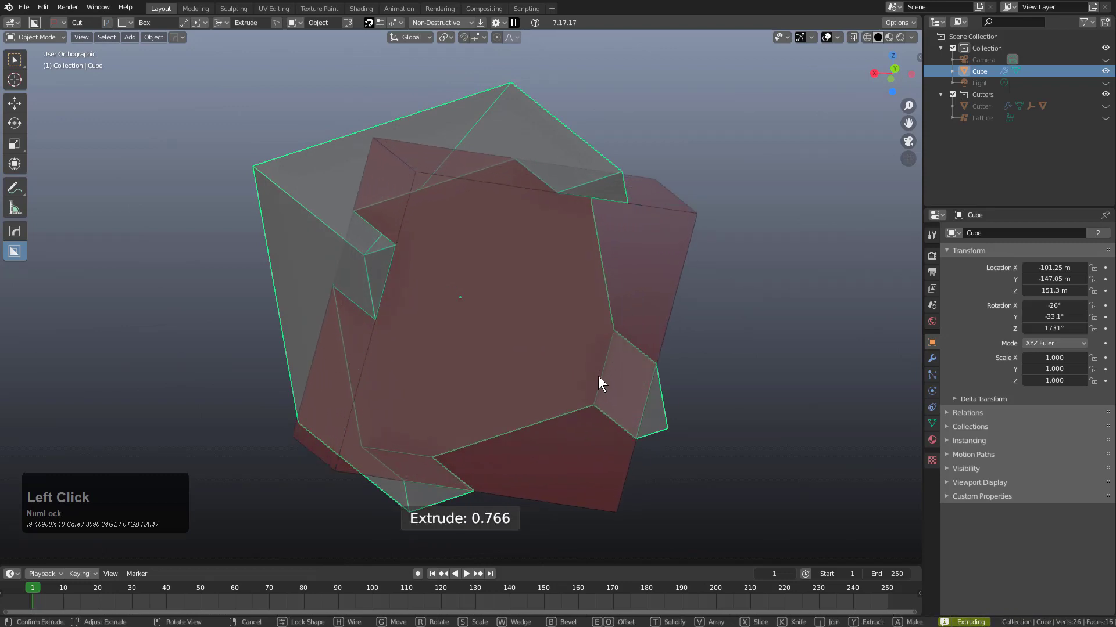
right_click(616, 319)
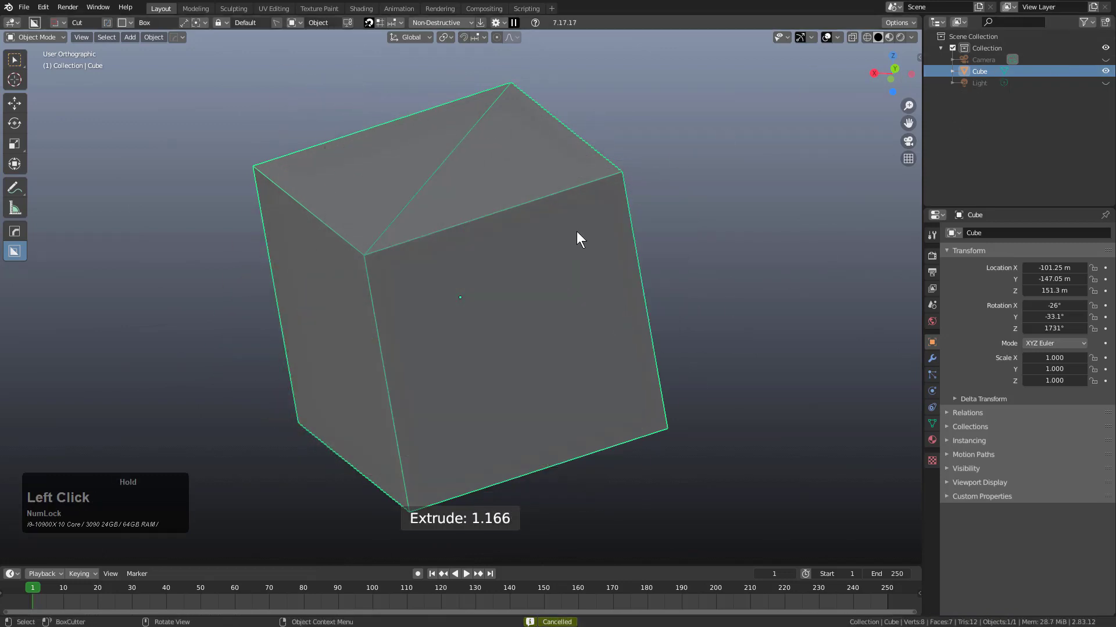
middle_drag(576, 231, 563, 201)
Step: Copy the rotated cube, switch to the empty Blender 2.93 scene, paste the cube there and select it
key(ctrl+c)
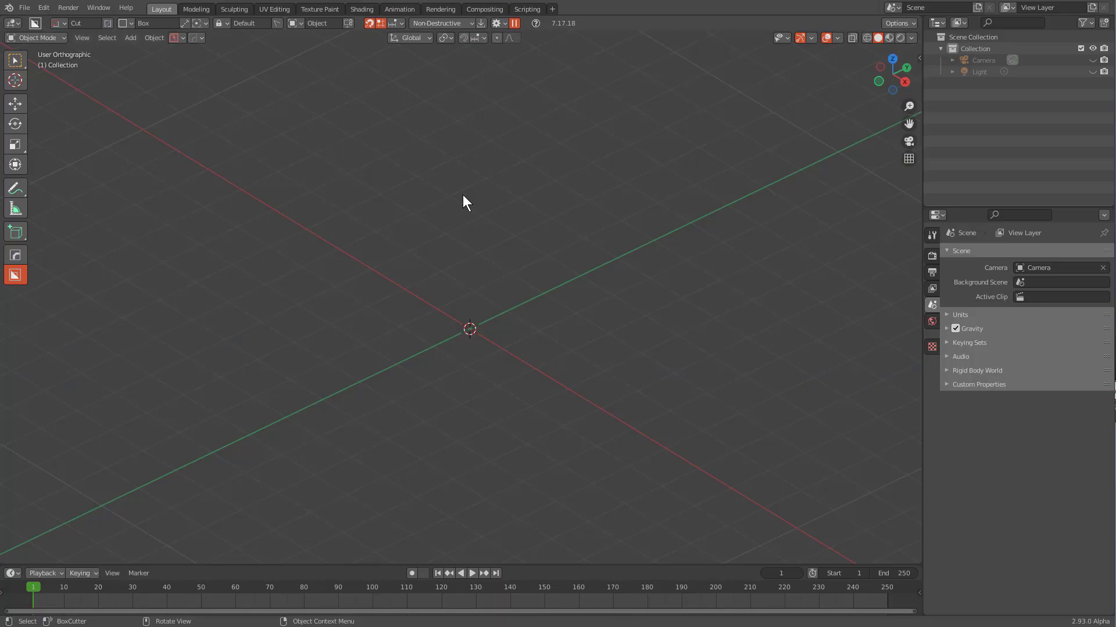
scroll(463, 204, down, 2)
ctrl+scroll(480, 267, down, 3)
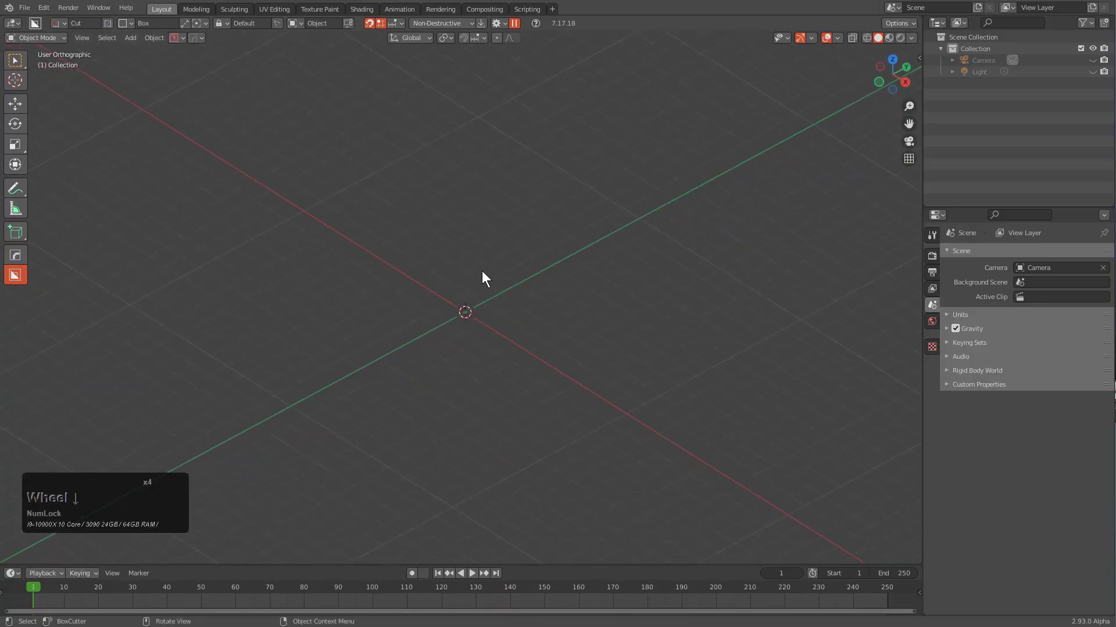
key(ctrl+v)
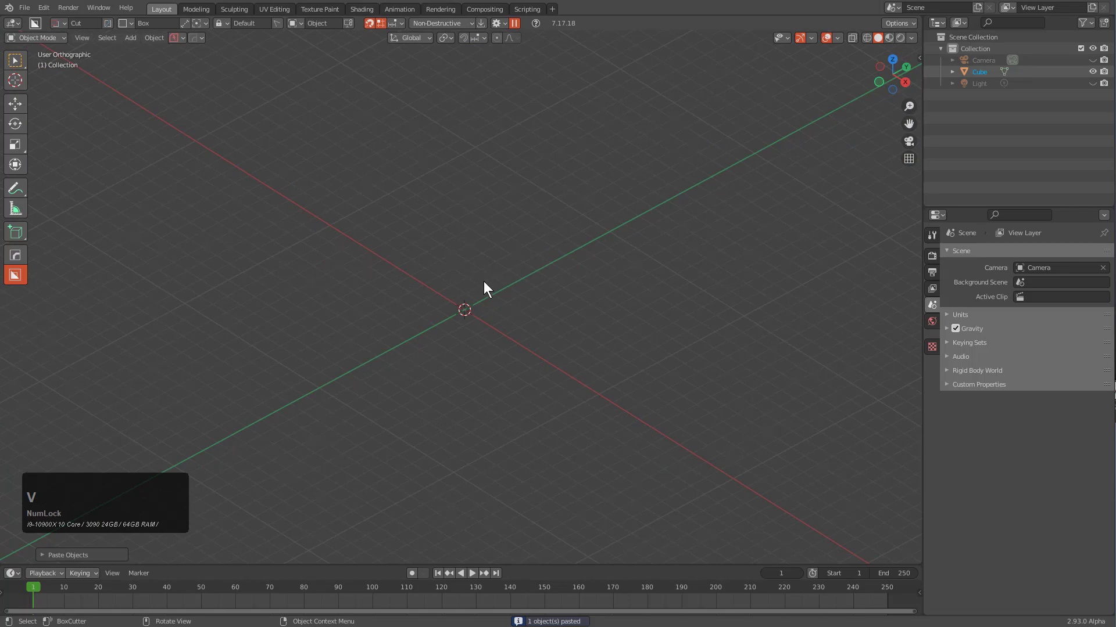
key(KP_Decimal)
middle_drag(490, 281, 331, 21)
scroll(513, 281, up, 1)
click(550, 293)
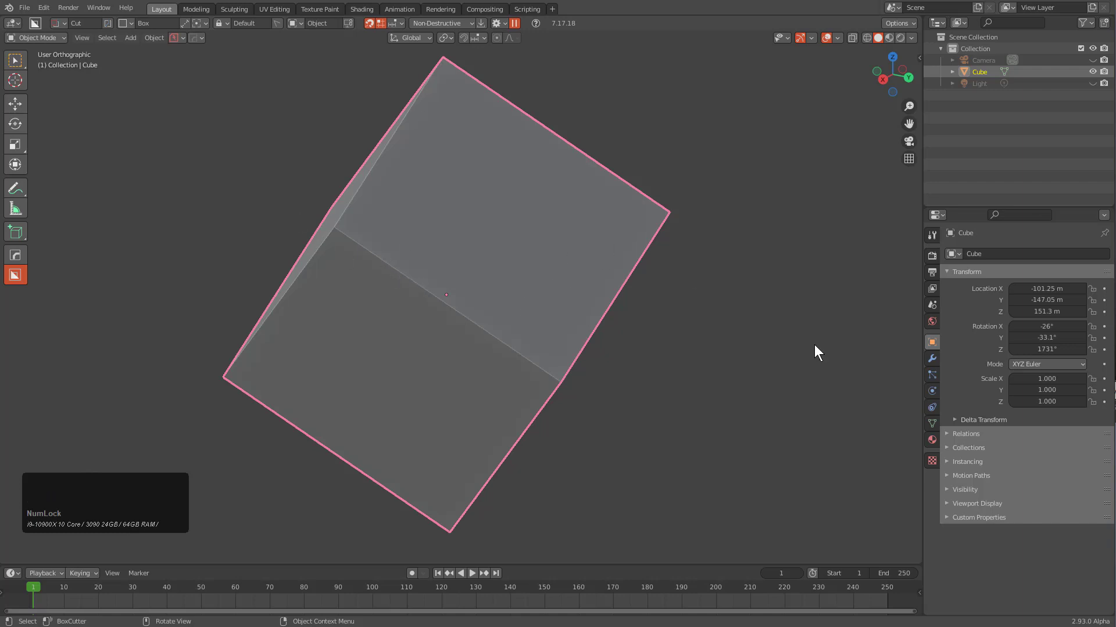
Step: Scale the cube along its local X axis to about 3.670 and its local Z axis to about 0.186
scroll(487, 319, down, 3)
key(s)
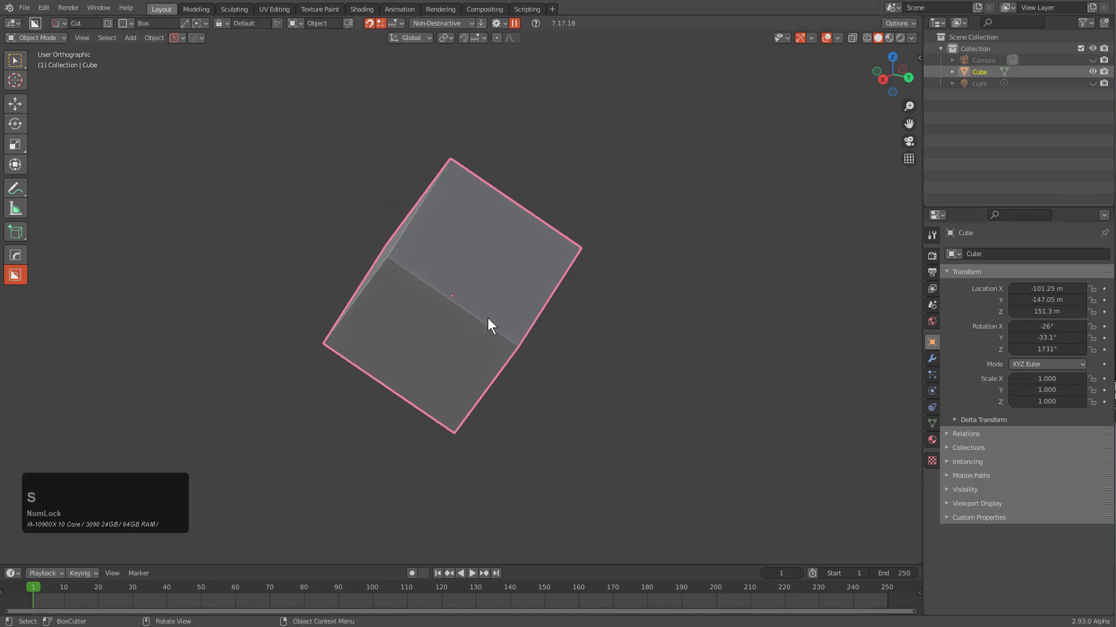
key(x)
key(x)
click(593, 348)
key(s)
key(z)
key(z)
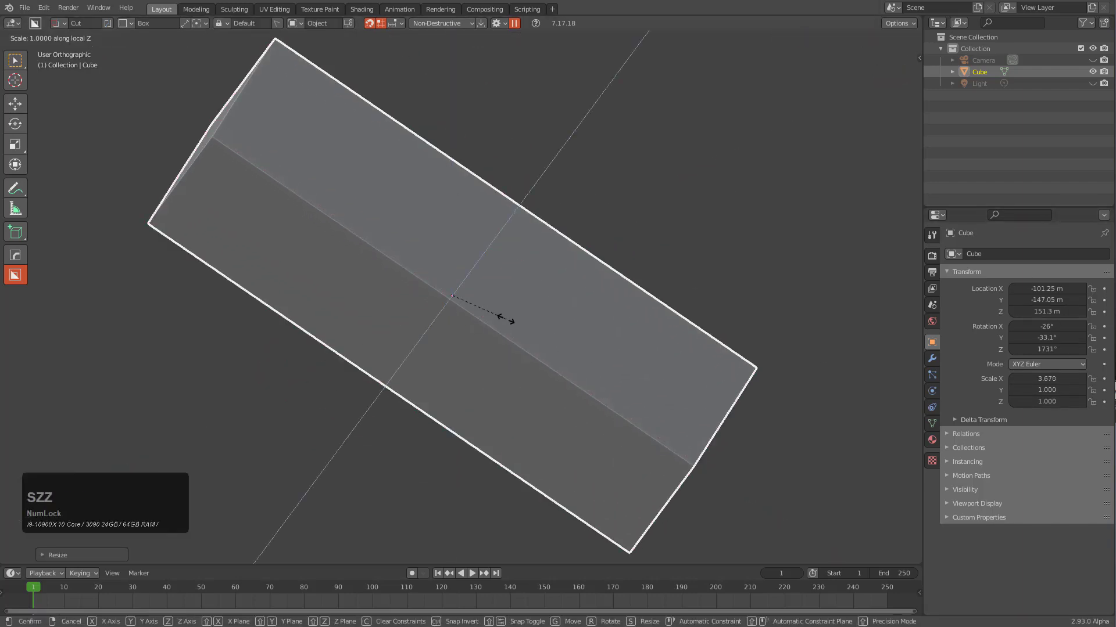
click(466, 297)
mouse_move(466, 297)
middle_down()
mouse_move(510, 294)
mouse_move(457, 284)
middle_up()
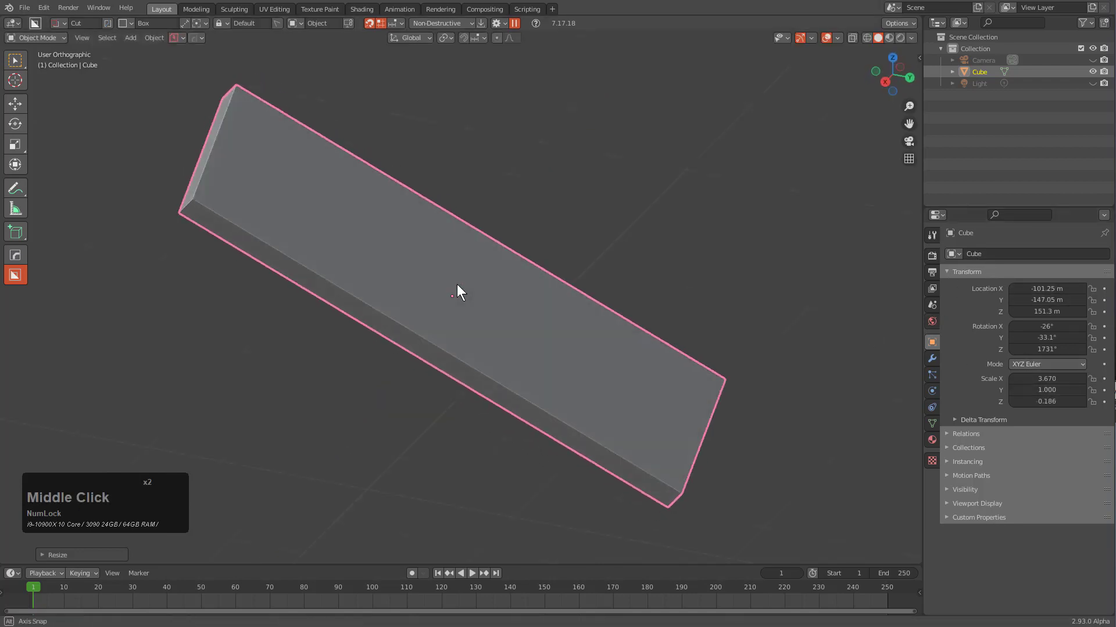
Step: Examine how the snapping grid aligns to the diagonal edge across the stretched slab's large face
ctrl+scroll(461, 292, up, 2)
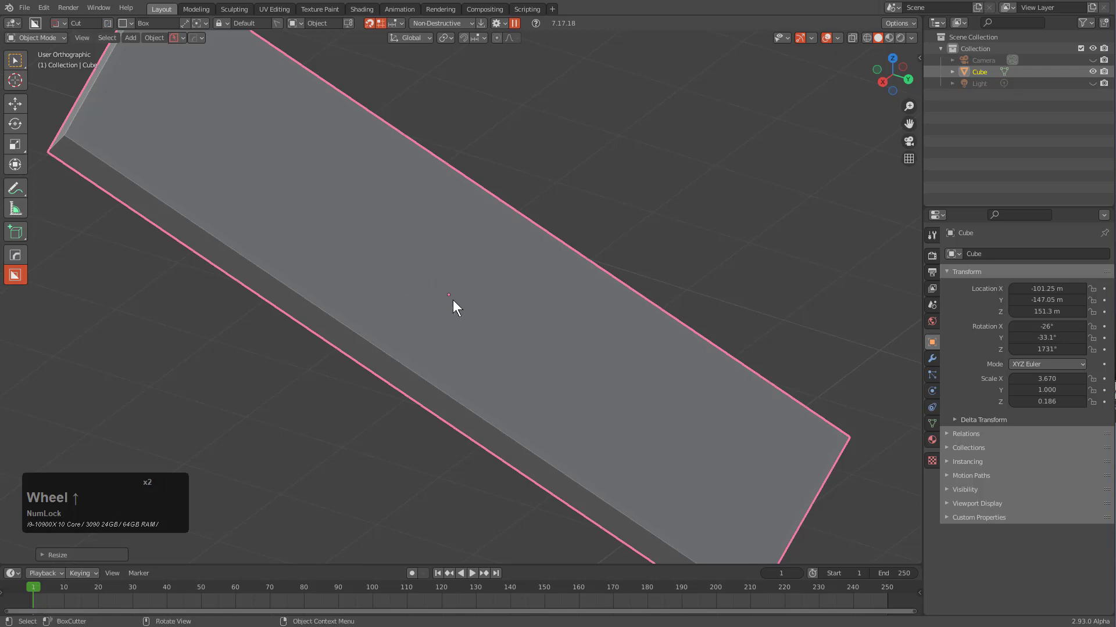
key(v)
click(451, 290)
shift+middle_drag(450, 298, 490, 257)
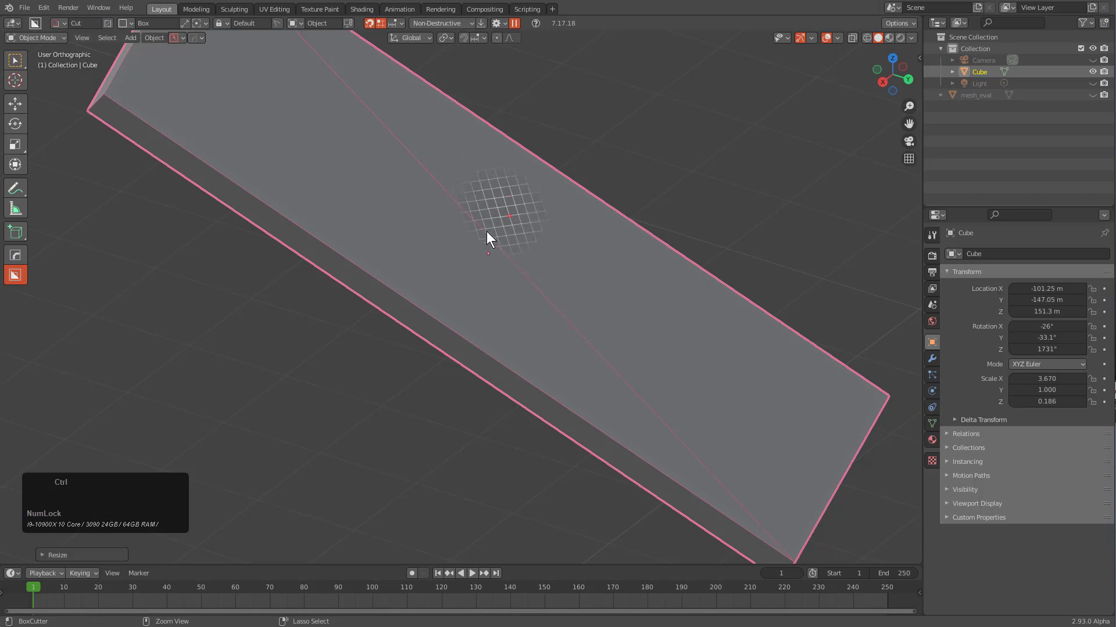
middle_drag(500, 204, 518, 266)
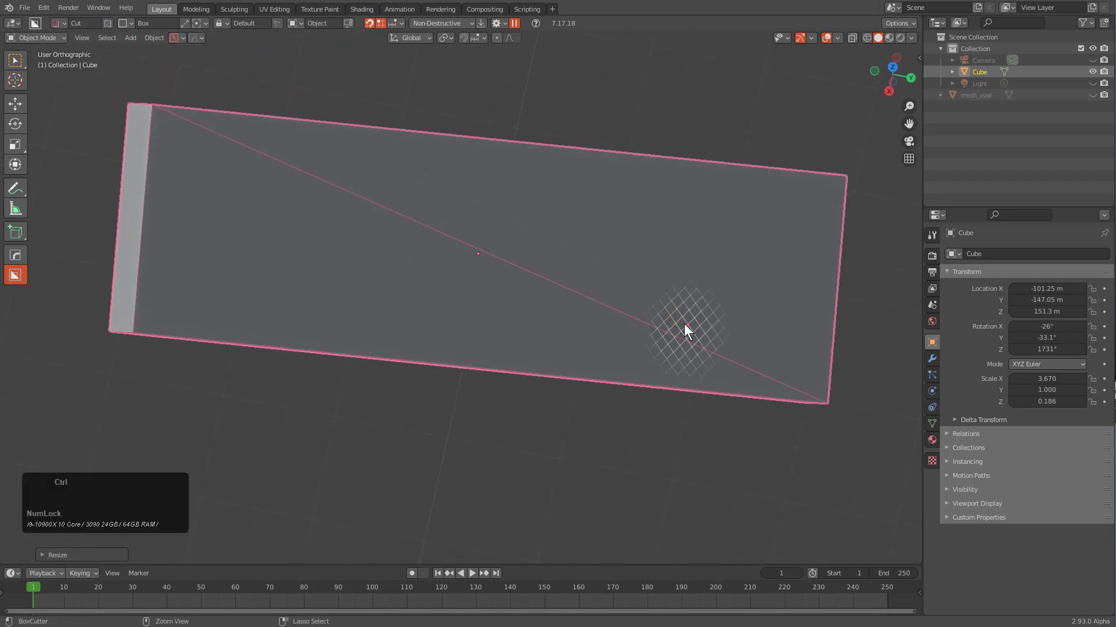
Step: Try applying the slab's scale, undo it, and compare the snapping grid's alignment along the diagonal edge
key(ctrl+a)
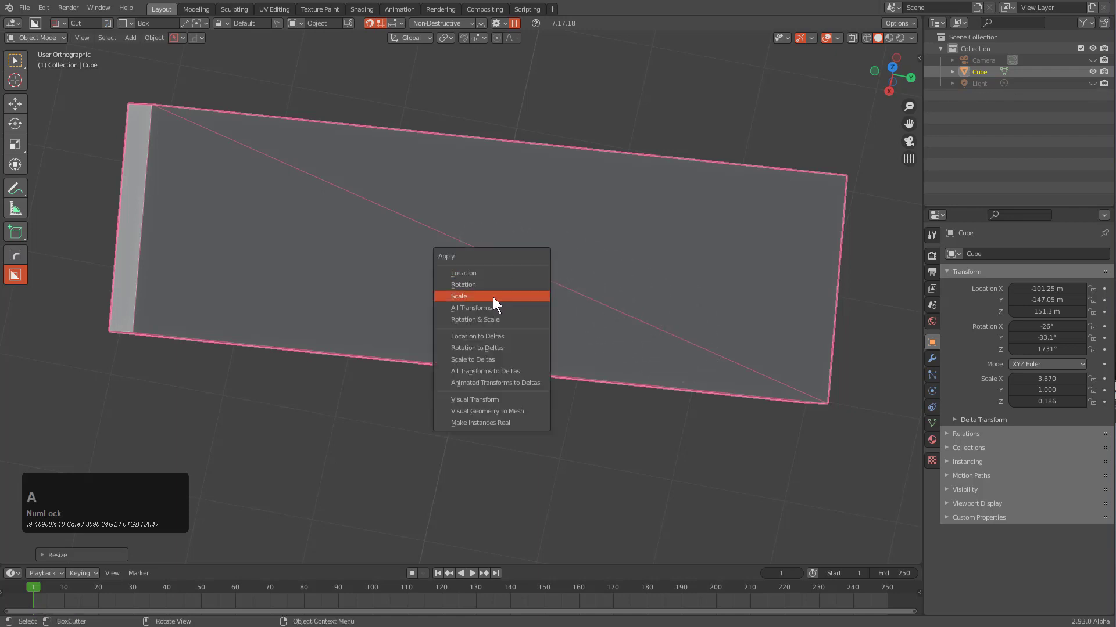
click(493, 298)
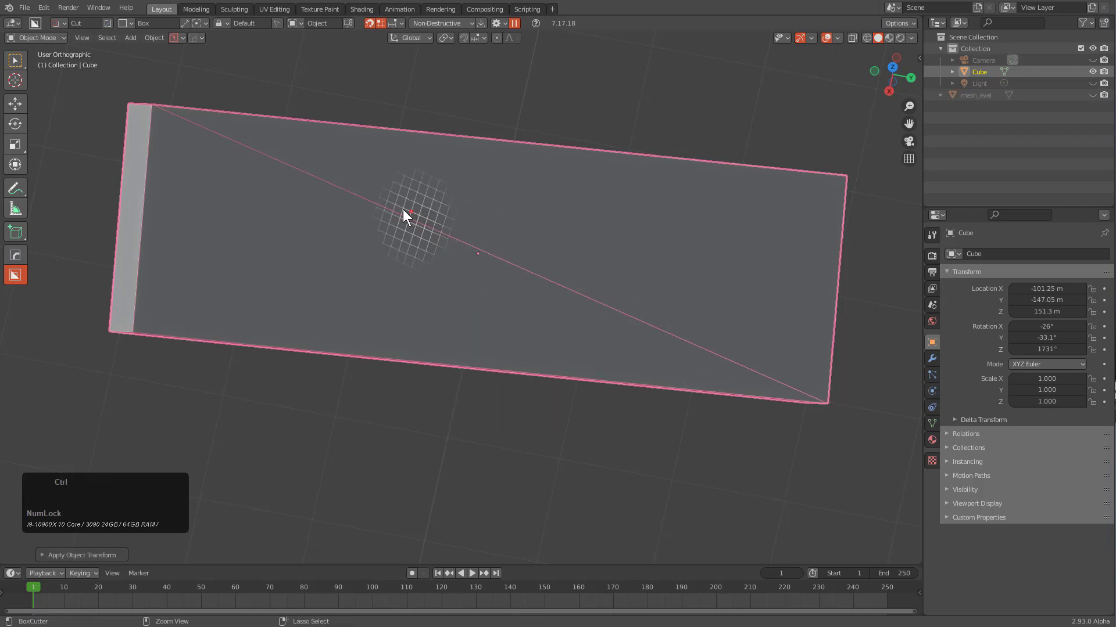
middle_drag(647, 308, 568, 294)
key(ctrl+z)
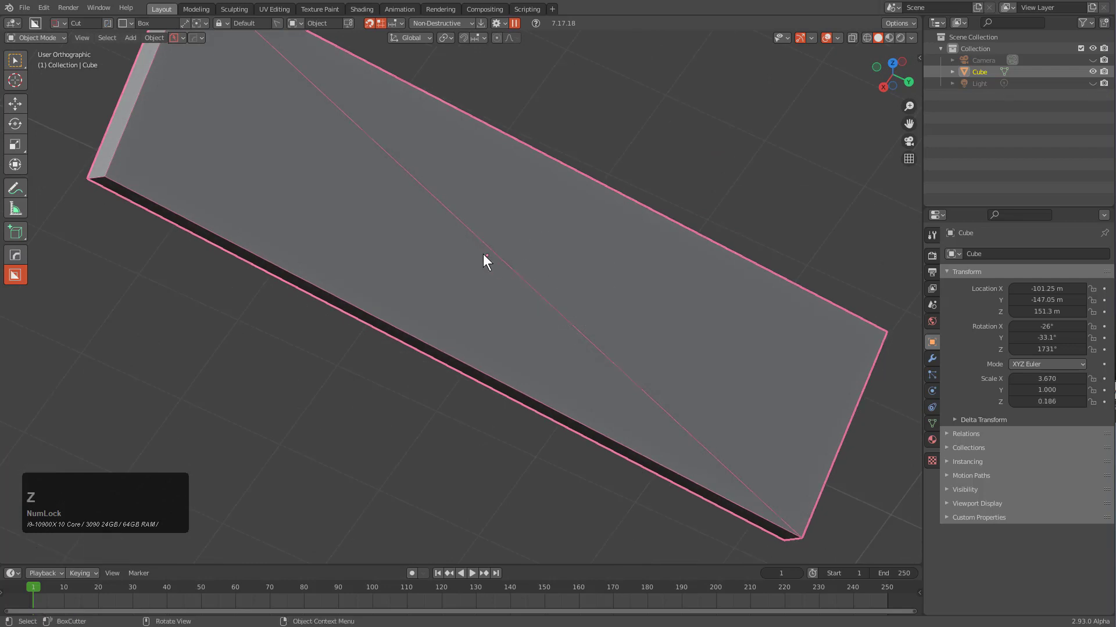
key(ctrl)
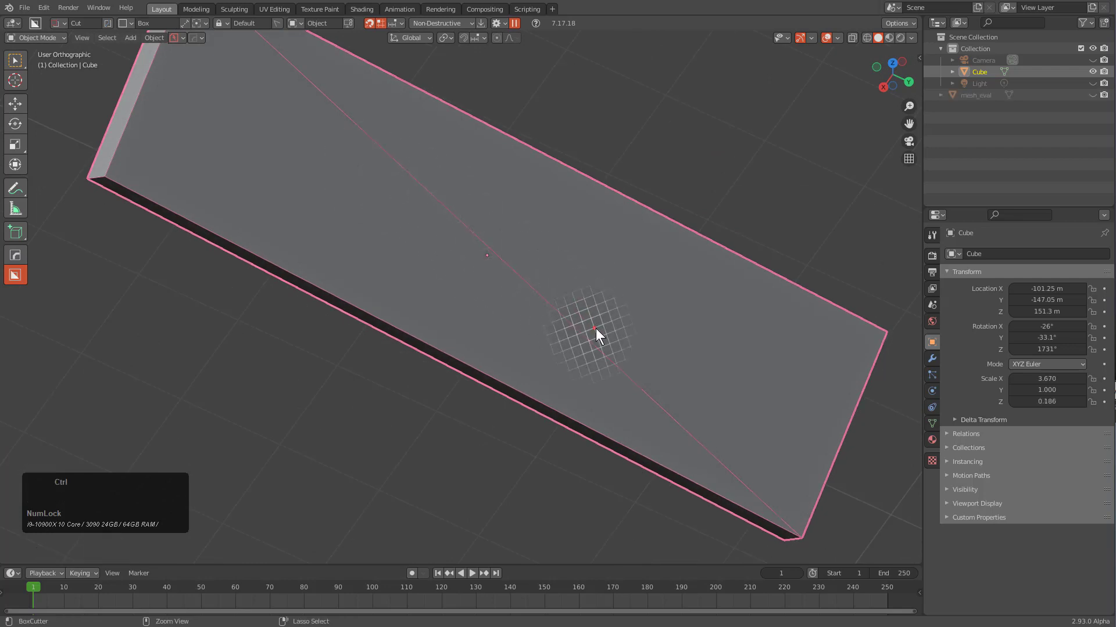
Step: Apply the slab's scale and check how the snapping grid aligns to the diagonal edge
key(a)
click(500, 273)
key(ctrl)
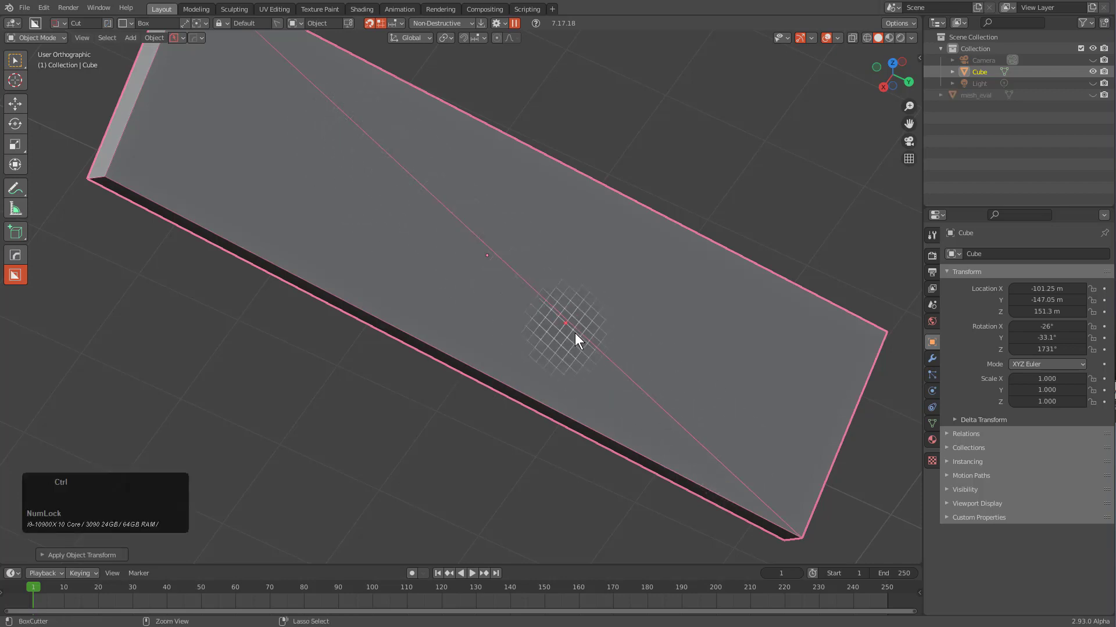
middle_drag(509, 279, 459, 244)
Step: Thicken the slab by scaling it along its local Z axis to 14.000
key(s)
key(z)
key(z)
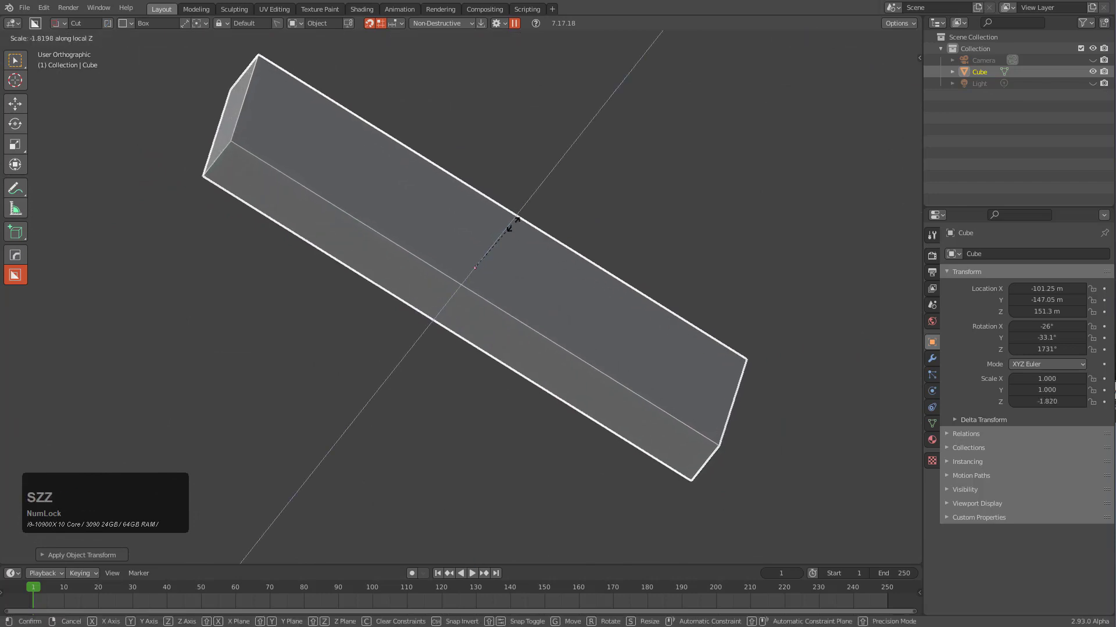
ctrl+click(63, 403)
scroll(426, 303, down, 2)
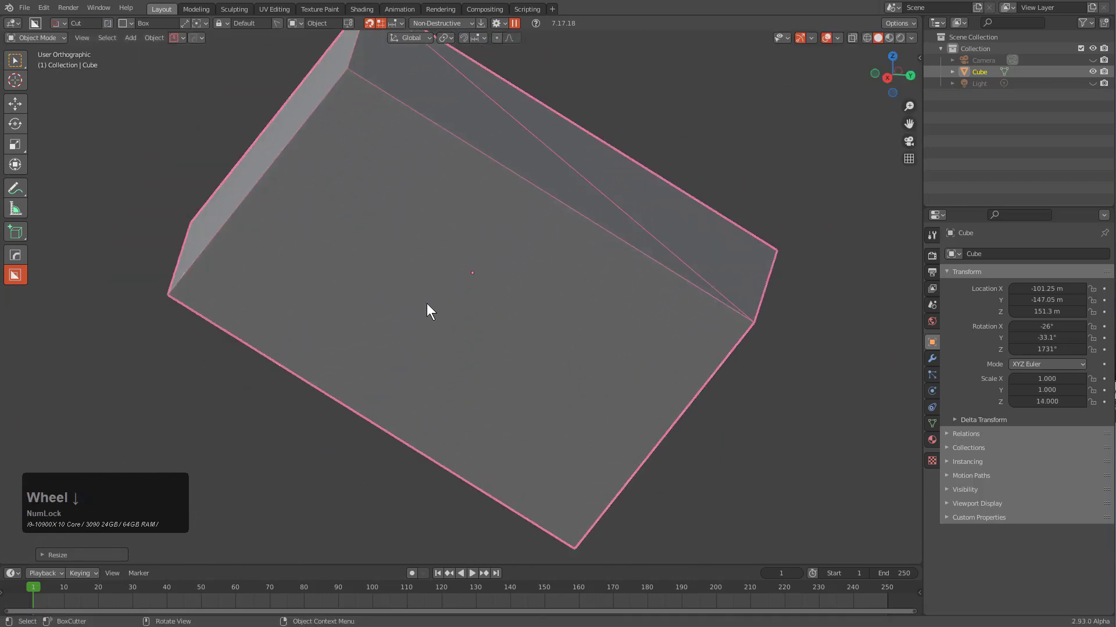
Step: Turn off the snapping grid and cut a centred bevelled box into the block's large side face, extruded about 2.015
ctrl+click(463, 295)
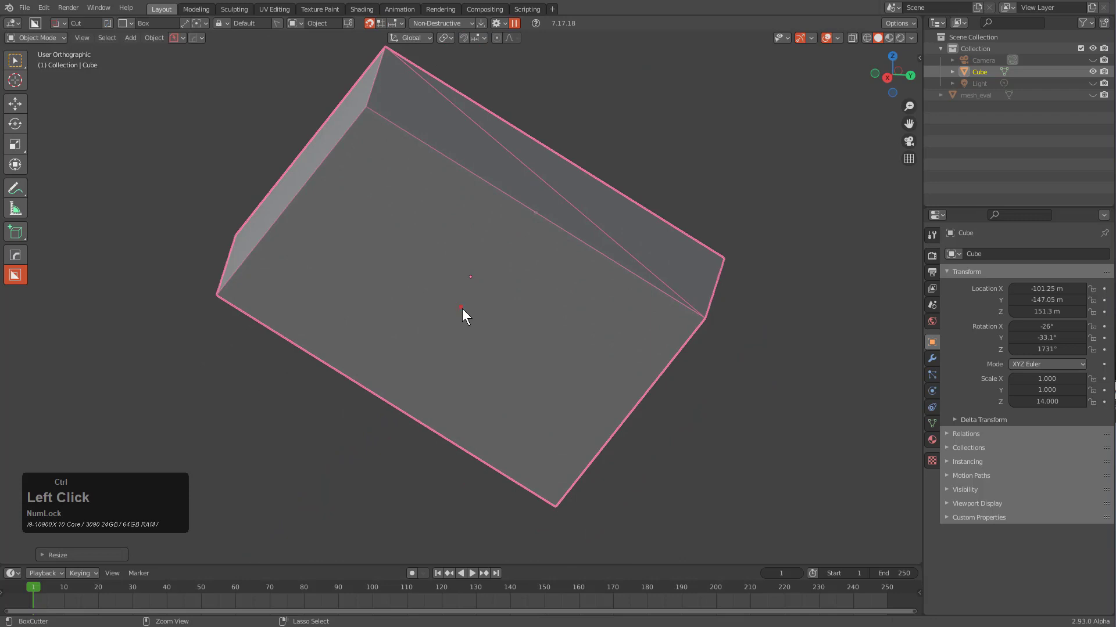
mouse_move(463, 309)
mouse_down()
mouse_move(560, 351)
mouse_move(660, 345)
mouse_move(687, 325)
mouse_move(692, 302)
mouse_up()
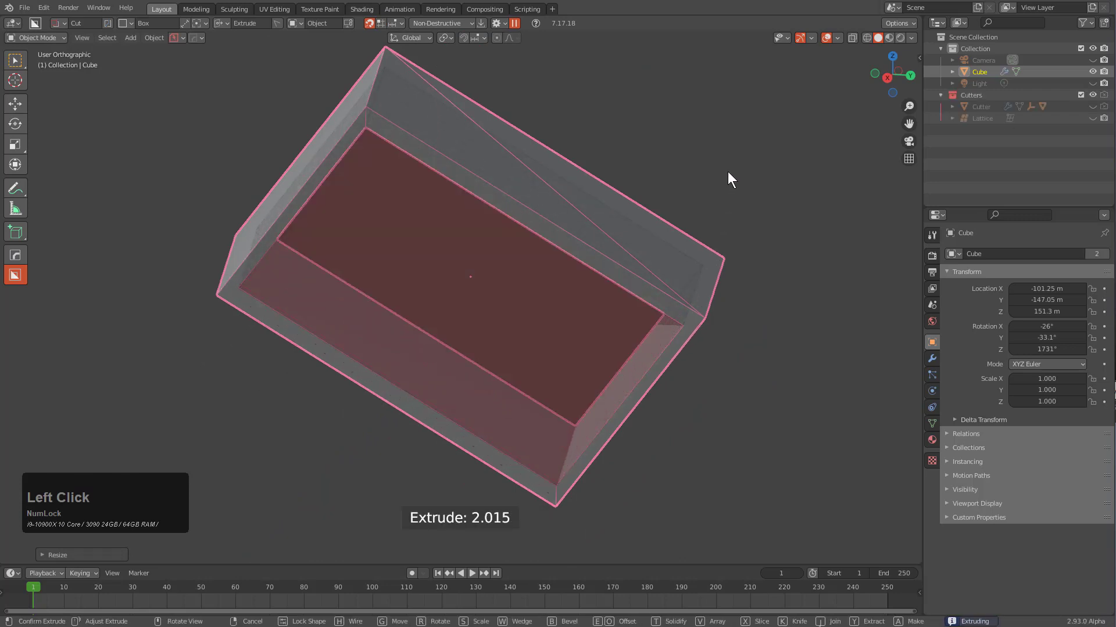
key(b)
scroll(770, 199, down, 1)
click(751, 196)
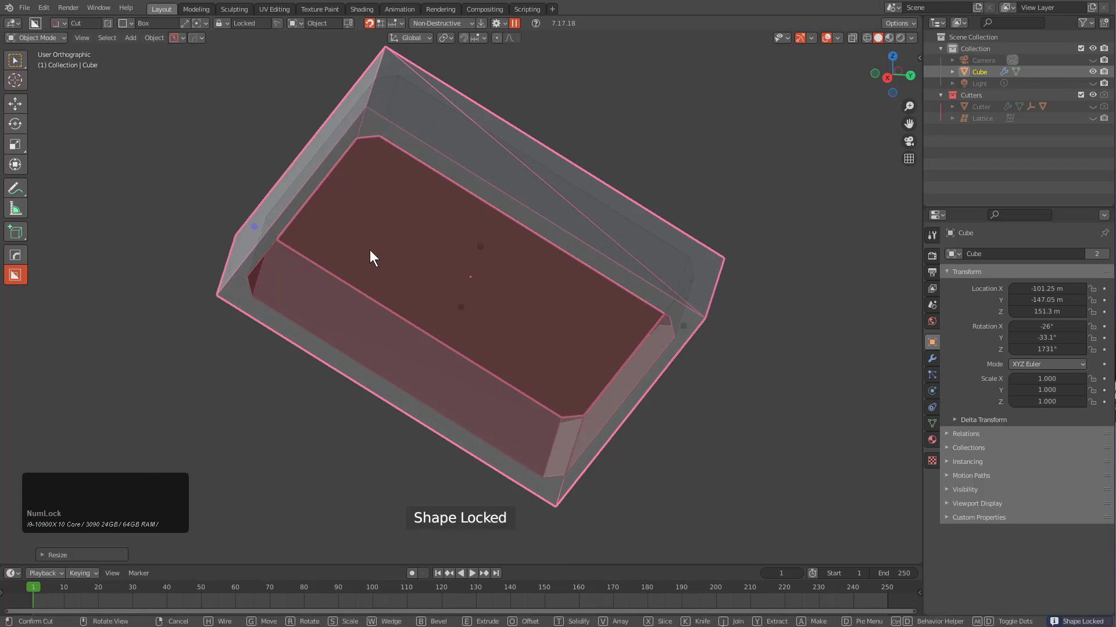
click(572, 263)
Step: Cut a centred box into the block's bright end face, extruded about 7.356 with a bevel width of about 0.295
middle_drag(293, 210, 388, 240)
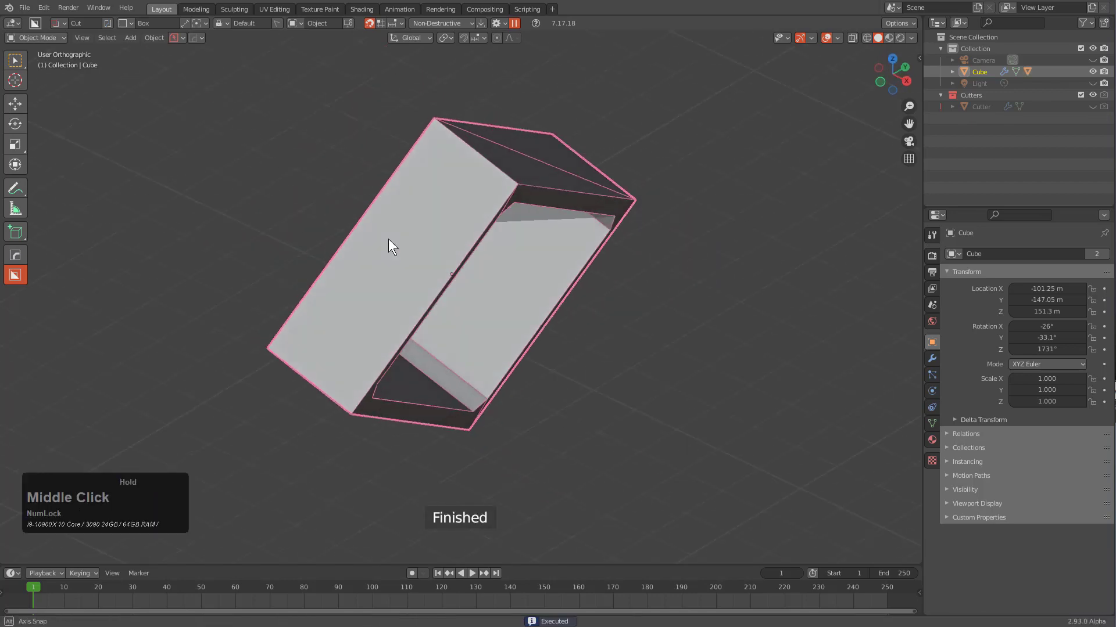
ctrl+click(393, 270)
mouse_move(393, 270)
mouse_down()
mouse_move(350, 378)
mouse_move(350, 395)
mouse_move(360, 395)
mouse_up()
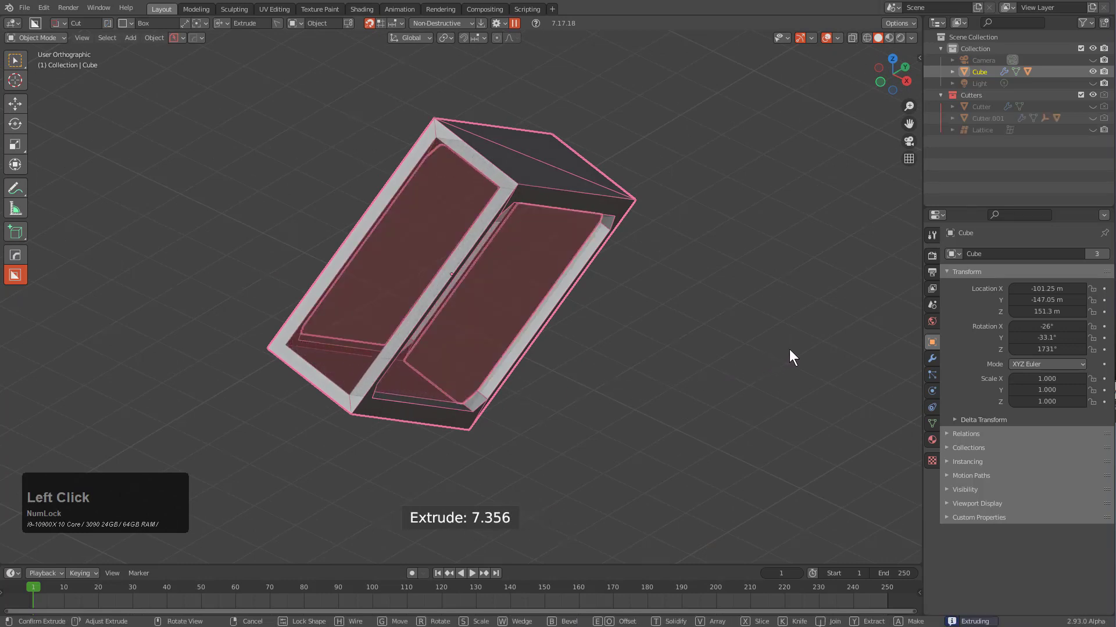
key(b)
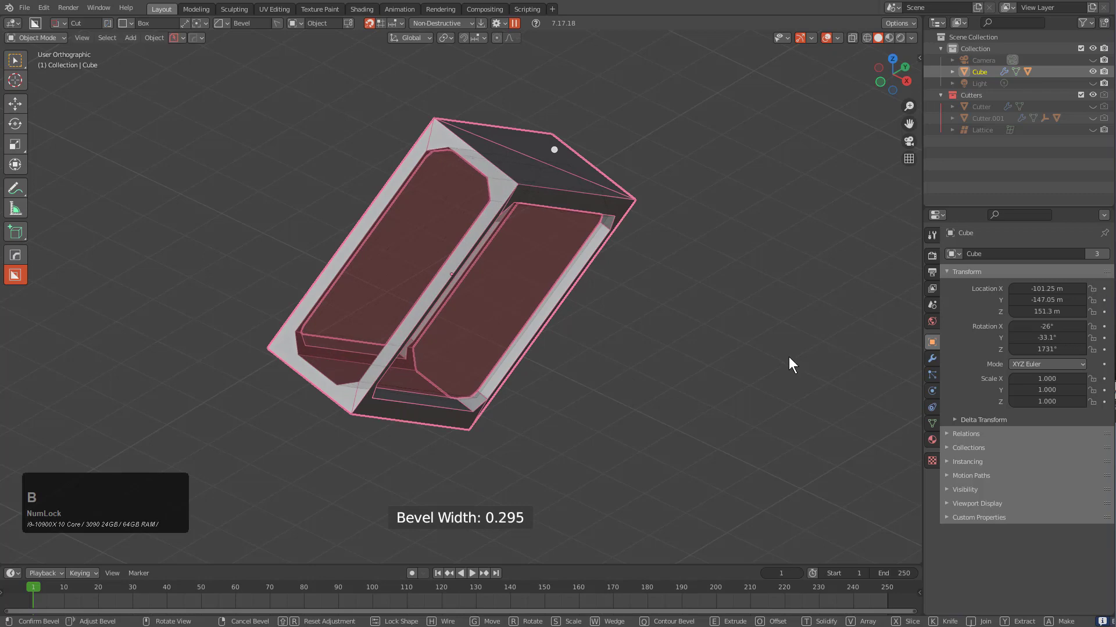
click(454, 224)
click(542, 266)
Step: Cut a centred box through the block's remaining uncut side face, with a bevel width of about 0.288
mouse_move(542, 267)
middle_down()
mouse_move(476, 256)
mouse_move(429, 300)
mouse_move(508, 276)
mouse_move(365, 322)
middle_up()
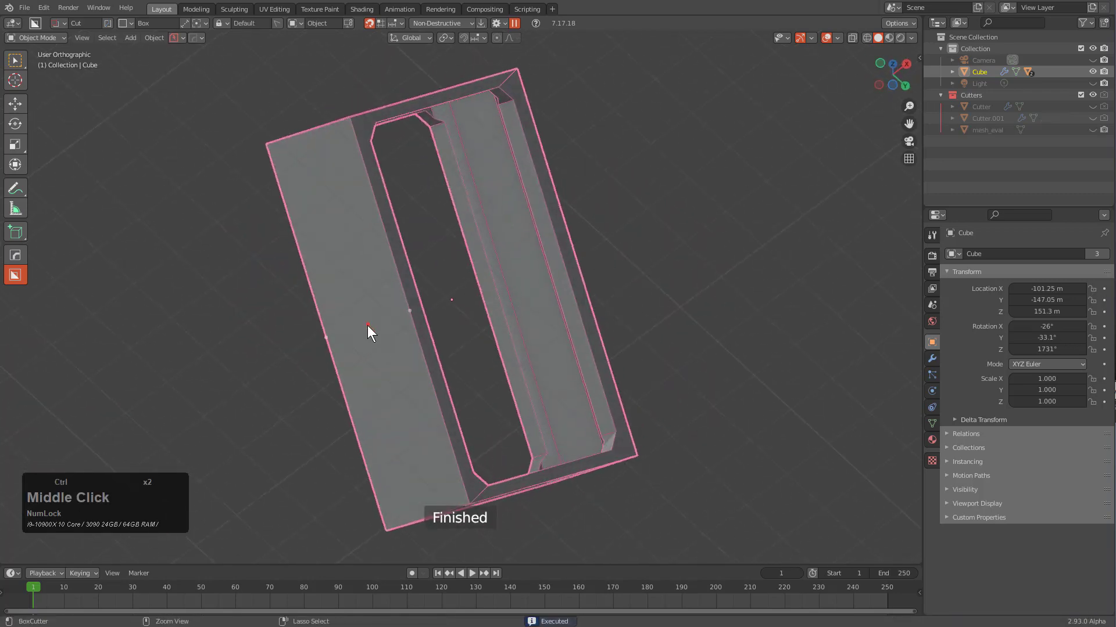
mouse_move(367, 325)
alt+mouse_down()
mouse_move(406, 451)
mouse_move(456, 462)
alt+mouse_up()
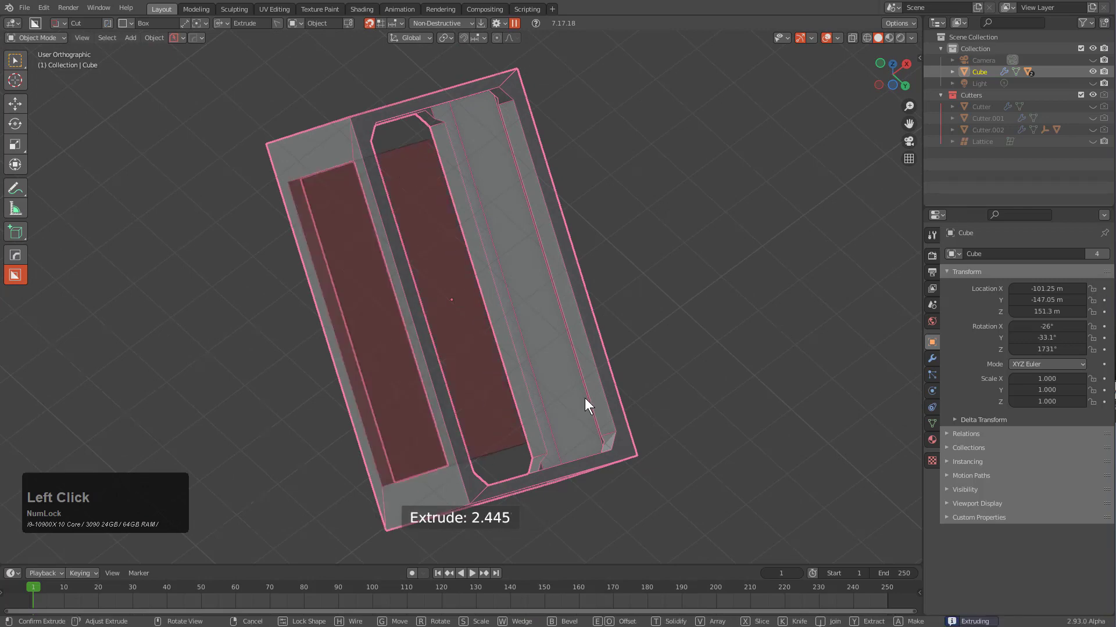
key(b)
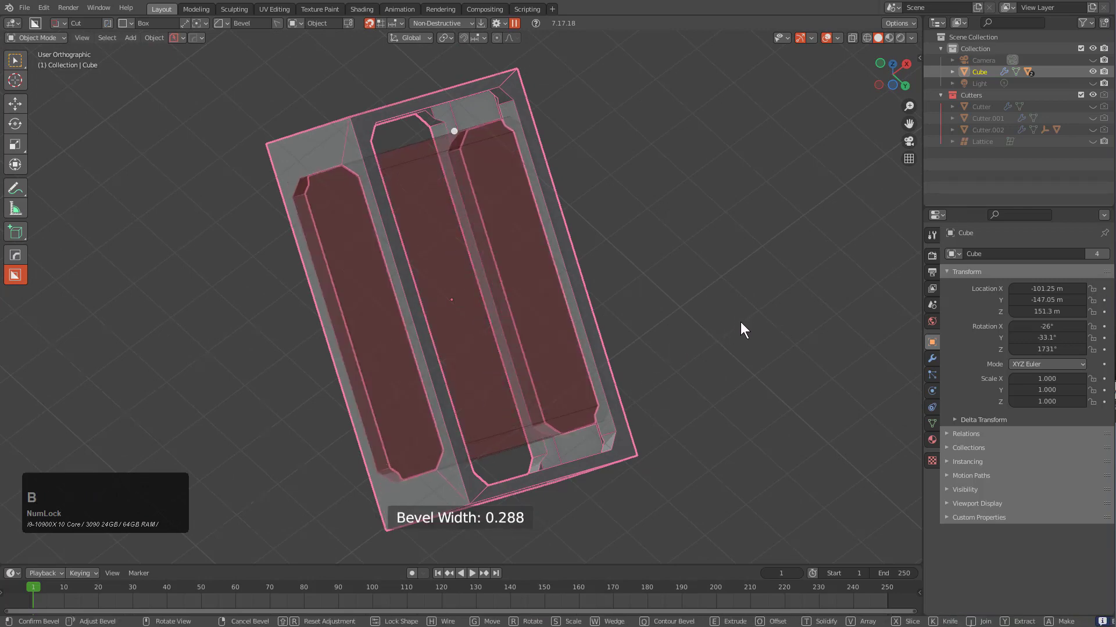
click(740, 322)
middle_drag(608, 196, 400, 121)
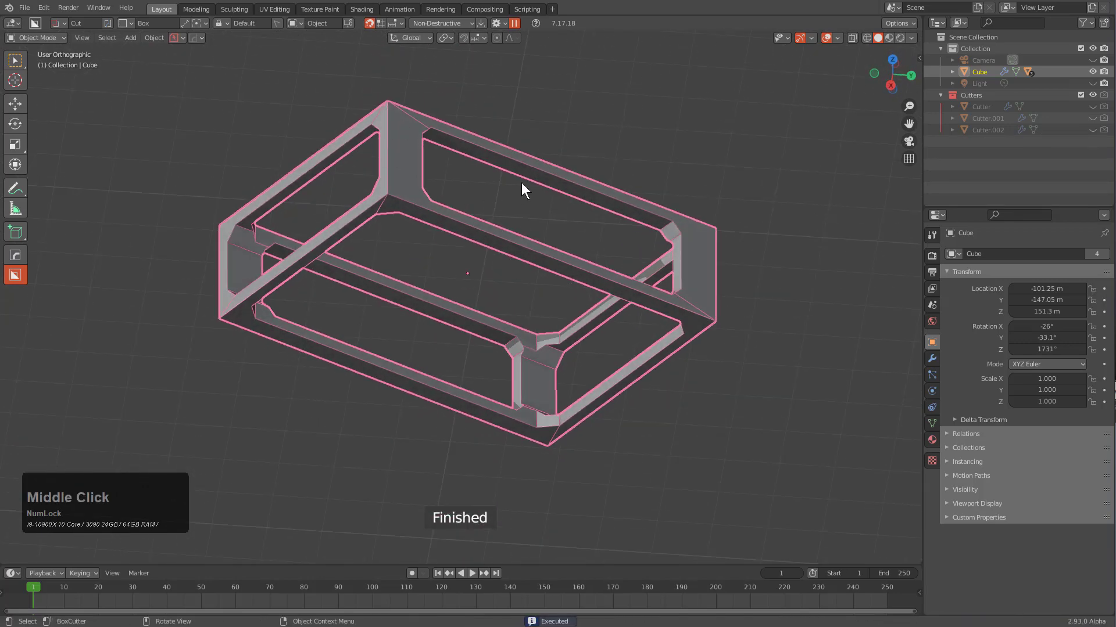
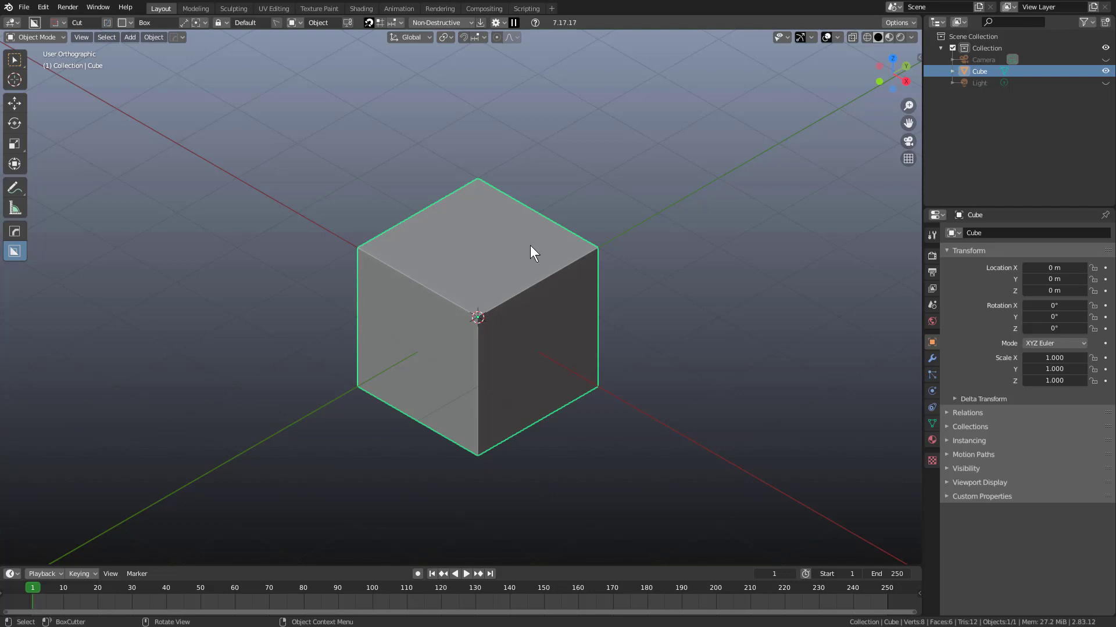
Step: On the unrotated cube, cut a notch down through the front corner and slice off the left side with a view-aligned box about 1.215 by 4.752
mouse_move(531, 245)
mouse_down()
mouse_move(485, 342)
mouse_move(488, 377)
mouse_up()
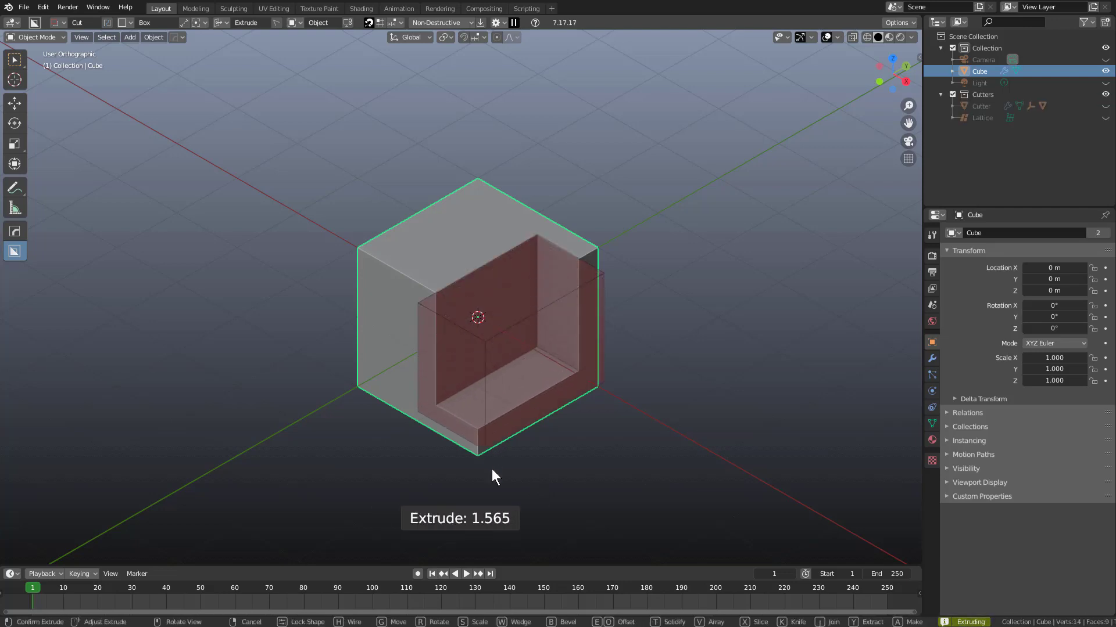
click(491, 519)
drag(295, 78, 399, 482)
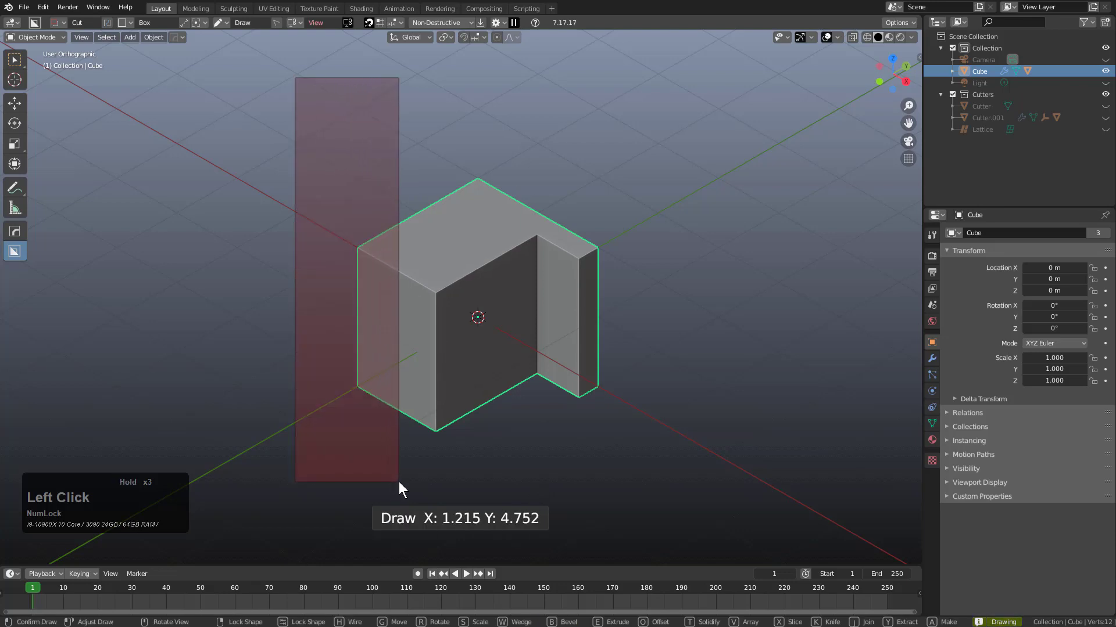
key(Tab)
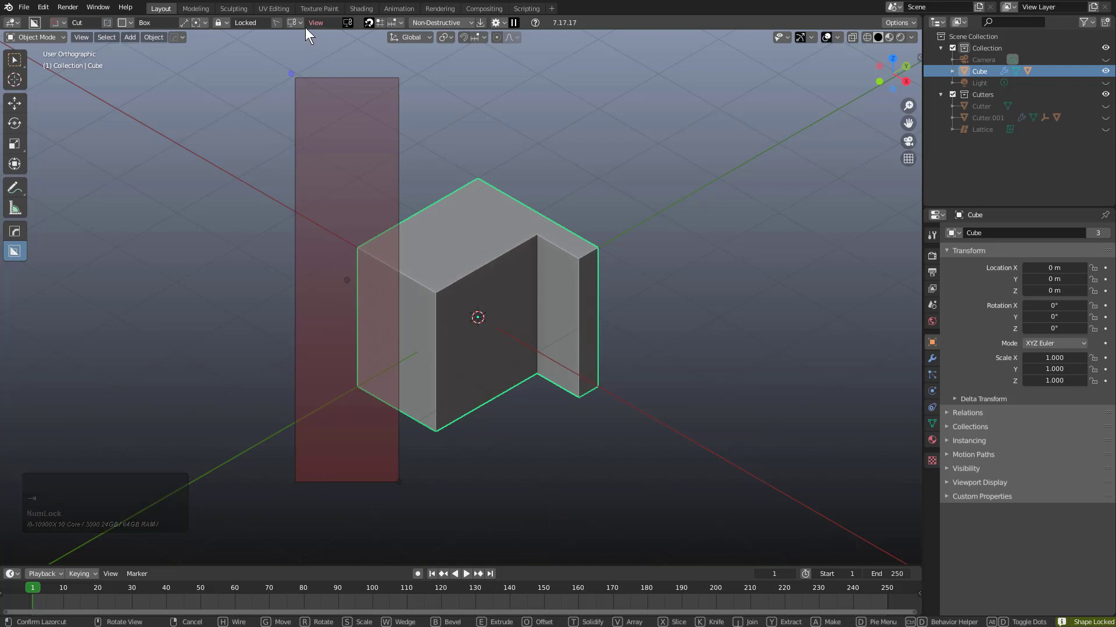
click(381, 198)
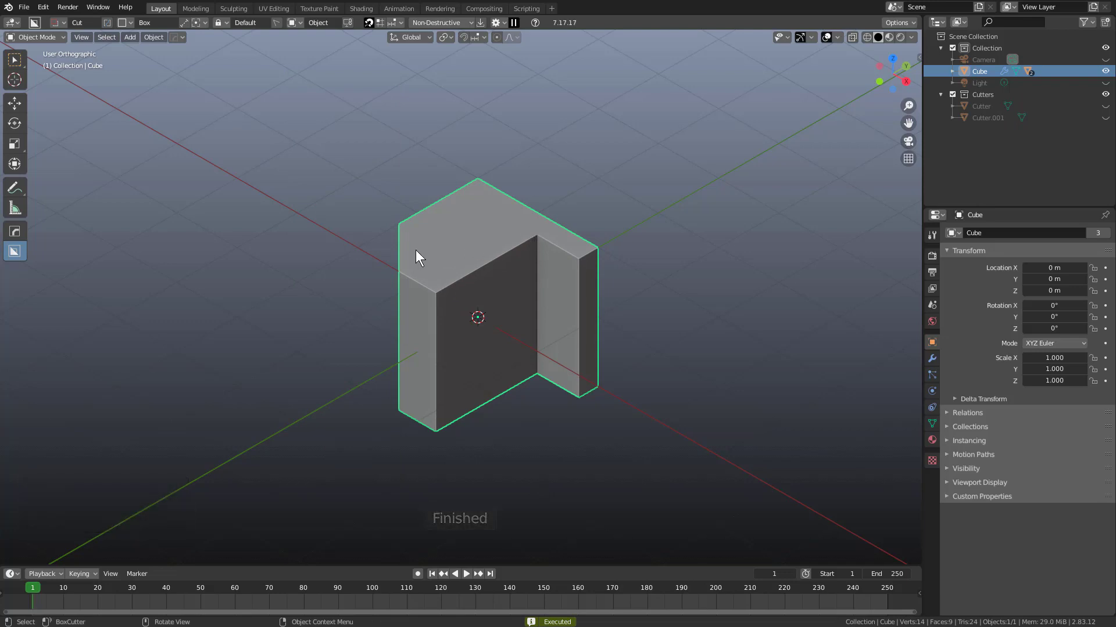
click(379, 23)
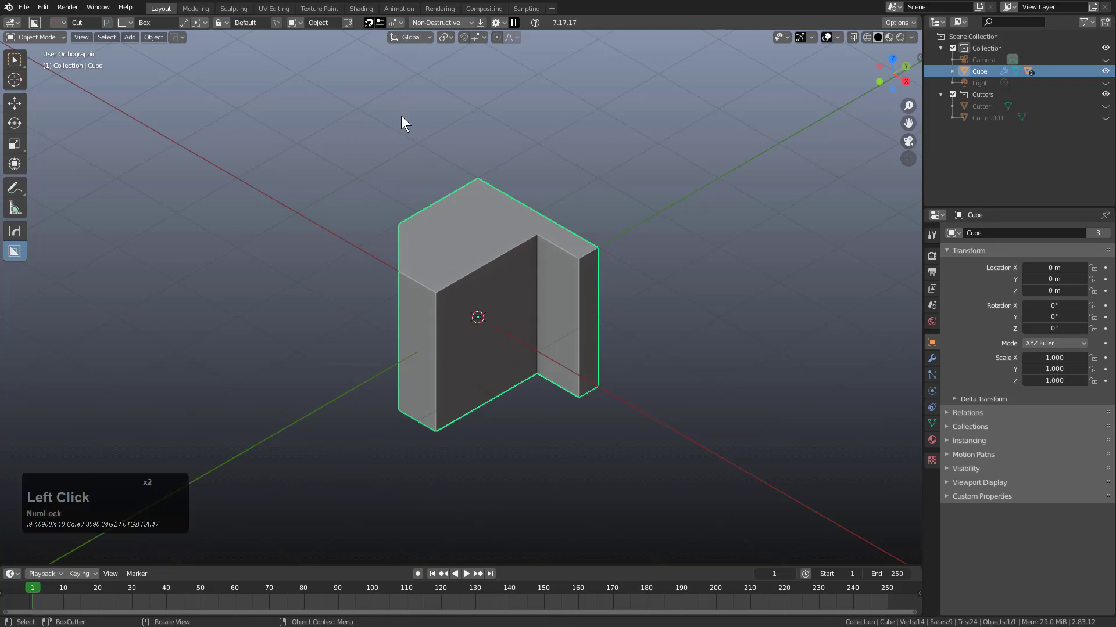
Step: Cut a box down through the block's top face, extruded about 2.521, and a second box through its dark long side face
key(ctrl)
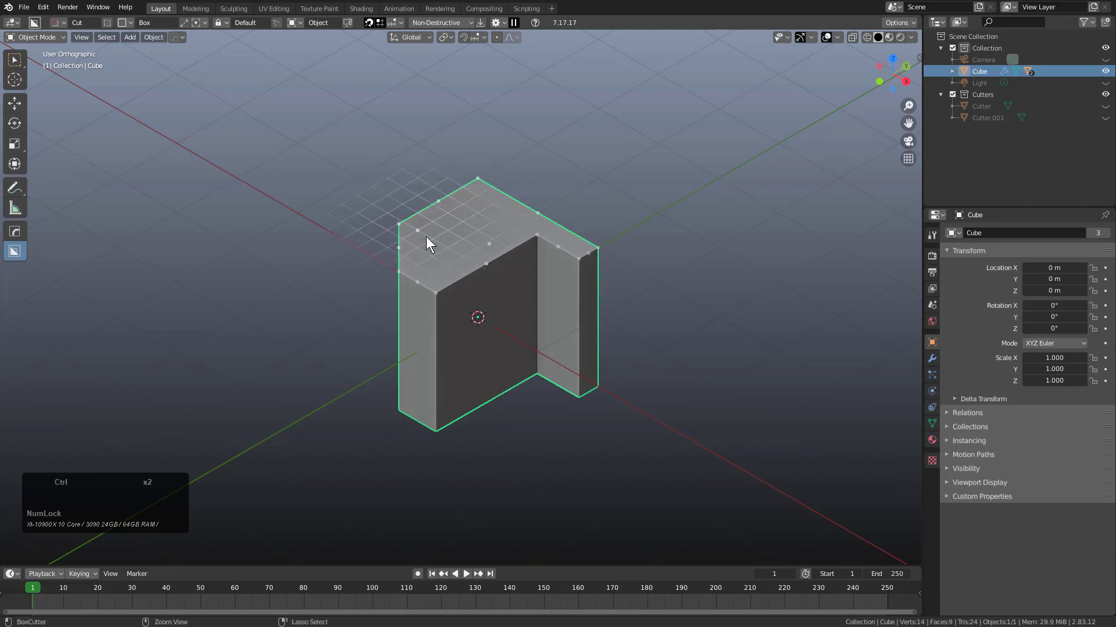
mouse_move(473, 195)
ctrl+mouse_down()
mouse_move(414, 283)
mouse_move(344, 330)
mouse_move(337, 355)
ctrl+mouse_up()
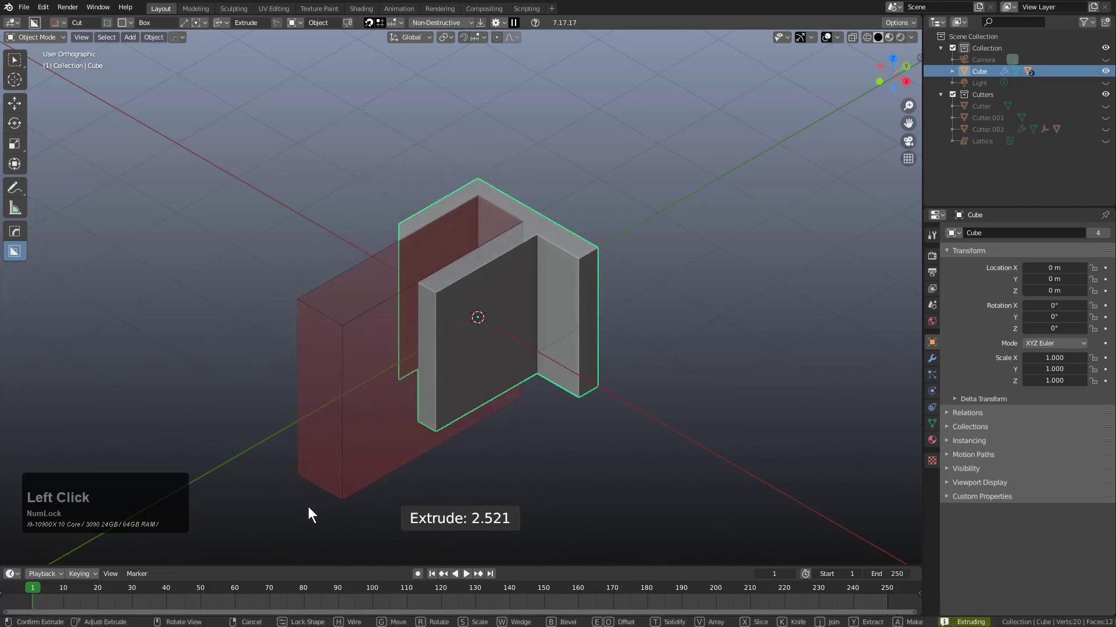
click(320, 493)
mouse_move(516, 262)
ctrl+mouse_down()
mouse_move(386, 451)
mouse_move(378, 446)
ctrl+mouse_up()
click(267, 330)
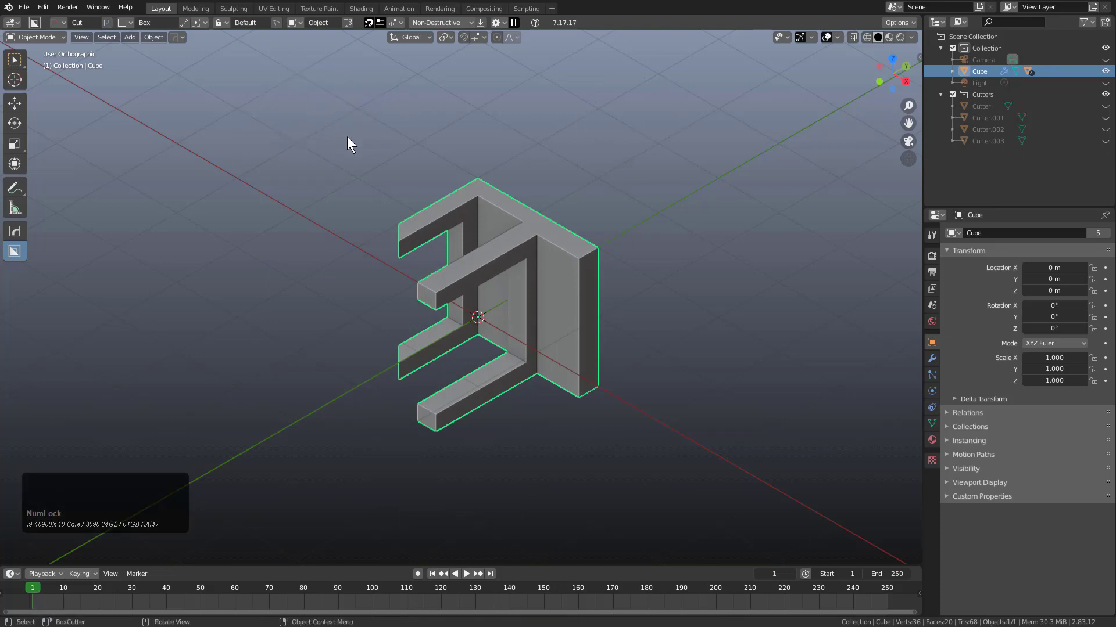
Step: Switch the orientation to View, enlarge the snapping grid and slice off the block's top corner with a wide grid-snapped box
key(ctrl)
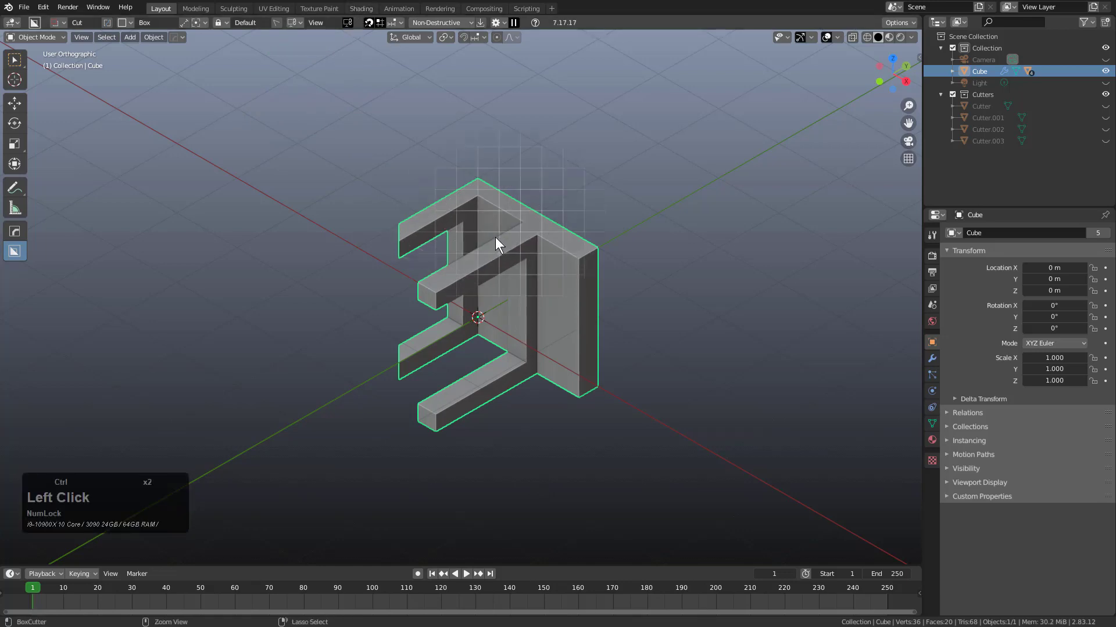
ctrl+scroll(259, 147, up, 1)
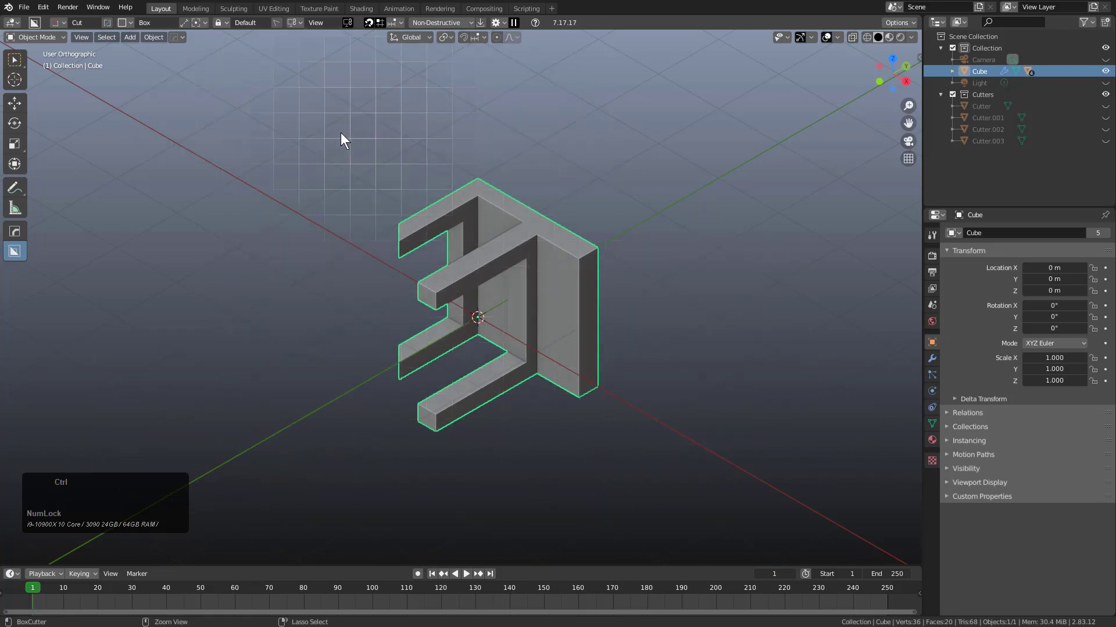
mouse_move(297, 113)
ctrl+mouse_down()
mouse_move(358, 153)
mouse_move(520, 187)
mouse_move(650, 194)
ctrl+mouse_up()
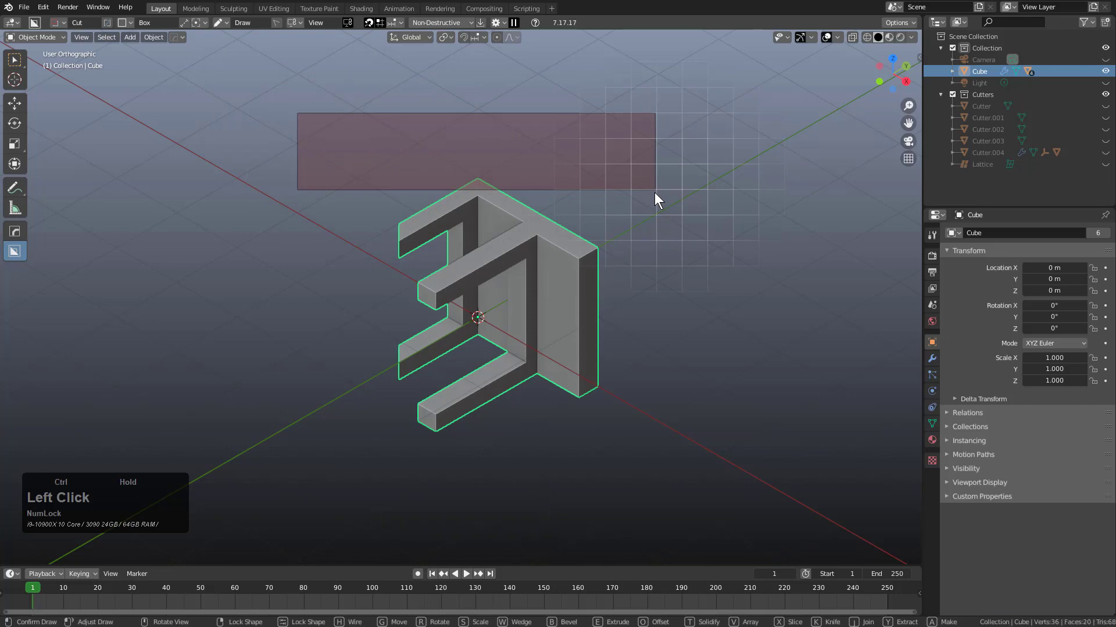
ctrl+click(654, 193)
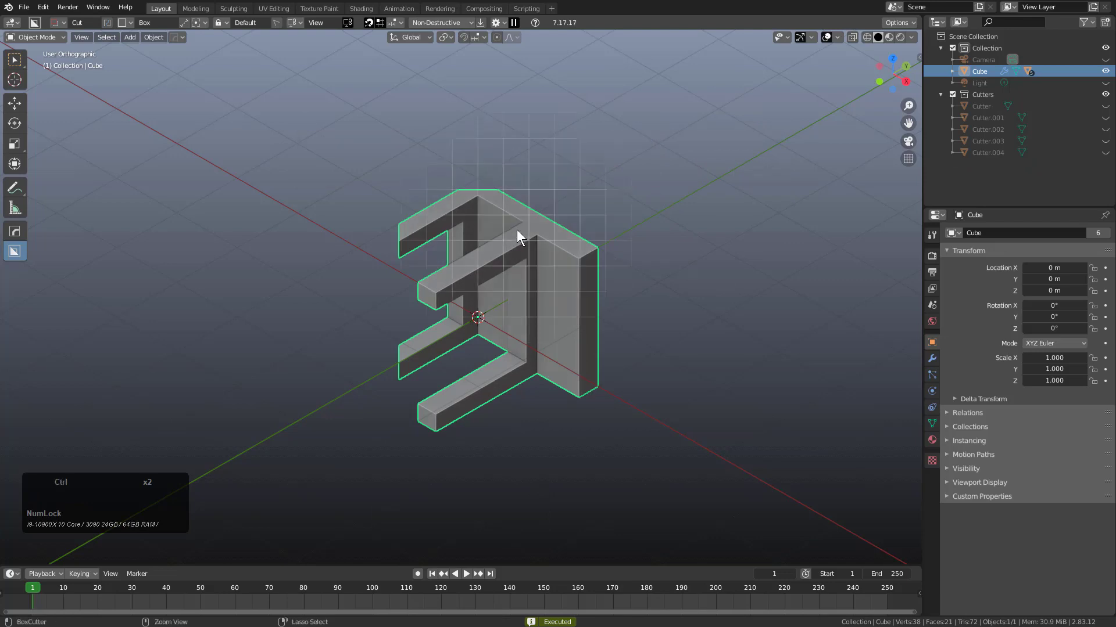
Step: Slice off the block's right side with a view-aligned box about 1.2 by 3.9, and draw another box cut across the new right edge
ctrl+drag(645, 122, 633, 242)
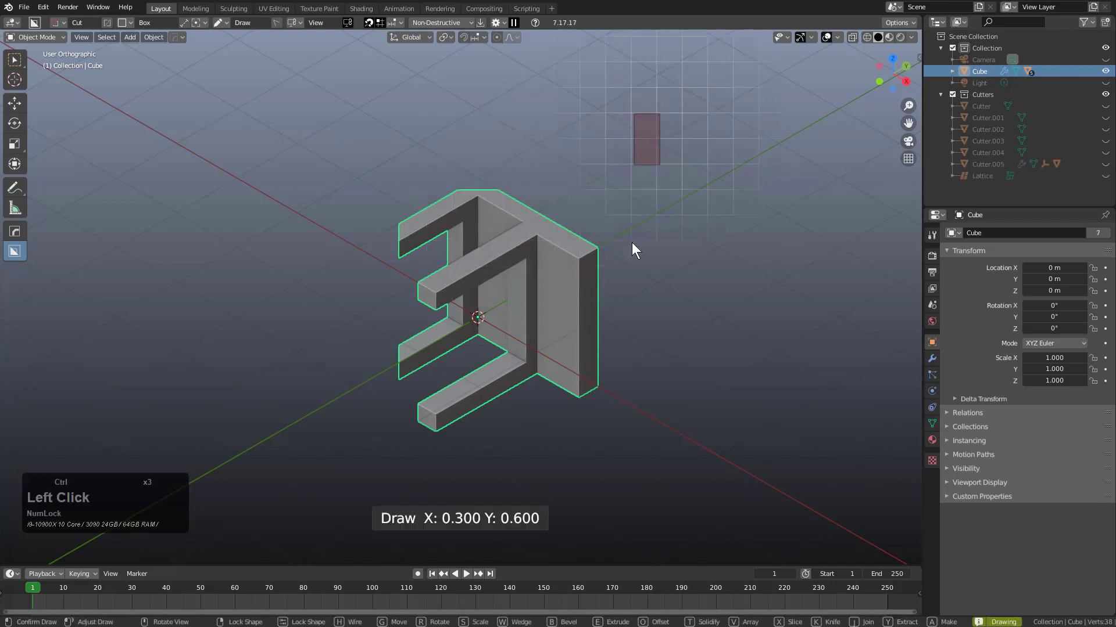
click(560, 442)
key(ctrl)
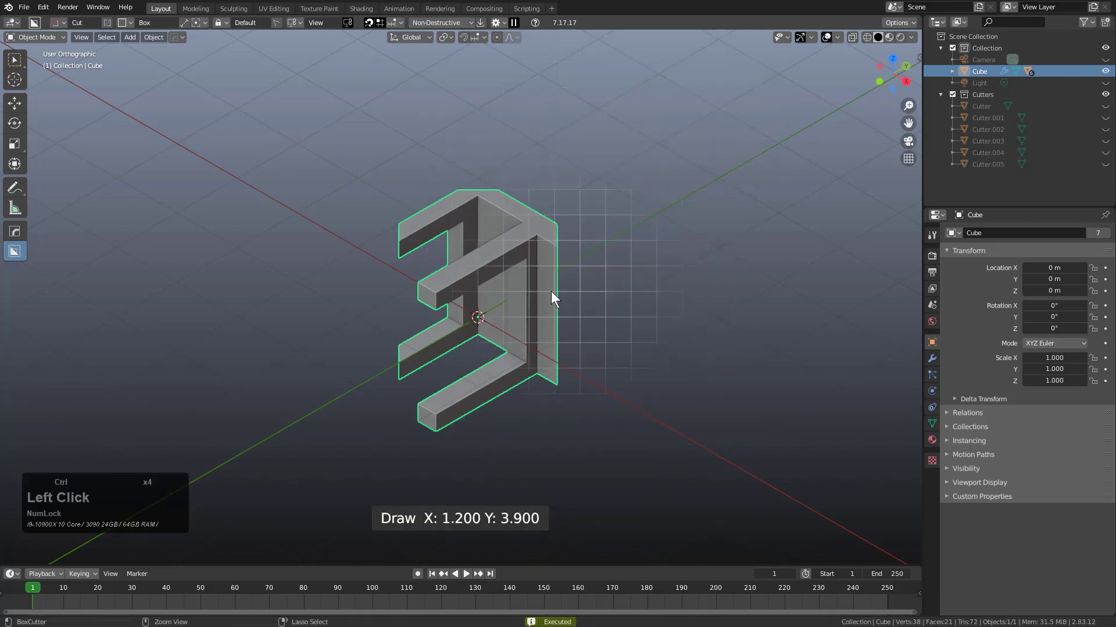
mouse_move(580, 262)
ctrl+mouse_down()
mouse_move(550, 299)
mouse_move(549, 357)
mouse_move(534, 356)
ctrl+mouse_up()
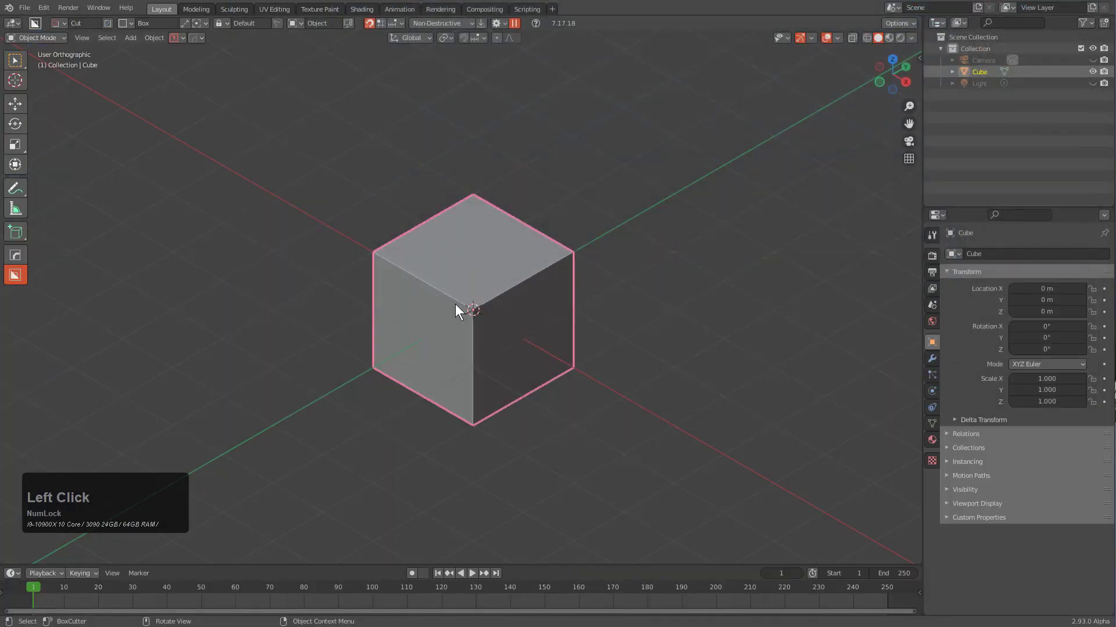
Step: On the new cube, enable grid snapping with View orientation, coarsen the grid and slice off the left edge with a box about 1.6 by 4.8
click(379, 22)
click(348, 22)
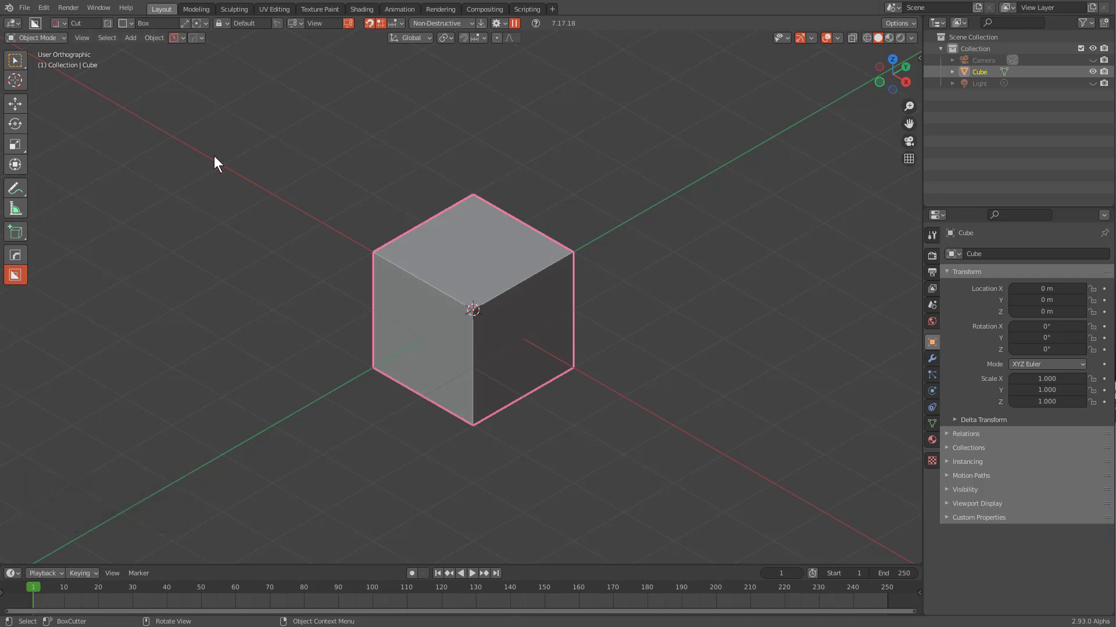
ctrl+scroll(219, 155, up, 5)
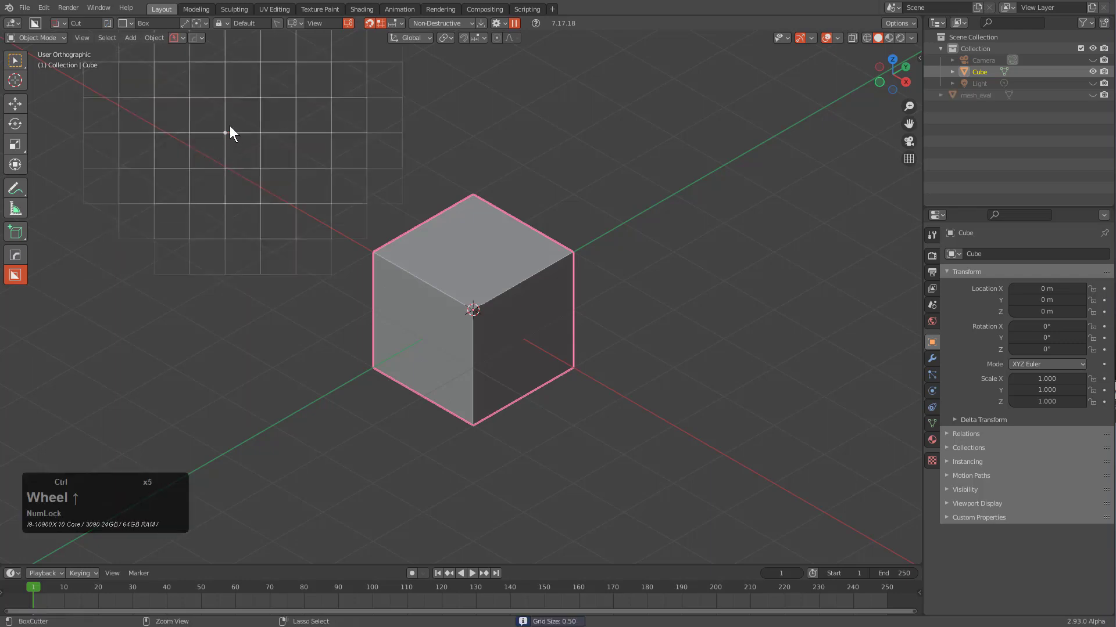
ctrl+scroll(282, 125, down, 2)
mouse_move(278, 119)
ctrl+mouse_down()
mouse_move(310, 272)
mouse_move(402, 444)
ctrl+mouse_up()
Step: Refine the snapping grid and cut three stacked view-aligned notches, about 0.9 by 0.3, into the cube's left edge
ctrl+scroll(338, 256, down, 6)
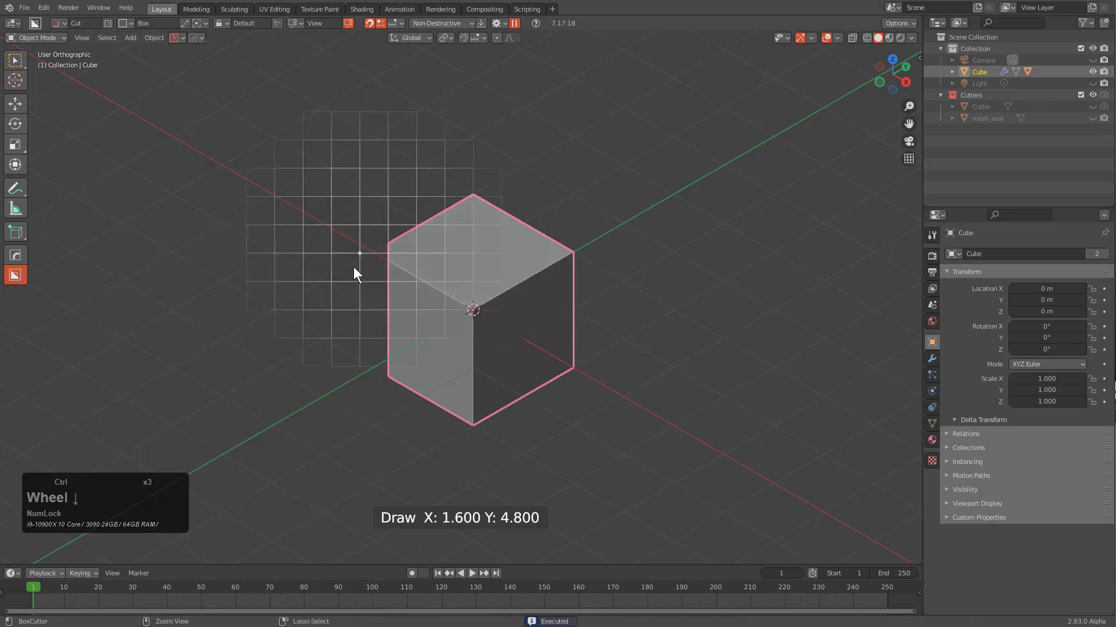
ctrl+click(343, 268)
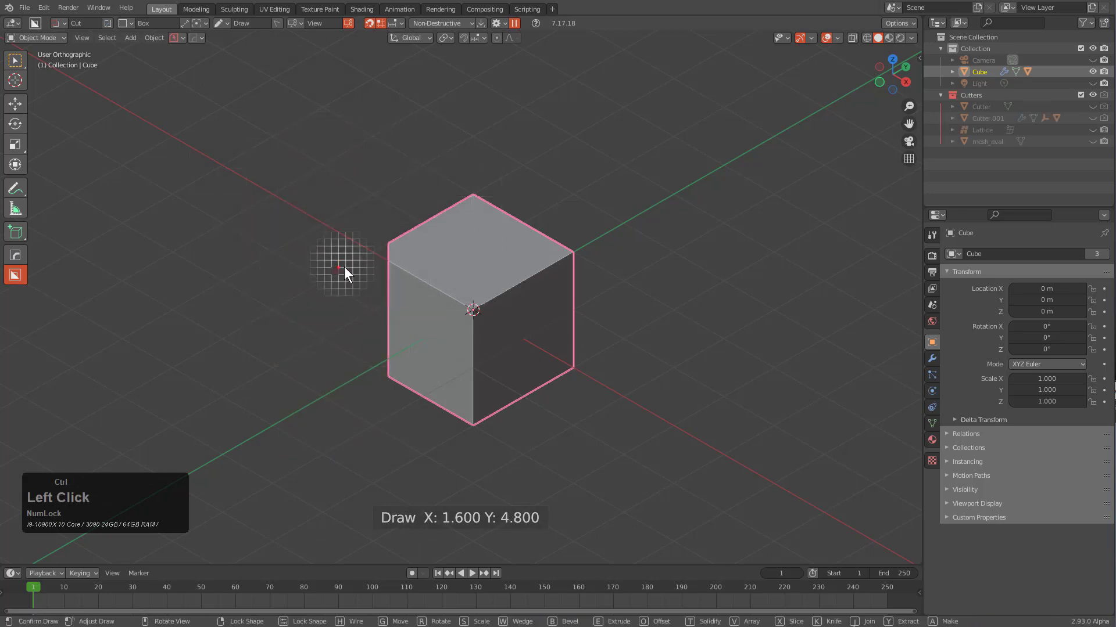
ctrl+click(400, 292)
ctrl+click(337, 303)
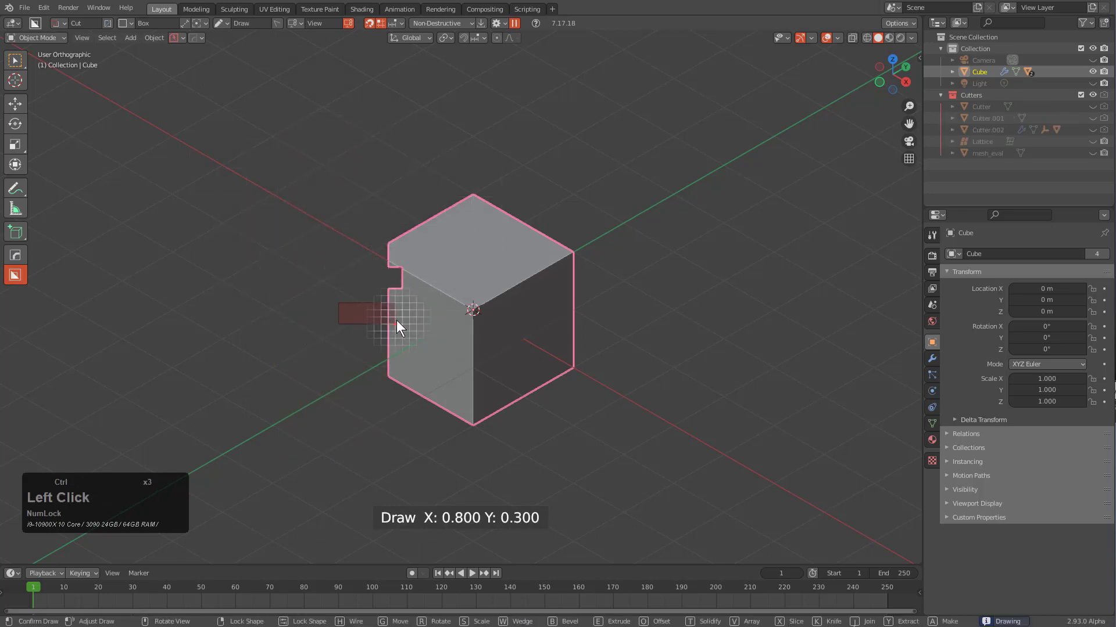
ctrl+click(403, 321)
ctrl+click(339, 339)
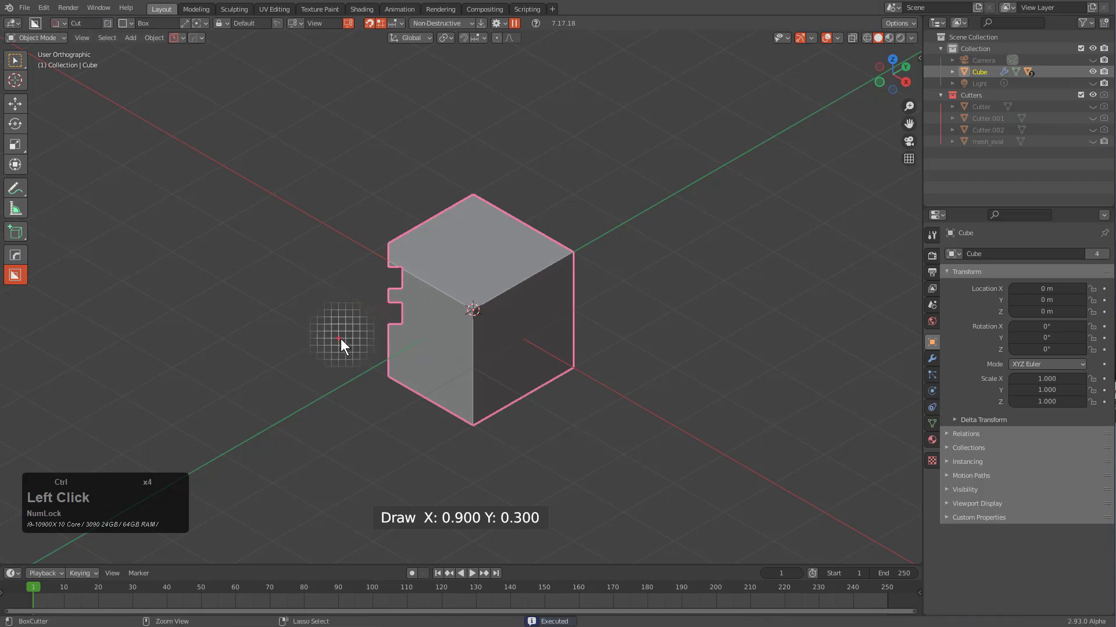
ctrl+click(400, 361)
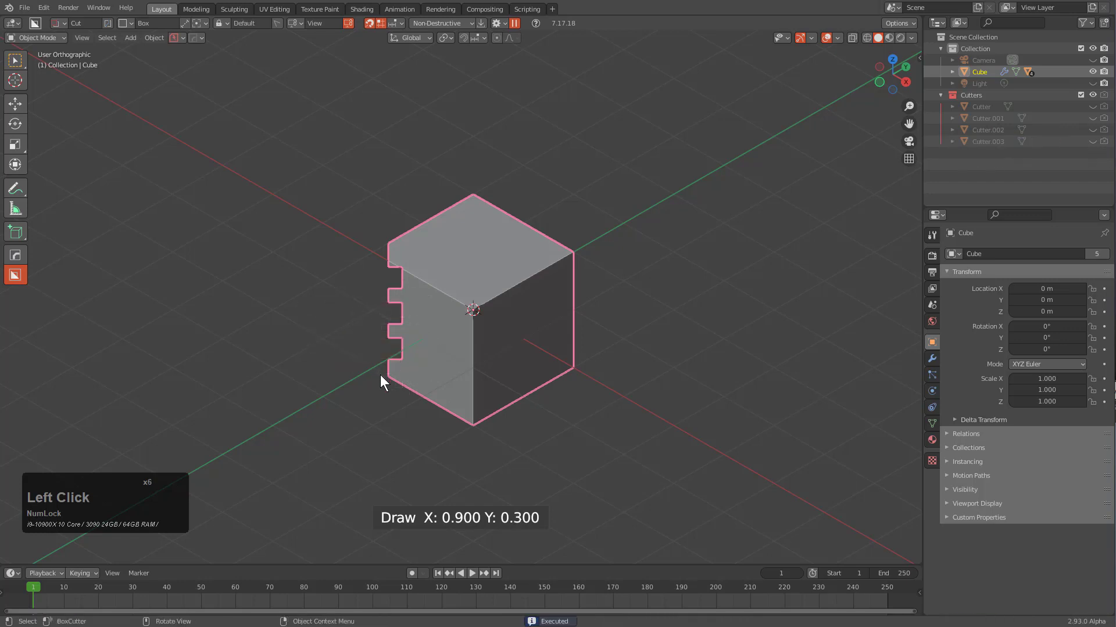
Step: Cut vertical view-aligned slots near the notched edge: about 0.2 by 0.9 from below, then 0.3 by 1.7 and 0.1 by 2 from above
ctrl+drag(409, 404, 421, 340)
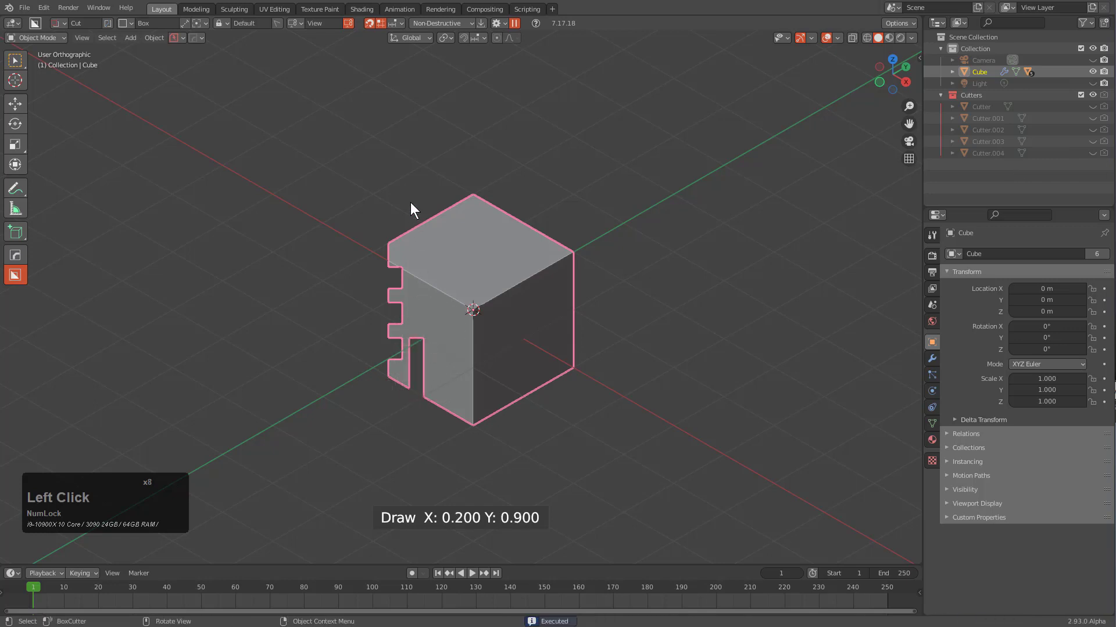
ctrl+drag(411, 202, 429, 327)
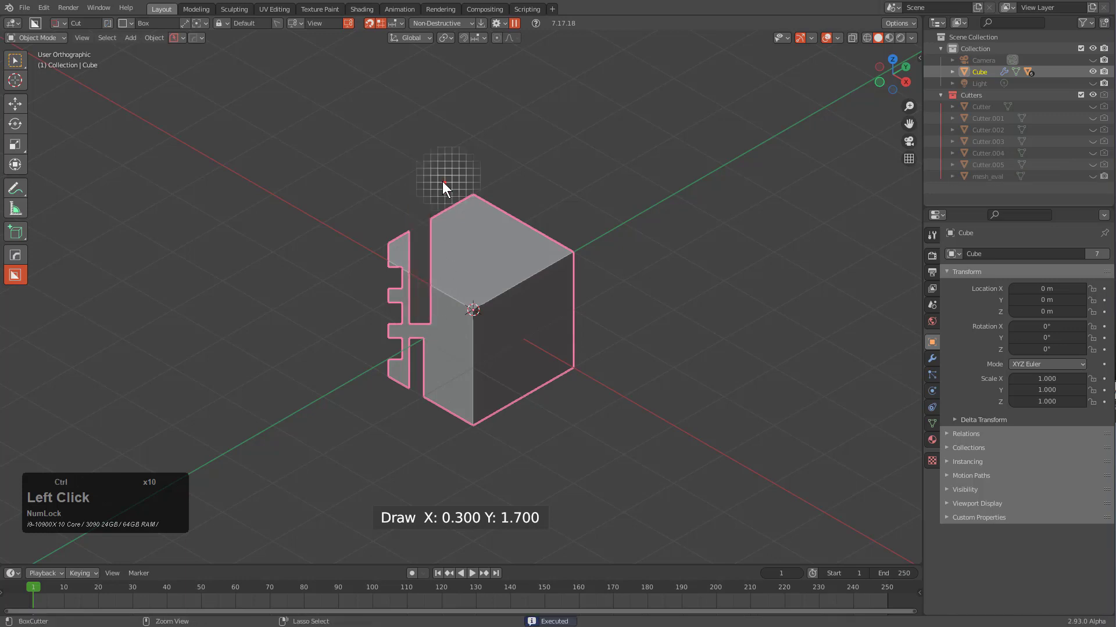
ctrl+drag(438, 180, 447, 324)
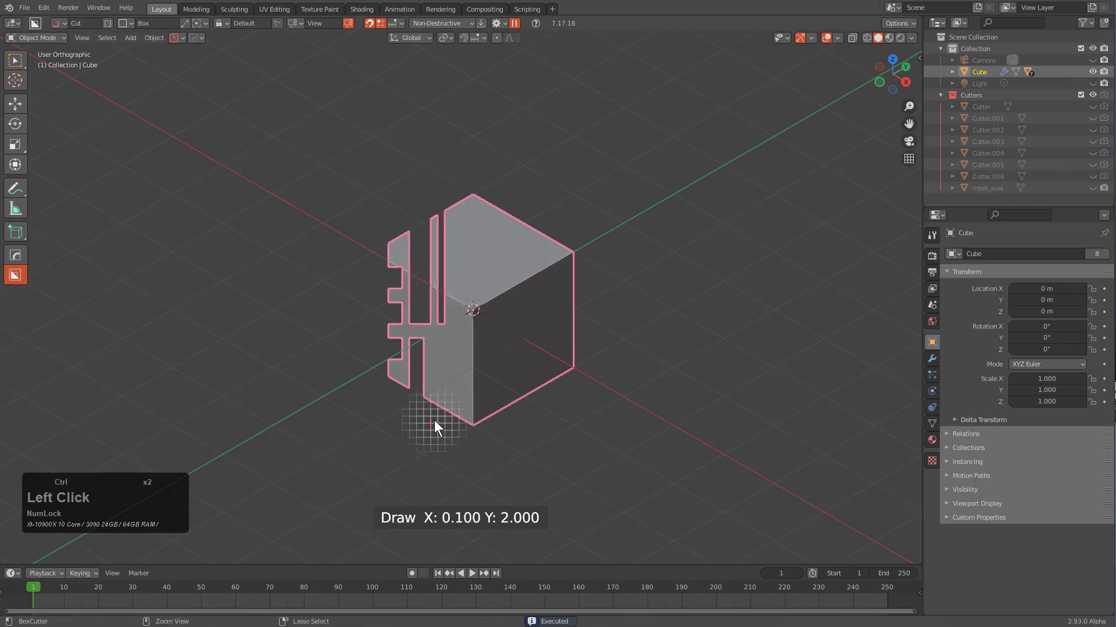
Step: Cut a 0.2 by 1.2 vertical slot into the cube's lower edge, and trim the upper-right corner into a stepped outline with grid-snapped box cuts
ctrl+drag(434, 420, 444, 335)
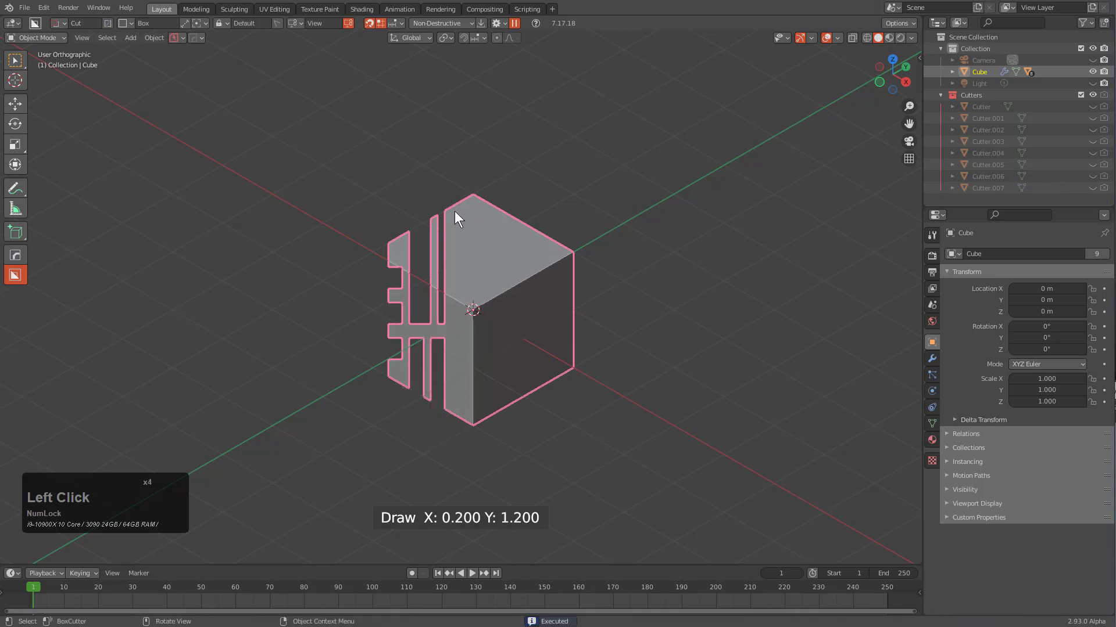
scroll(518, 300, up, 5)
scroll(518, 301, down, 1)
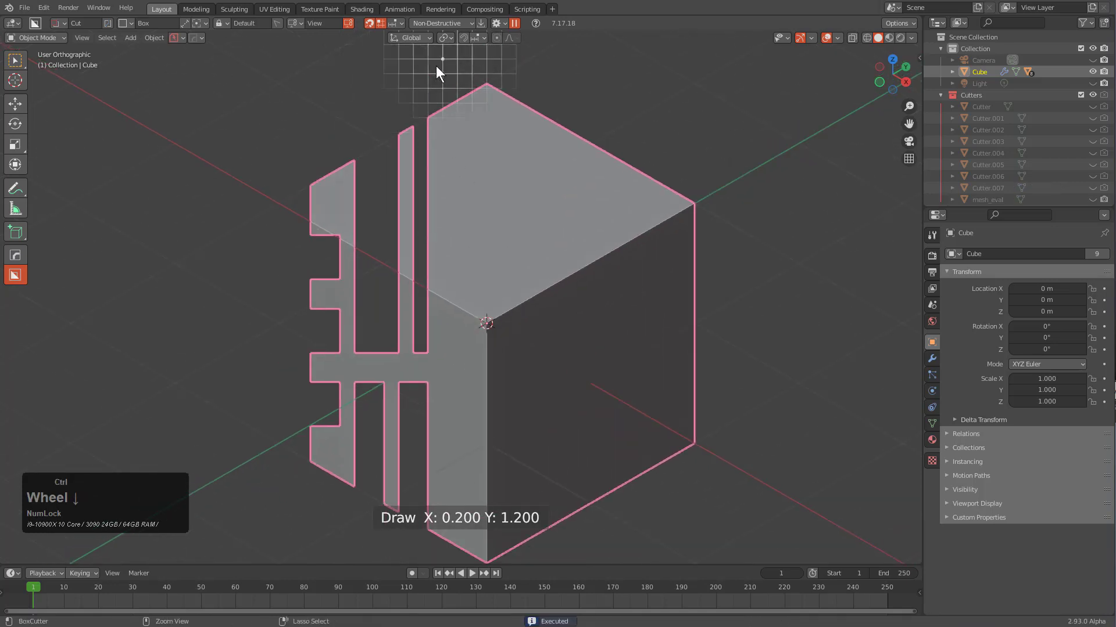
mouse_move(443, 59)
ctrl+mouse_down()
mouse_move(582, 116)
mouse_move(636, 160)
mouse_move(725, 312)
ctrl+mouse_up()
Step: Cut grid-snapped rectangular windows into the upper block, including 0.5 by 0.4, 0.6 by 0.5 and 0.5 by 0.3, plus a 1.2 by 0.1 slot beneath
ctrl+drag(617, 177, 546, 234)
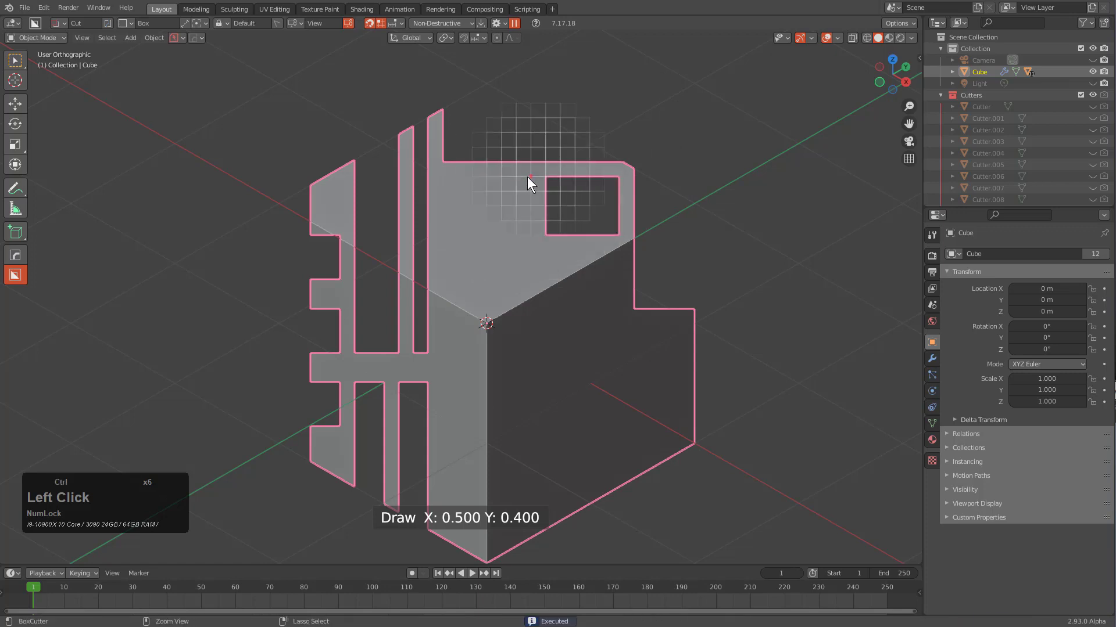
mouse_move(529, 177)
ctrl+mouse_down()
mouse_move(444, 200)
mouse_move(529, 295)
ctrl+mouse_up()
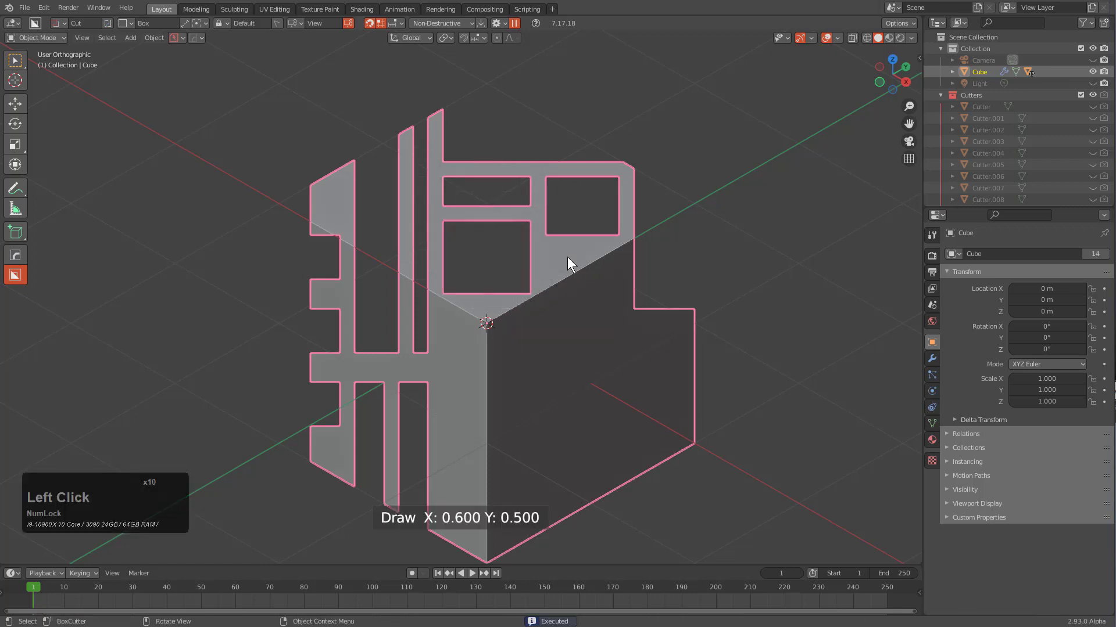
ctrl+drag(543, 245, 617, 295)
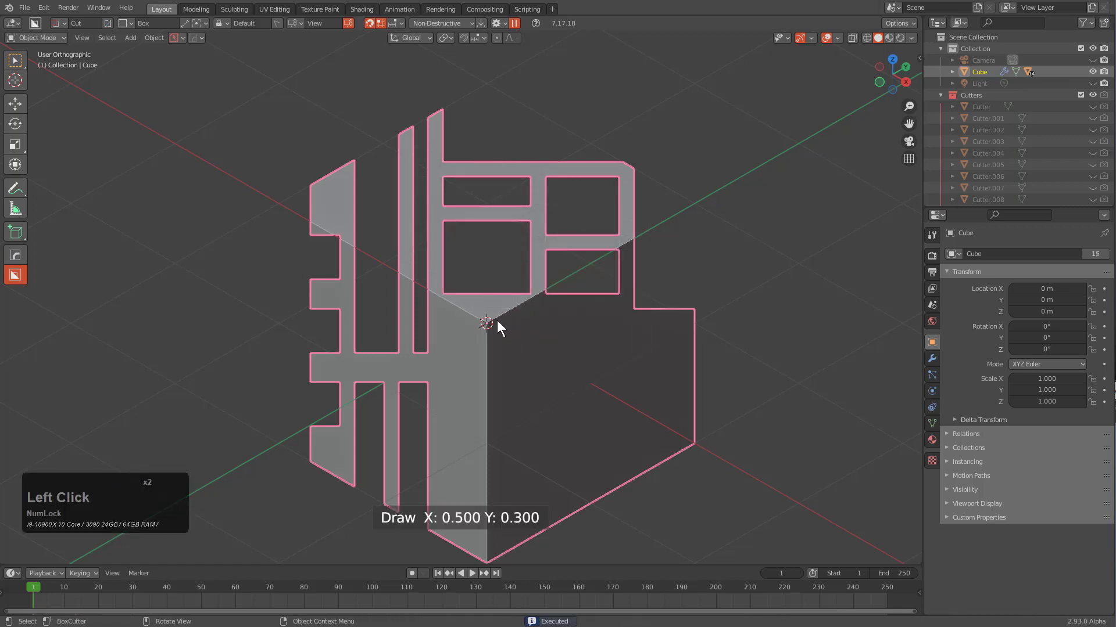
ctrl+drag(449, 309, 620, 324)
Step: Switch the cutter shape to Ngon and cut a notched polygonal opening about 1.6 wide through the block below the long slot, extruded about 3.267
key(d)
click(581, 384)
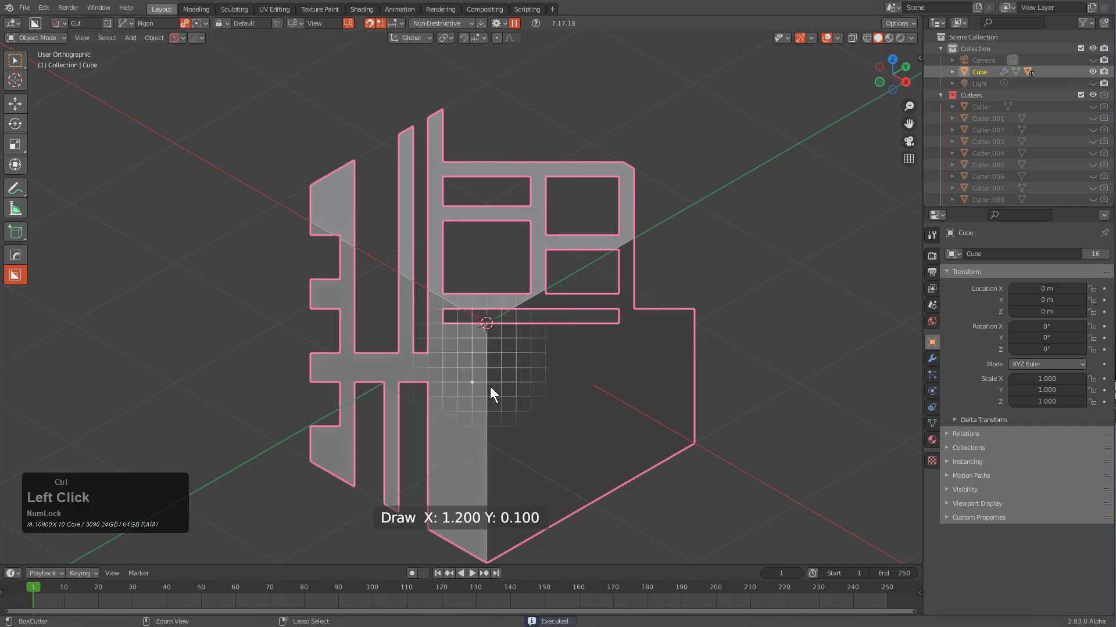
ctrl+click(451, 340)
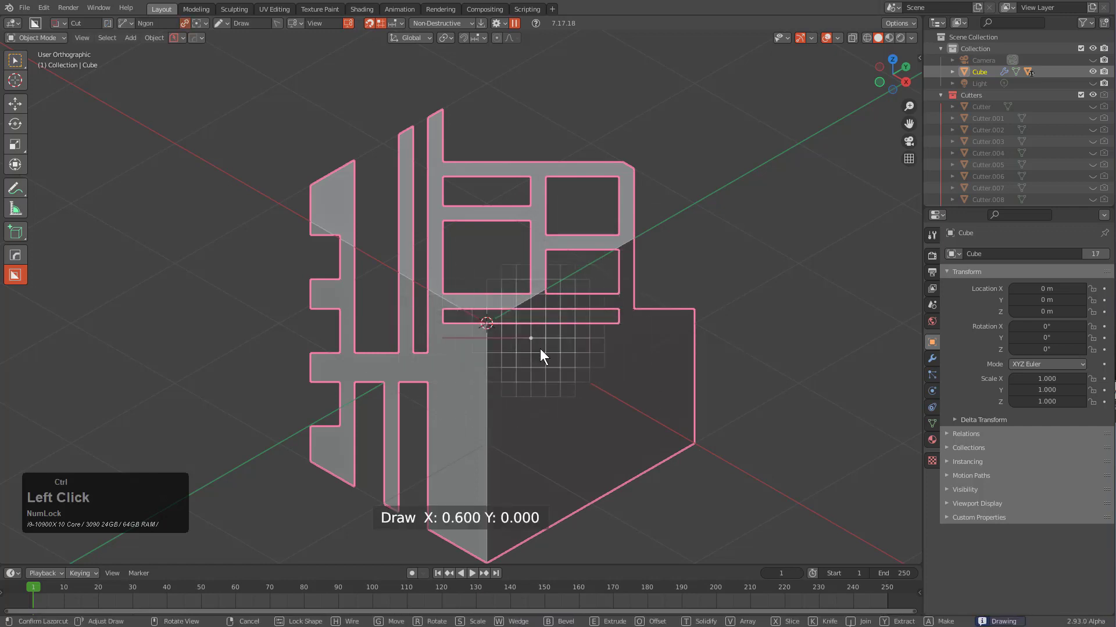
ctrl+click(539, 349)
ctrl+click(609, 349)
ctrl+click(620, 341)
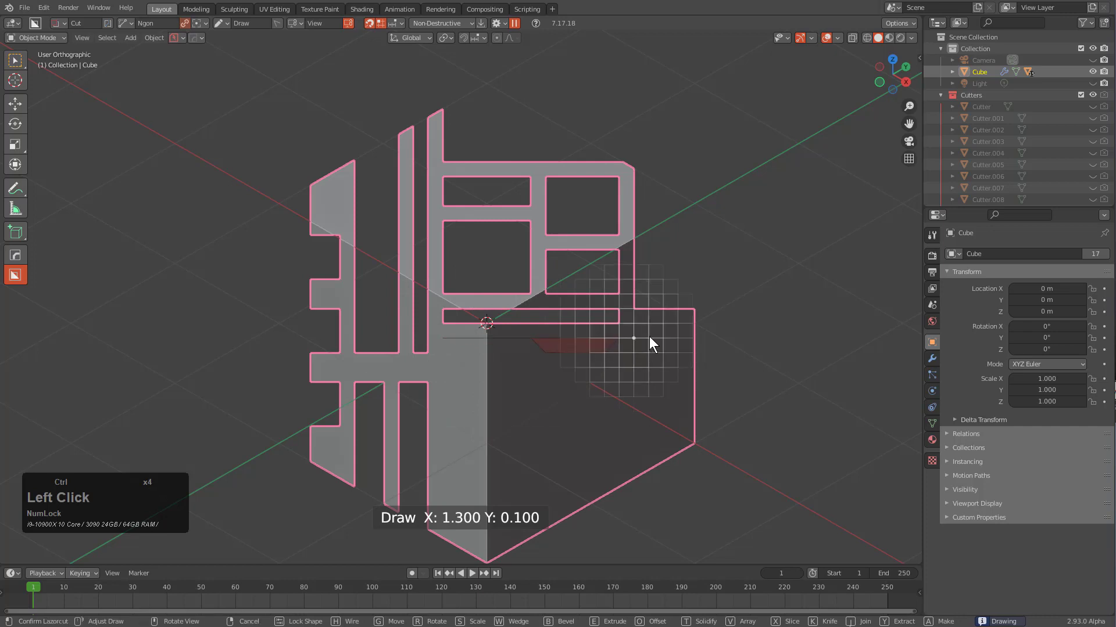
ctrl+click(646, 335)
ctrl+click(661, 325)
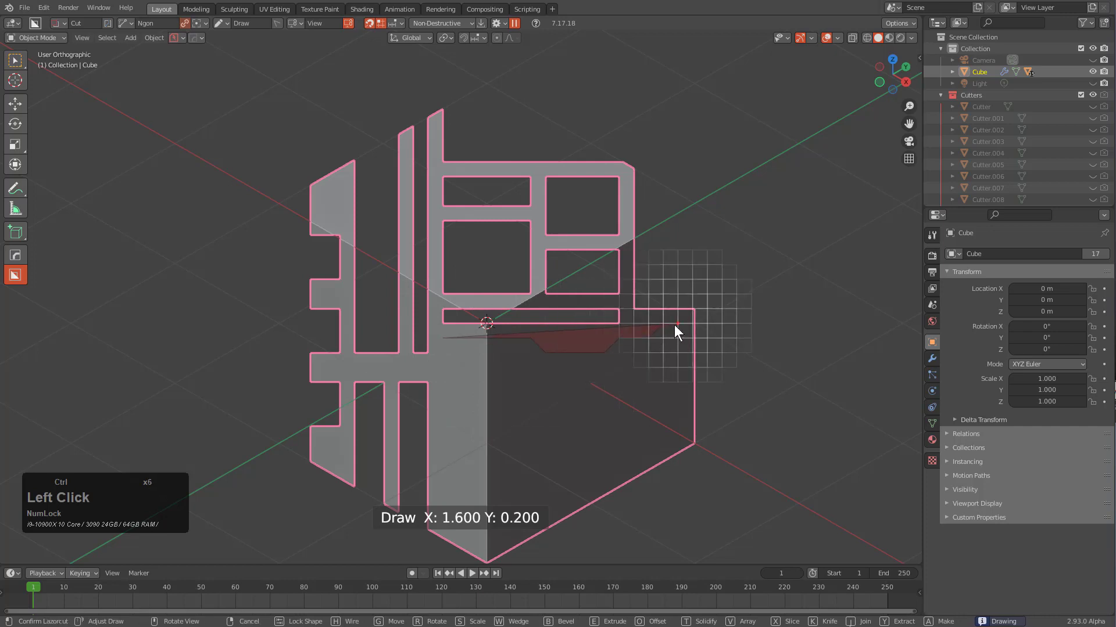
ctrl+click(674, 325)
ctrl+click(673, 368)
ctrl+click(659, 380)
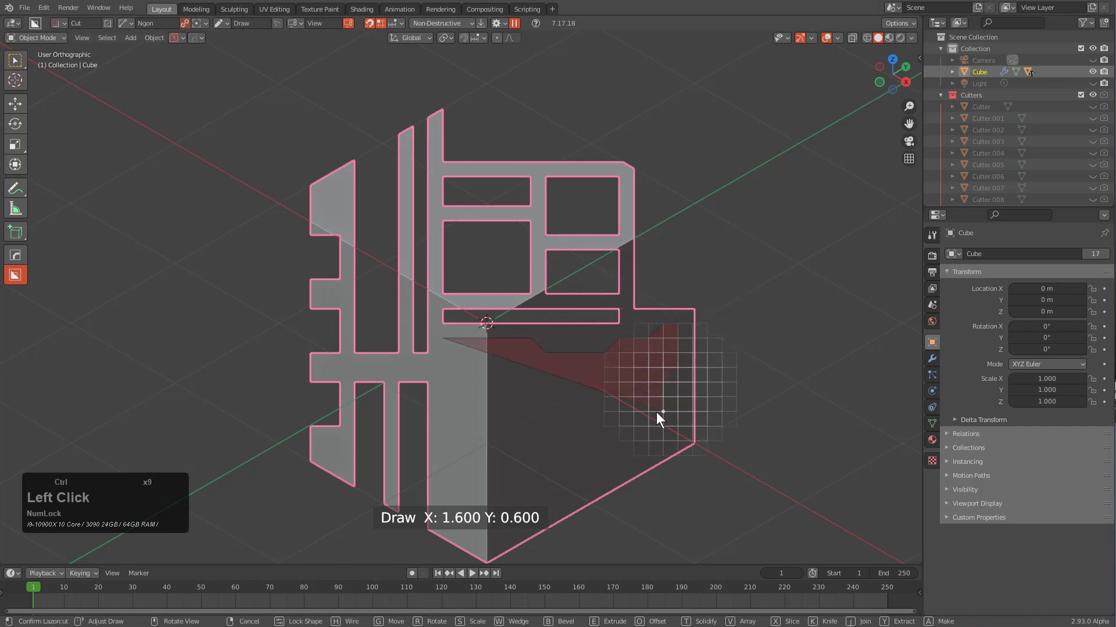
ctrl+click(659, 417)
ctrl+click(675, 426)
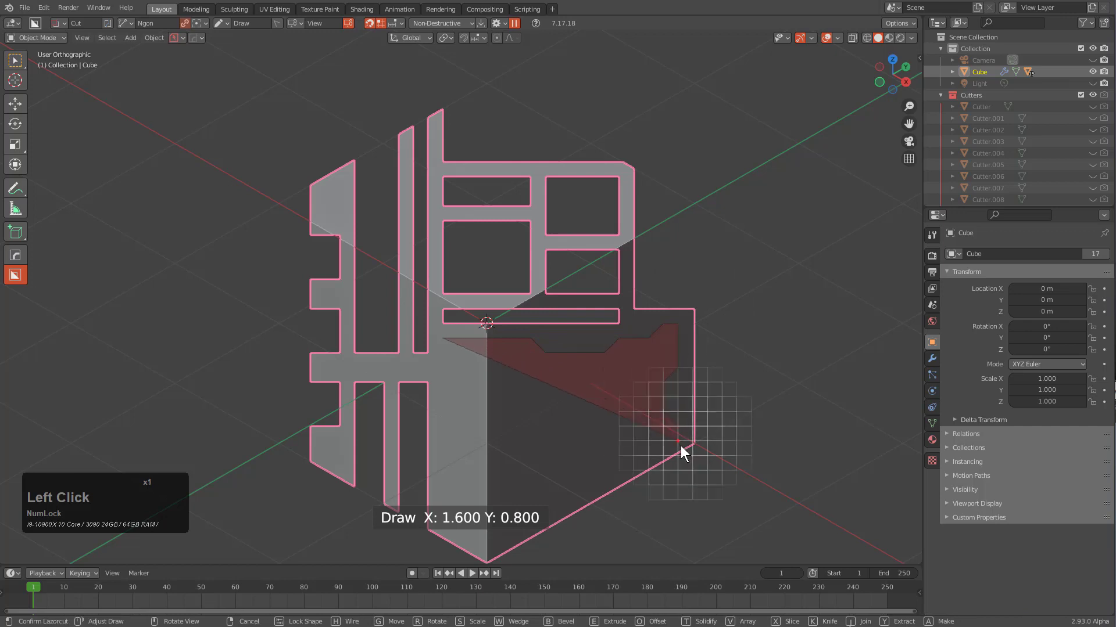
ctrl+click(681, 446)
ctrl+click(617, 438)
ctrl+click(604, 427)
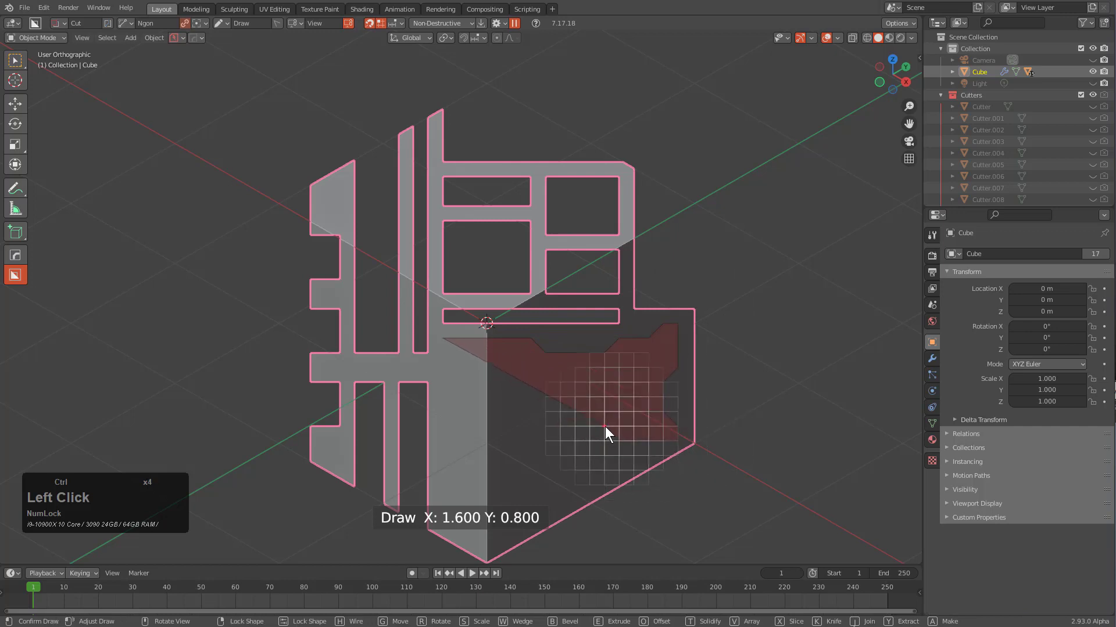
ctrl+click(564, 430)
ctrl+click(537, 445)
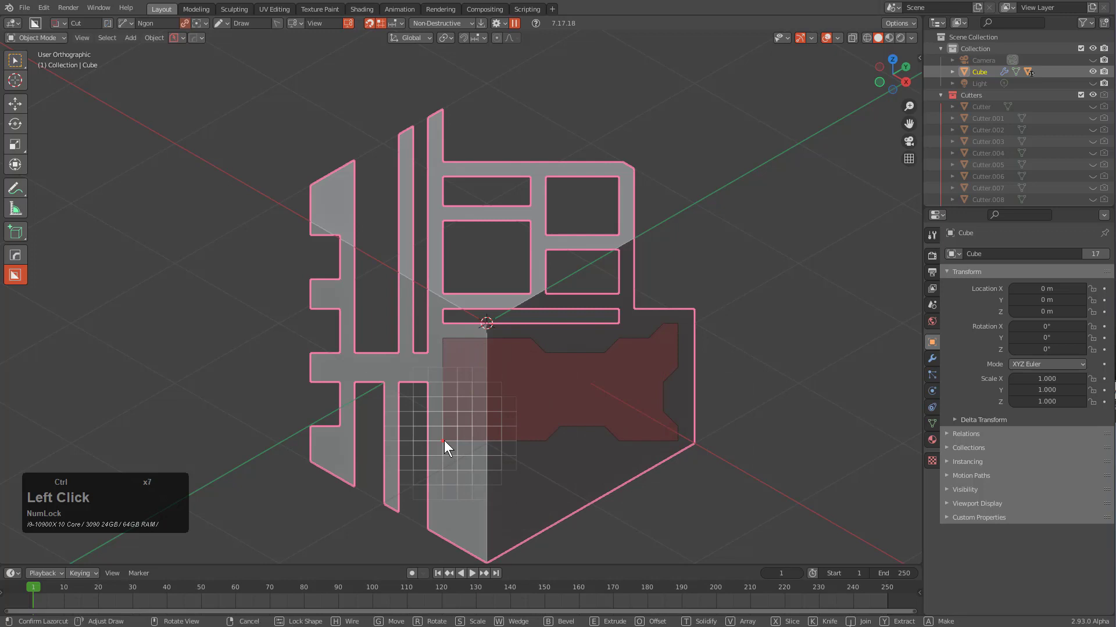
ctrl+click(443, 440)
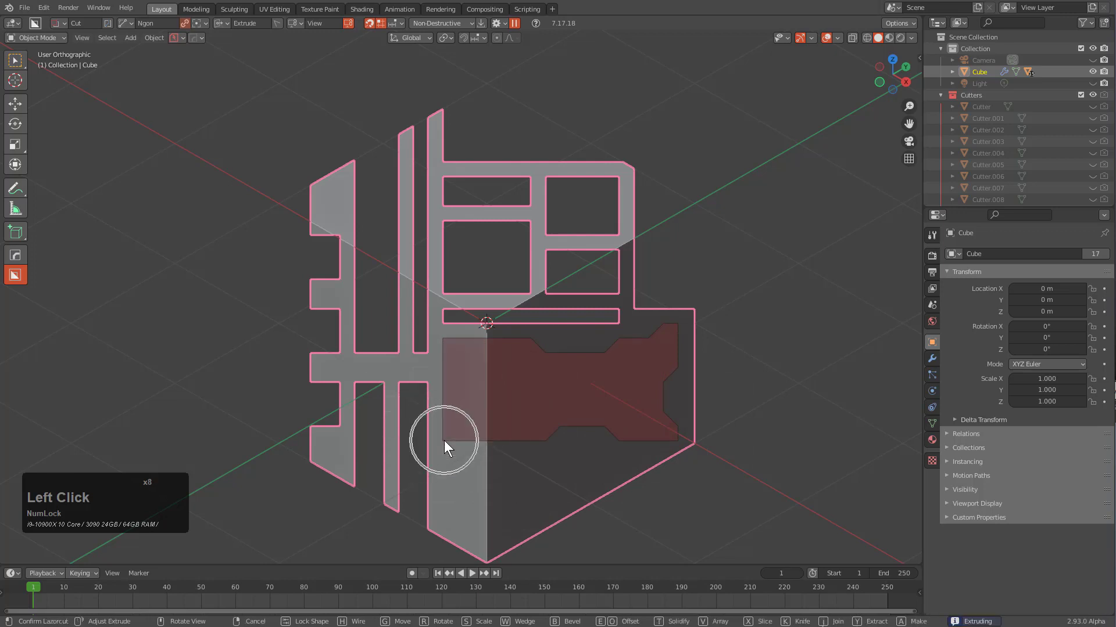
click(5, 223)
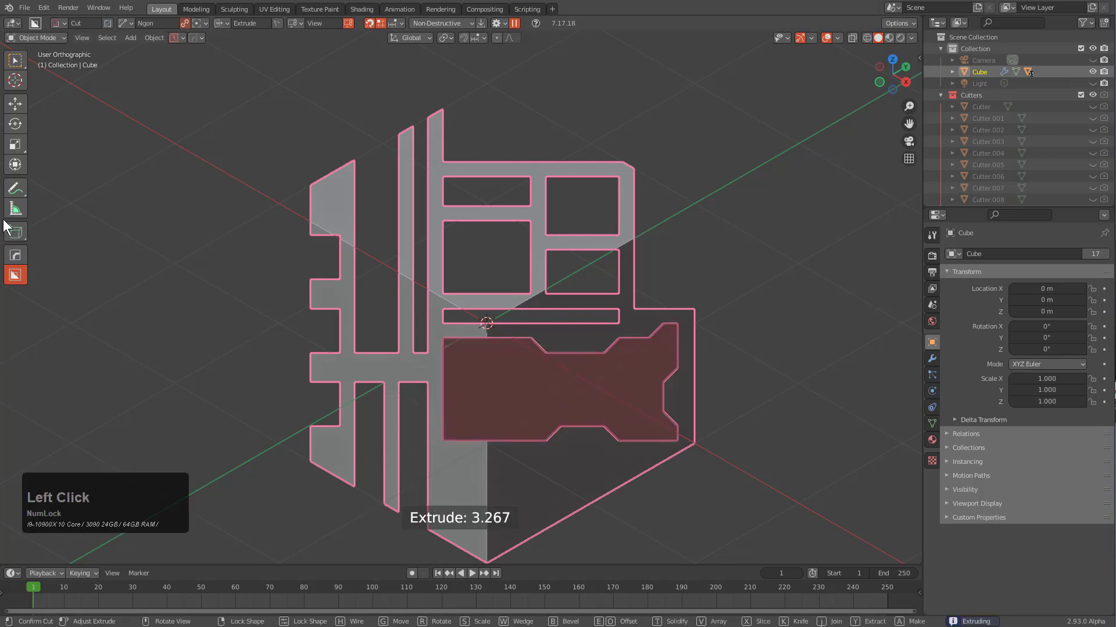
Step: Cut a polygonal opening about 0.6 by 0.4 through the block, one grid cell below the notched opening
key(ctrl)
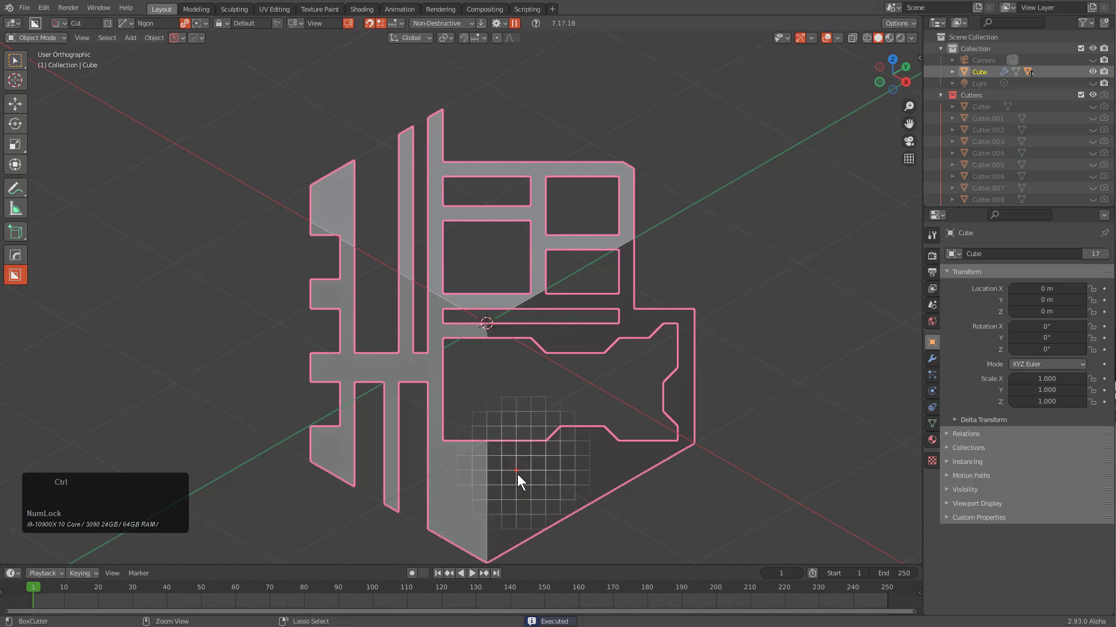
ctrl+click(452, 457)
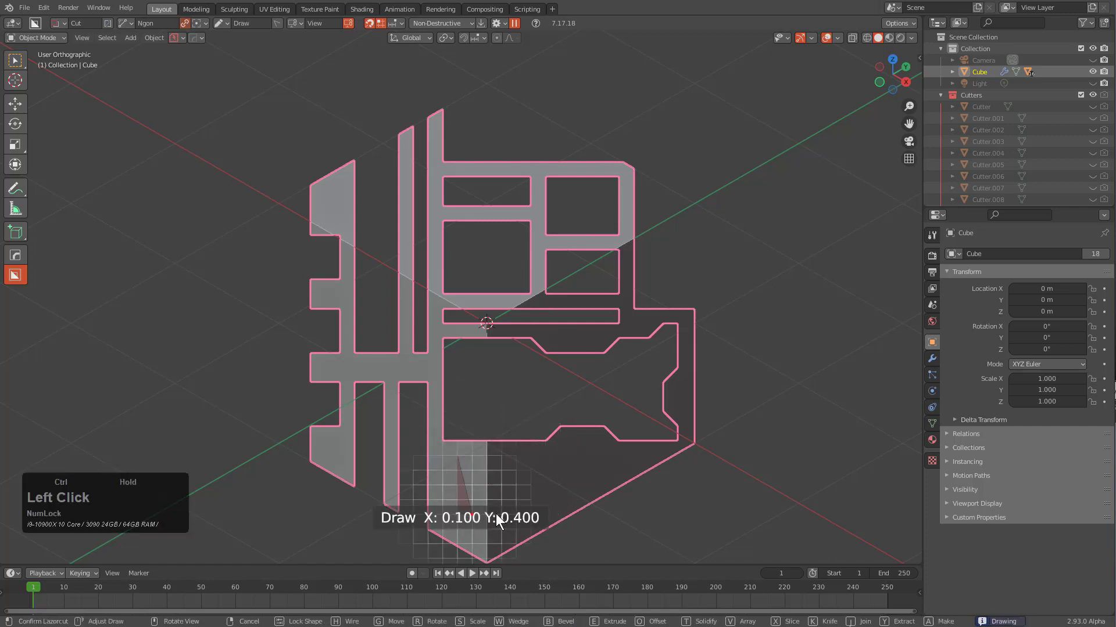
ctrl+click(515, 496)
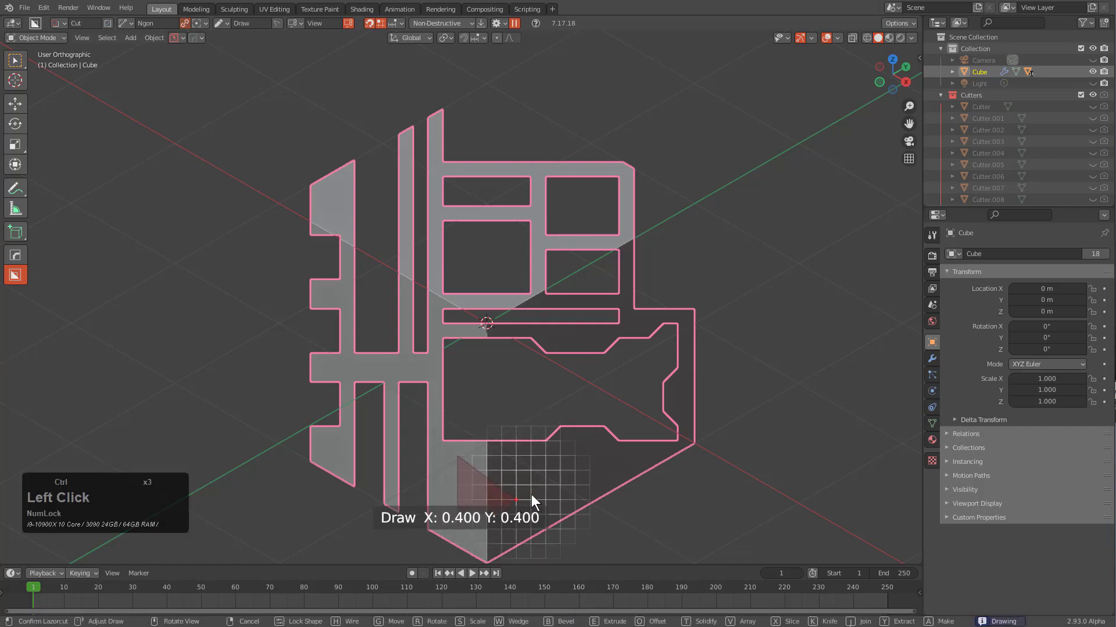
ctrl+click(549, 496)
ctrl+click(547, 456)
ctrl+click(548, 456)
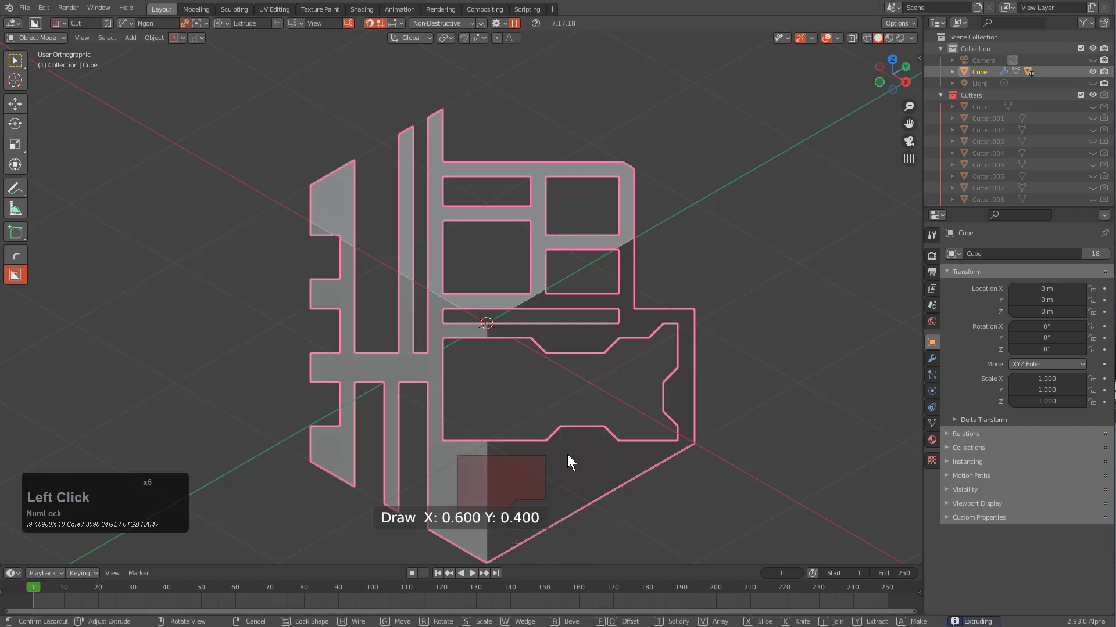
click(846, 456)
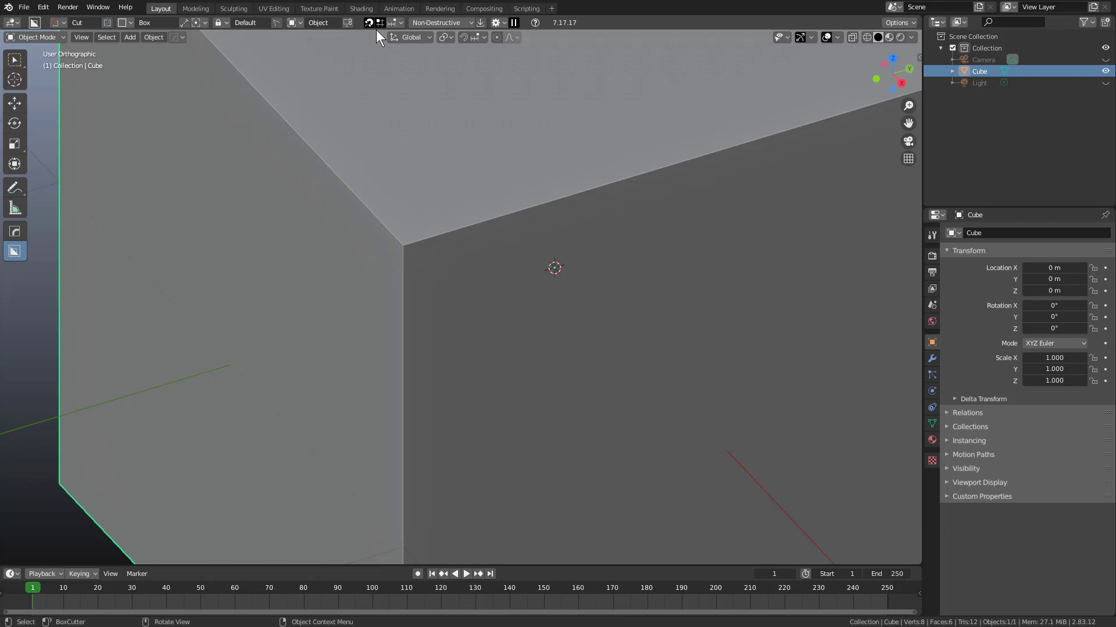
Step: Cut a shallow slot about 0.21 by 0.08 near the cube's front upper corner, rounding its ends with a bevel about 0.037 wide
scroll(595, 276, down, 3)
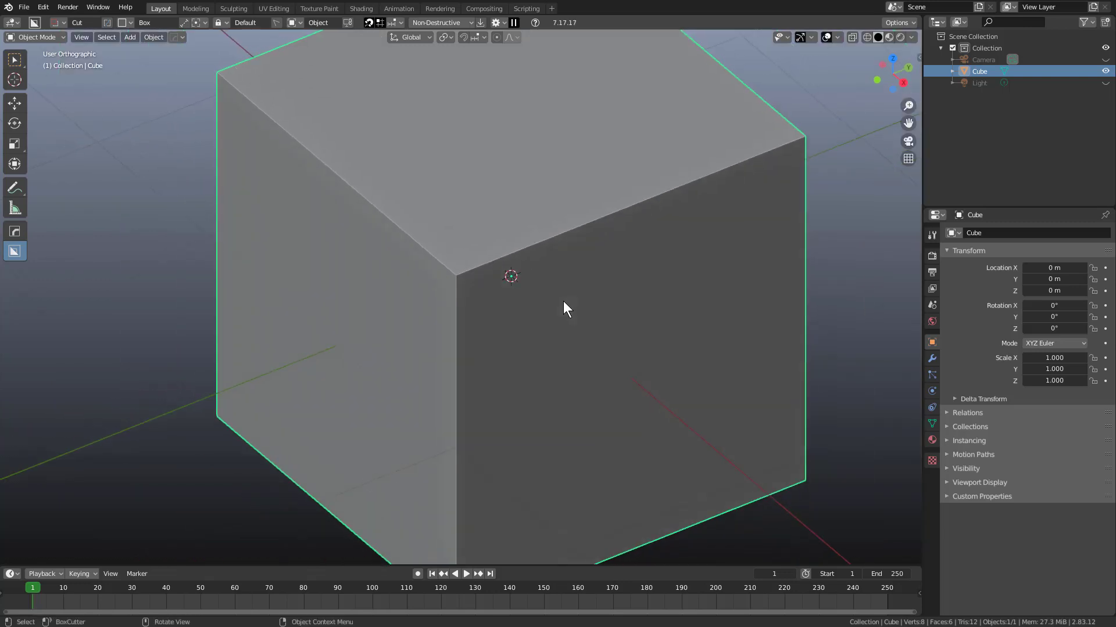
middle_drag(512, 273, 515, 251)
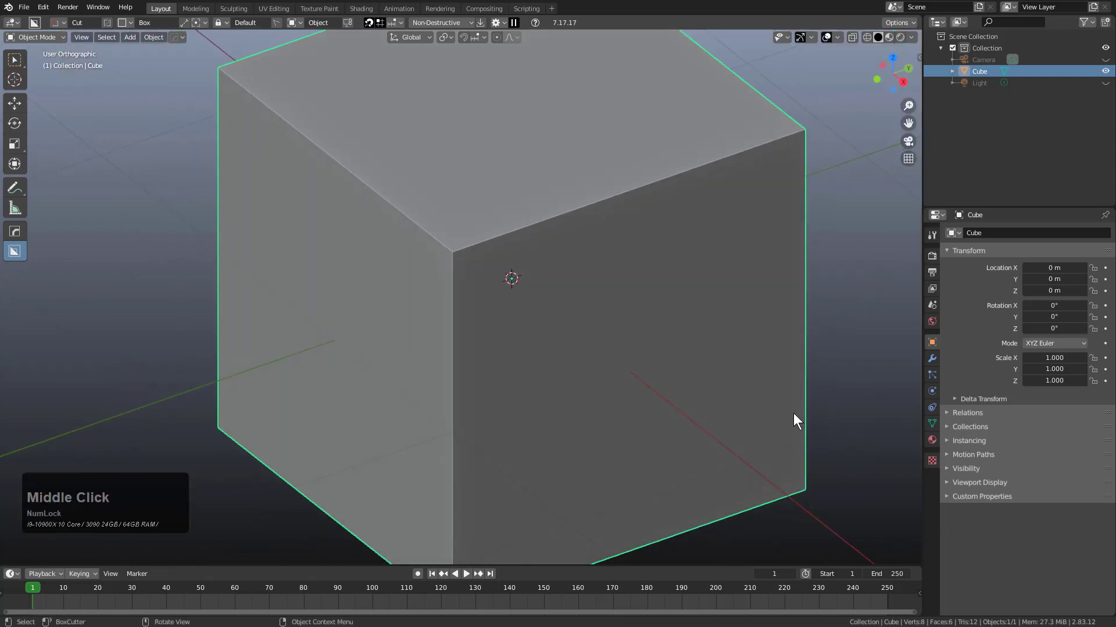
scroll(538, 339, up, 2)
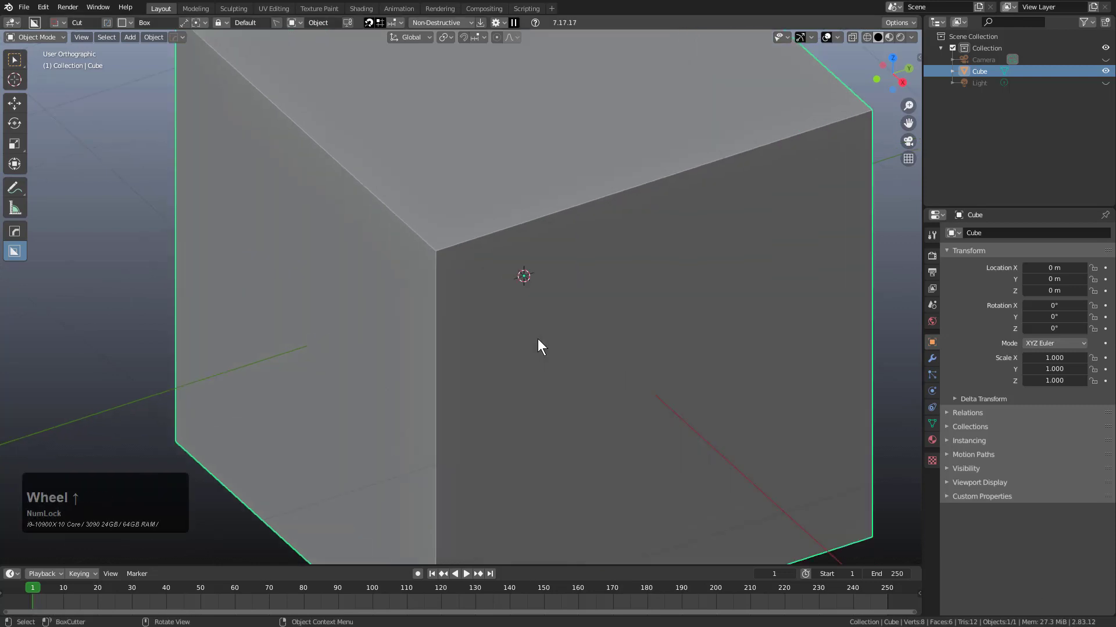
ctrl+scroll(484, 274, up, 1)
click(482, 280)
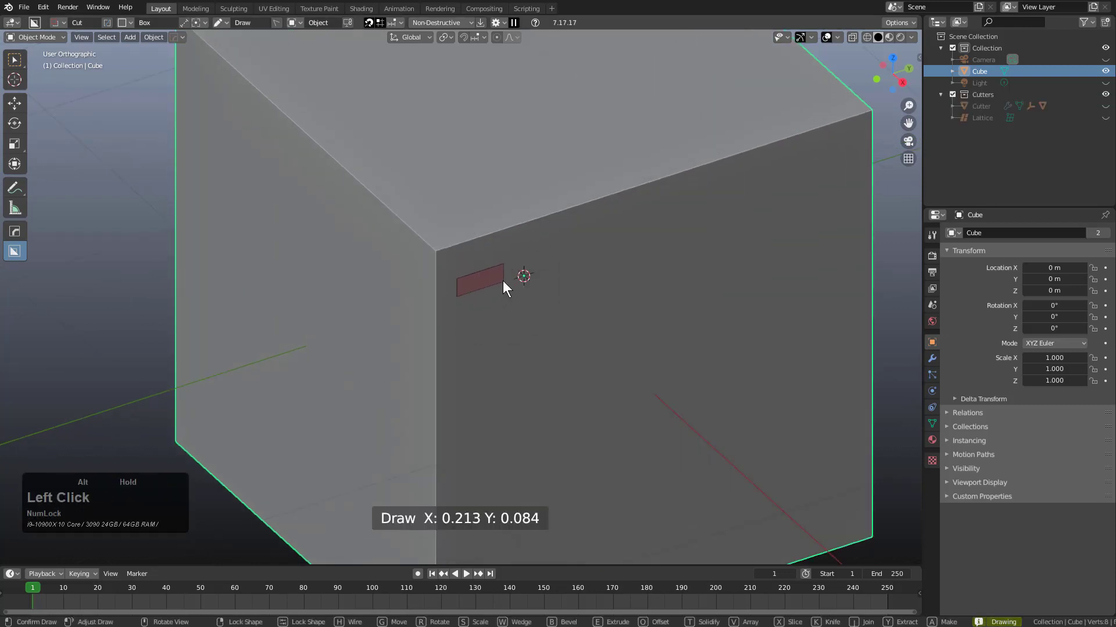
click(505, 279)
key(b)
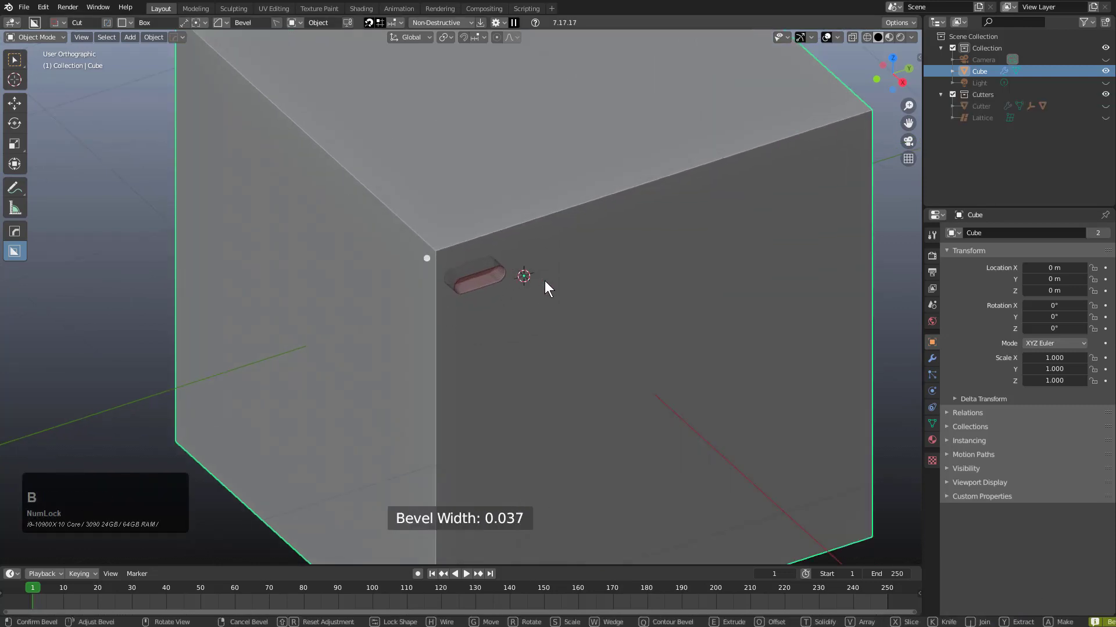
scroll(564, 289, up, 4)
click(531, 324)
middle_drag(530, 321, 526, 319)
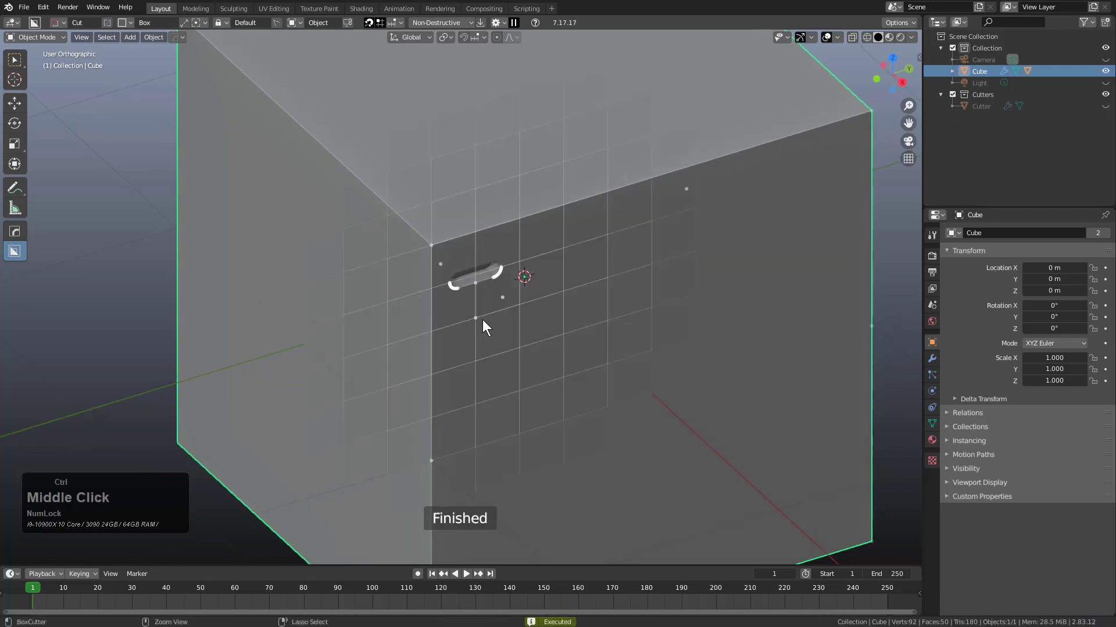
Step: Repeat the rounded slot cut five times at successive grid points straight below the first slot
ctrl+double_click(477, 319)
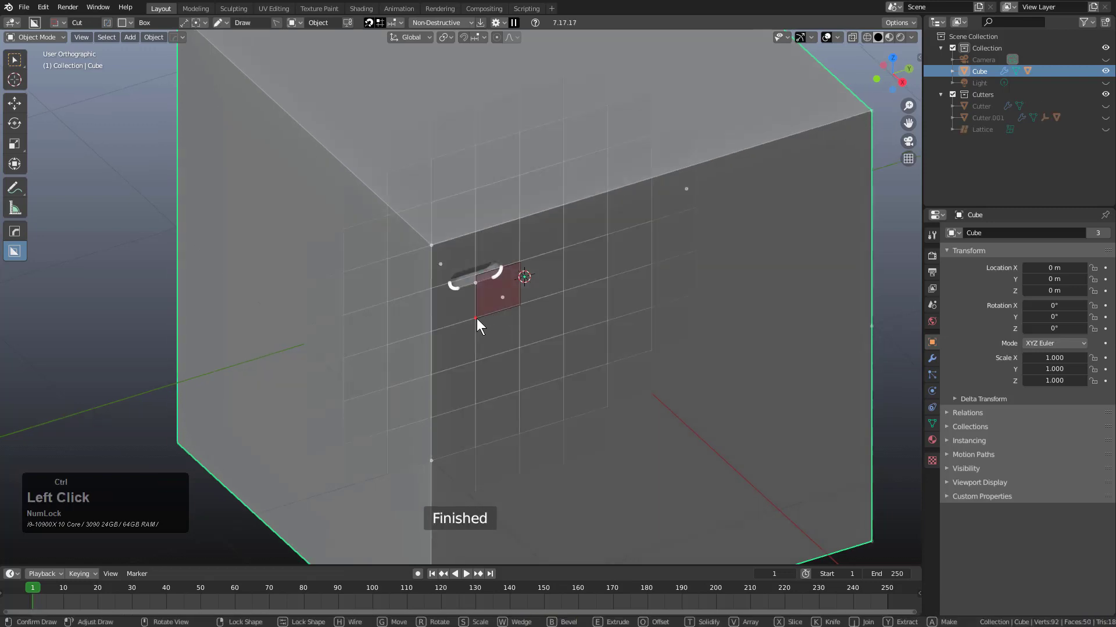
ctrl+double_click(474, 363)
ctrl+double_click(477, 408)
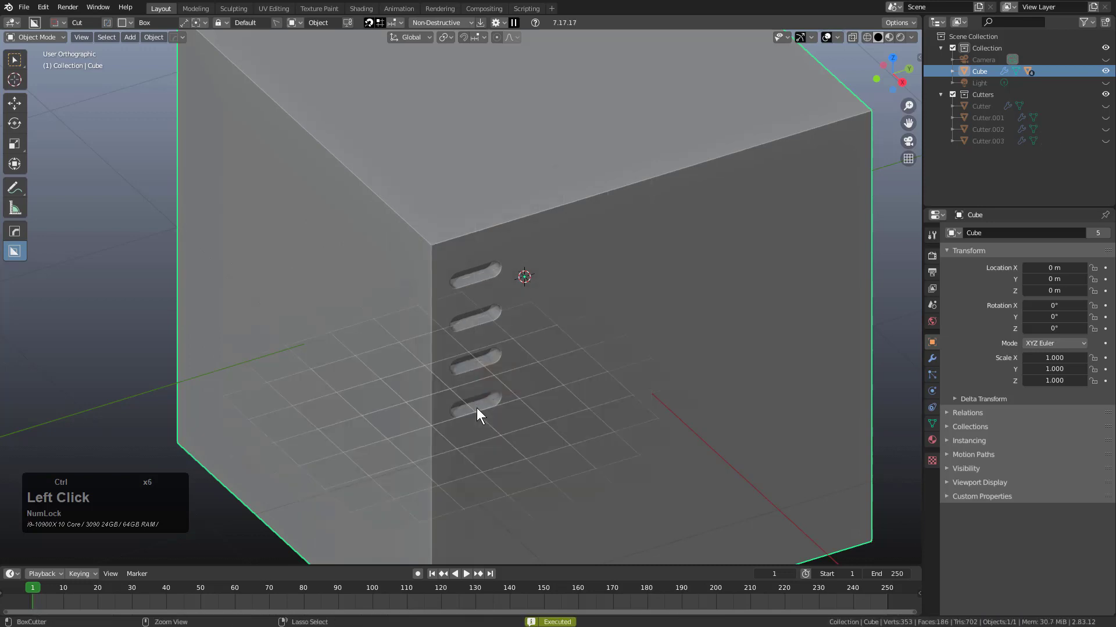
ctrl+double_click(476, 446)
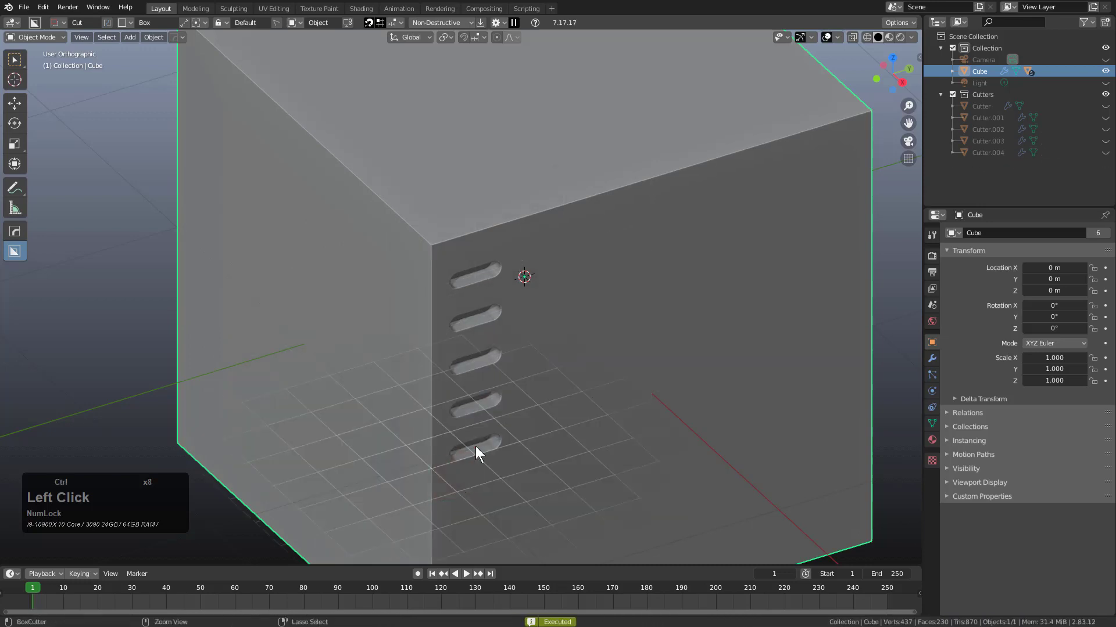
ctrl+double_click(477, 489)
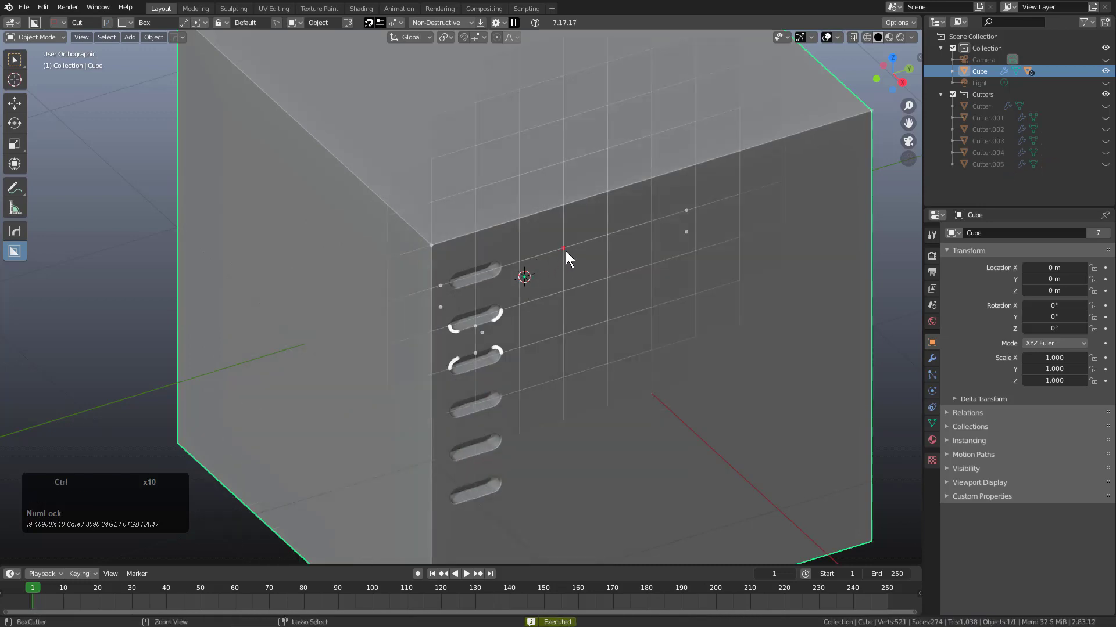
Step: Repeat the rounded slot cut six times in a second column, two grid cells beside the first and one grid cell apart
ctrl+double_click(563, 255)
ctrl+double_click(563, 290)
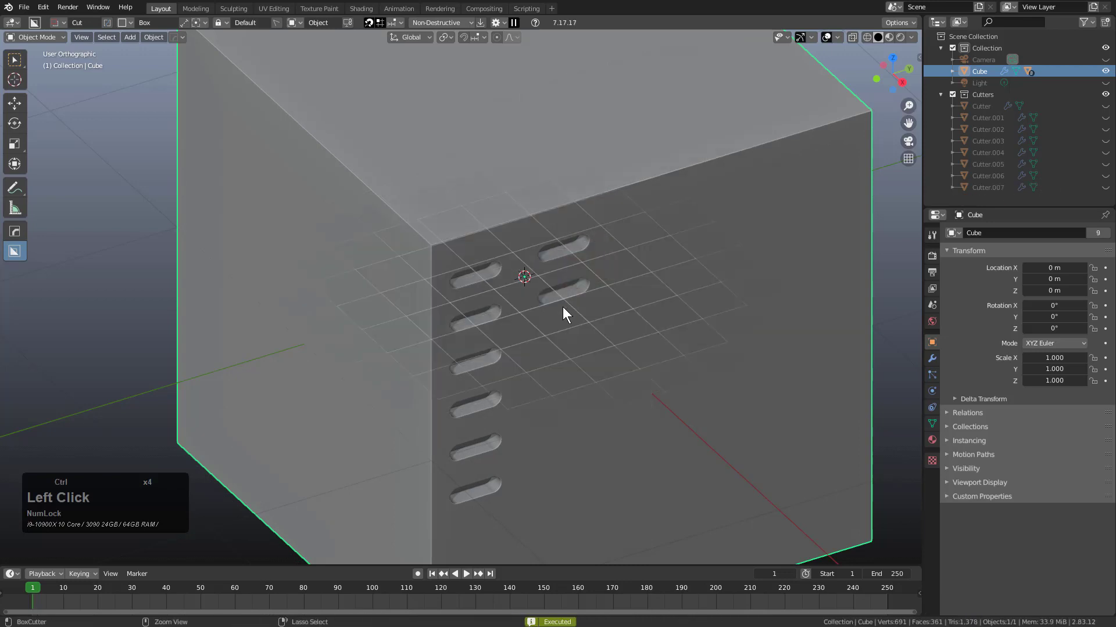
ctrl+click(562, 334)
ctrl+click(561, 336)
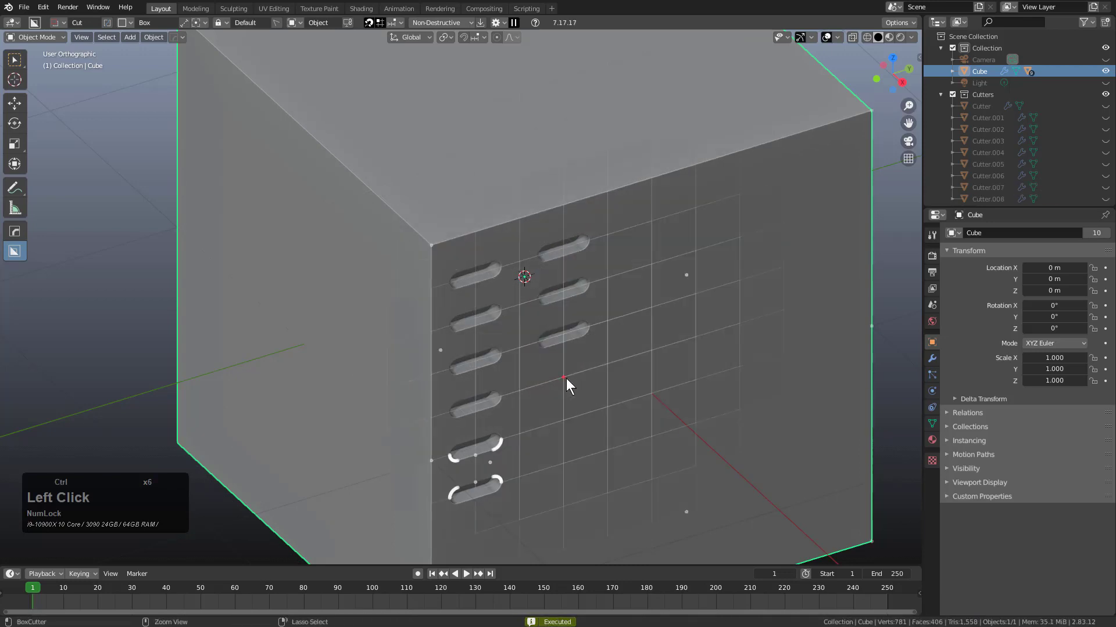
ctrl+click(565, 378)
ctrl+click(566, 382)
ctrl+click(564, 415)
ctrl+click(563, 420)
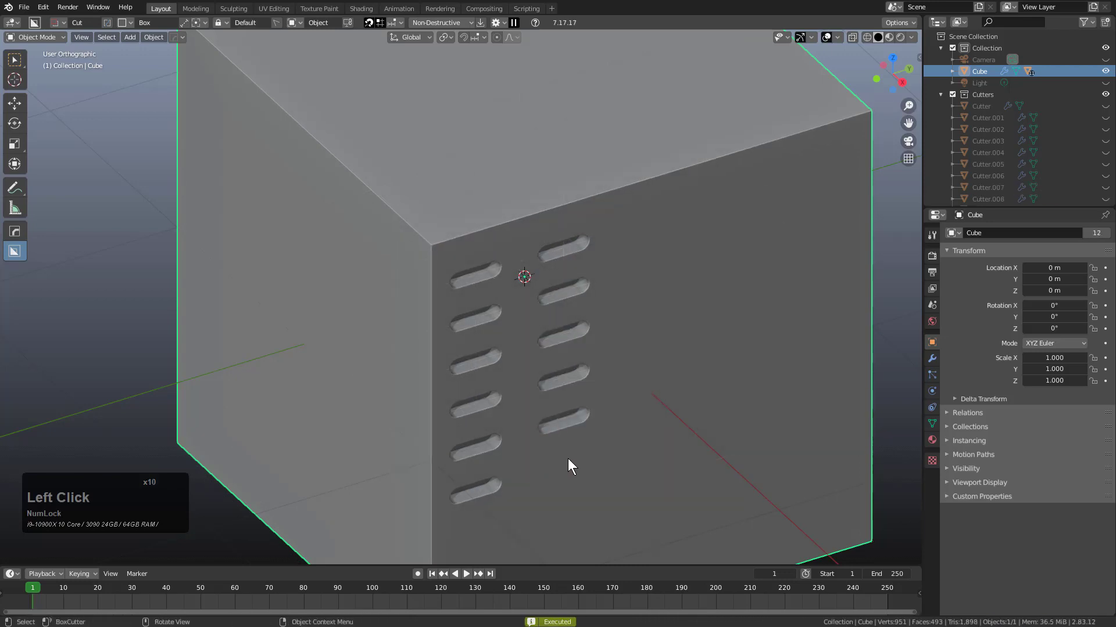
ctrl+click(562, 463)
ctrl+click(564, 463)
Step: Add a seventh slot to the first column by repeating the cut at the next grid point below
shift+middle_drag(586, 470, 622, 375)
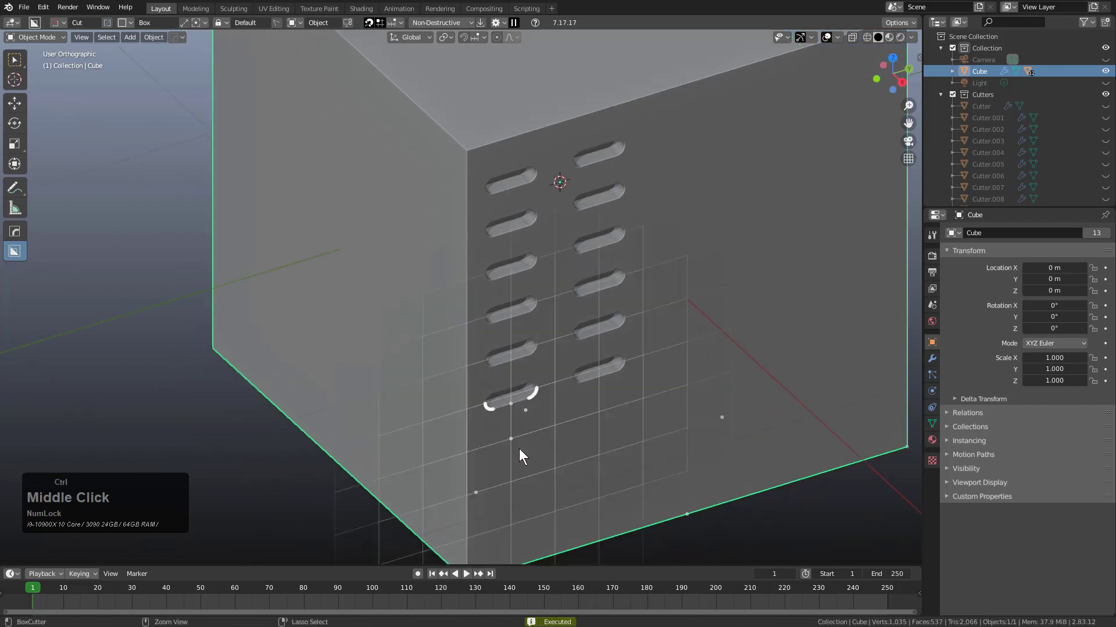
ctrl+double_click(510, 442)
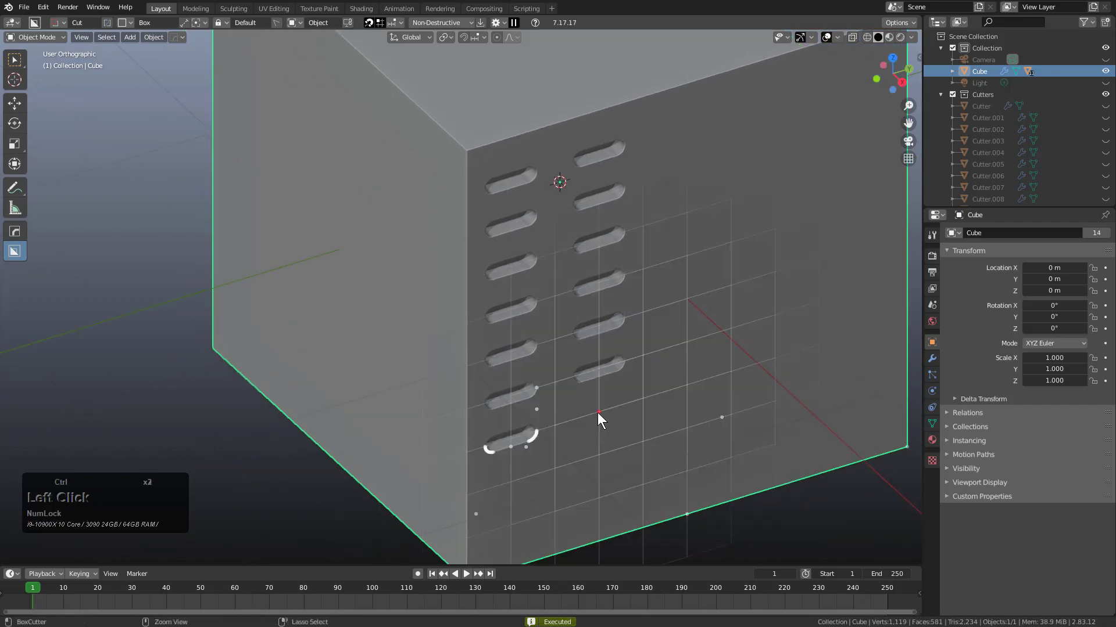
Step: Repeat the rounded slot cut at the next two grid points down the second column and the next one down the first column
ctrl+double_click(597, 414)
ctrl+double_click(601, 454)
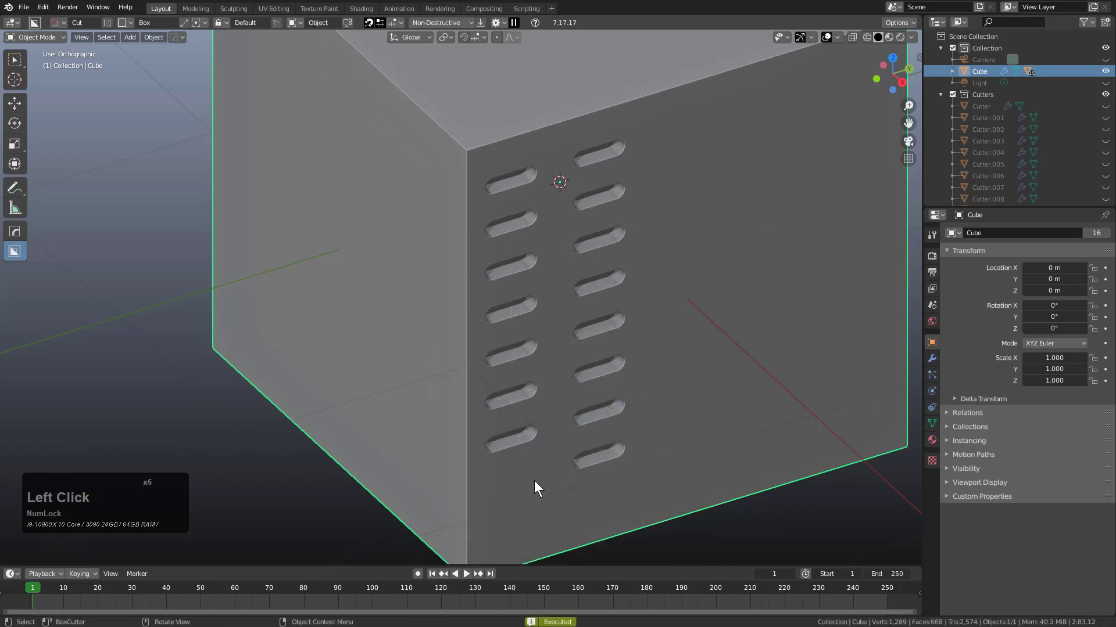
ctrl+double_click(514, 484)
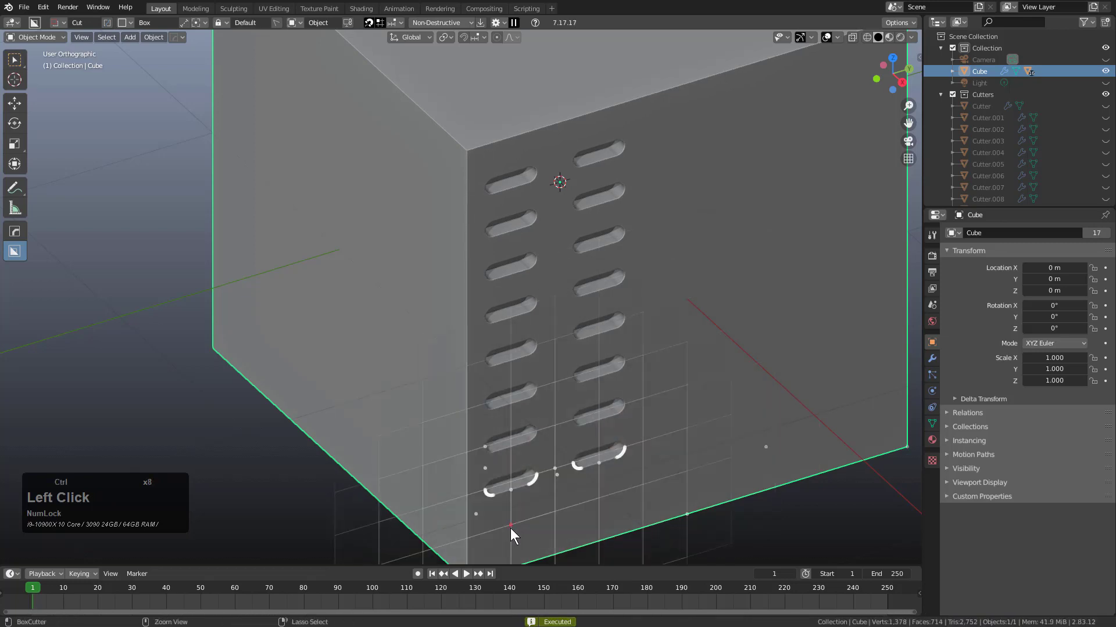
Step: Try to repeat the slot cut at the ninth grid point of the first column, and undo it
ctrl+double_click(510, 528)
click(510, 528)
key(ctrl+z)
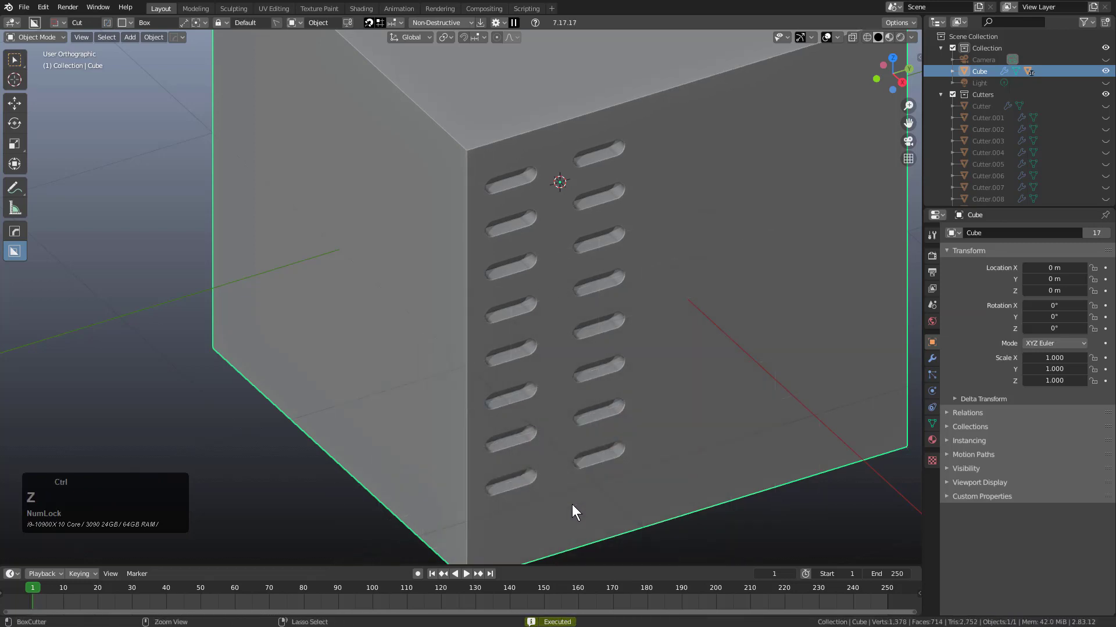
Step: Add a ninth slot to the second column by repeating the cut at the next grid point below
shift+middle_drag(572, 505, 608, 411)
ctrl+click(644, 415)
ctrl+click(643, 416)
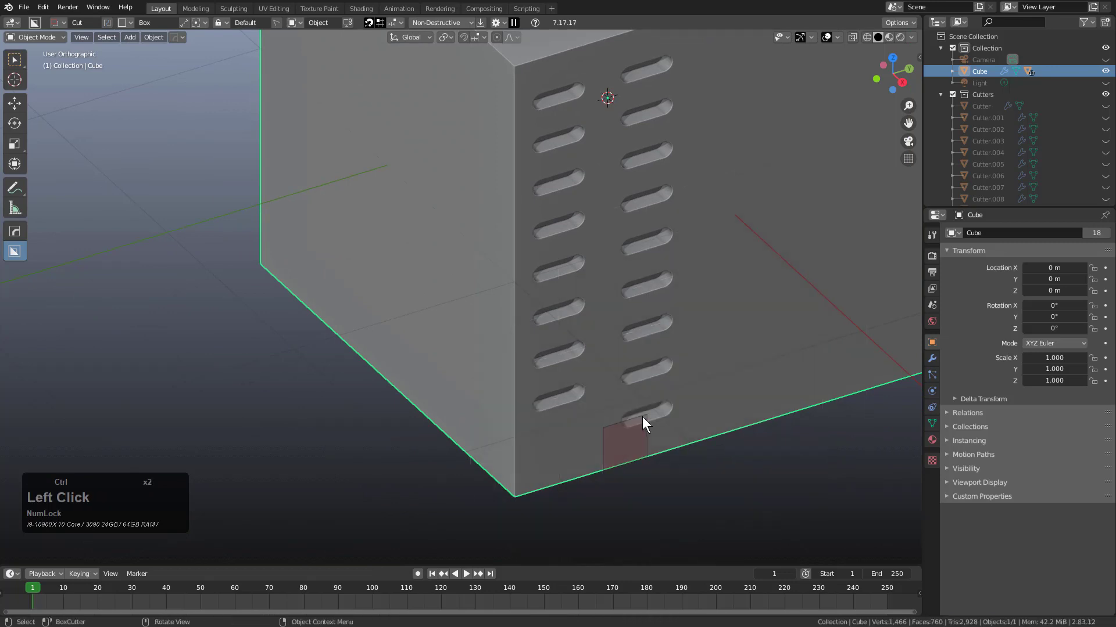
Step: Make a second attempt at the ninth slot near the cube's lower front corner in the first column, and undo it
ctrl+click(557, 439)
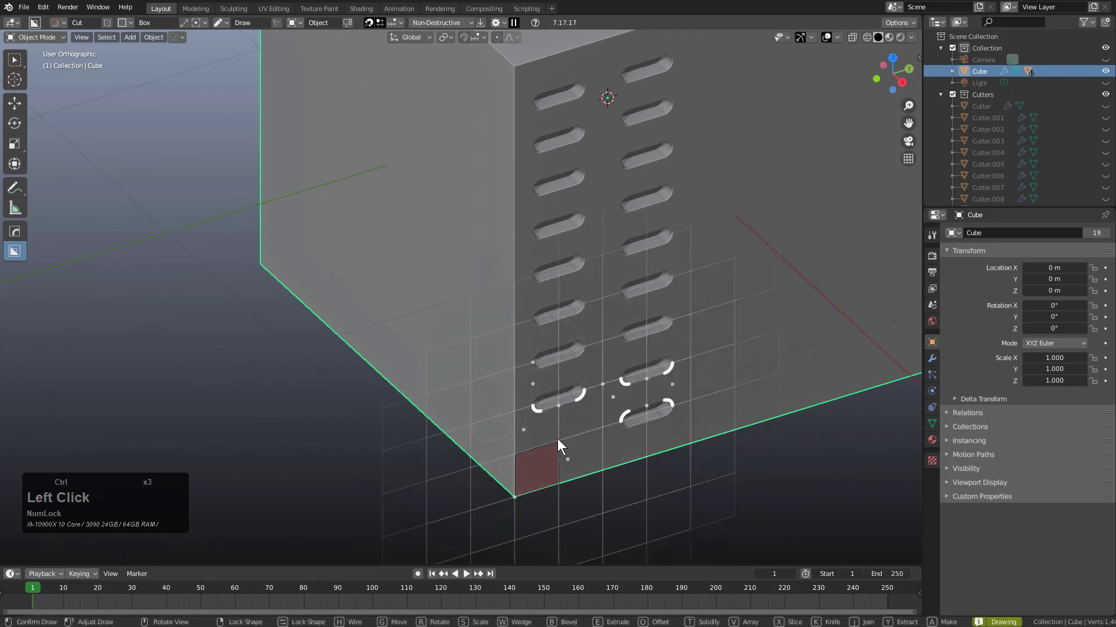
click(604, 428)
middle_drag(637, 365, 639, 386)
key(ctrl+z)
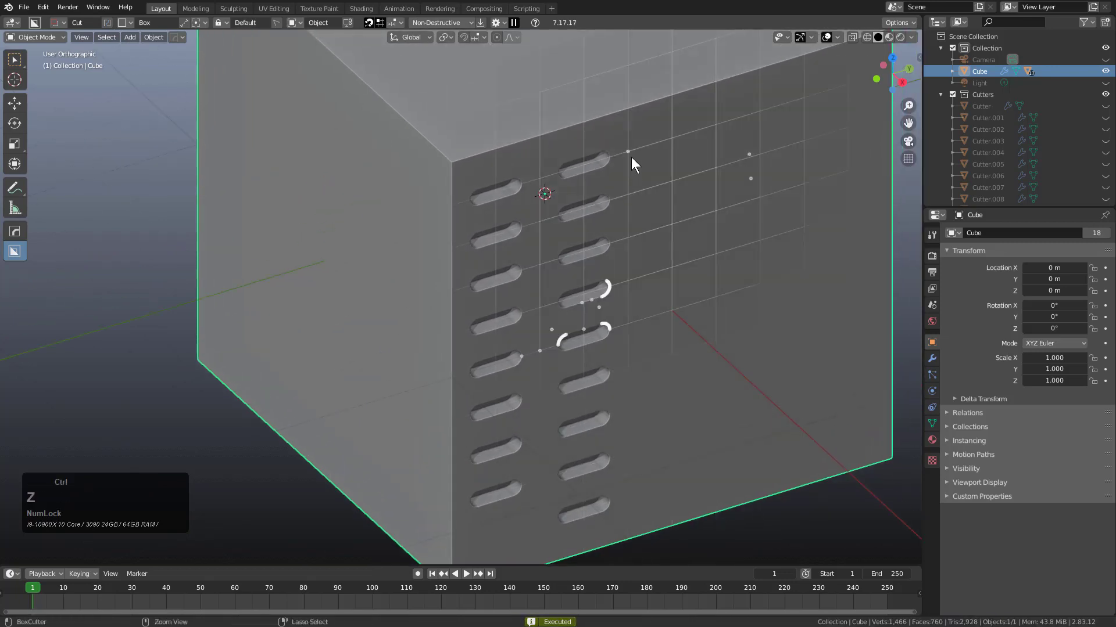
Step: Repeat the rounded slot cut at nine successive grid points down a third column, two grid cells beside the second column
ctrl+click(665, 140)
ctrl+click(666, 140)
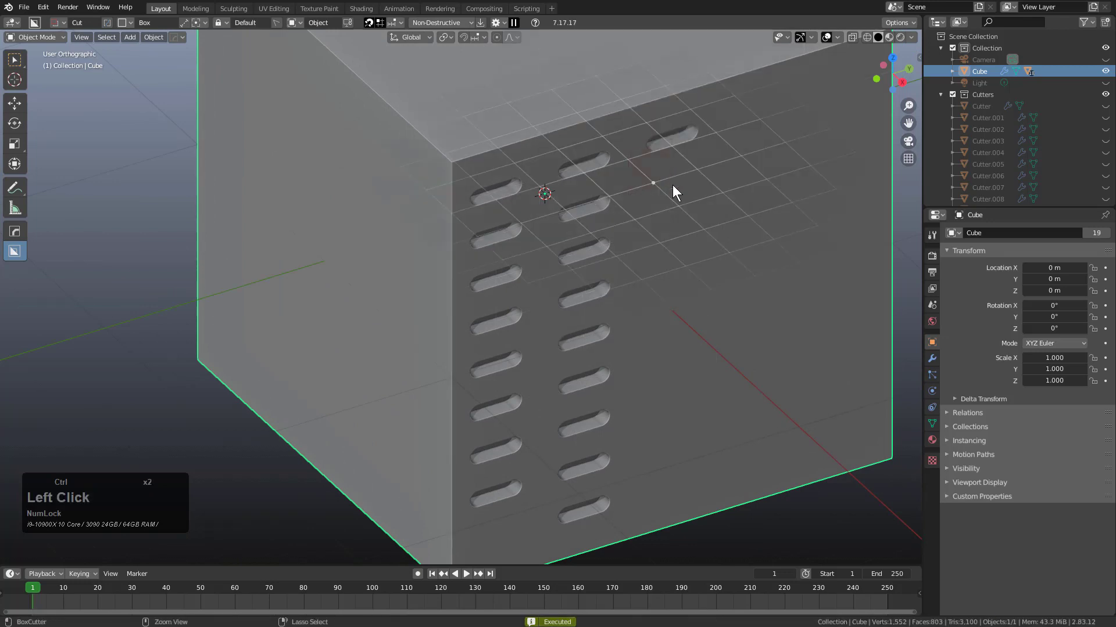
ctrl+click(669, 180)
click(676, 218)
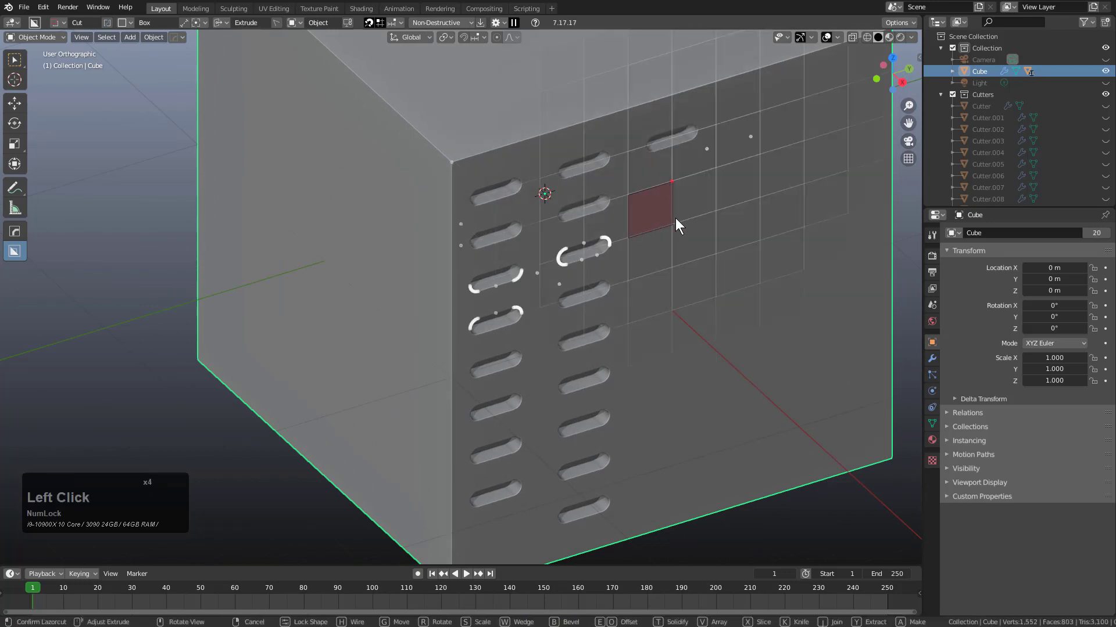
ctrl+click(674, 222)
click(665, 240)
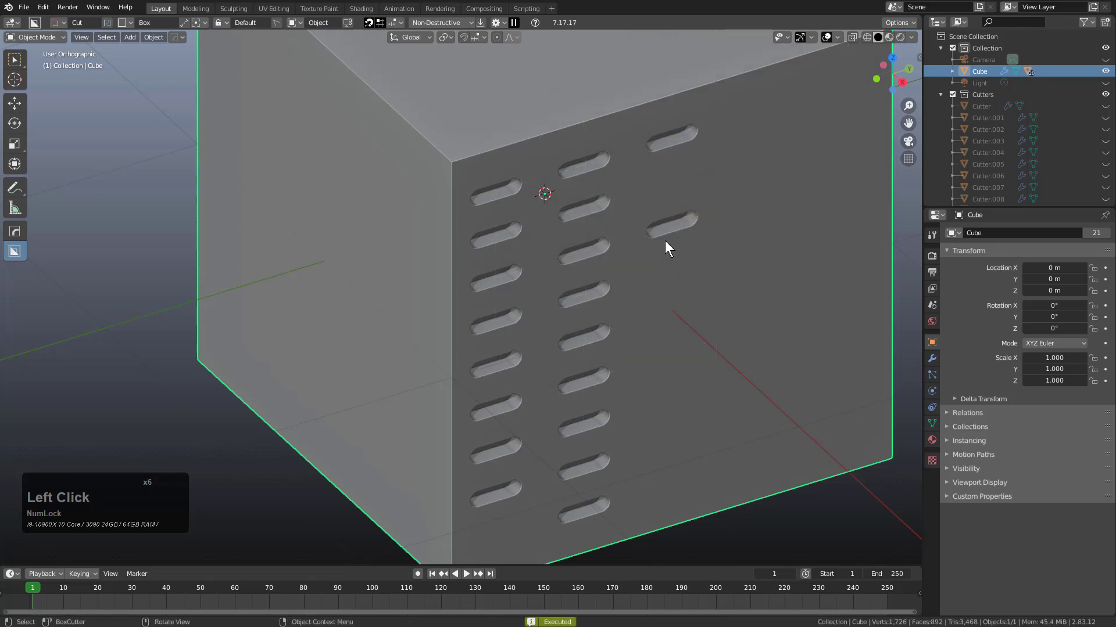
ctrl+click(673, 268)
click(676, 279)
ctrl+click(673, 311)
click(674, 343)
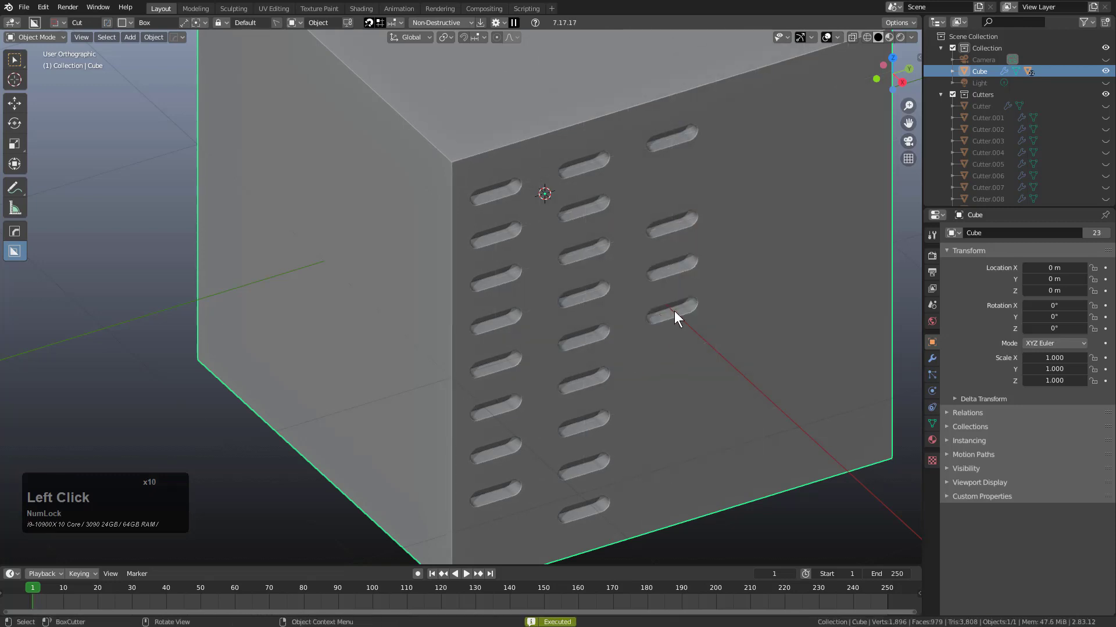
ctrl+click(673, 353)
click(671, 381)
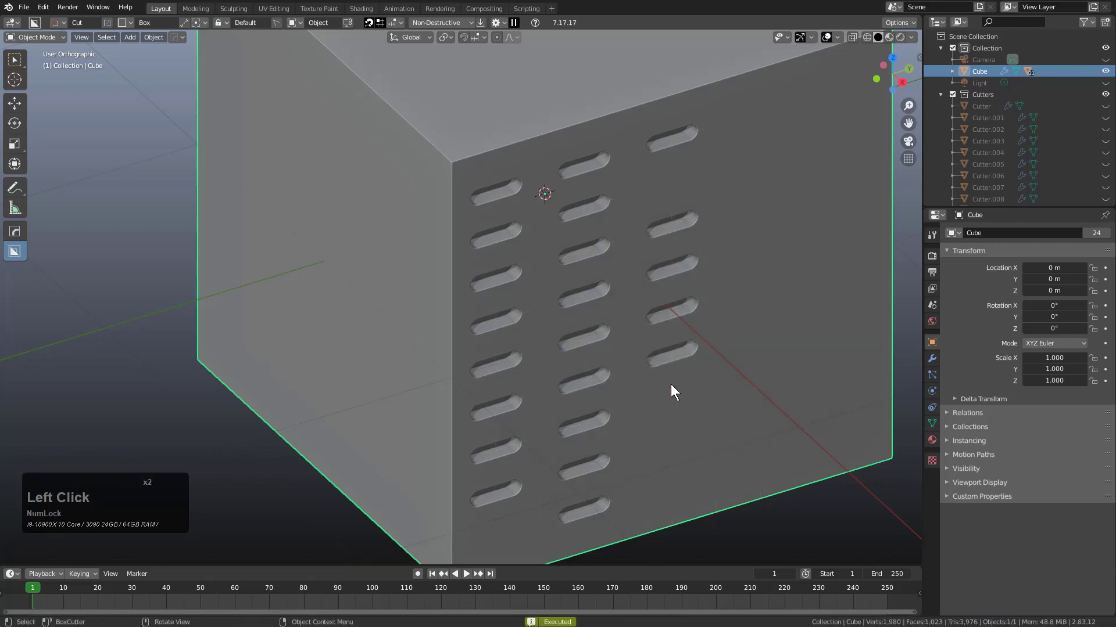
ctrl+click(673, 394)
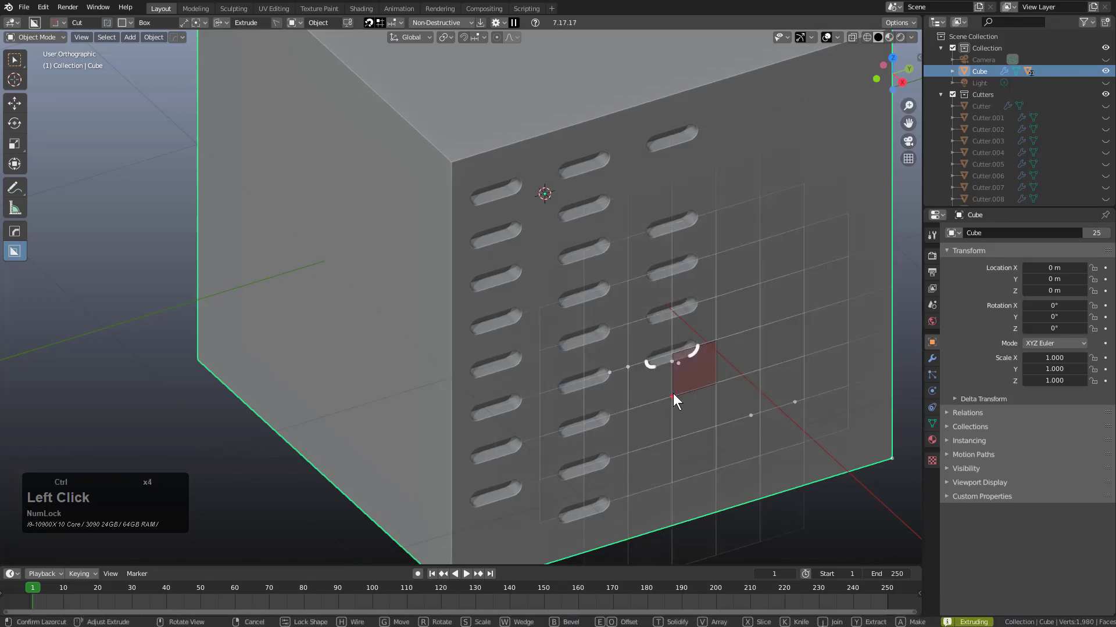
click(673, 425)
ctrl+click(676, 434)
click(672, 450)
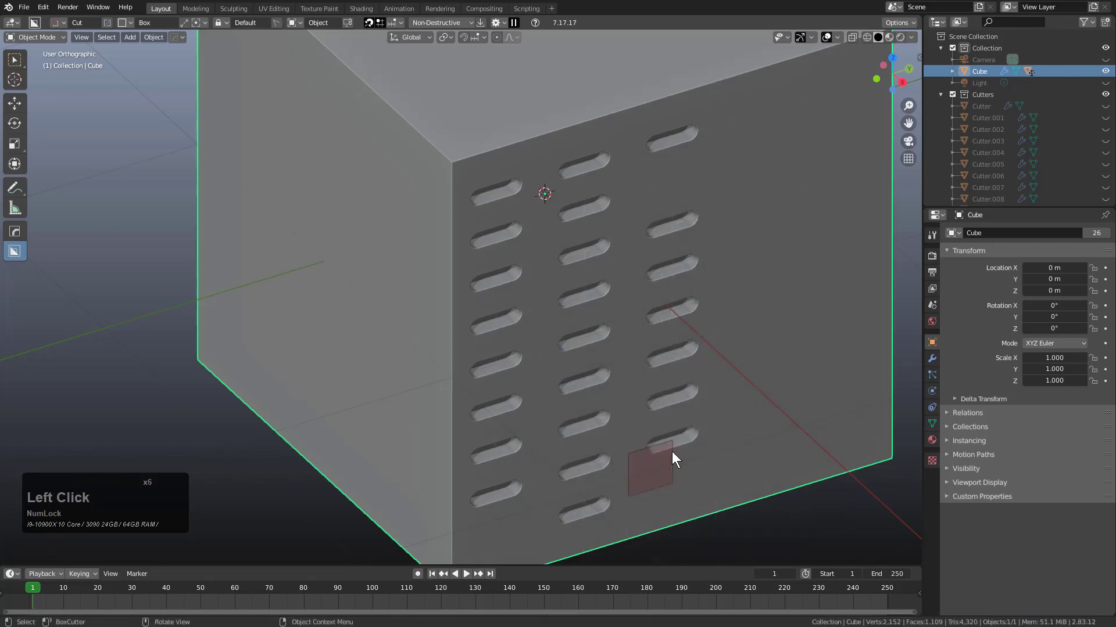
ctrl+click(671, 482)
click(672, 488)
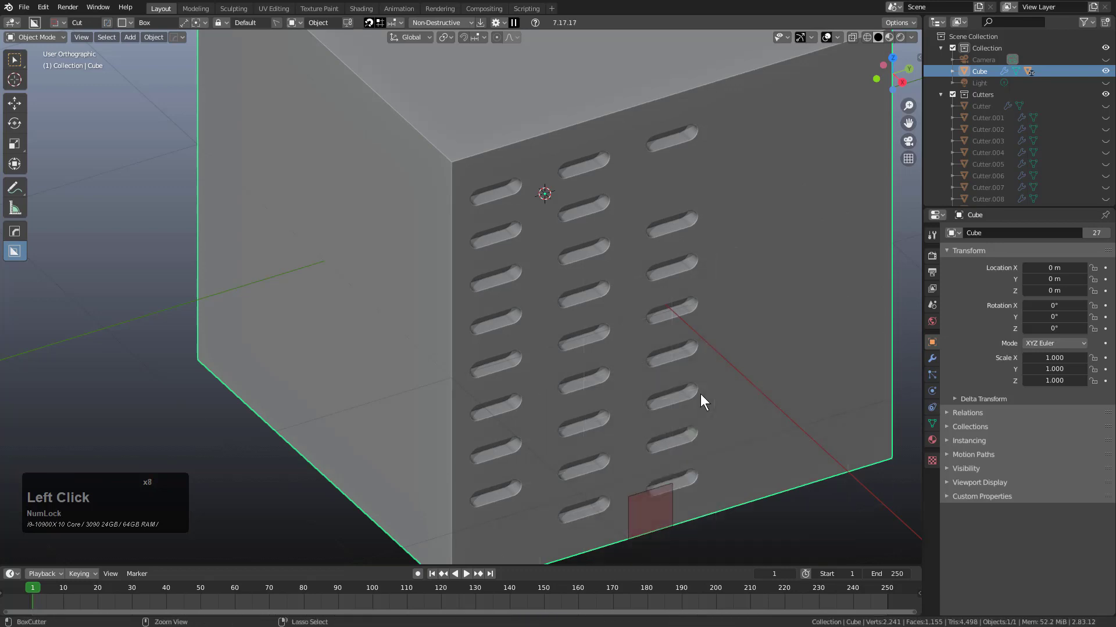
Step: Step back and forth through the cube's Boolean modifiers with Ever Scroll to review the slot cuts one by one
key(q)
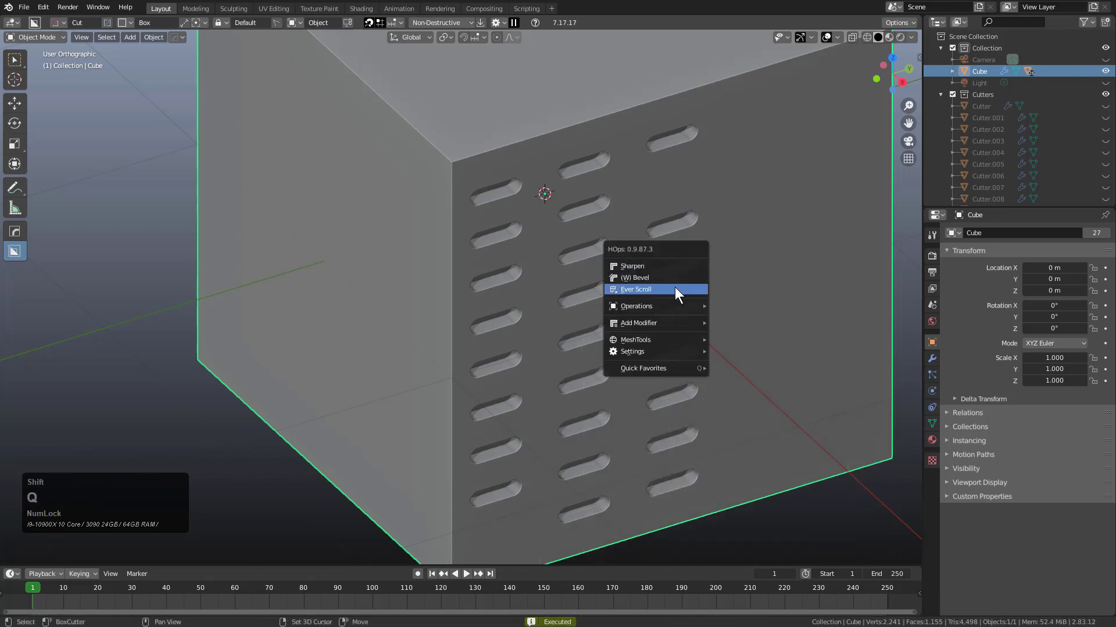
click(675, 287)
scroll(674, 287, up, 10)
scroll(674, 286, down, 10)
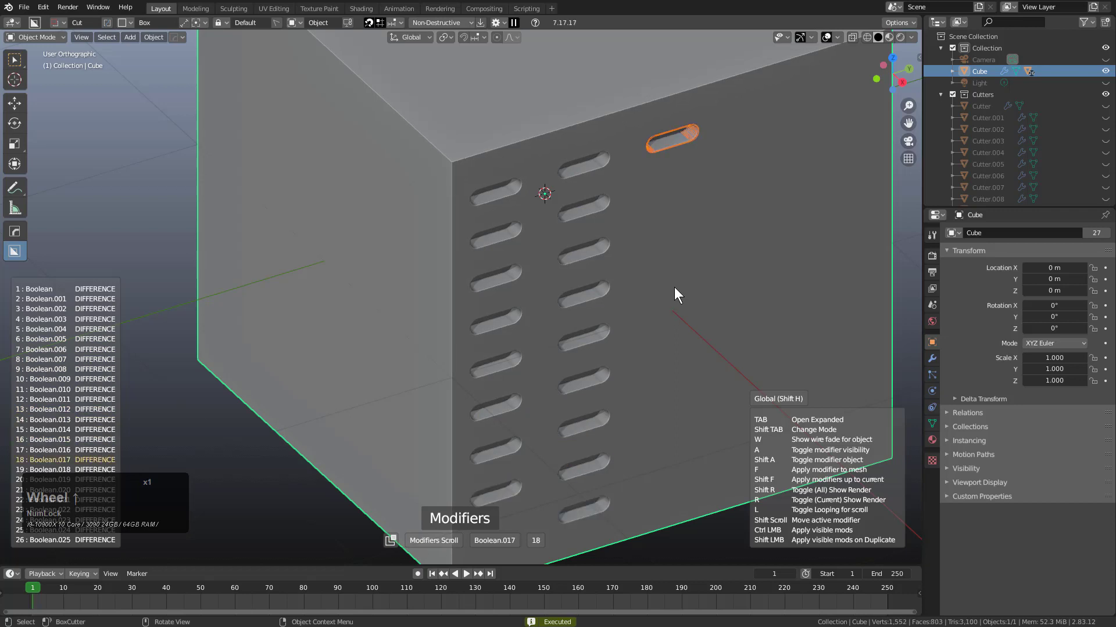
scroll(673, 287, up, 18)
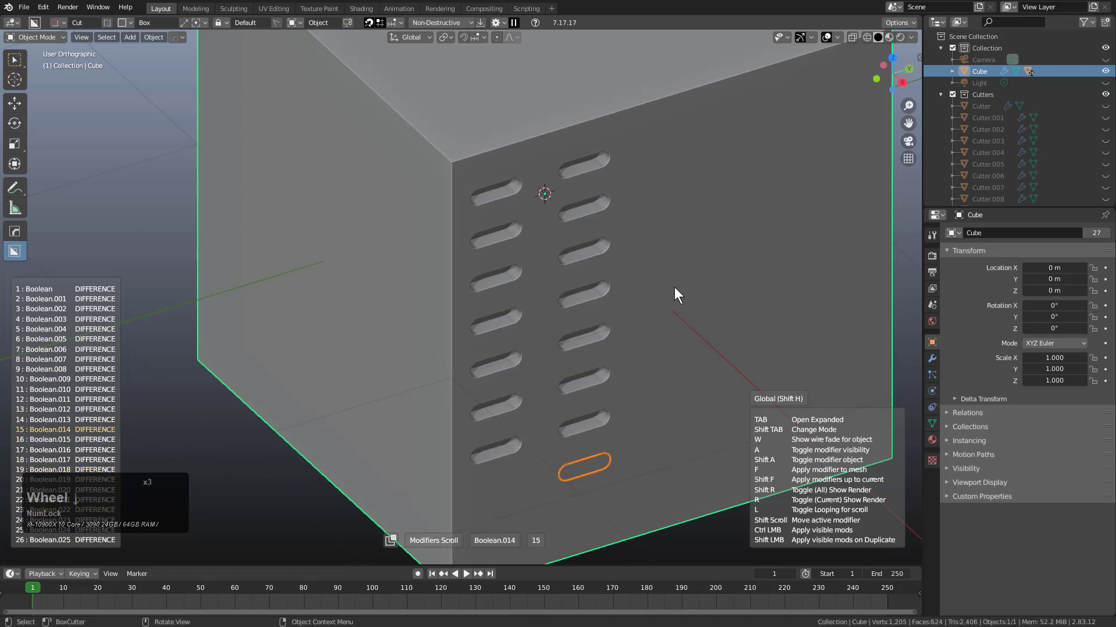
scroll(674, 287, down, 18)
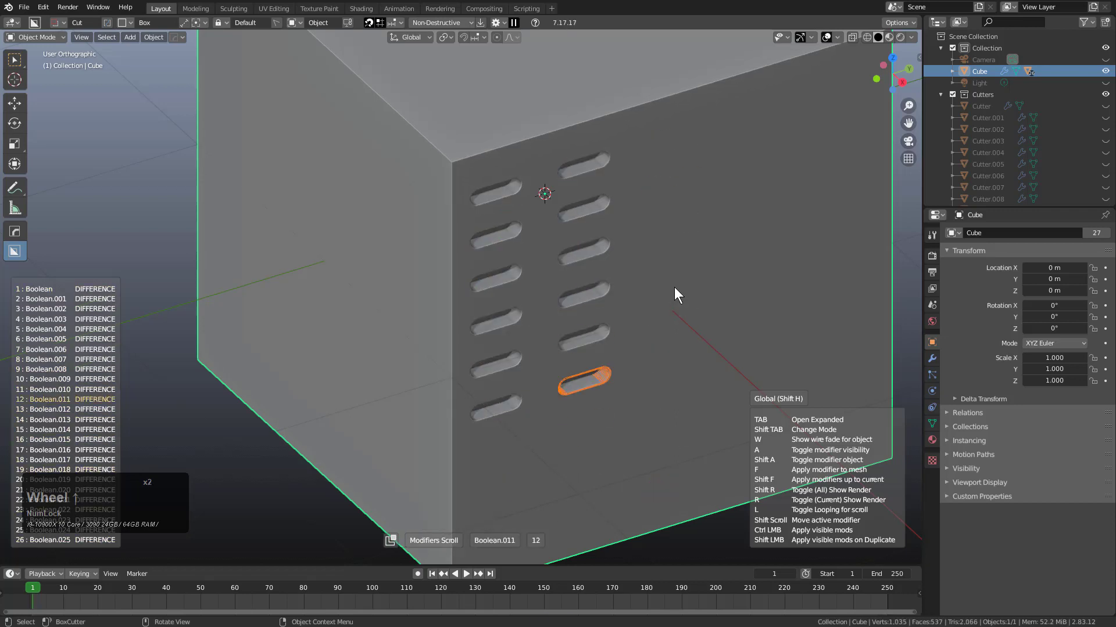
scroll(673, 287, down, 16)
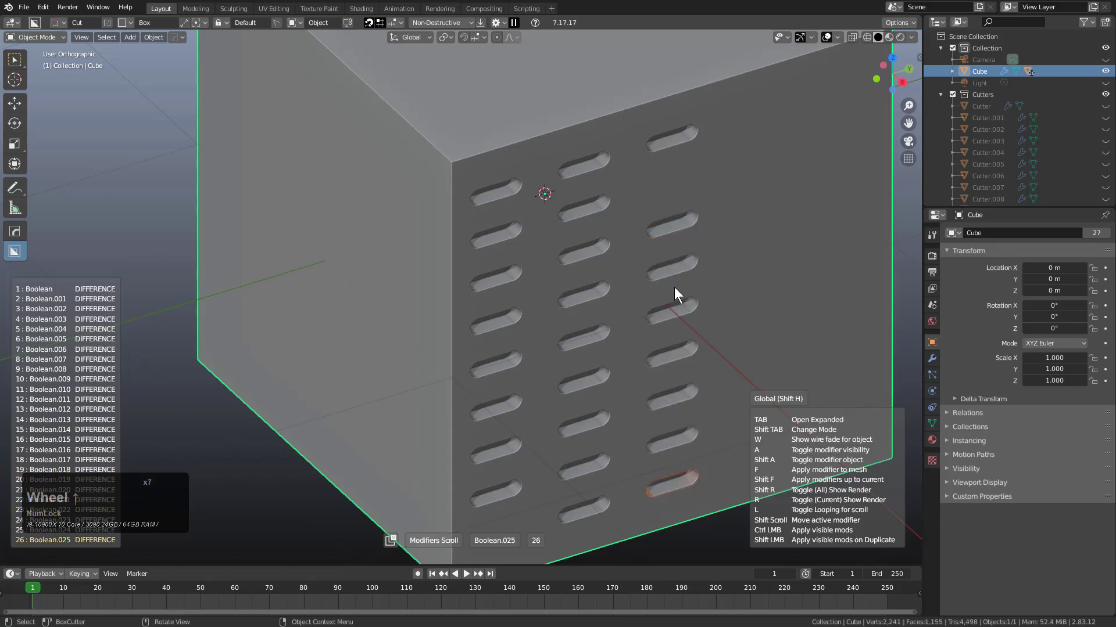
scroll(673, 287, up, 6)
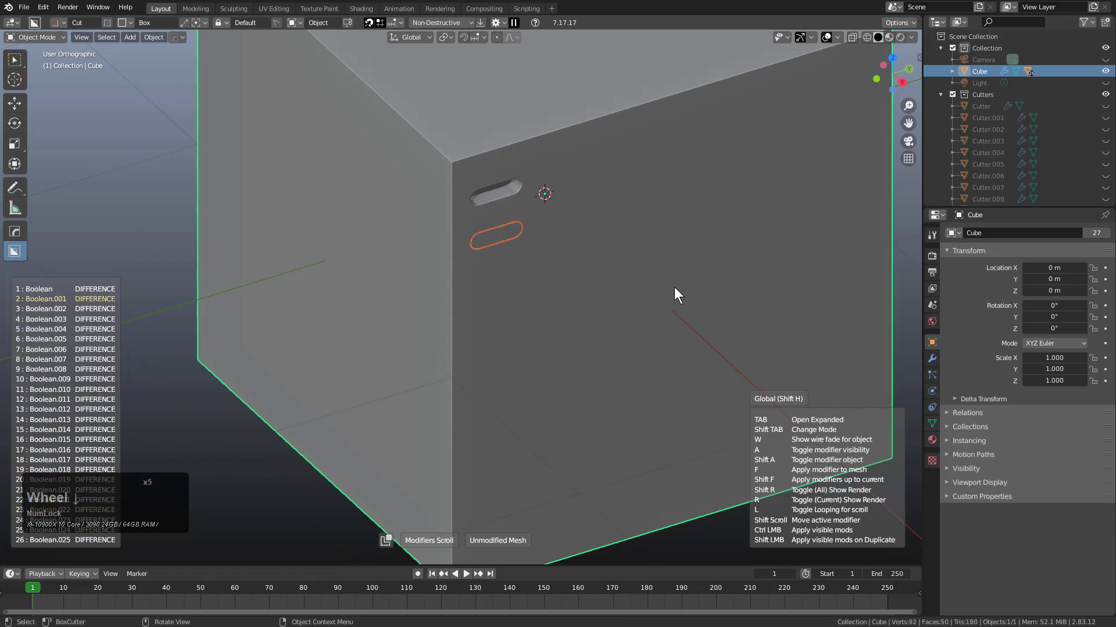
scroll(674, 287, down, 10)
right_click(674, 287)
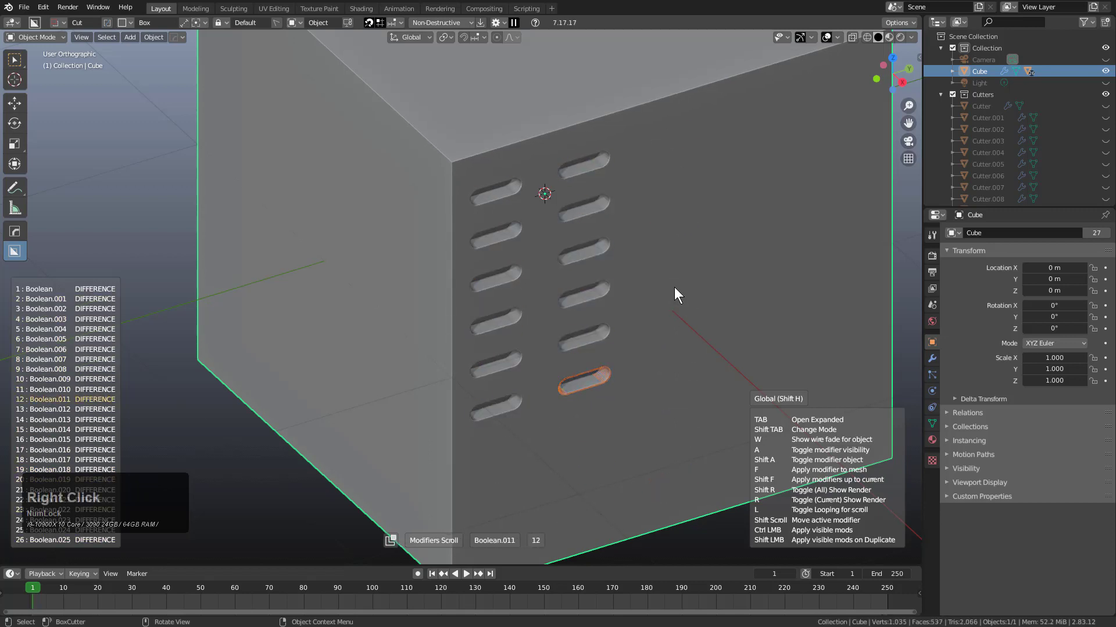
Step: Repeat the rounded slot cut at the ninth grid point of the first column, near the cube's lower front corner
middle_click(505, 487)
scroll(505, 488, up, 2)
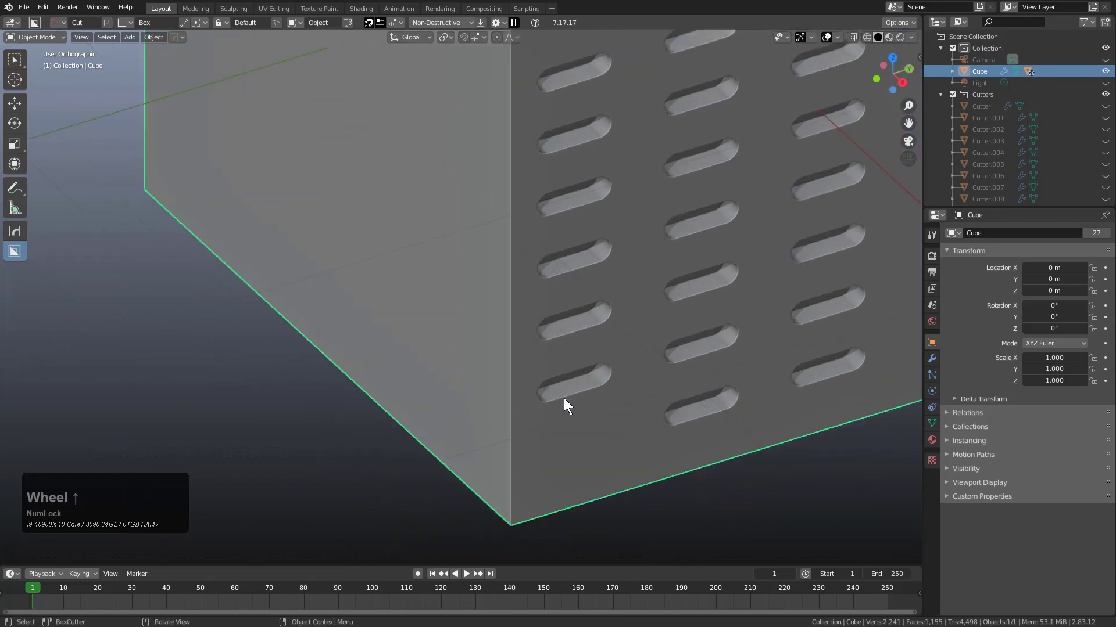
ctrl+click(576, 444)
click(576, 444)
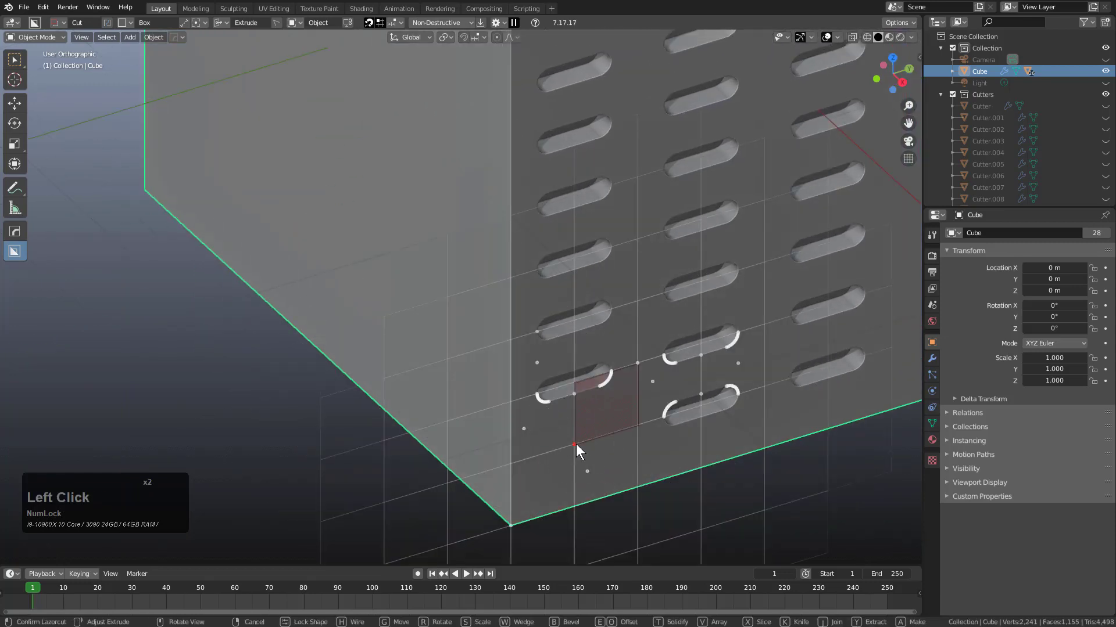
Step: Reveal the first column's ninth slot cutter with Ever Scroll's Booleans mode and frame it in the view
scroll(687, 390, up, 2)
scroll(556, 342, up, 1)
key(q)
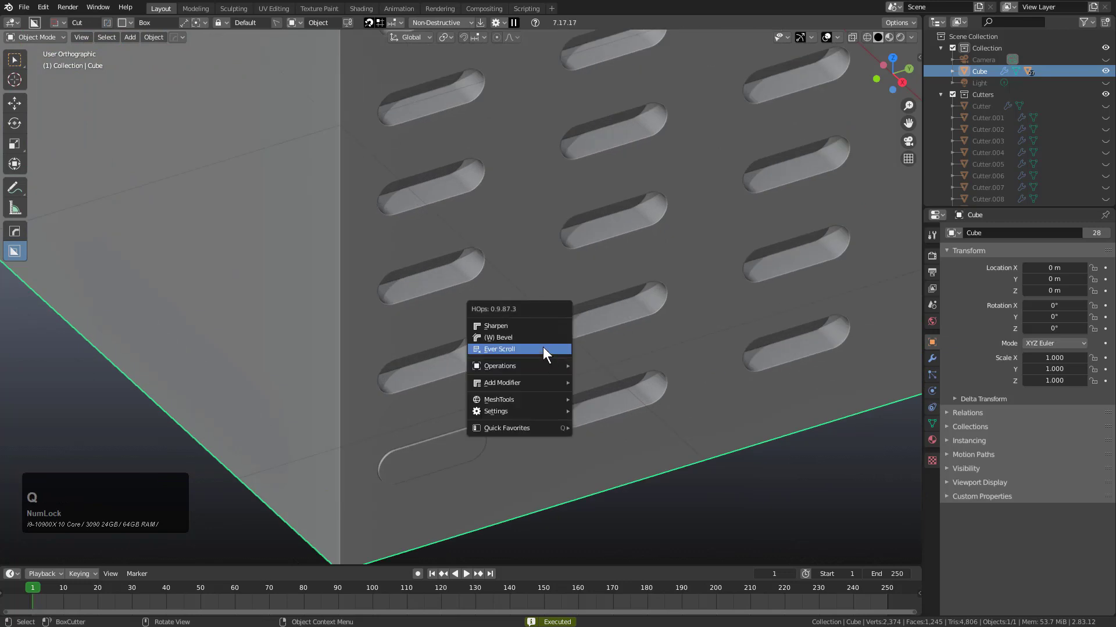
click(543, 348)
middle_click(529, 407)
key(KP_Decimal)
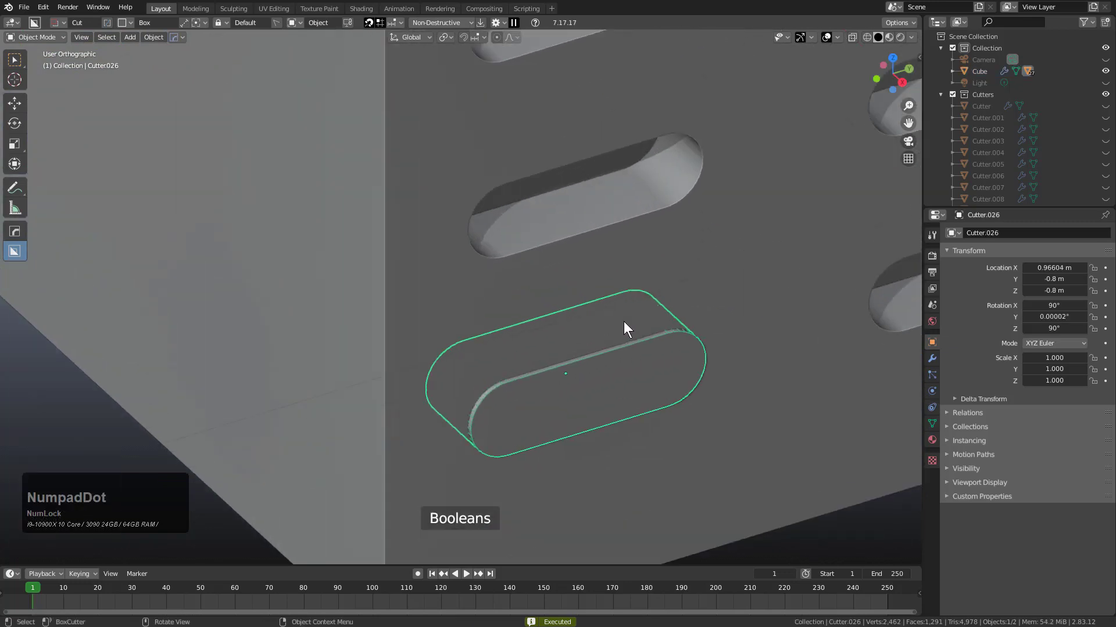
Step: Try scaling the first column's ninth slot cutter up to about 1.03, and cancel the scaling
scroll(674, 363, up, 2)
scroll(673, 357, up, 2)
key(s)
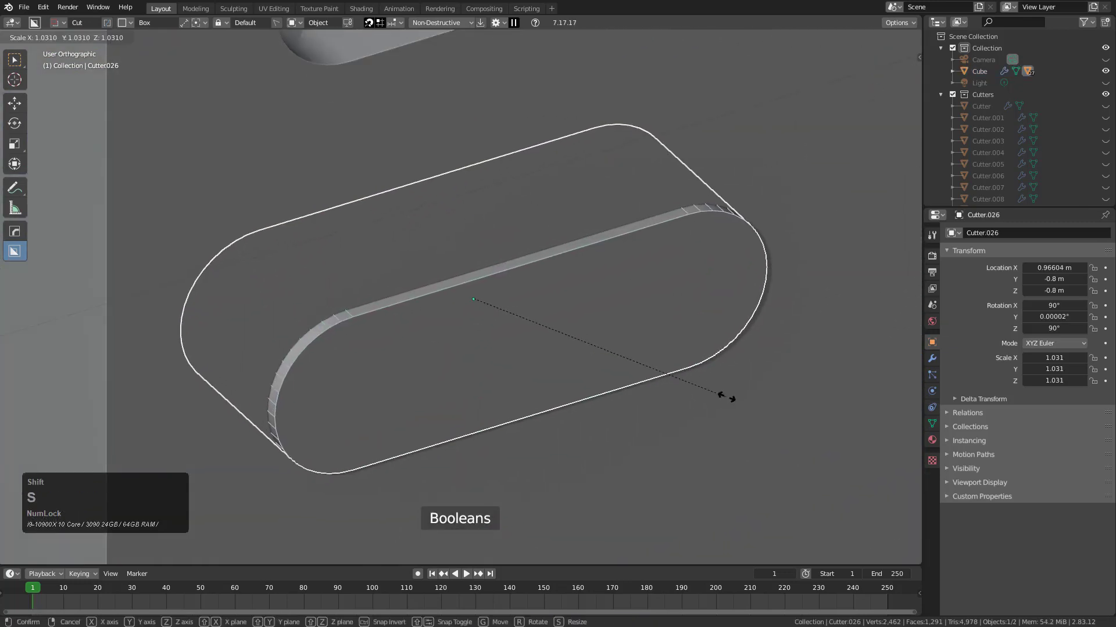
right_click(887, 354)
Step: Add a Weld modifier to the first column's ninth slot cutter, after its Bevel
click(932, 360)
click(999, 233)
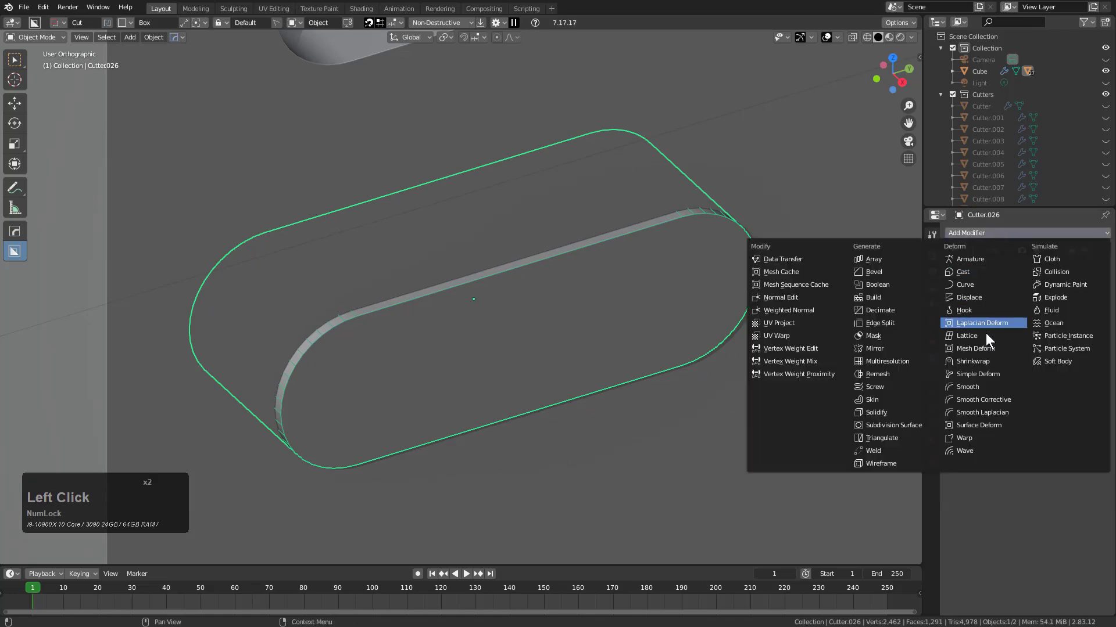
click(880, 453)
shift+scroll(720, 229, down, 5)
scroll(721, 229, down, 8)
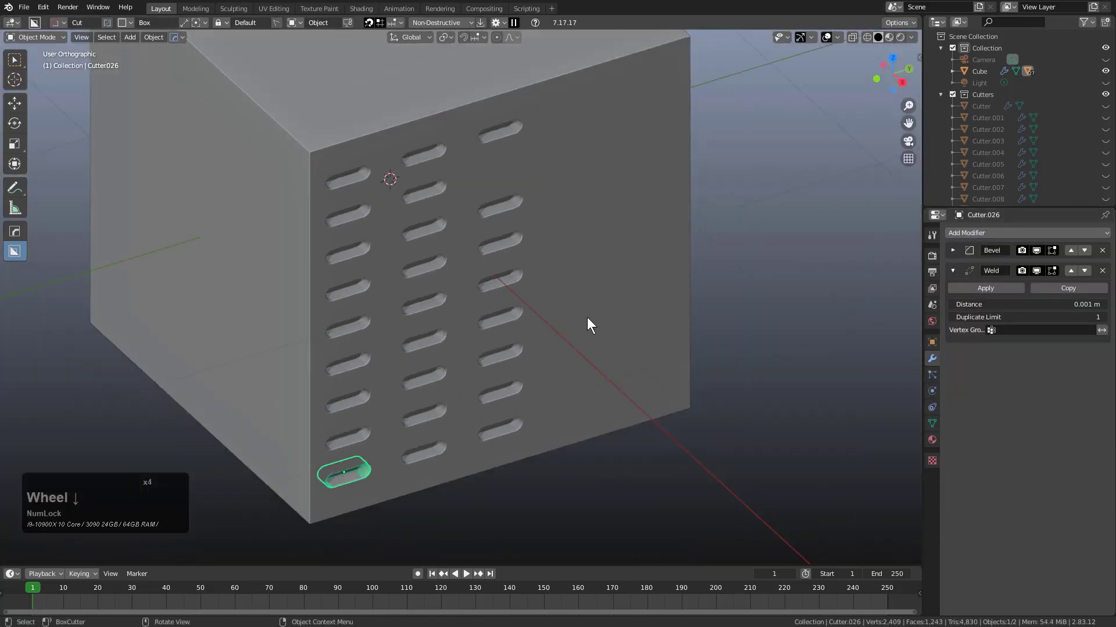
Step: Reselect the cube and use Ever Scroll's Booleans mode to reveal the cutter of the third column's missing second slot
key(a)
click(548, 243)
key(q)
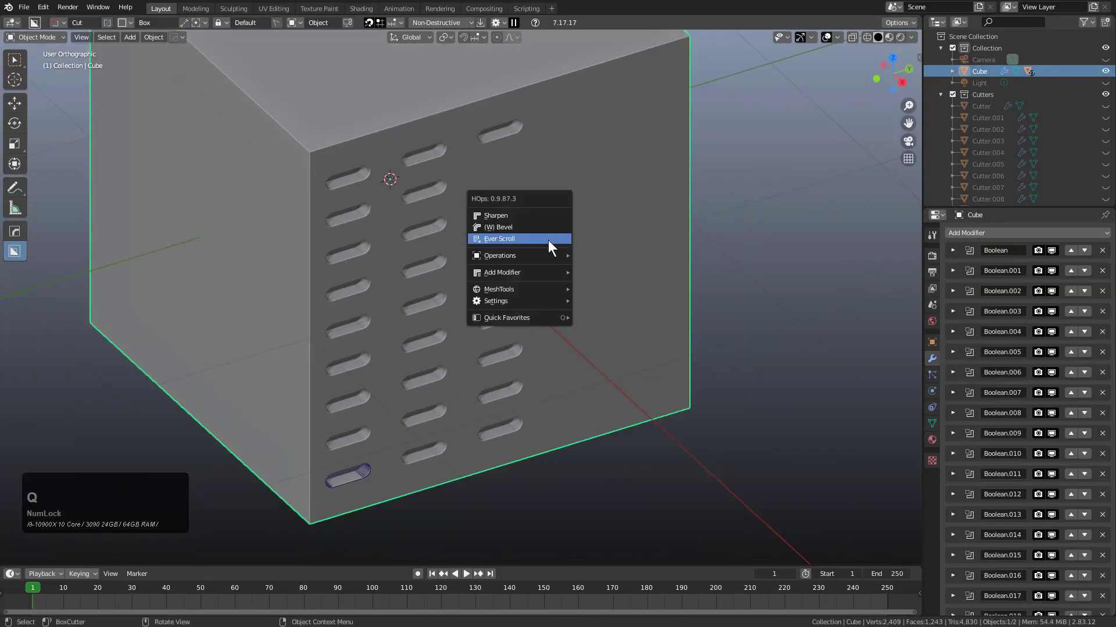
click(548, 239)
scroll(539, 234, down, 8)
click(538, 235)
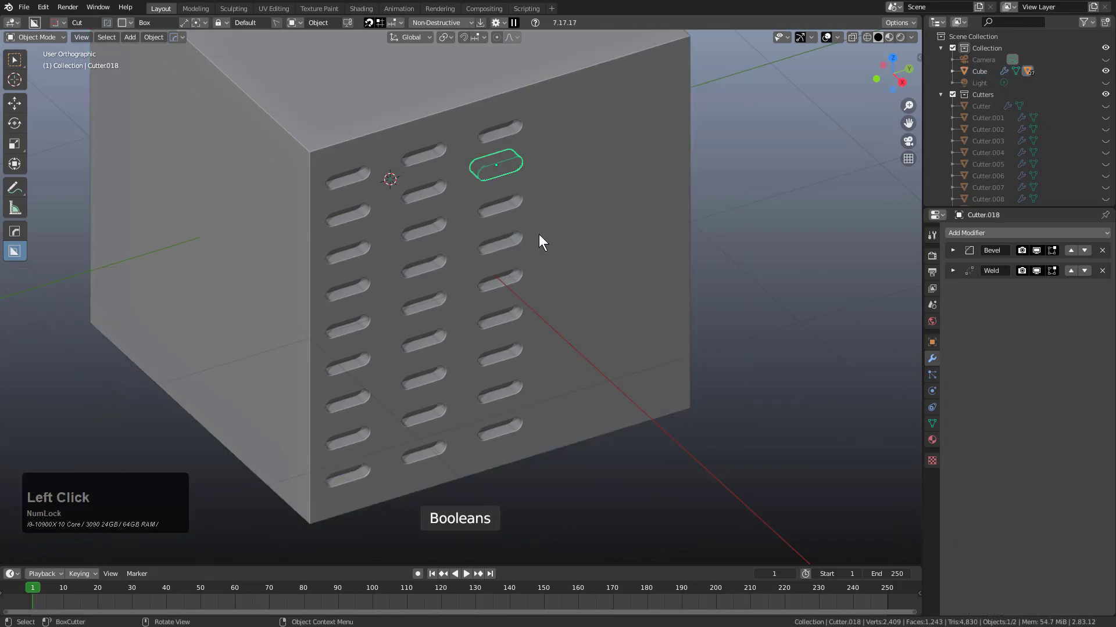
scroll(540, 334, up, 8)
scroll(545, 326, up, 1)
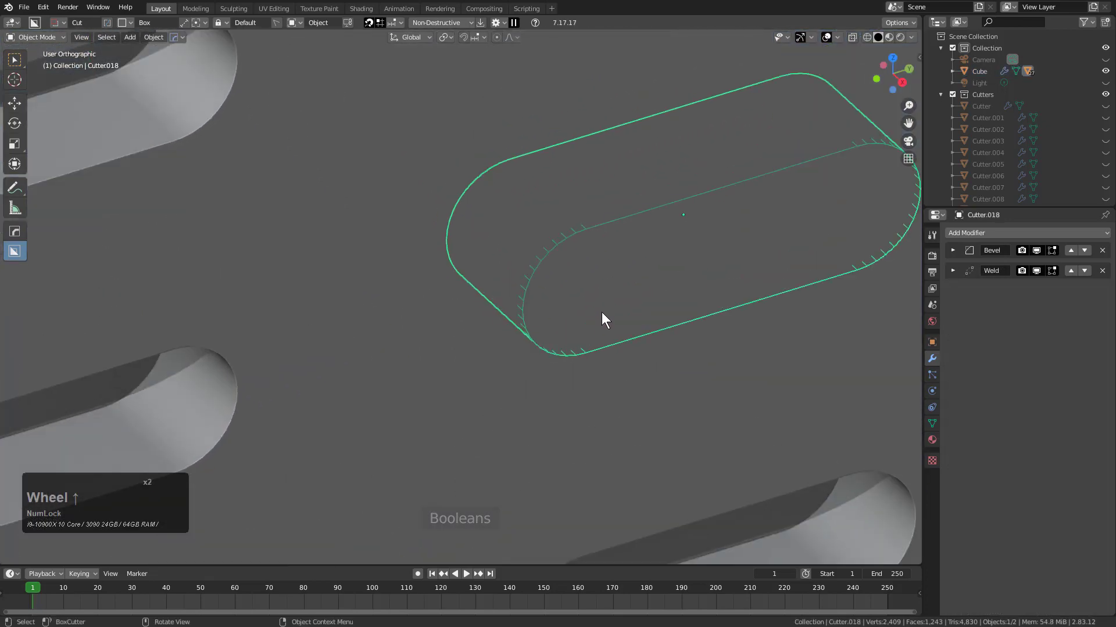
Step: Try moving the third column's second slot cutter freely, and cancel the move
key(g)
right_click(604, 317)
scroll(584, 310, down, 2)
scroll(582, 309, up, 2)
scroll(583, 310, up, 1)
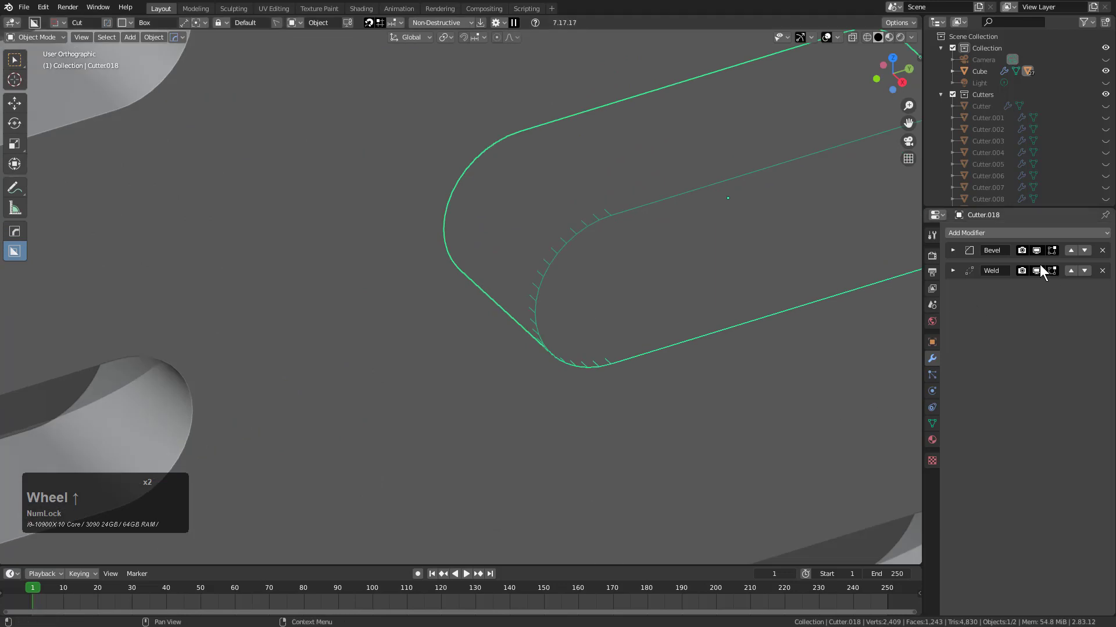
Step: Set the cutter's Weld distance to 0.0001 m and toggle the modifier's viewport display off and on
click(953, 272)
shift+click(1034, 309)
mouse_move(1034, 309)
shift+mouse_down()
mouse_move(1052, 309)
mouse_move(1027, 304)
shift+mouse_up()
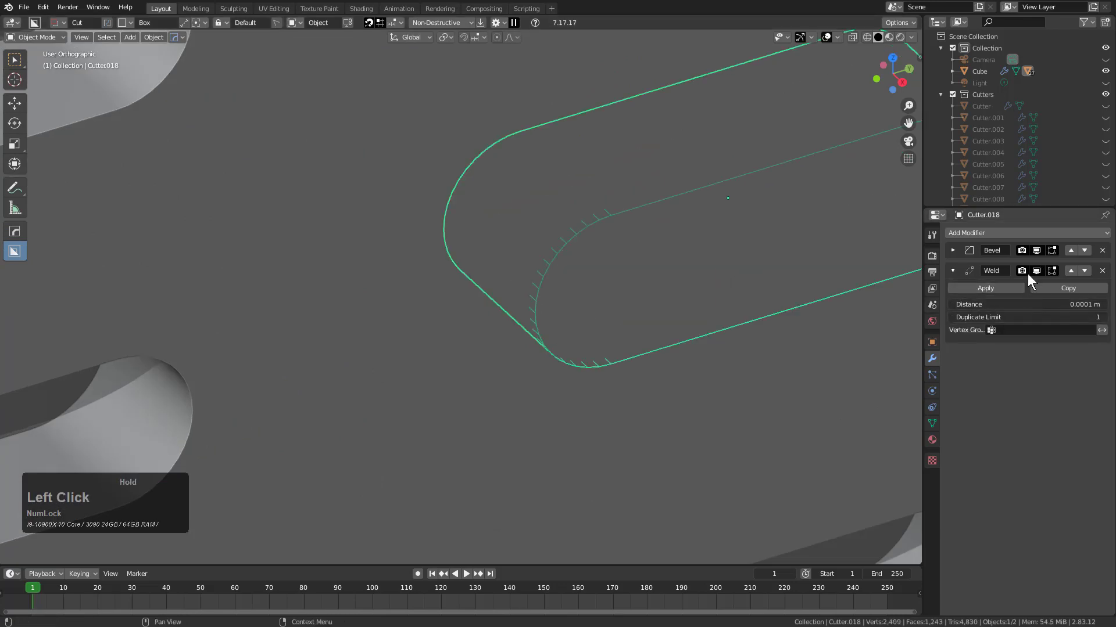
click(1035, 270)
click(1035, 271)
Step: Try nudging the third column's second slot cutter about 0.0023 m along the global Y axis, and cancel the move
scroll(630, 282, down, 4)
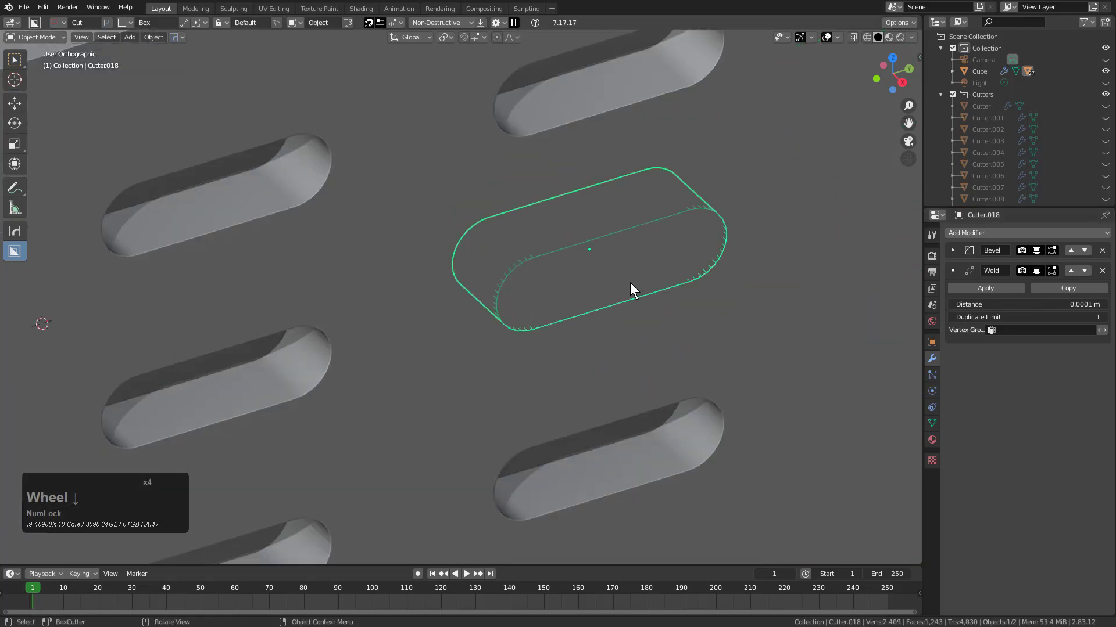
key(g)
key(y)
right_click(629, 291)
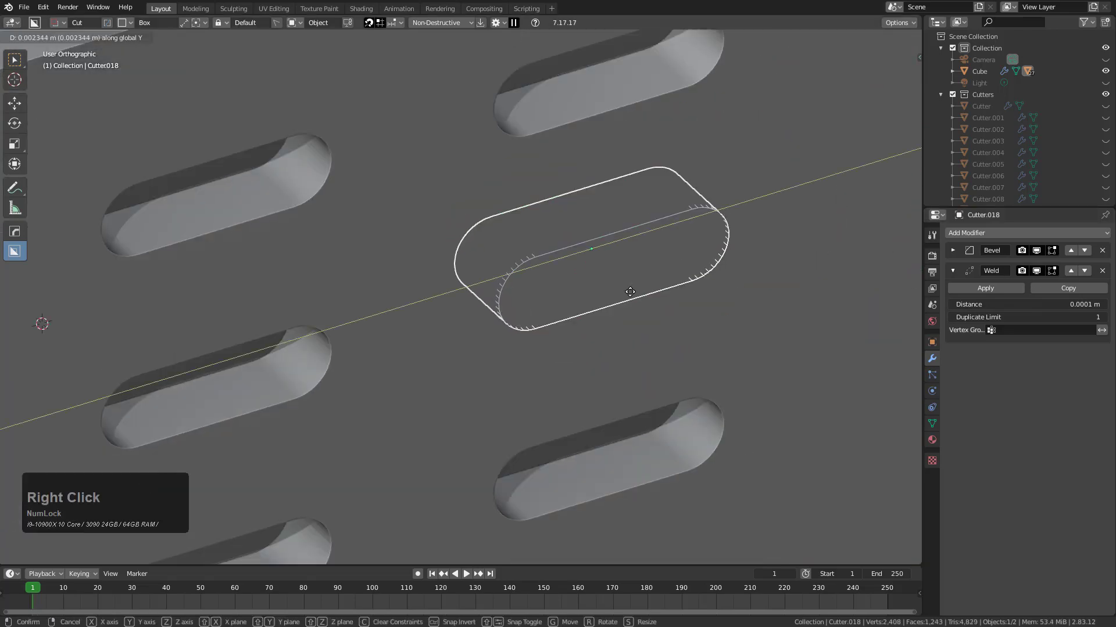
Step: Scale the third column's second slot cutter uniformly to about 0.9998, and deselect everything
key(alt+v)
click(586, 296)
middle_drag(586, 296, 531, 335)
scroll(535, 326, up, 2)
scroll(598, 357, up, 7)
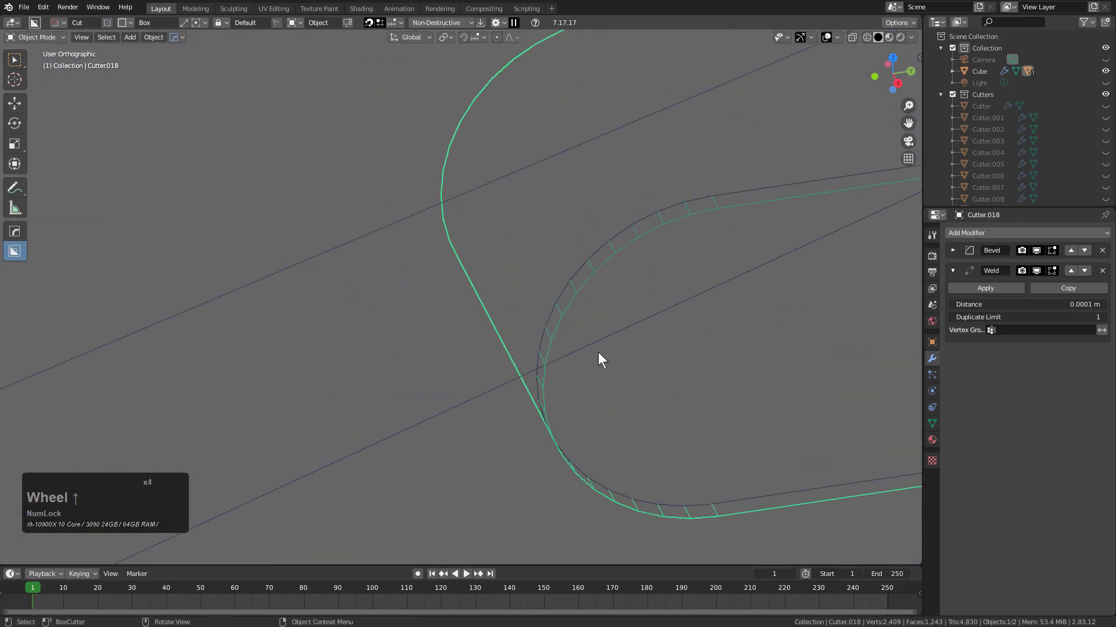
scroll(611, 354, down, 7)
mouse_move(622, 332)
alt+middle_down()
mouse_move(635, 332)
mouse_move(621, 325)
alt+middle_up()
scroll(621, 325, down, 3)
scroll(605, 396, up, 2)
key(s)
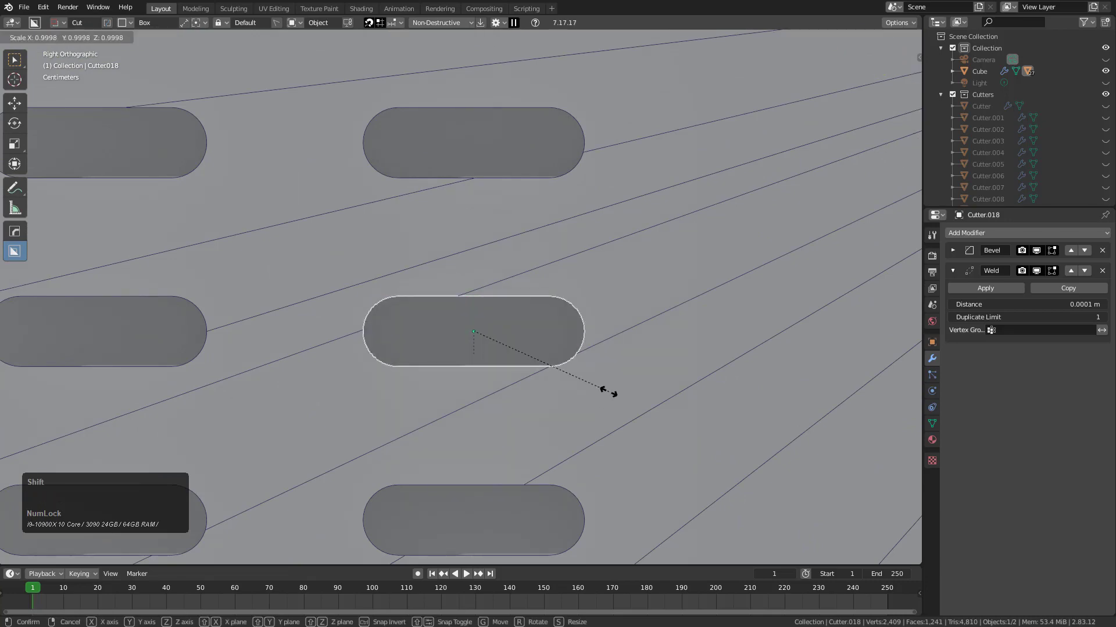
click(604, 384)
scroll(489, 286, down, 5)
key(alt+a)
Step: Select the cube and expand its Boolean.001 modifier to examine the solver settings
middle_drag(490, 285, 548, 344)
scroll(598, 297, down, 3)
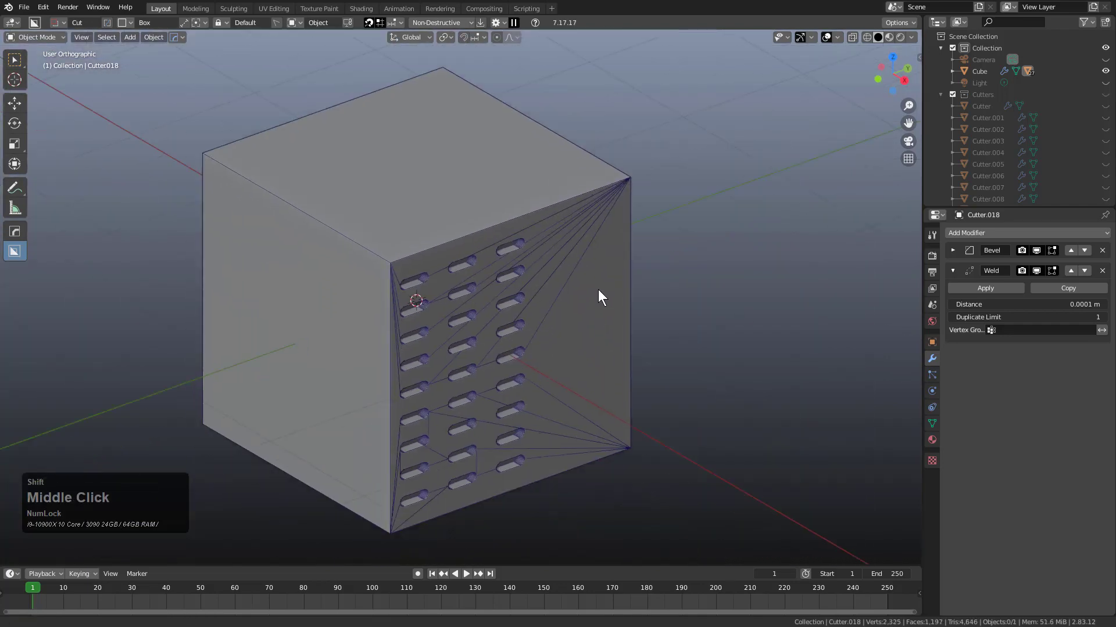
scroll(494, 266, up, 2)
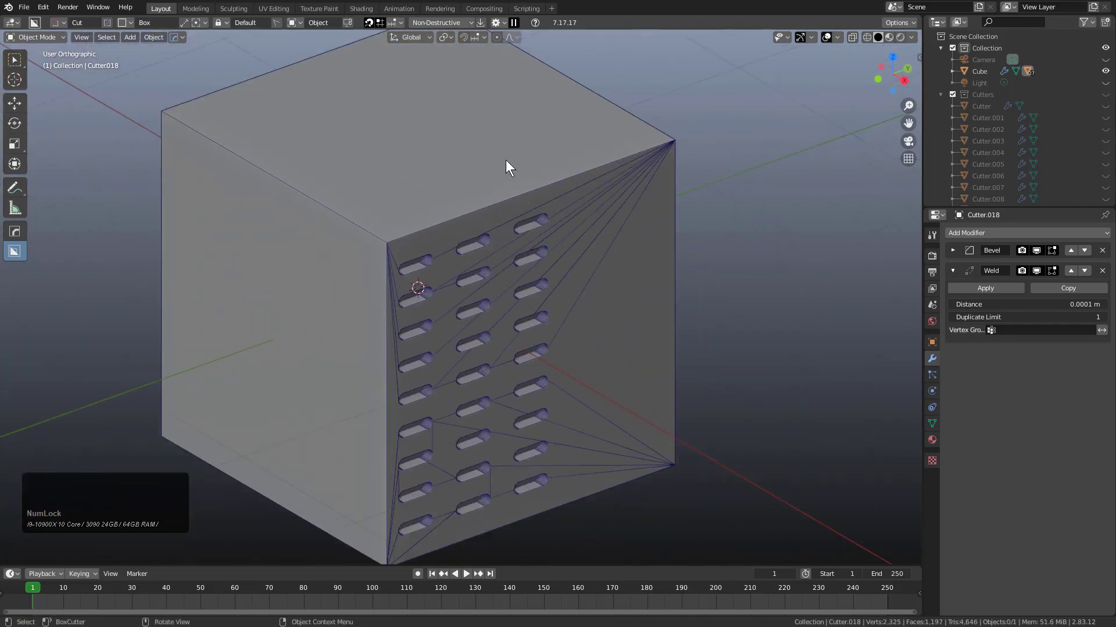
click(503, 217)
click(951, 272)
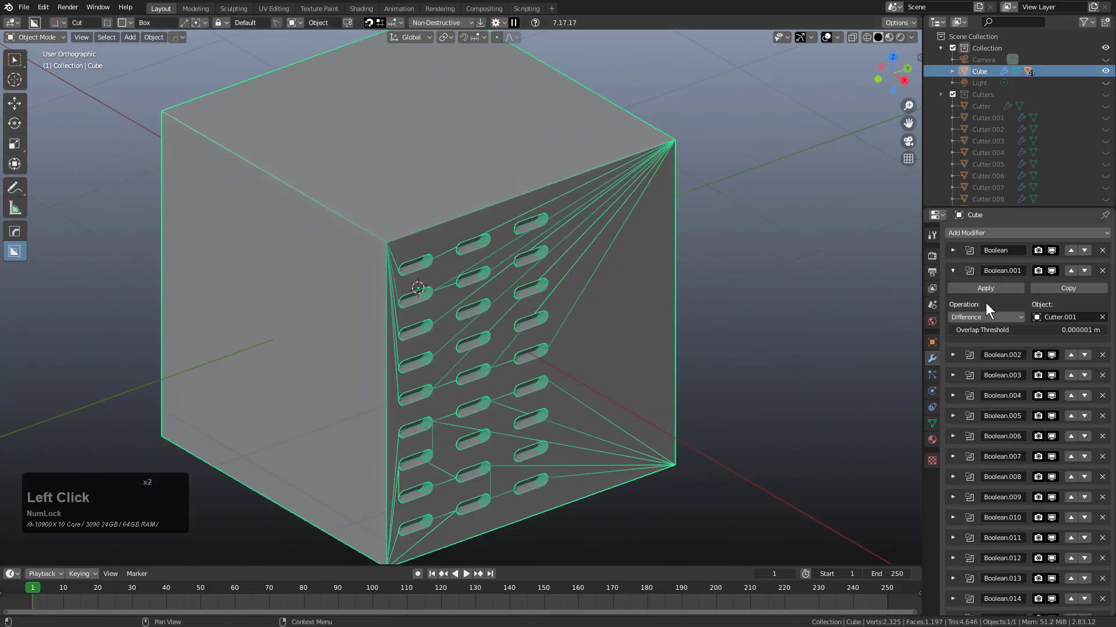
middle_drag(586, 314, 416, 377)
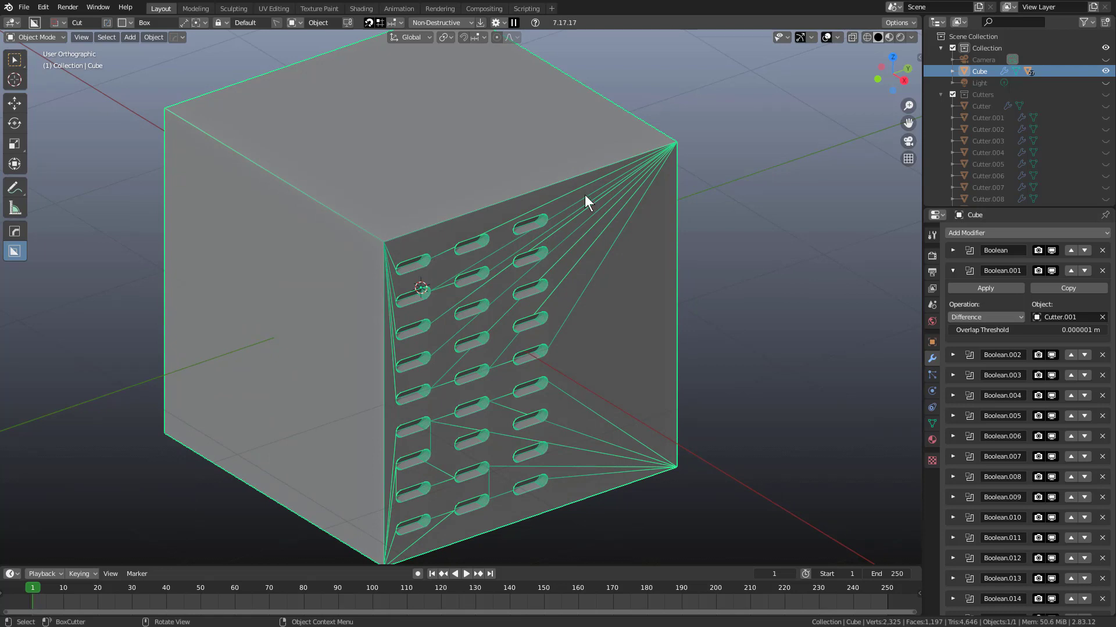
Step: Switch to the Blender 2.93.0 Alpha window with the uncut cube and set BoxCutter's alignment to Object
click(1050, 3)
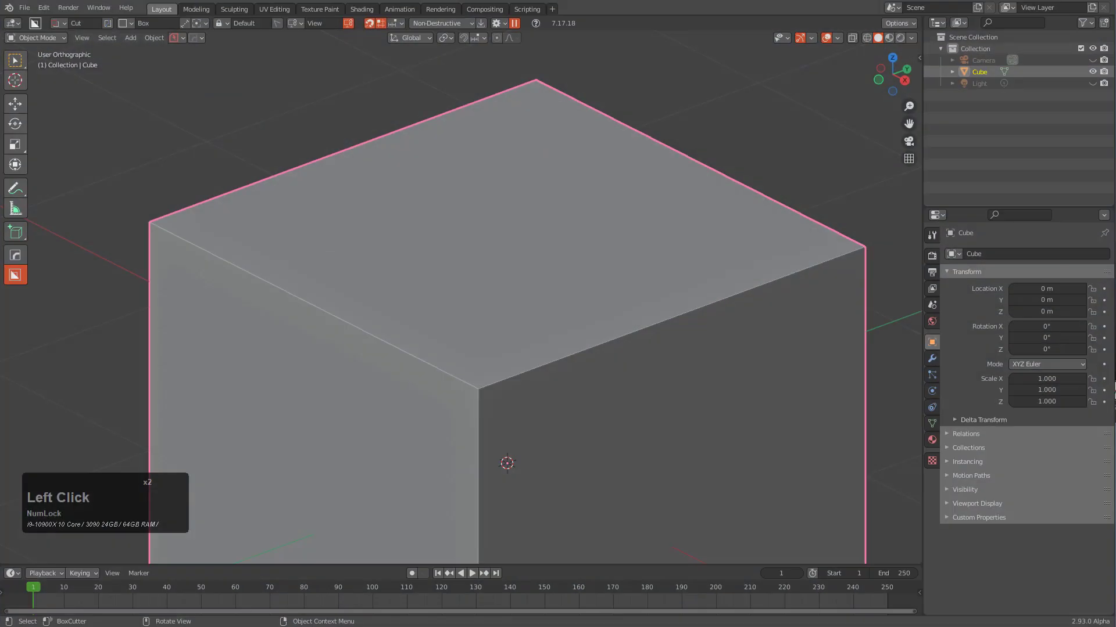
middle_click(510, 295)
mouse_move(510, 294)
middle_down()
mouse_move(546, 308)
mouse_move(512, 287)
middle_up()
scroll(516, 299, down, 2)
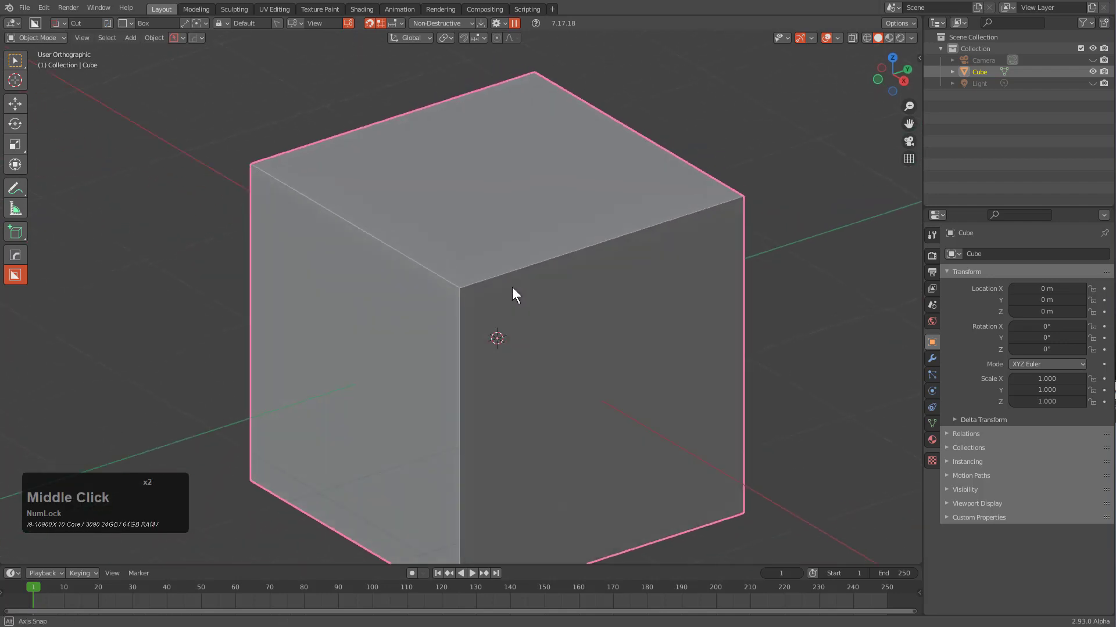
scroll(447, 296, up, 2)
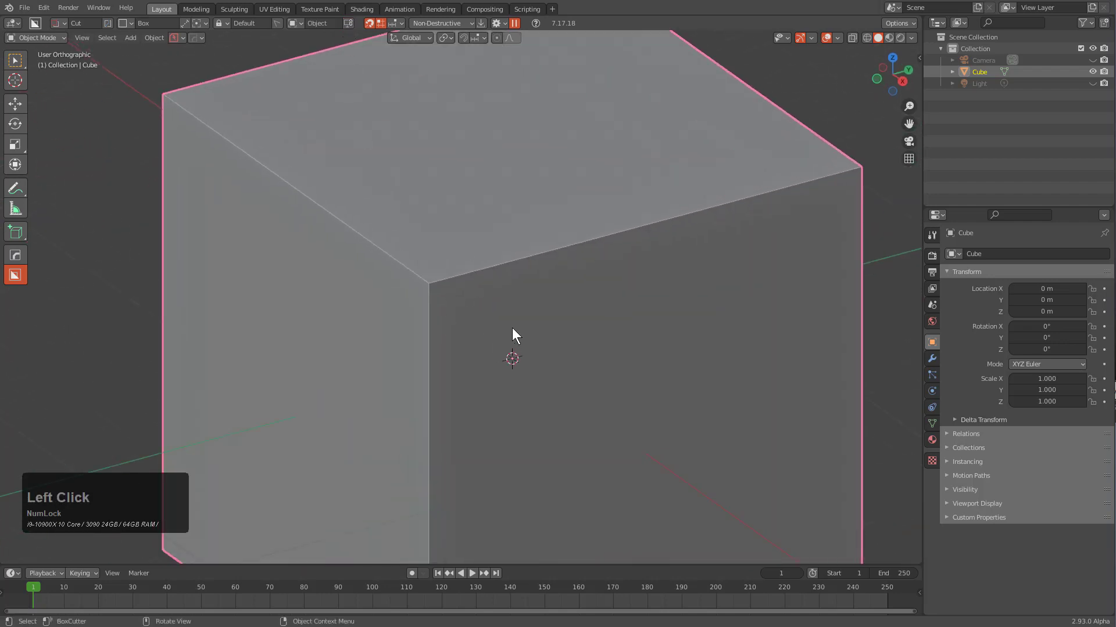
Step: Cut a small grid-snapped slot near the upper corner of the cube's front face, rounding it with extra bevel segments
ctrl+click(474, 307)
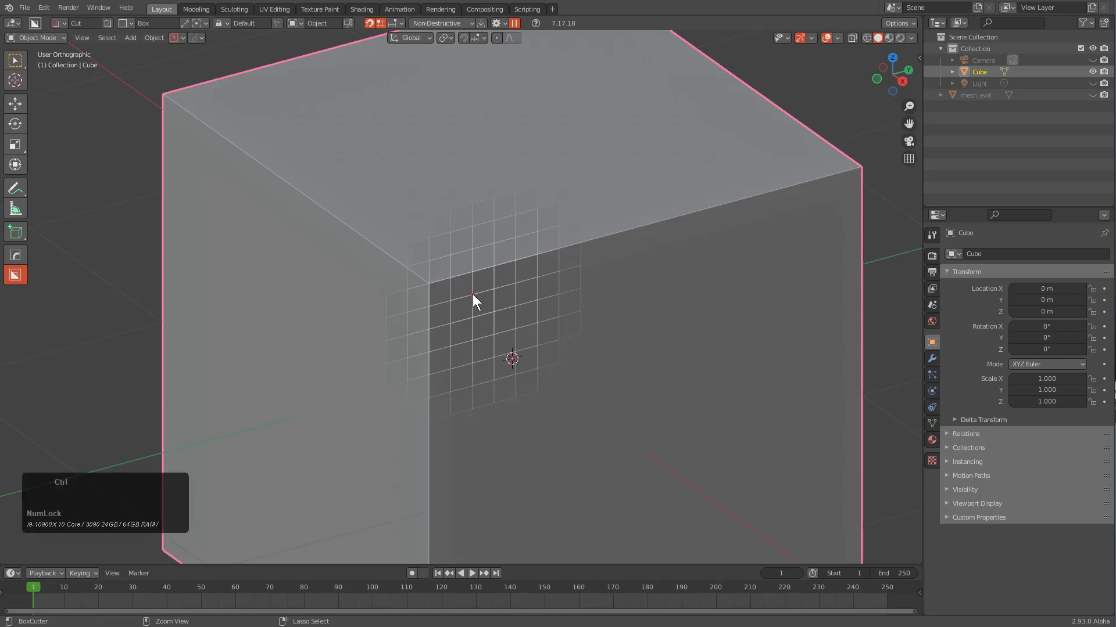
mouse_move(472, 295)
alt+mouse_down()
mouse_move(495, 295)
mouse_move(486, 296)
alt+mouse_up()
key(b)
scroll(516, 294, up, 4)
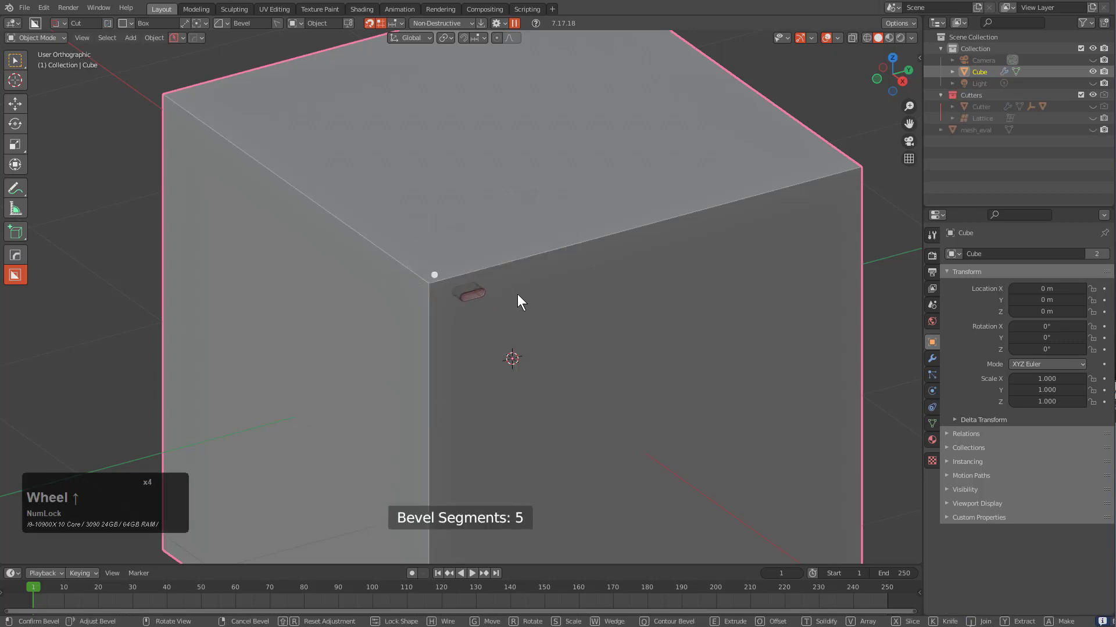
scroll(517, 294, up, 1)
key(Tab)
scroll(540, 322, up, 5)
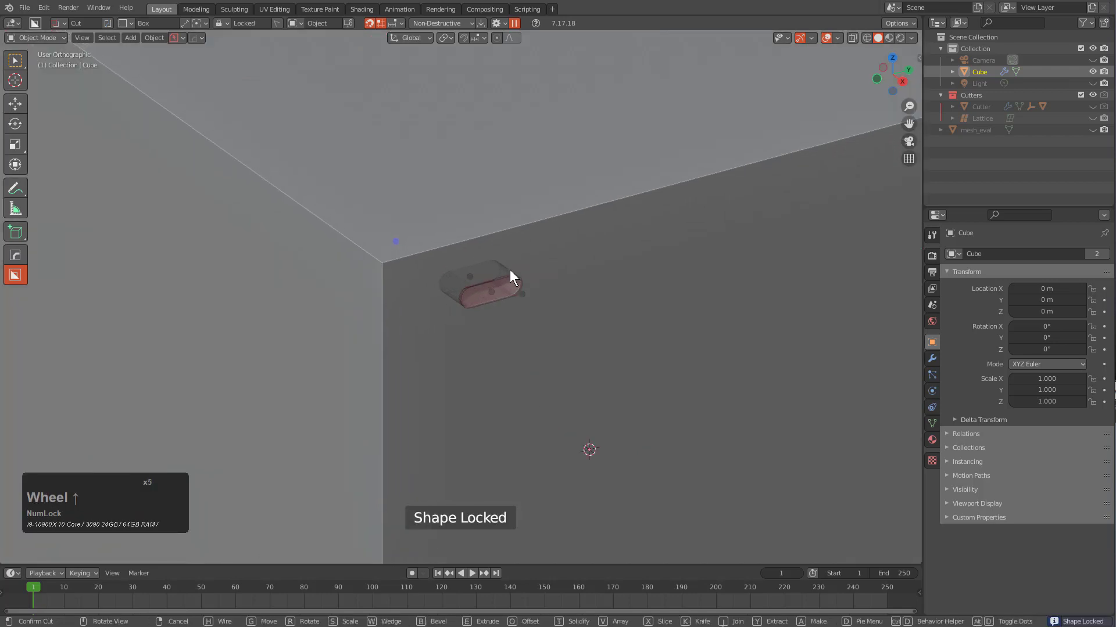
click(506, 266)
key(ctrl)
key(ctrl)
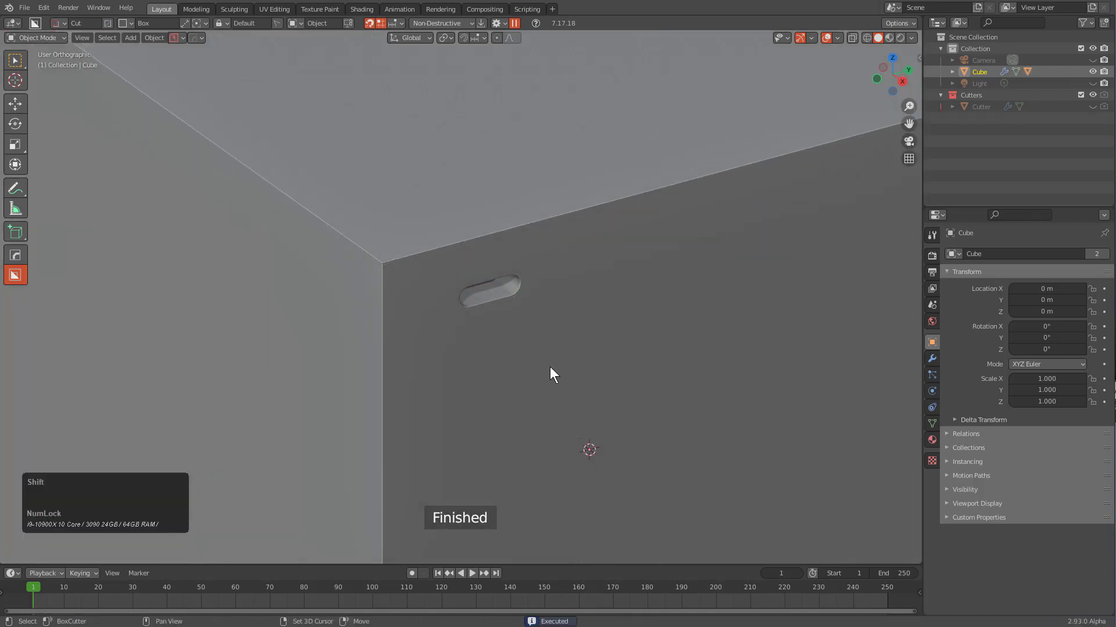
Step: Set BoxCutter's object orient method to Local
key(v)
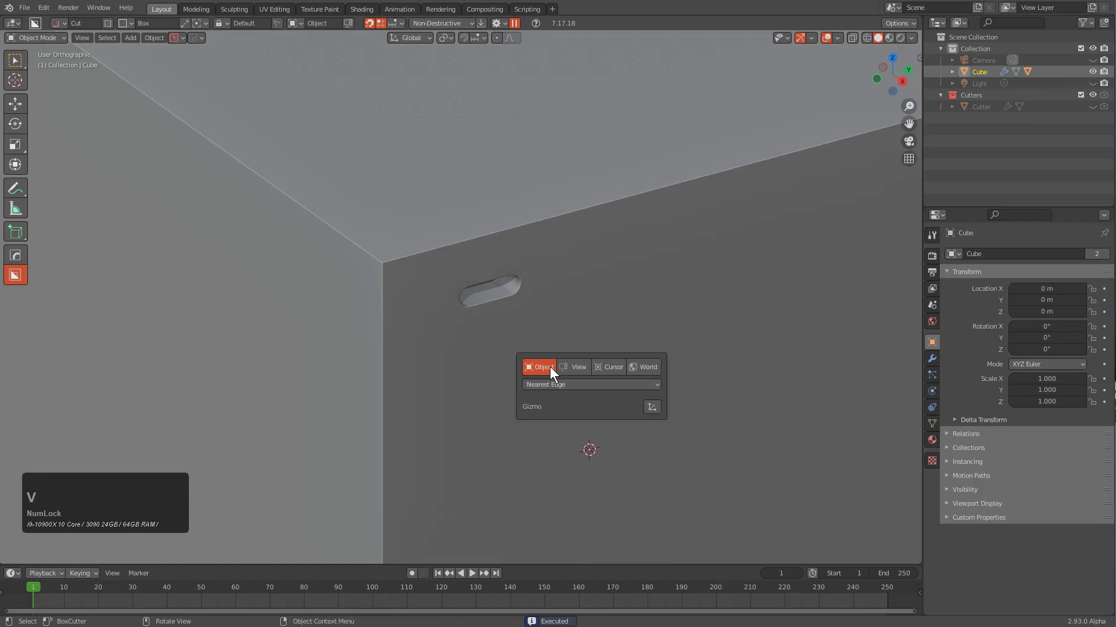
click(576, 388)
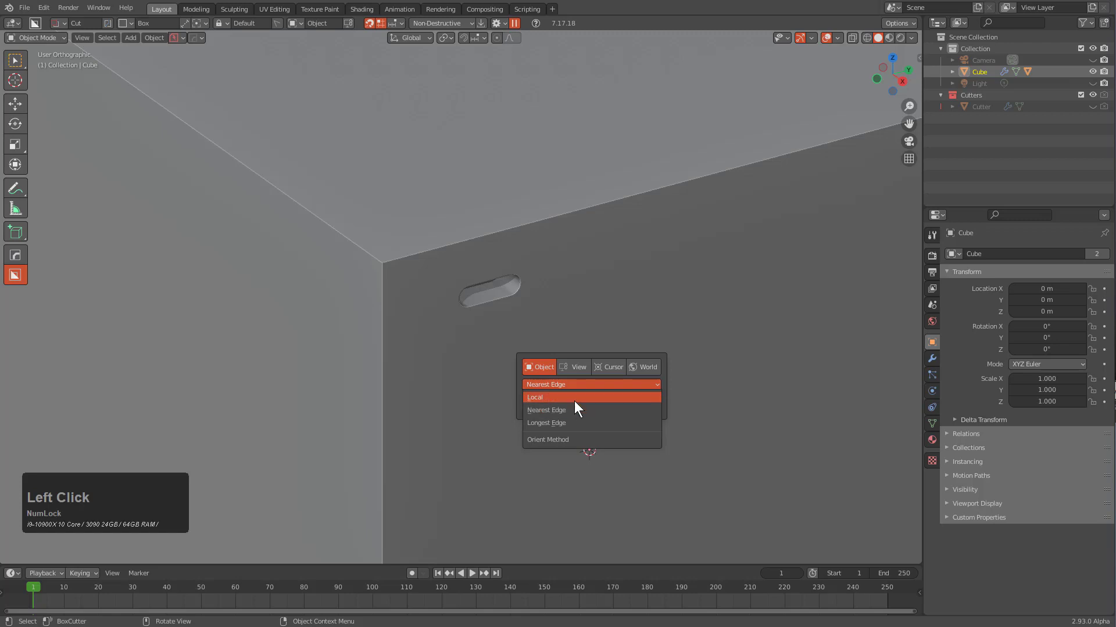
click(575, 398)
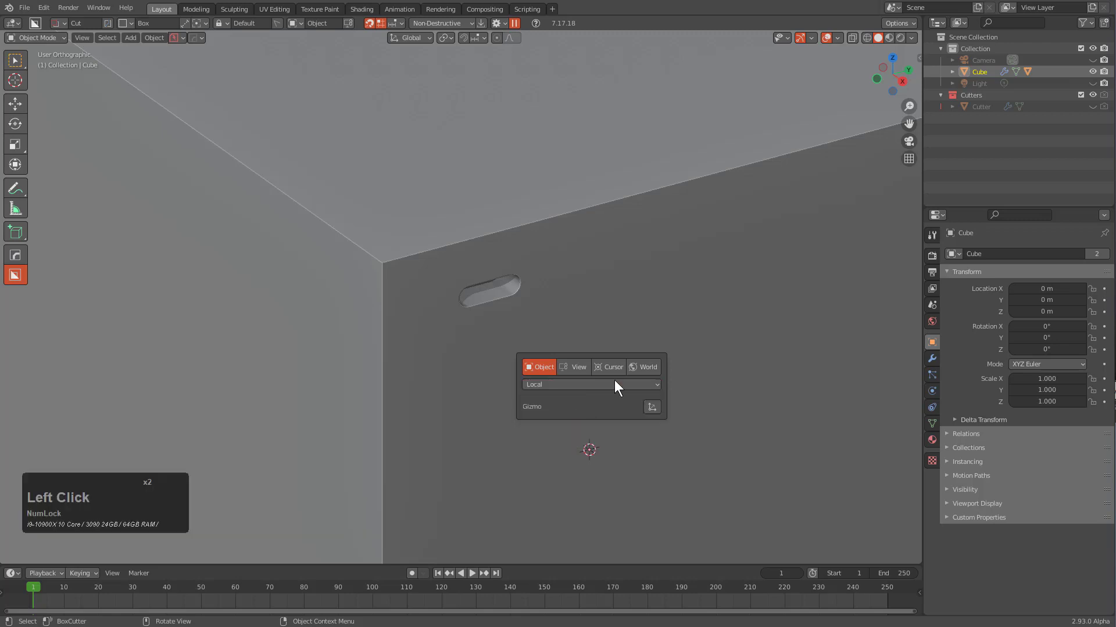
Step: Try repeating the slot directly below the first one, and undo the cuts
scroll(491, 383, down, 2)
ctrl+double_click(479, 331)
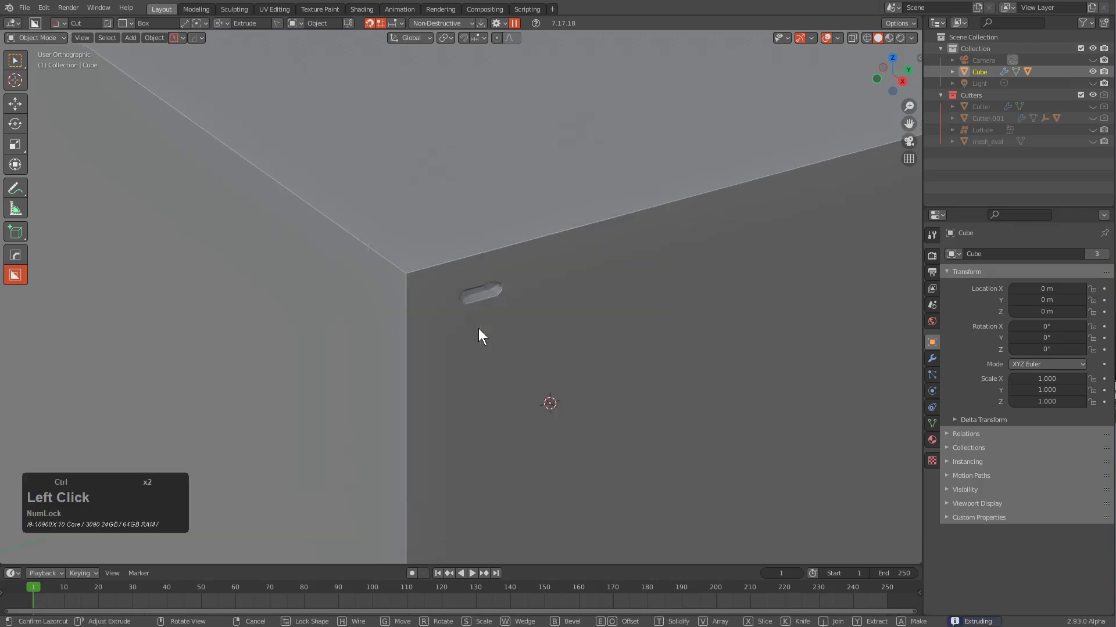
key(ctrl+z)
key(ctrl+z)
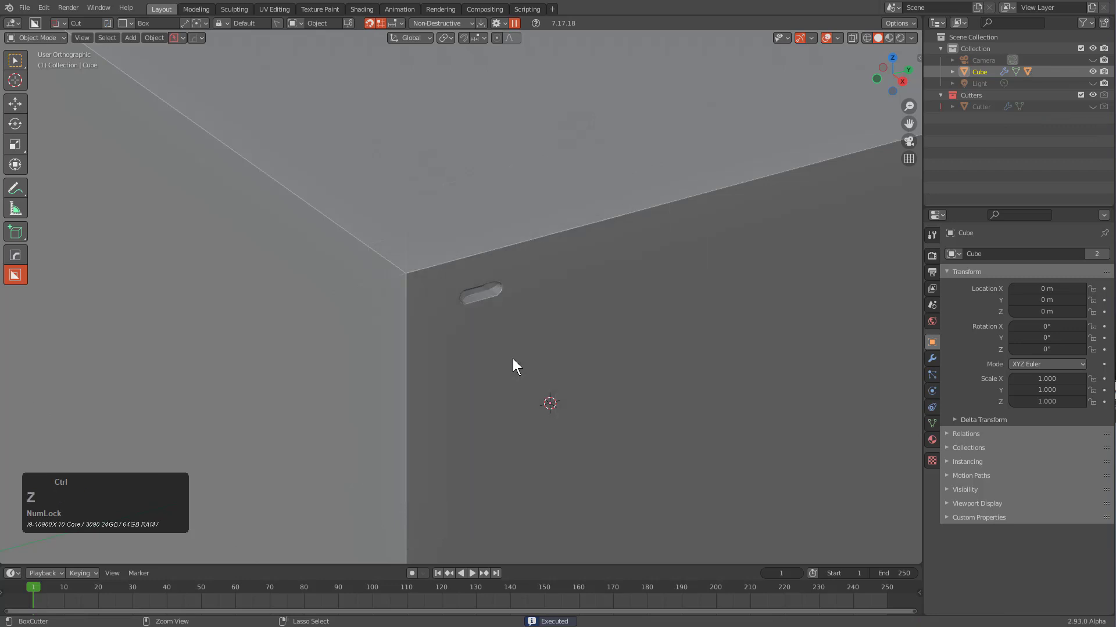
Step: Cut a new grid-snapped slot about 0.050 m deep near the face's upper corner, rounding its ends with a multi-segment bevel
mouse_move(482, 298)
ctrl+mouse_down()
mouse_move(506, 295)
mouse_move(493, 283)
ctrl+mouse_up()
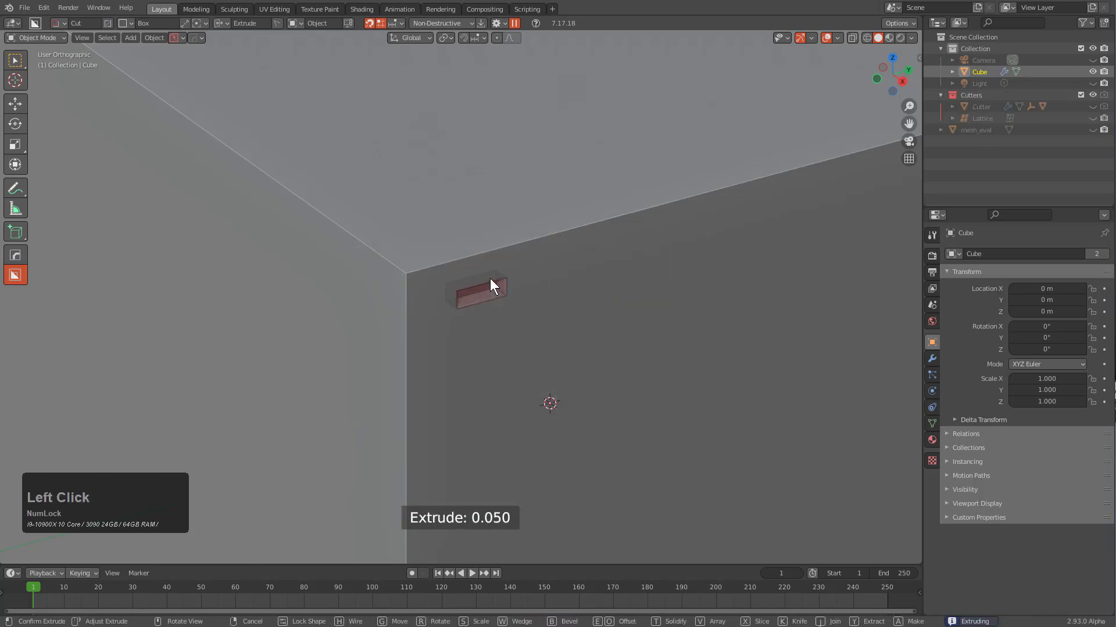
key(b)
scroll(546, 290, up, 4)
click(546, 290)
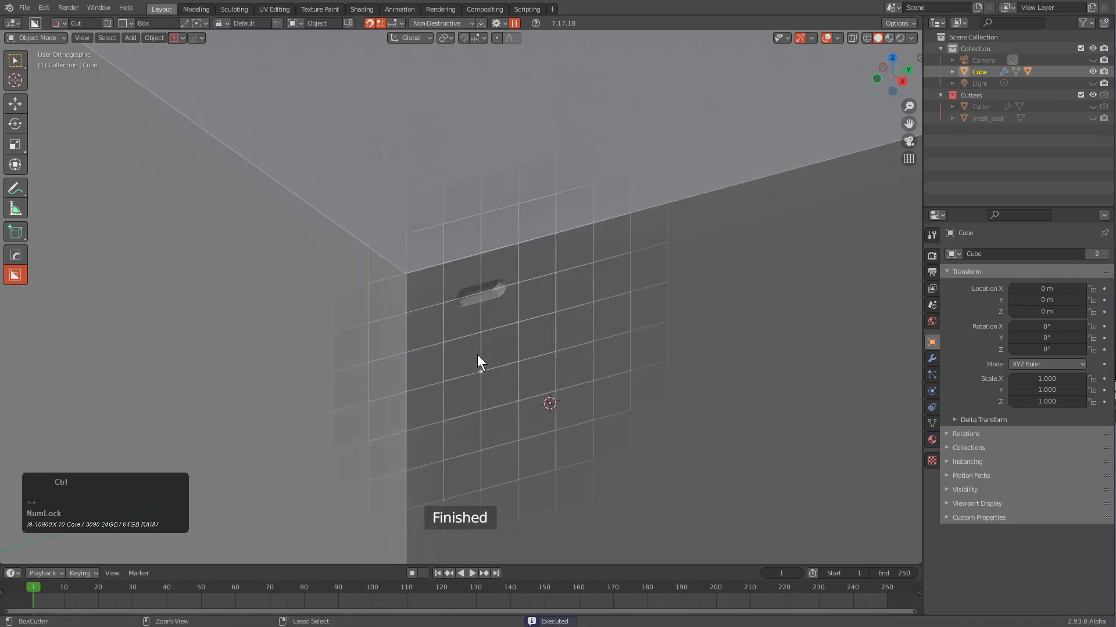
Step: Repeat the slot five times straight down the face, one grid row apart
ctrl+click(481, 333)
ctrl+click(483, 374)
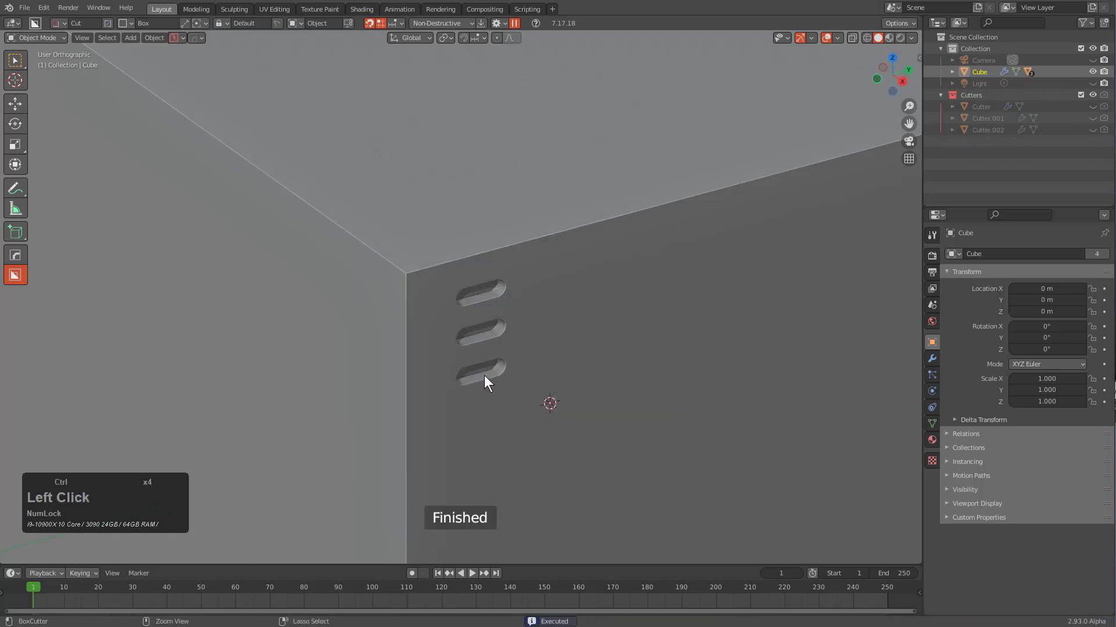
ctrl+click(483, 414)
ctrl+middle_drag(485, 421, 486, 339)
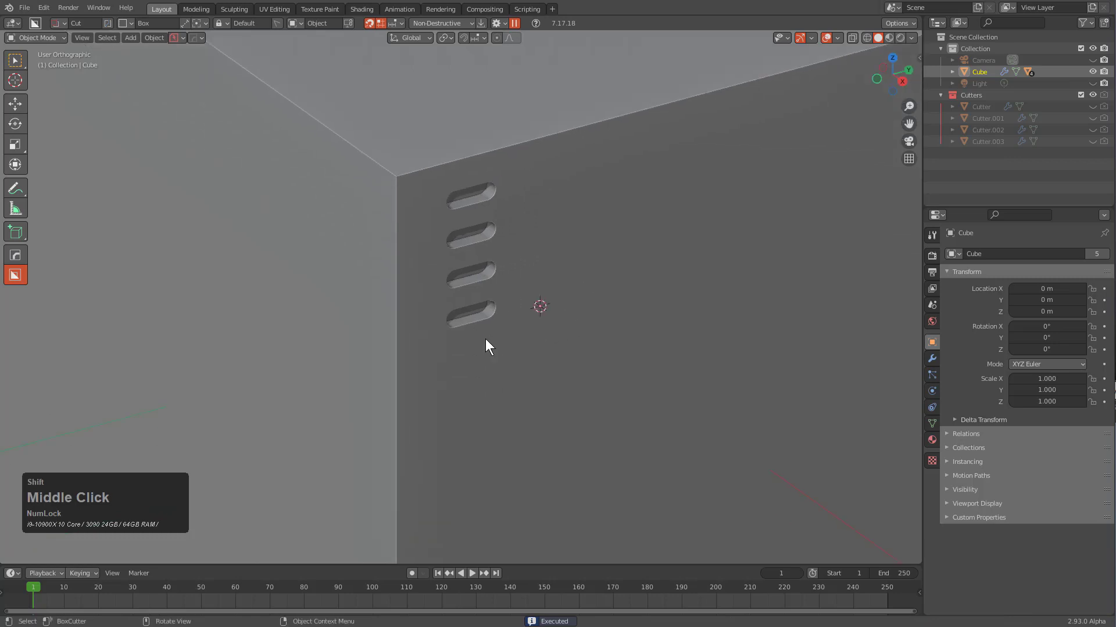
ctrl+click(475, 357)
ctrl+click(475, 397)
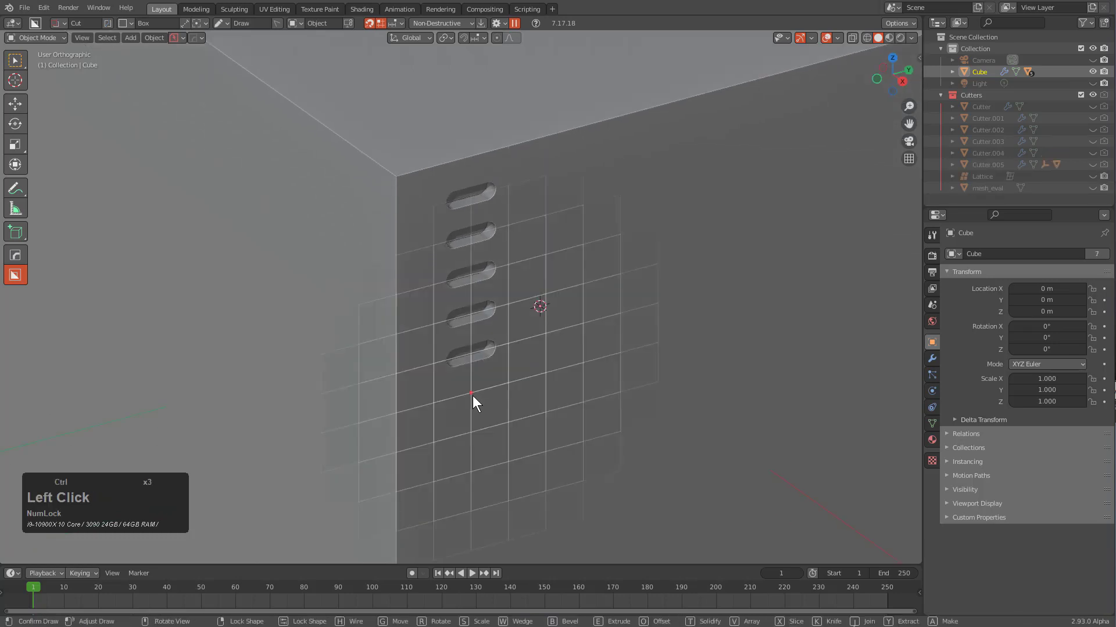
Step: Extend the column with six more slots at the same one-row grid spacing
scroll(490, 420, down, 3)
shift+middle_drag(490, 419, 497, 356)
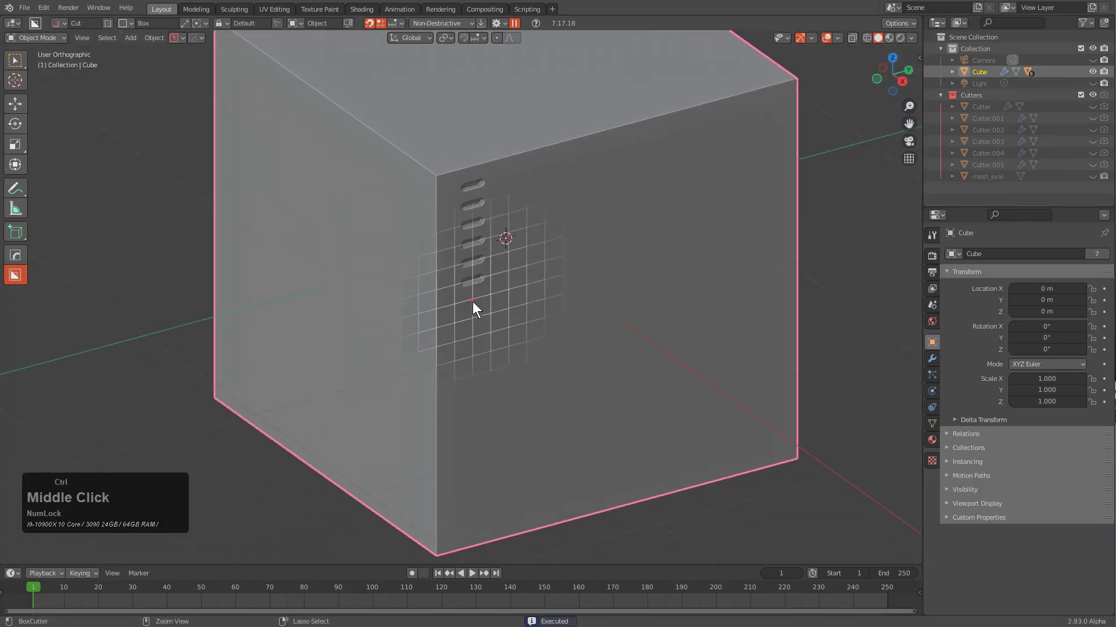
ctrl+click(472, 301)
ctrl+click(474, 317)
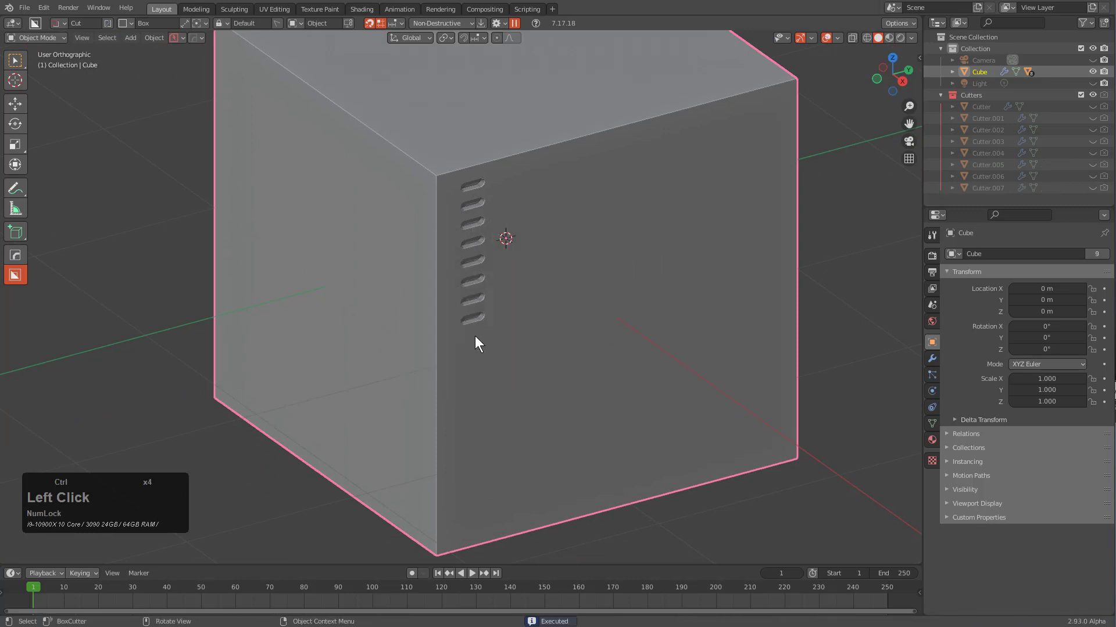
ctrl+click(475, 337)
ctrl+click(475, 356)
ctrl+click(473, 373)
ctrl+click(475, 391)
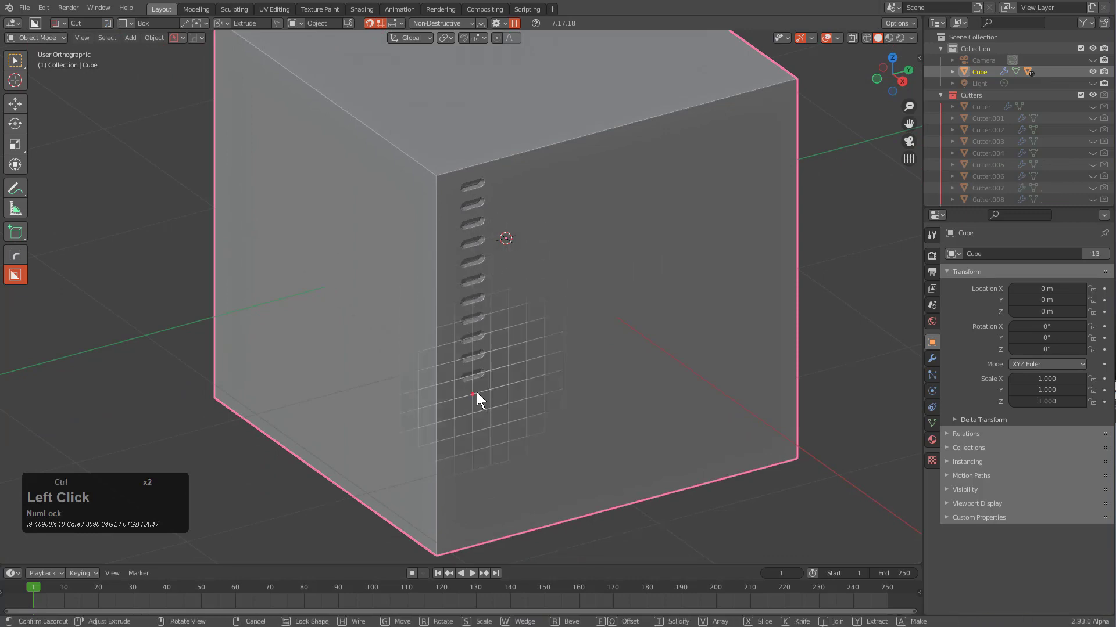
Step: Finish the column with seven more slots down to the cube's lower edge, and place the second column's lowest slot beside it
ctrl+double_click(475, 405)
ctrl+double_click(475, 428)
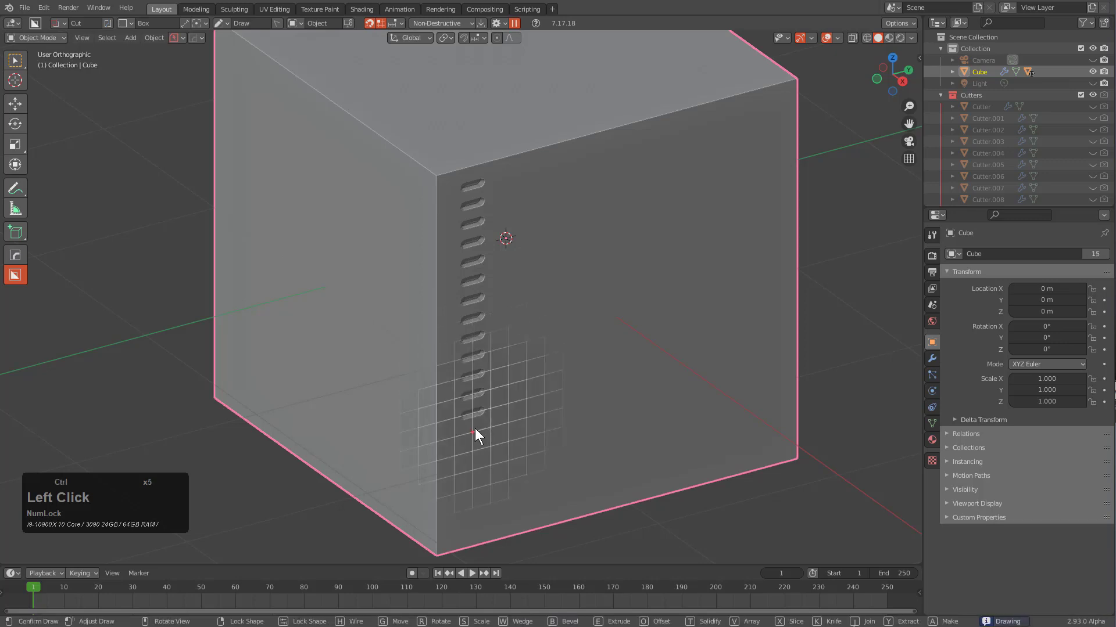
ctrl+double_click(474, 448)
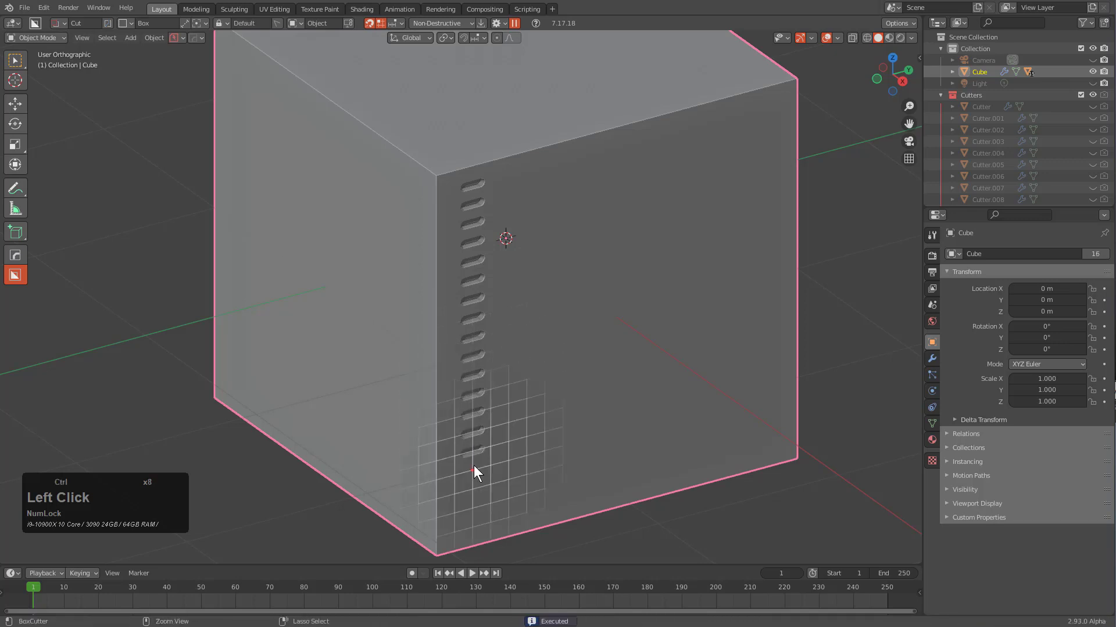
ctrl+click(474, 468)
ctrl+double_click(473, 492)
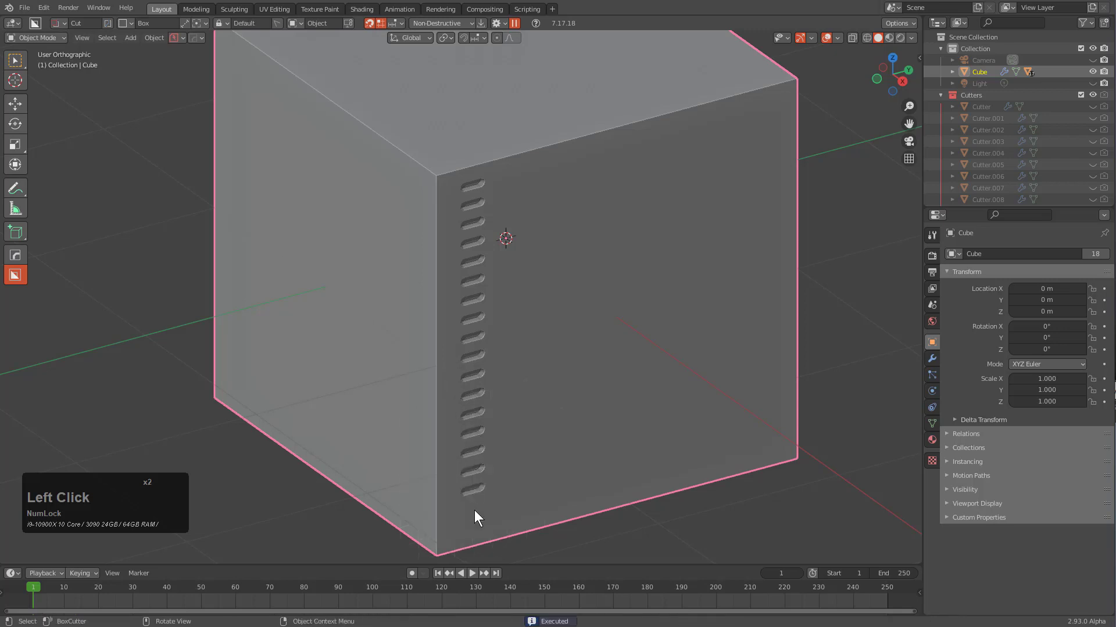
ctrl+click(474, 511)
ctrl+click(470, 528)
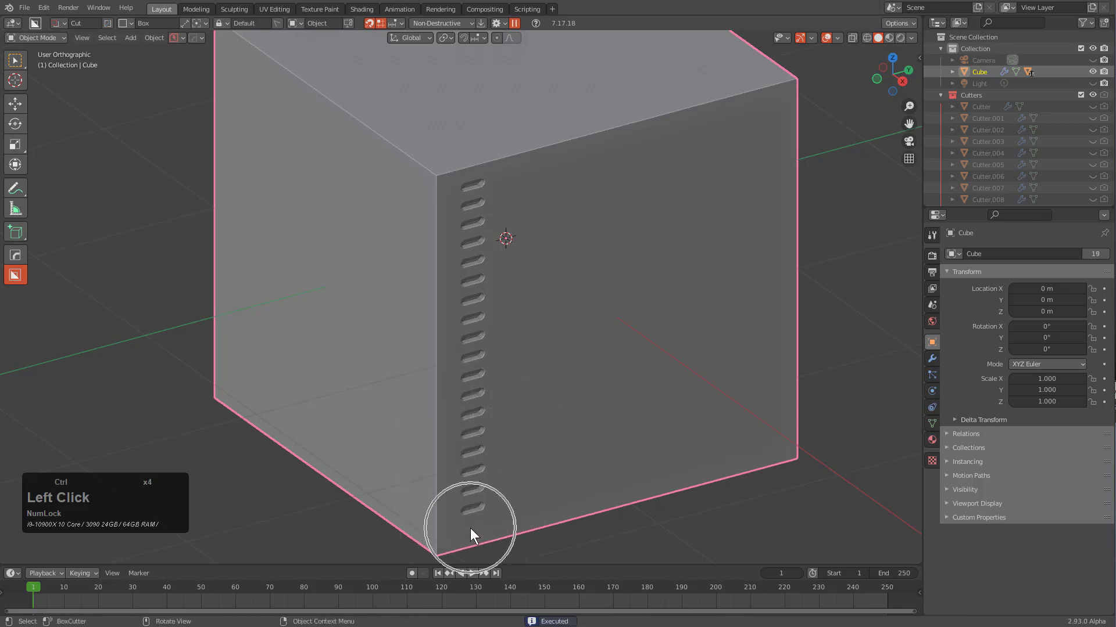
ctrl+double_click(470, 528)
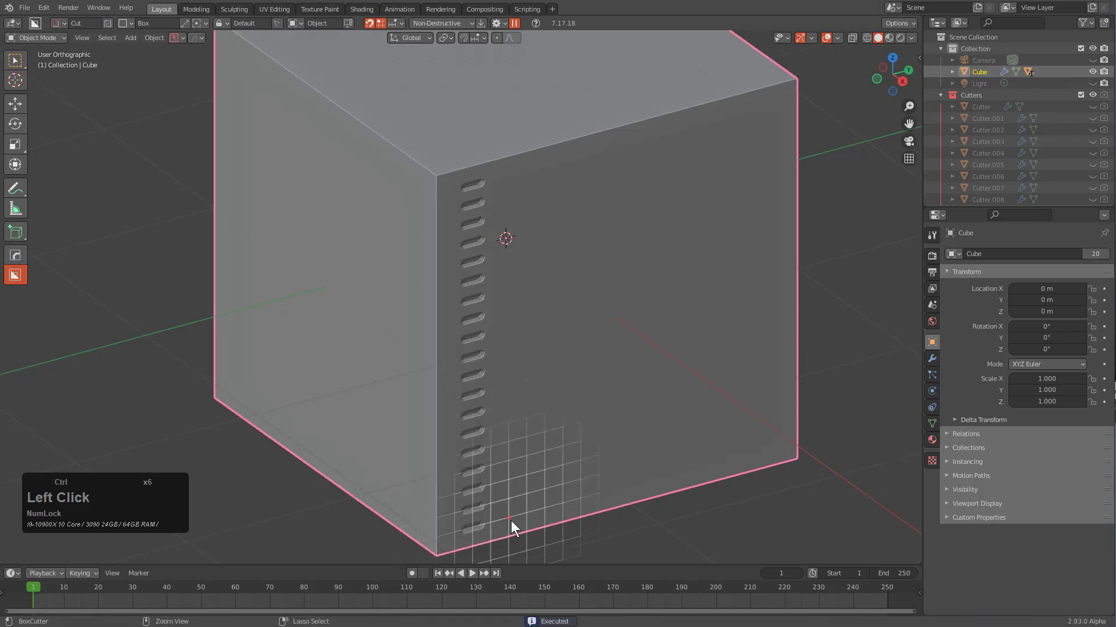
ctrl+double_click(510, 516)
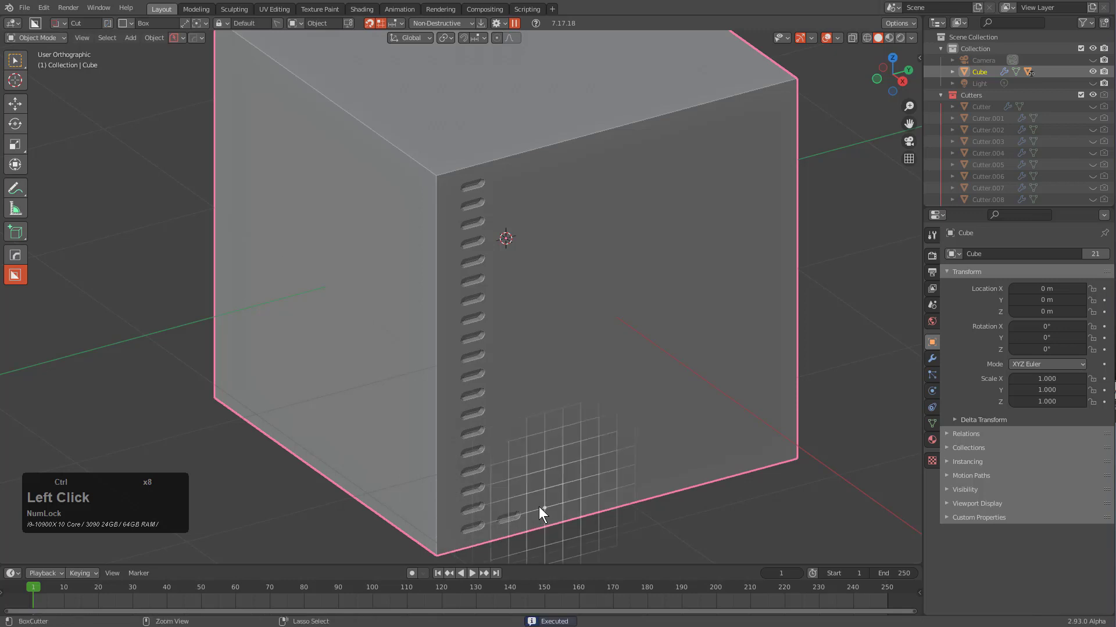
Step: Undo the last slot attempt, try another cut near the lower edge for a third column, and undo it too
key(z)
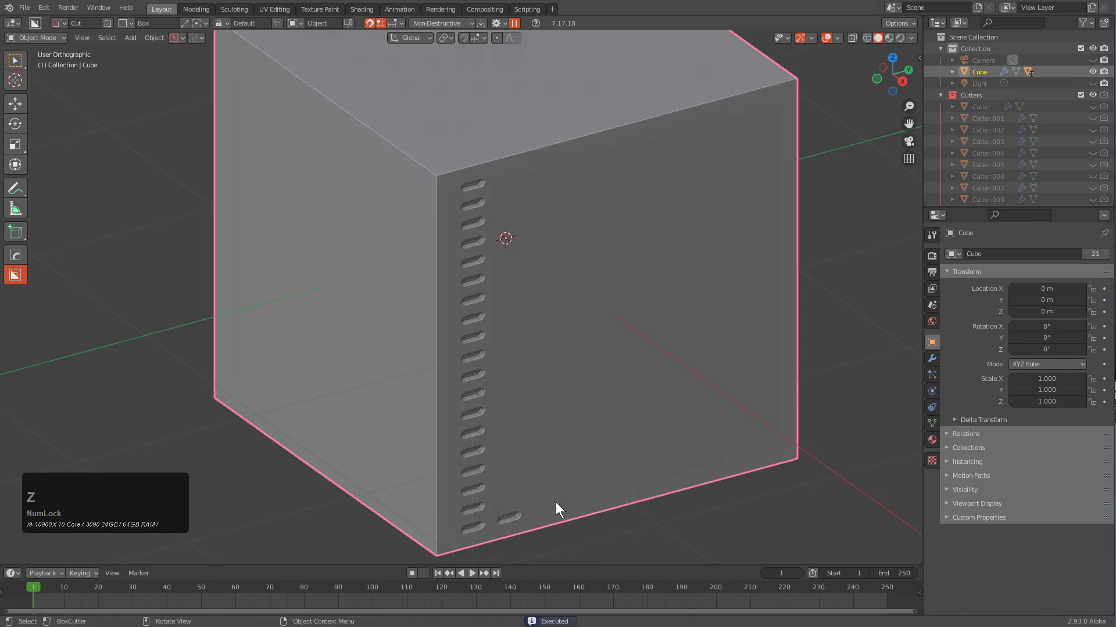
ctrl+double_click(556, 504)
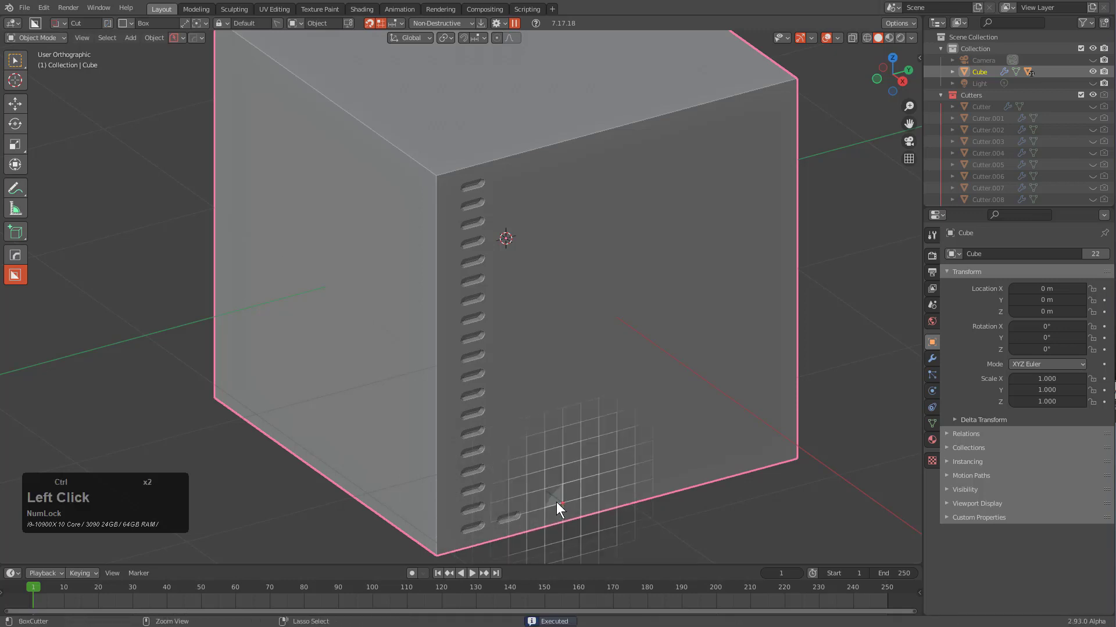
middle_click(520, 490)
scroll(626, 392, up, 3)
scroll(607, 395, down, 1)
scroll(540, 325, up, 1)
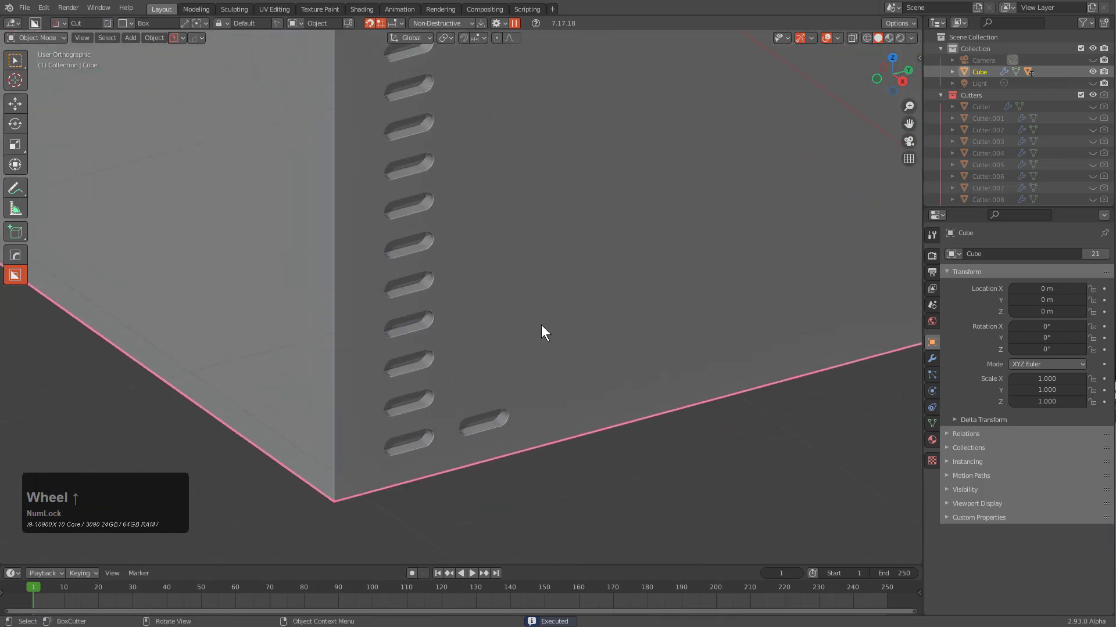
Step: Bring up the Boolean cutter of the second column's lone slot and set it as BoxCutter's custom shape
scroll(554, 343, up, 1)
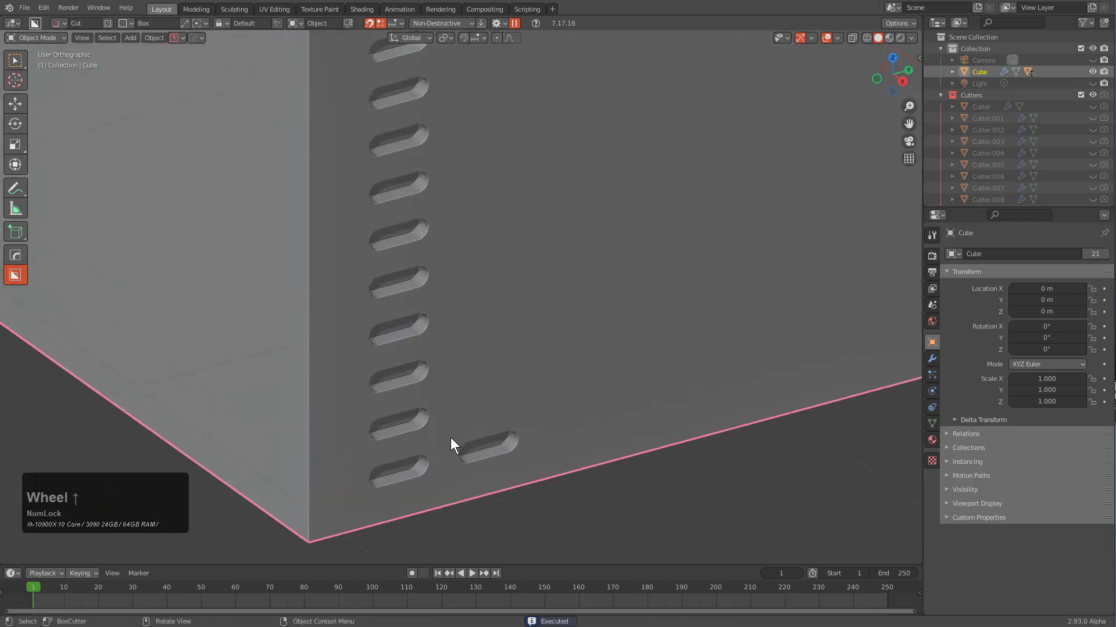
key(q)
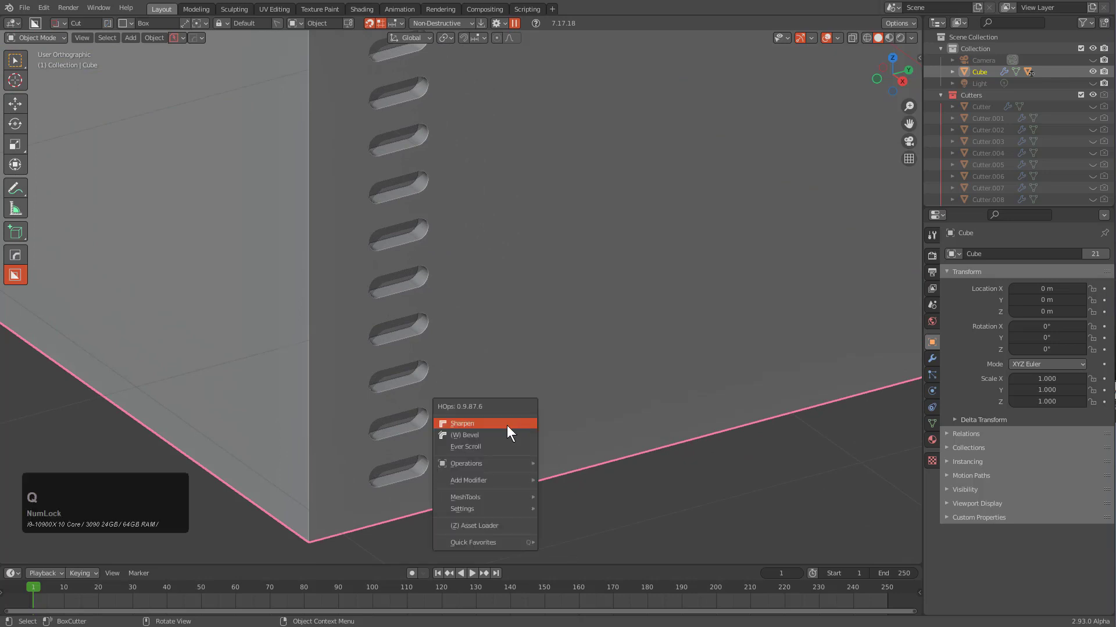
click(491, 444)
click(491, 442)
key(d)
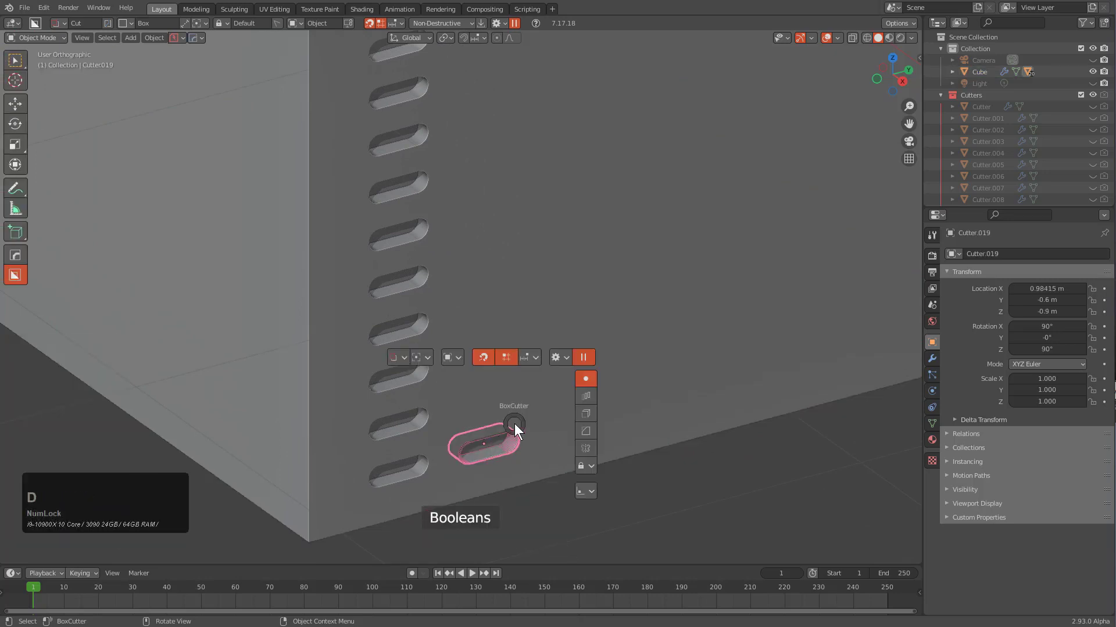
click(475, 441)
key(c)
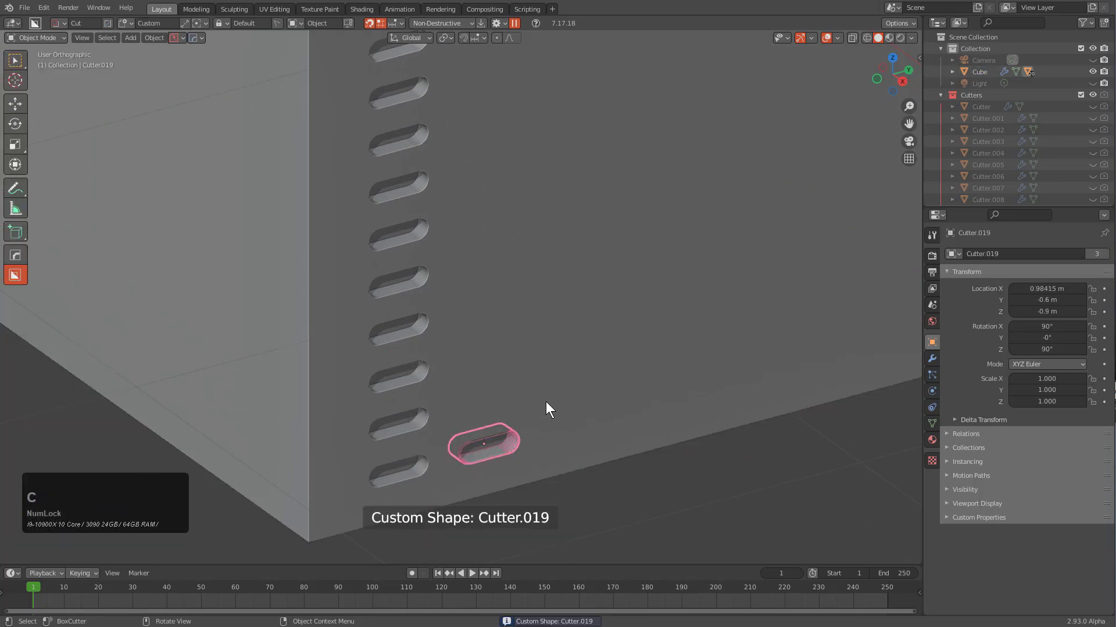
Step: Cut the custom slot into the face 0.038 deep above the second column's lowest slot, and repeat it for the next two grid rows
click(545, 402)
middle_drag(546, 402, 469, 425)
drag(470, 426, 508, 426)
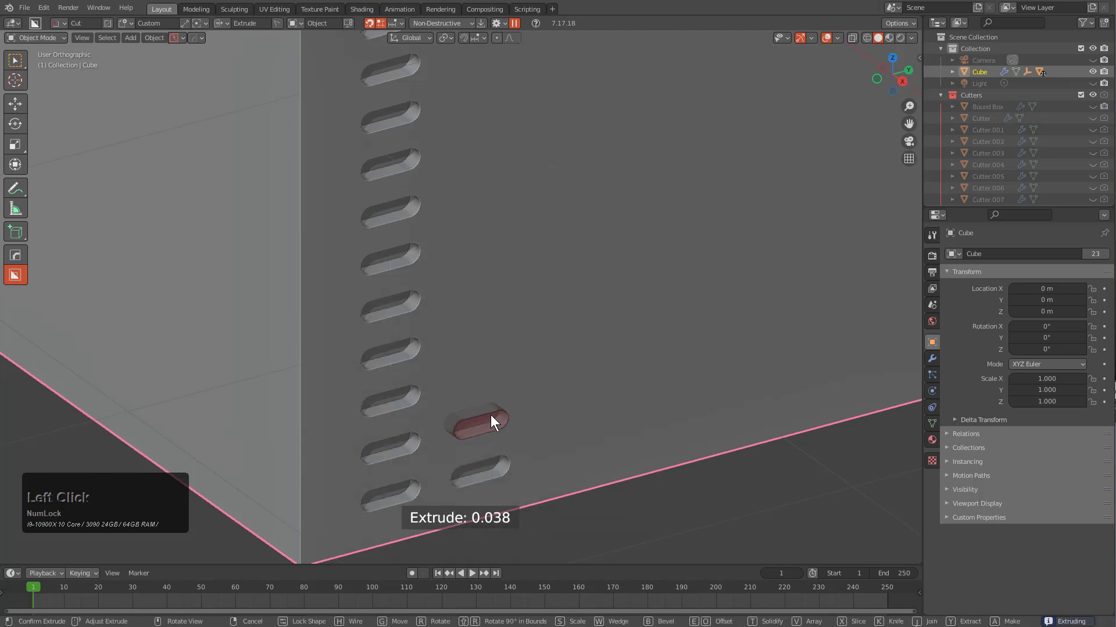
click(491, 415)
key(ctrl)
ctrl+click(478, 379)
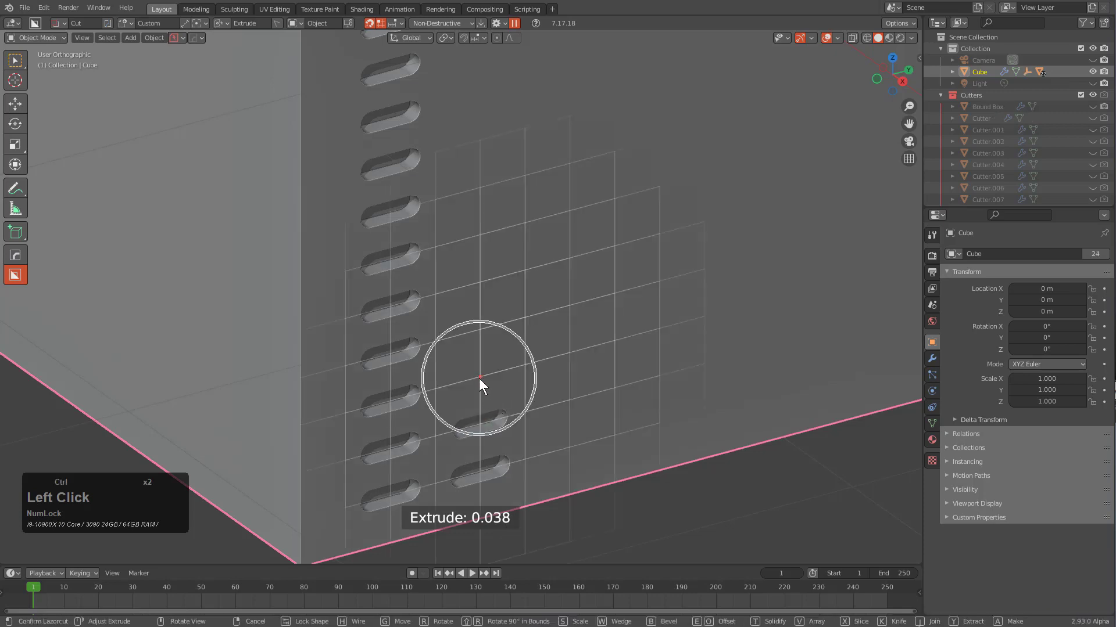
ctrl+click(479, 331)
click(491, 307)
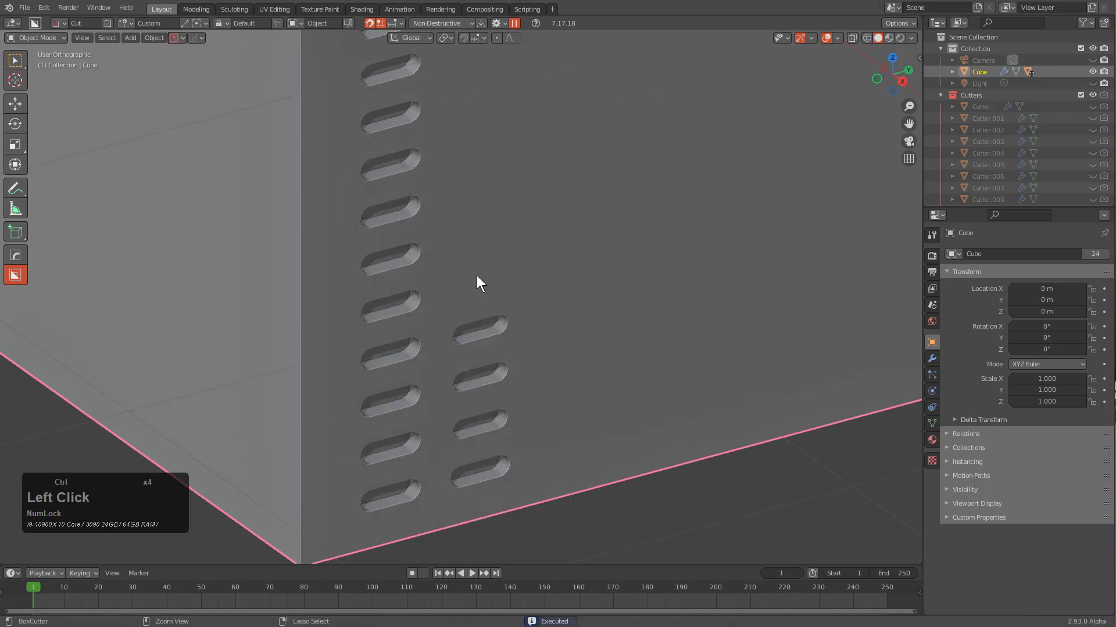
Step: Extend the second column upward with eight more slots, one grid row apart
key(ctrl)
ctrl+click(480, 278)
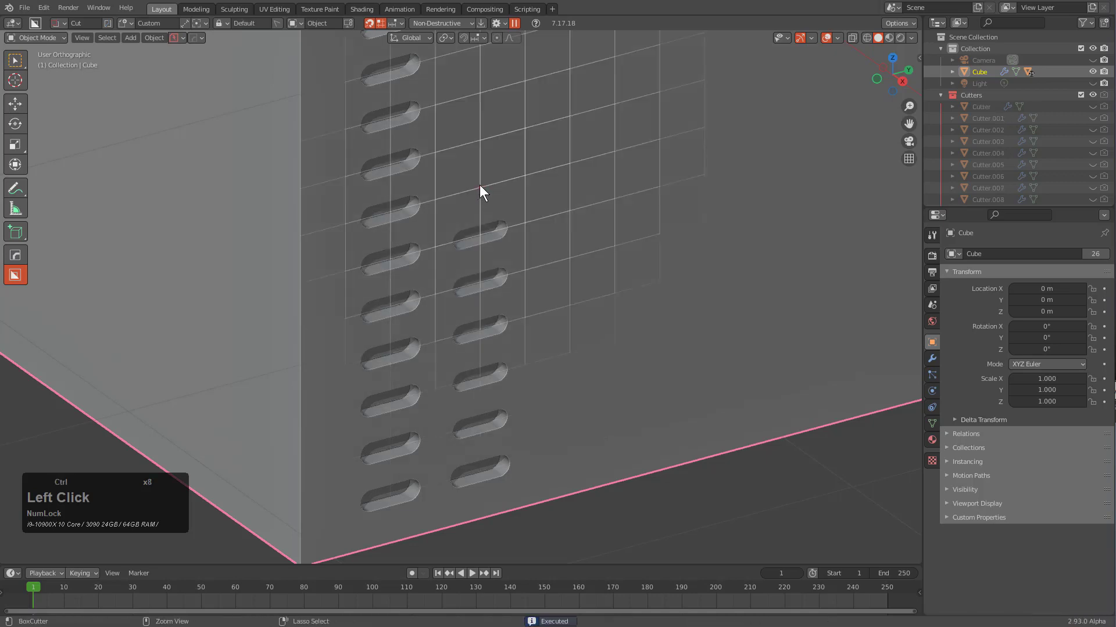
ctrl+double_click(479, 185)
scroll(479, 185, down, 3)
shift+middle_drag(479, 185, 482, 298)
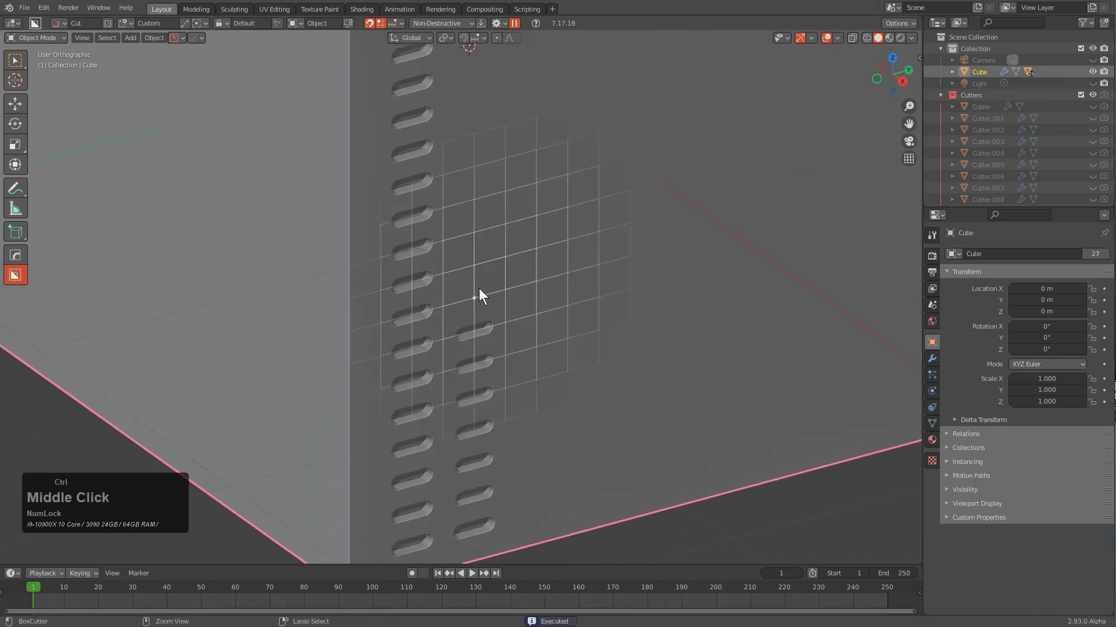
ctrl+double_click(473, 296)
ctrl+double_click(474, 261)
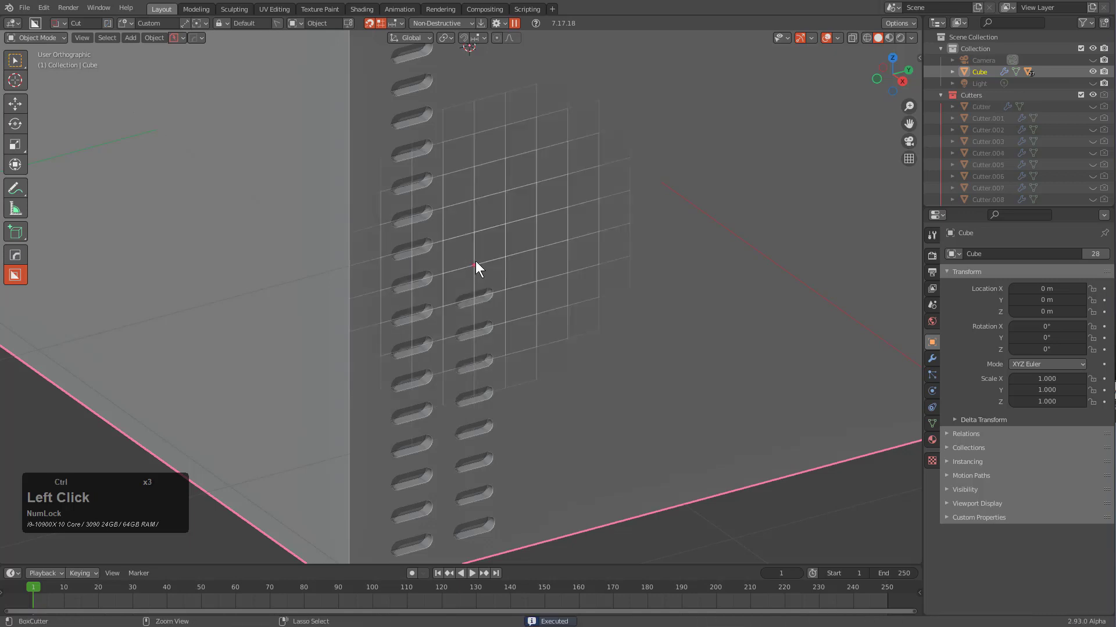
ctrl+click(480, 230)
ctrl+double_click(476, 231)
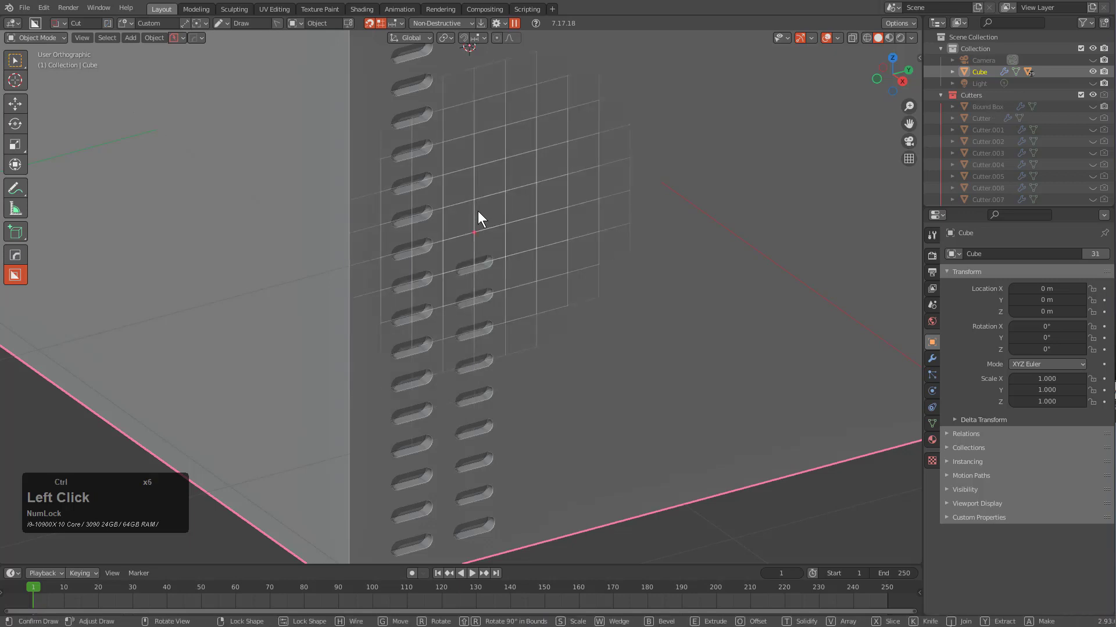
ctrl+double_click(478, 202)
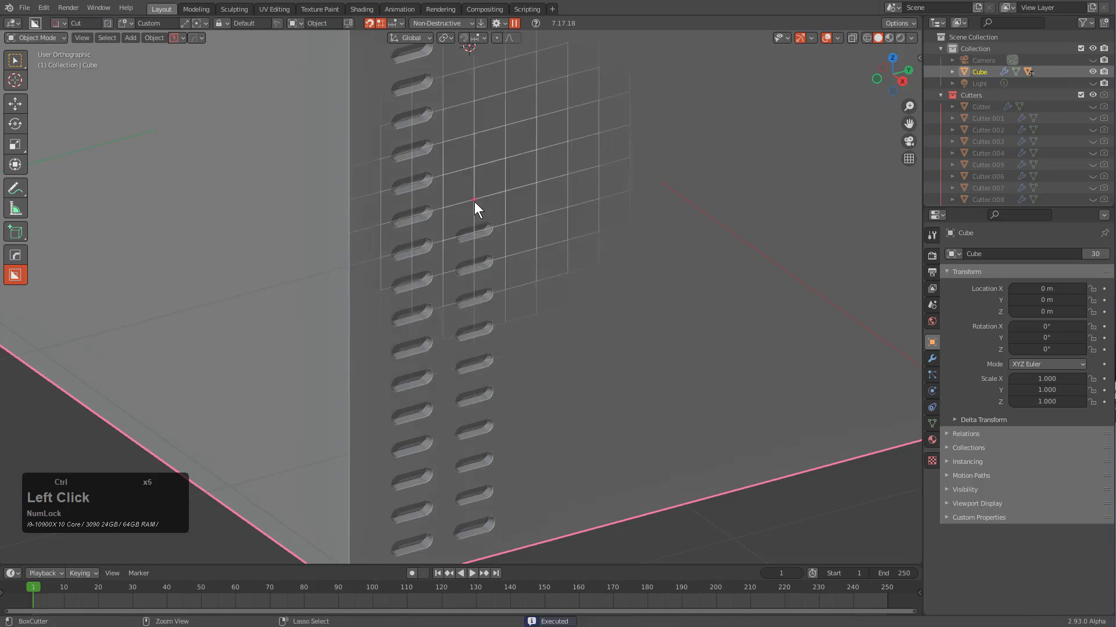
ctrl+double_click(474, 167)
Step: Finish the second column with seven more slots at one-row spacing, up to the cube's upper edge
mouse_move(493, 128)
middle_down()
mouse_move(501, 261)
mouse_move(488, 274)
middle_up()
ctrl+click(486, 265)
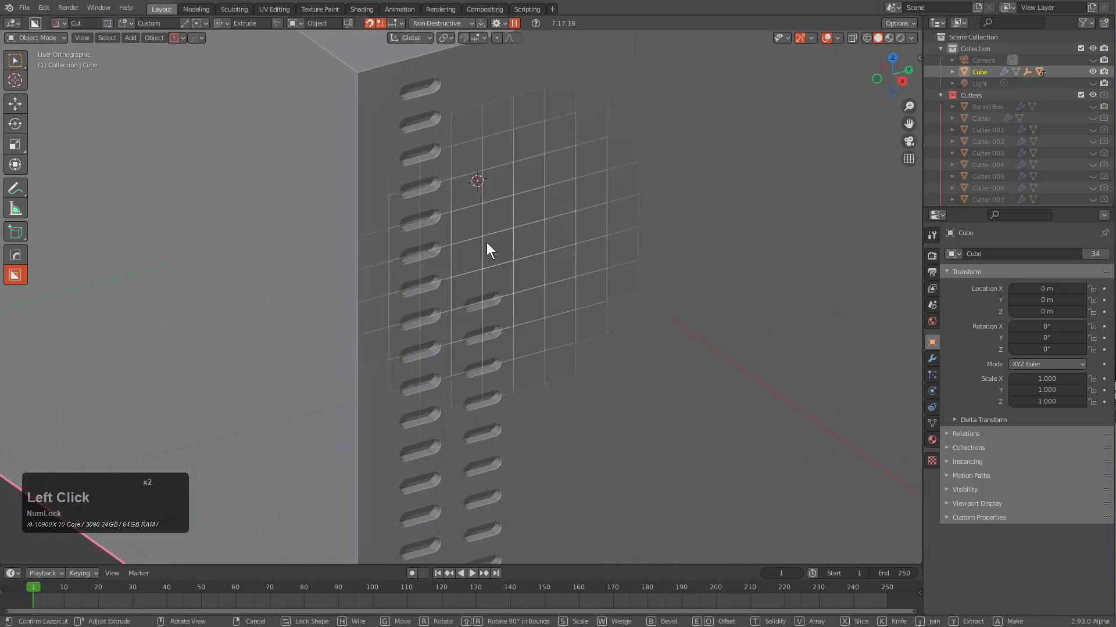
ctrl+double_click(482, 236)
ctrl+click(484, 201)
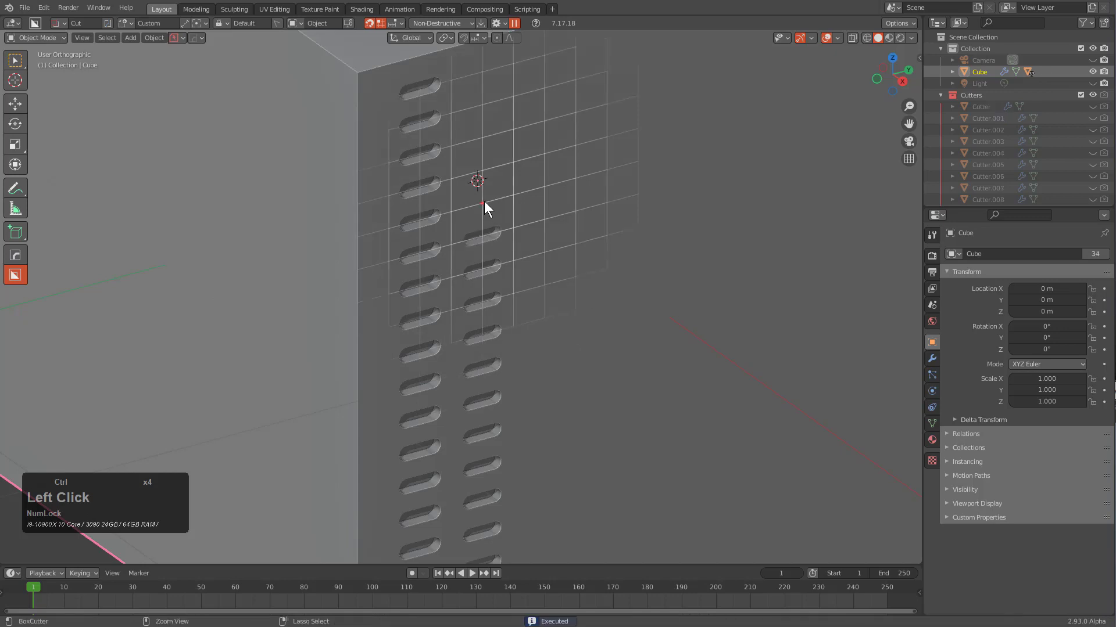
ctrl+click(484, 172)
ctrl+double_click(484, 171)
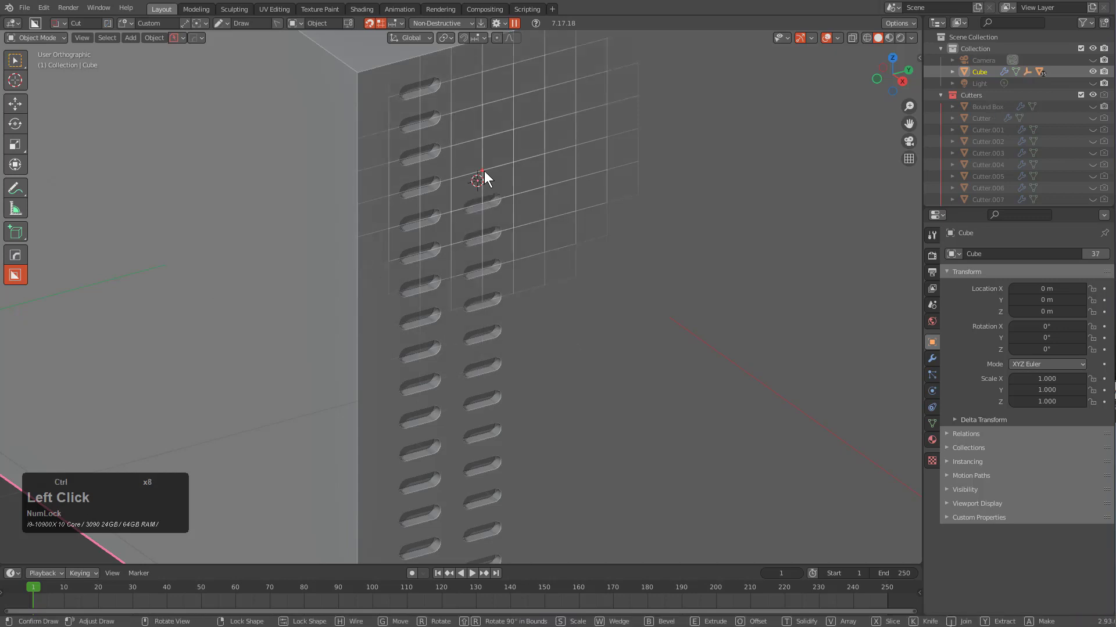
ctrl+double_click(483, 139)
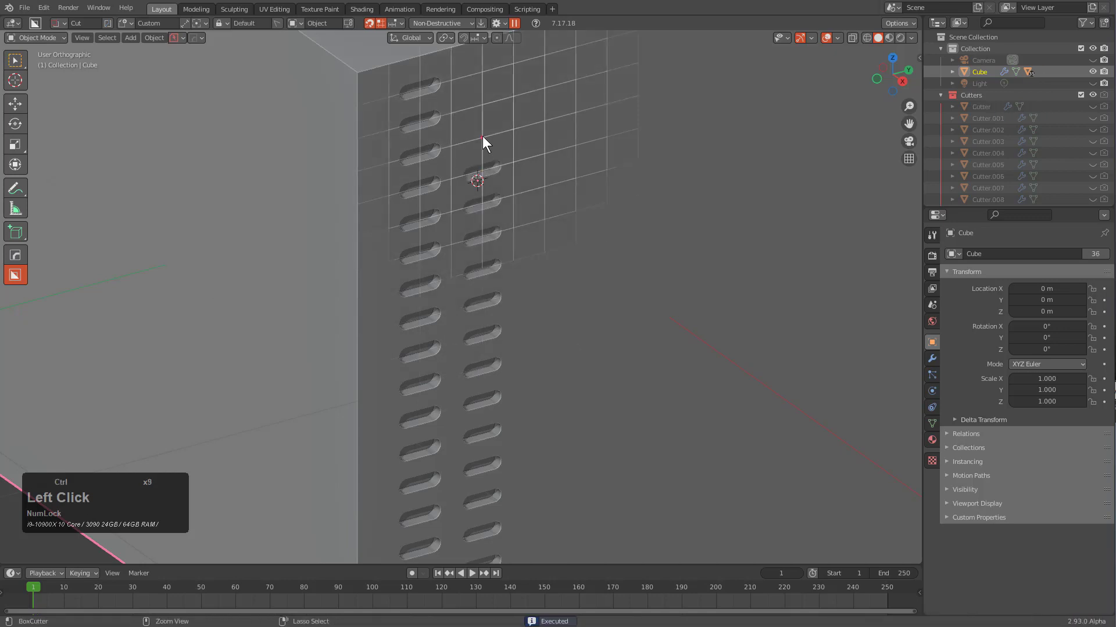
ctrl+double_click(482, 106)
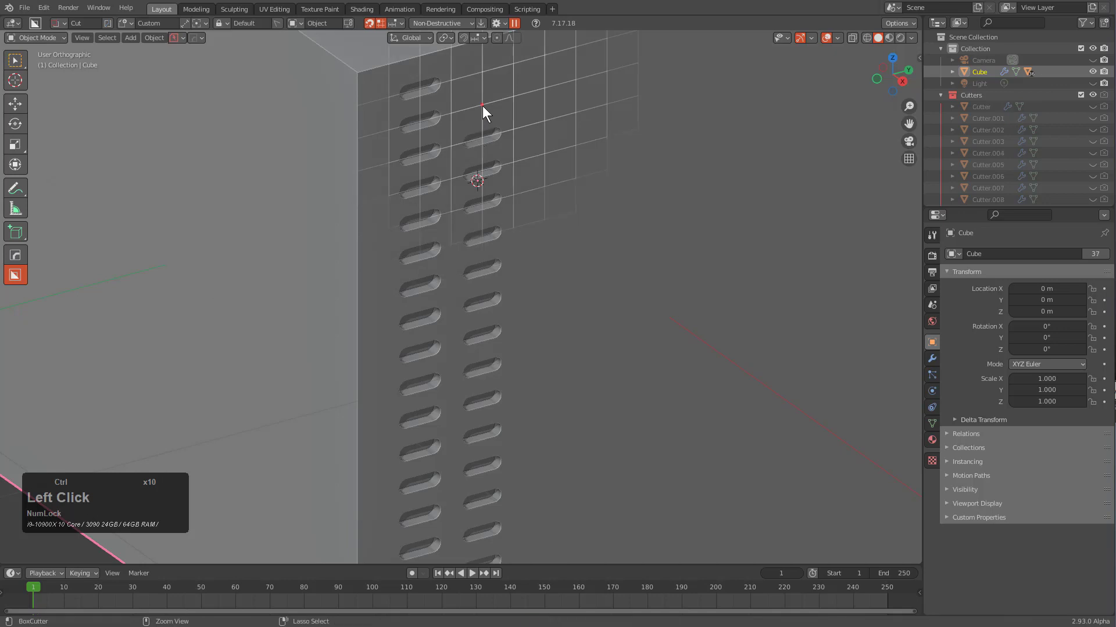
ctrl+double_click(483, 71)
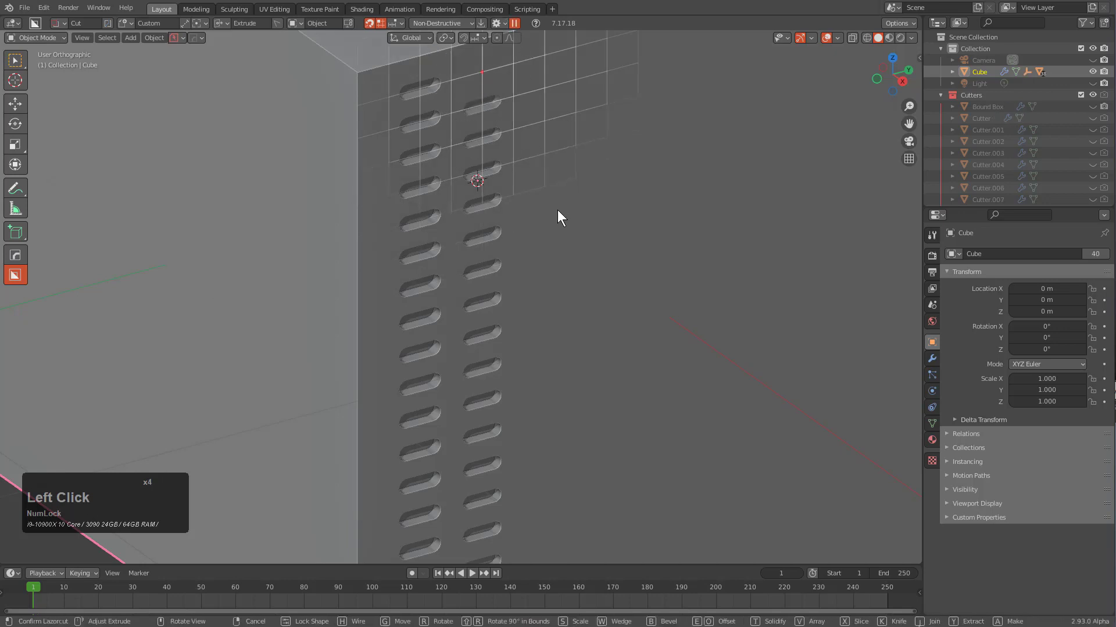
Step: Scroll through the cube's Boolean modifiers to examine each slot cut in both columns
scroll(560, 262, down, 5)
scroll(547, 322, up, 3)
shift+scroll(522, 334, up, 2)
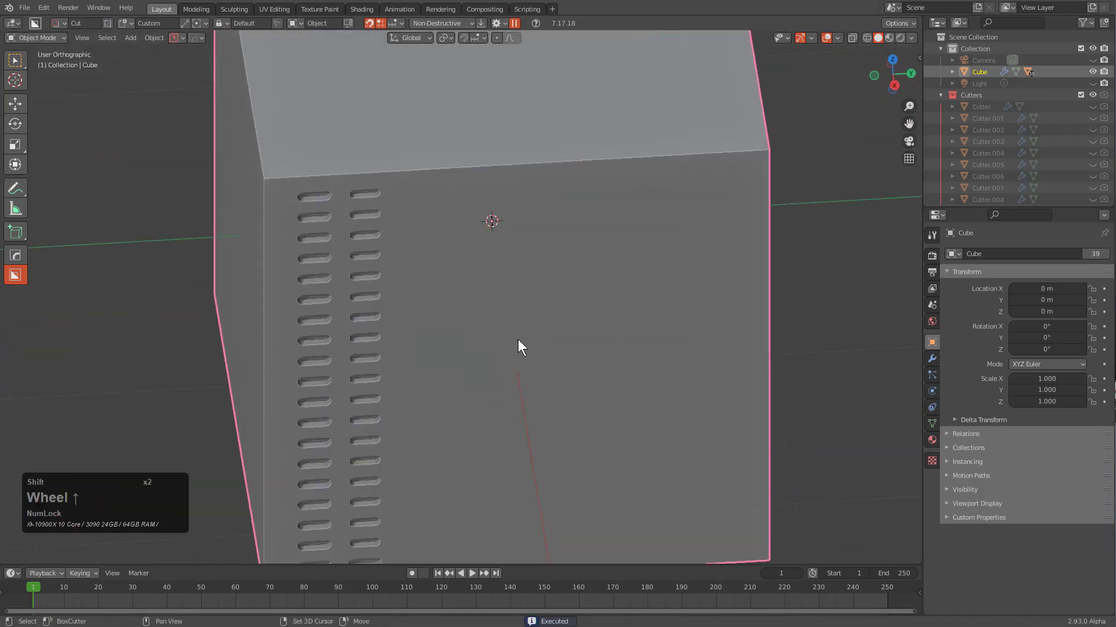
middle_drag(518, 340, 477, 297)
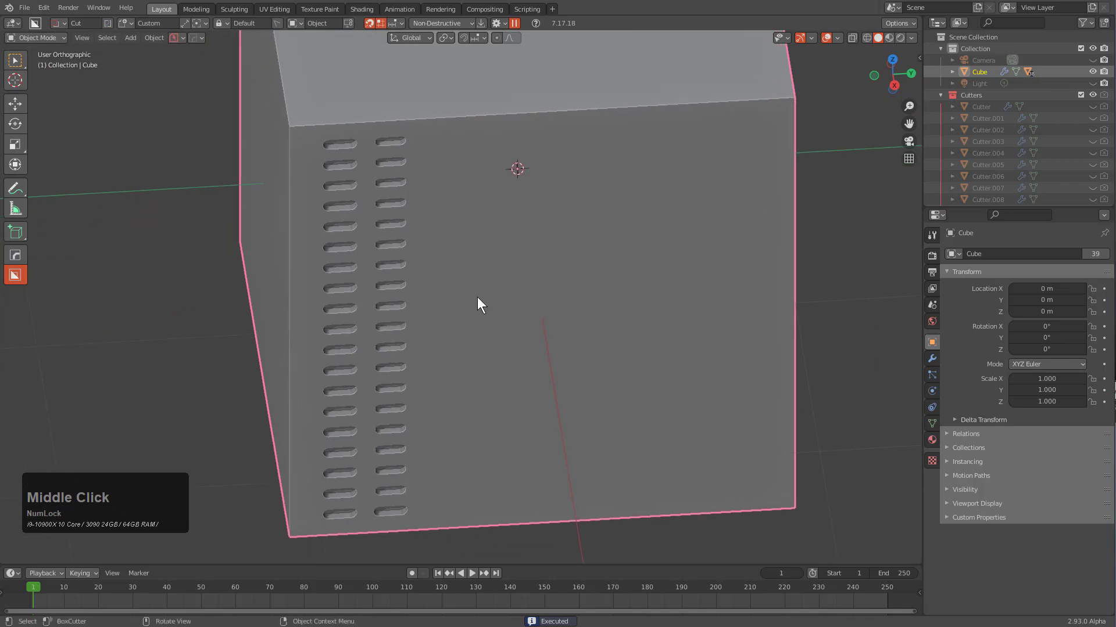
key(q)
shift+click(489, 232)
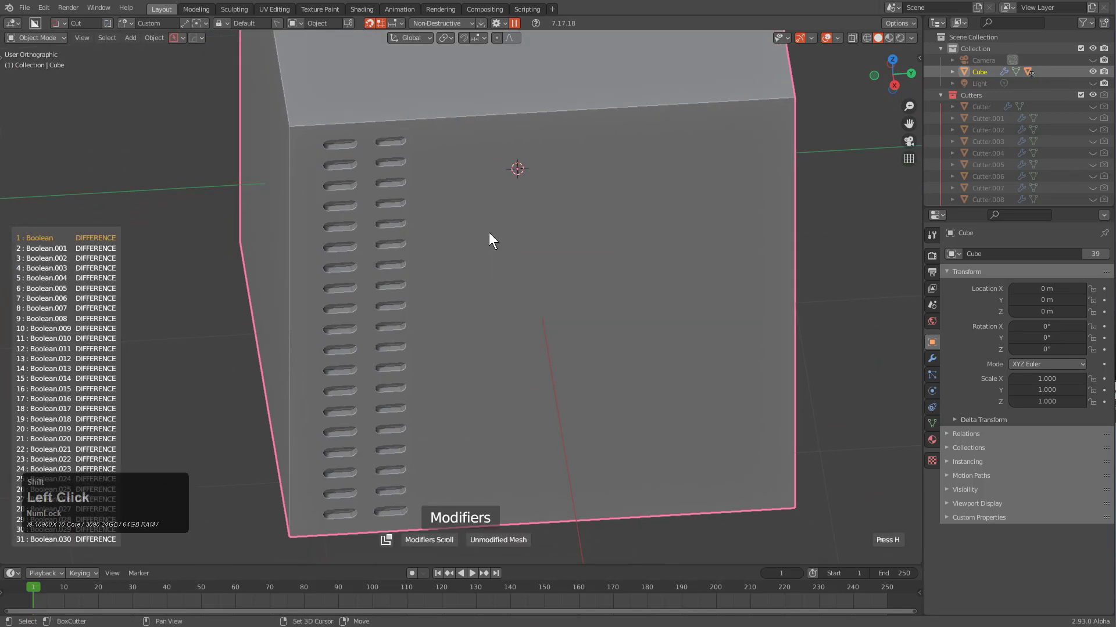
scroll(489, 233, down, 11)
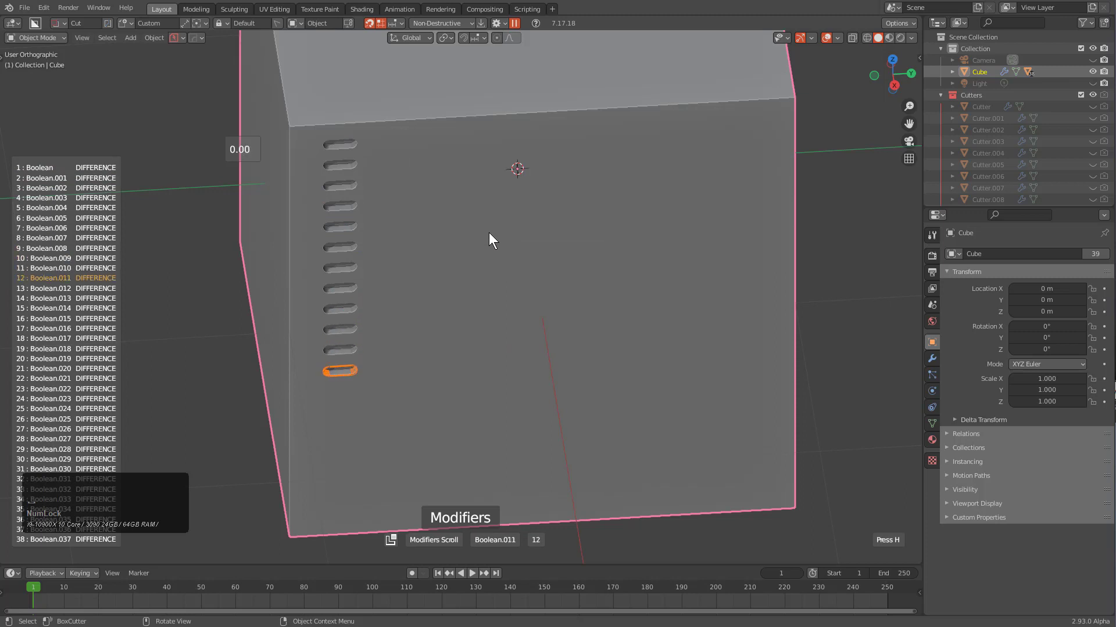
scroll(489, 233, down, 19)
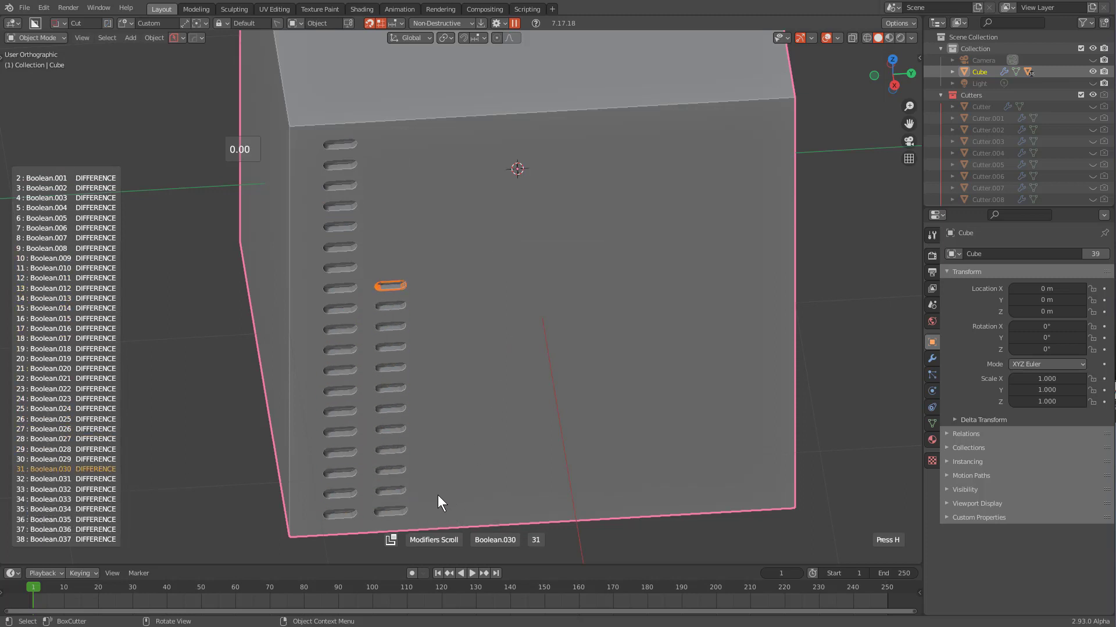
scroll(438, 496, down, 8)
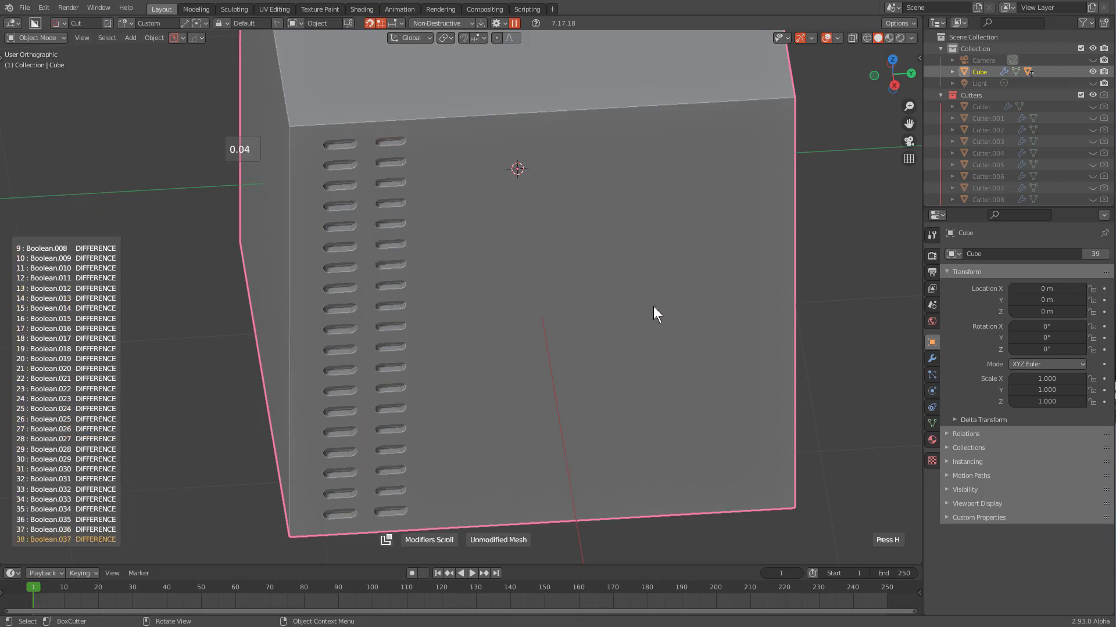
scroll(653, 307, down, 17)
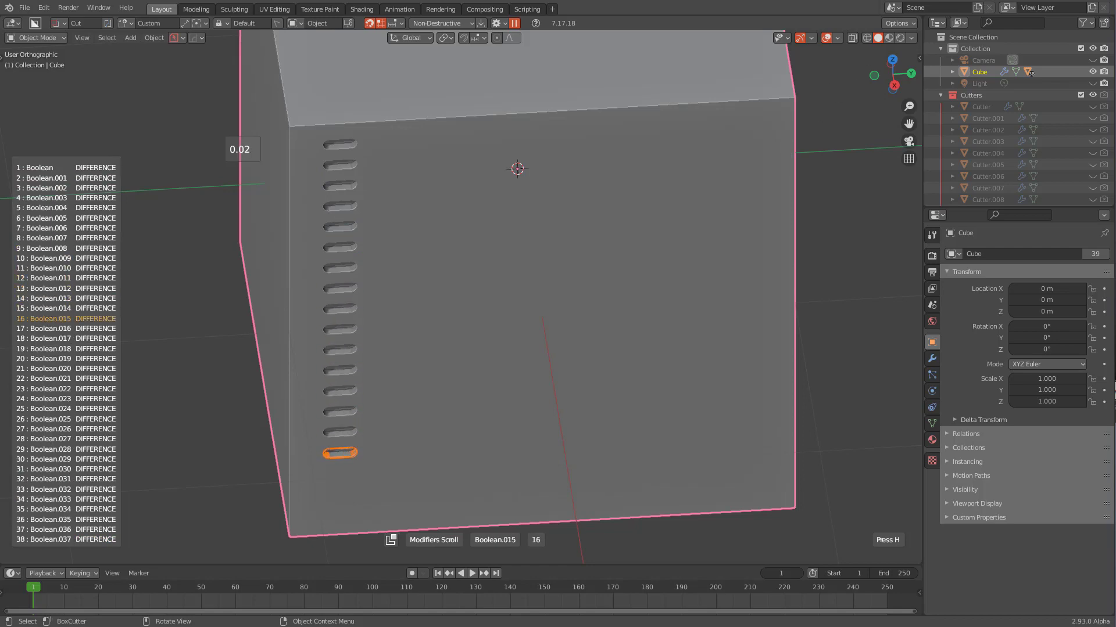
scroll(653, 306, down, 3)
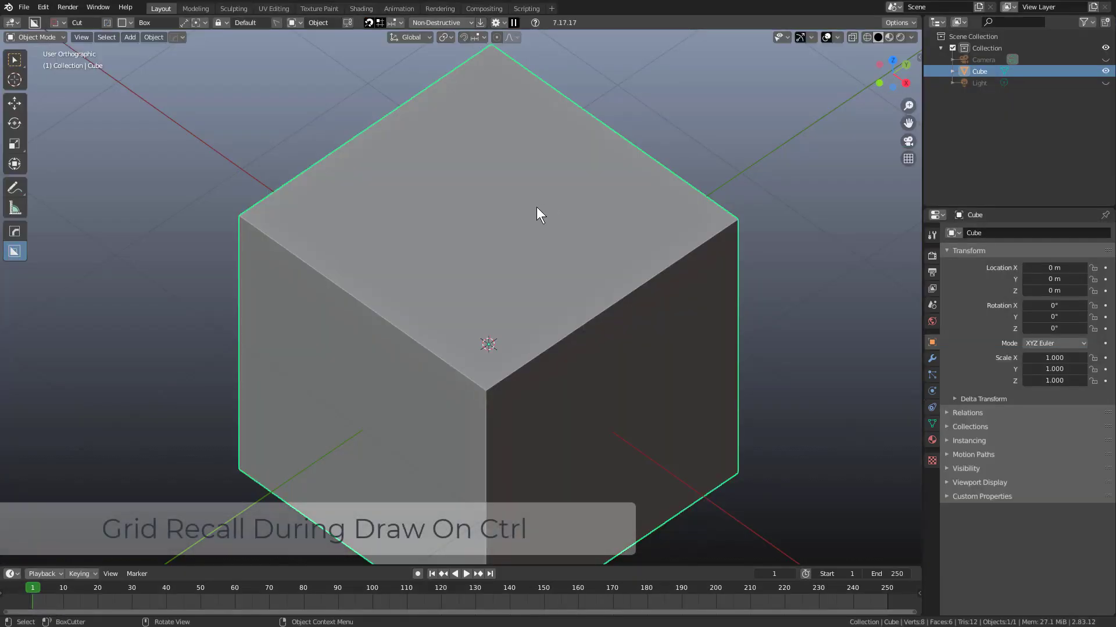
Step: Switch the cutter shape to Ngon and start a grid-snapped outline with a low raised section along the top face's front edge
scroll(536, 206, up, 3)
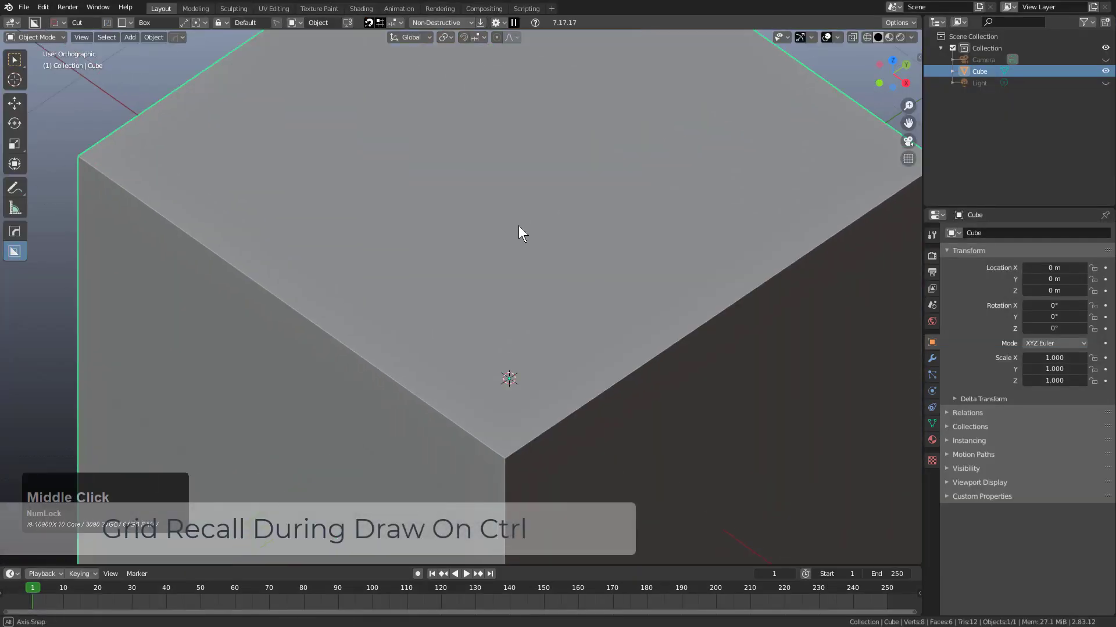
key(d)
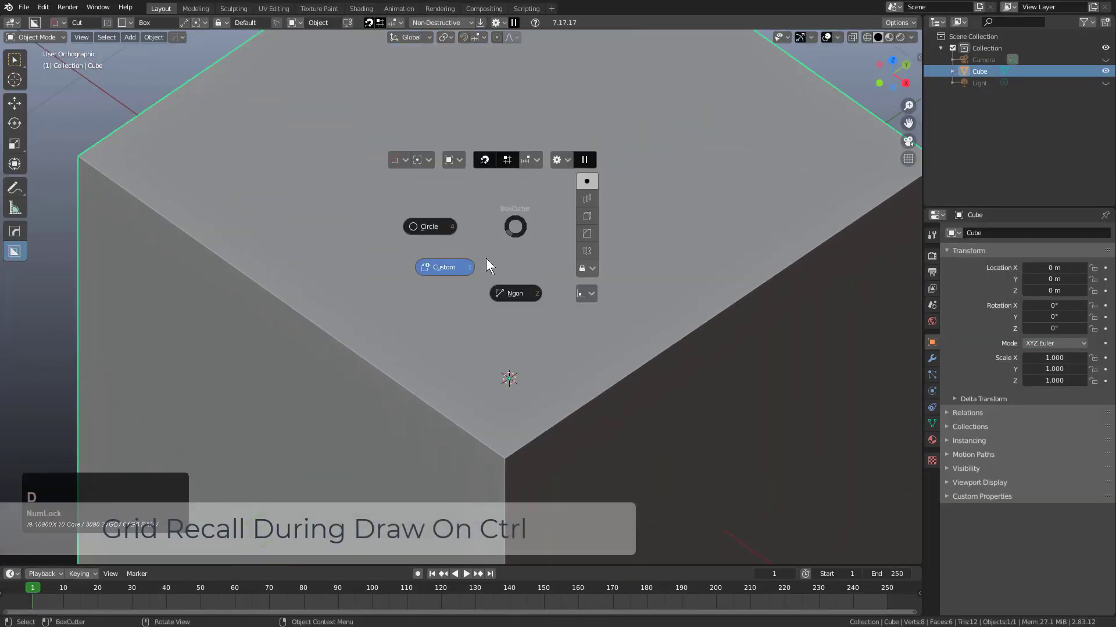
click(515, 294)
mouse_move(349, 175)
middle_down()
mouse_move(322, 277)
mouse_move(386, 407)
middle_up()
ctrl+scroll(414, 414, down, 2)
ctrl+click(399, 415)
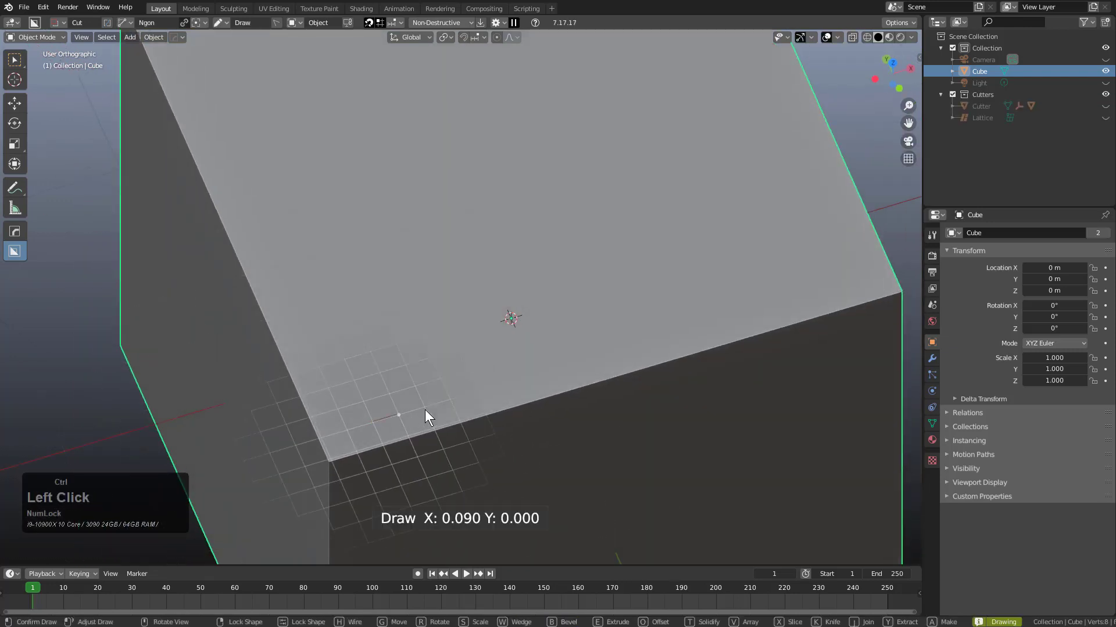
ctrl+click(460, 398)
ctrl+click(475, 371)
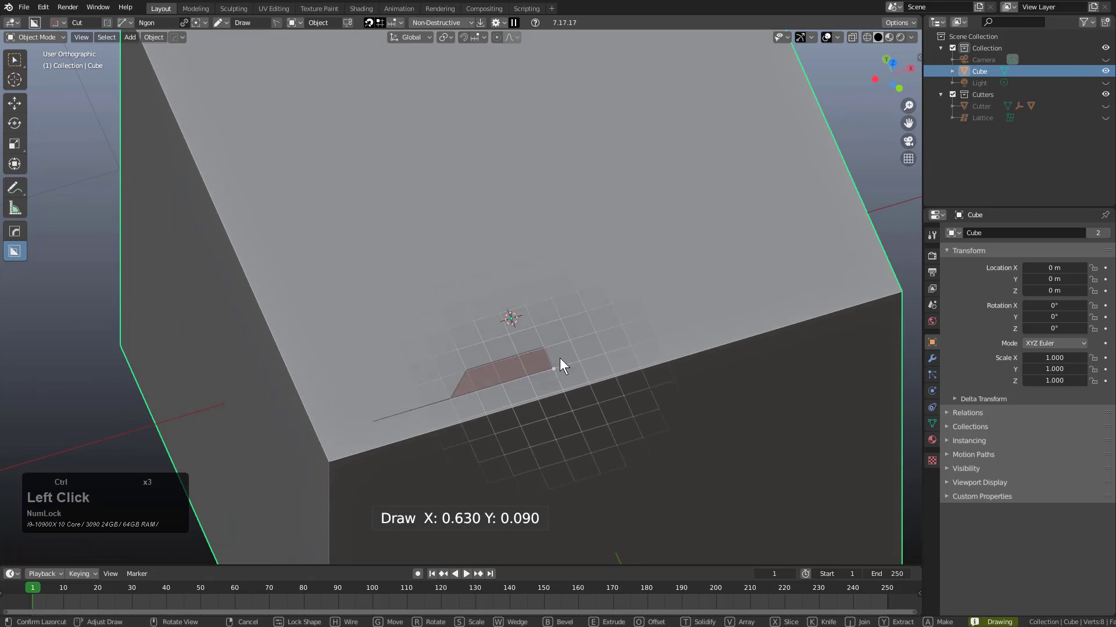
ctrl+click(576, 358)
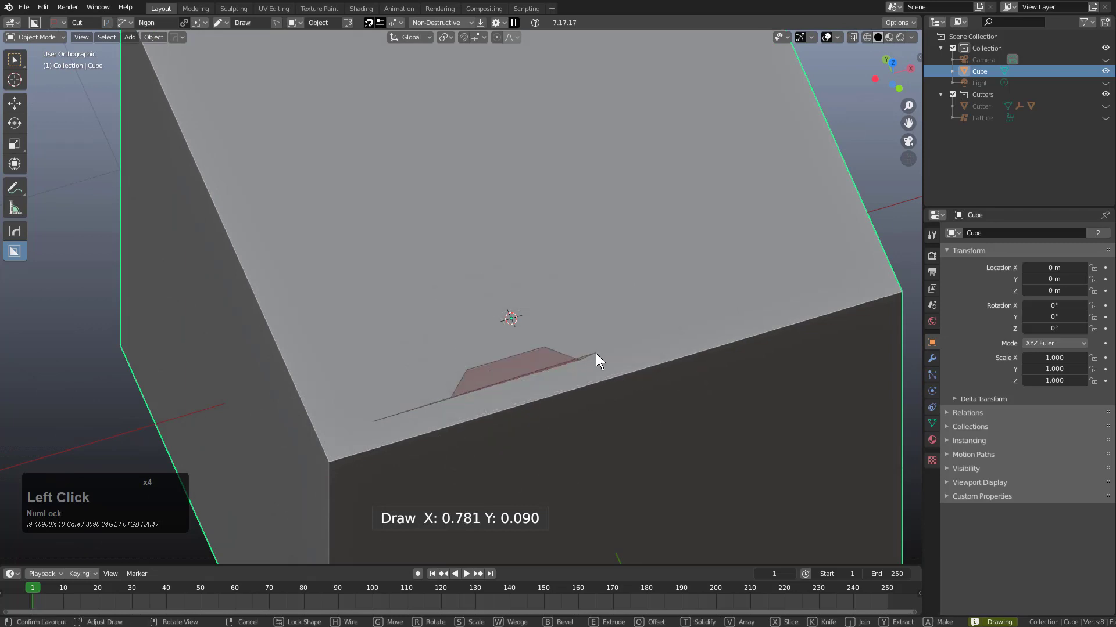
Step: Continue the ngon outline with a tall tapered notch, and run it along the front edge to the start of a second bump
ctrl+click(629, 346)
ctrl+click(631, 274)
ctrl+click(656, 265)
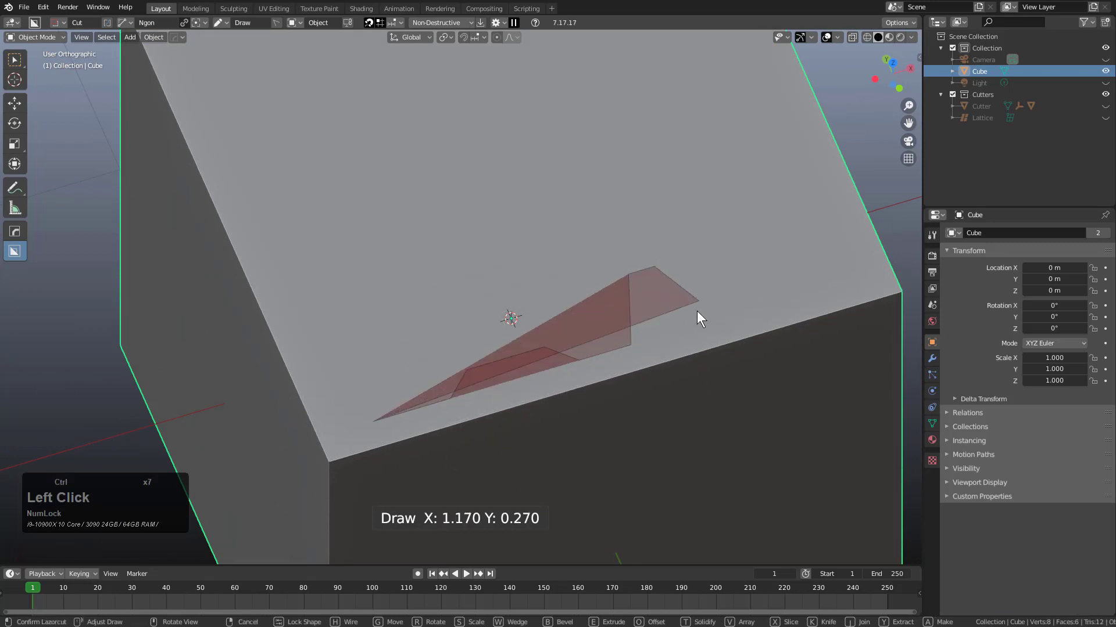
ctrl+click(705, 319)
ctrl+click(784, 299)
ctrl+click(799, 272)
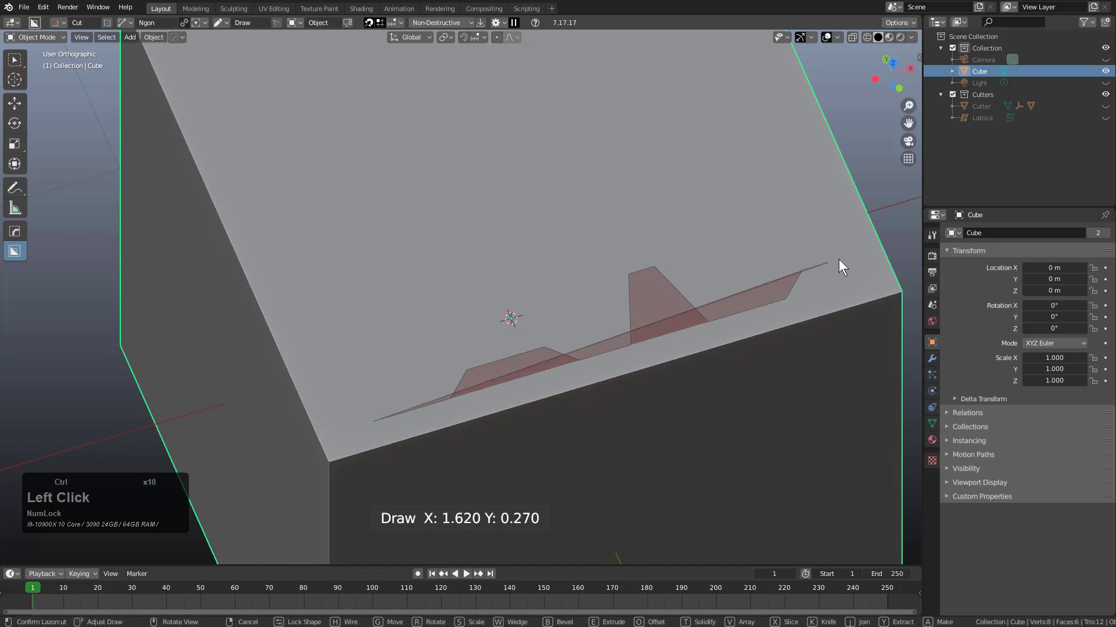
Step: Finish the ngon outline with the second bump and a close beyond the front edge, and extrude the cut about 2.36 m through the cube
ctrl+click(839, 259)
ctrl+click(863, 280)
ctrl+click(885, 340)
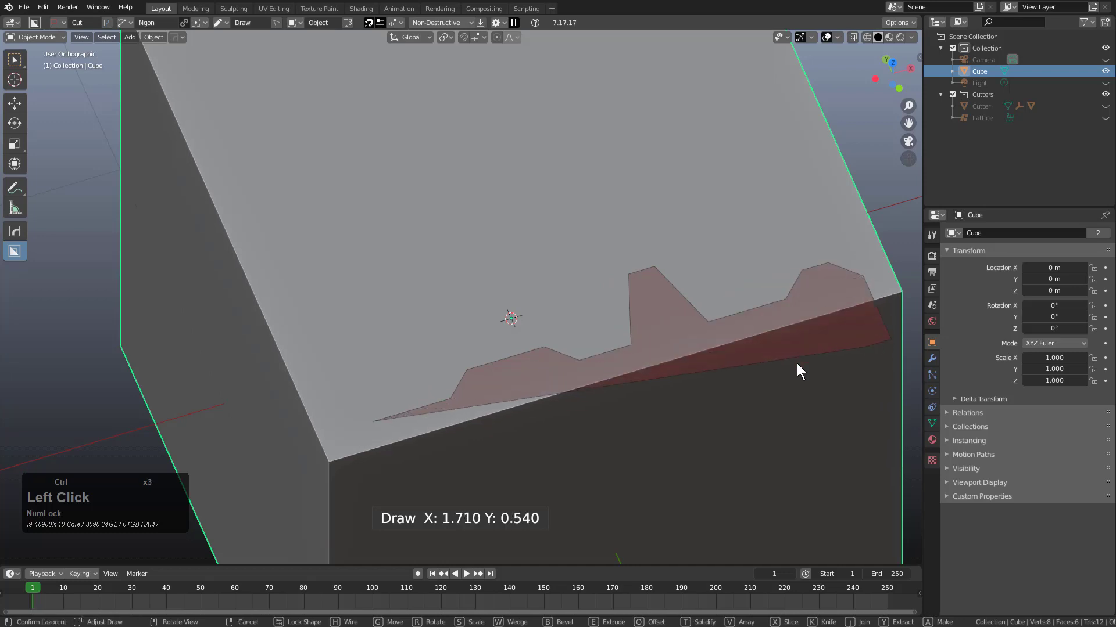
click(394, 482)
scroll(393, 482, down, 4)
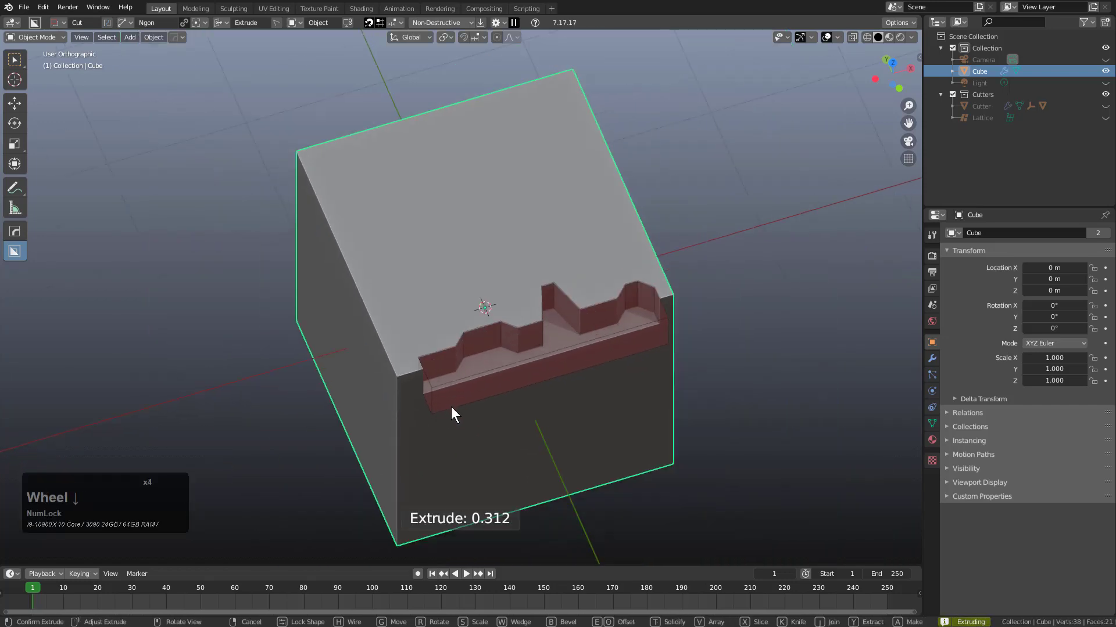
scroll(451, 478, down, 3)
click(467, 469)
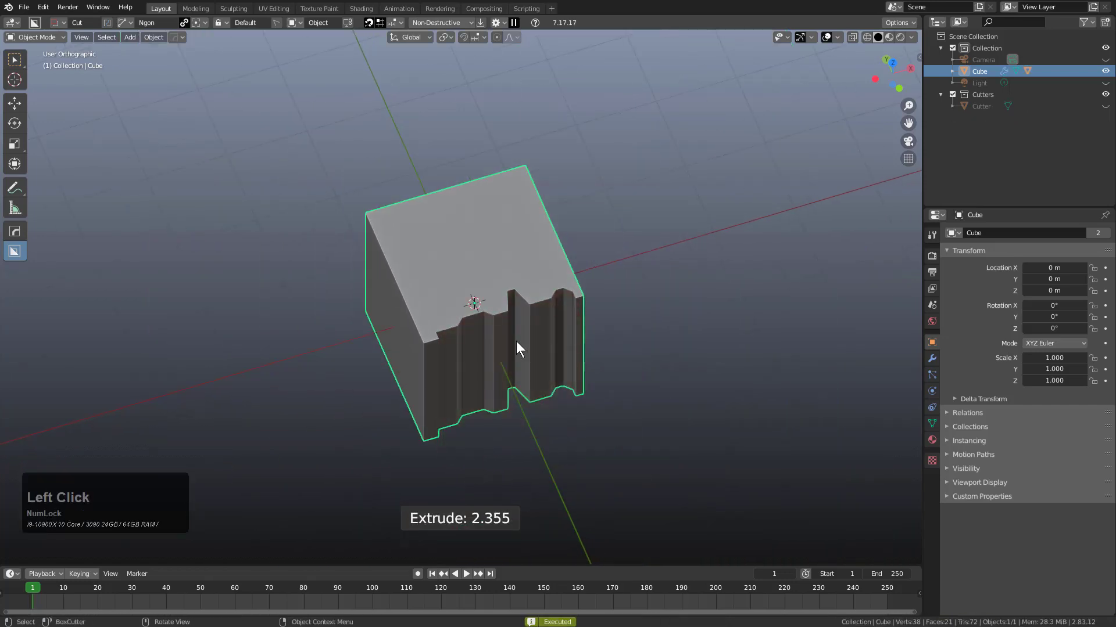
Step: Draw a grid-snapped ngon outline about 0.9 m long on the top face: a straight channel leading into a wider faceted head
scroll(475, 288, up, 6)
key(ctrl)
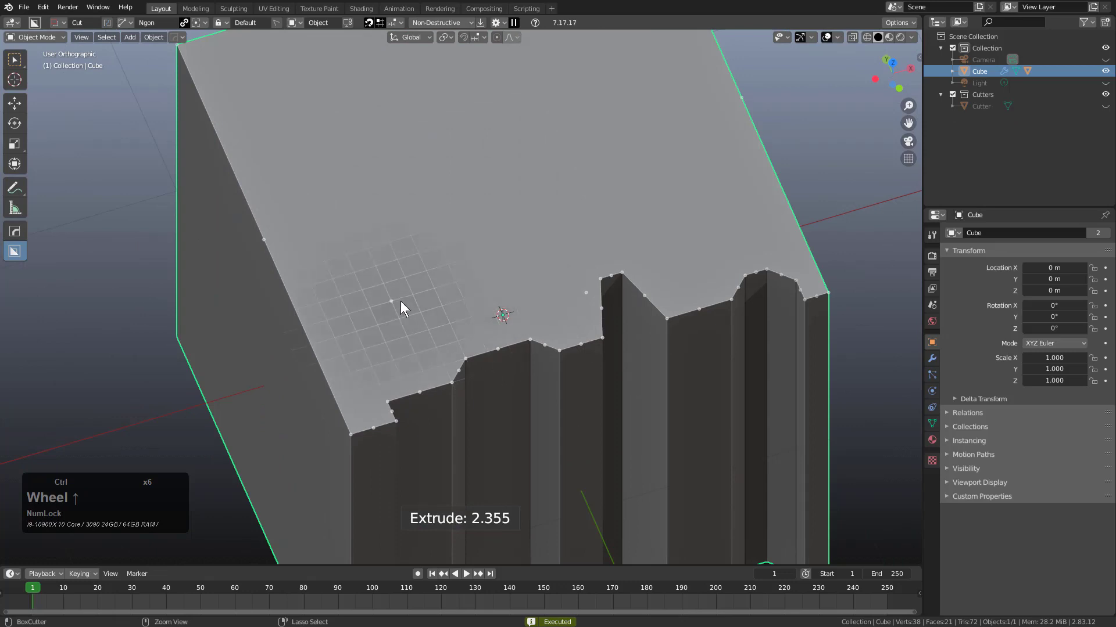
ctrl+click(349, 314)
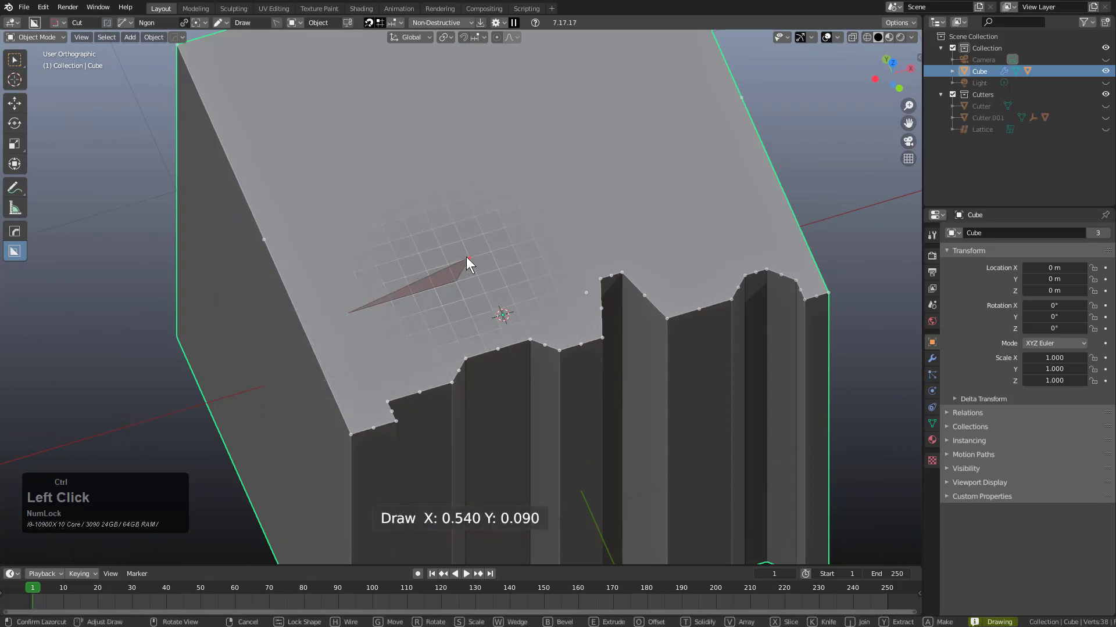
ctrl+click(467, 258)
ctrl+click(532, 238)
ctrl+click(561, 248)
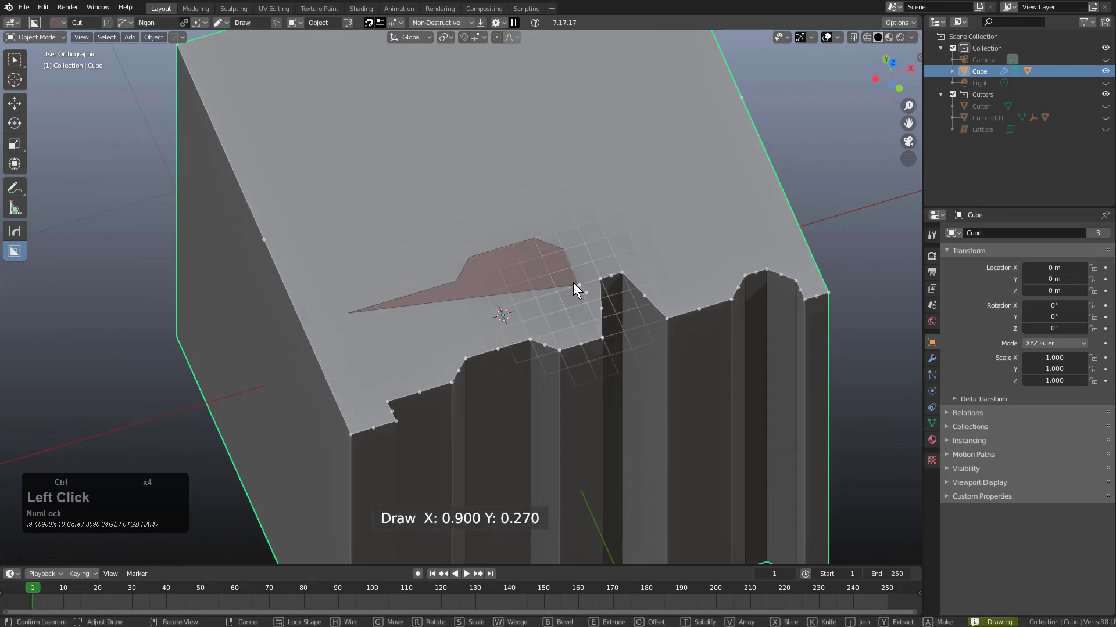
ctrl+click(576, 284)
ctrl+click(567, 308)
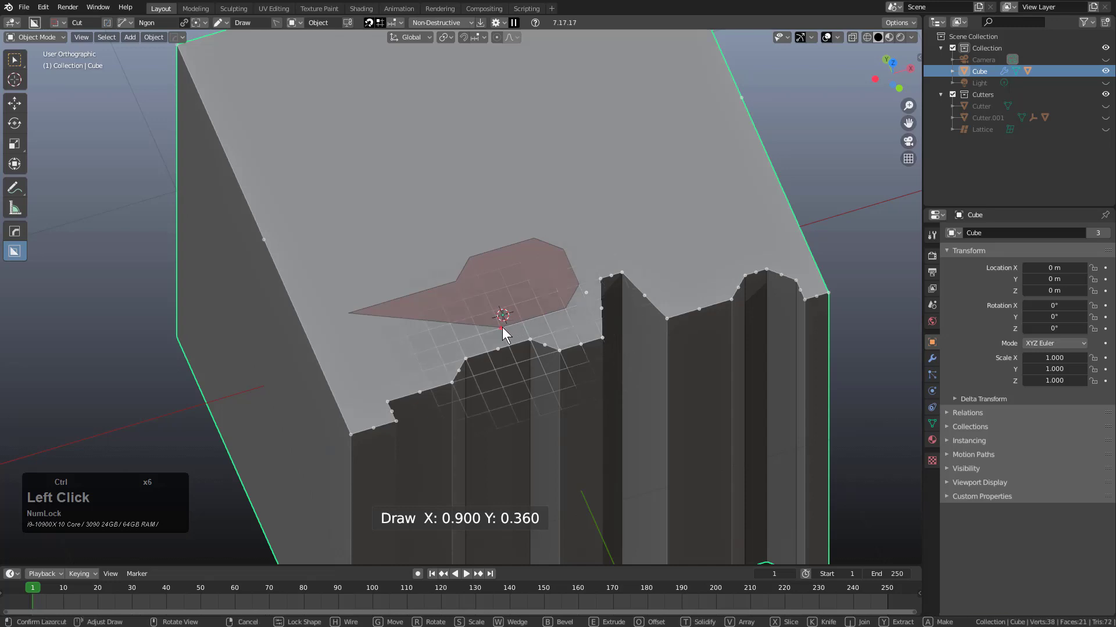
ctrl+click(502, 327)
ctrl+click(468, 320)
ctrl+click(370, 349)
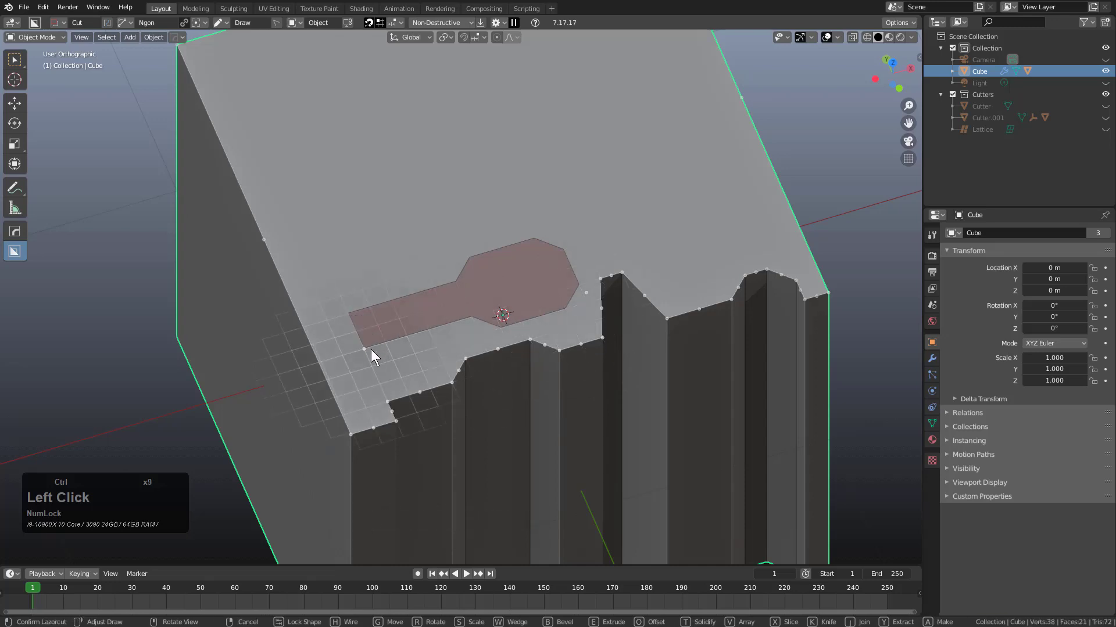
Step: Extrude the channel-and-head outline about 2.57 m to cut it through the whole cube
click(370, 351)
scroll(401, 396, down, 5)
click(488, 504)
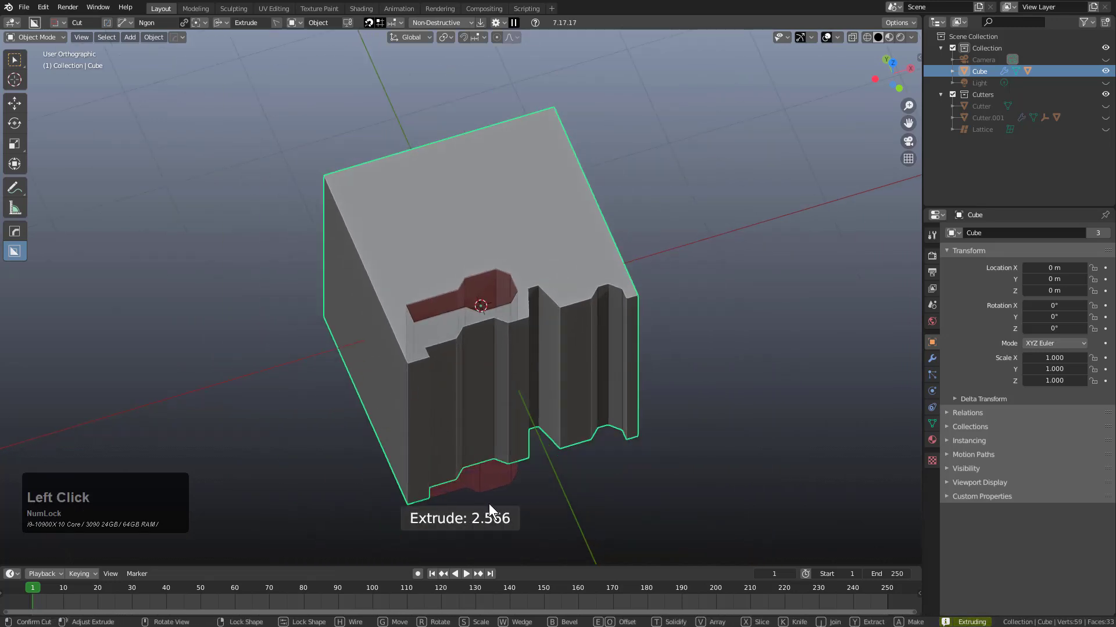
scroll(517, 288, up, 6)
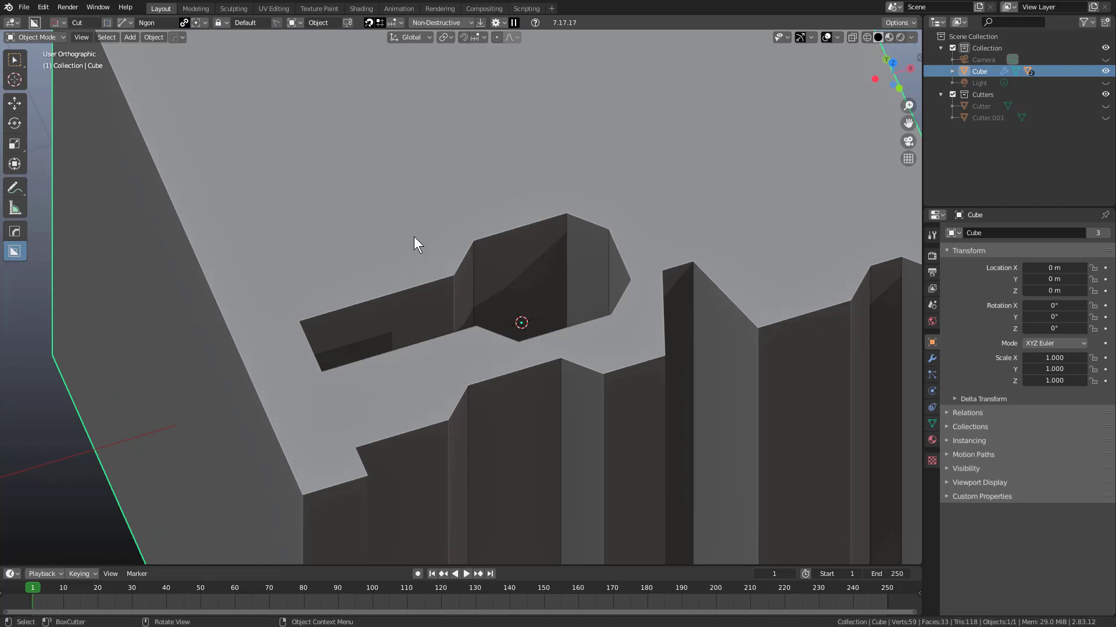
scroll(414, 237, down, 1)
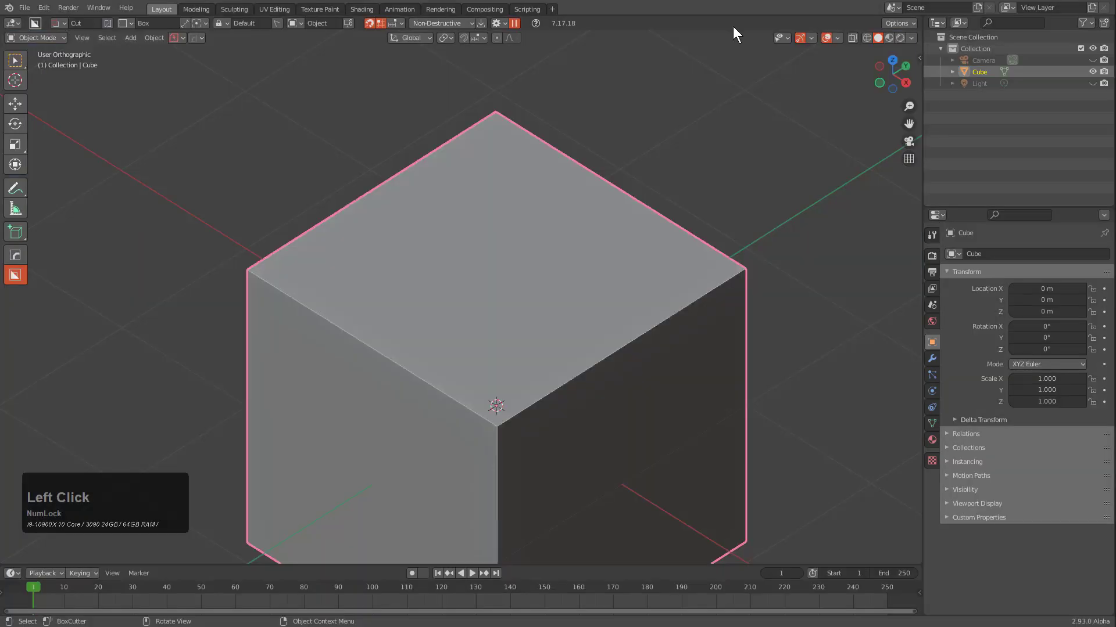
Step: Switch the cutter shape to Ngon and start a grid-snapped outline along the top face's front edge, continuing with unsnapped points to a tall peak
scroll(494, 264, up, 3)
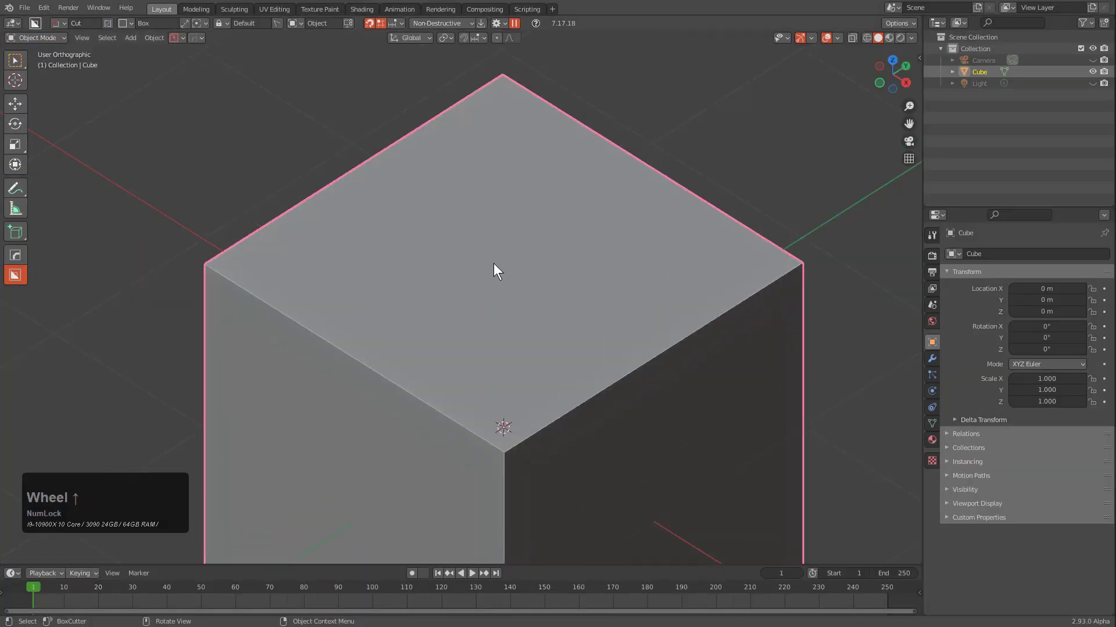
scroll(473, 304, up, 2)
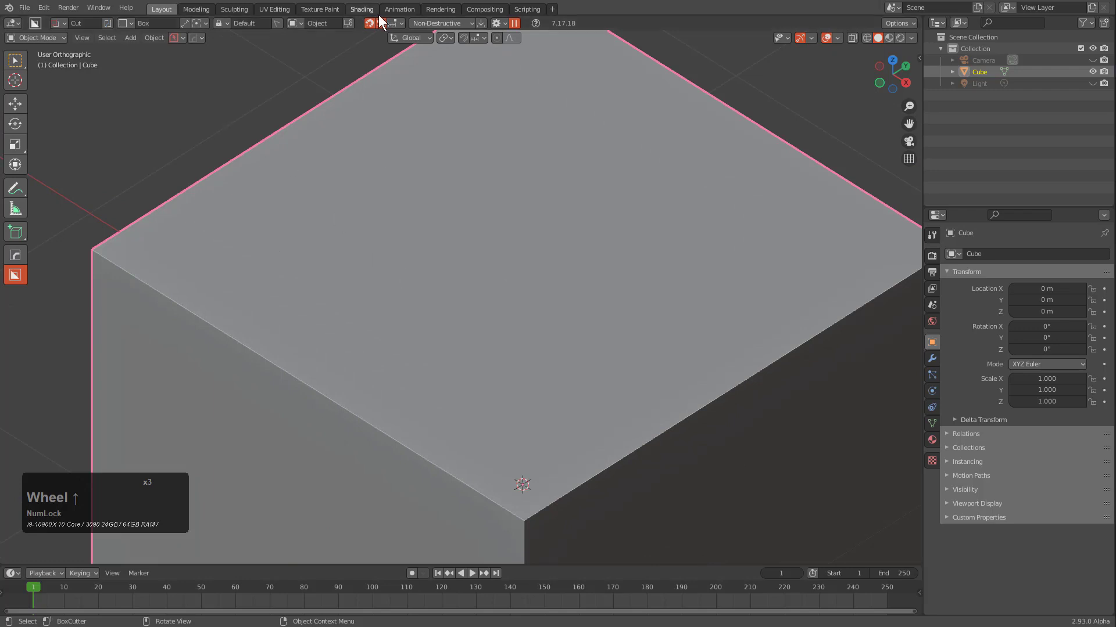
key(d)
click(381, 324)
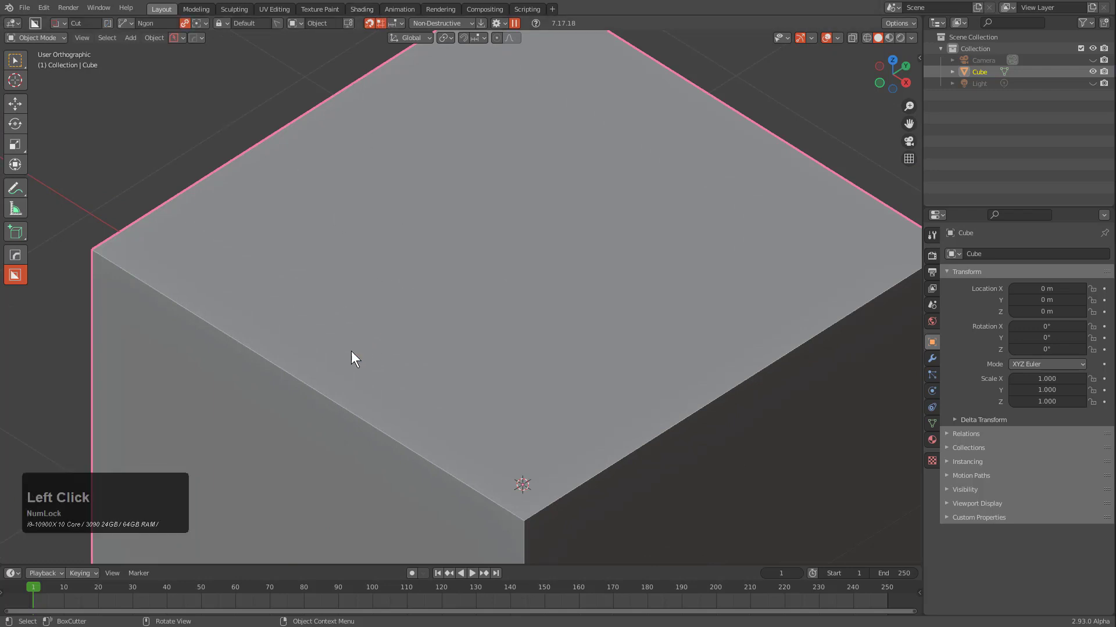
middle_drag(350, 357, 476, 327)
key(ctrl)
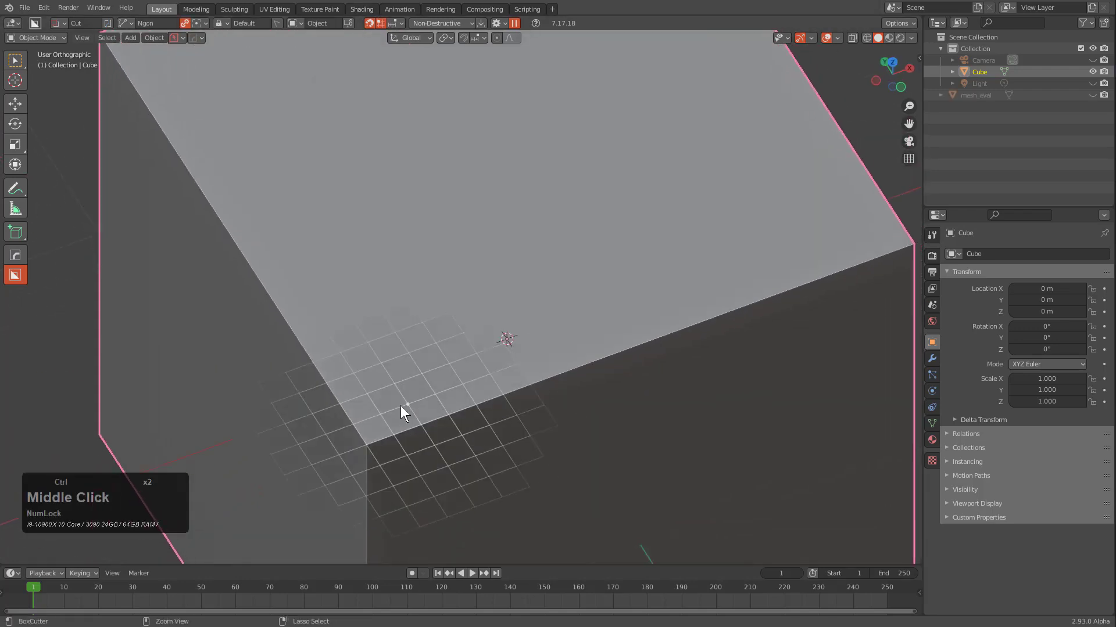
ctrl+click(401, 405)
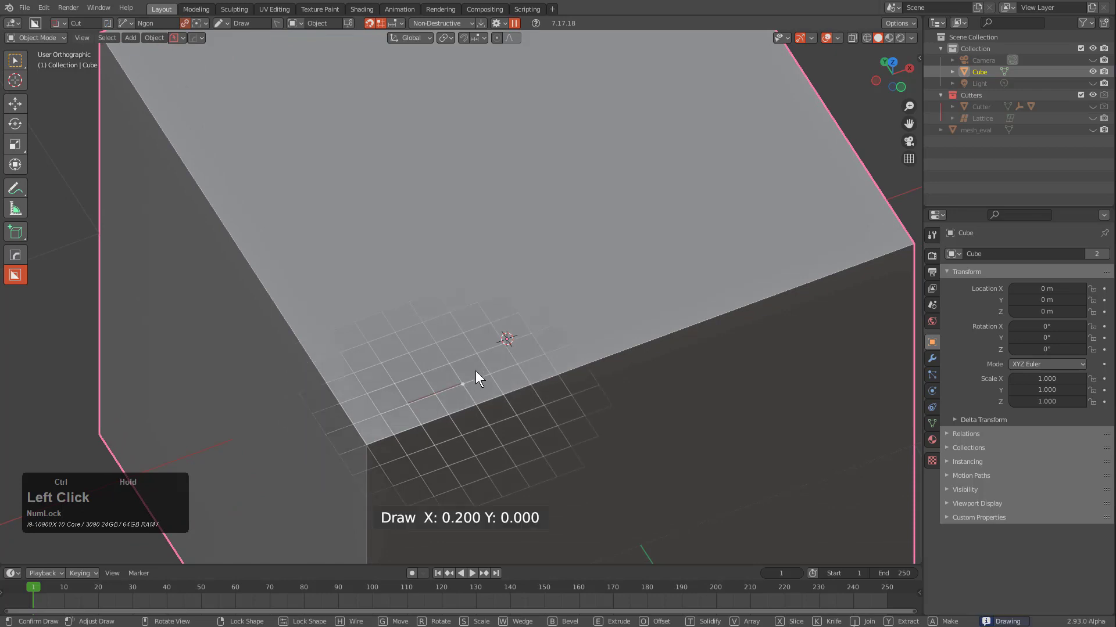
click(510, 339)
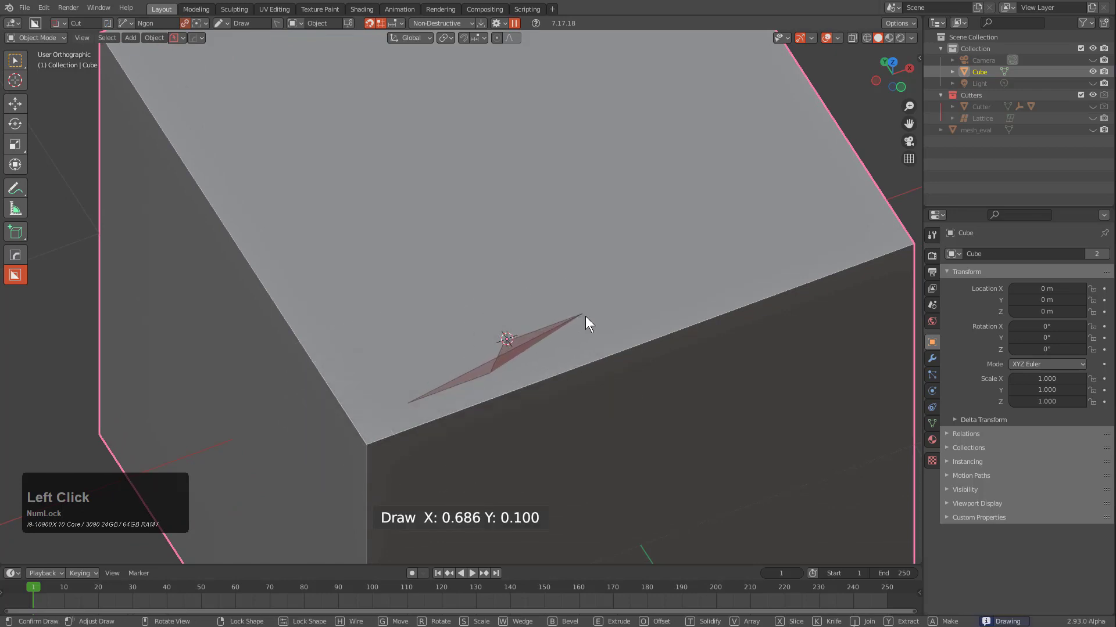
click(585, 317)
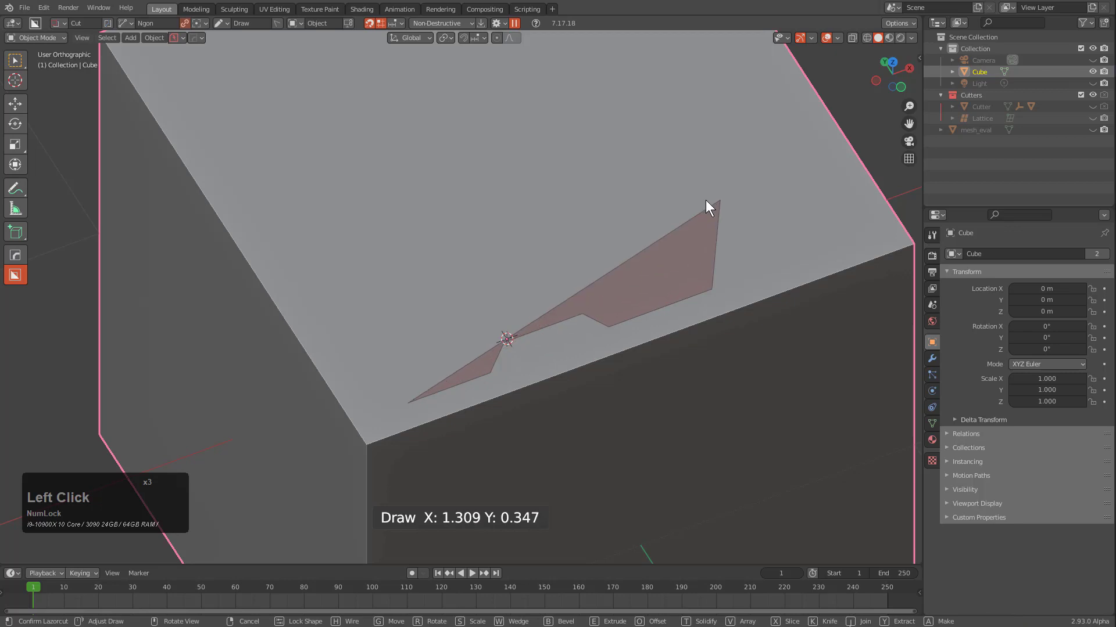
ctrl+click(752, 182)
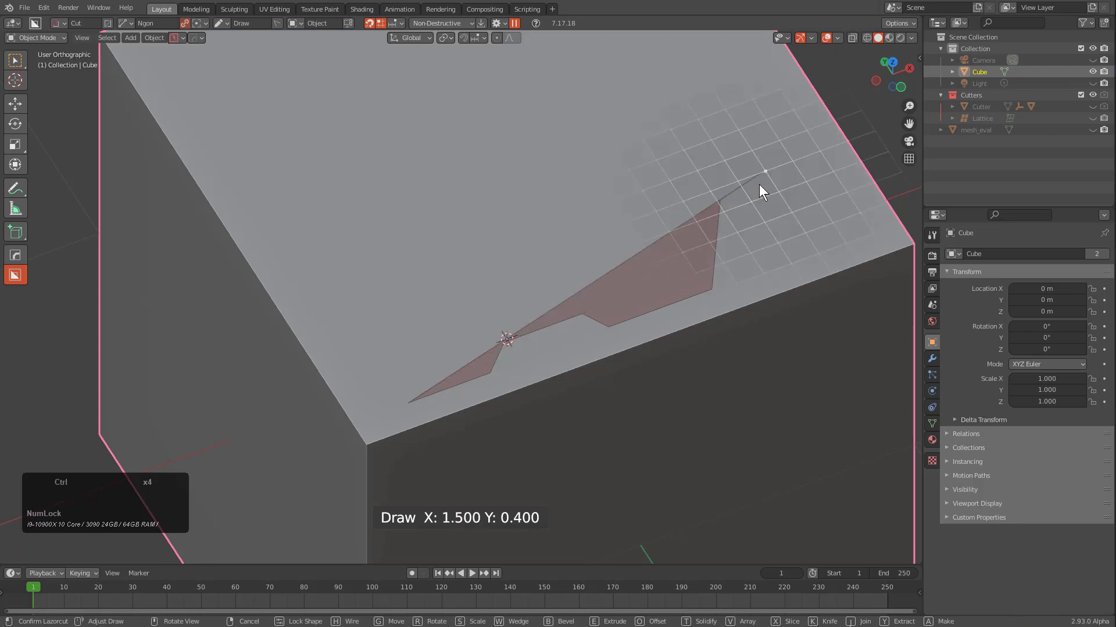
ctrl+click(759, 184)
click(801, 246)
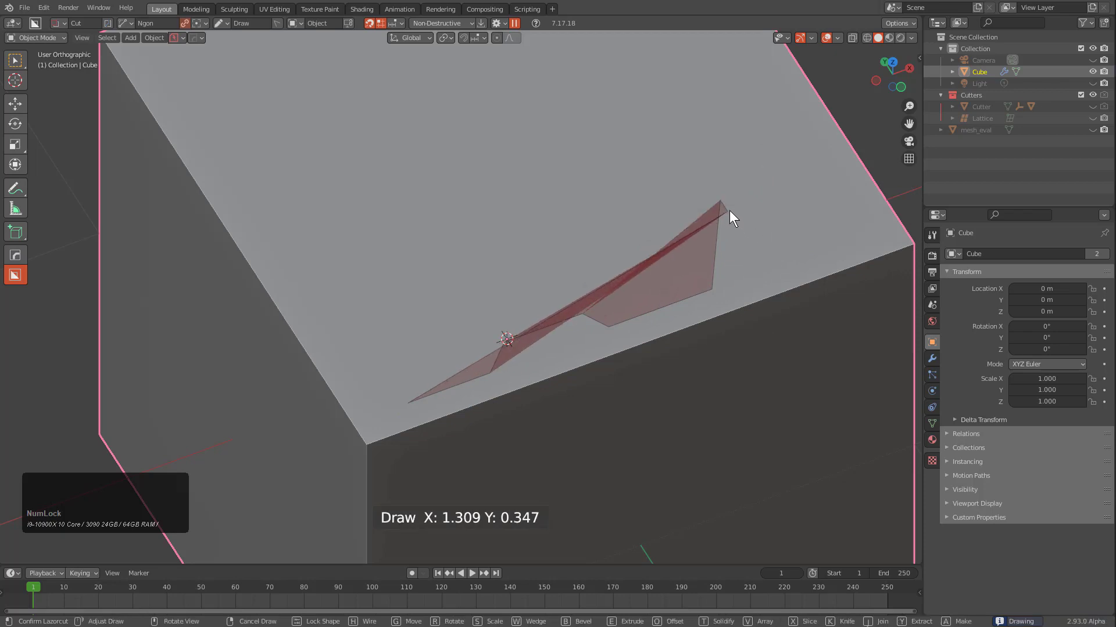
Step: Remove the off-grid peak point and redraw the tall tapered notch with grid-snapped points, running the outline past the front edge near the far corner
key(BackSpace)
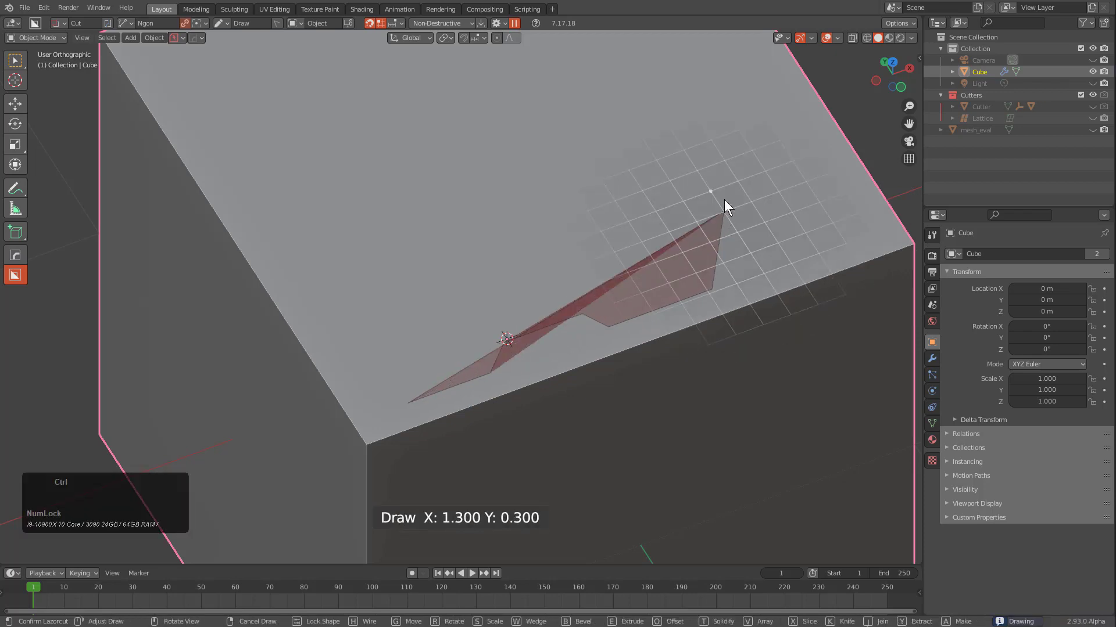
ctrl+click(713, 194)
ctrl+click(739, 178)
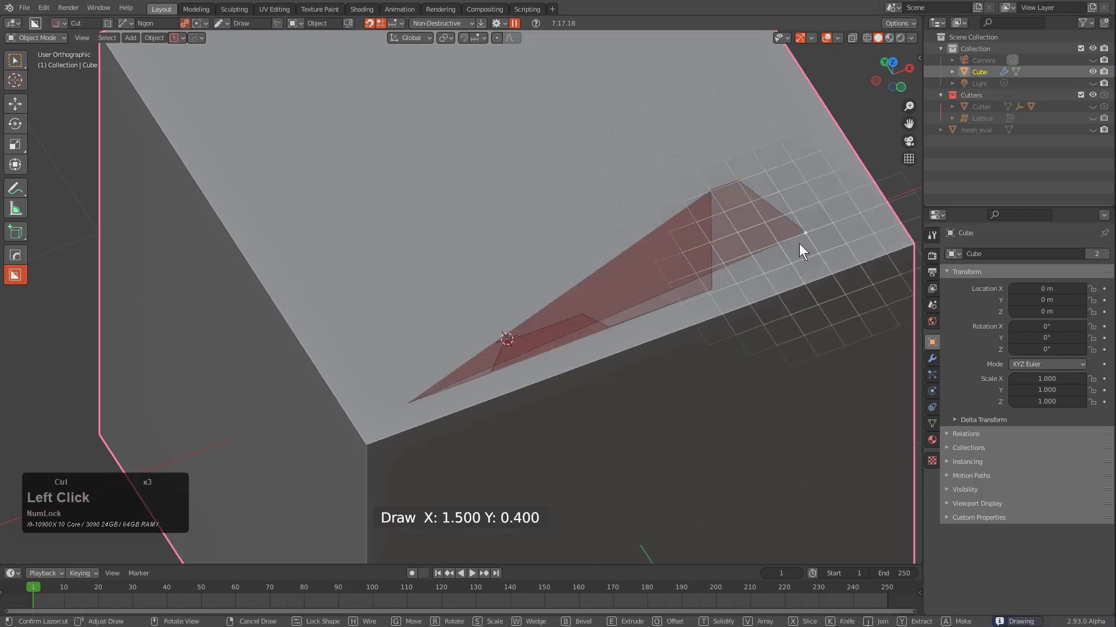
ctrl+click(813, 253)
ctrl+click(861, 235)
ctrl+click(900, 281)
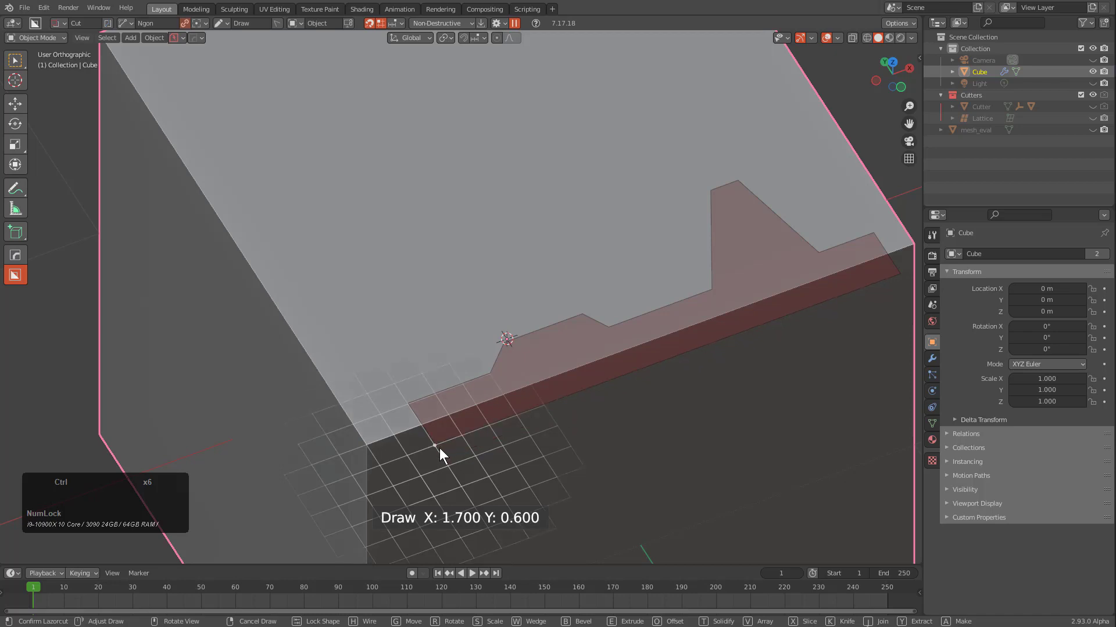
Step: Close the outline beyond the front edge as a locked shape, extrude the cutter deep into the cube, and apply the cut
ctrl+double_click(440, 447)
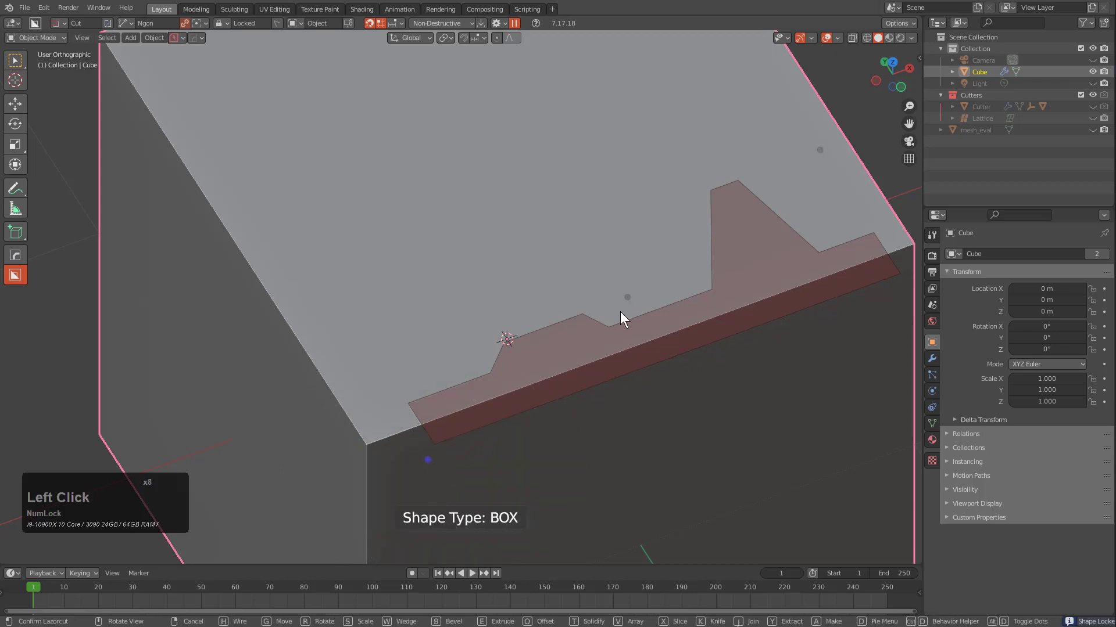
drag(626, 306, 617, 489)
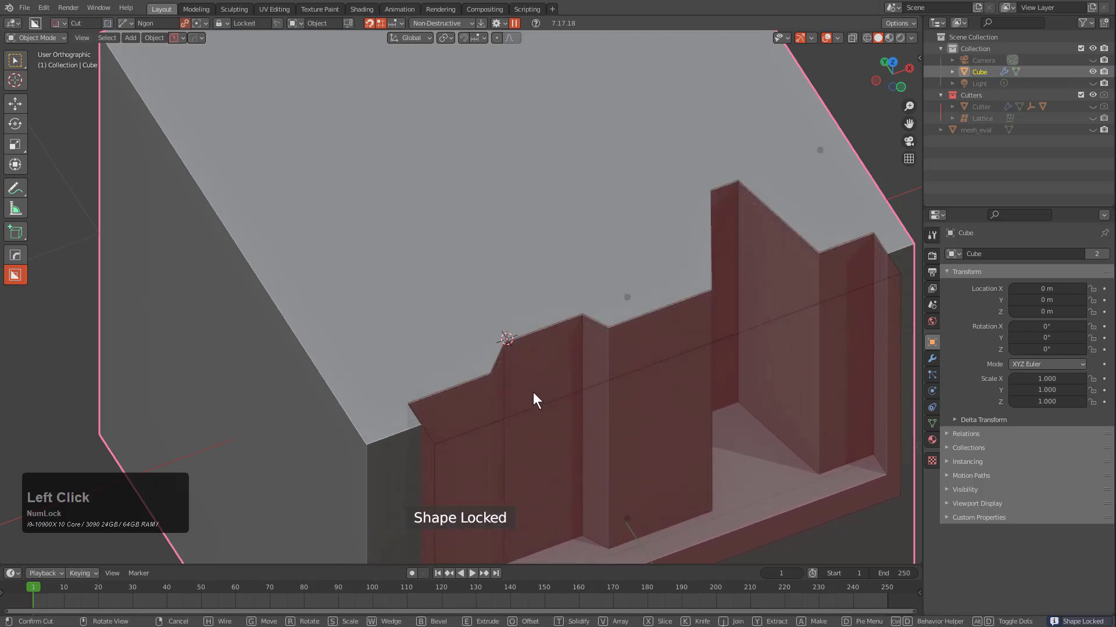
key(space)
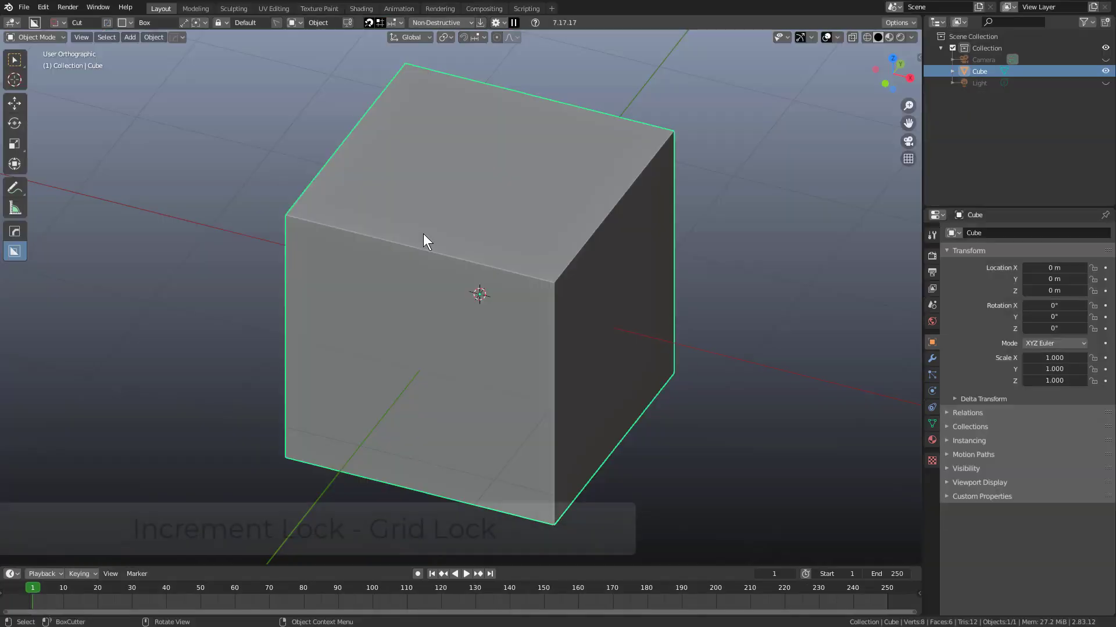
Step: Enable Increment Lock in the BoxCutter snapping settings so cuts snap without a held modifier
middle_drag(422, 236, 509, 236)
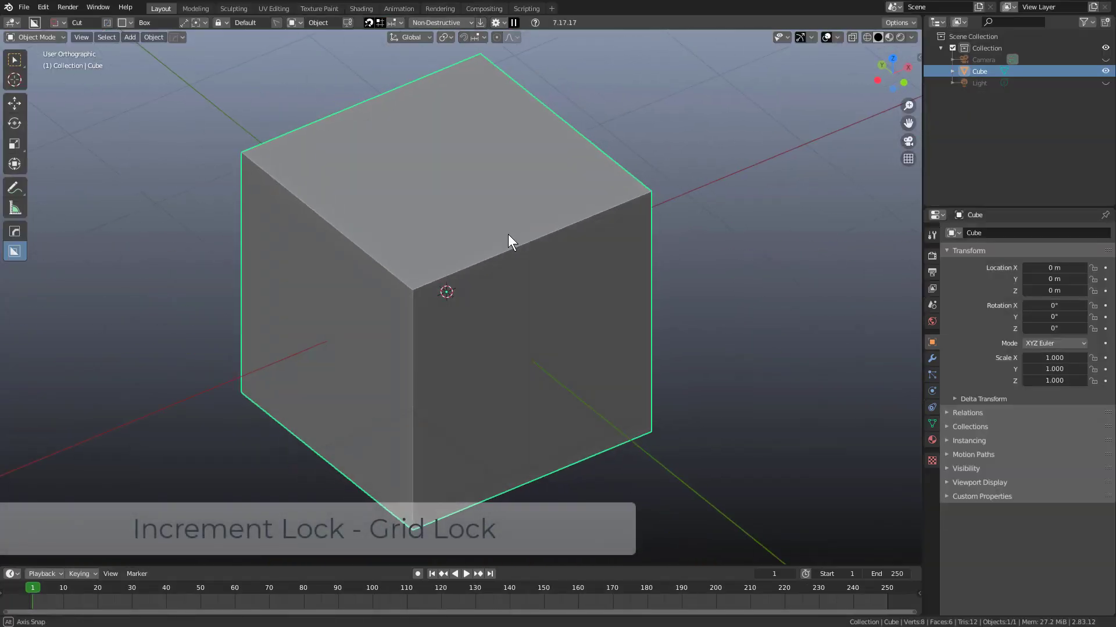
click(397, 25)
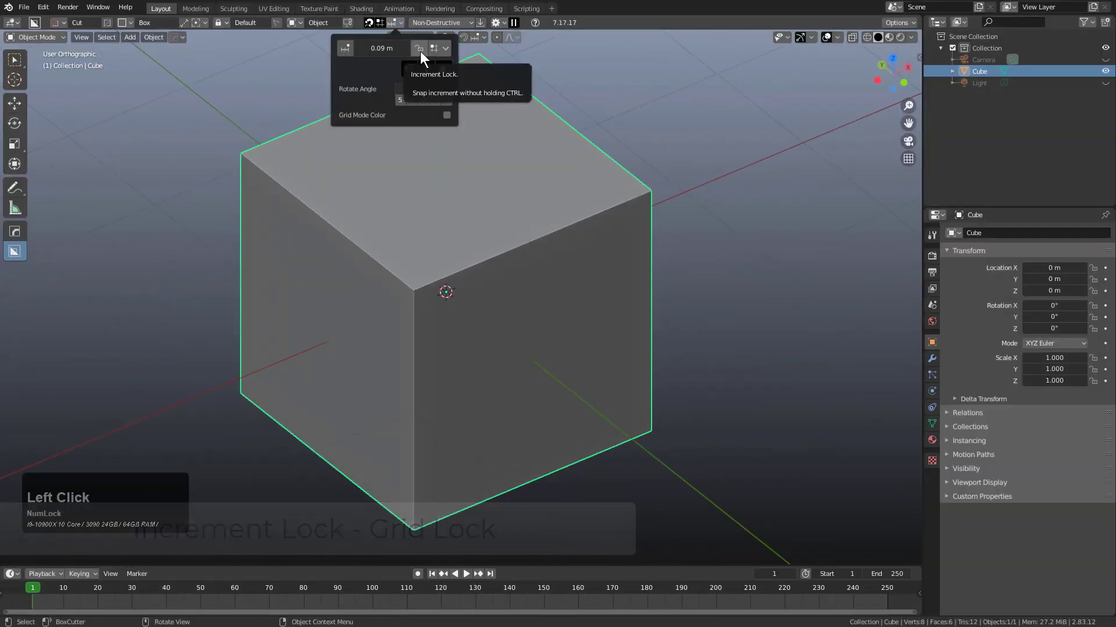
click(420, 52)
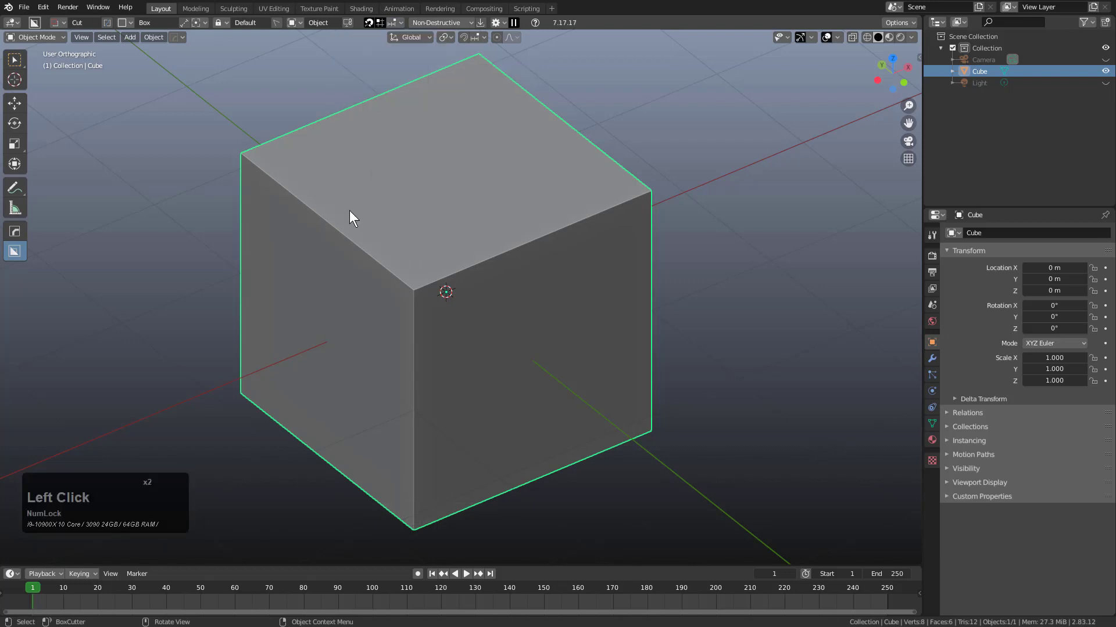
middle_drag(349, 210, 357, 215)
click(346, 215)
Step: Cut two overlapping increment-snapped boxes into the edge of the top face, each 0.27 m deep
key(ctrl)
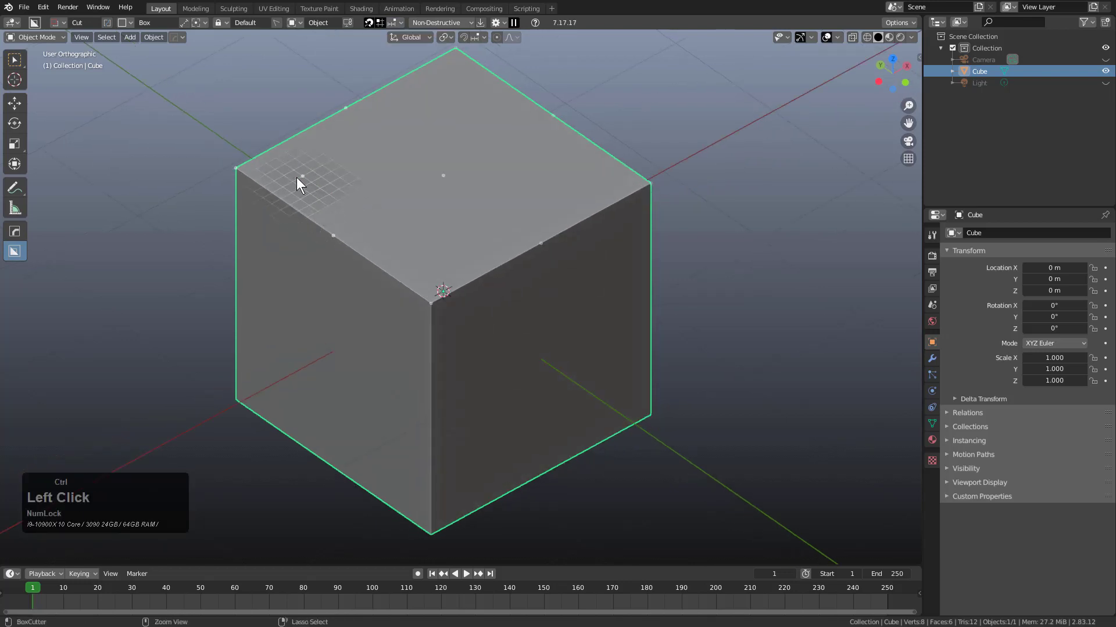
mouse_move(297, 177)
ctrl+mouse_down()
mouse_move(319, 219)
mouse_move(289, 241)
mouse_move(305, 227)
mouse_move(305, 264)
mouse_move(289, 229)
ctrl+mouse_up()
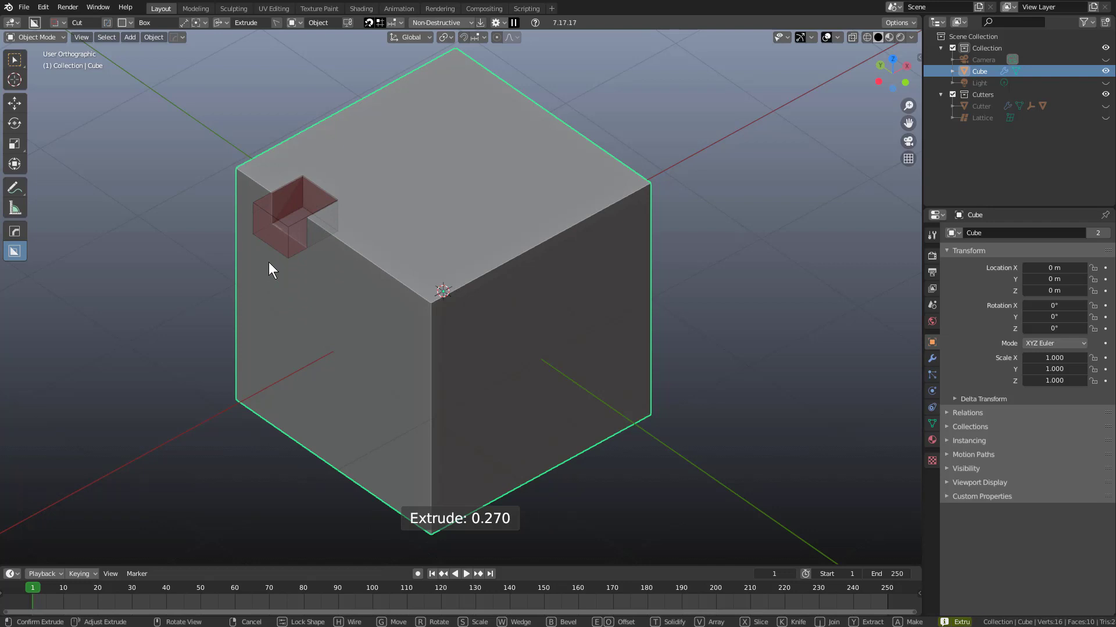
click(268, 262)
drag(351, 177, 324, 254)
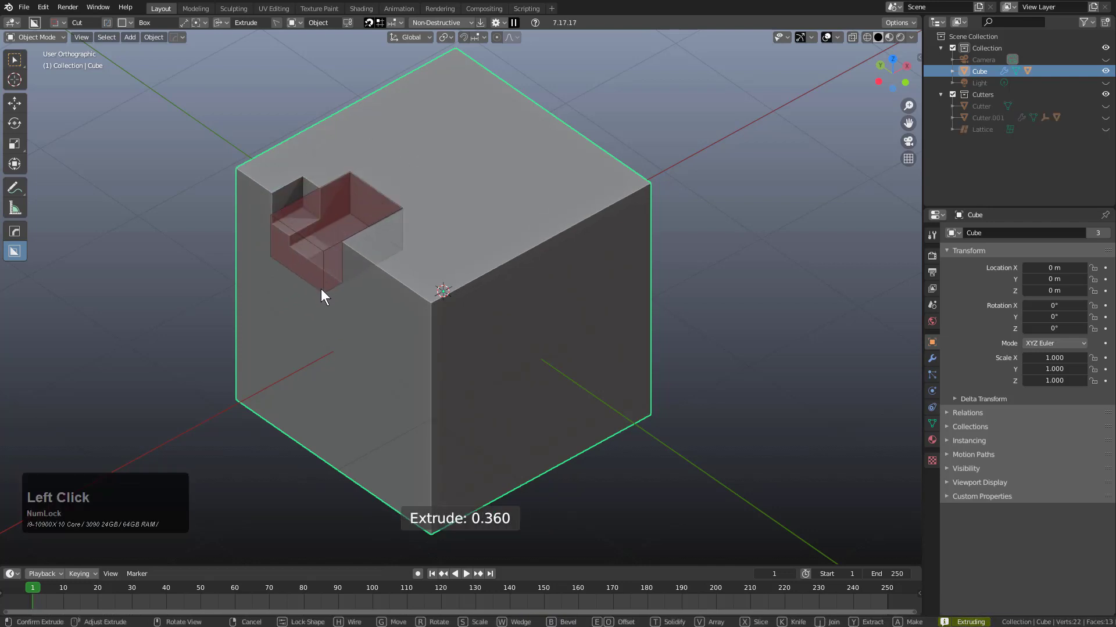
click(325, 273)
Step: Cut a third increment-snapped box into the top face, overlapping the existing notch and passing the front edge, 0.27 m deep
scroll(417, 282, up, 2)
middle_drag(324, 273, 416, 307)
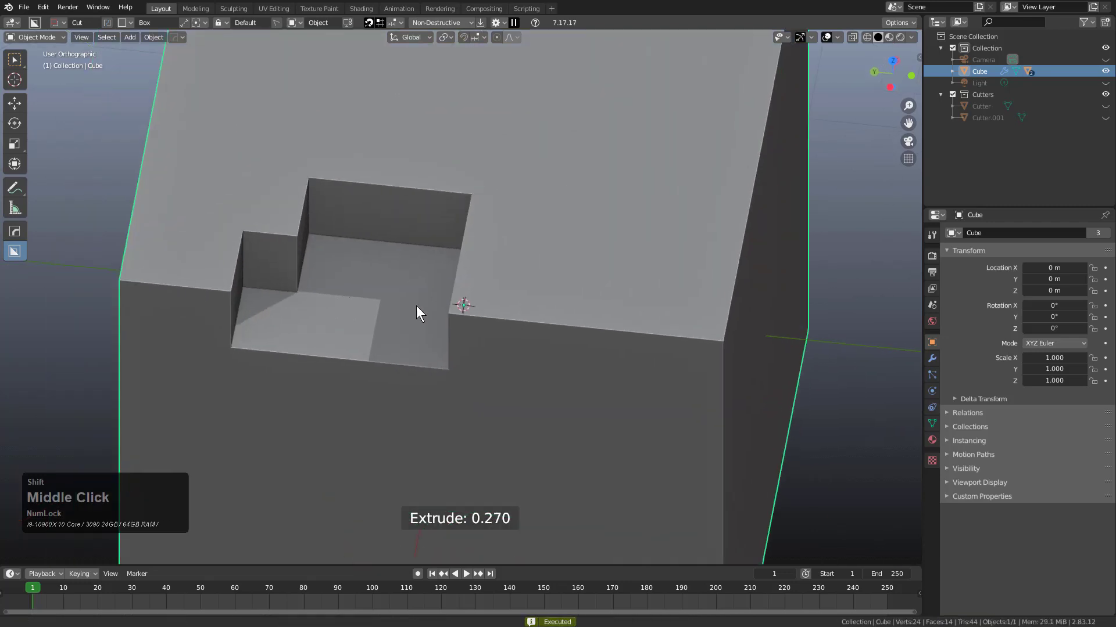
scroll(478, 262, up, 2)
middle_drag(668, 283, 448, 119)
mouse_move(449, 119)
mouse_down()
mouse_move(611, 366)
mouse_move(626, 426)
mouse_move(621, 487)
mouse_up()
click(622, 487)
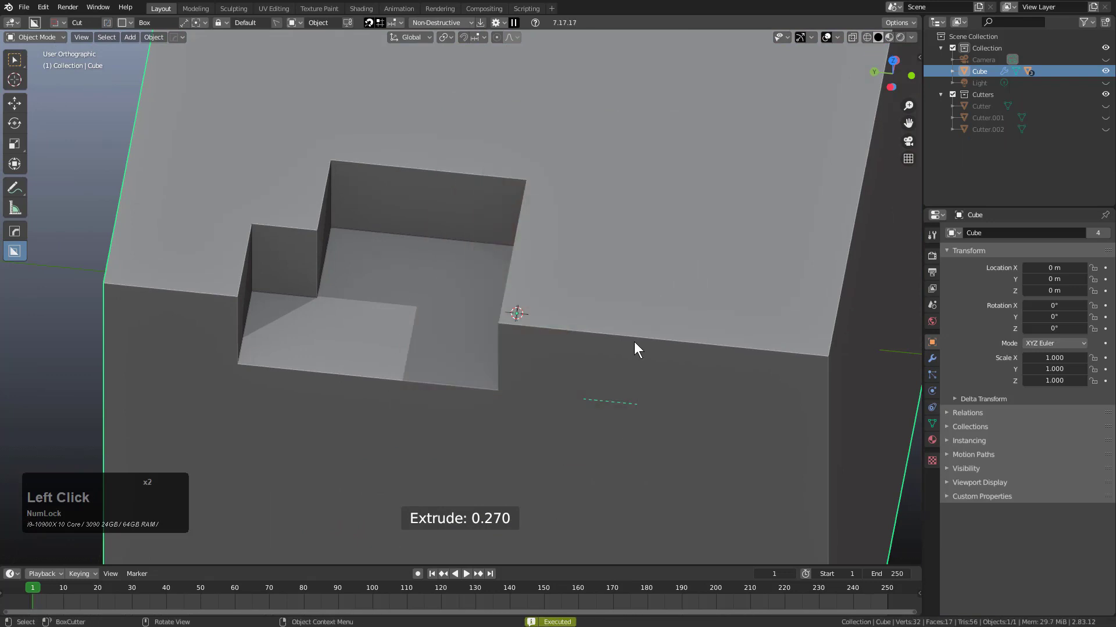
Step: Cut a long increment-snapped box along the front edge of the top face, spanning the earlier notches, 0.27 m deep
drag(182, 195, 751, 392)
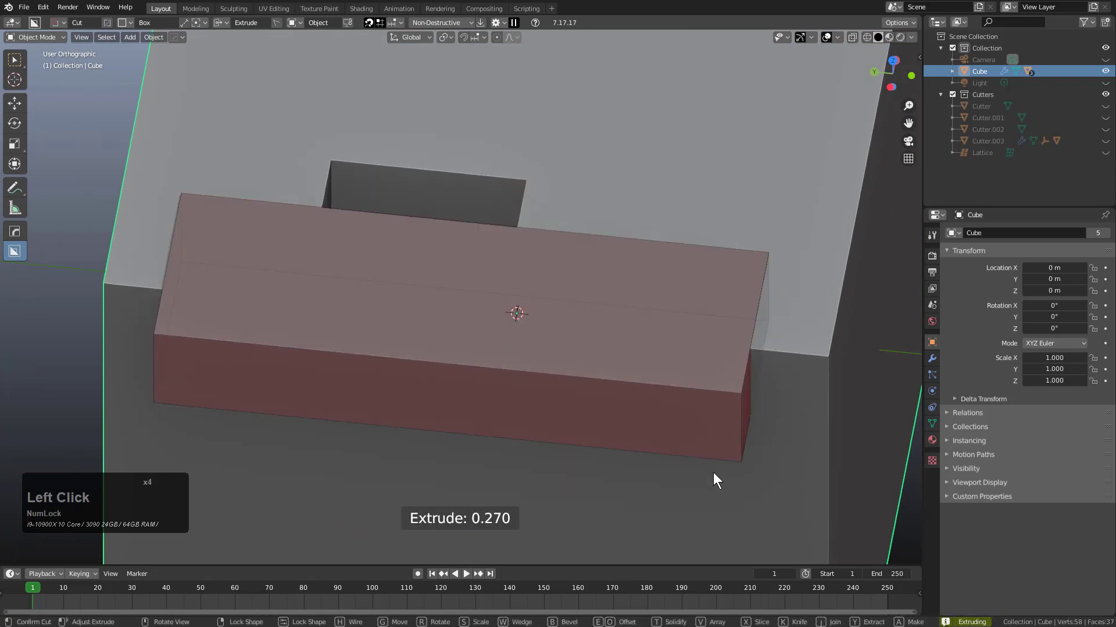
click(713, 473)
middle_drag(713, 473, 471, 154)
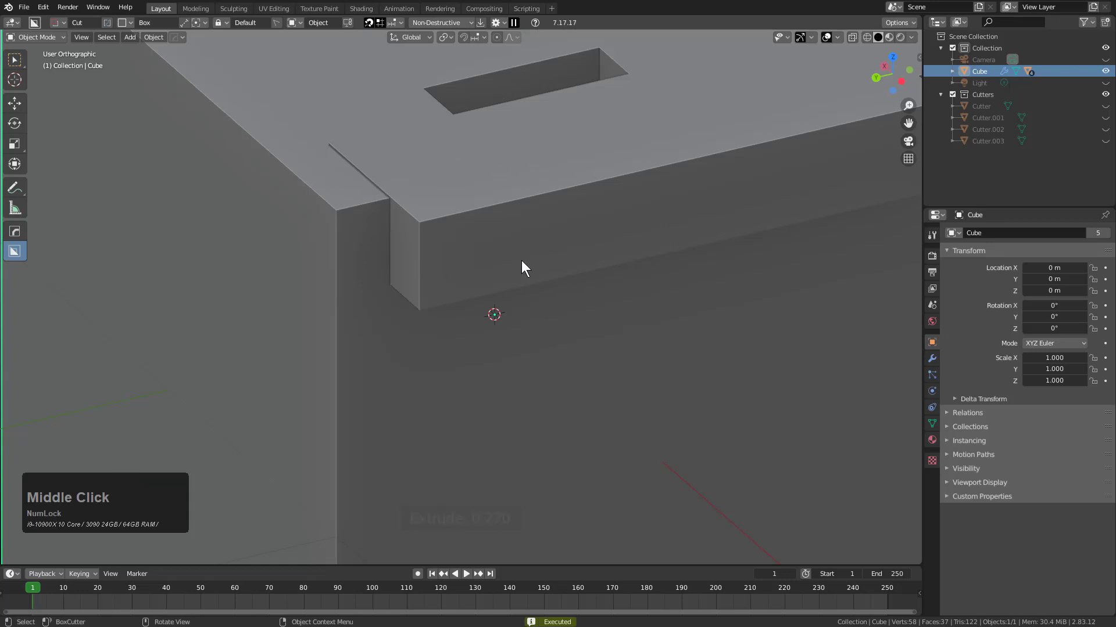
middle_drag(521, 260, 492, 226)
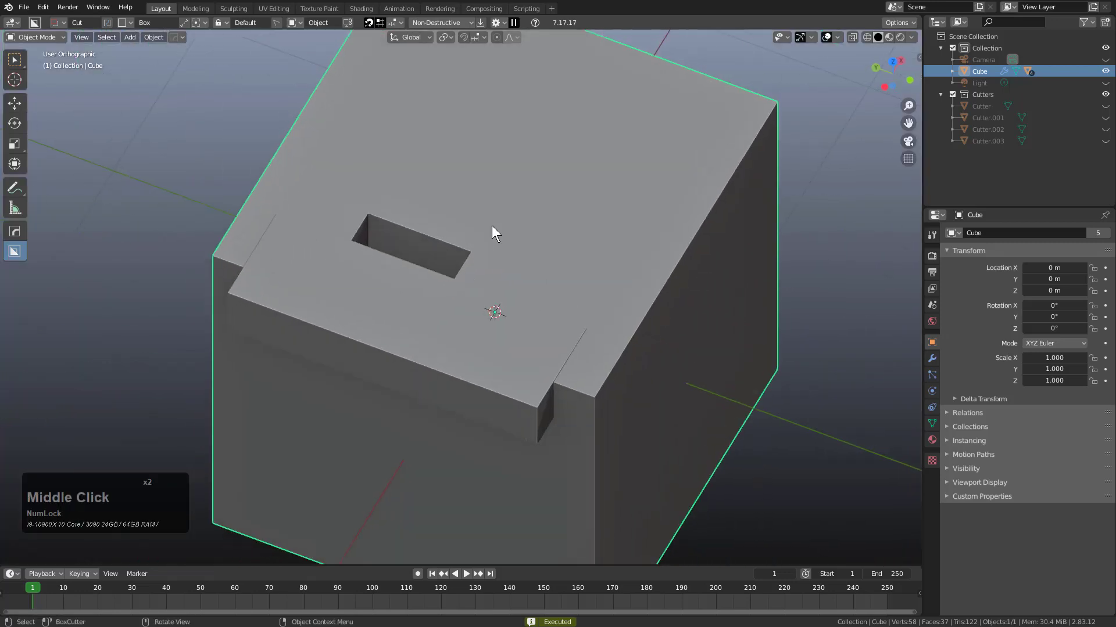
middle_drag(469, 303, 468, 295)
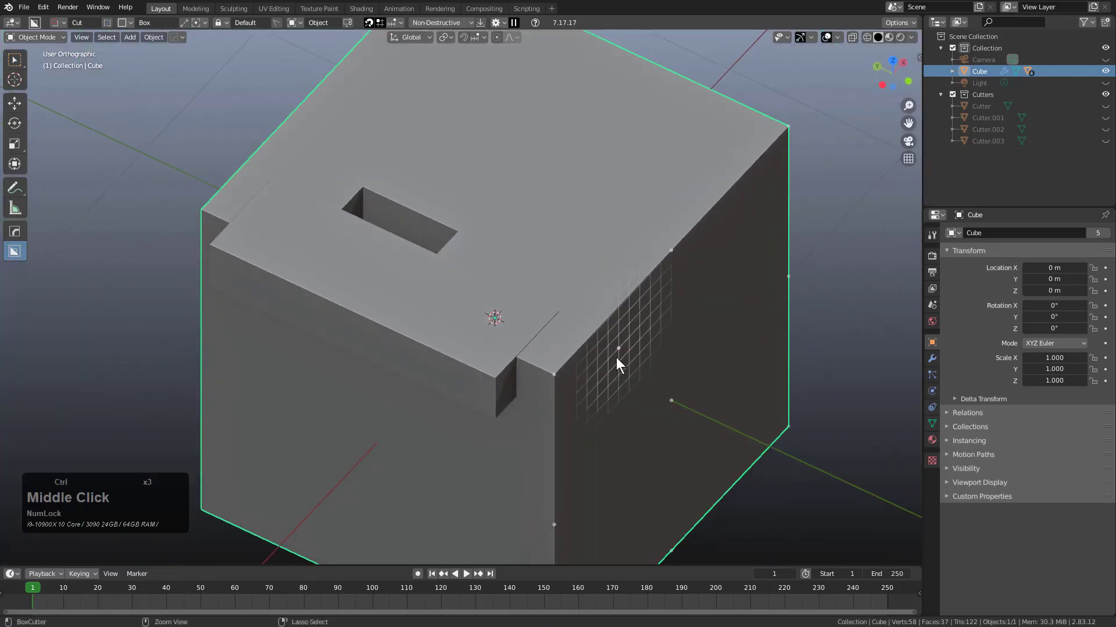
Step: Copy the cut cube, switch to Blender 2.93, delete its default cube, and paste the copied cube with its cutters
key(ctrl+c)
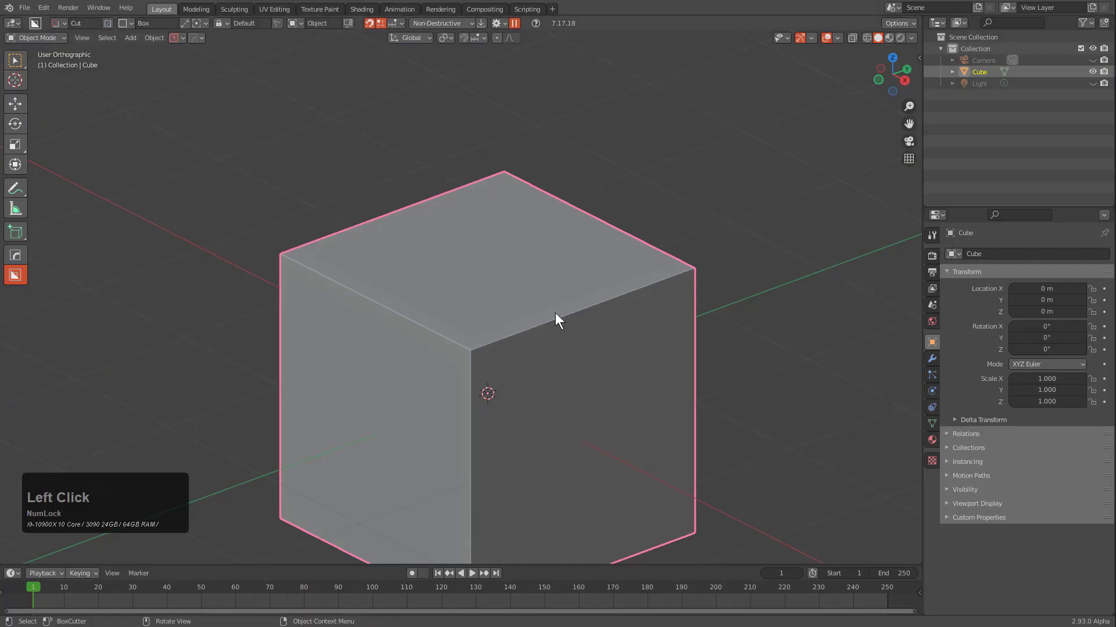
middle_click(553, 315)
key(x)
click(553, 315)
key(ctrl+v)
click(438, 336)
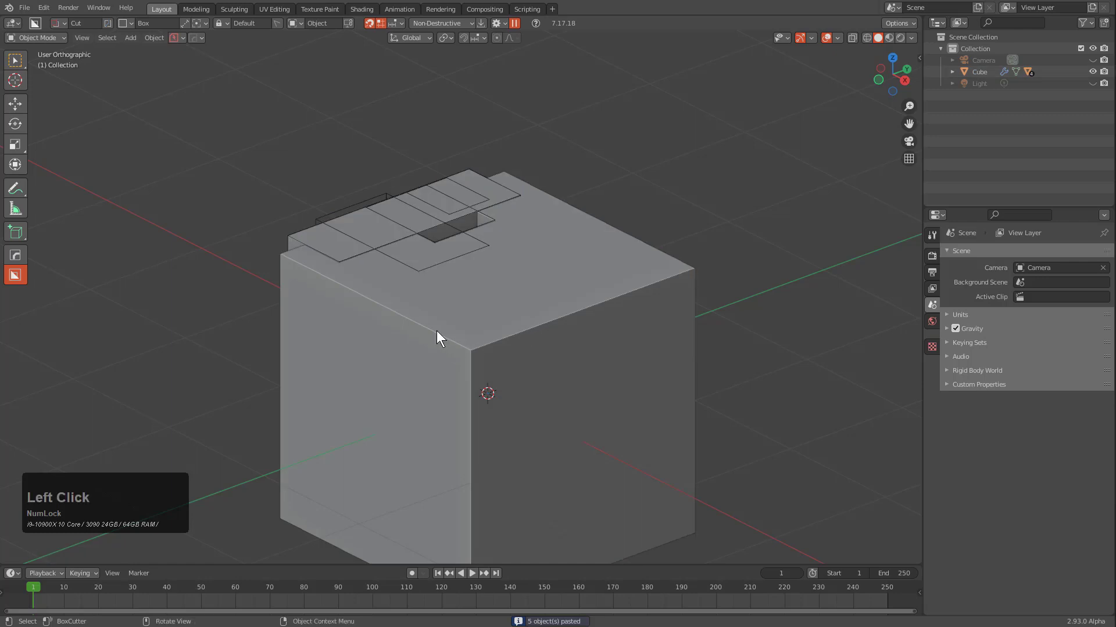
Step: Set all of the pasted cube's boolean modifiers to the Exact solver in the Bevel Helper and inspect the notches
middle_drag(438, 335, 577, 341)
scroll(577, 342, up, 3)
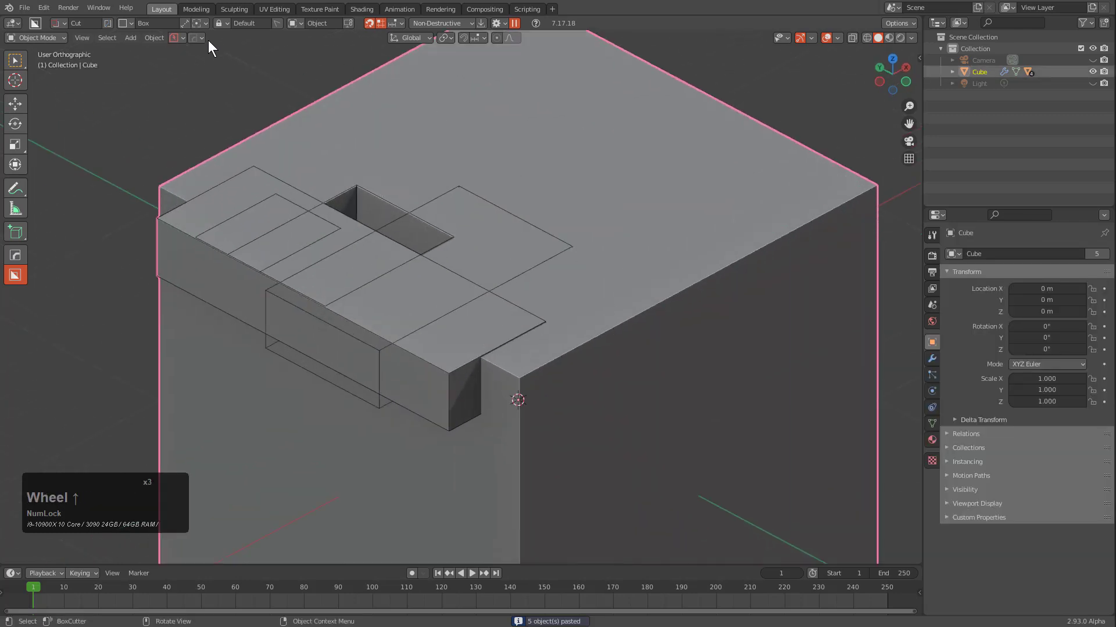
click(201, 40)
click(222, 62)
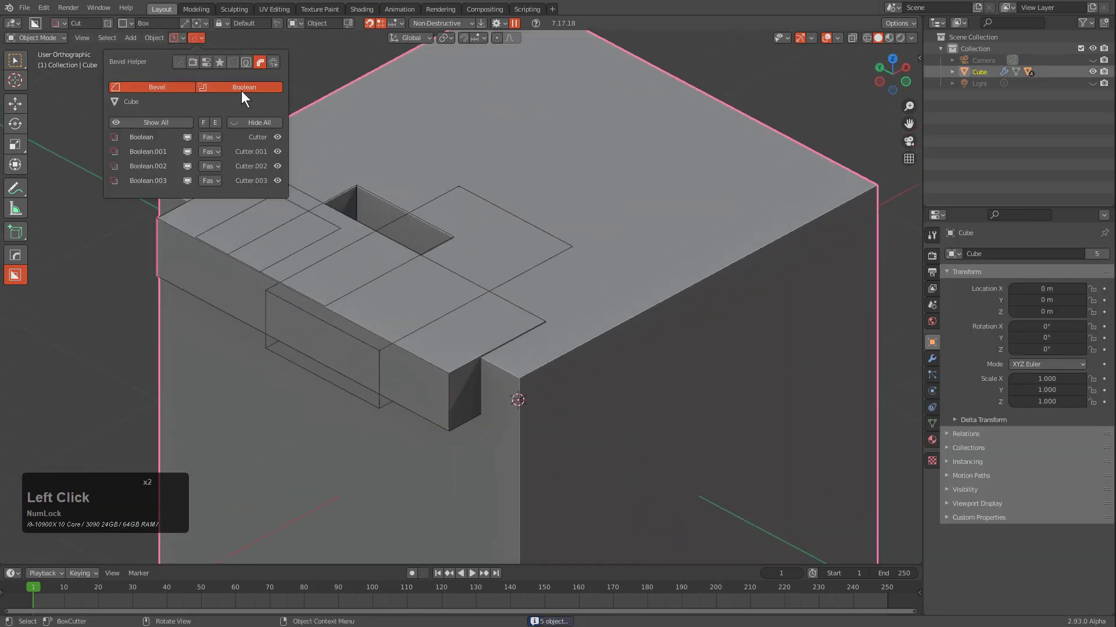
click(214, 123)
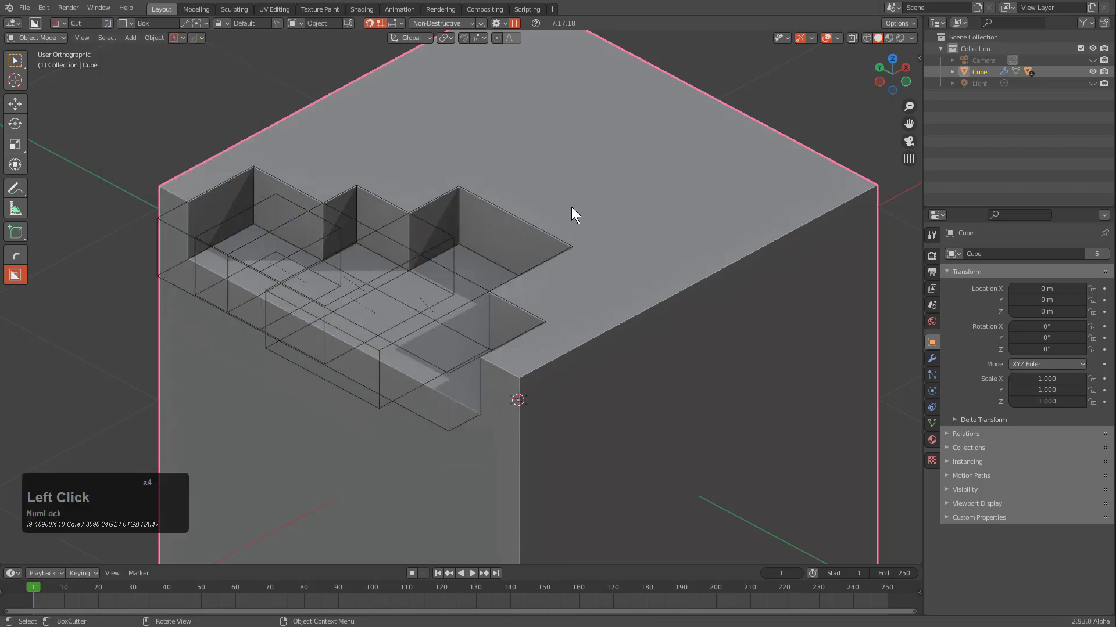
middle_drag(570, 206, 587, 244)
scroll(386, 256, down, 2)
middle_drag(385, 255, 551, 199)
scroll(542, 215, down, 1)
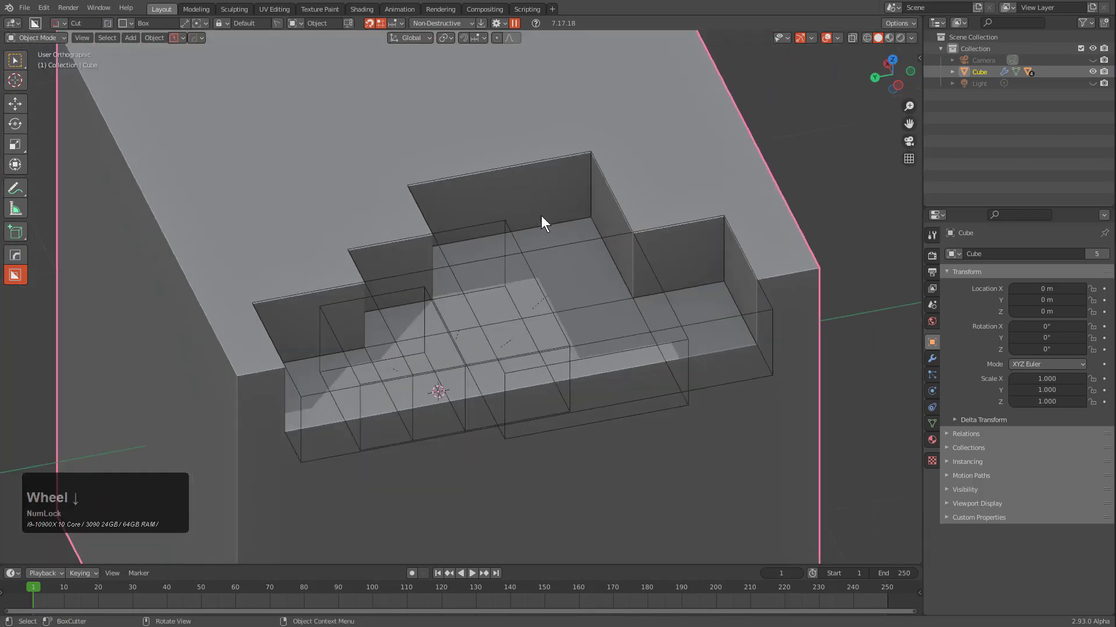
click(687, 179)
middle_drag(686, 179, 518, 266)
scroll(544, 231, down, 2)
Step: Start a new General file and open the BoxCutter snapping settings at the Increment Lock option
key(ctrl+n)
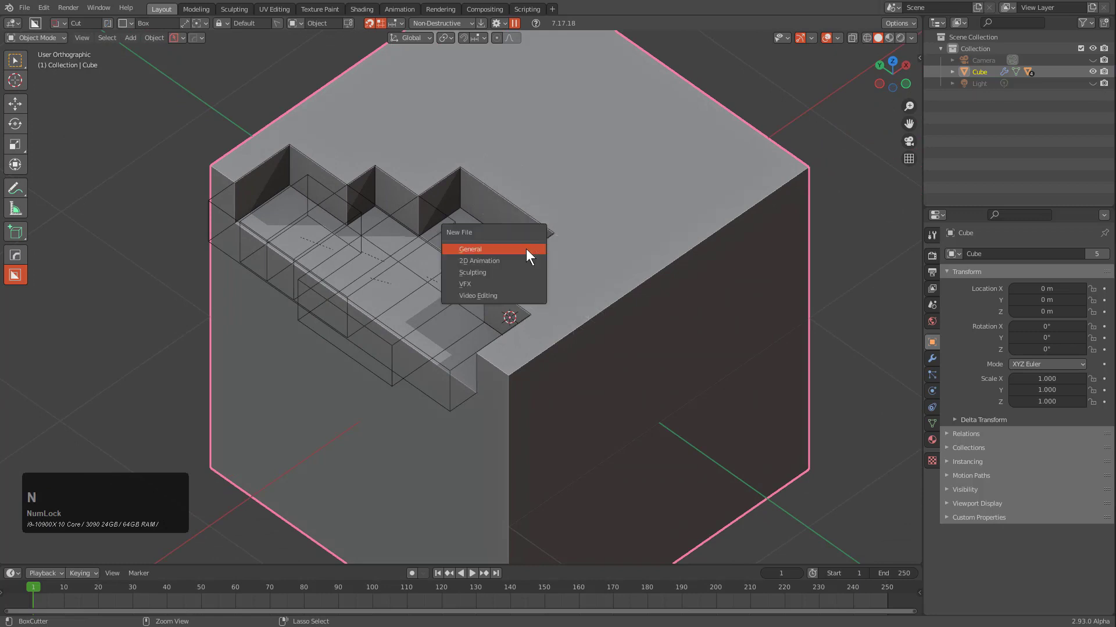
key(Return)
scroll(523, 245, down, 4)
shift+middle_drag(523, 247, 523, 227)
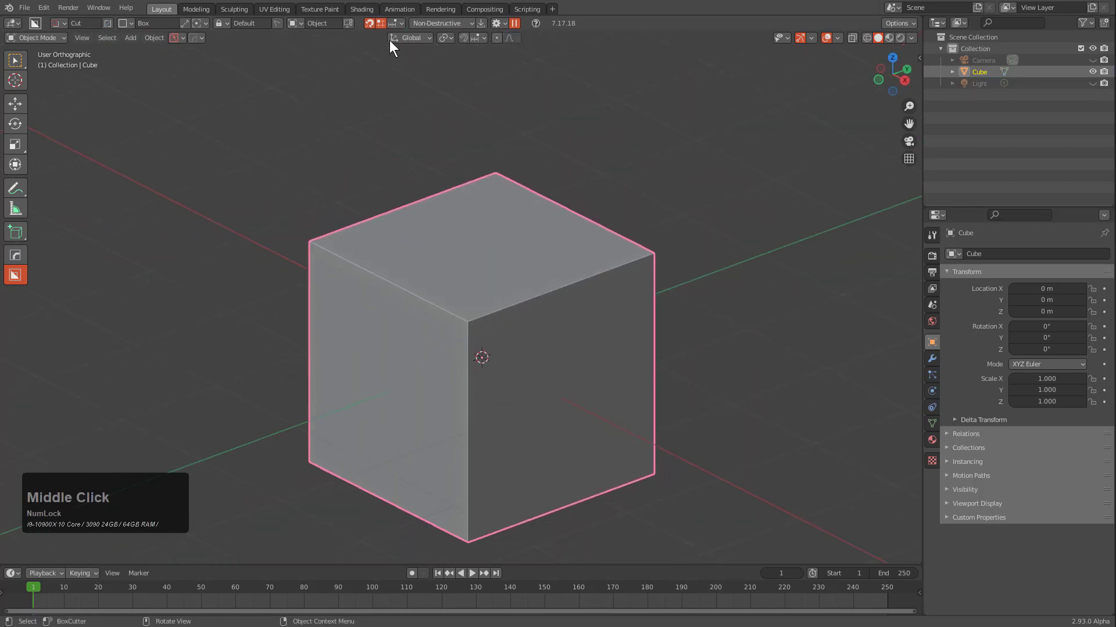
click(398, 24)
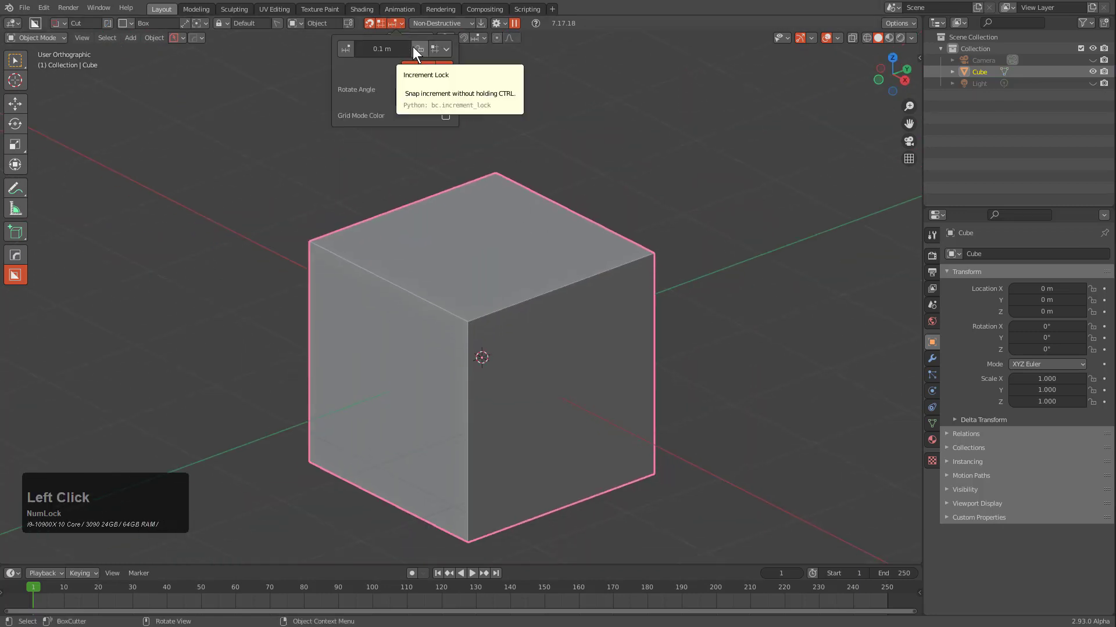
middle_drag(436, 211, 433, 273)
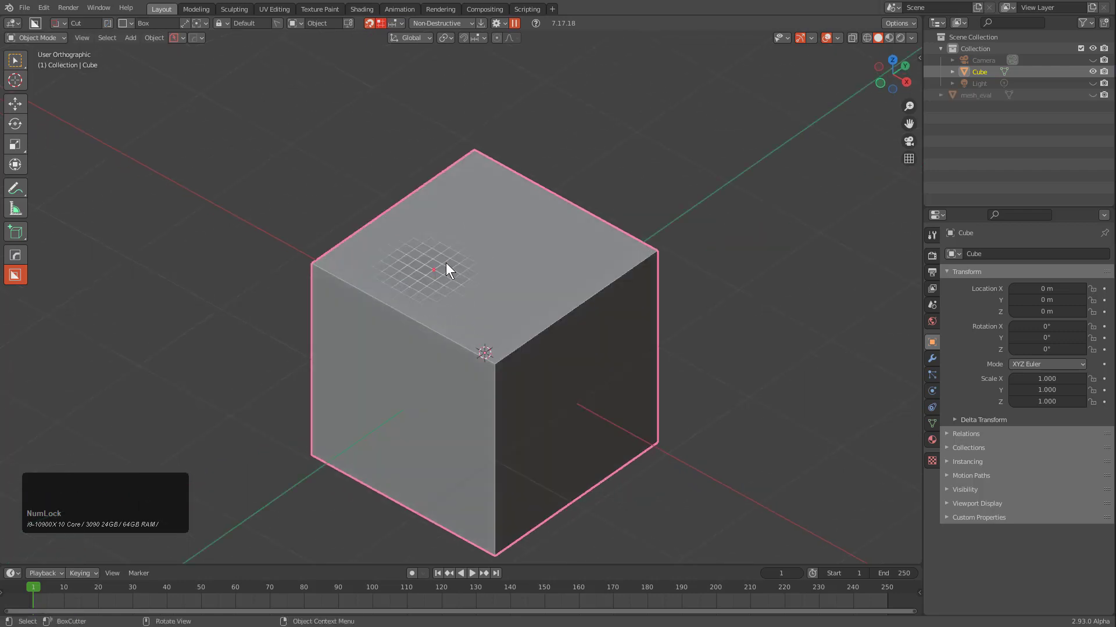
Step: Cut stepped recesses into the top of the new cube with overlapping grid-snapped boxes that run past its edges
scroll(401, 252, down, 2)
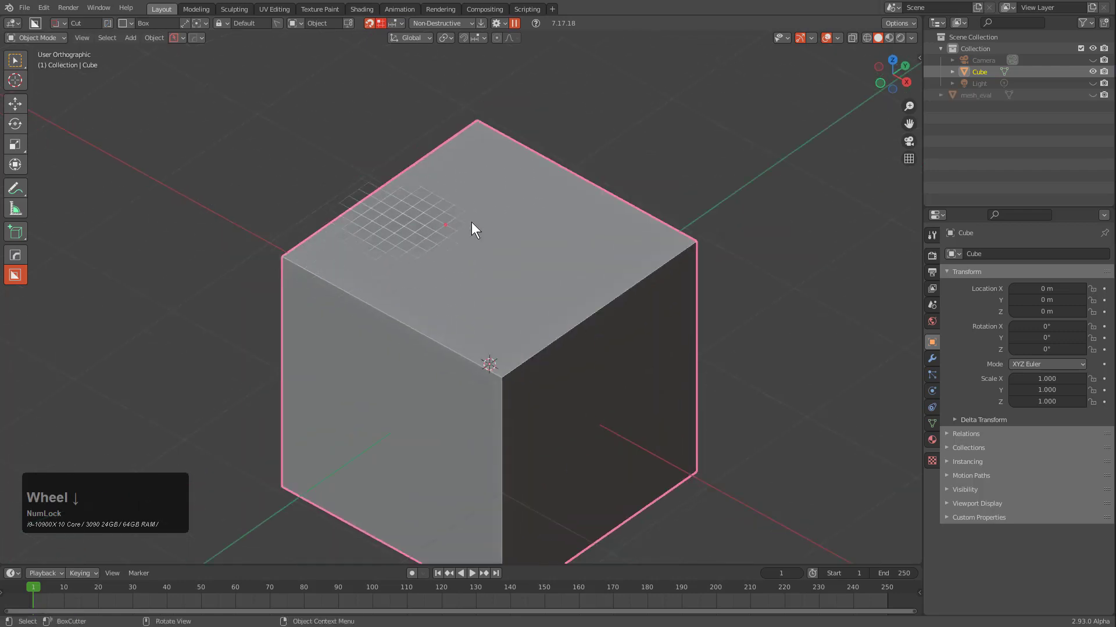
middle_drag(474, 229, 612, 259)
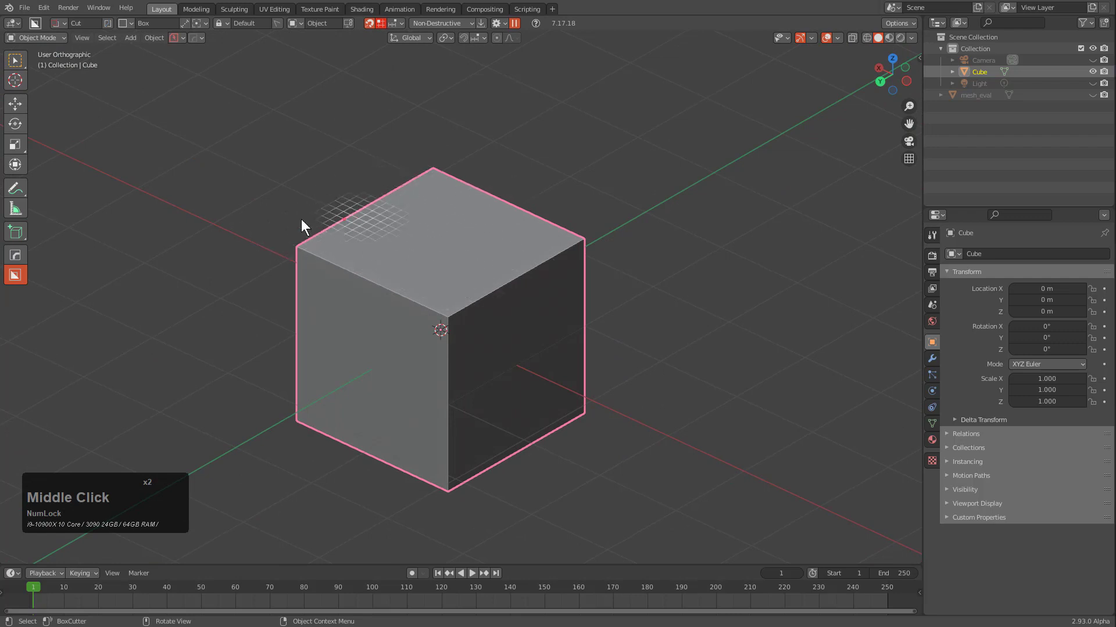
mouse_move(214, 209)
mouse_down()
mouse_move(436, 246)
mouse_move(453, 223)
mouse_move(369, 329)
mouse_move(364, 357)
mouse_move(515, 266)
mouse_move(557, 223)
mouse_move(558, 240)
mouse_up()
key(g)
click(452, 239)
click(467, 238)
click(365, 357)
click(549, 453)
Step: Cut two grid-snapped boxes down the cube's vertical corner, about 2.015 m and 2.004 m deep
mouse_move(538, 393)
middle_down()
mouse_move(437, 302)
mouse_move(525, 326)
middle_up()
scroll(529, 328, up, 2)
drag(520, 318, 703, 244)
click(674, 423)
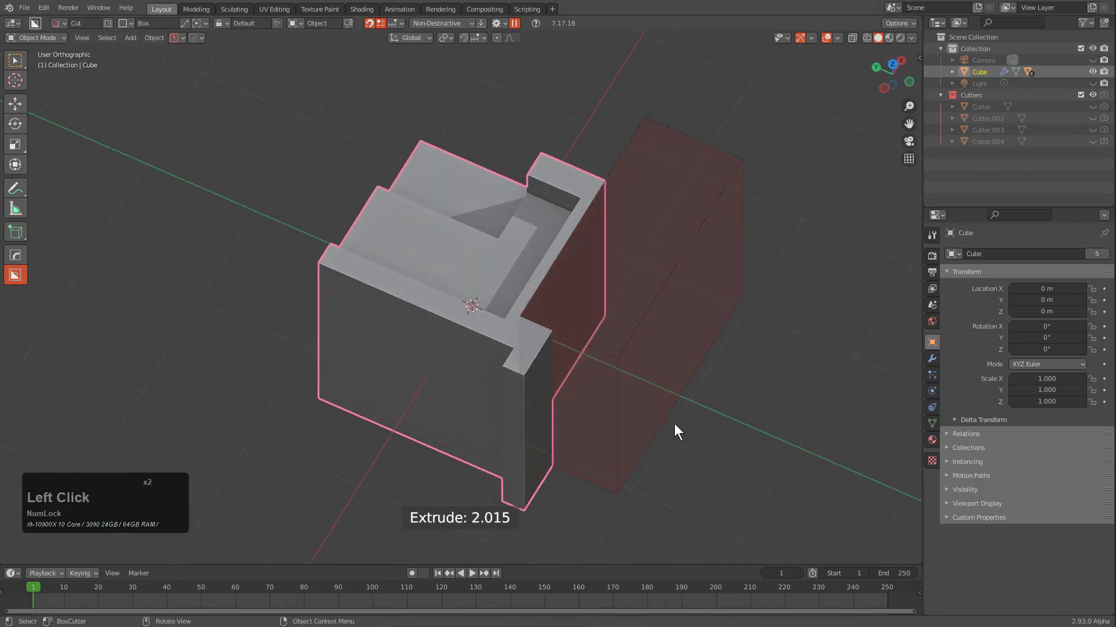
middle_drag(674, 424, 518, 349)
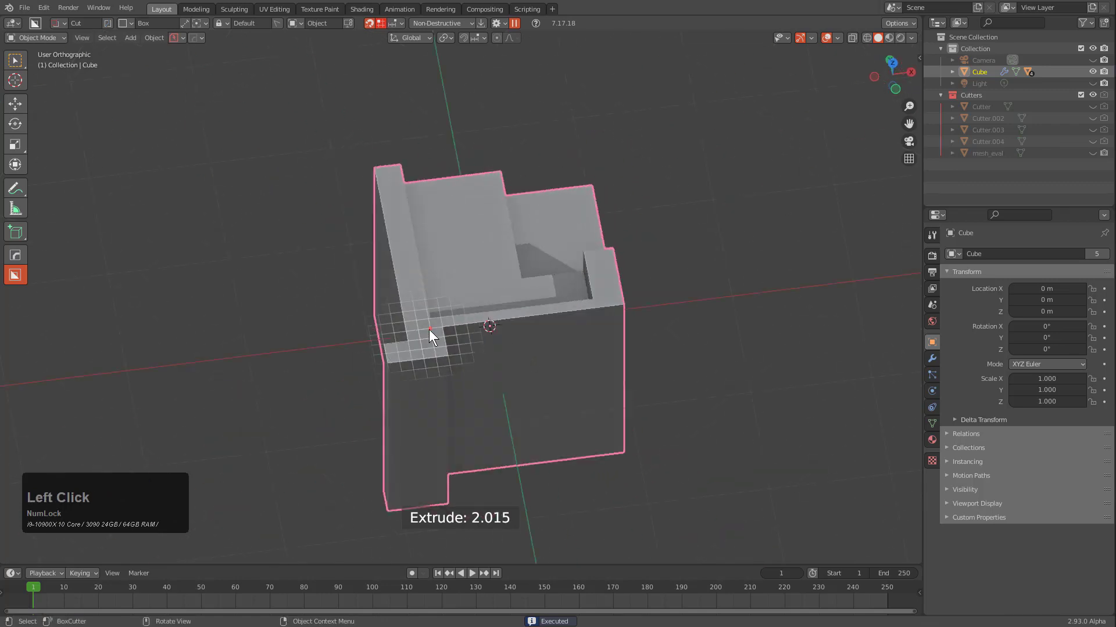
mouse_move(429, 330)
mouse_down()
mouse_move(327, 412)
mouse_move(325, 442)
mouse_up()
scroll(327, 511, down, 3)
click(361, 505)
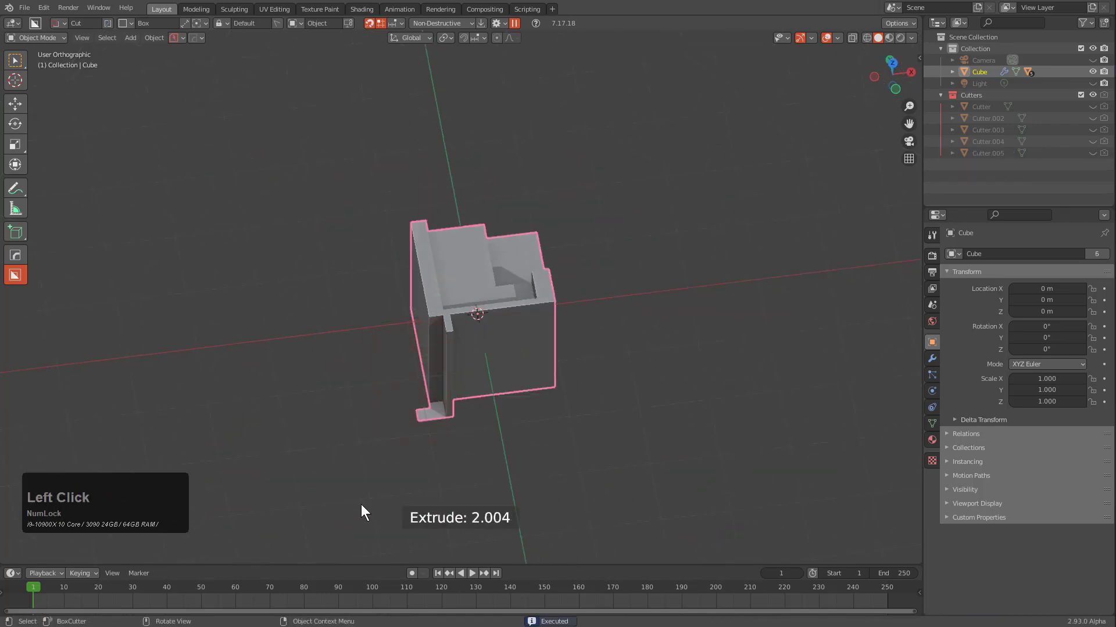
Step: Cut a 1.715 m grid-snapped box across the side face, and a 1.815 m one along that face's lower edge
scroll(419, 380, up, 3)
mouse_move(420, 379)
middle_down()
mouse_move(461, 373)
mouse_move(489, 338)
middle_up()
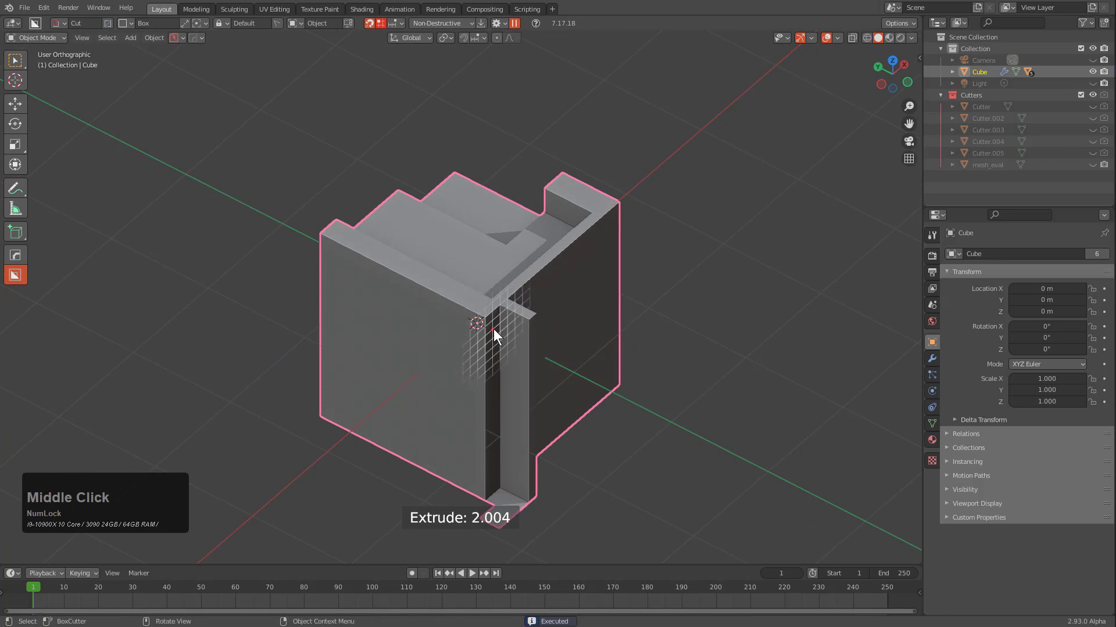
drag(494, 329, 447, 492)
click(215, 334)
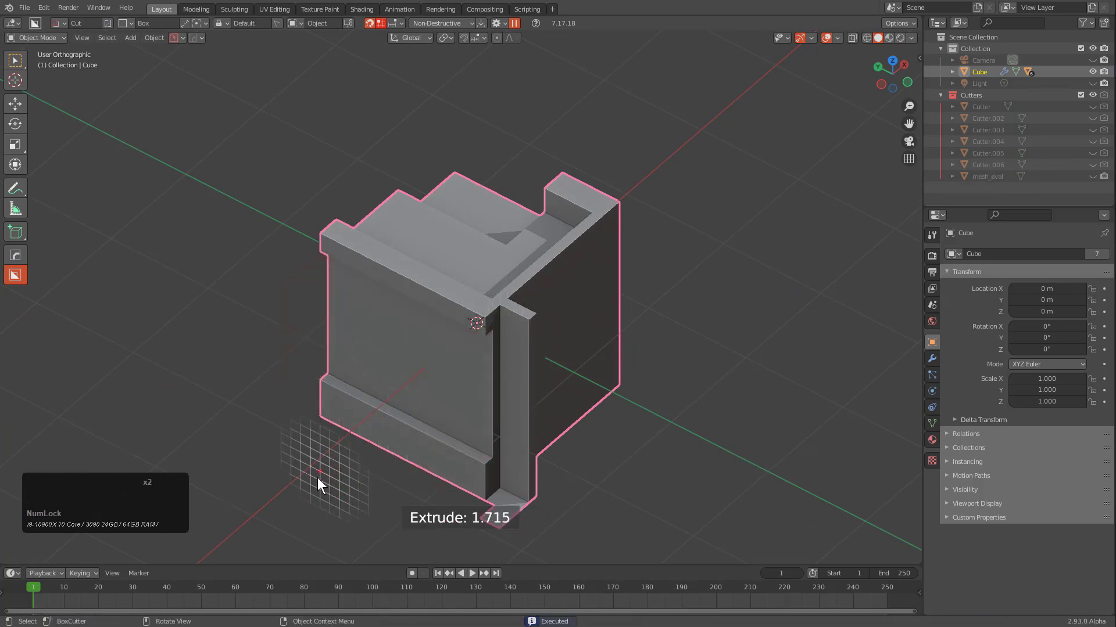
mouse_move(172, 501)
mouse_down()
mouse_move(380, 455)
mouse_move(479, 471)
mouse_up()
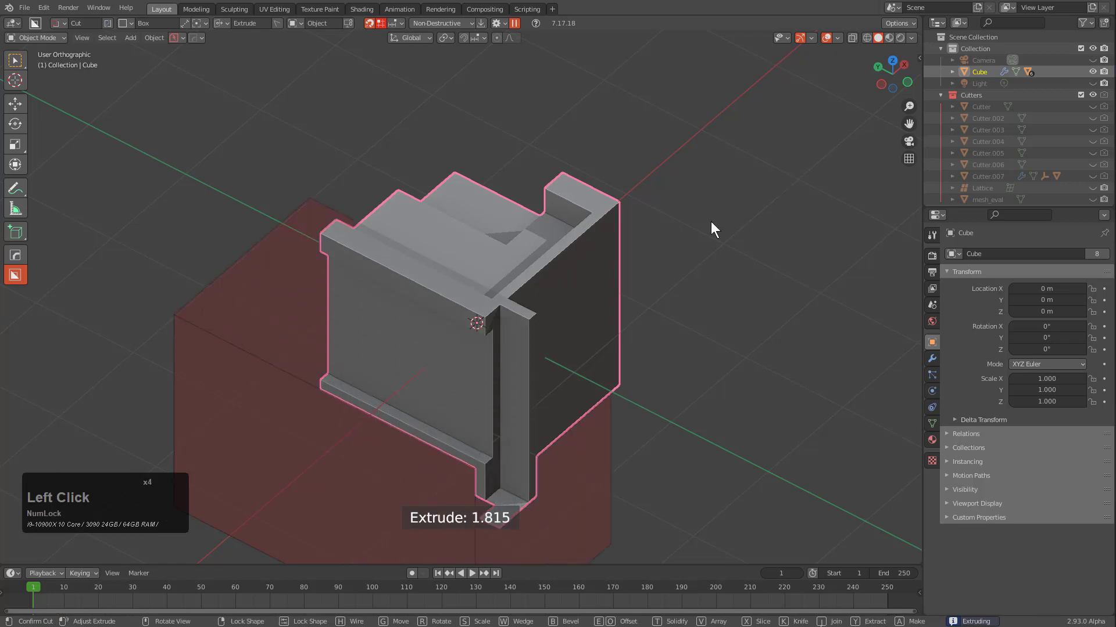
click(710, 222)
Step: Draw a grid-snapped box on the adjoining side and extrude it about 0.372 m to cut an opening into the recess
middle_drag(711, 222, 488, 385)
middle_drag(746, 301, 625, 361)
scroll(625, 361, down, 2)
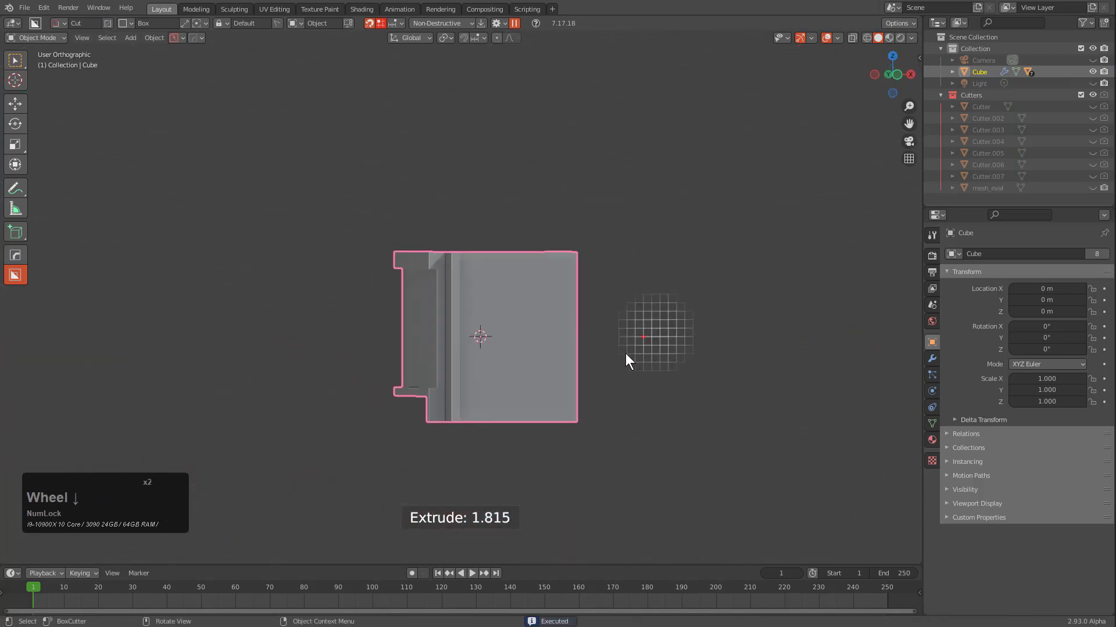
mouse_move(735, 541)
mouse_down()
mouse_move(678, 469)
mouse_move(462, 261)
mouse_move(472, 261)
mouse_up()
mouse_move(478, 258)
middle_down()
mouse_move(389, 342)
mouse_move(455, 318)
middle_up()
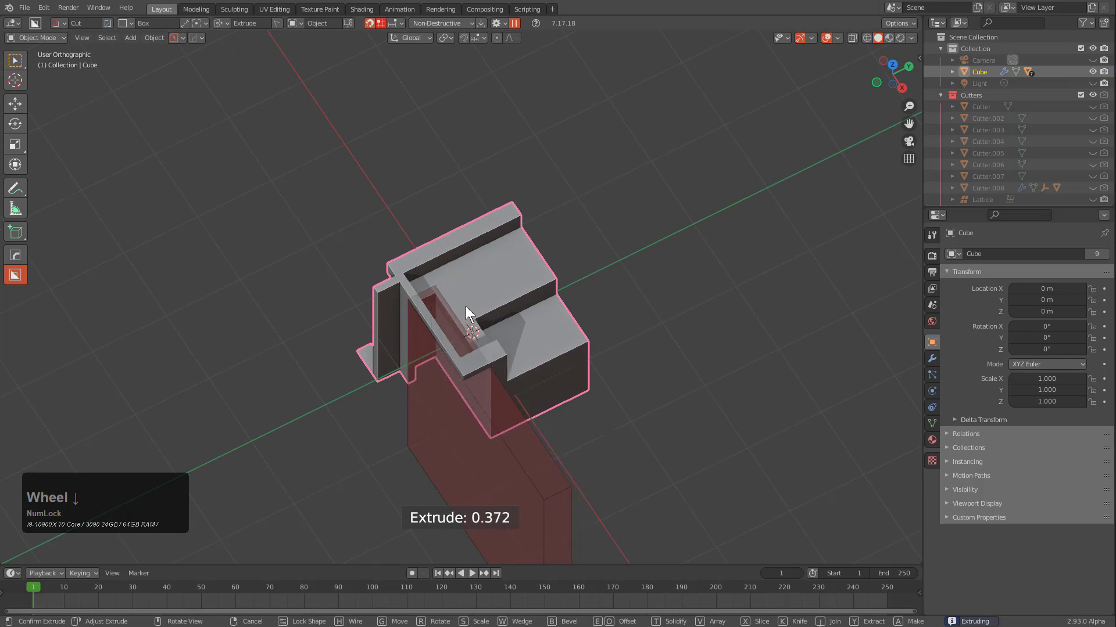
click(465, 306)
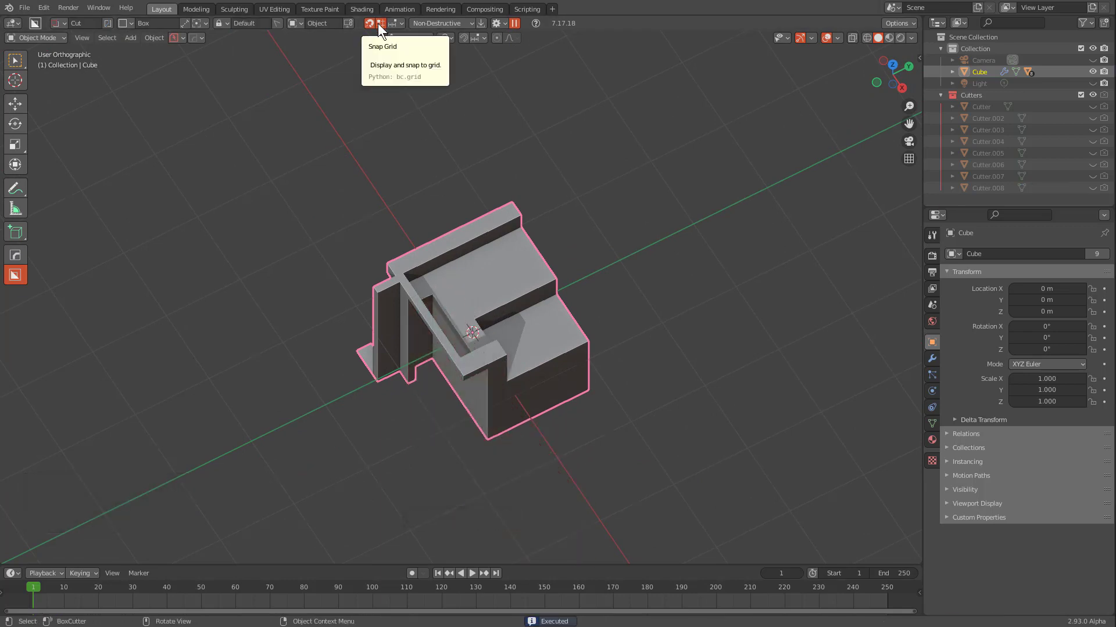
Step: Examine how the snap grid aligns to the different faces of the cut cube
key(ctrl)
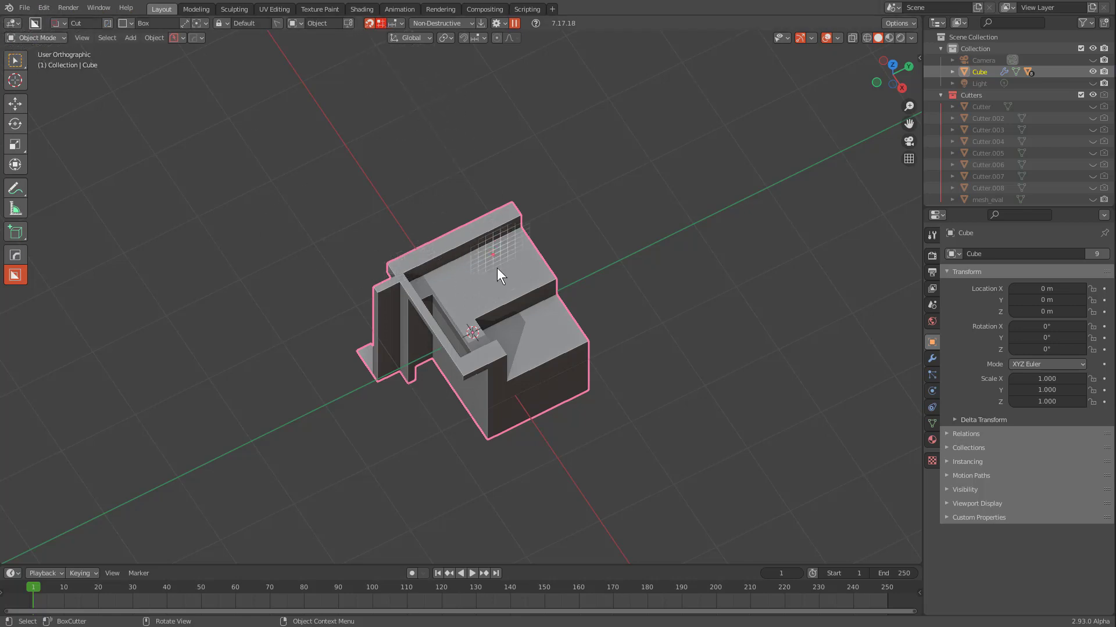
middle_drag(515, 316, 411, 349)
scroll(463, 295, up, 1)
scroll(451, 315, up, 2)
scroll(450, 317, up, 1)
scroll(374, 335, down, 1)
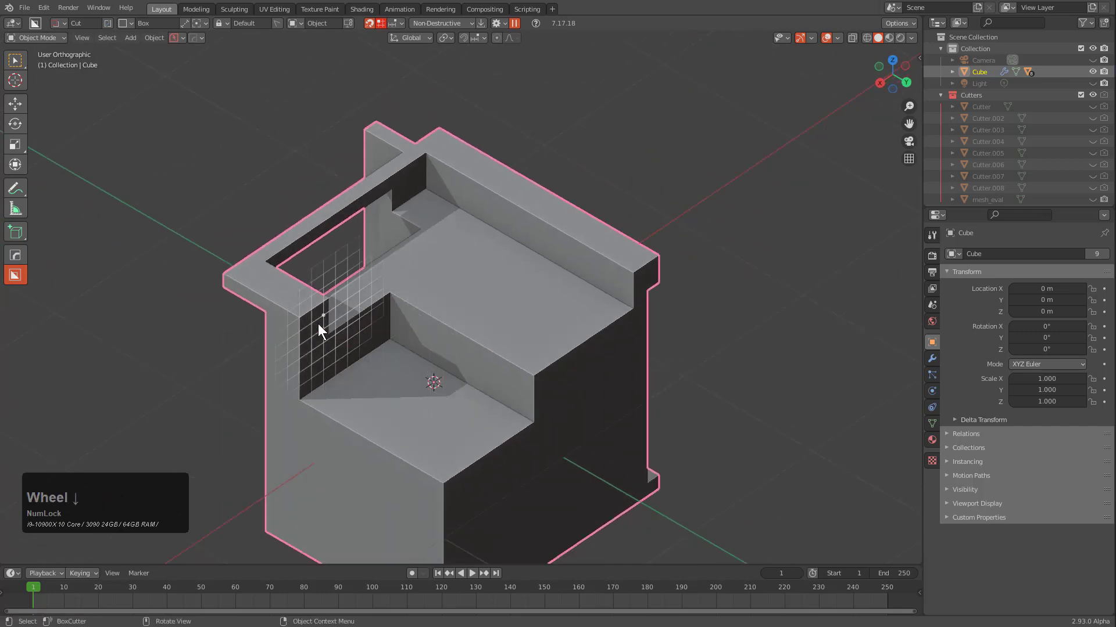
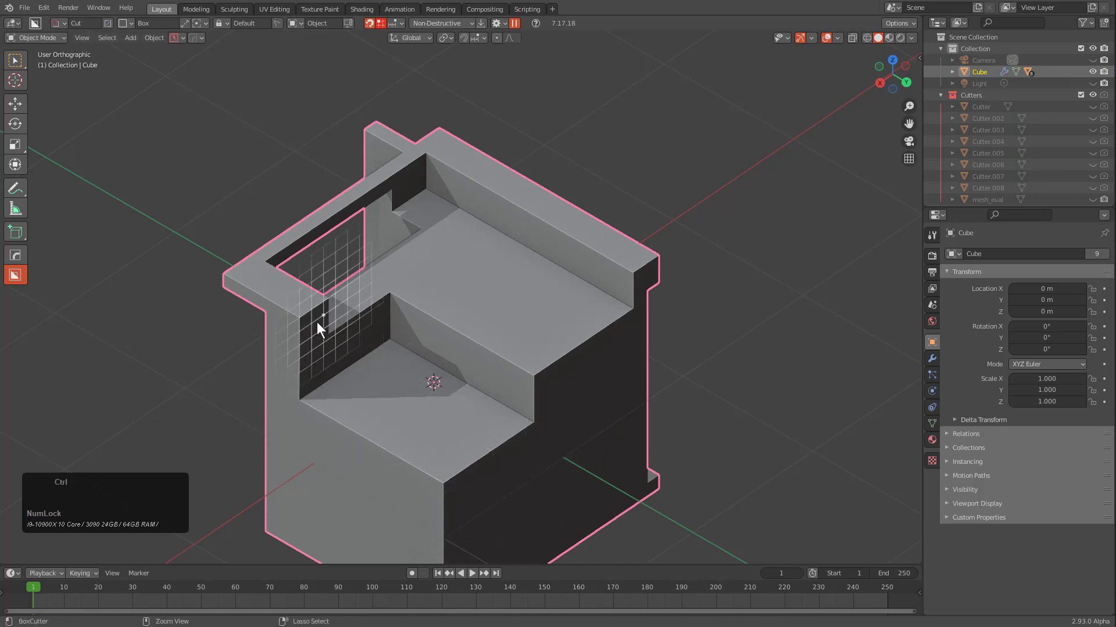
key(ctrl)
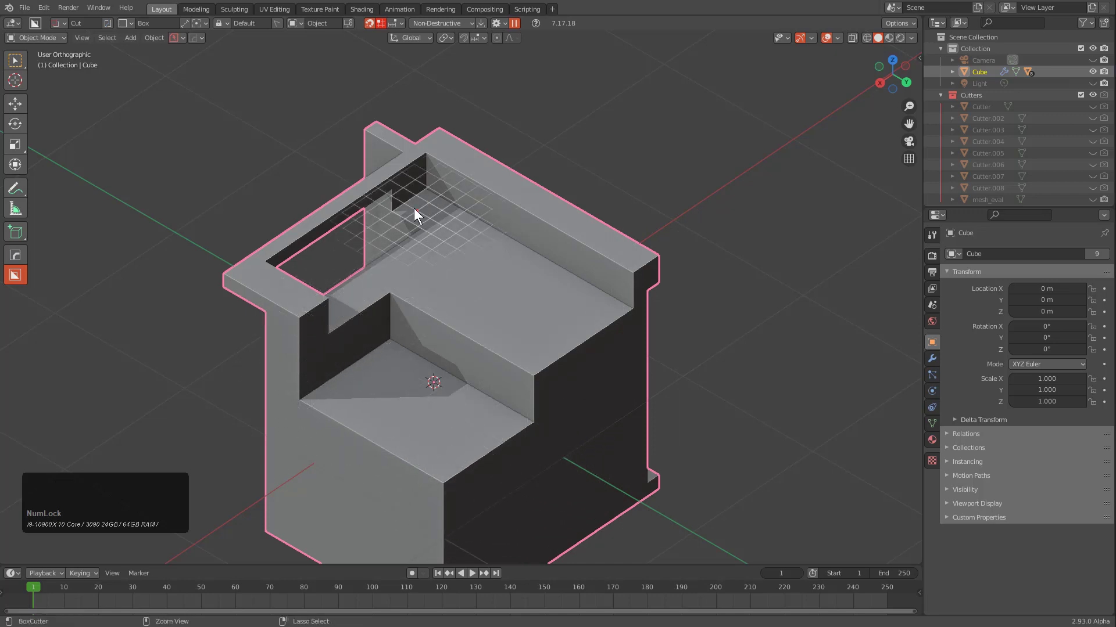
key(ctrl)
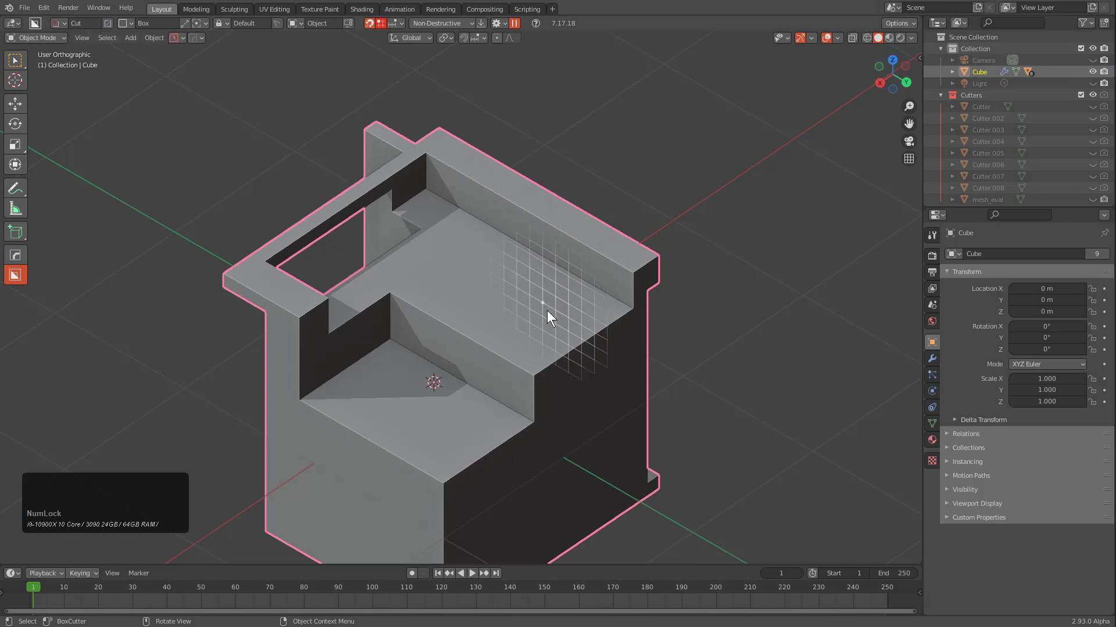
key(ctrl)
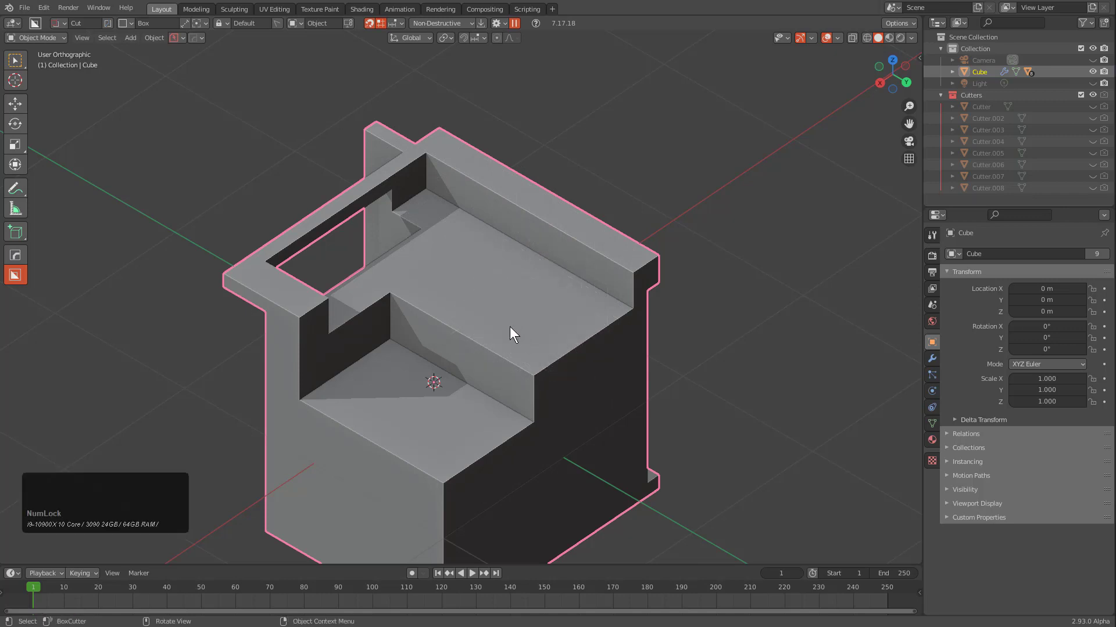
Step: Apply the cube's Visual Geometry to Mesh, enter vertex editing, and select the inner corner vertex of the raised step
middle_drag(465, 296, 510, 296)
key(ctrl+a)
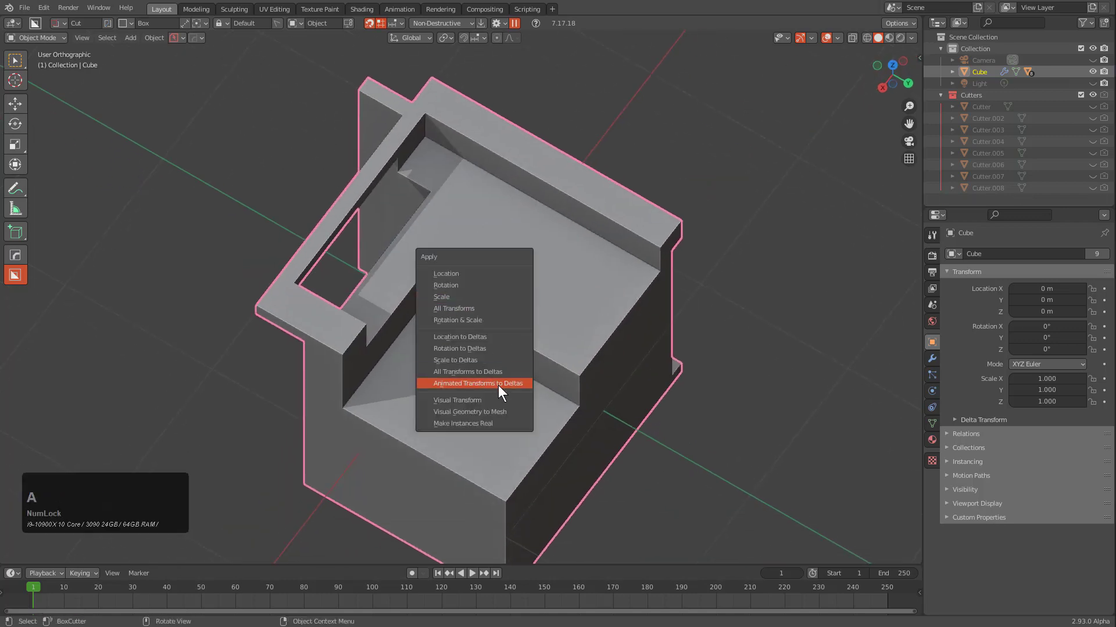
click(497, 410)
scroll(513, 353, up, 2)
scroll(514, 354, up, 1)
key(1)
click(410, 277)
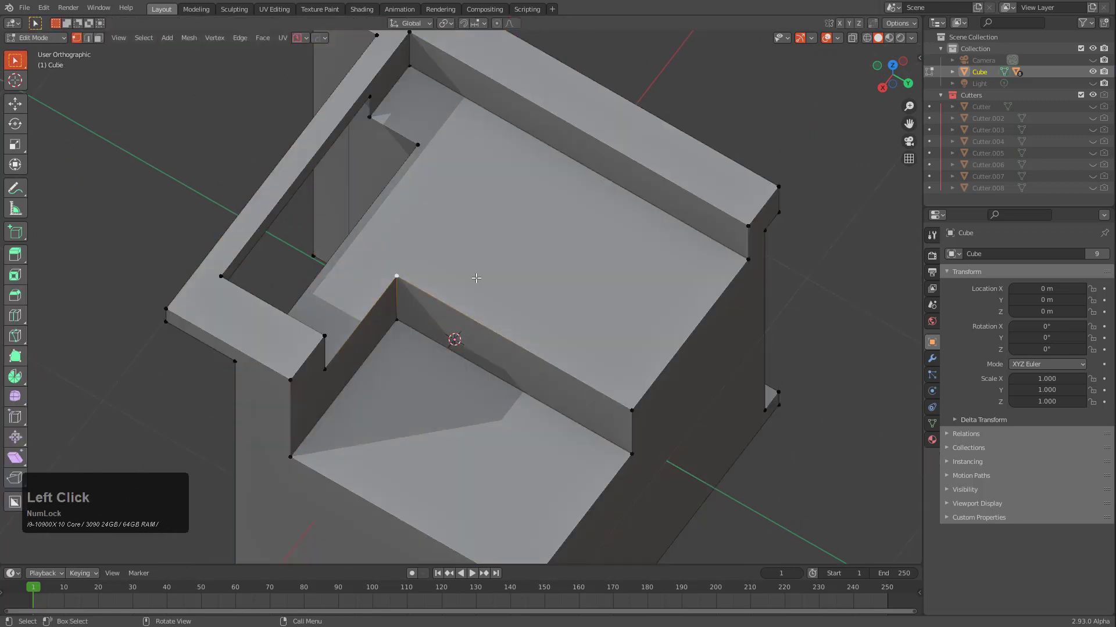
Step: Connect the inner step corner vertex to the recess's far corner vertex with an edge, and return to Object Mode
shift+click(745, 256)
key(j)
key(Tab)
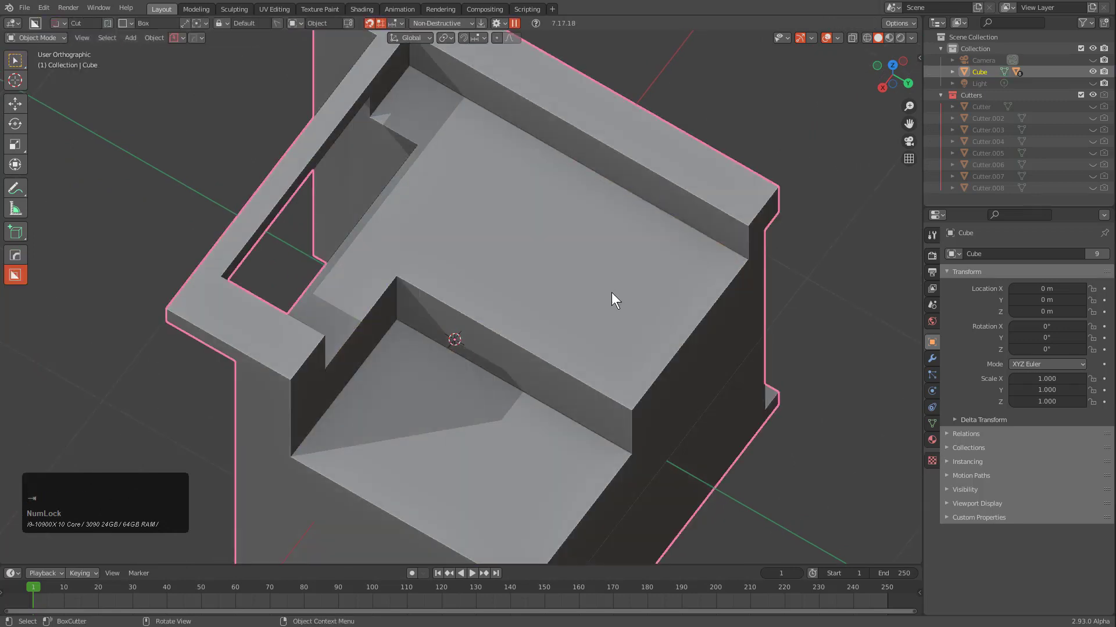
Step: Set the BoxCutter orientation to Object with Nearest Edge alignment
key(ctrl)
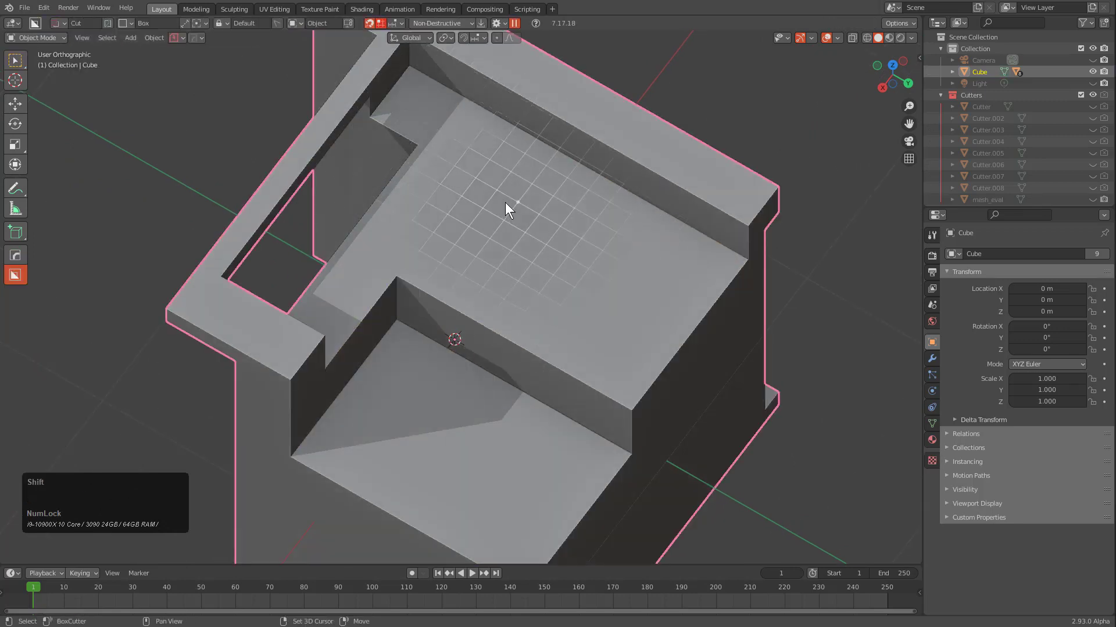
key(v)
click(529, 221)
click(522, 246)
scroll(567, 224, down, 2)
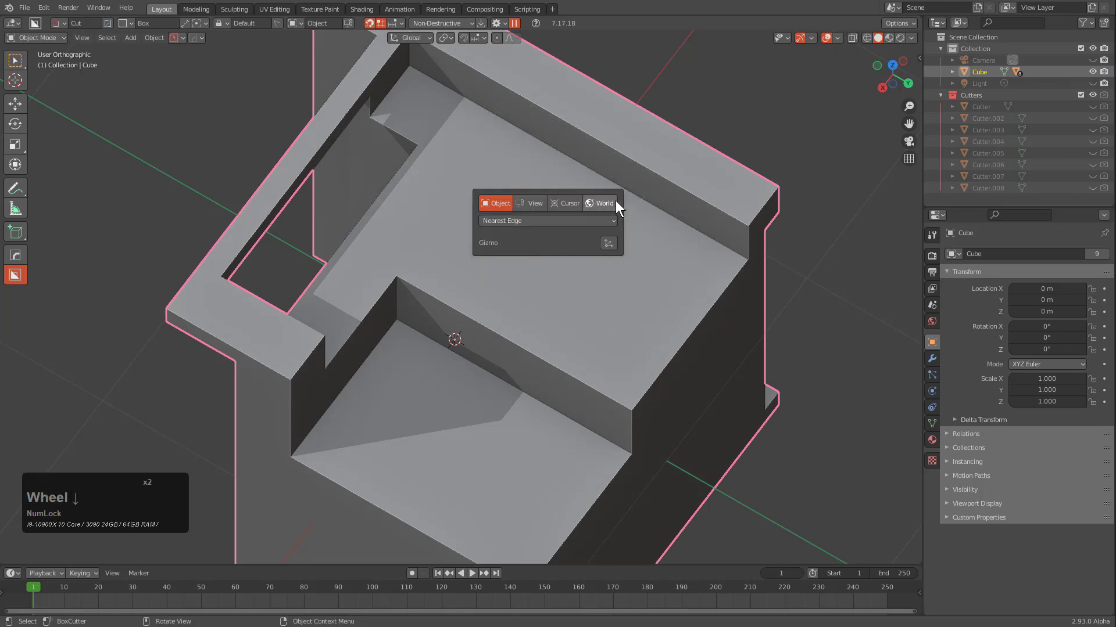
Step: Cut a grid-snapped box, aligned to the new edge, across the raised step and chamfer its corners with a single-segment bevel
key(ctrl)
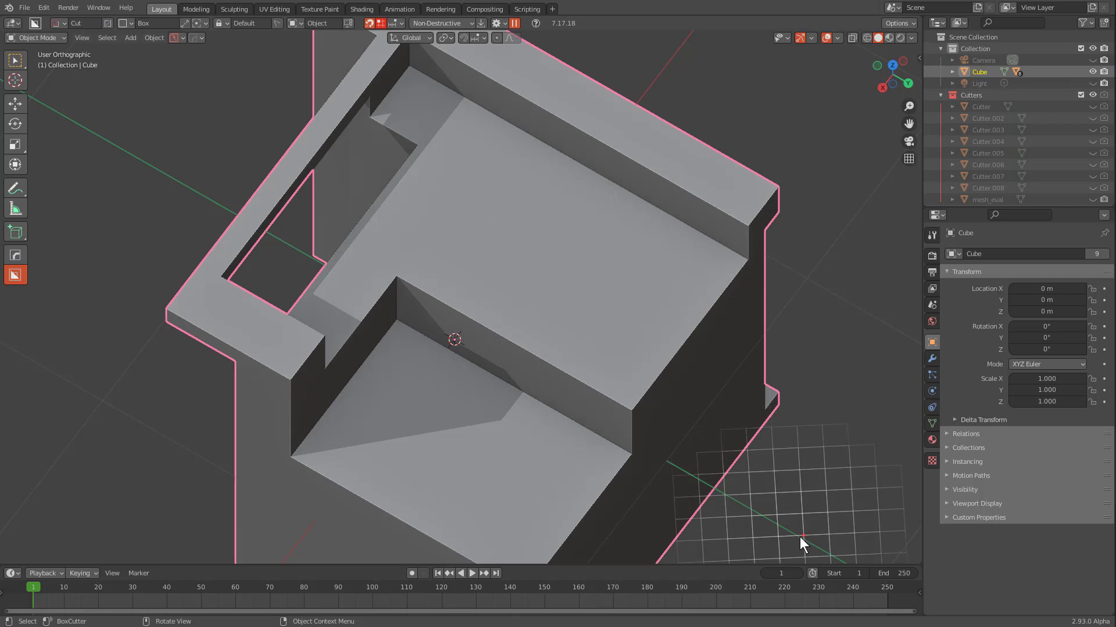
mouse_move(800, 538)
mouse_down()
mouse_move(571, 355)
mouse_move(522, 262)
mouse_move(521, 273)
mouse_move(508, 210)
mouse_move(480, 185)
mouse_up()
key(b)
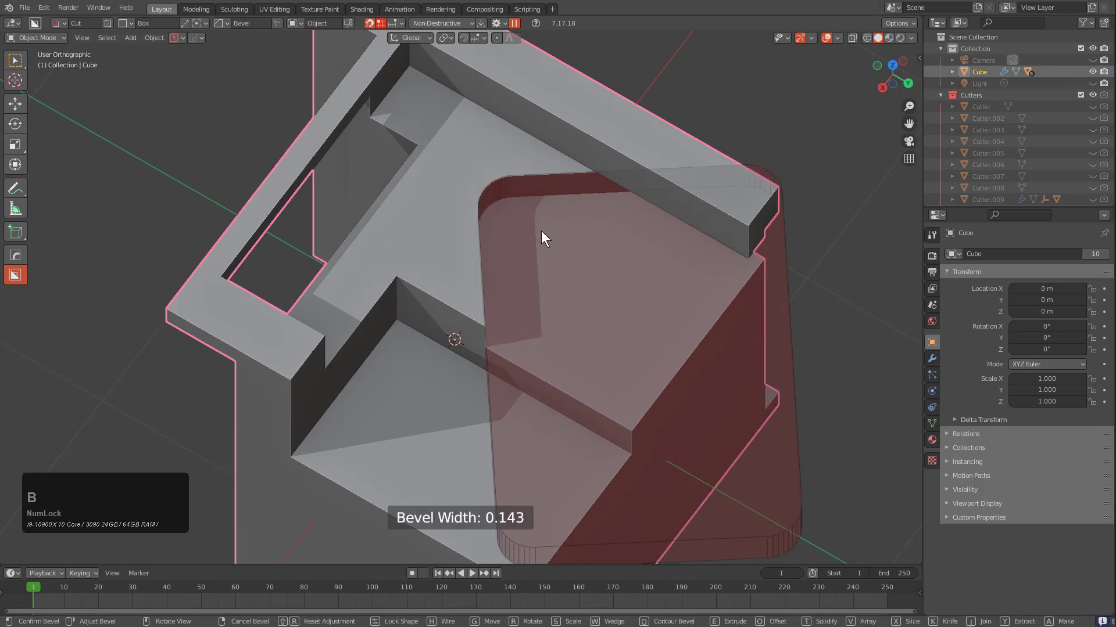
scroll(542, 235, down, 8)
click(538, 224)
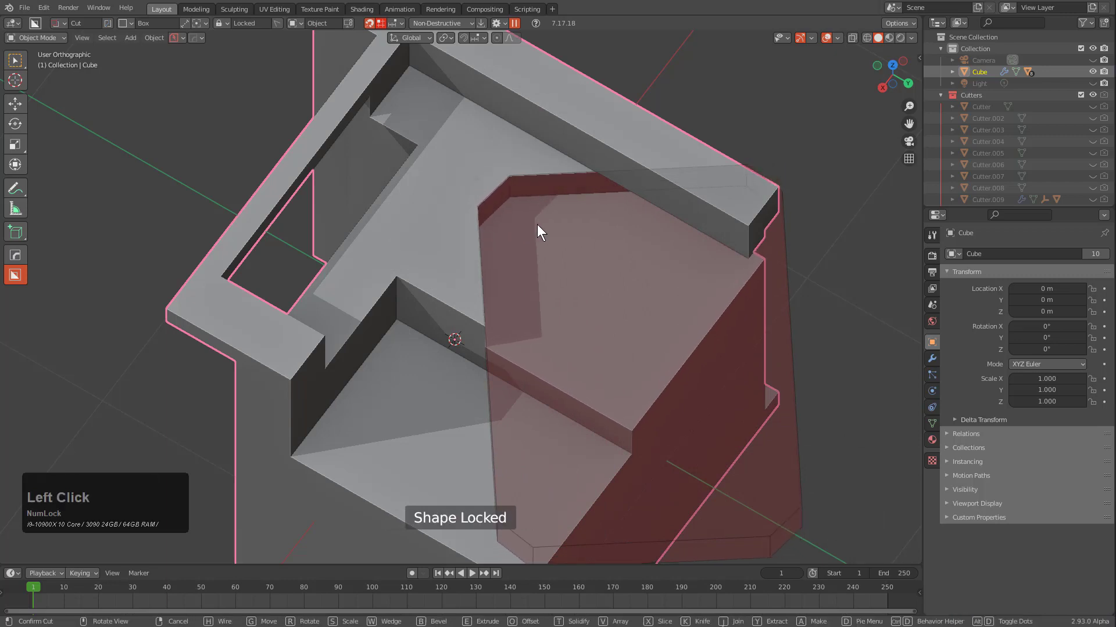
click(565, 181)
scroll(462, 225, down, 1)
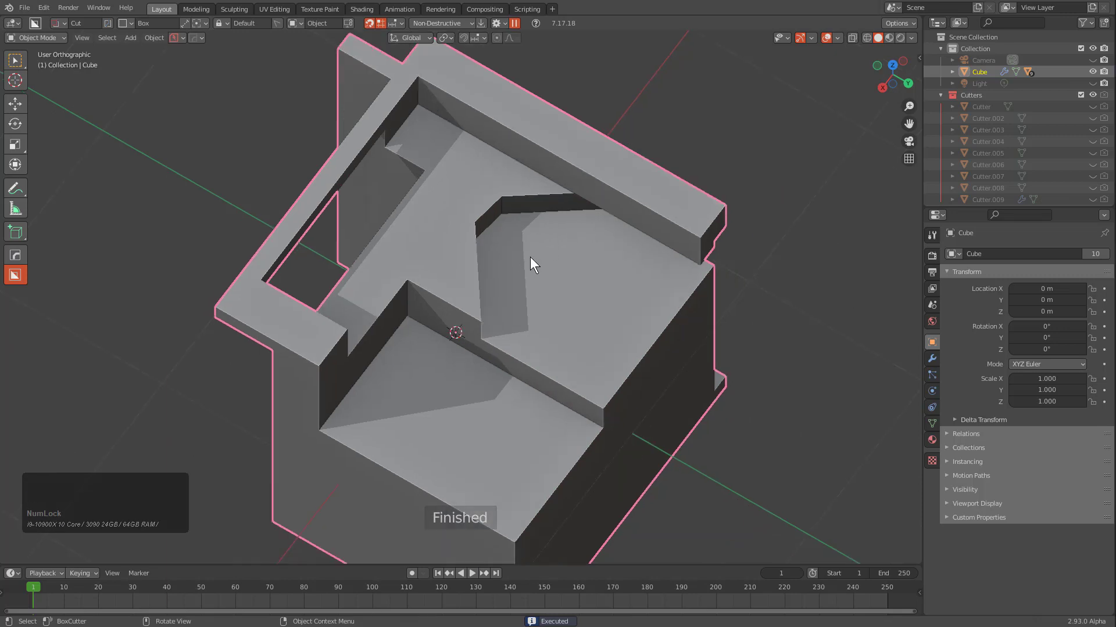
Step: Set the BoxCutter shape to Ngon for cutting the cube's large flat side
middle_drag(518, 257, 487, 261)
scroll(483, 232, down, 2)
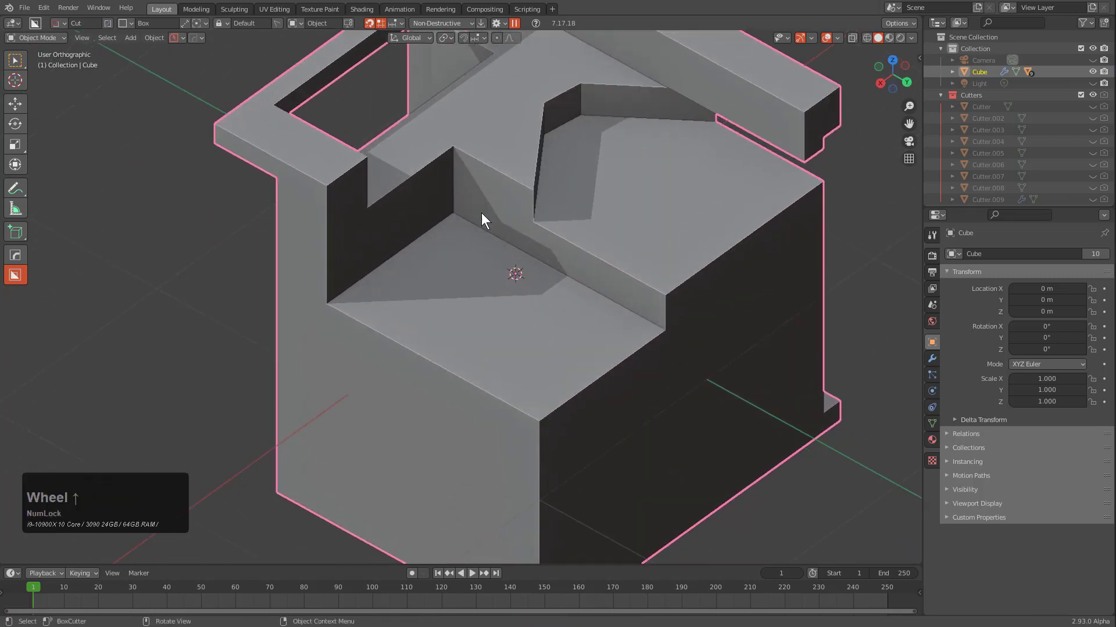
scroll(512, 220, down, 1)
scroll(546, 275, down, 2)
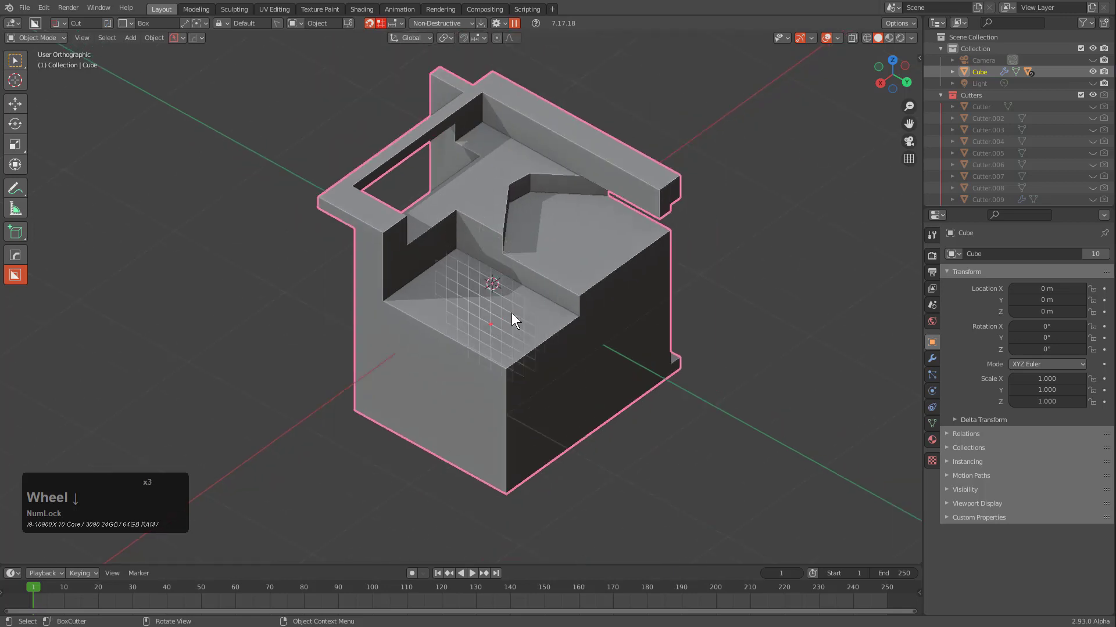
middle_drag(512, 313, 497, 223)
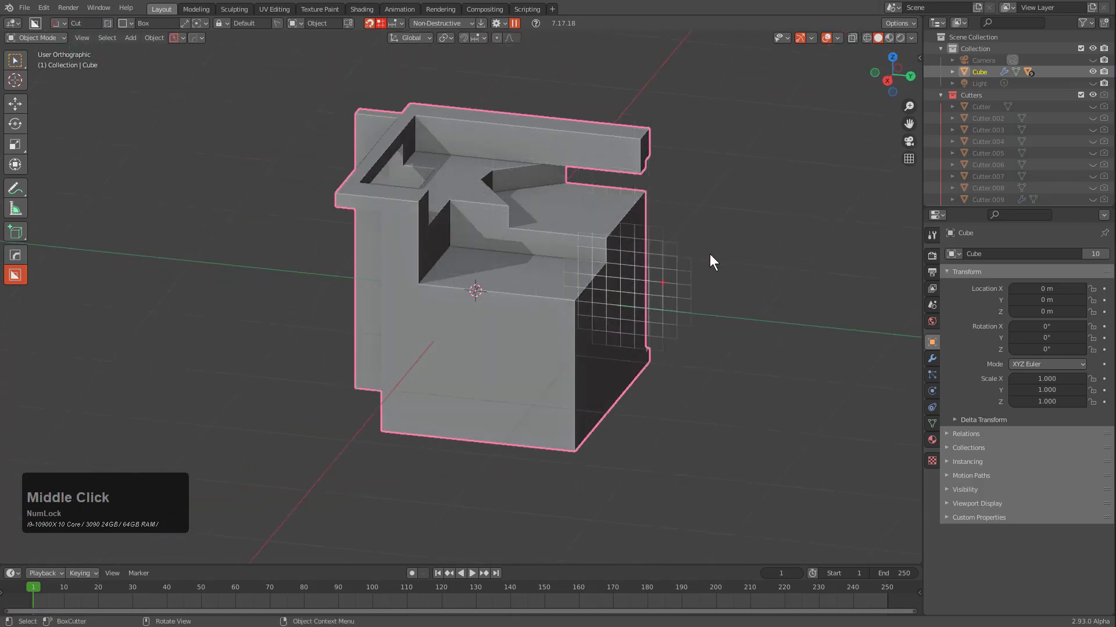
middle_click(512, 322)
middle_drag(504, 328, 536, 316)
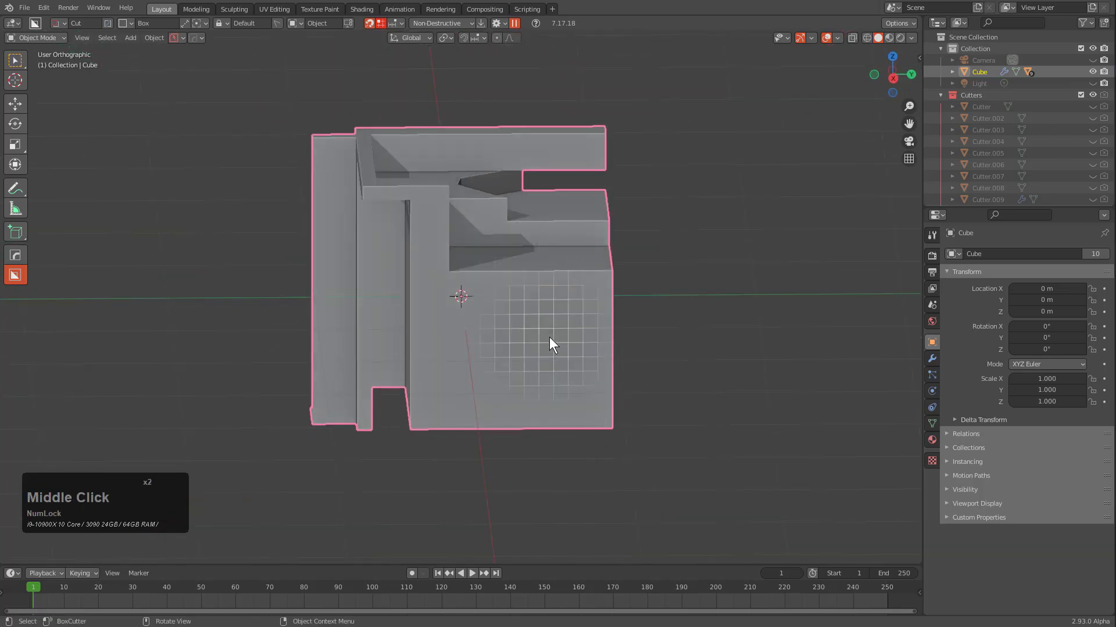
key(d)
click(521, 398)
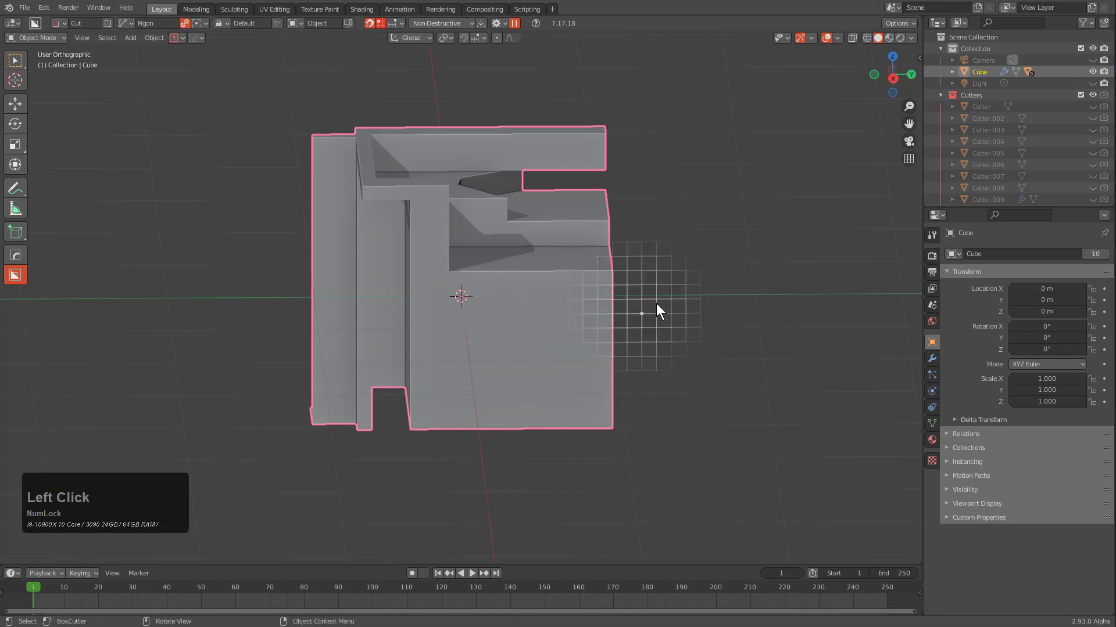
Step: Draw the first part of a grid-snapped Ngon, starting outside the cube and notching down its vertical edge to the lower corner
drag(774, 172, 702, 163)
click(702, 162)
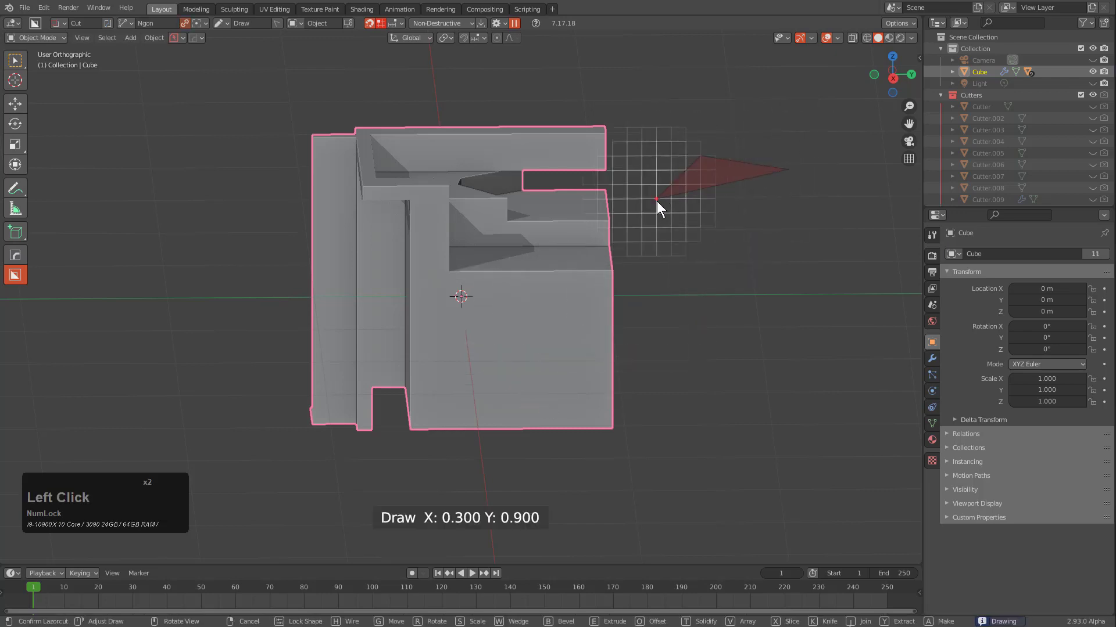
click(656, 202)
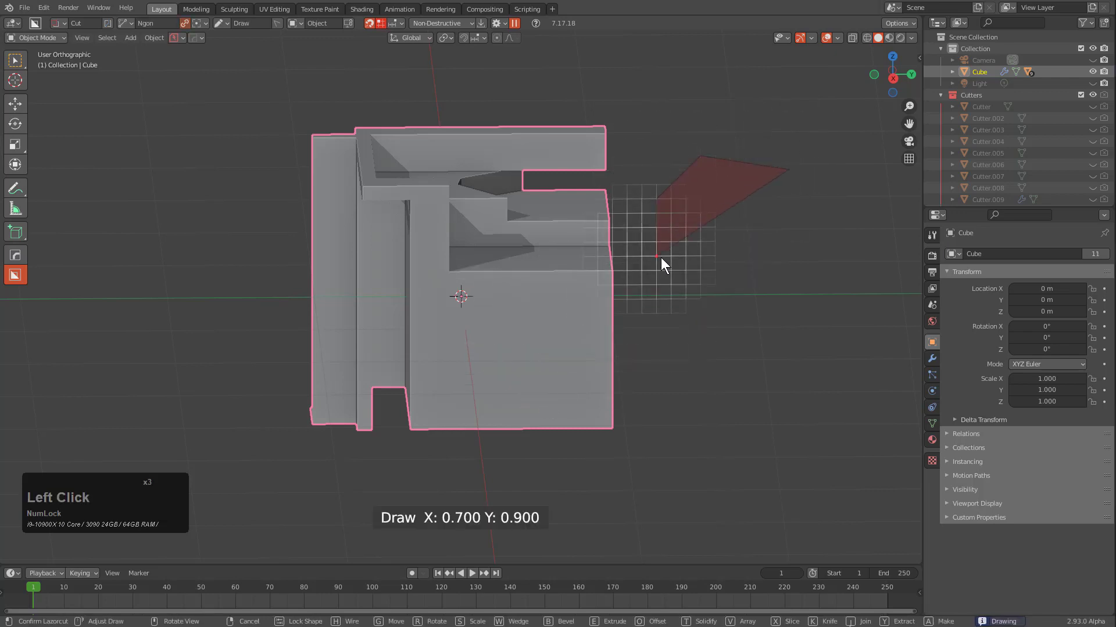
click(597, 301)
click(596, 345)
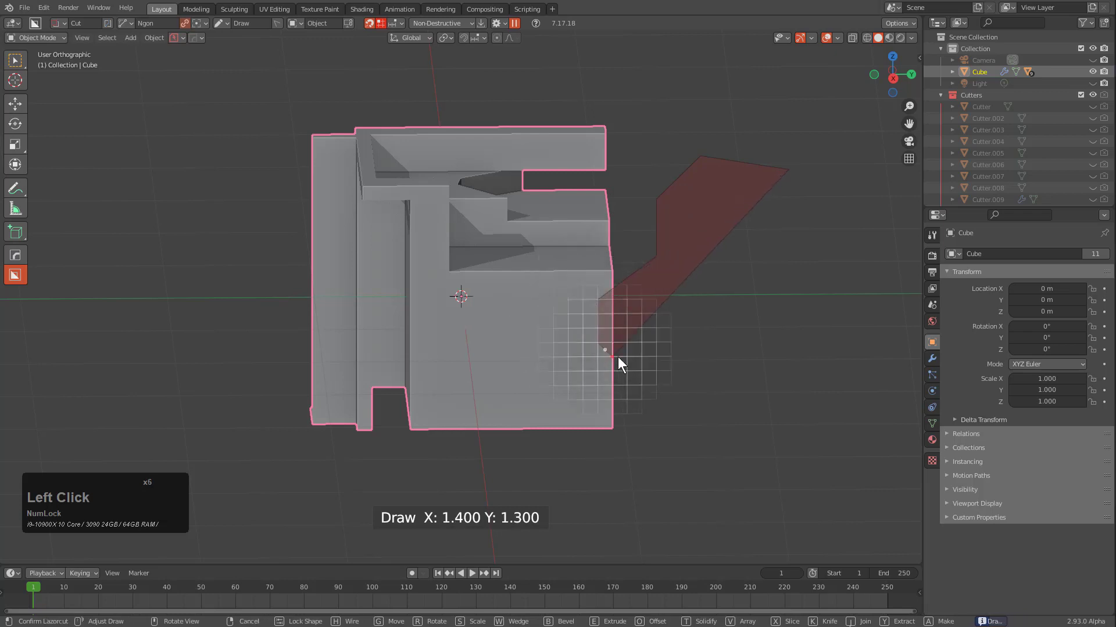
click(618, 357)
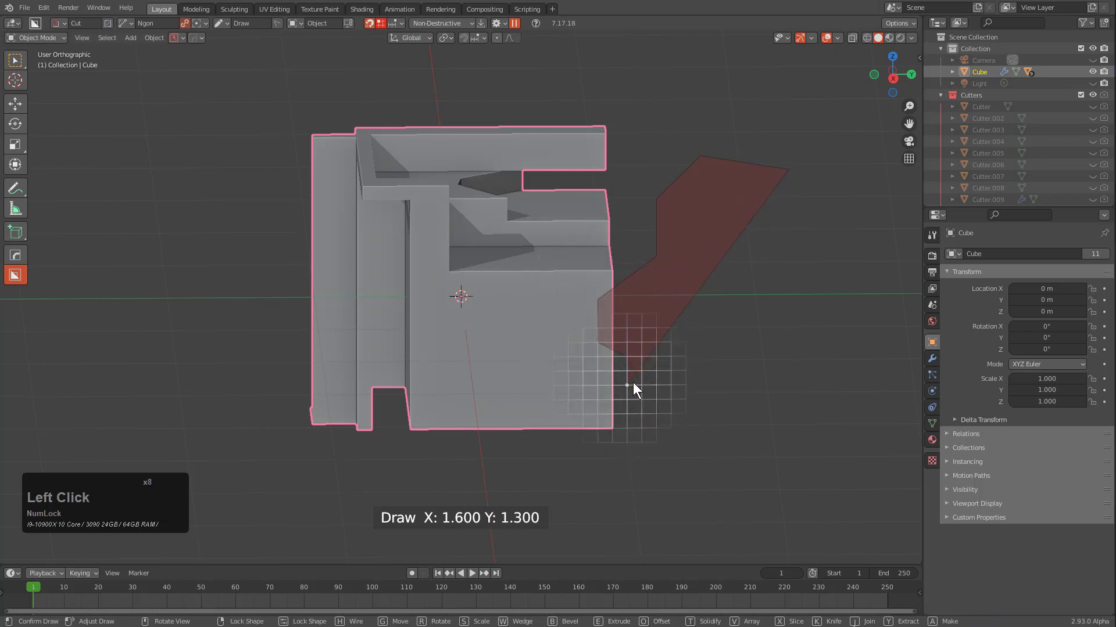
click(633, 385)
click(599, 402)
click(597, 413)
click(545, 416)
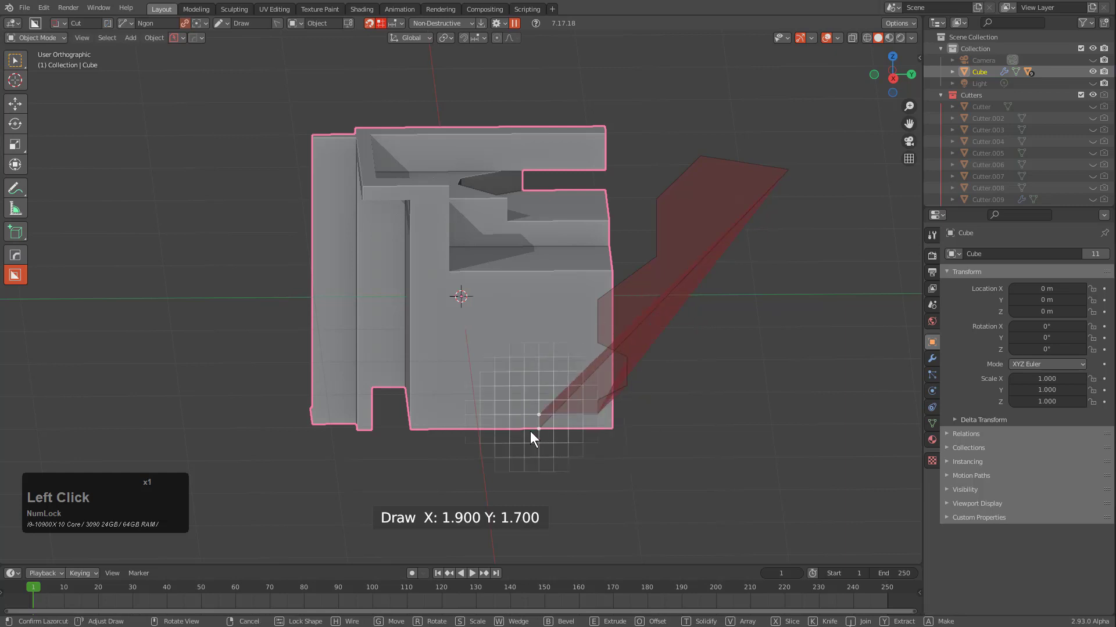
Step: Continue the Ngon with angled notches along the cube's lower edge and close it around the outside, about 2.5 by 3.7 m
click(520, 445)
click(477, 446)
click(468, 414)
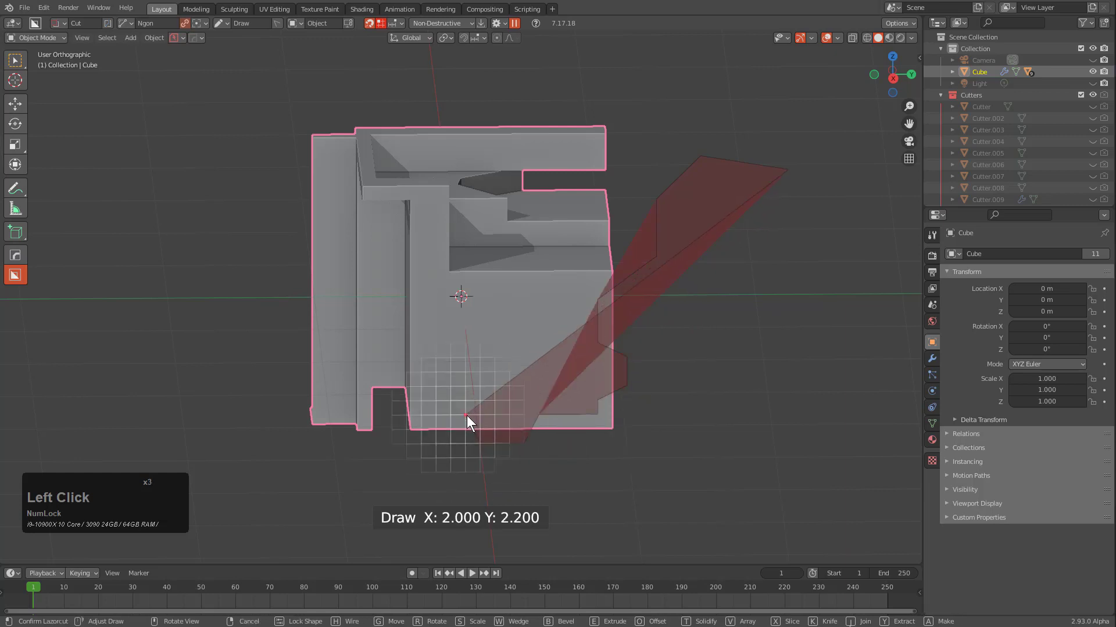
click(416, 416)
click(395, 459)
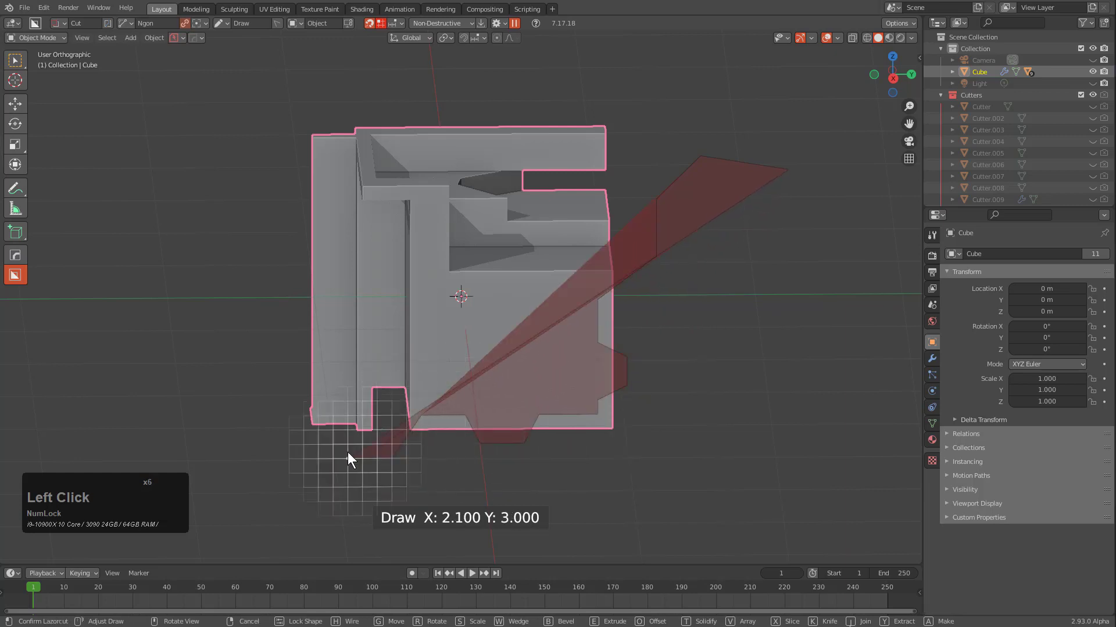
click(346, 453)
click(336, 412)
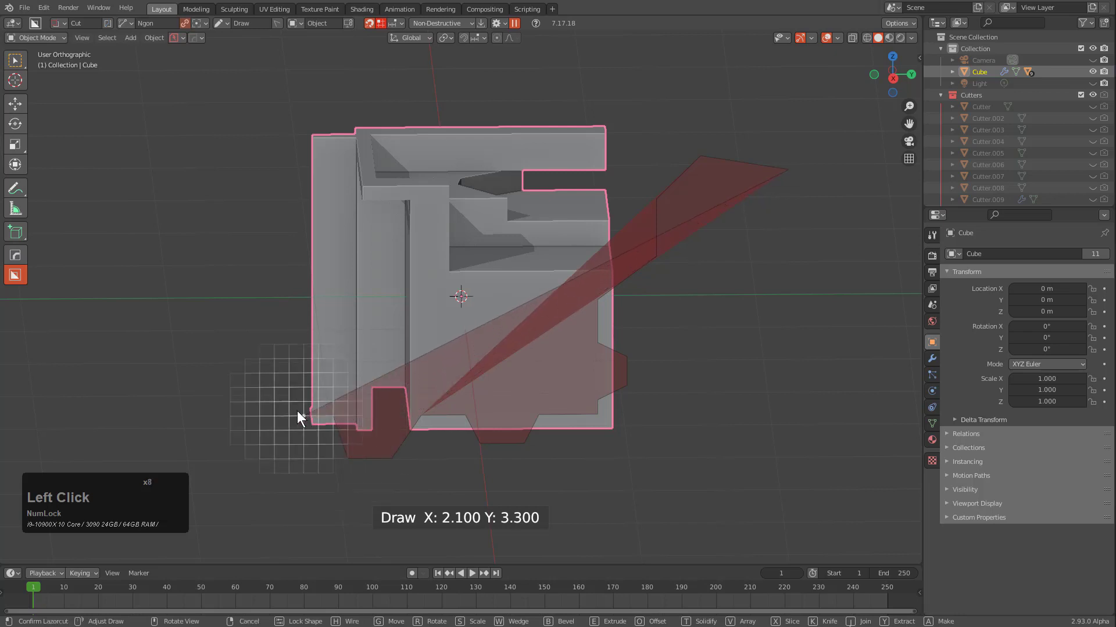
click(293, 413)
click(259, 459)
click(259, 501)
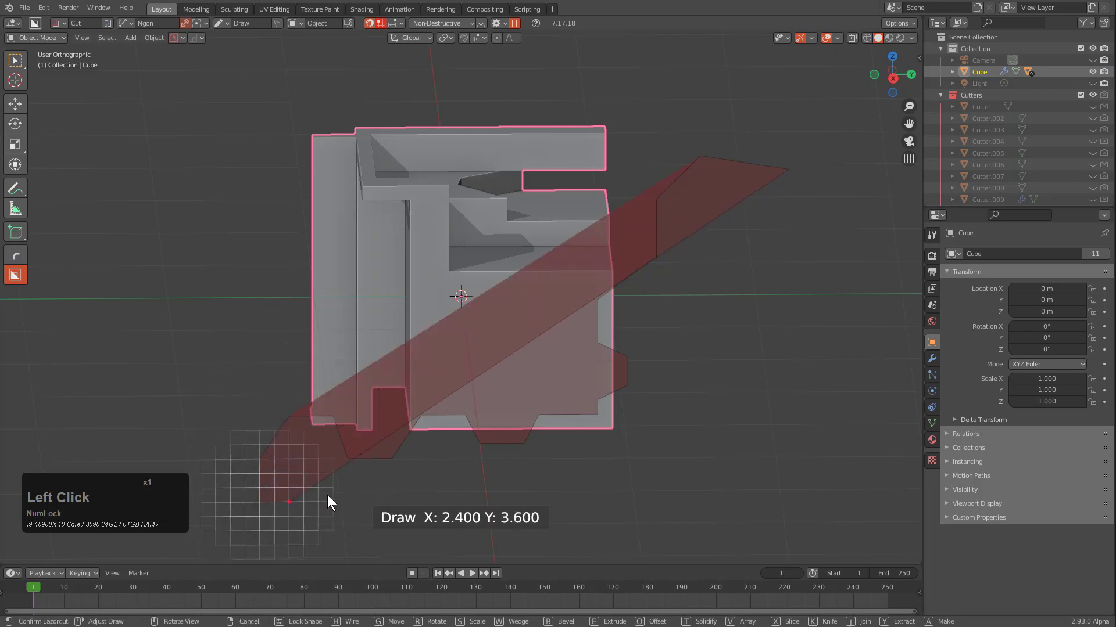
double_click(803, 507)
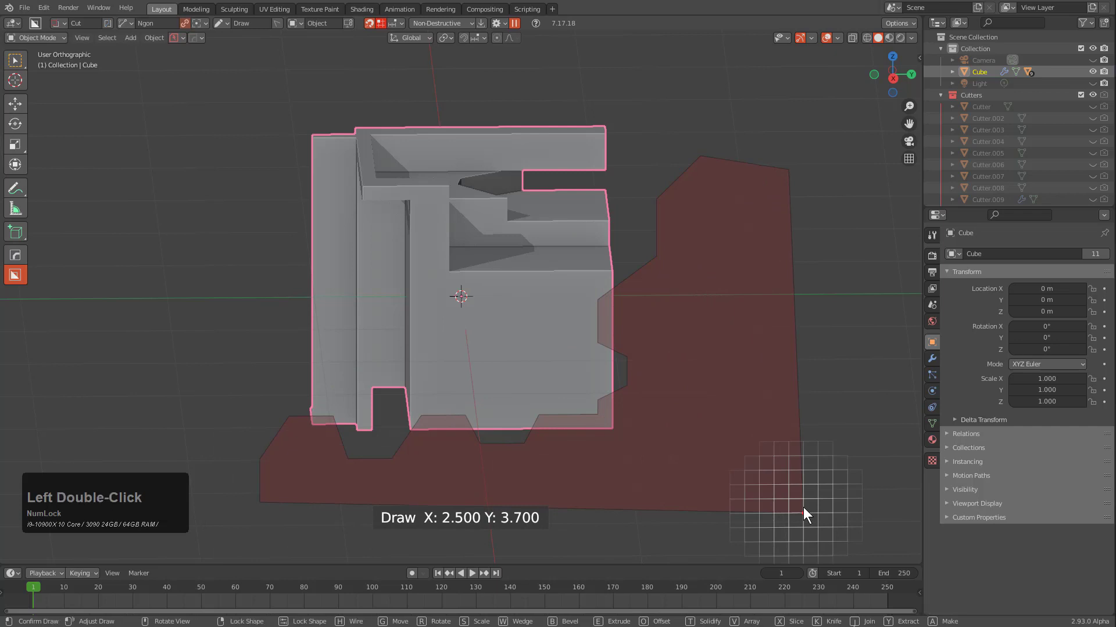
Step: Extrude the Ngon cutter about 0.352 m and finish the cut through the cube's edges
middle_drag(803, 508, 687, 409)
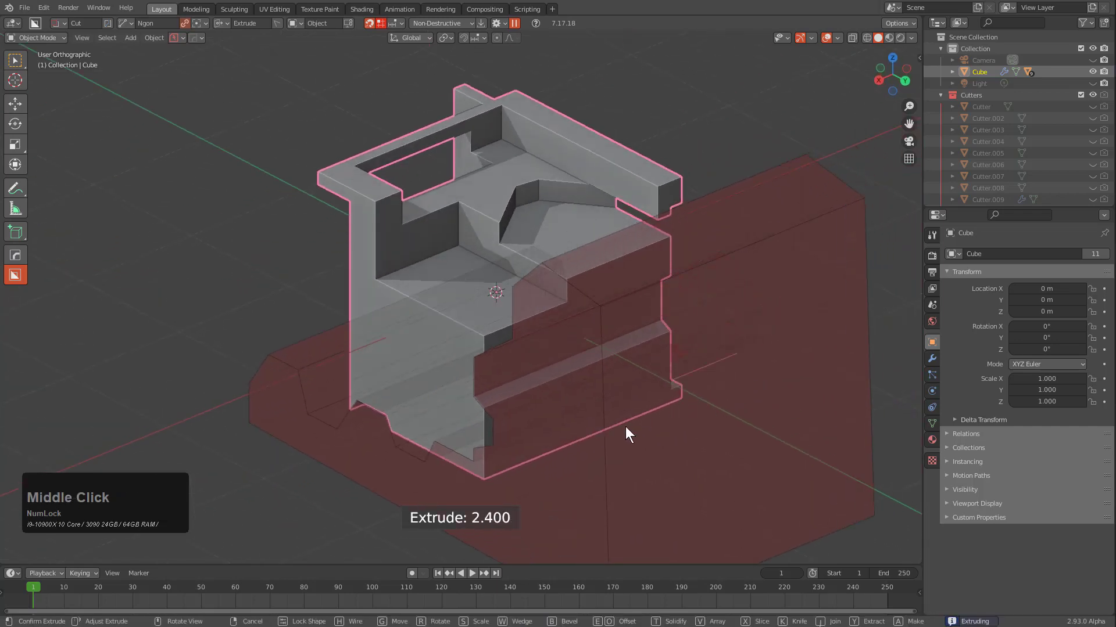
click(394, 429)
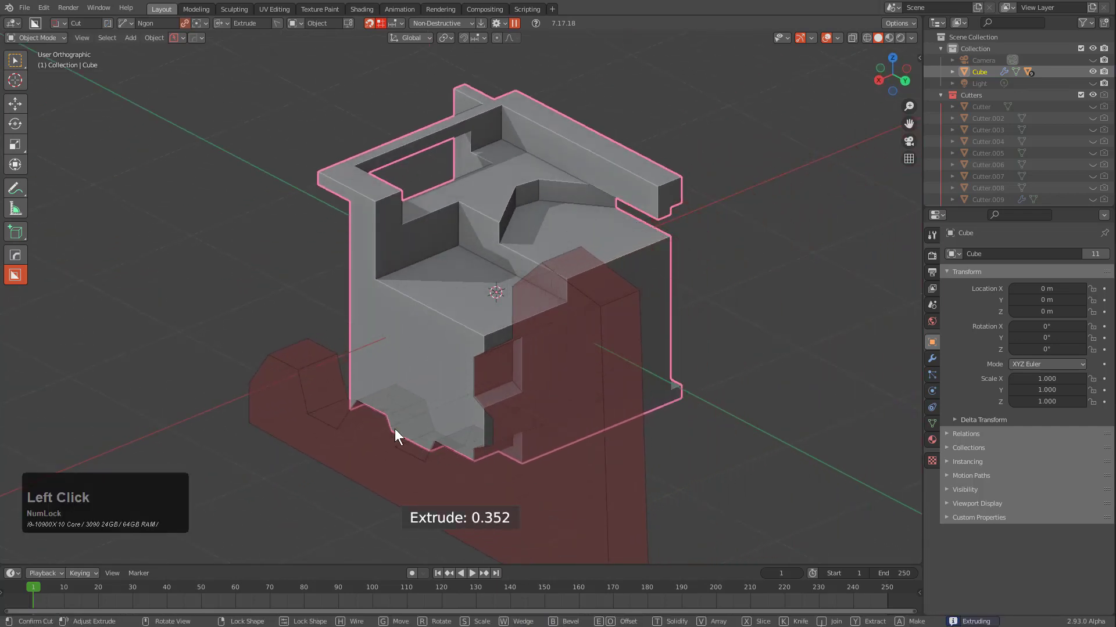
middle_drag(395, 429, 482, 367)
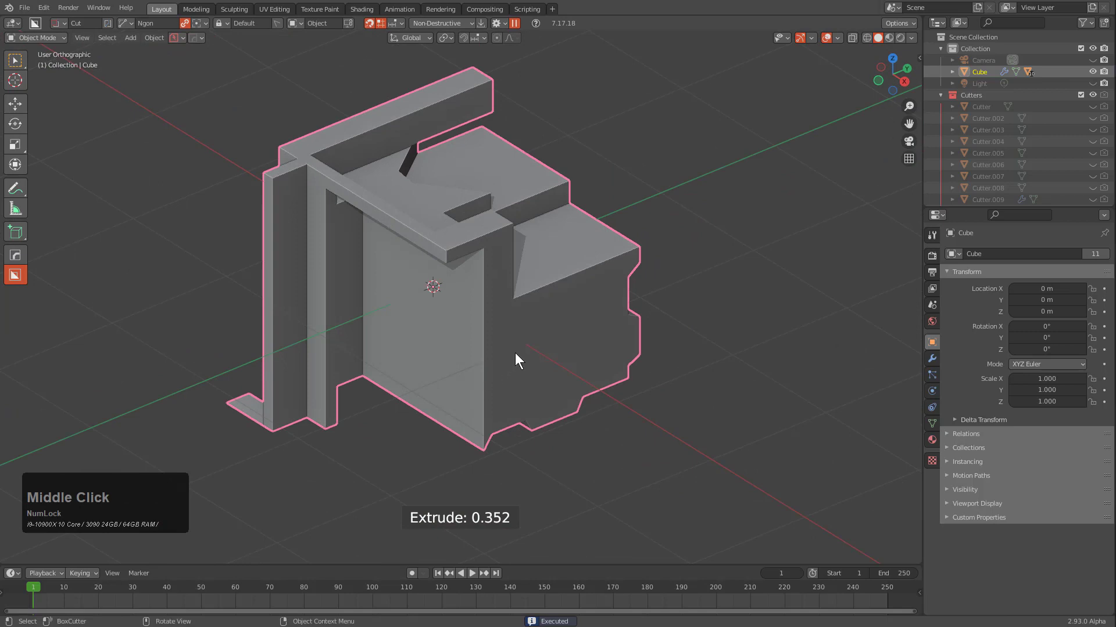
Step: Set the snap grid size to 0.05 over the notched side face
key(ctrl)
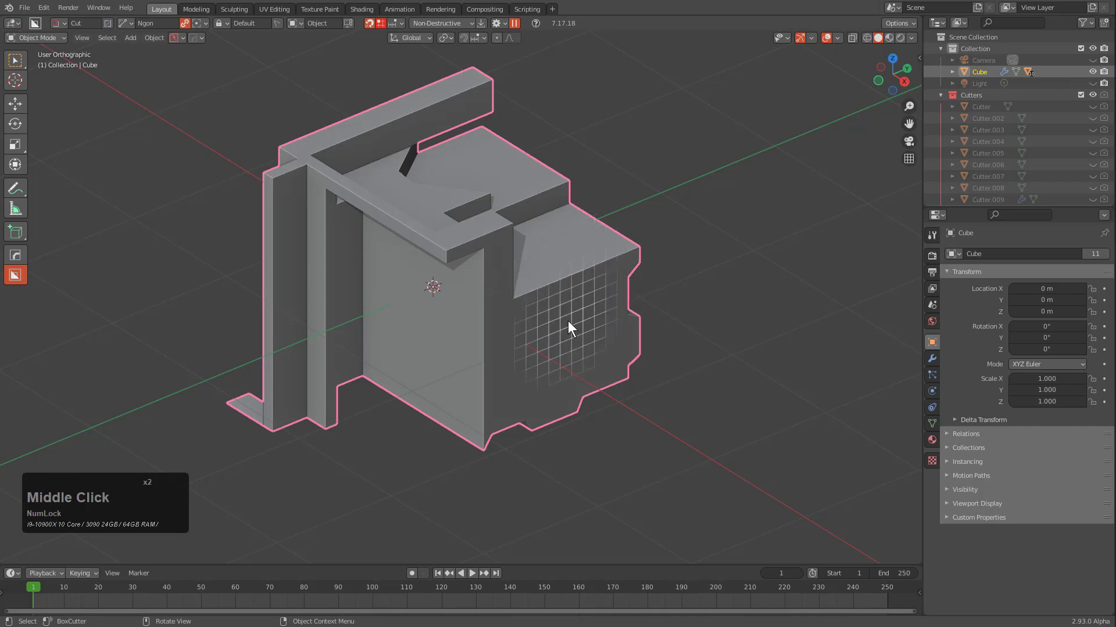
middle_drag(567, 321, 549, 320)
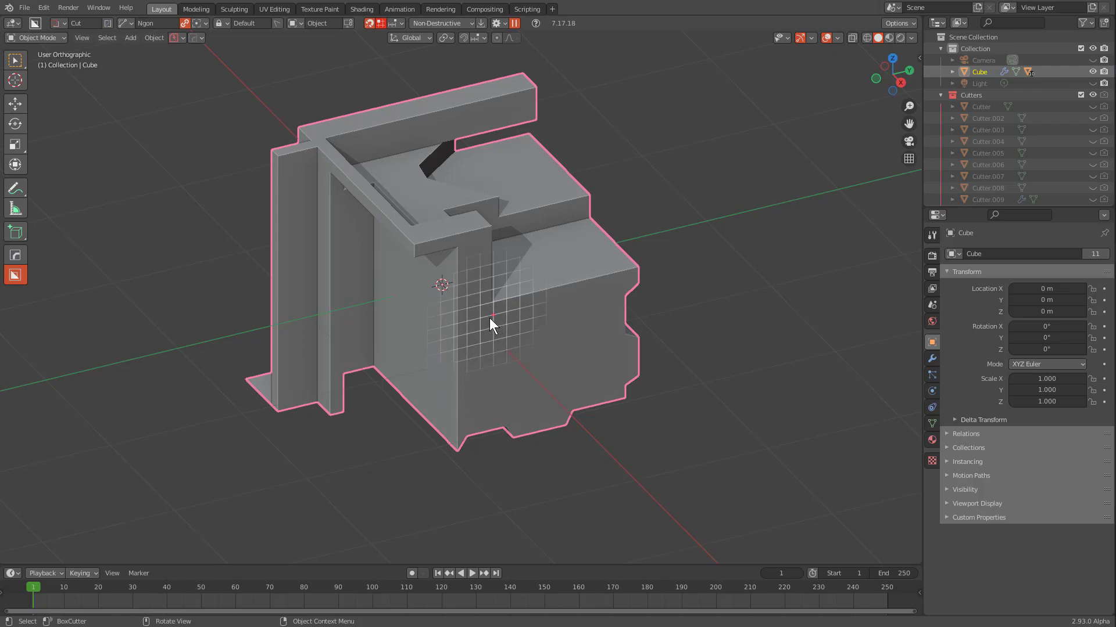
ctrl+scroll(488, 316, down, 1)
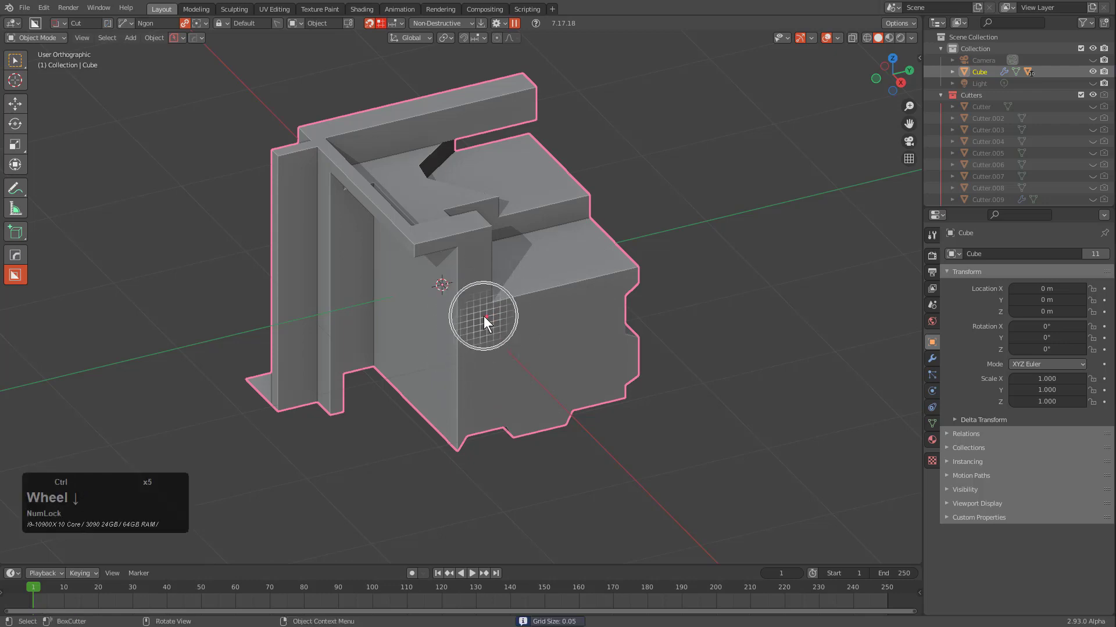
Step: Start a grid-snapped Ngon inside the notched side face, tracing its upper side and stepping inward around the vertical edge's notch
click(484, 317)
click(613, 289)
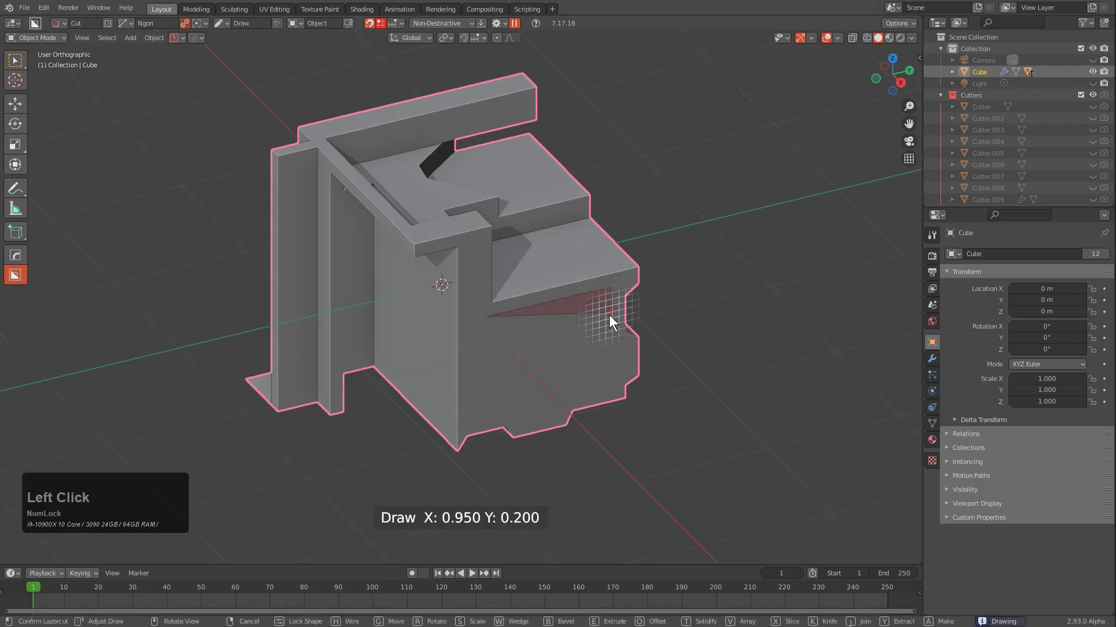
click(603, 318)
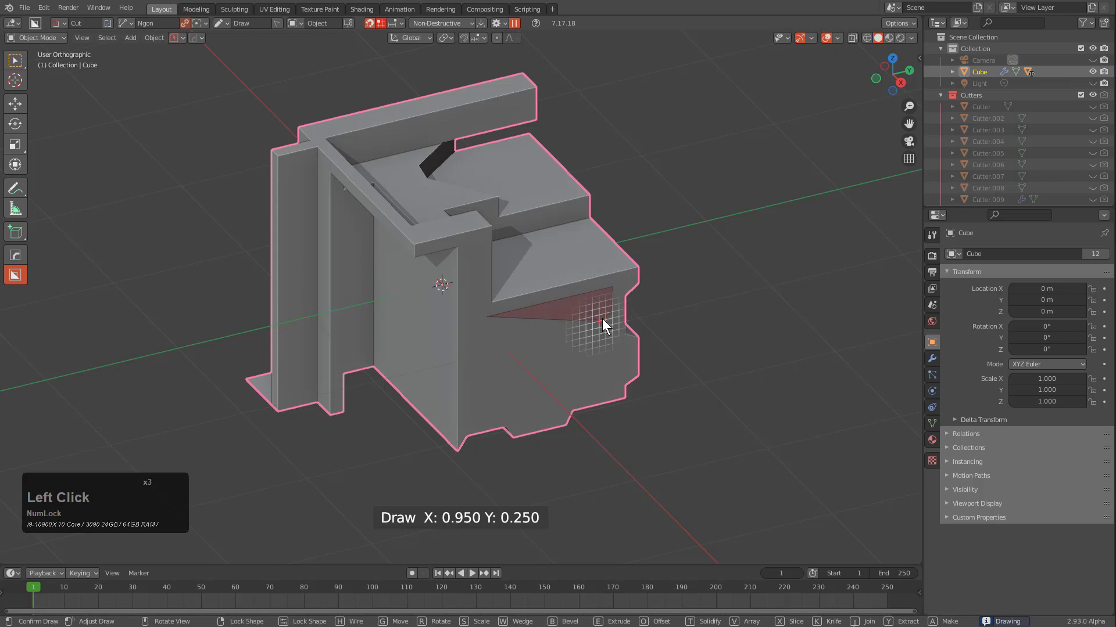
click(602, 339)
click(613, 344)
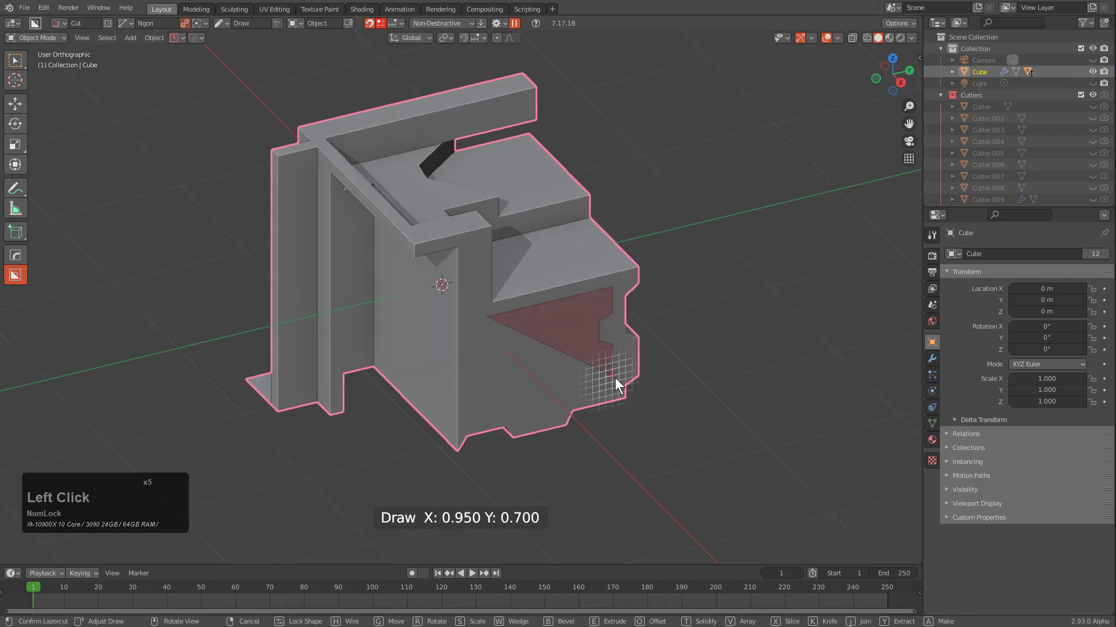
click(615, 390)
Step: Continue the Ngon with angled notches along the lower side, close it, and extrude the cut about 1.715 m through the cube
click(567, 395)
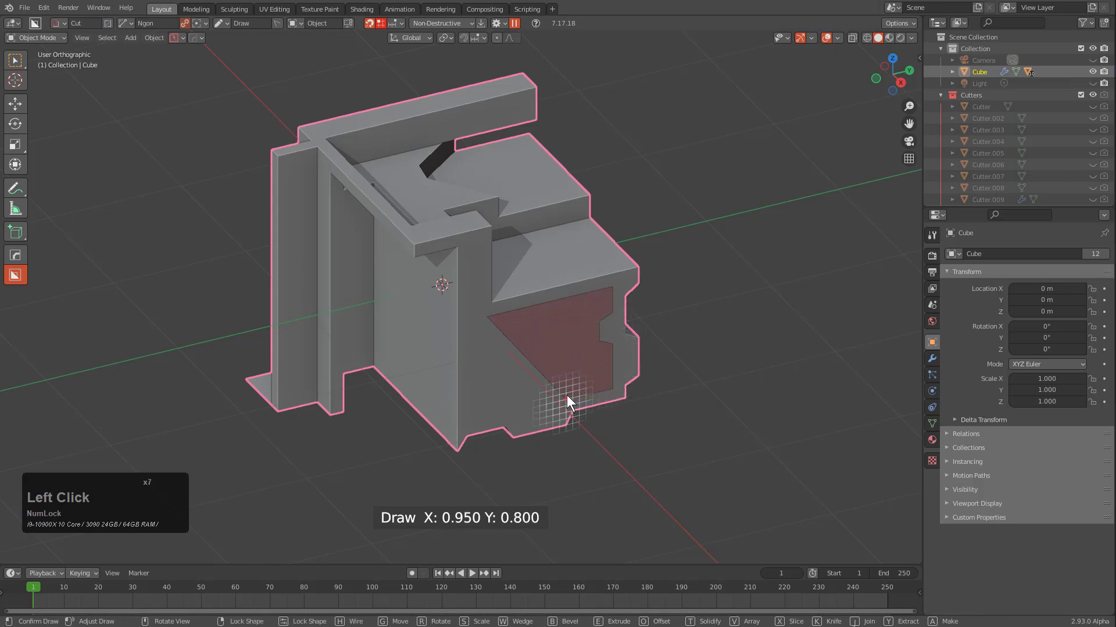
click(559, 391)
click(509, 400)
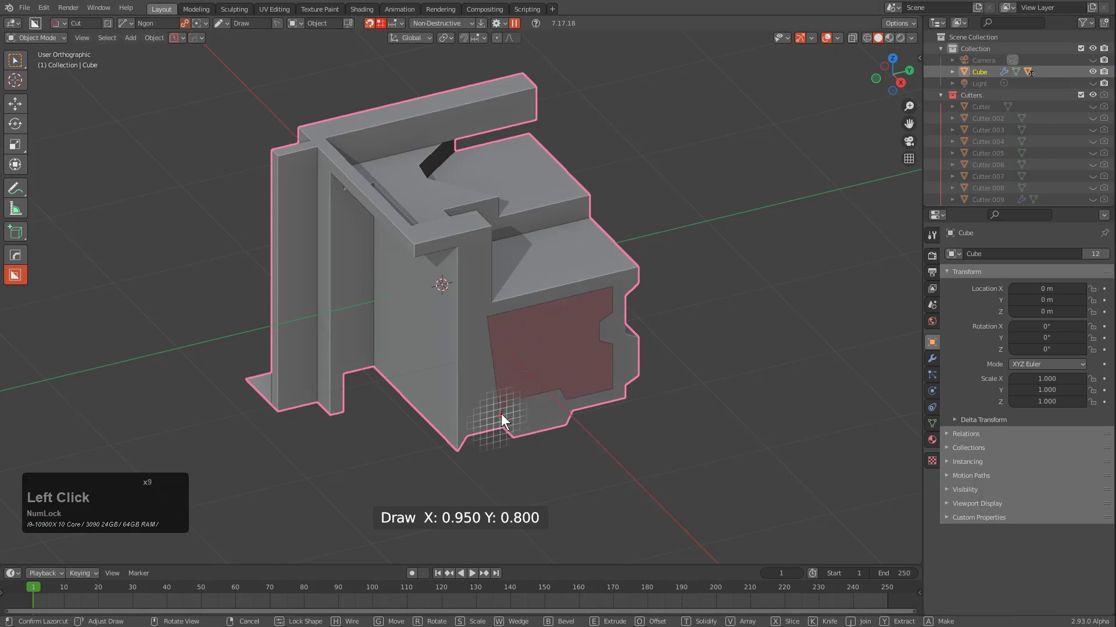
click(501, 414)
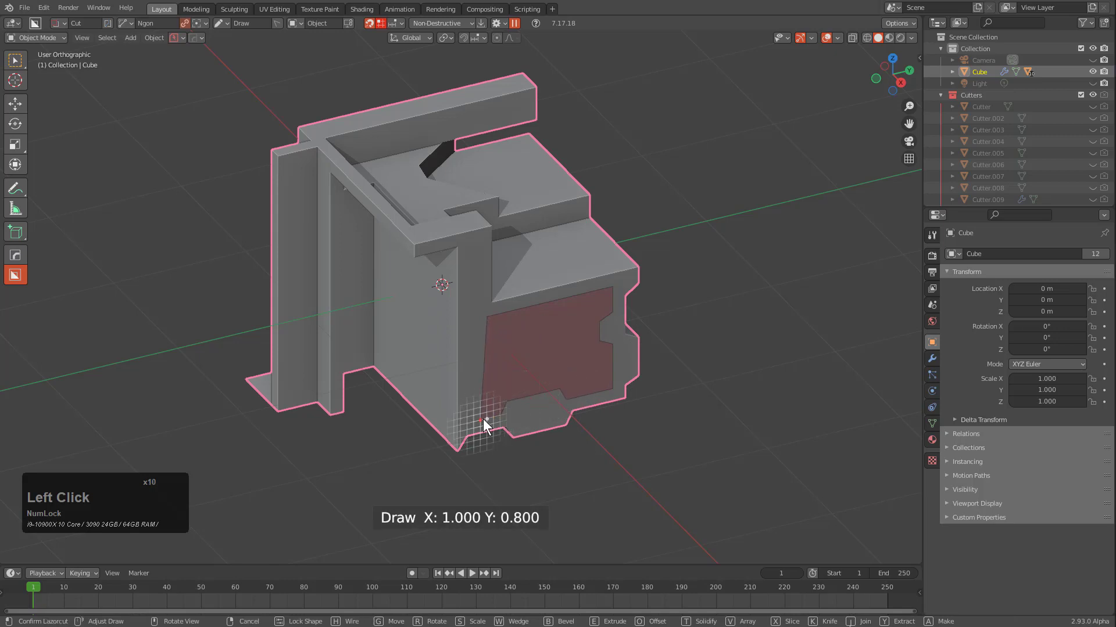
double_click(484, 419)
click(286, 165)
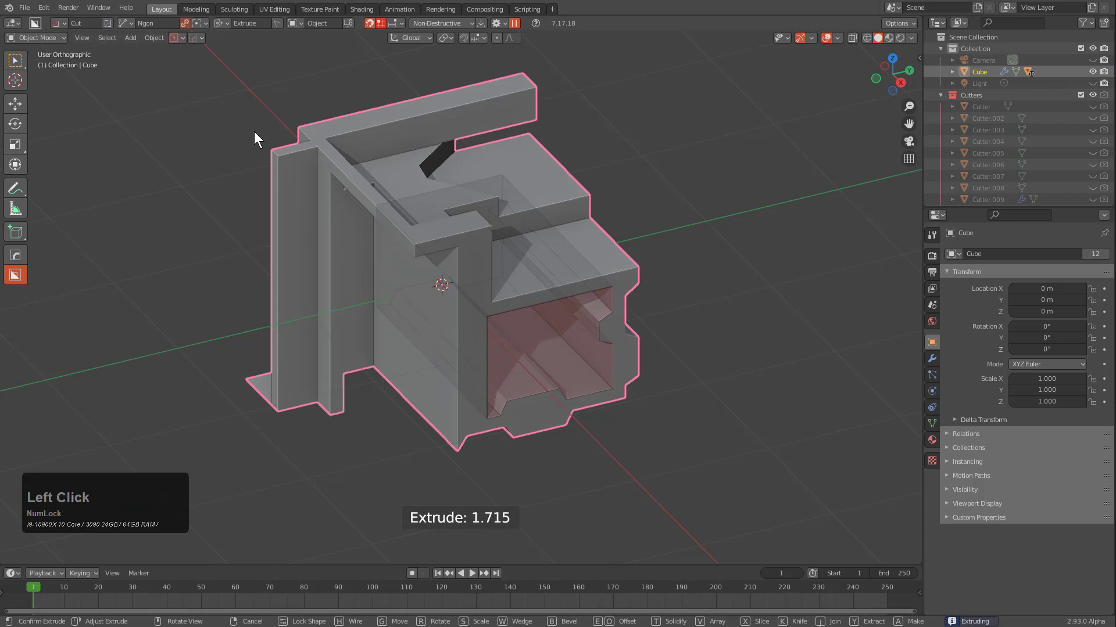
middle_drag(253, 131, 492, 274)
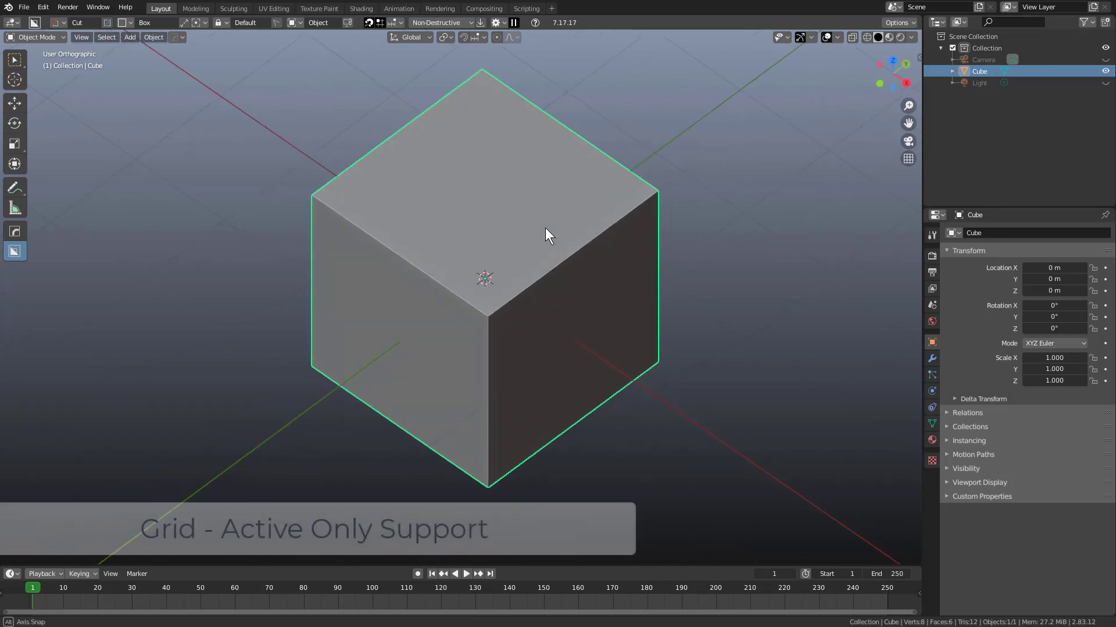
Step: Add a plane to the fresh cube scene and raise it 1 m along Z, level with the cube's top face
scroll(545, 227, down, 3)
middle_drag(544, 227, 540, 255)
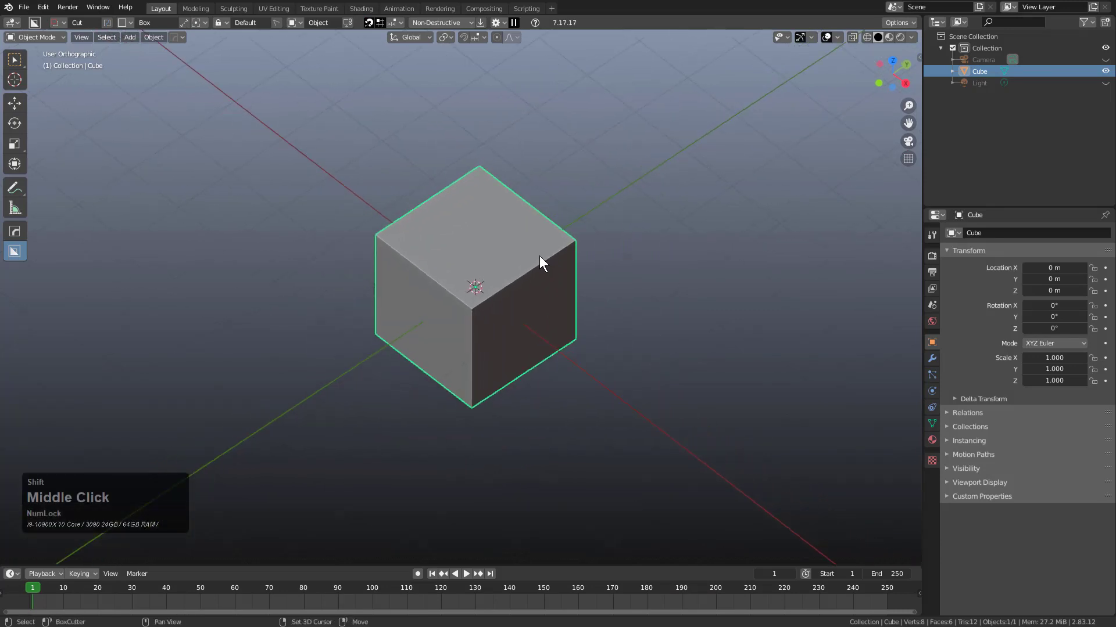
key(shift+a)
click(584, 255)
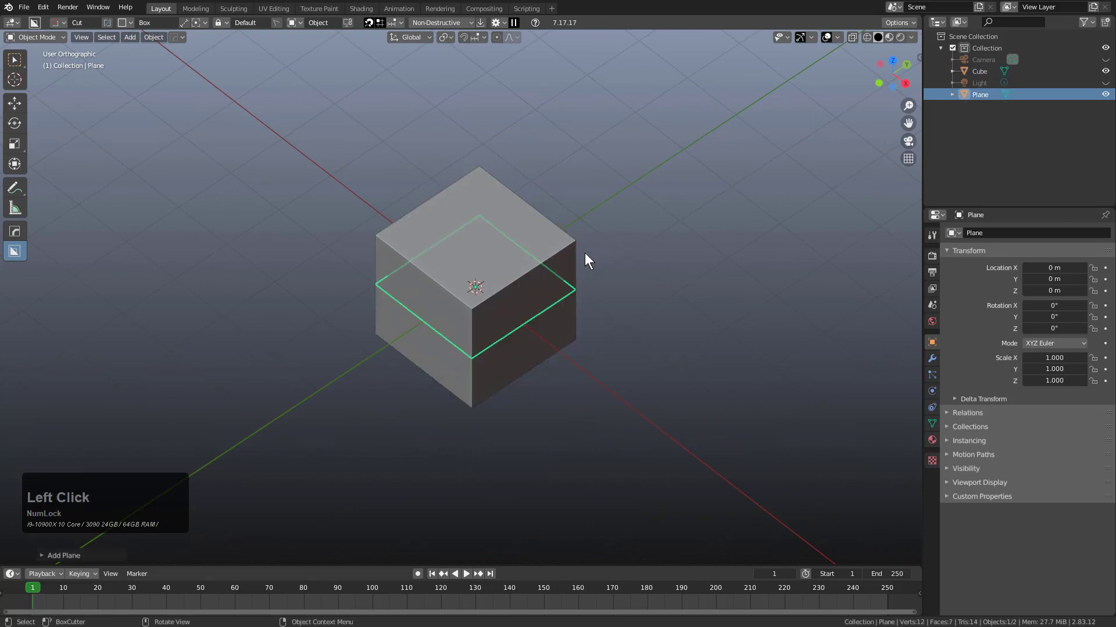
key(g)
key(z)
key(KP_Enter)
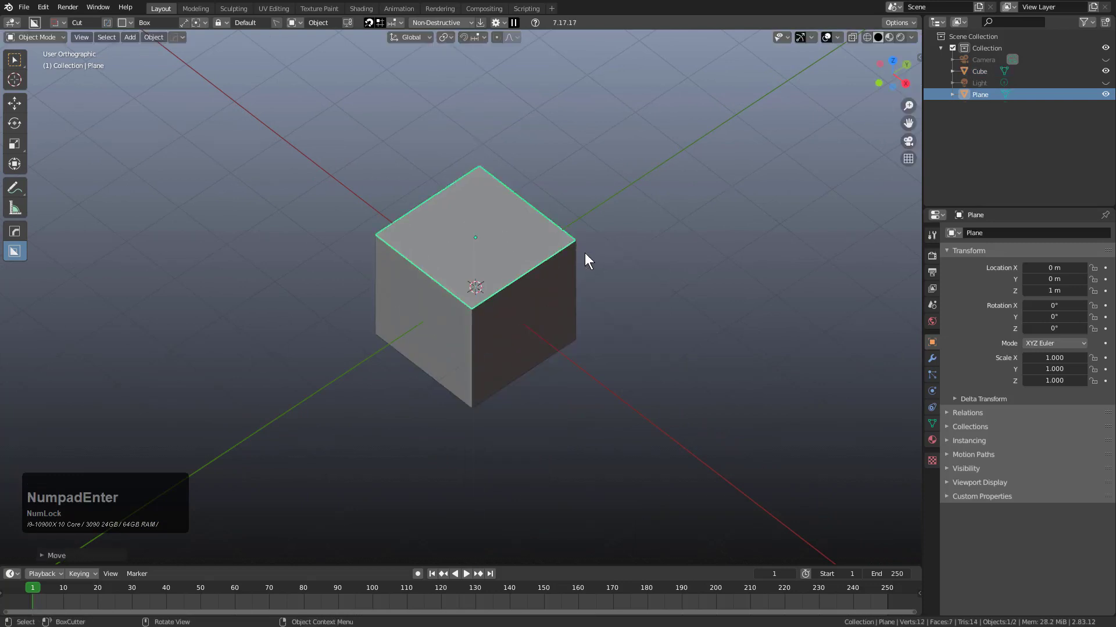
Step: Slide the plane along X to about 2.26 m, beside the cube, and set it to wire shading
key(g)
key(y)
key(x)
click(639, 329)
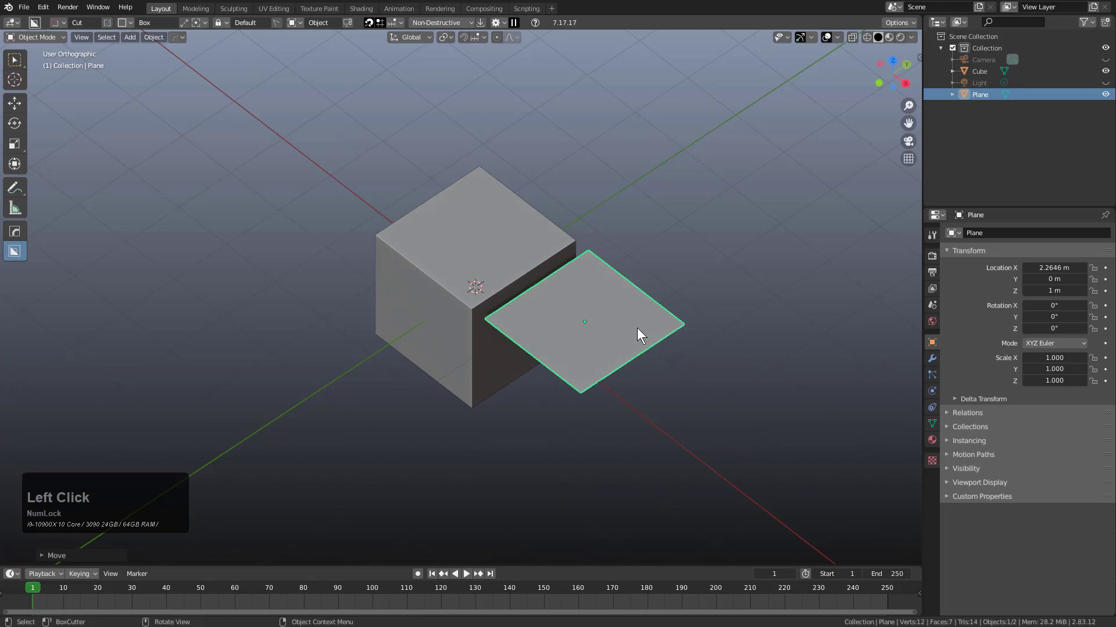
key(q)
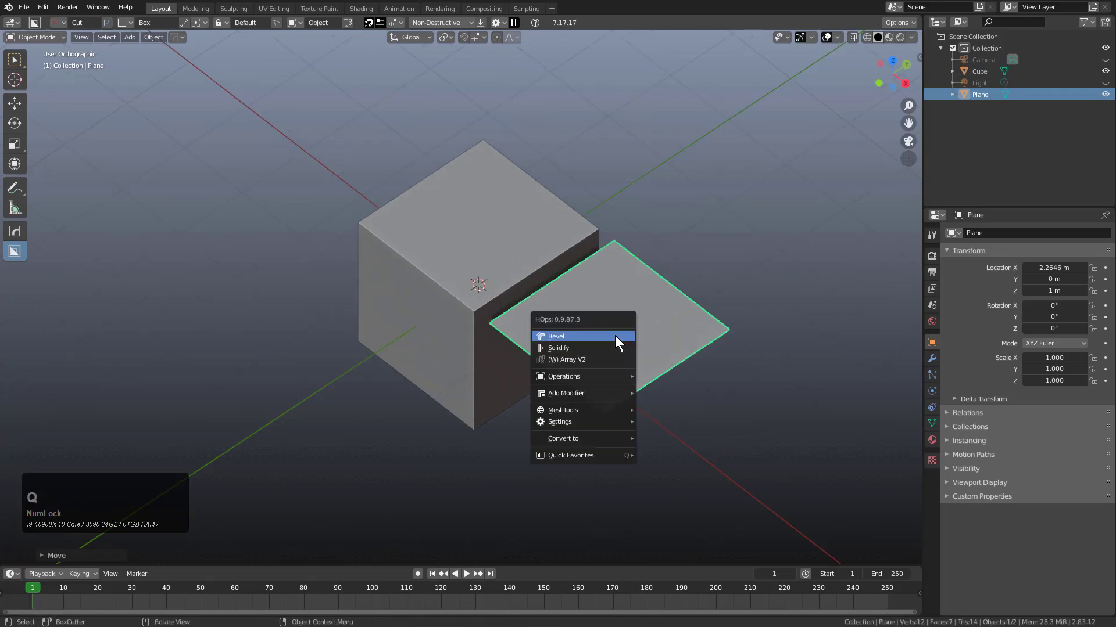
mouse_move(582, 418)
click(665, 444)
scroll(618, 333, up, 3)
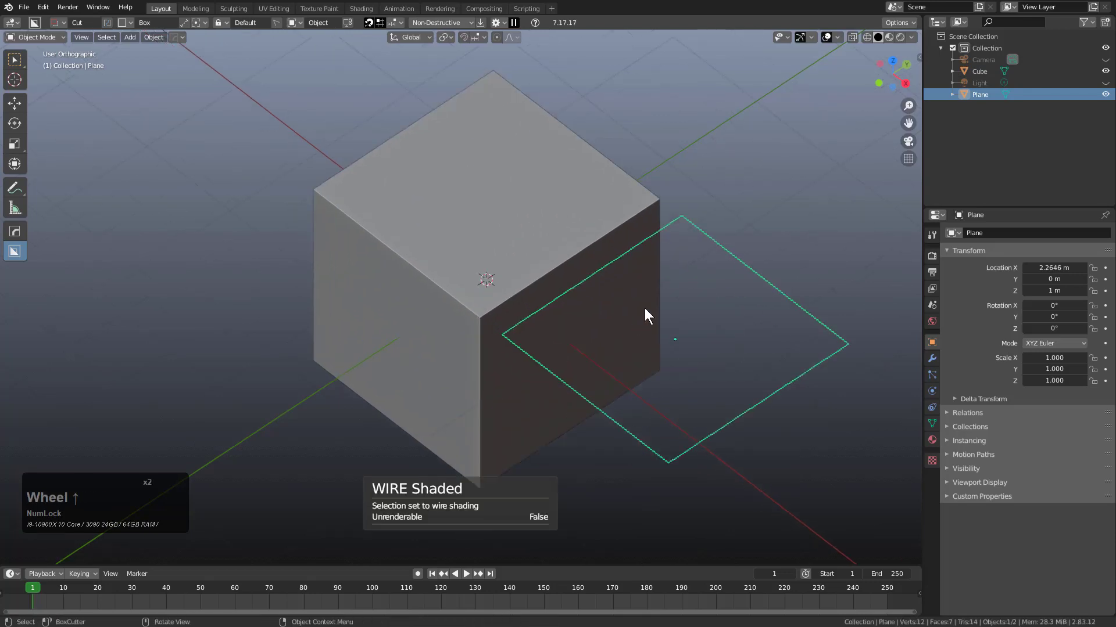
Step: Subdivide the plane three times in Edit Mode into an 8 by 8 grid and return to Object Mode
key(Tab)
right_click(486, 286)
click(474, 285)
key(shift+r)
key(shift+r)
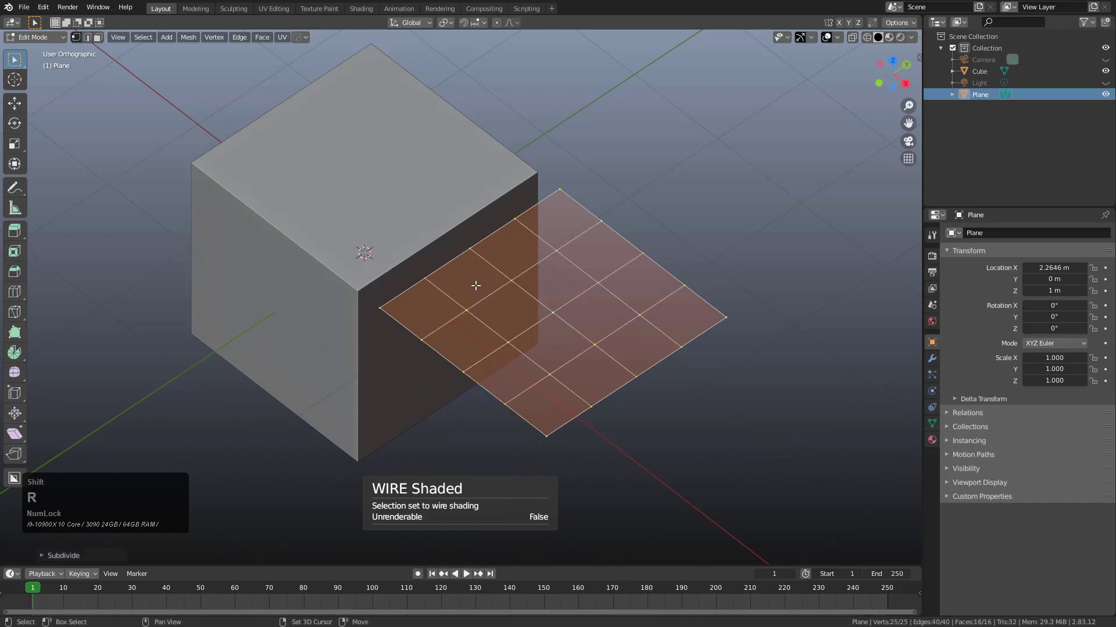
key(Tab)
Step: Rotate the plane about Z to 47.4° and move it over the cube's top corner, at about X 1.16 m, Y 1.26 m
alt+middle_drag(550, 283, 555, 359)
key(r)
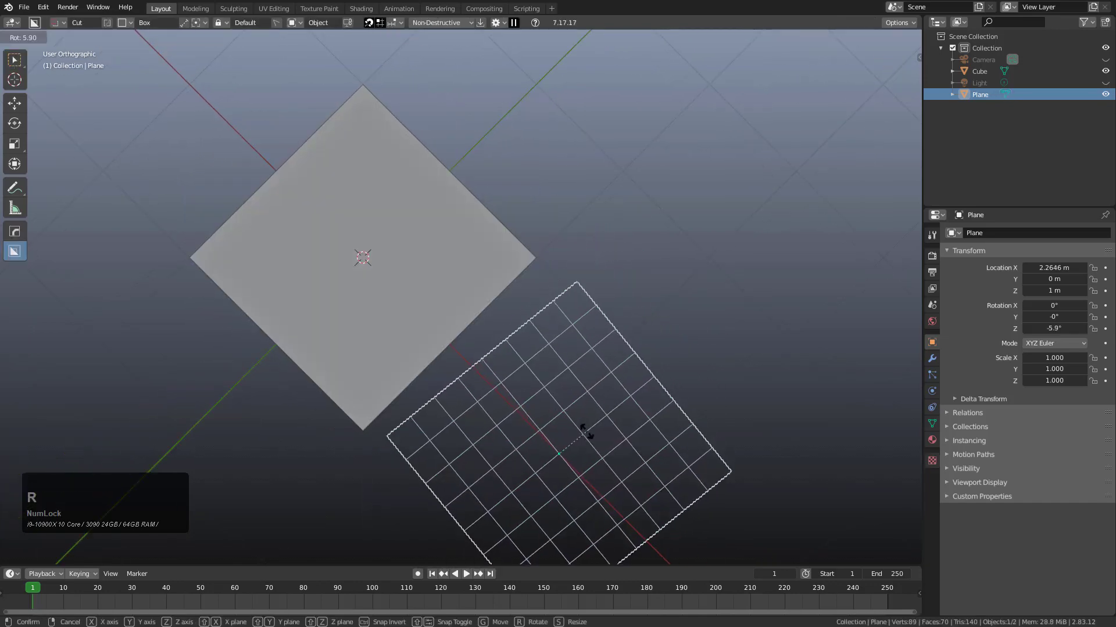
key(z)
click(571, 387)
key(g)
click(582, 209)
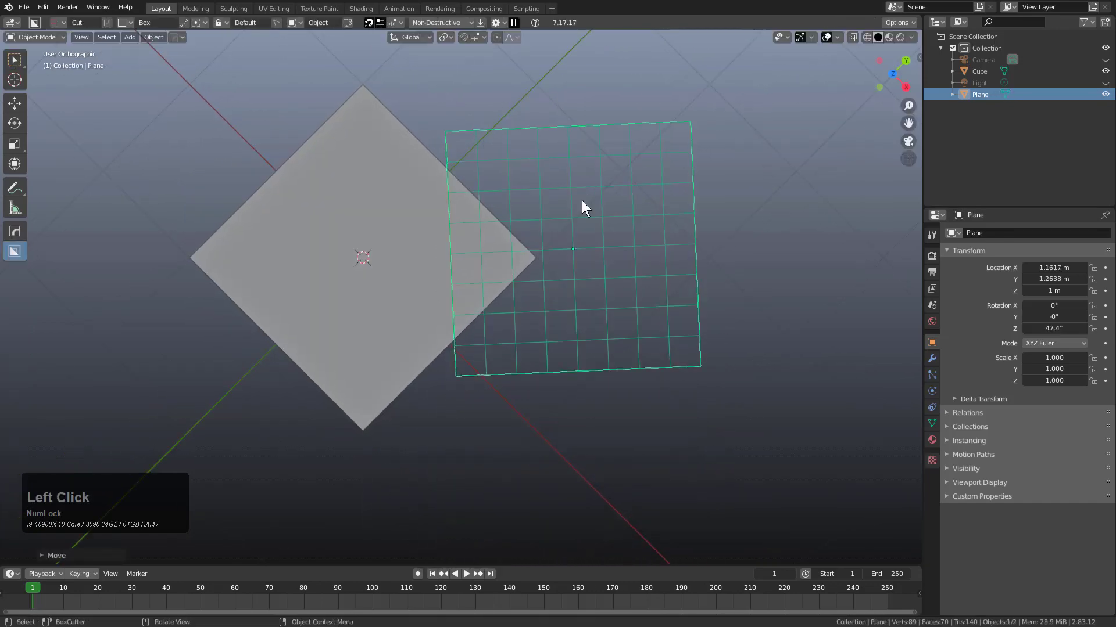
Step: Add the cube to the selection as active and try a grid-snapped box of about 0.45 by 1.08 m from the overlap area
middle_drag(582, 209, 503, 323)
shift+click(455, 235)
shift+middle_drag(455, 235, 494, 241)
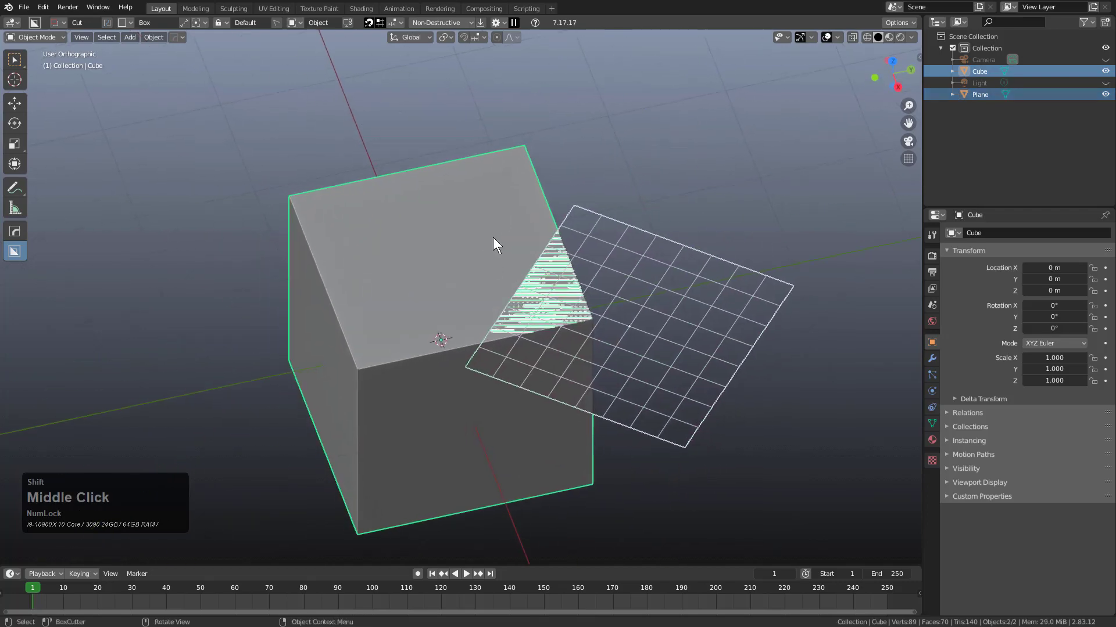
drag(547, 259, 433, 321)
Step: Enable the Active only option in BoxCutter's behavior settings
click(496, 22)
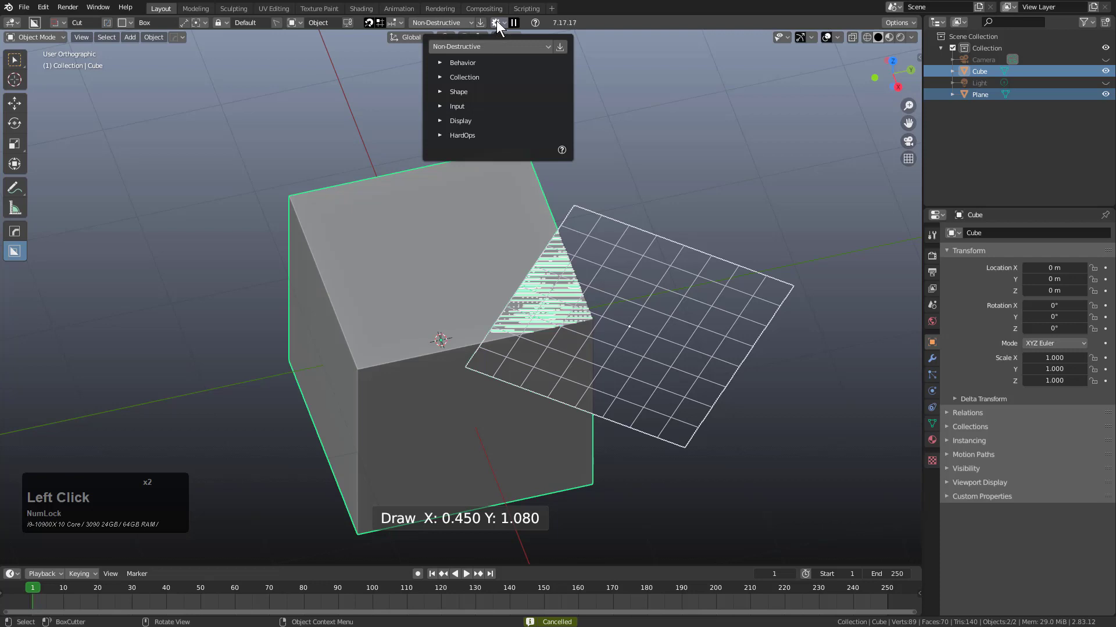
click(449, 62)
click(562, 136)
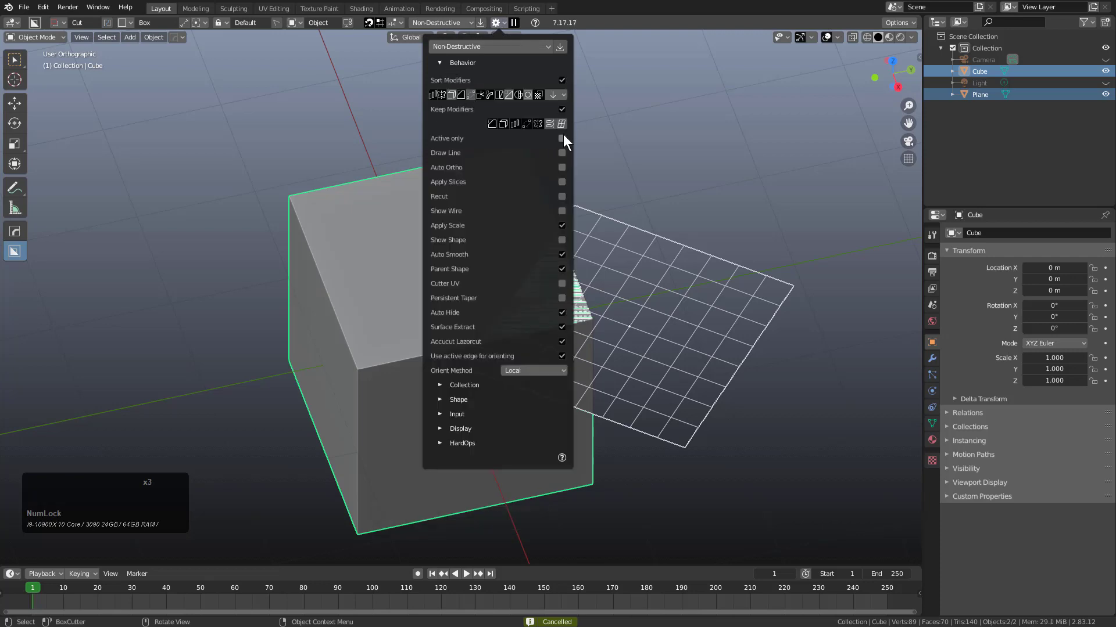
Step: Try two boxes from the overlap area, about 0.18 by 0.99 m and 0.45 by 1.26 m, reselecting plane and cube between them
drag(515, 280, 456, 306)
click(624, 269)
shift+click(488, 243)
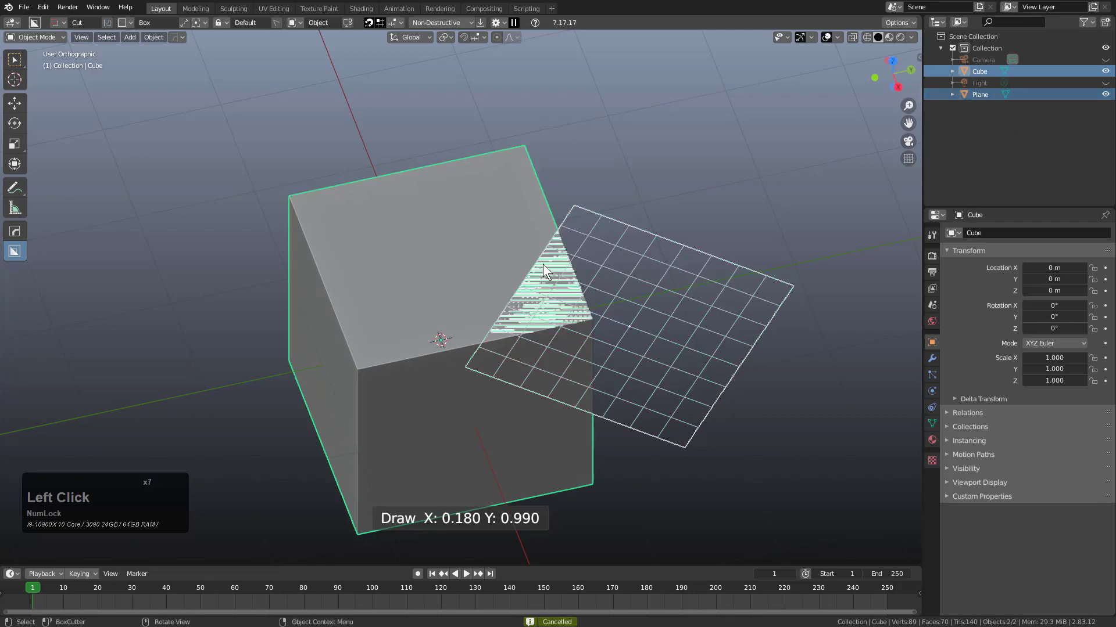
drag(543, 265, 418, 330)
key(Escape)
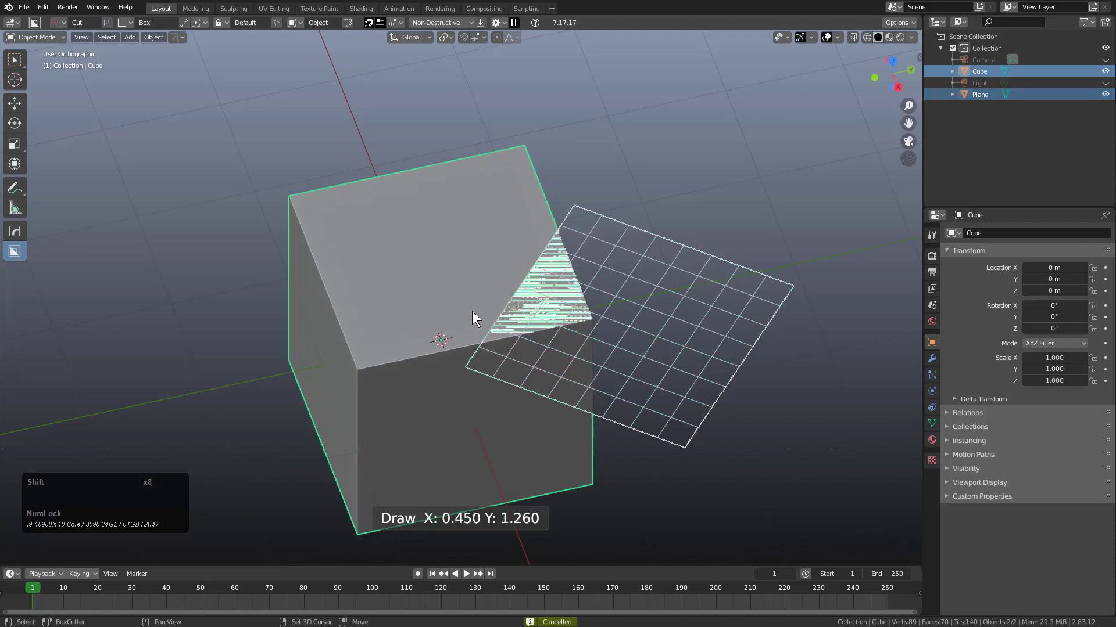
Step: Reselect the plane and then the cube as active, and try a box cut on the top face extruded about 0.63 m
key(v)
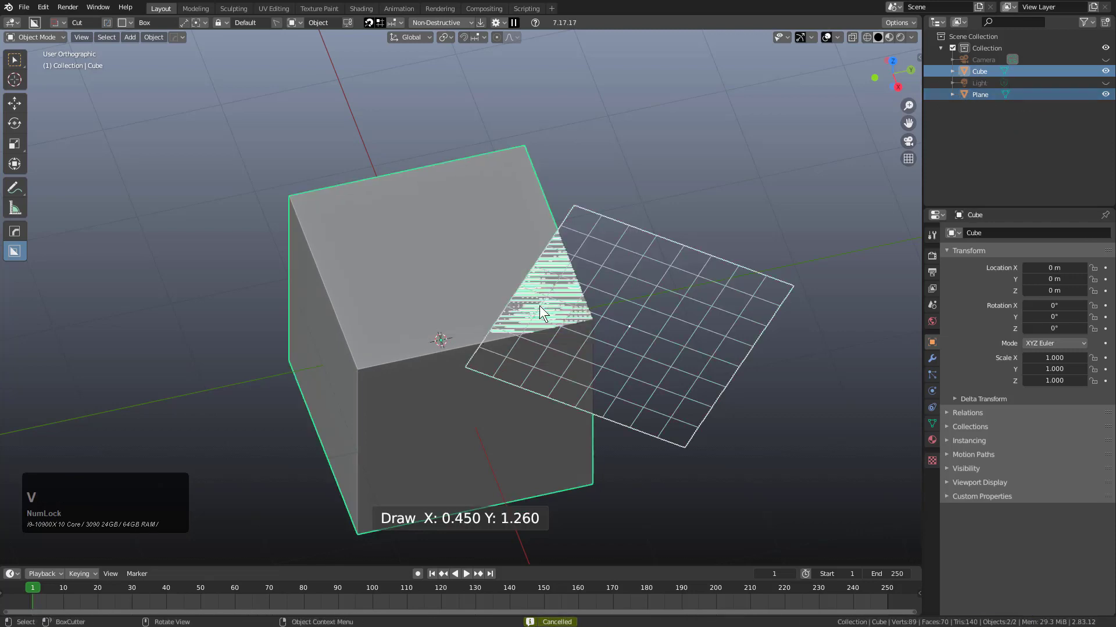
click(608, 354)
shift+click(436, 288)
mouse_move(411, 260)
mouse_down()
mouse_move(532, 312)
mouse_move(504, 268)
mouse_move(439, 207)
mouse_move(437, 229)
mouse_up()
right_click(440, 261)
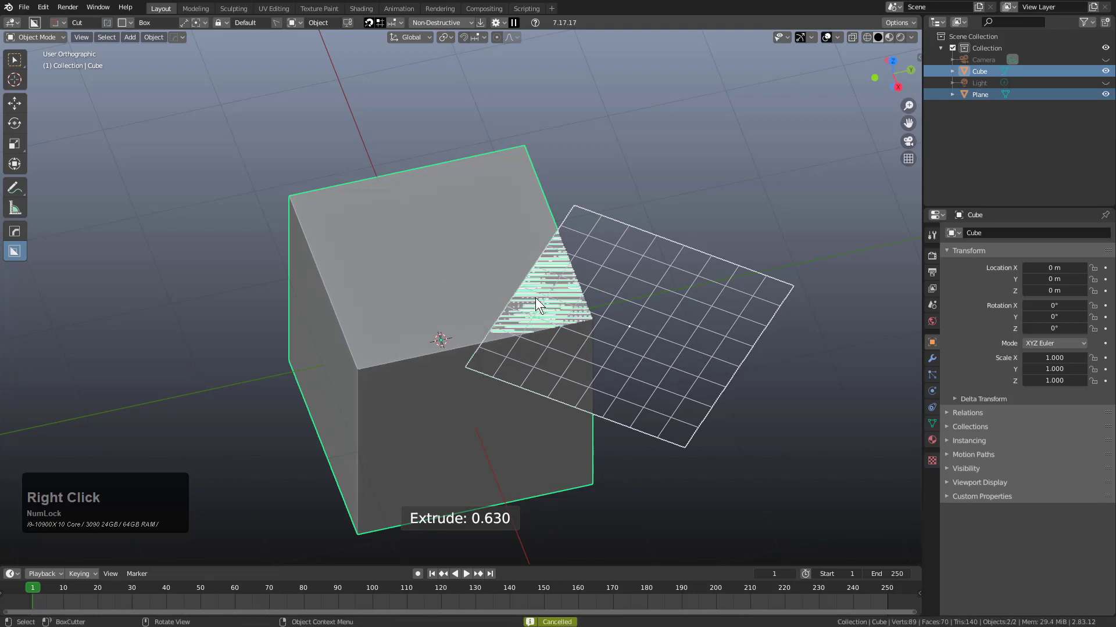
Step: Try three more box cuts starting in the overlap area, extruded about 0.81, 1.17 and 1.35 m
drag(545, 272, 377, 275)
right_click(391, 326)
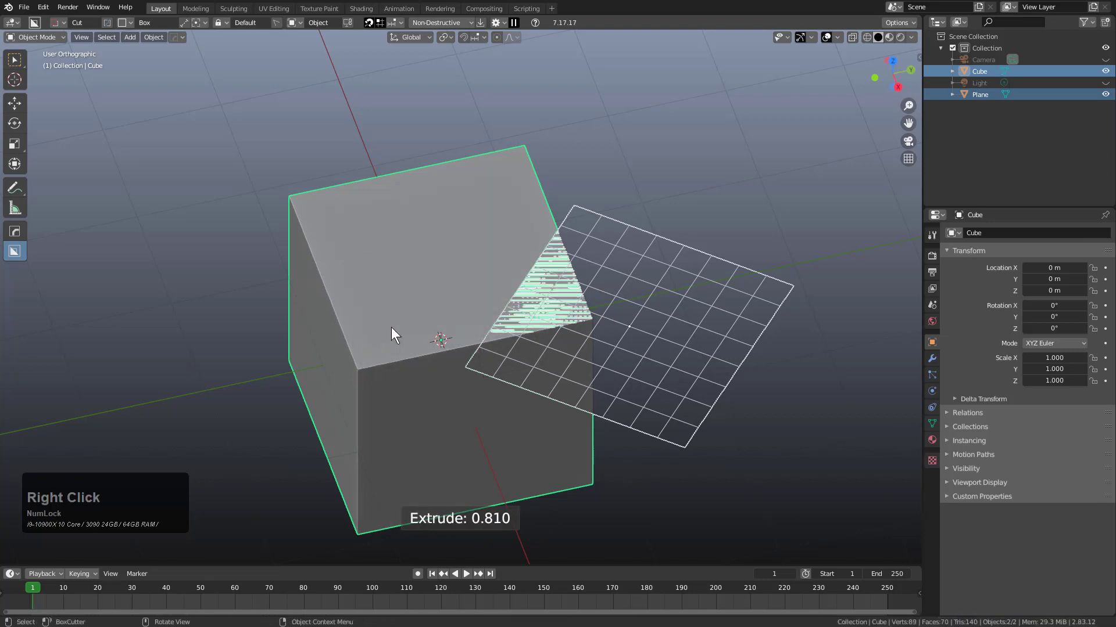
drag(497, 321, 384, 204)
right_click(389, 300)
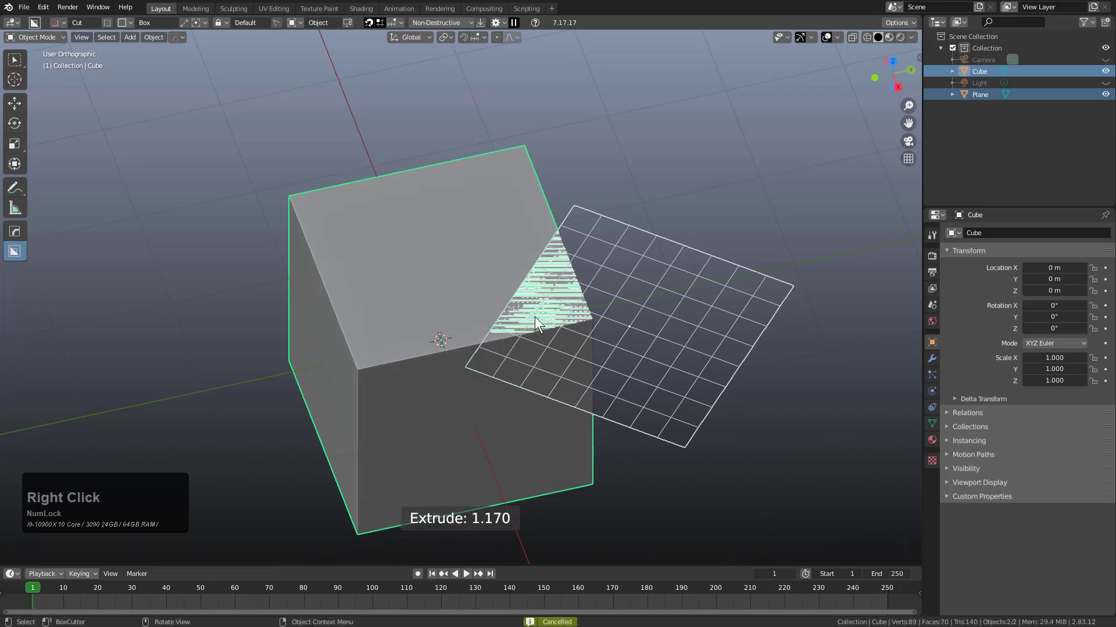
drag(538, 317, 516, 175)
drag(521, 267, 521, 275)
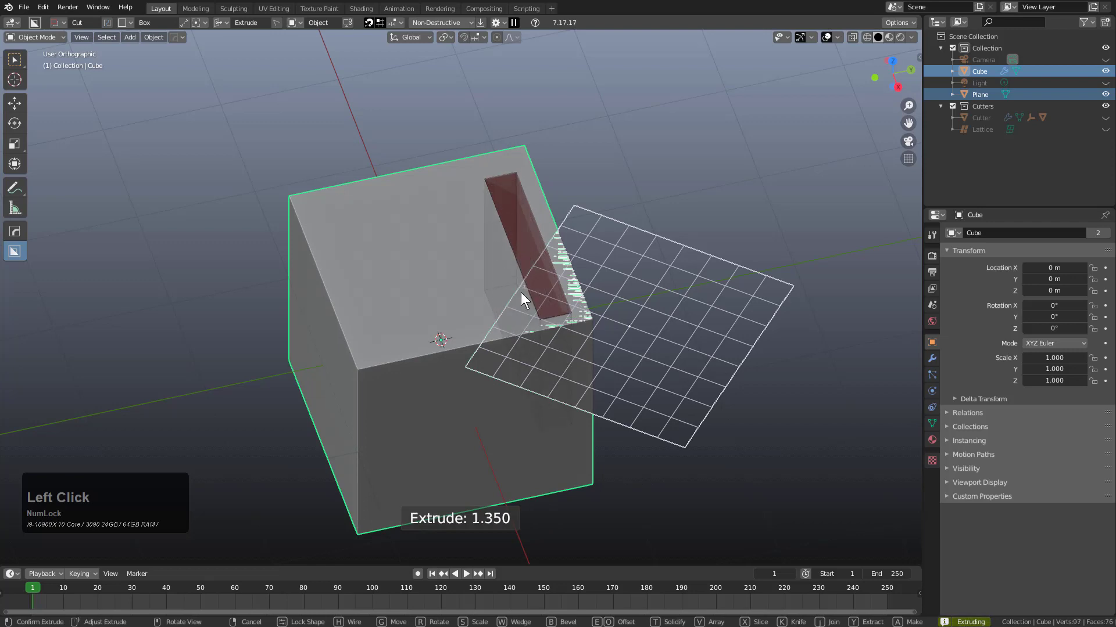
right_click(520, 391)
Step: Select the plane and then the cube as active, and copy both objects
click(626, 331)
click(626, 331)
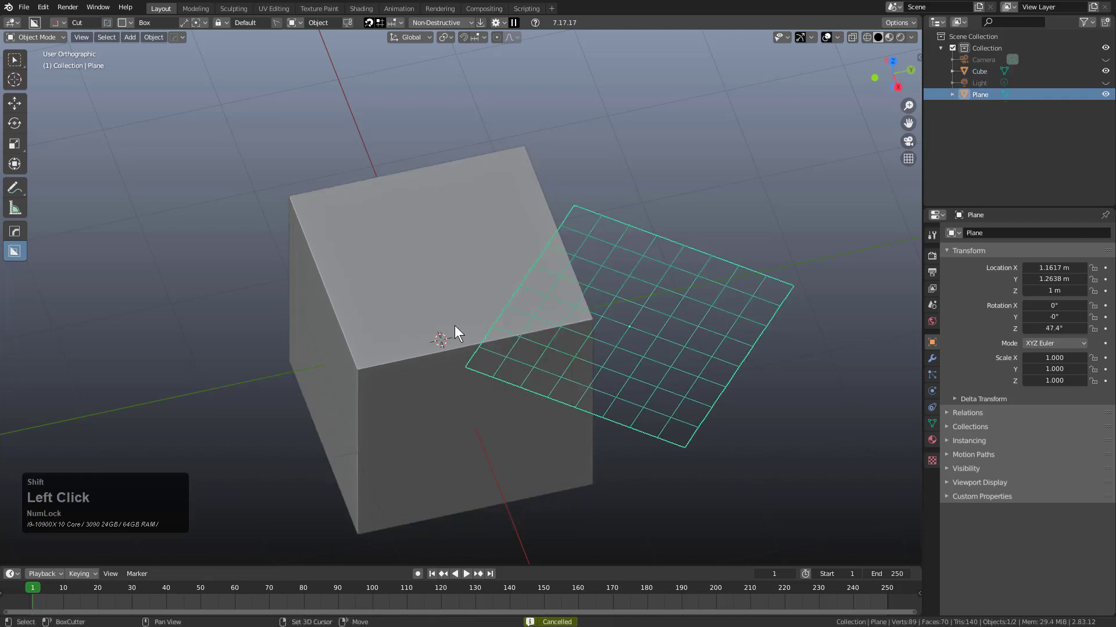
shift+click(464, 290)
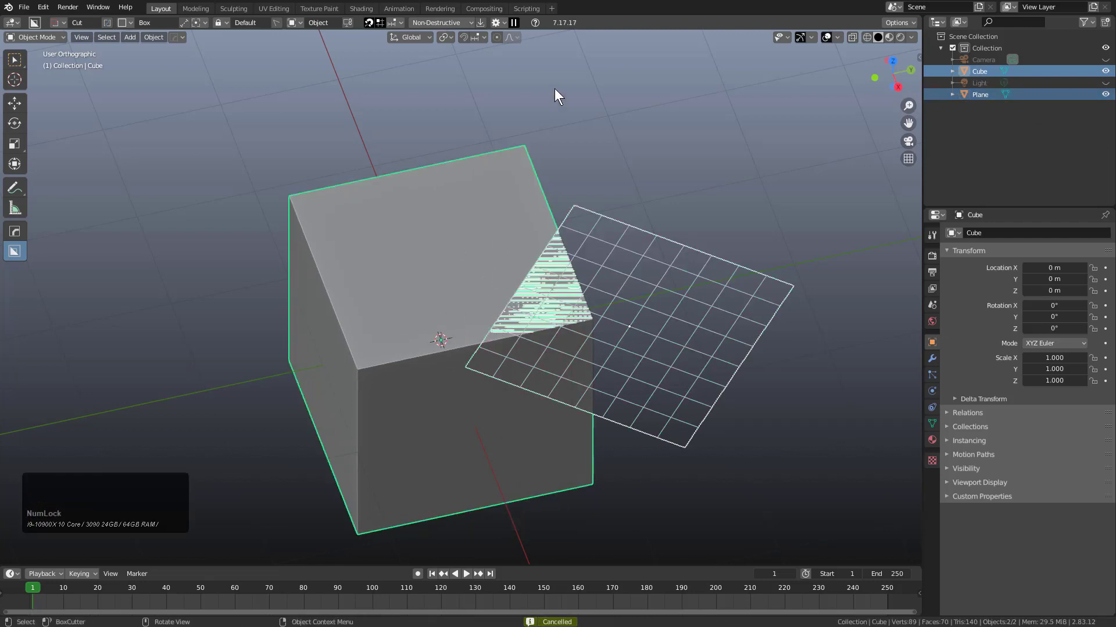
key(ctrl+c)
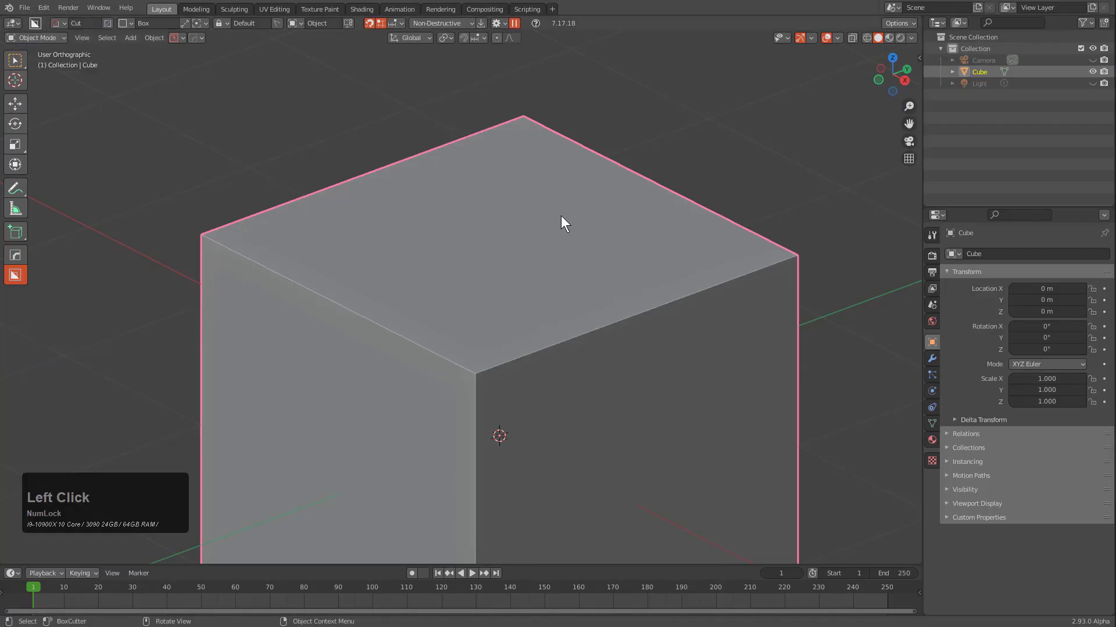
Step: Switch to the Blender 2.93 scene, delete its cube, paste the copied cube and plane, and deselect everything
scroll(558, 239, down, 4)
key(x)
click(555, 258)
key(ctrl+v)
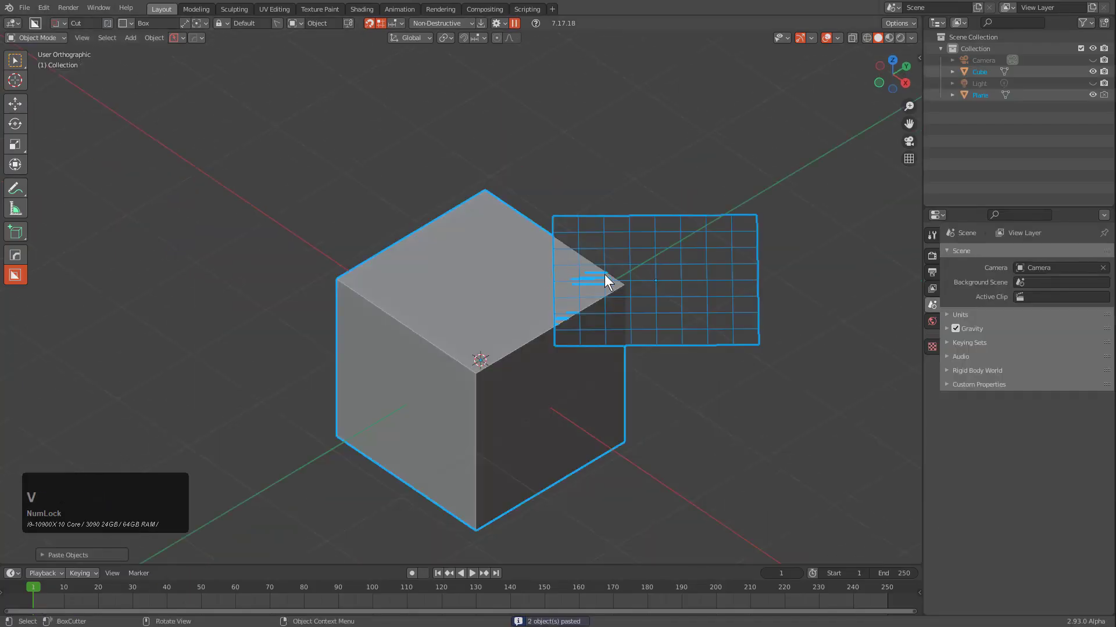
key(alt+a)
middle_drag(633, 276, 615, 244)
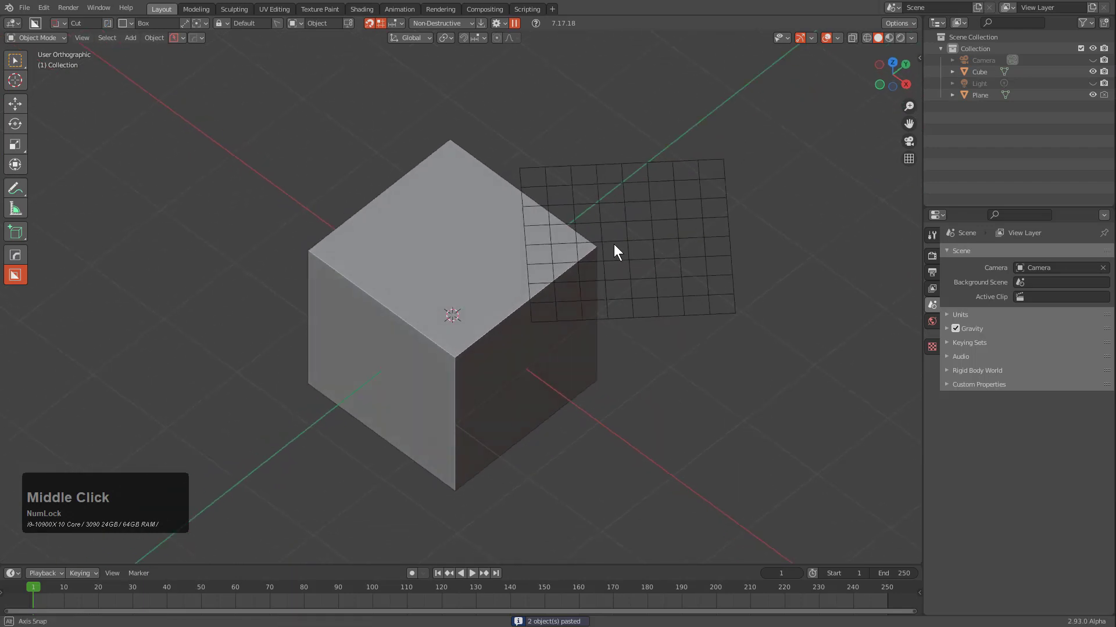
Step: Select the pasted plane and then the cube as active, and open BoxCutter's behavior settings
click(655, 227)
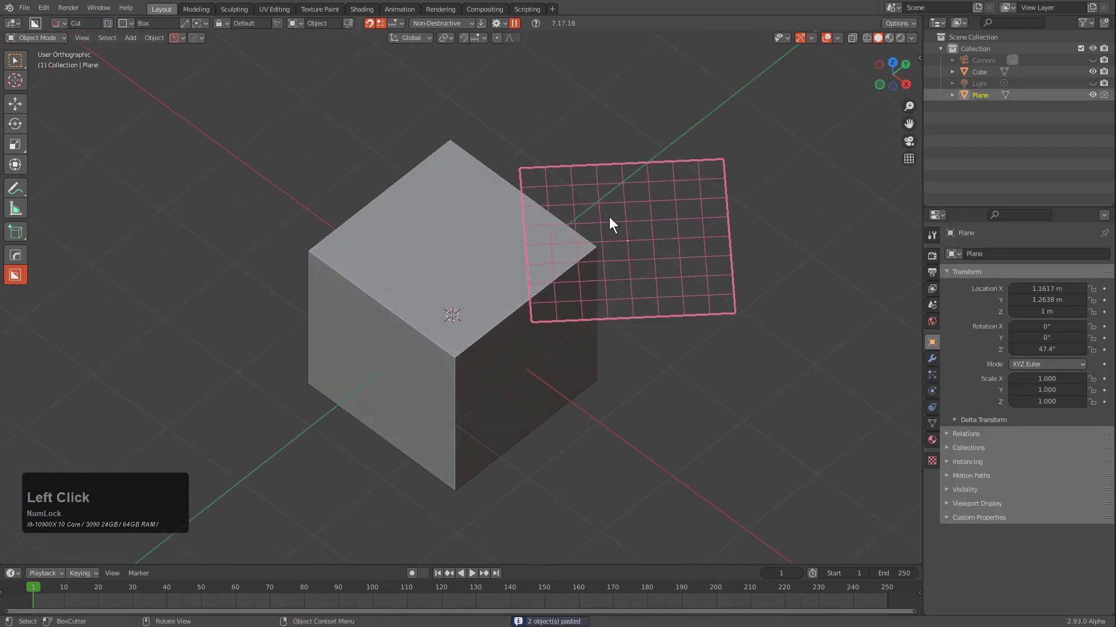
shift+click(464, 242)
click(497, 24)
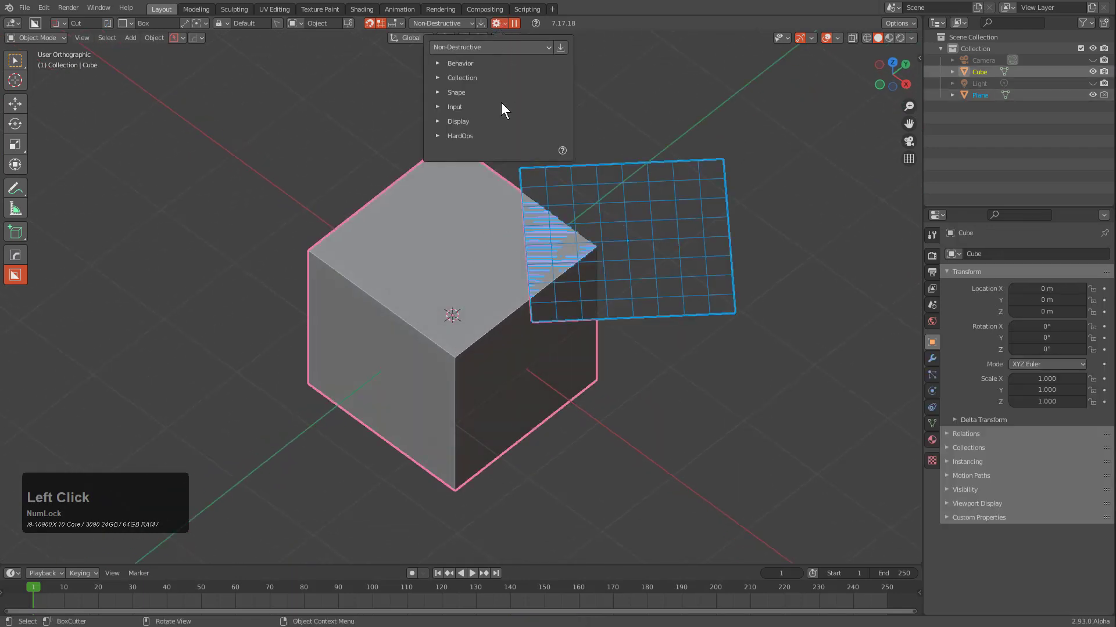
click(451, 63)
scroll(620, 238, up, 4)
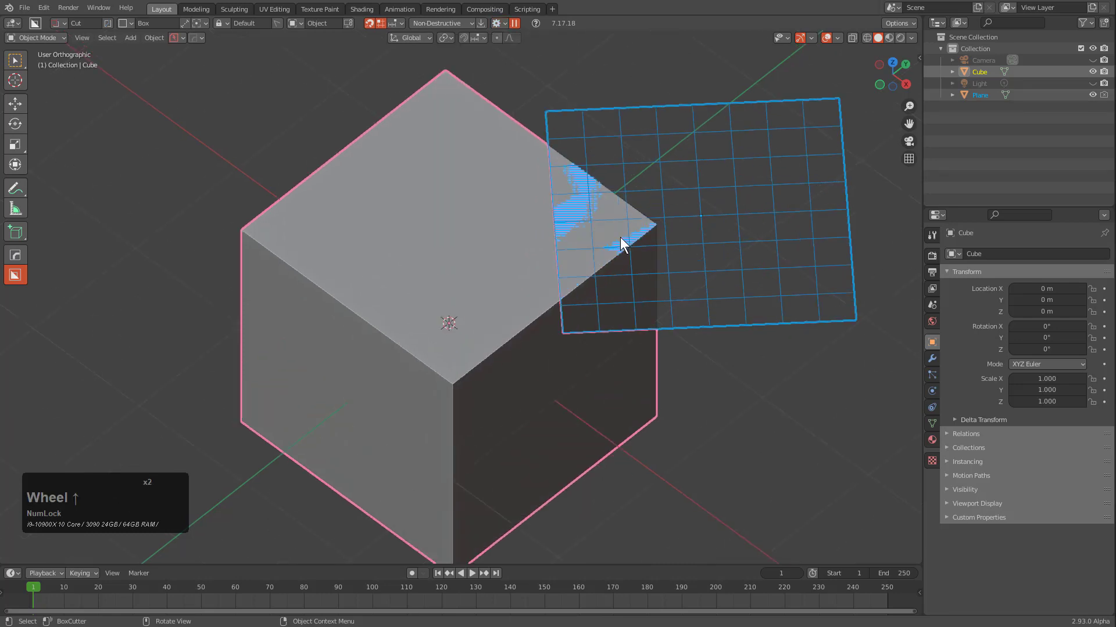
Step: Box-cut the cube's top face from the overlap area, extruded about 0.49 with a bevel width of about 0.07
click(543, 201)
click(441, 255)
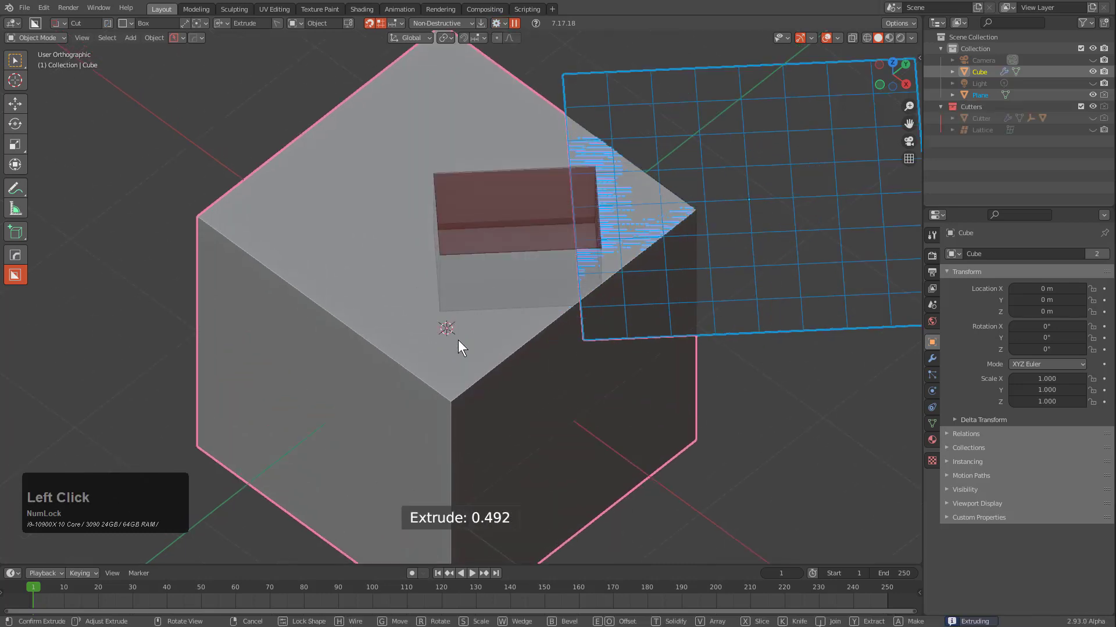
key(b)
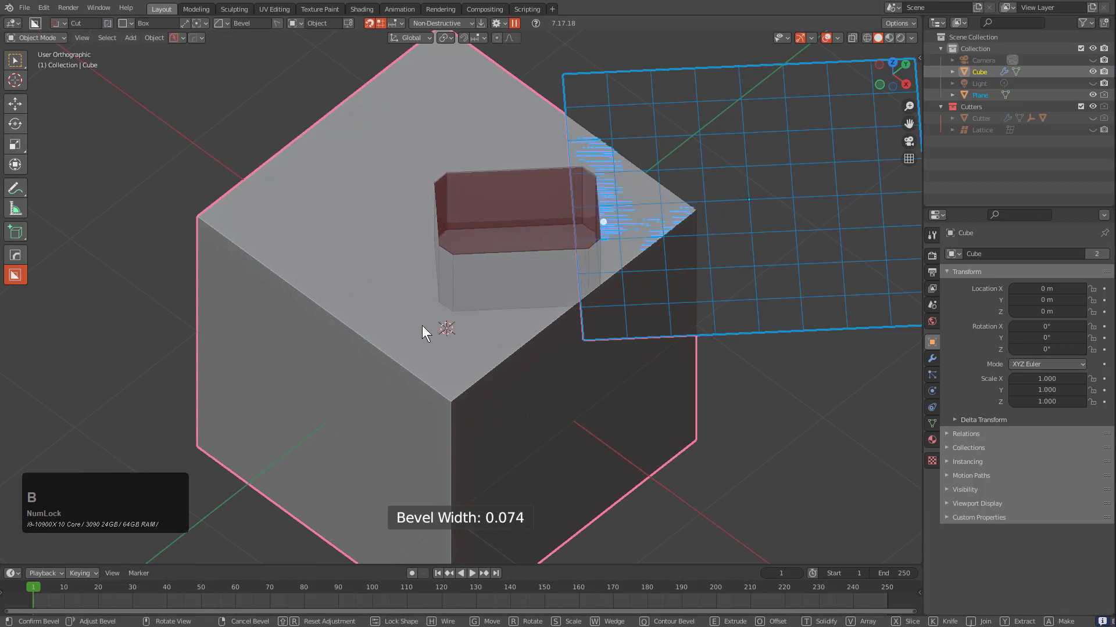
click(537, 242)
Step: Enlarge the snapping grid over the cube's top face and set its size to 0.09
scroll(536, 228, down, 1)
middle_drag(536, 227, 495, 272)
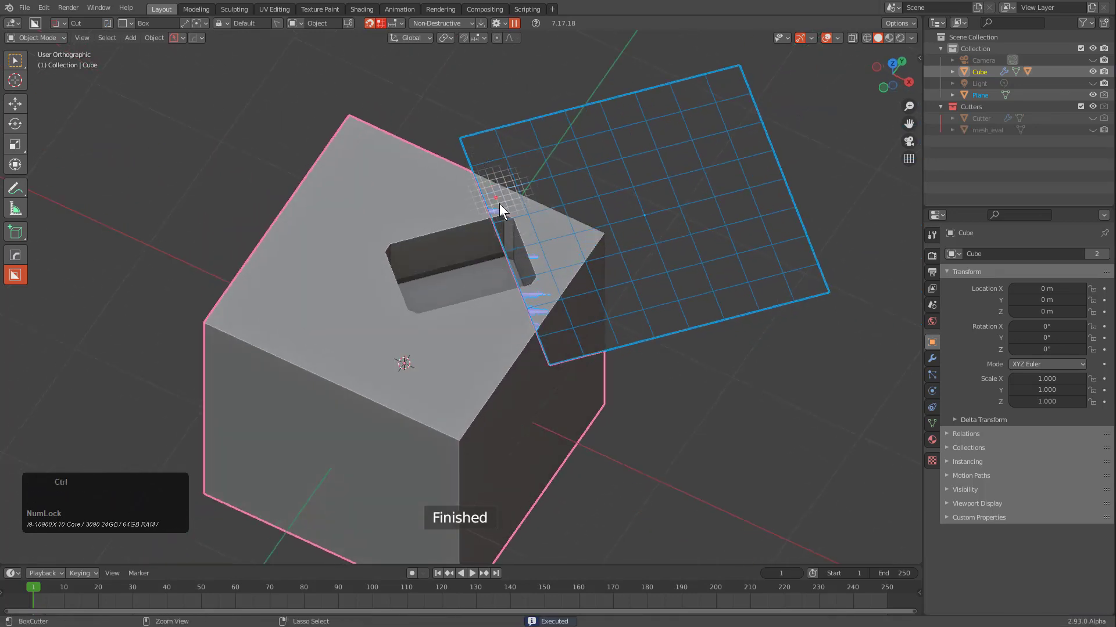
ctrl+scroll(503, 201, up, 7)
ctrl+scroll(450, 165, down, 3)
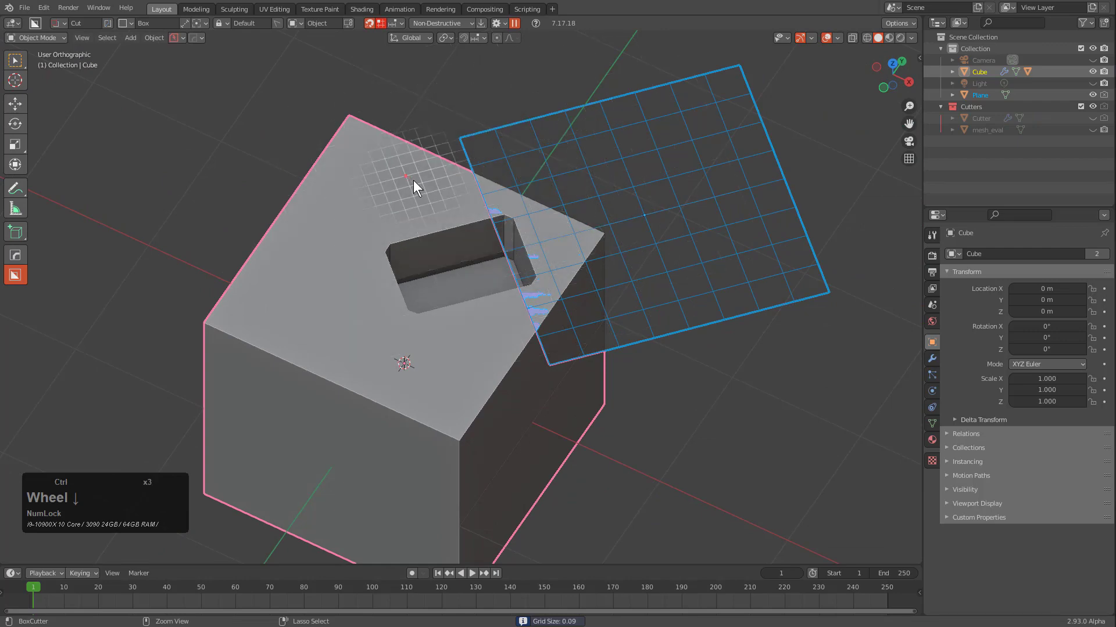
Step: Select the plane and move it along its local X axis well away from the cube
click(568, 191)
scroll(506, 264, down, 4)
key(g)
key(x)
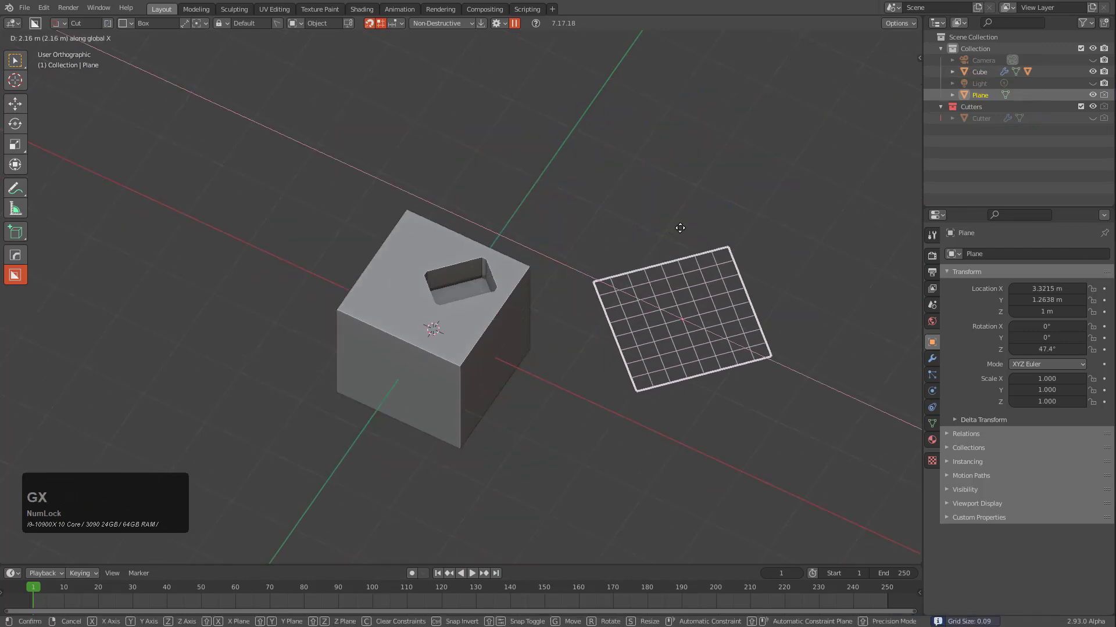
key(x)
click(567, 221)
Step: Reselect the cube as active together with the plane, and preview the snapping grid on both objects
click(437, 271)
middle_drag(436, 271, 503, 221)
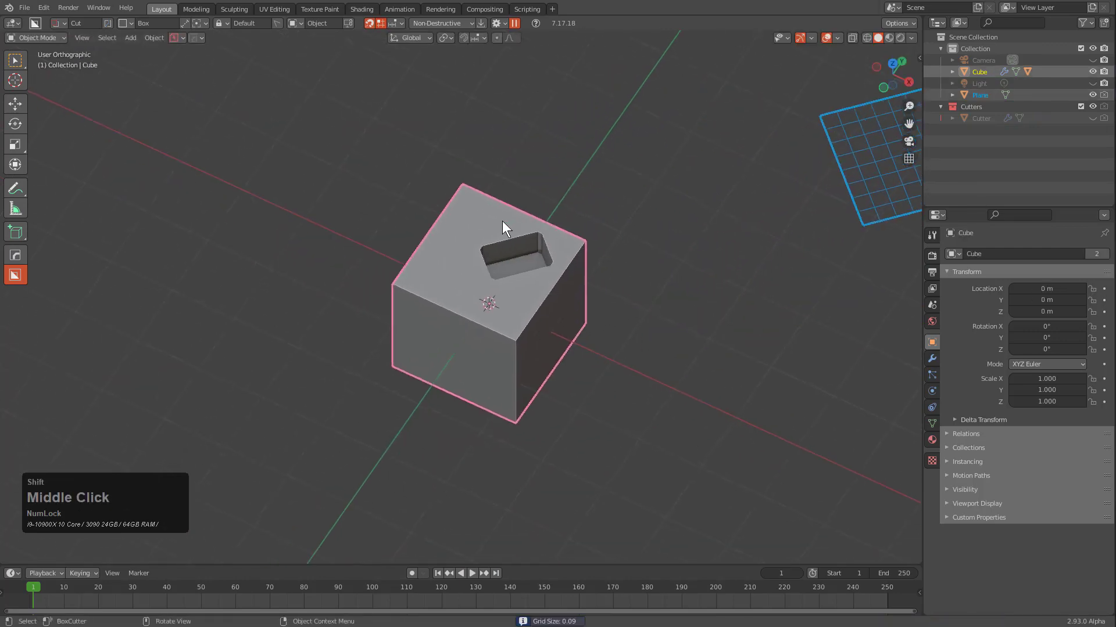
click(638, 192)
click(872, 147)
ctrl+click(442, 234)
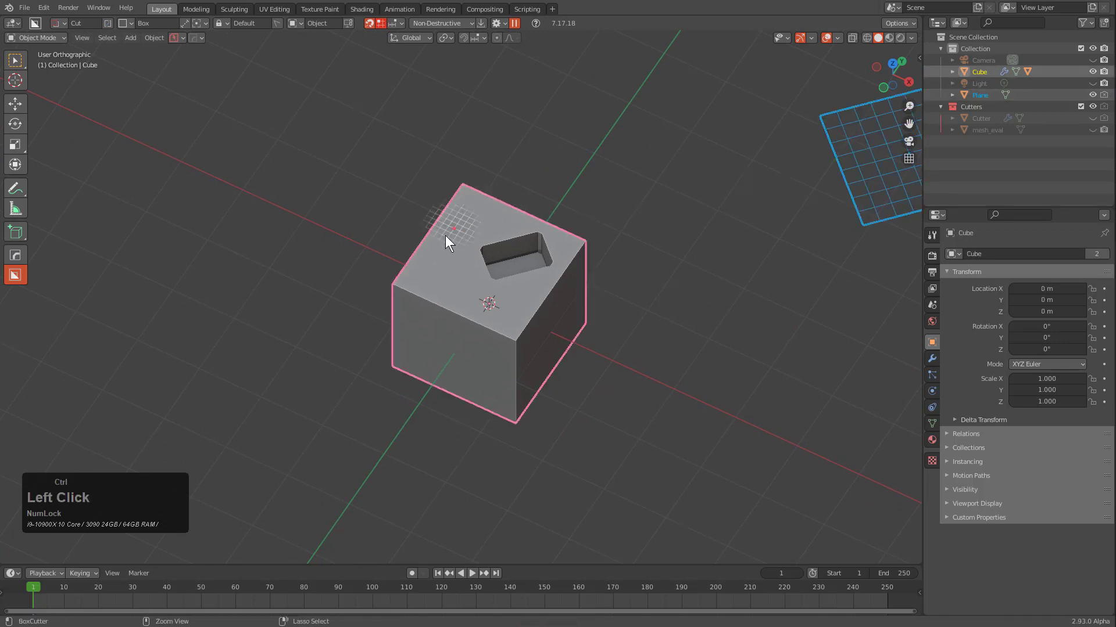
click(852, 155)
ctrl+click(459, 262)
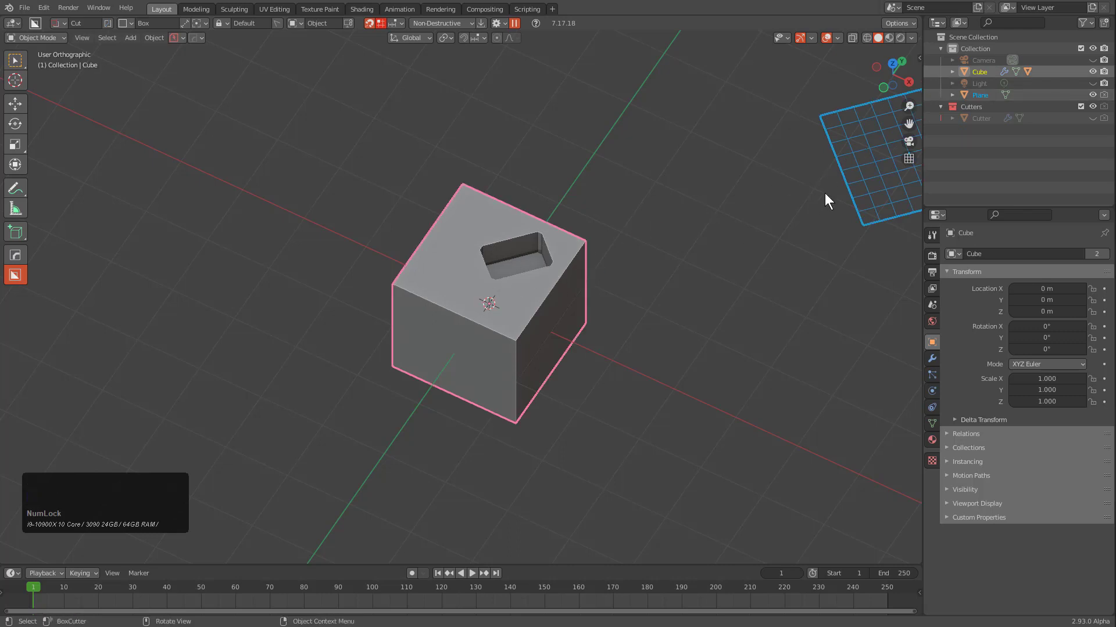
Step: Move the plane back along its local X axis over the cube's corner, and set the snapping grid size to 0.20
shift+middle_drag(860, 166, 692, 205)
click(692, 205)
key(g)
key(x)
key(x)
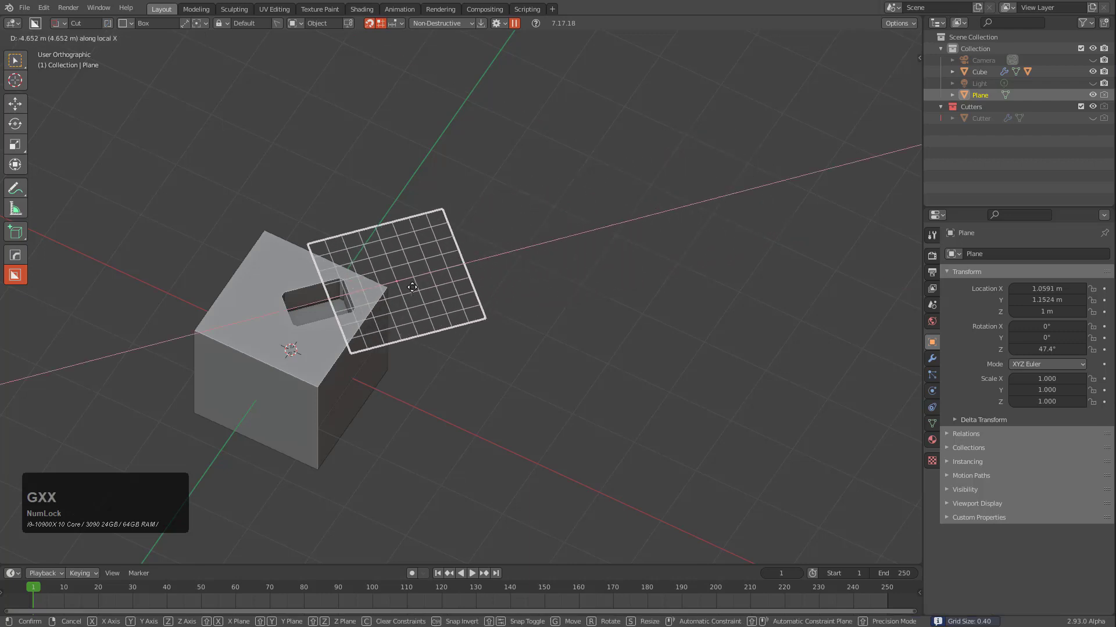
click(409, 282)
ctrl+scroll(619, 231, up, 3)
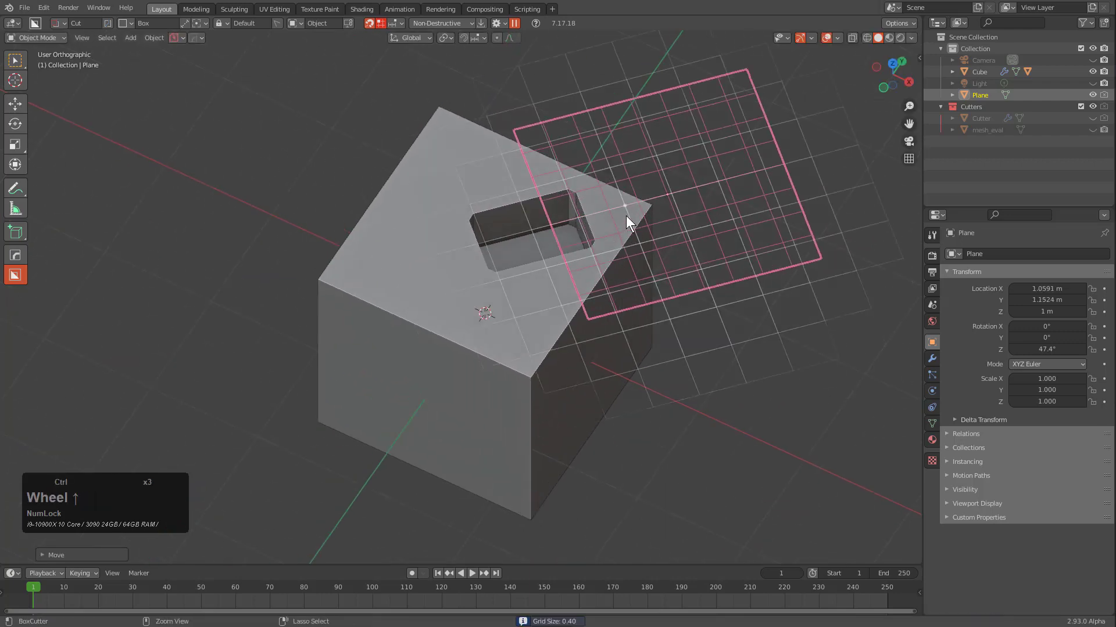
ctrl+scroll(603, 222, down, 2)
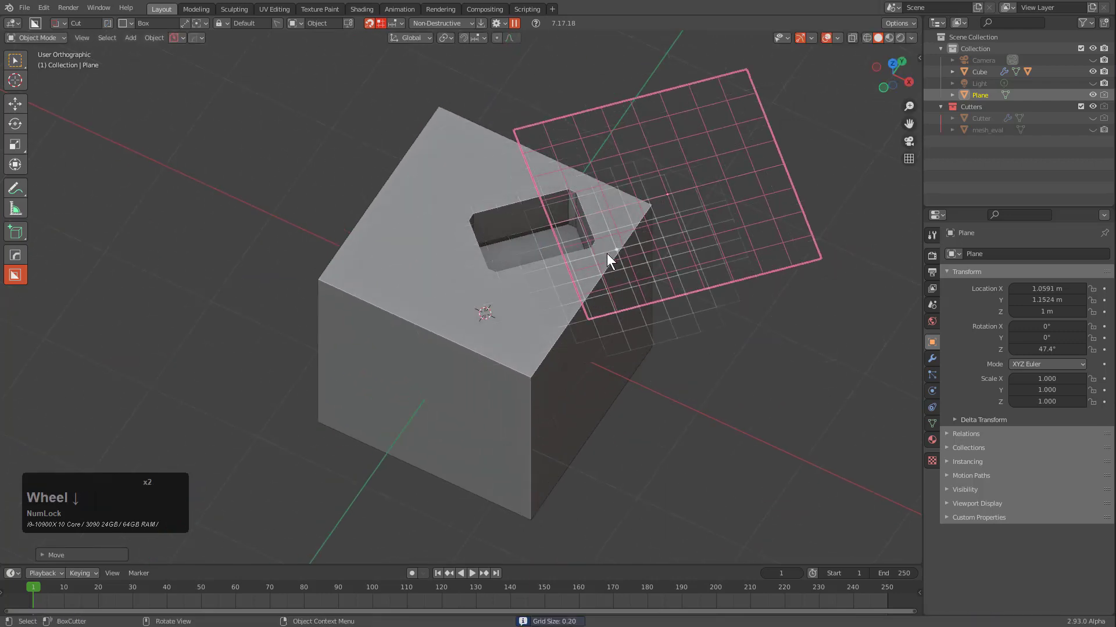
Step: Shift the plane along its local X axis until it clears the cube's corner, and preview the grid on it
key(g)
key(x)
key(x)
ctrl+click(708, 188)
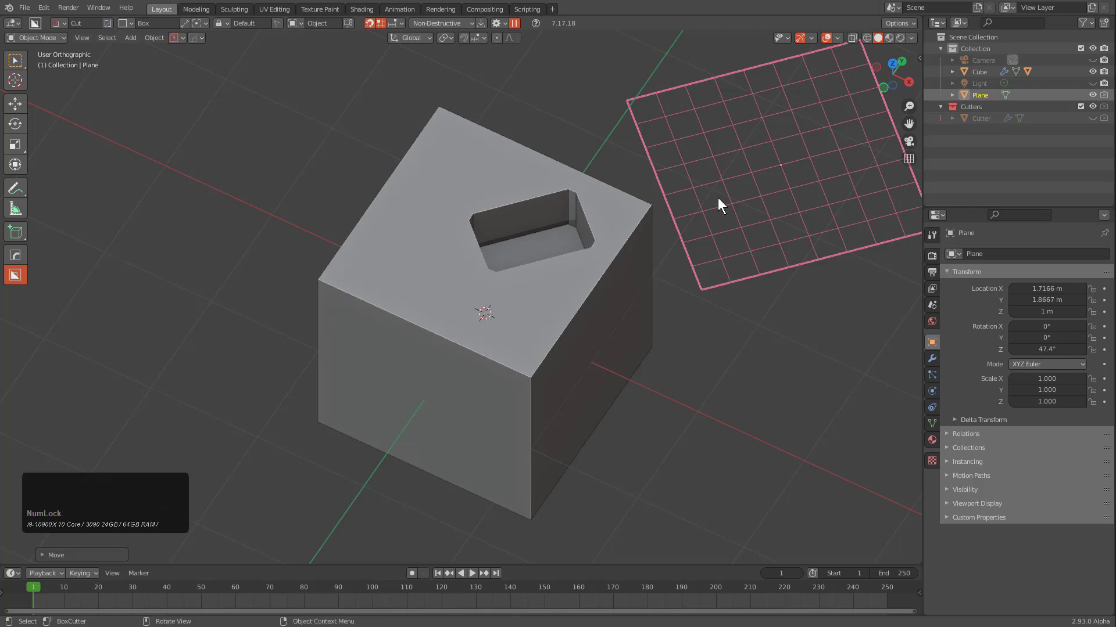
Step: Make the cube active and box-cut from its top face to the plane's near edge, extruded about 0.39 with a bevel of about 0.09
shift+click(541, 212)
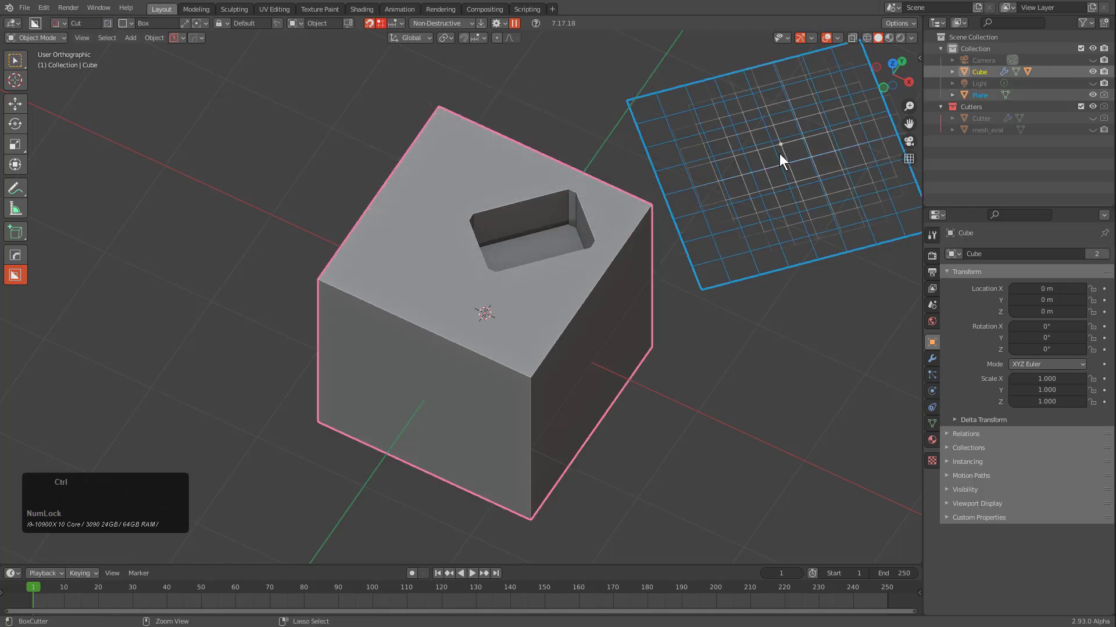
mouse_move(481, 161)
mouse_down()
mouse_move(513, 219)
mouse_move(681, 262)
mouse_move(719, 258)
mouse_up()
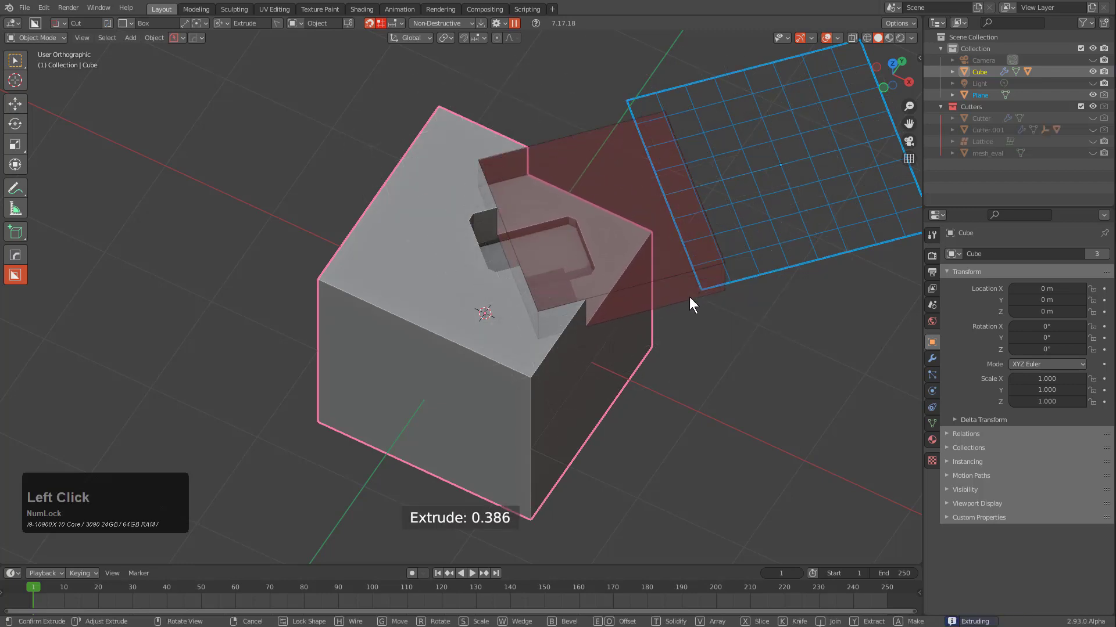
key(b)
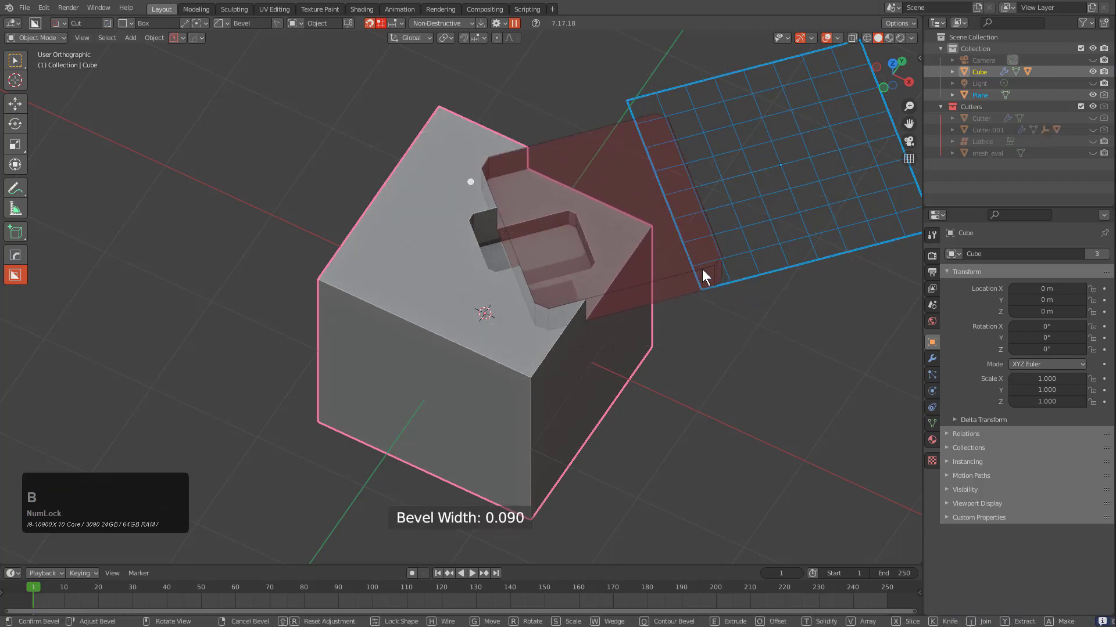
click(690, 264)
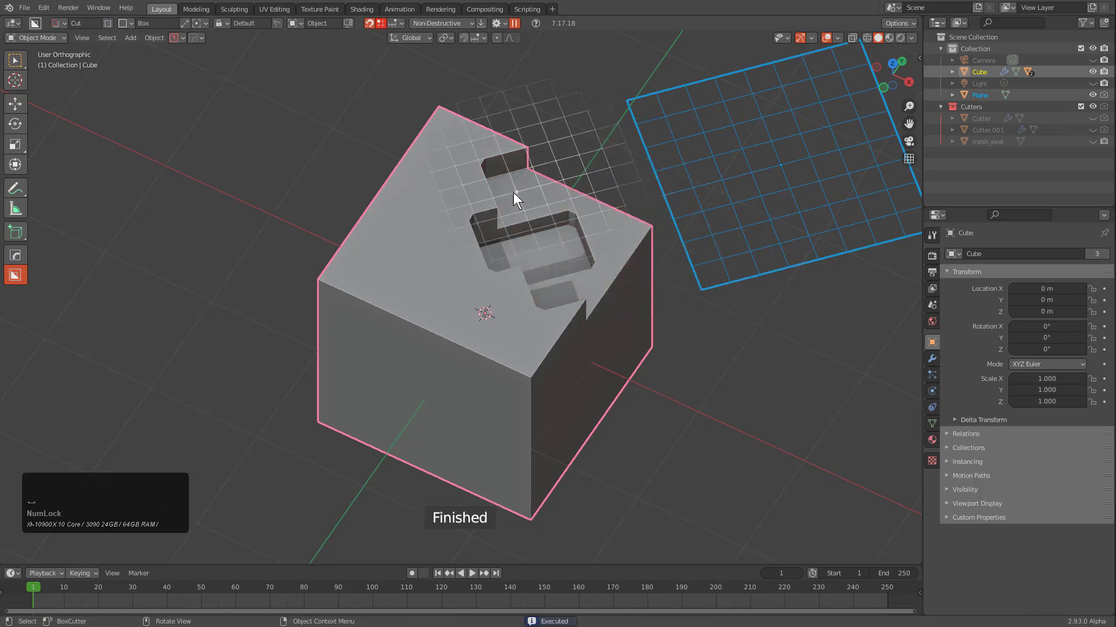
Step: Reselect the plane and active cube, draw a box cutter from the pocket onto the plane extruded about 0.57, and adjust its position
middle_drag(514, 193, 560, 236)
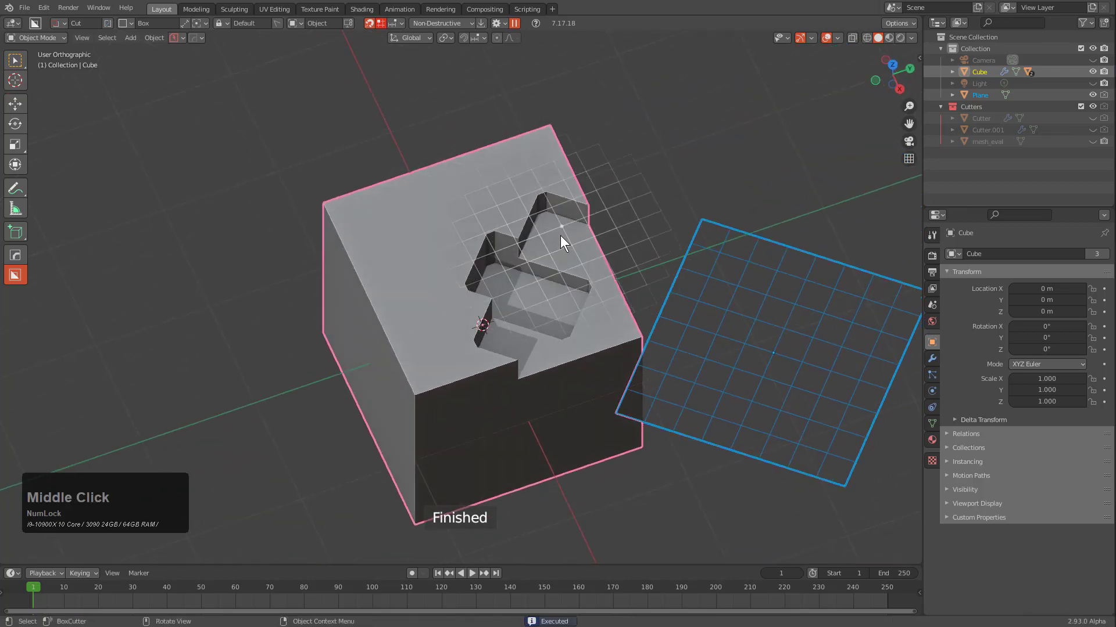
click(696, 278)
shift+click(571, 245)
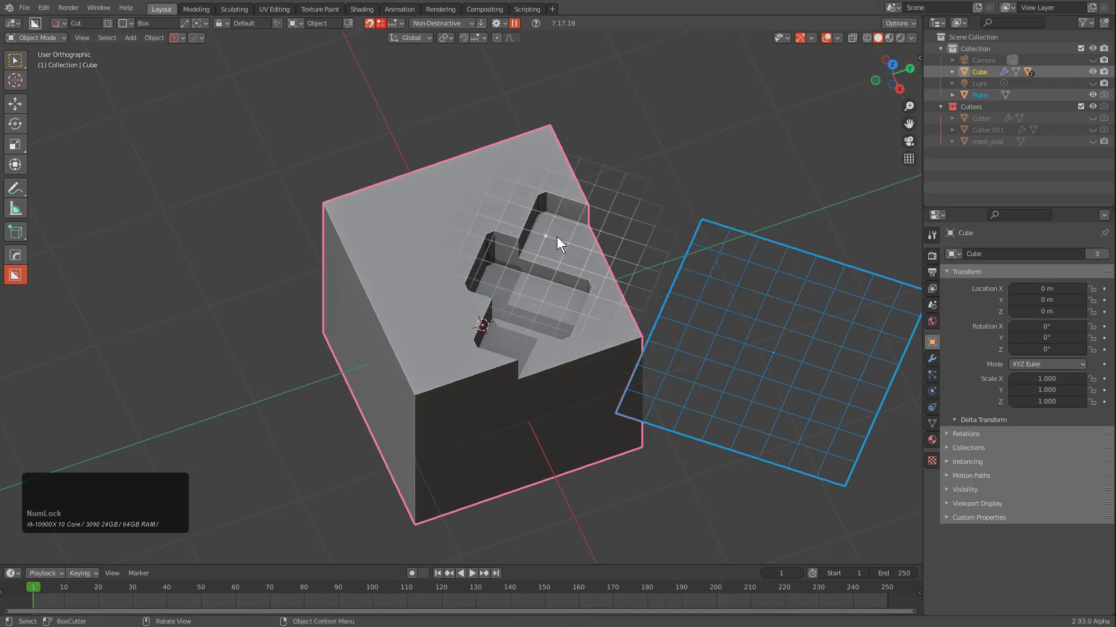
mouse_move(556, 236)
mouse_down()
mouse_move(642, 375)
mouse_move(641, 395)
mouse_move(656, 399)
mouse_up()
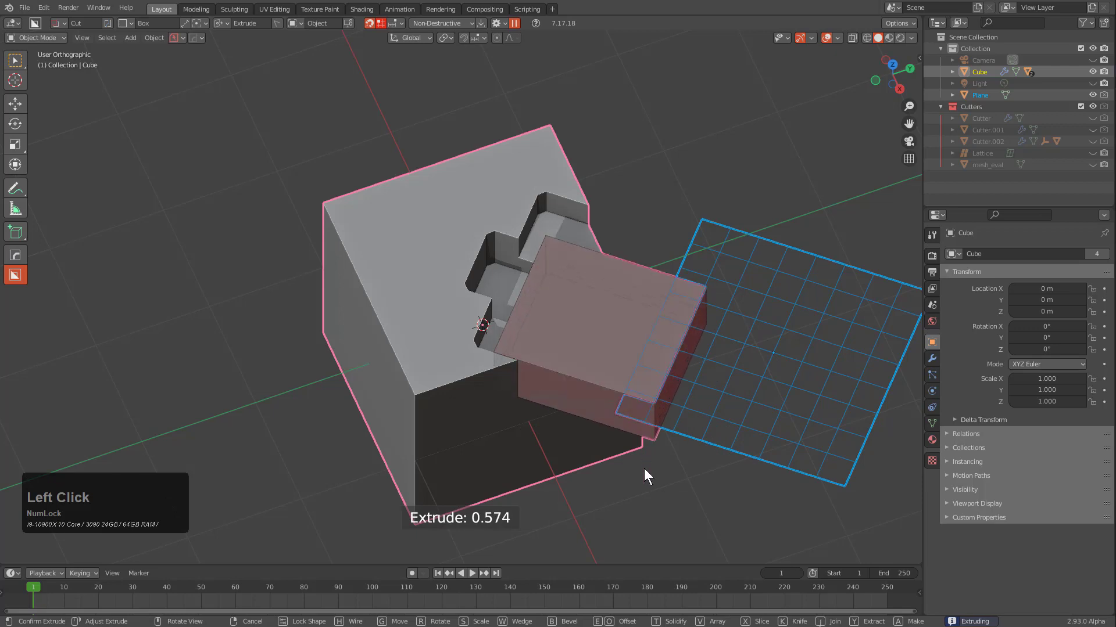
key(g)
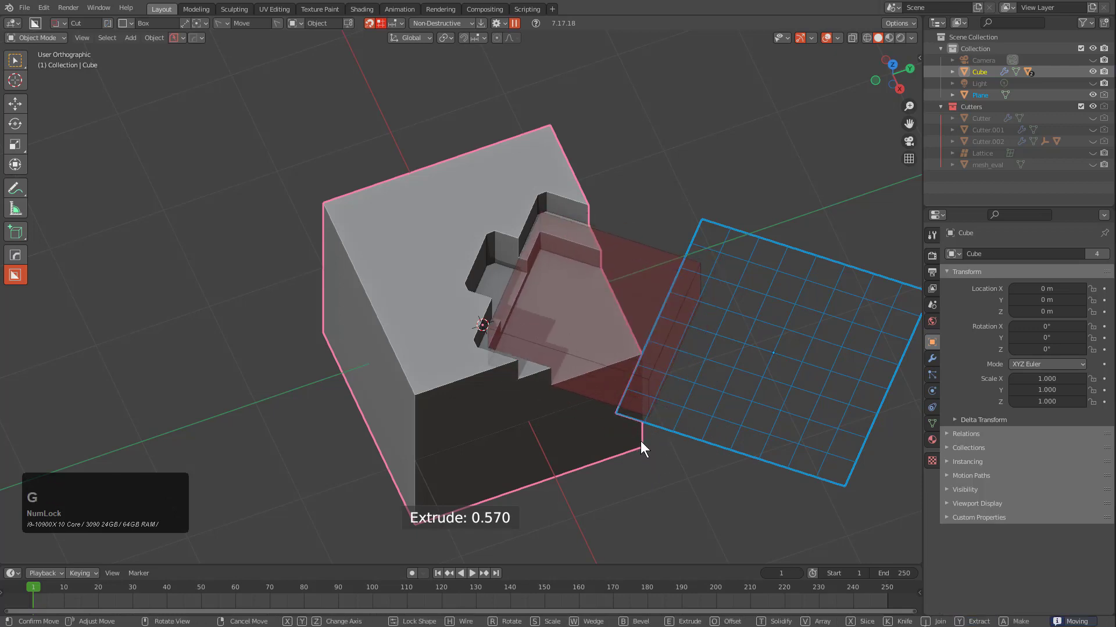
click(642, 439)
Step: Lock the cutter's shape and extend its extrusion deeper into the cube
middle_drag(646, 420, 597, 336)
scroll(596, 337, down, 1)
drag(587, 318, 603, 399)
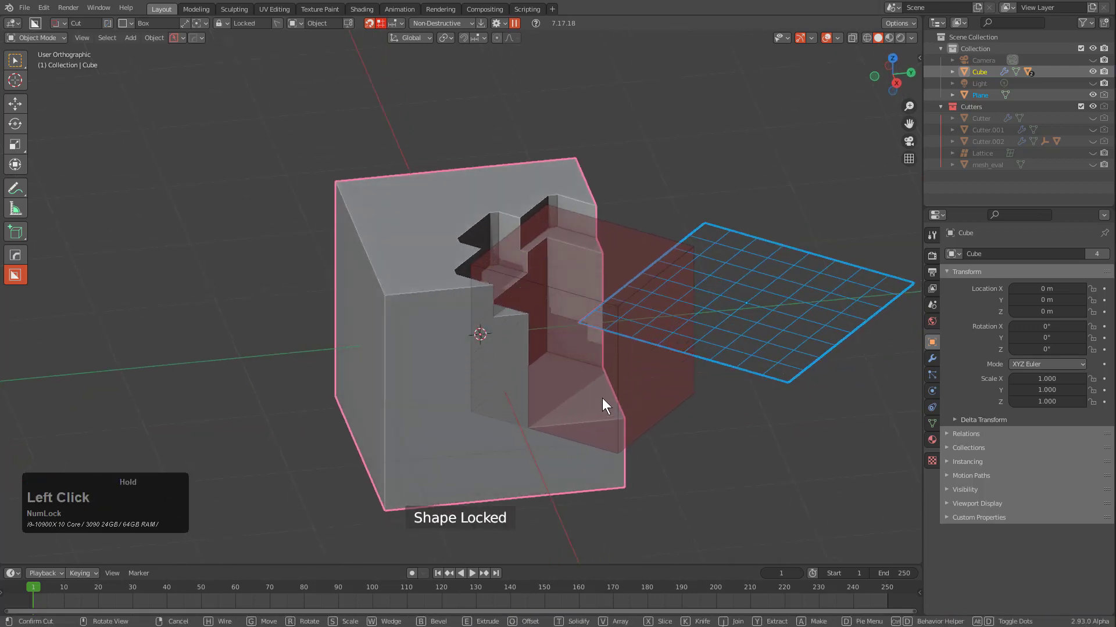
middle_drag(602, 398, 665, 282)
middle_drag(690, 240, 564, 270)
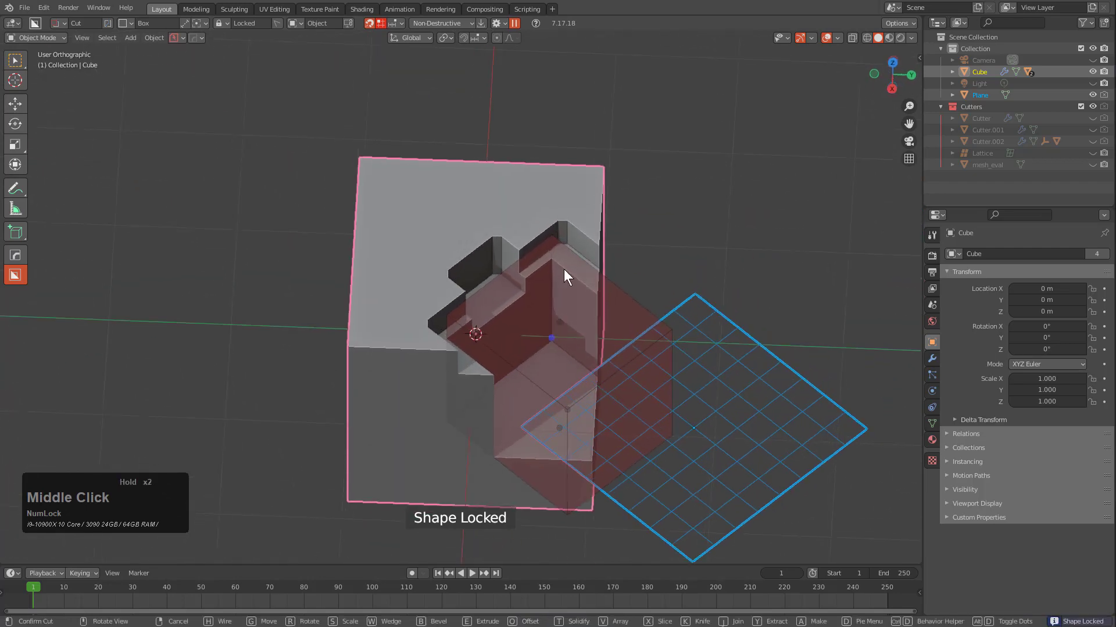
Step: Bevel the locked cutter by about 0.08, solidify it with a thickness of about -0.022, and apply the cut
scroll(676, 340, up, 4)
key(b)
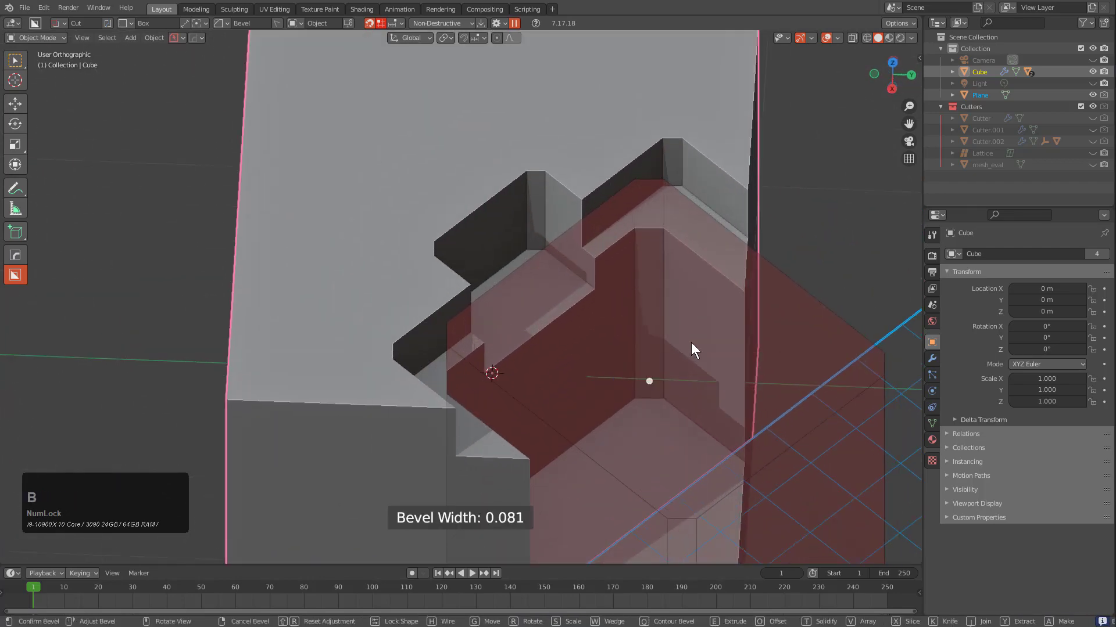
click(691, 344)
key(t)
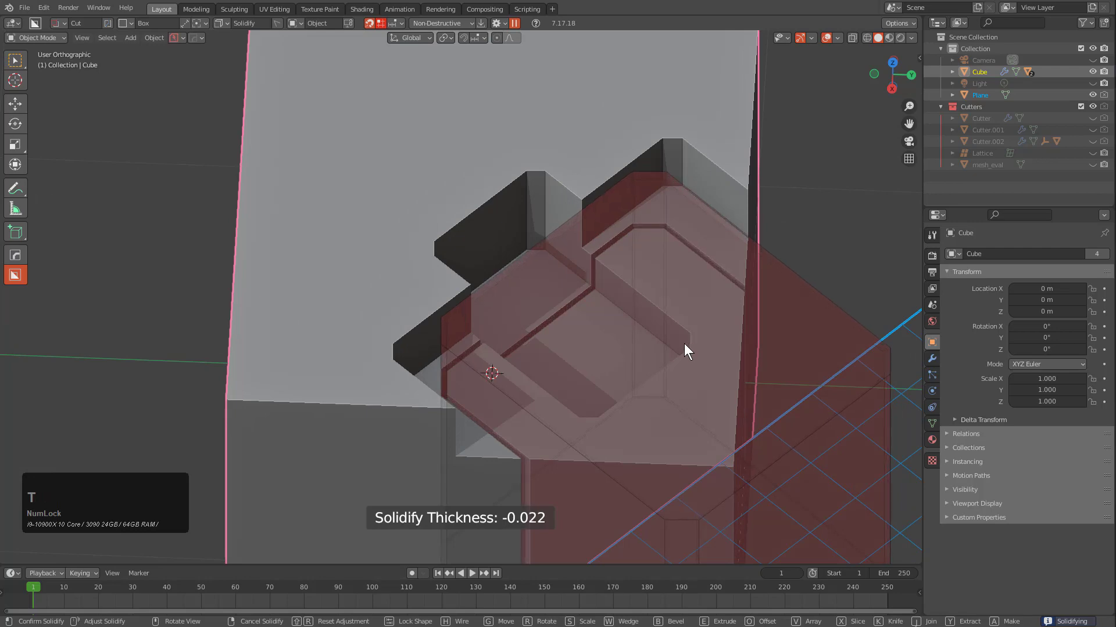
key(space)
scroll(683, 344, down, 3)
middle_drag(600, 334, 646, 352)
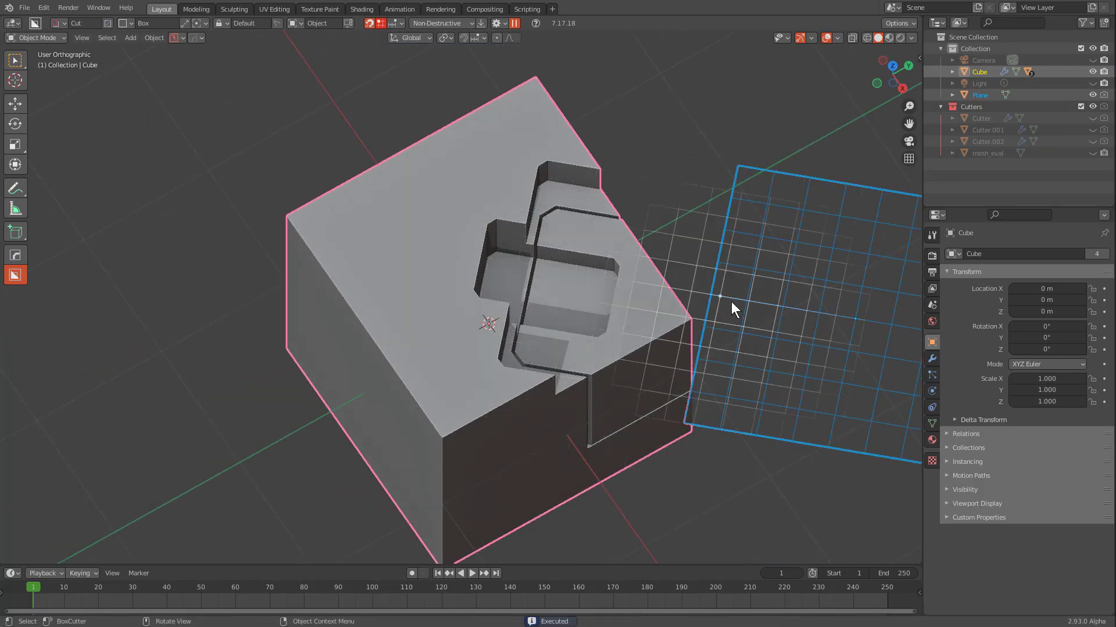
shift+middle_drag(715, 301, 678, 298)
scroll(586, 300, down, 1)
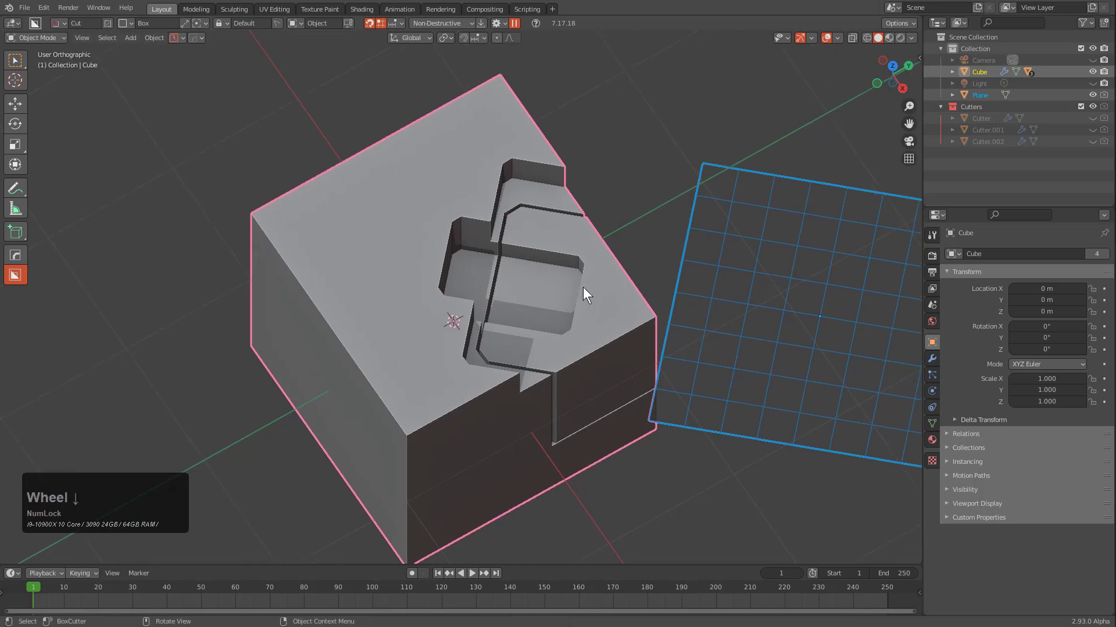